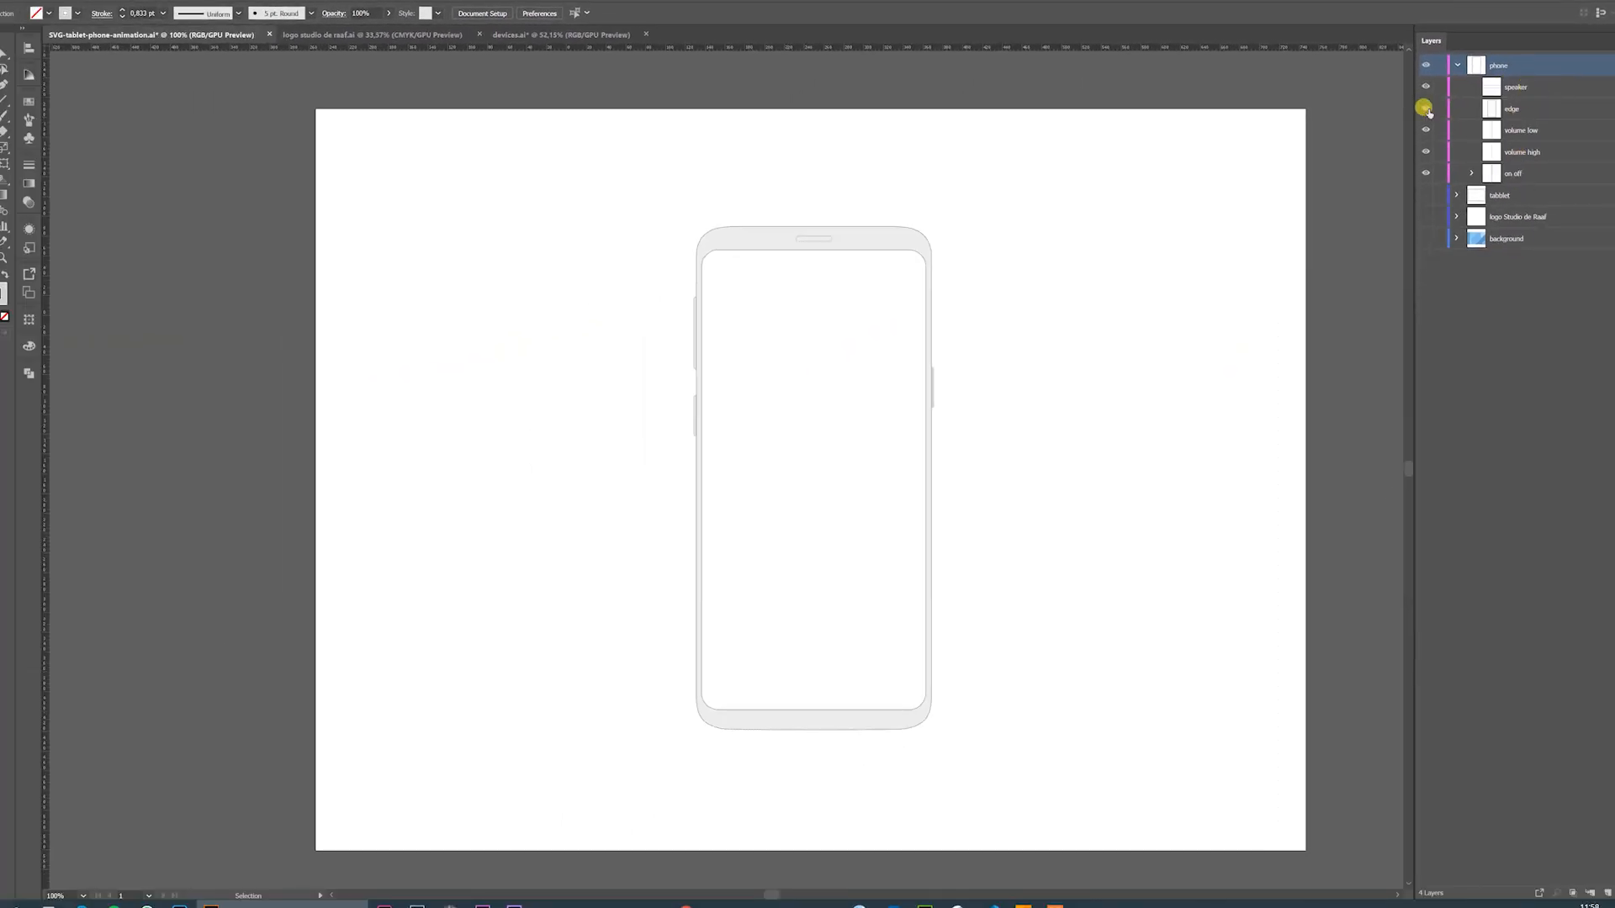
Check the phone layer's edge part by toggling its visibility, and collapse the layer.
left_click(1426, 109)
left_click(1426, 108)
left_click(1458, 65)
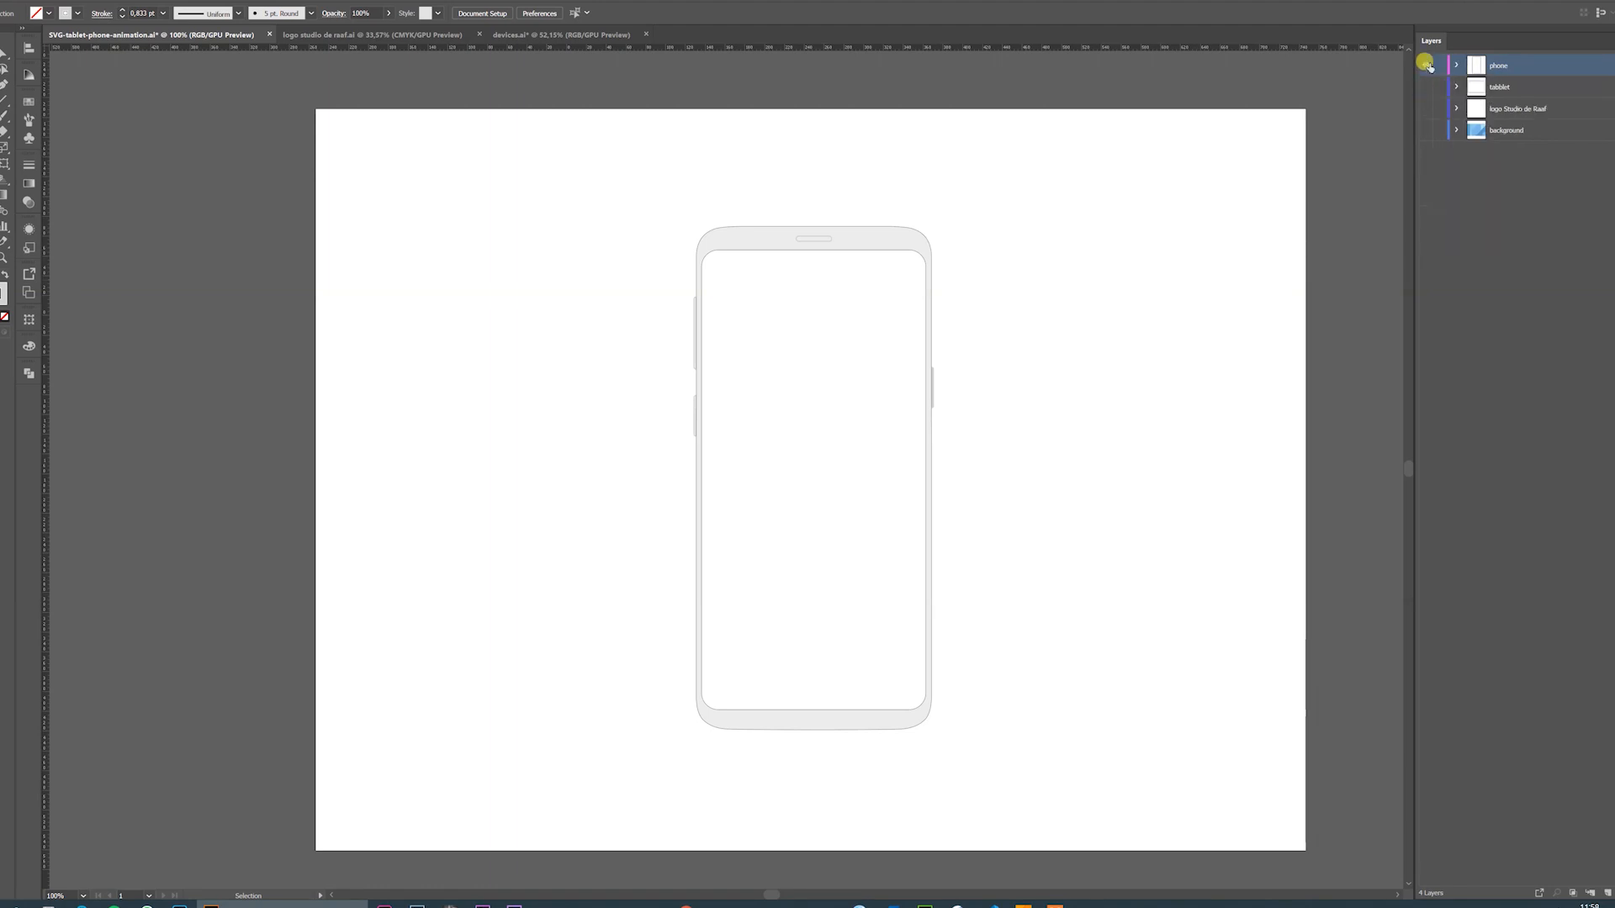
Show the tabblet layer in place of the phone layer and check its camera sublayer by toggling its visibility.
left_click(1425, 65)
left_click(1426, 87)
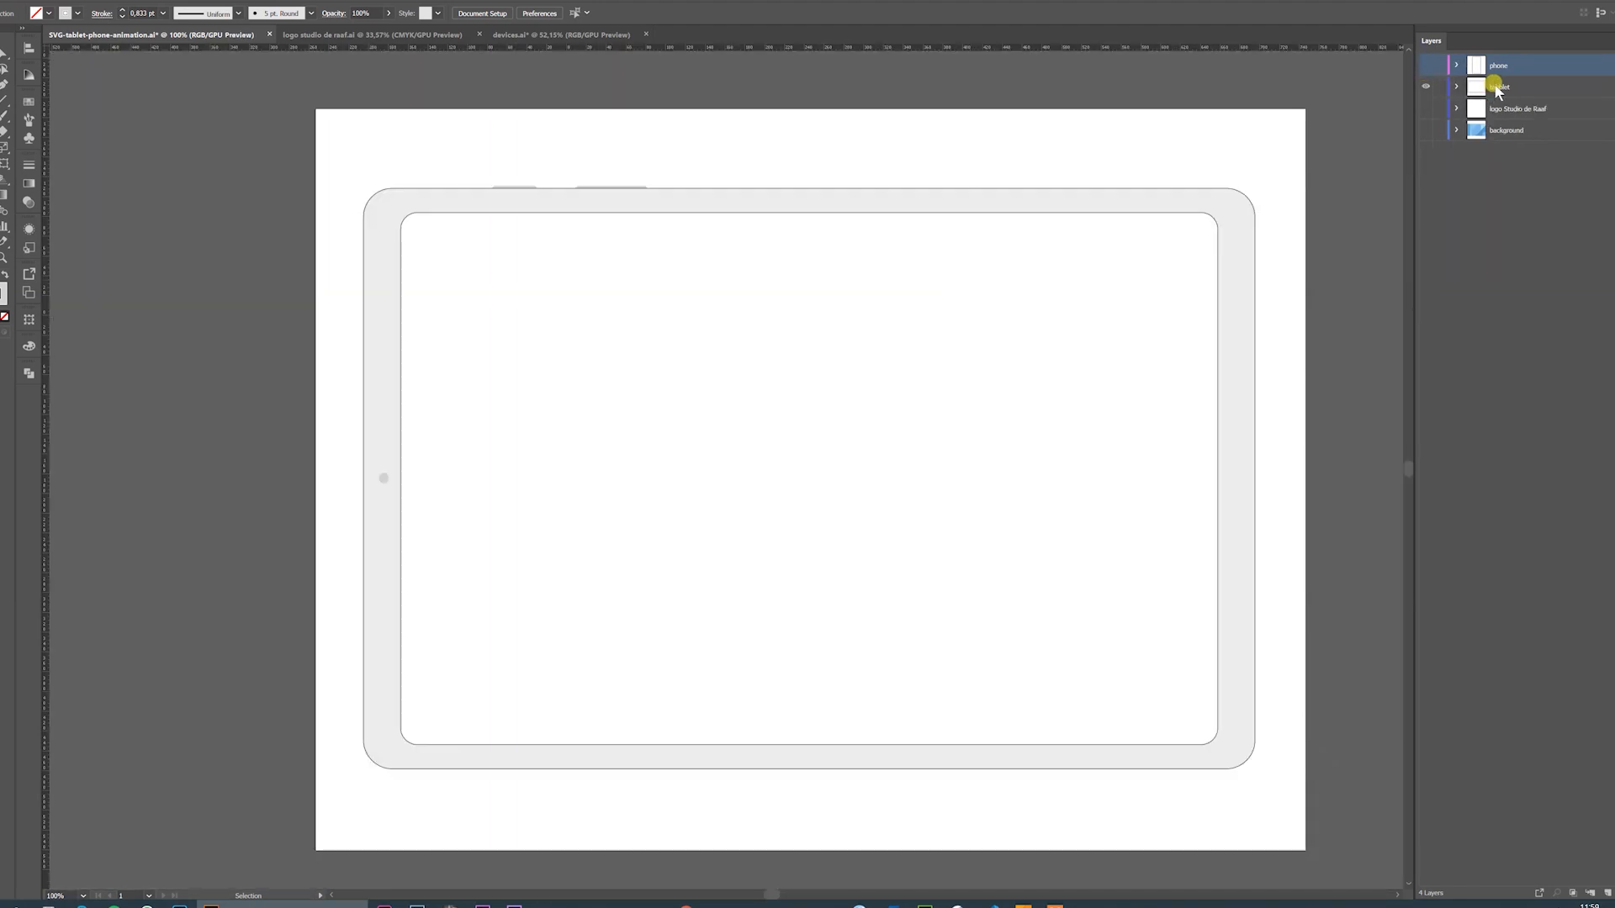
left_click(1456, 87)
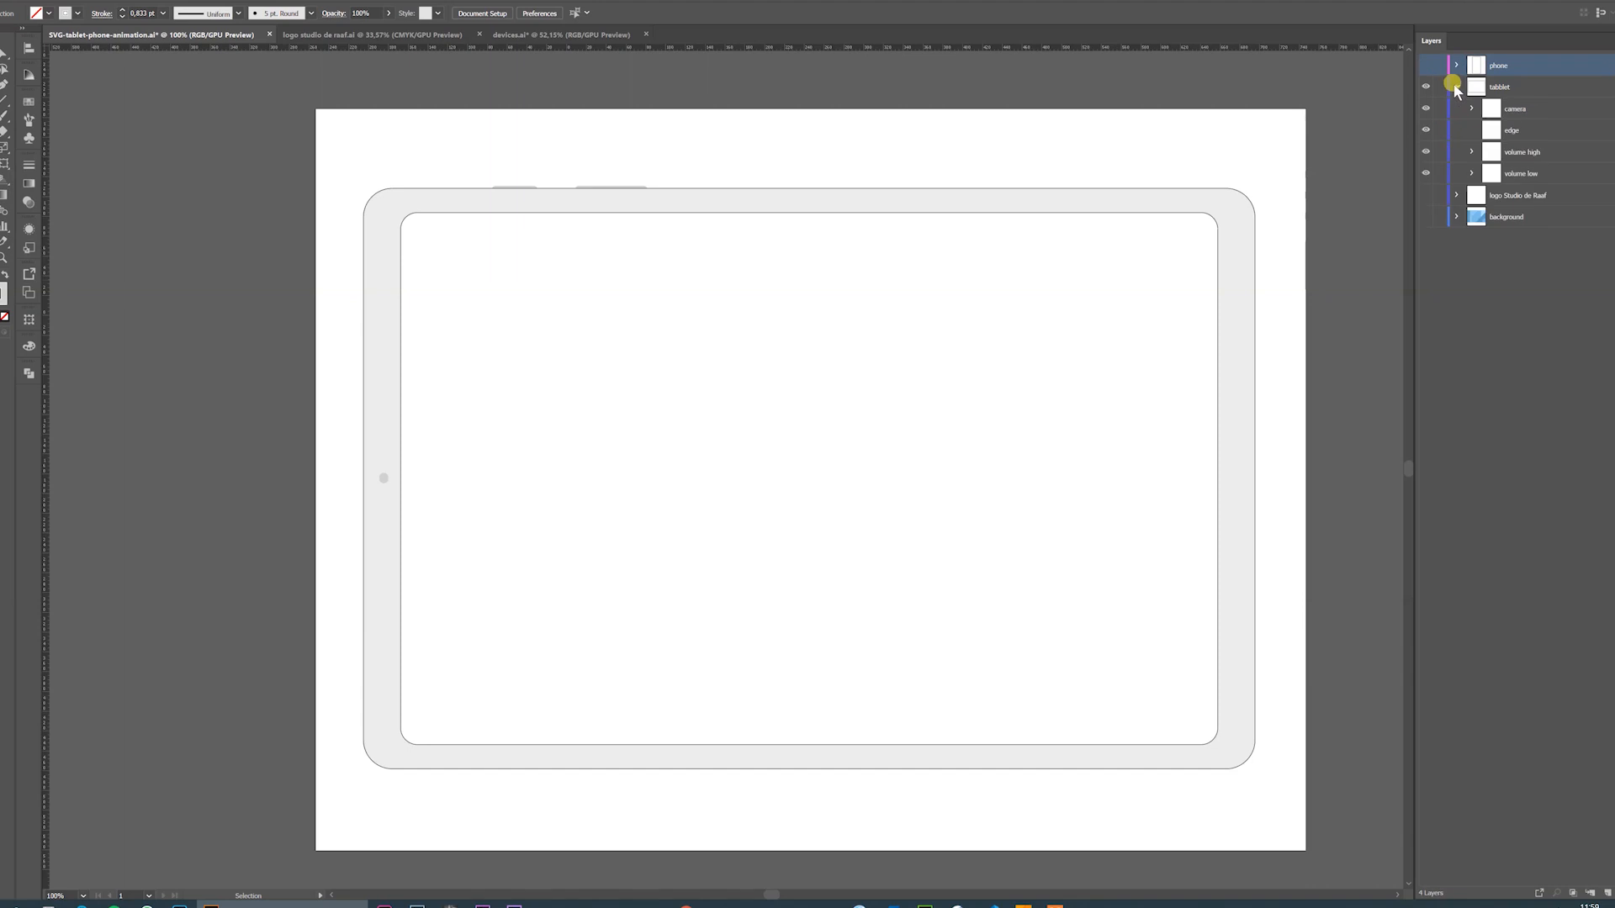
left_click(1425, 109)
left_click(1426, 108)
left_click(1457, 86)
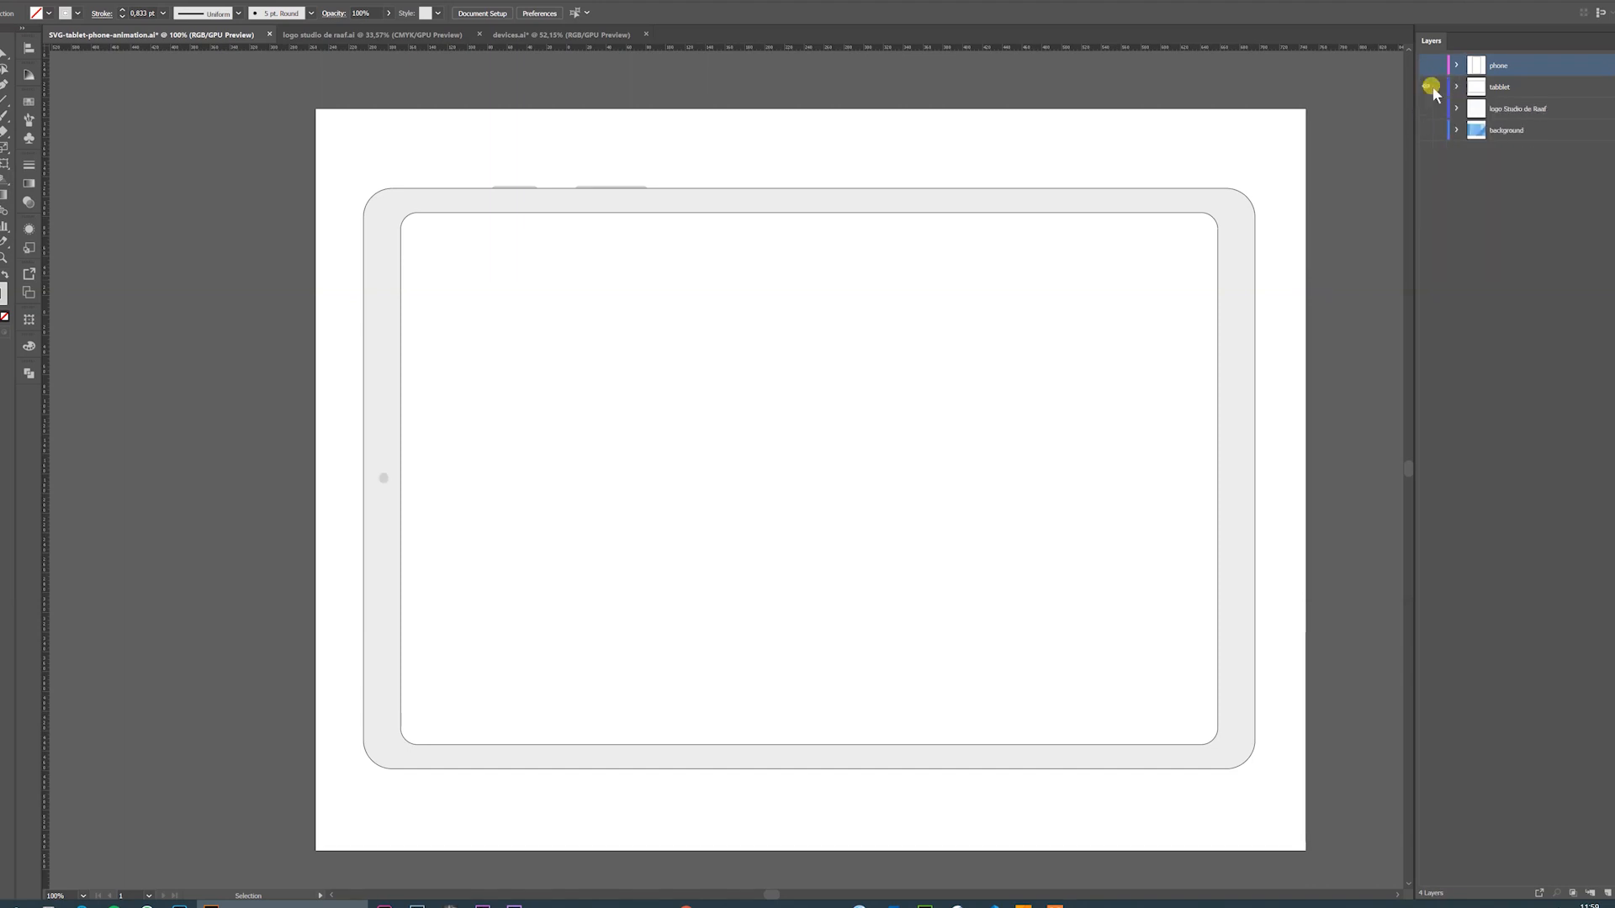
Show the background and logo Studio de Raaf layers and hide the tabblet layer.
left_click(1425, 130)
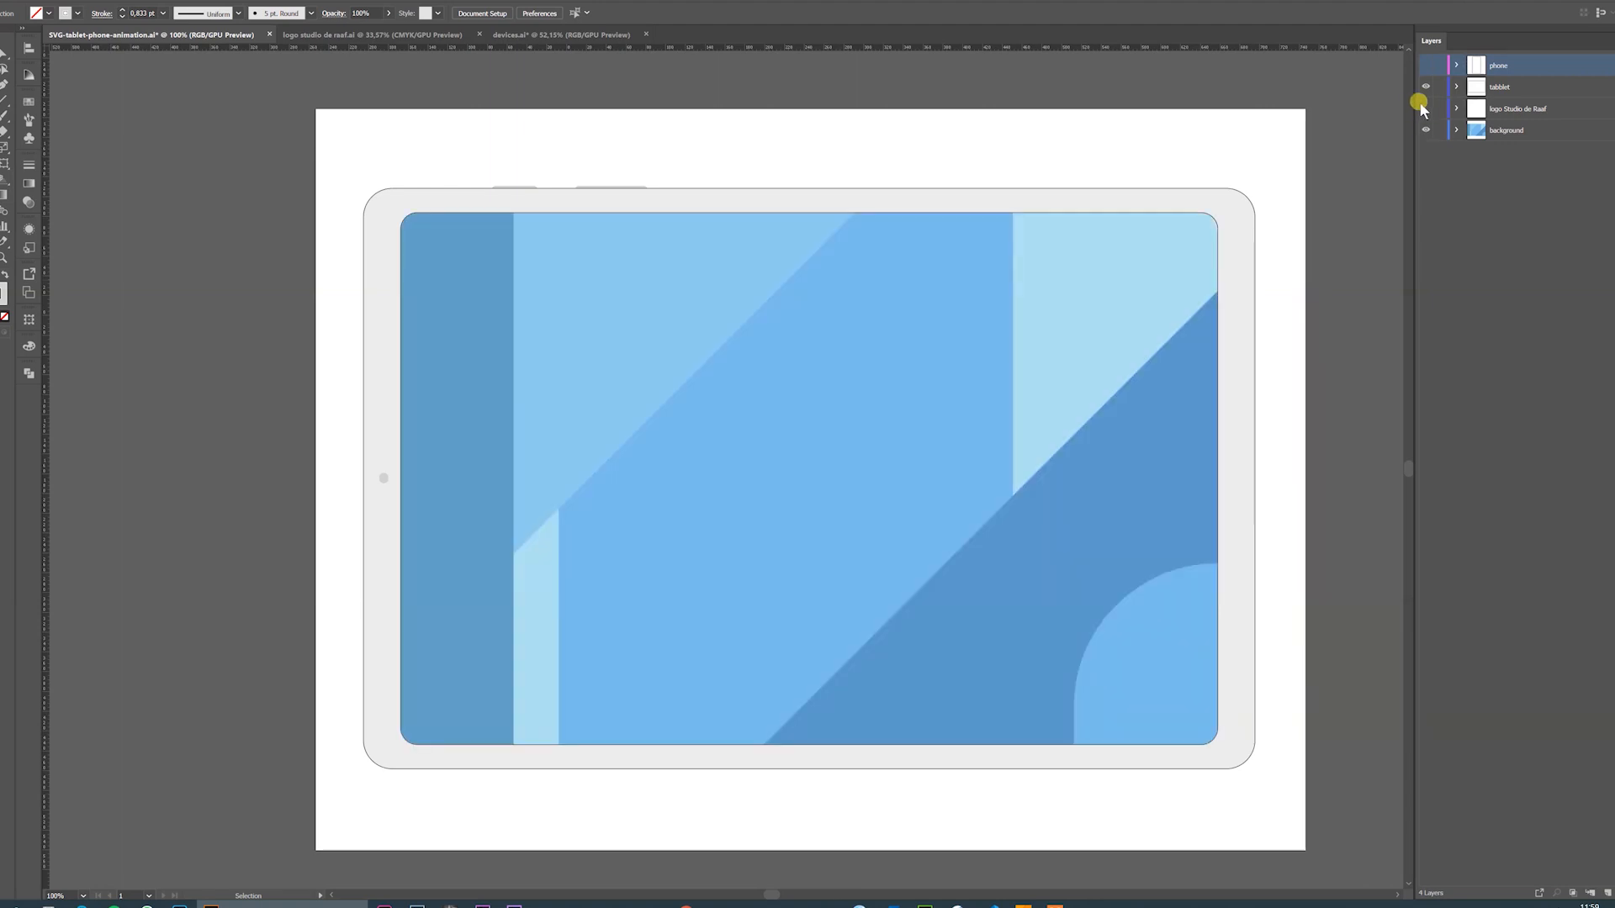
left_click(1425, 109)
left_click(1426, 87)
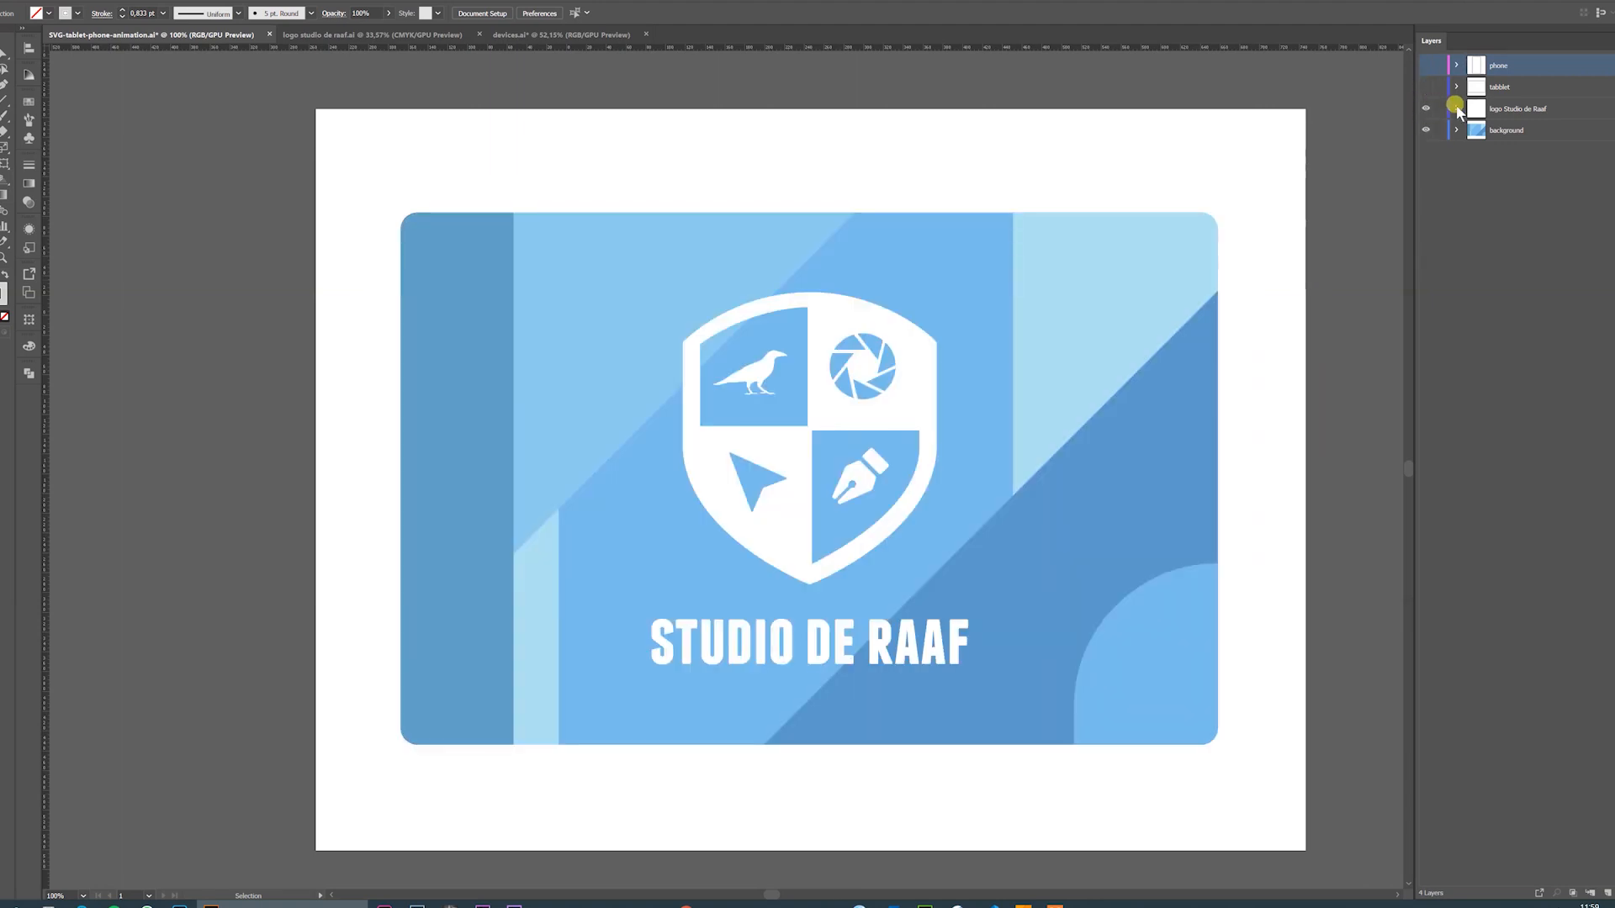
Examine the contents of the logo Studio de Raaf and background layers by toggling the visibility of the logo and background paths.
left_click(1458, 109)
left_click(1457, 108)
left_click(1425, 108)
left_click(1425, 109)
left_click(1425, 108)
left_click(1455, 130)
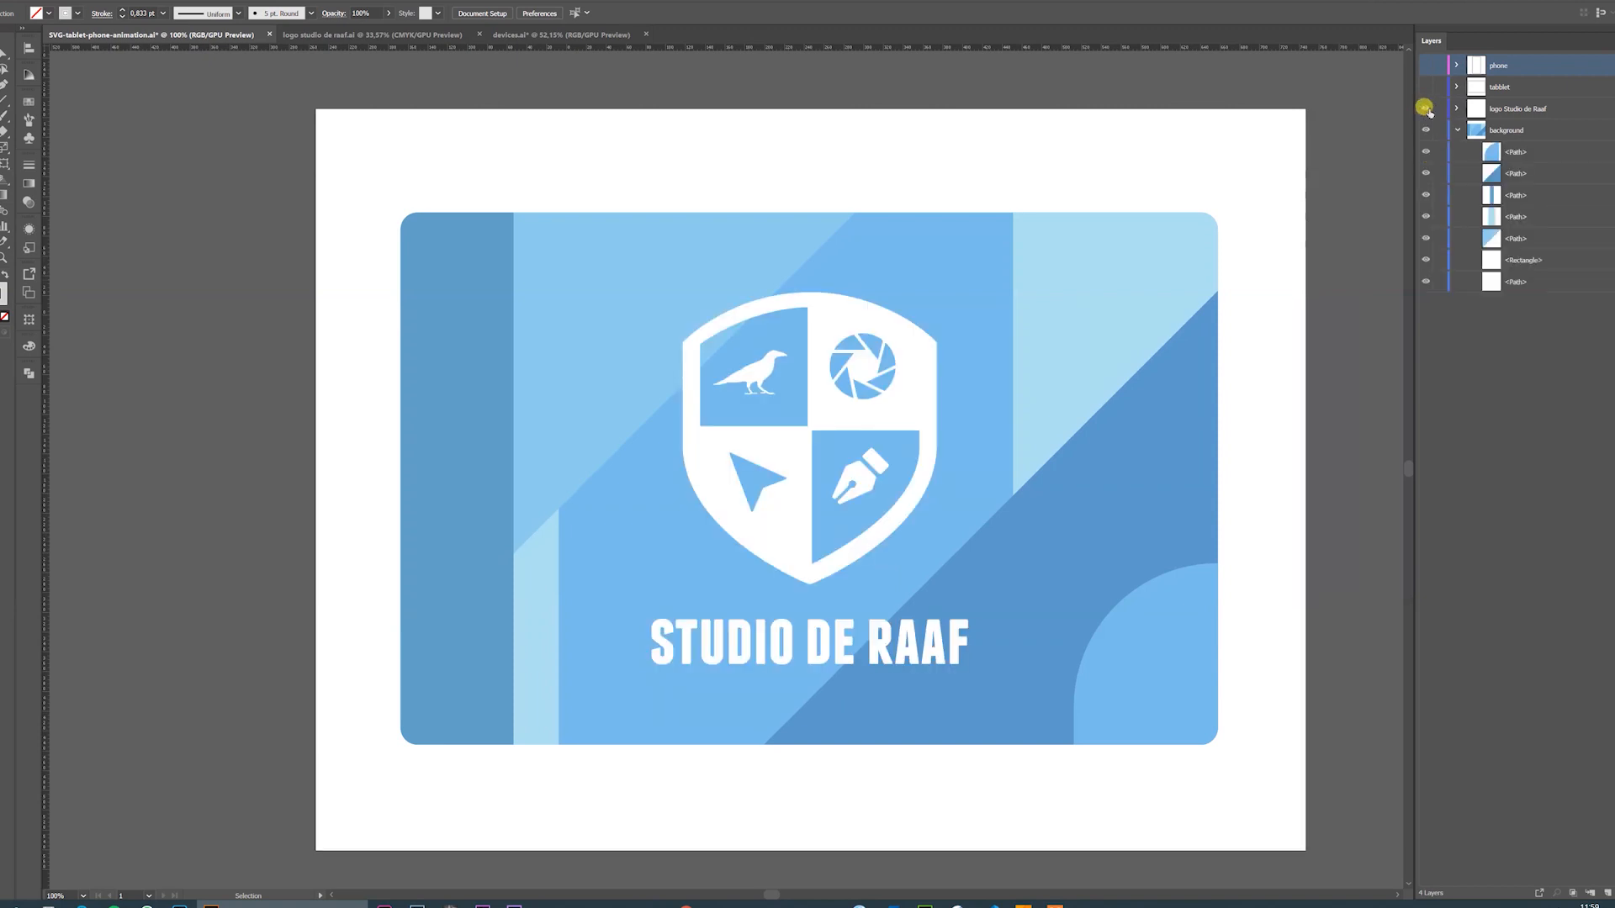
left_click_drag(1425, 172, 1429, 154)
left_click(1424, 156)
left_click(1424, 173)
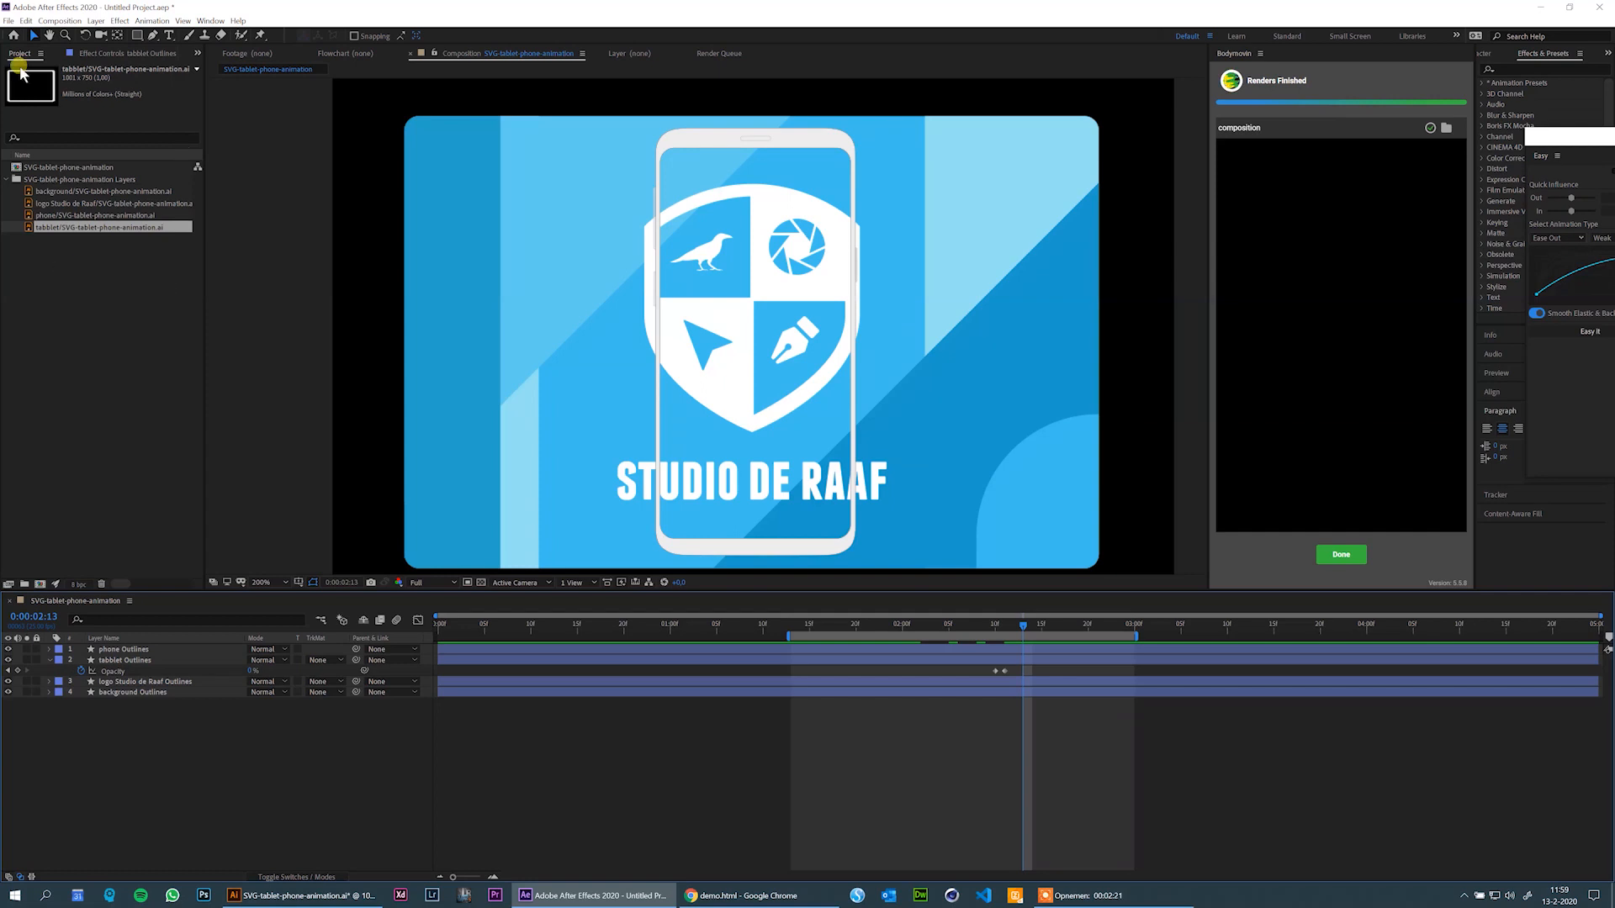
Close the open After Effects project without saving its changes.
left_click(8, 21)
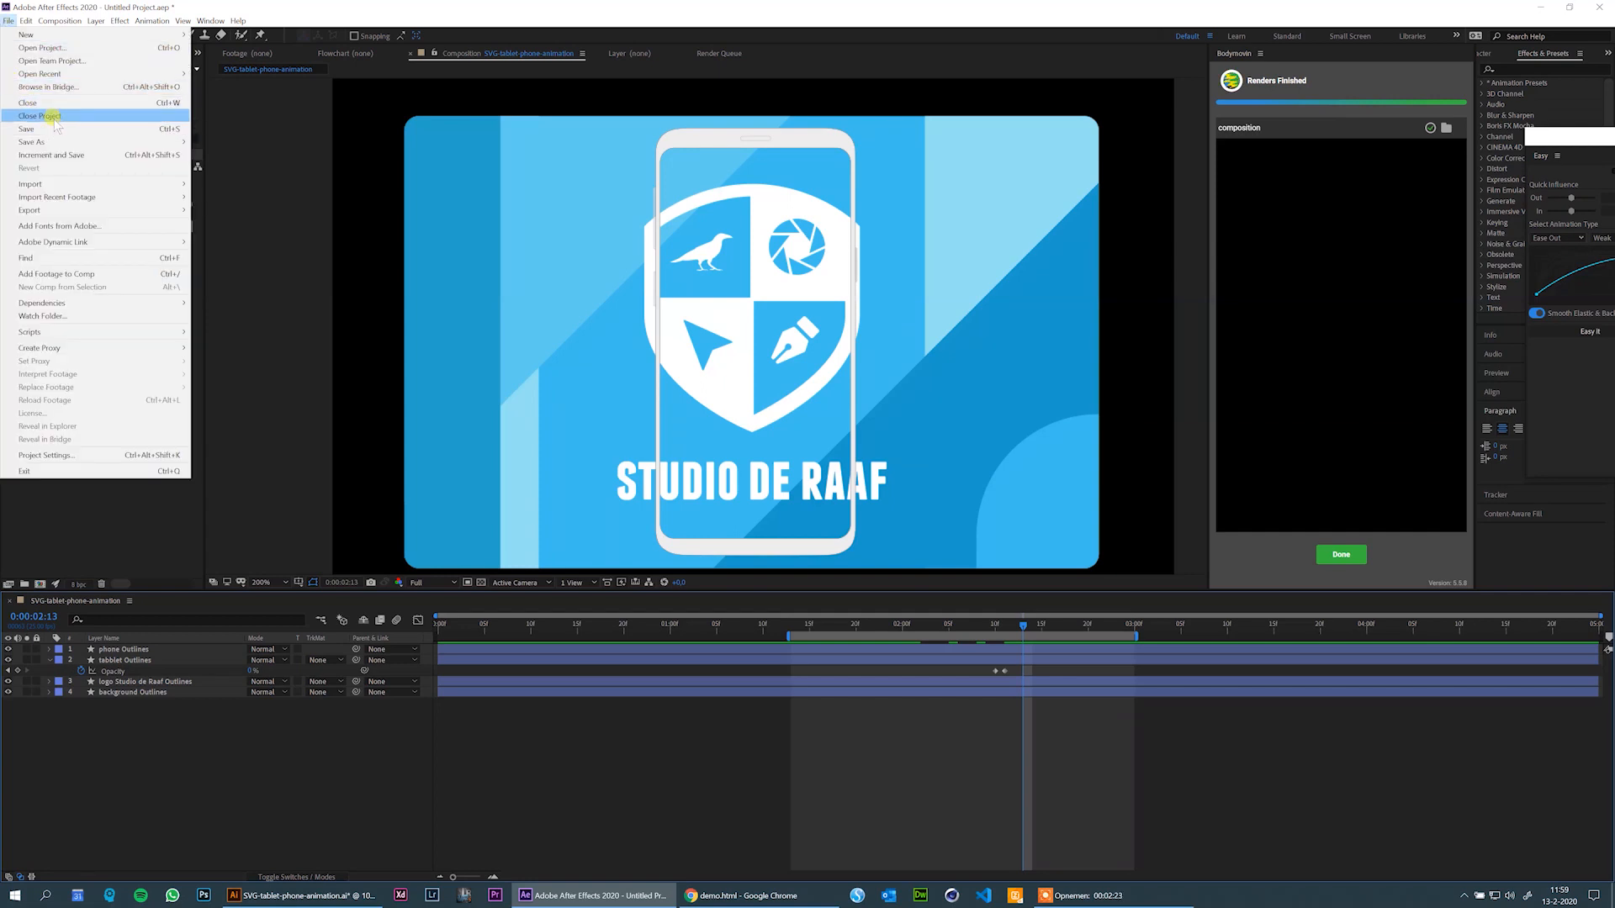
left_click(50, 116)
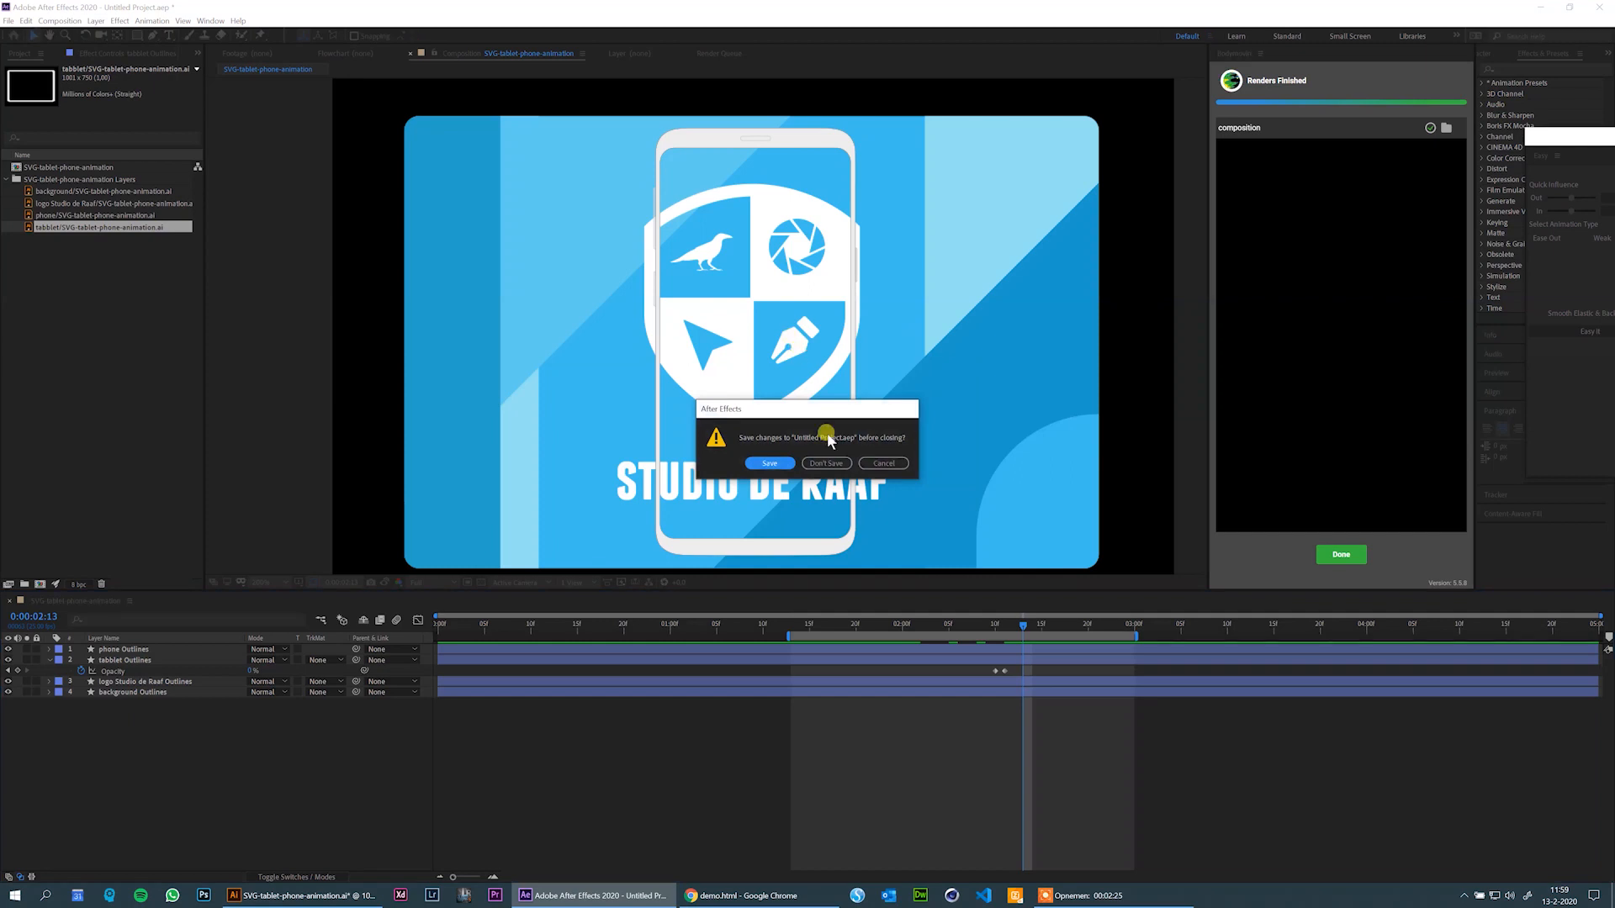
left_click(831, 464)
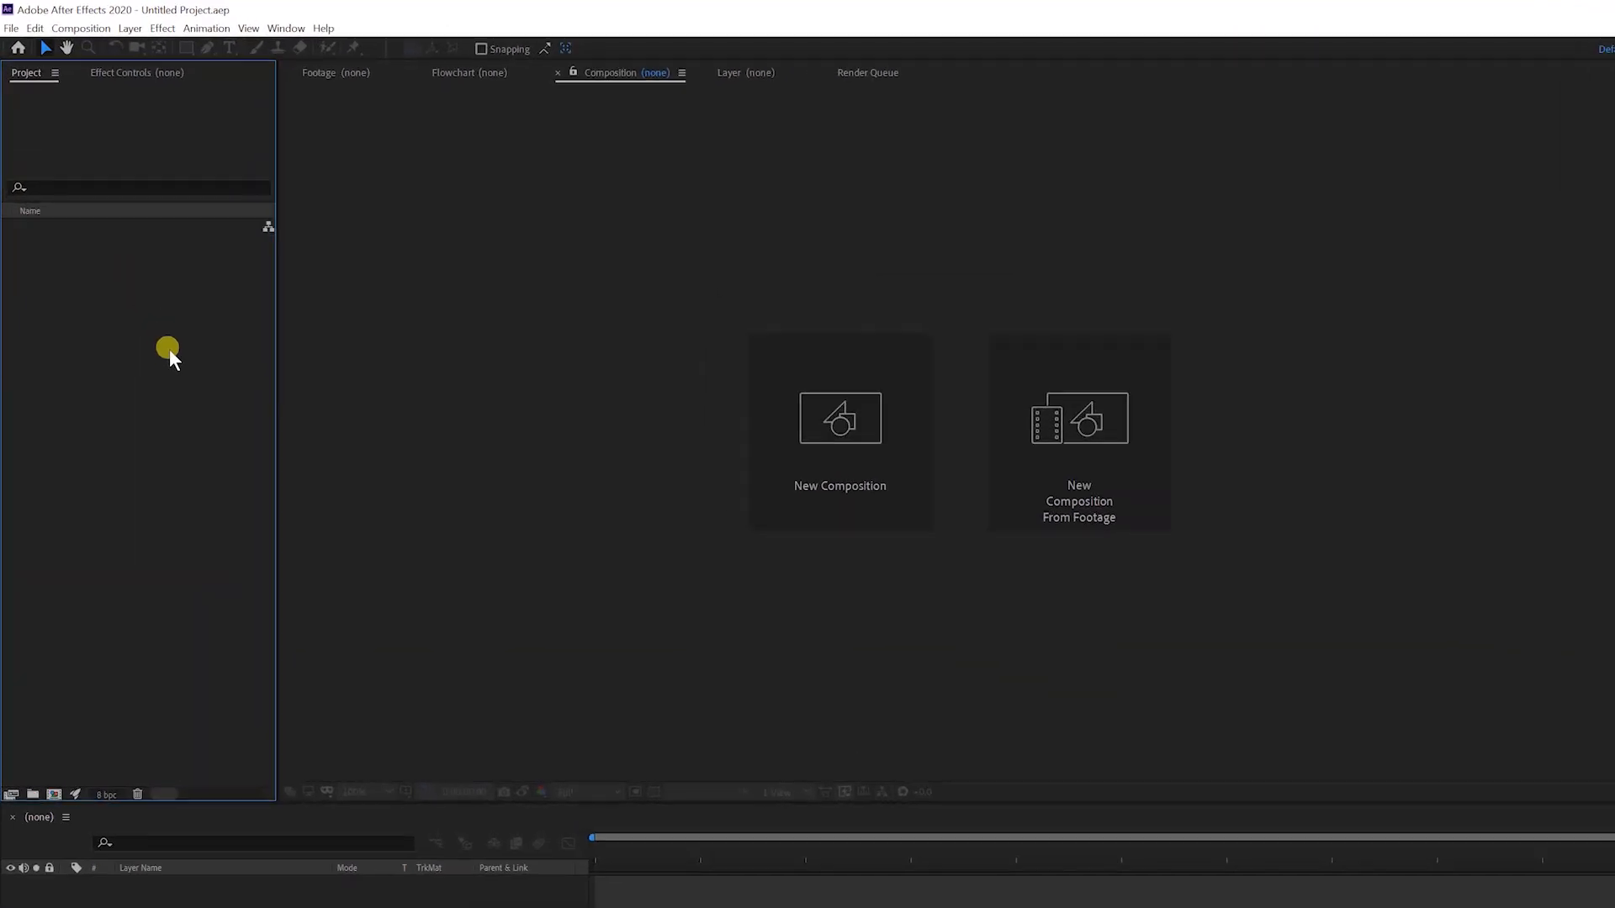
Import SVG-tablet-phone-animation.ai as a Composition with footage dimensions set to Document Size.
double_click(191, 477)
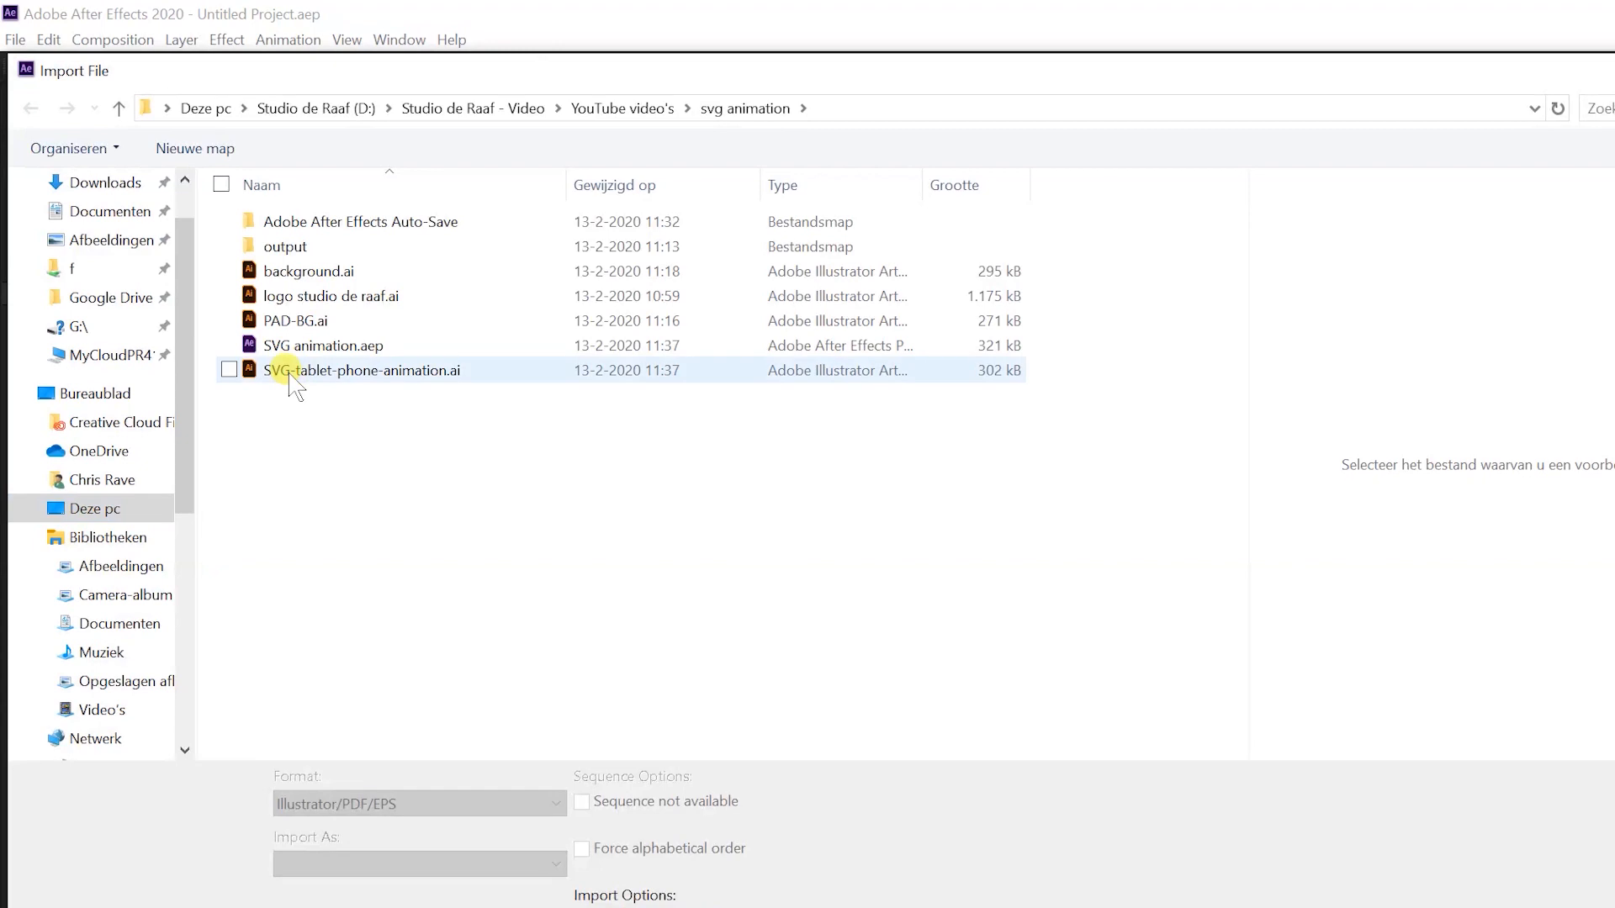
left_click(290, 372)
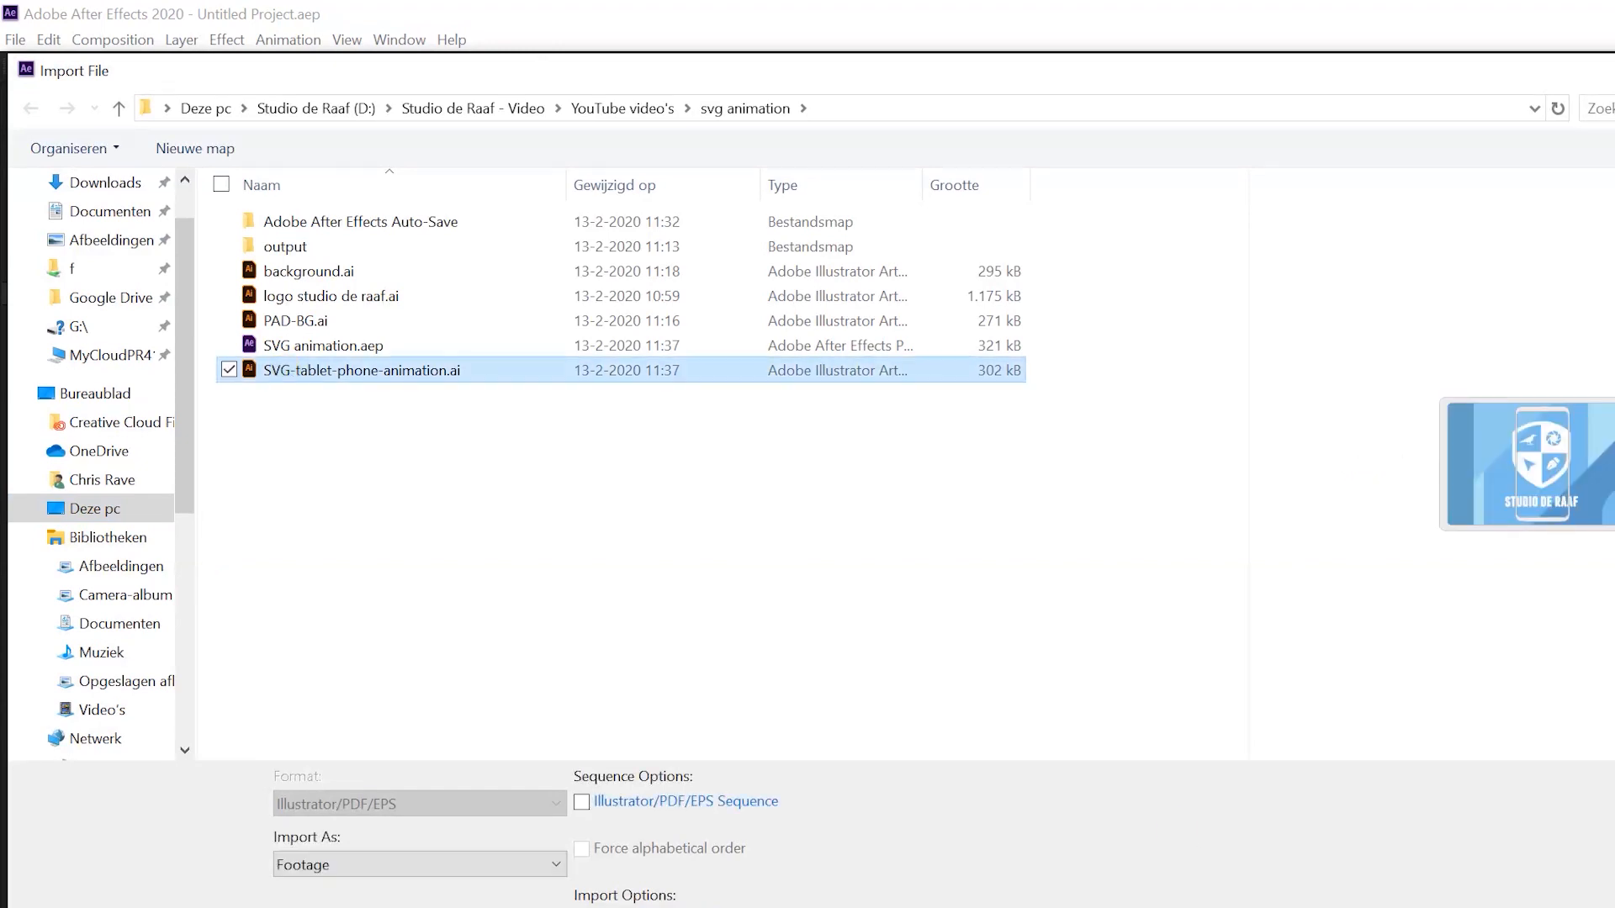
key("Return")
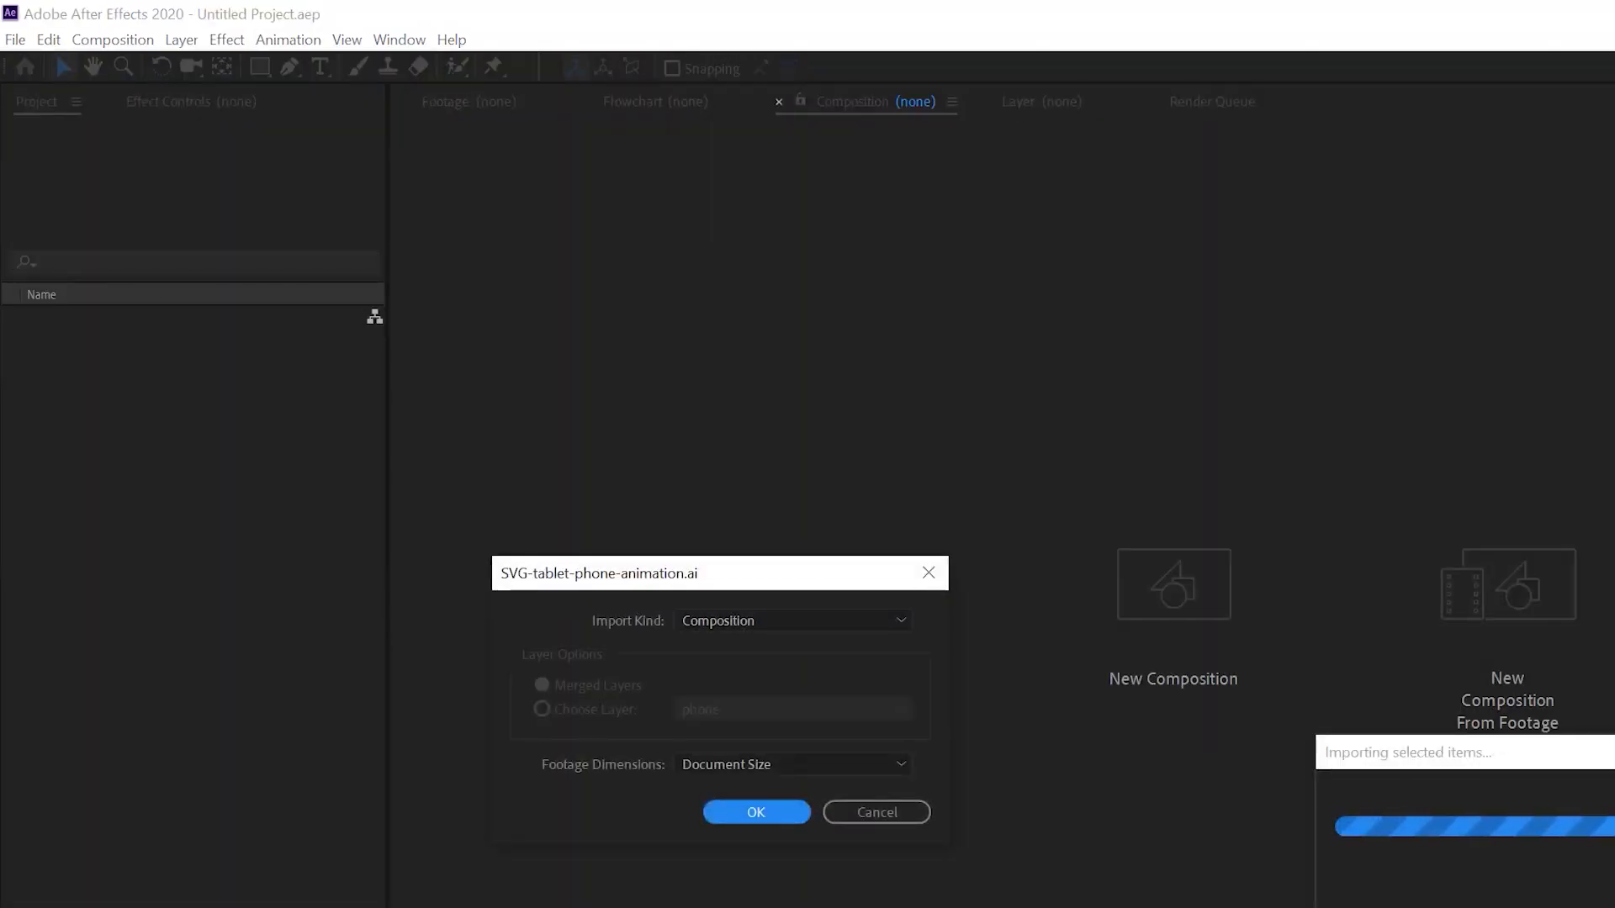
left_click_drag(692, 559, 925, 572)
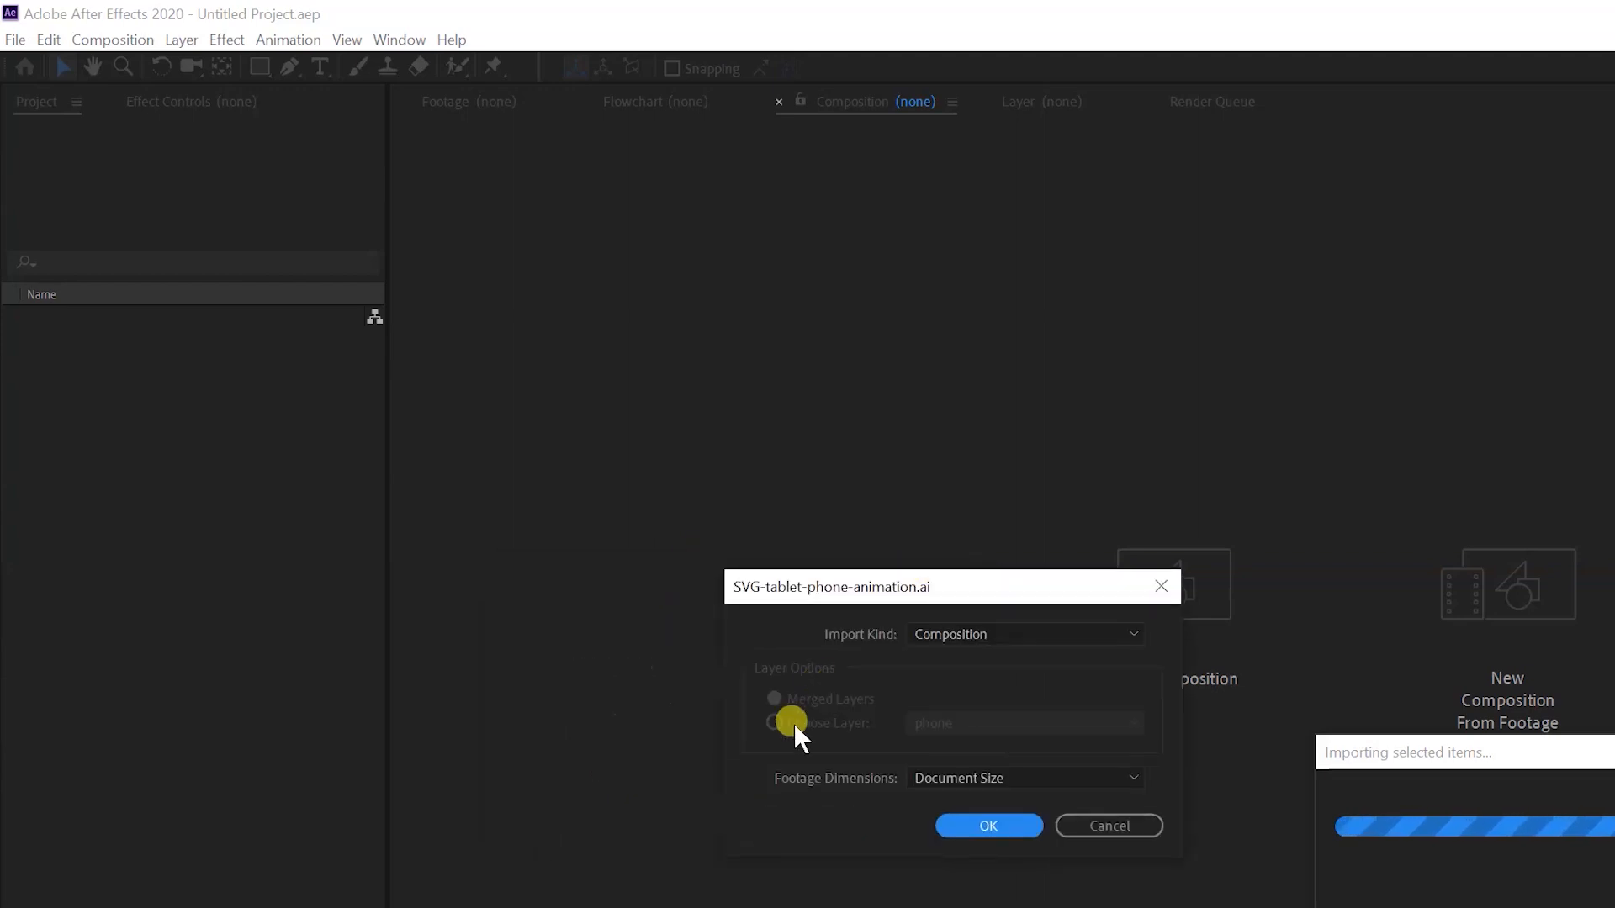
left_click(1003, 632)
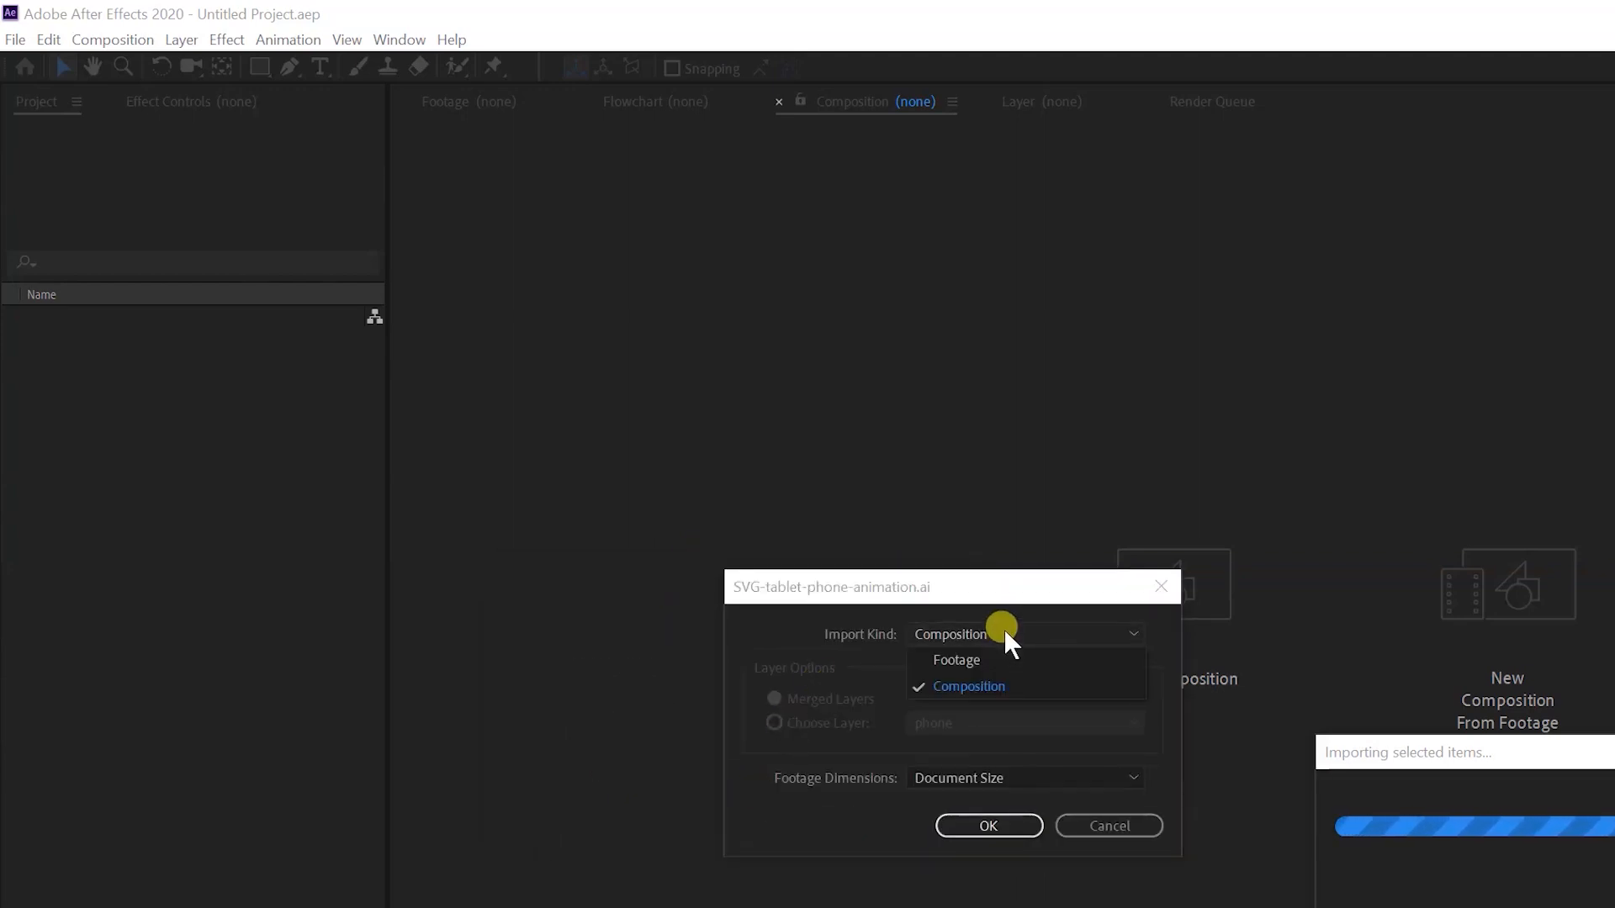
left_click(1003, 628)
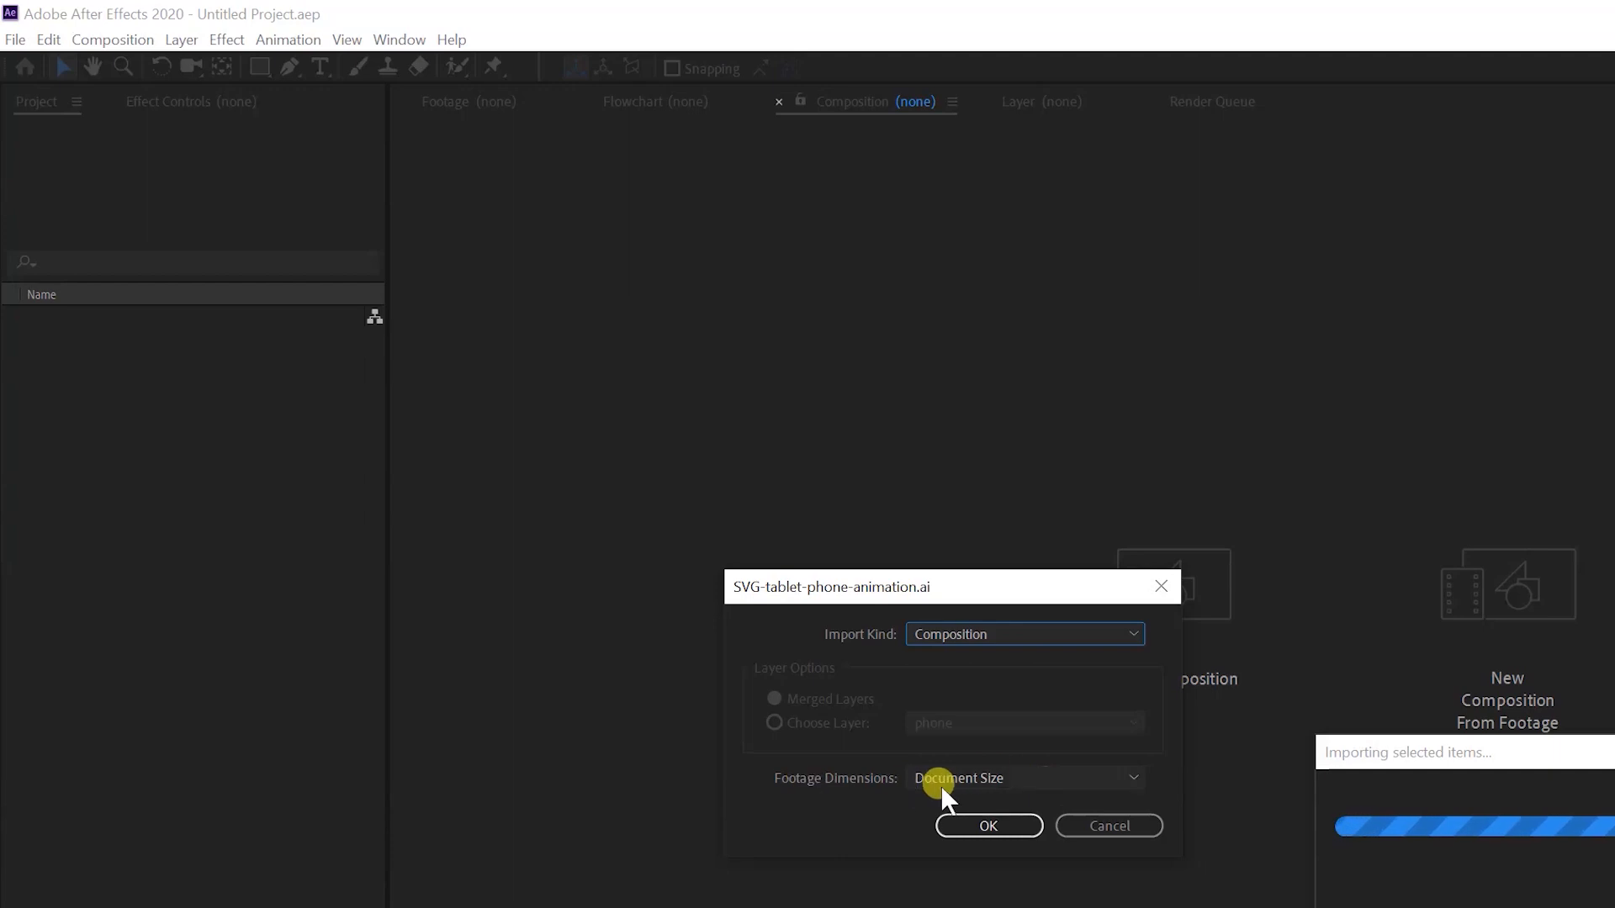
left_click(1011, 787)
left_click(1006, 830)
left_click(1002, 828)
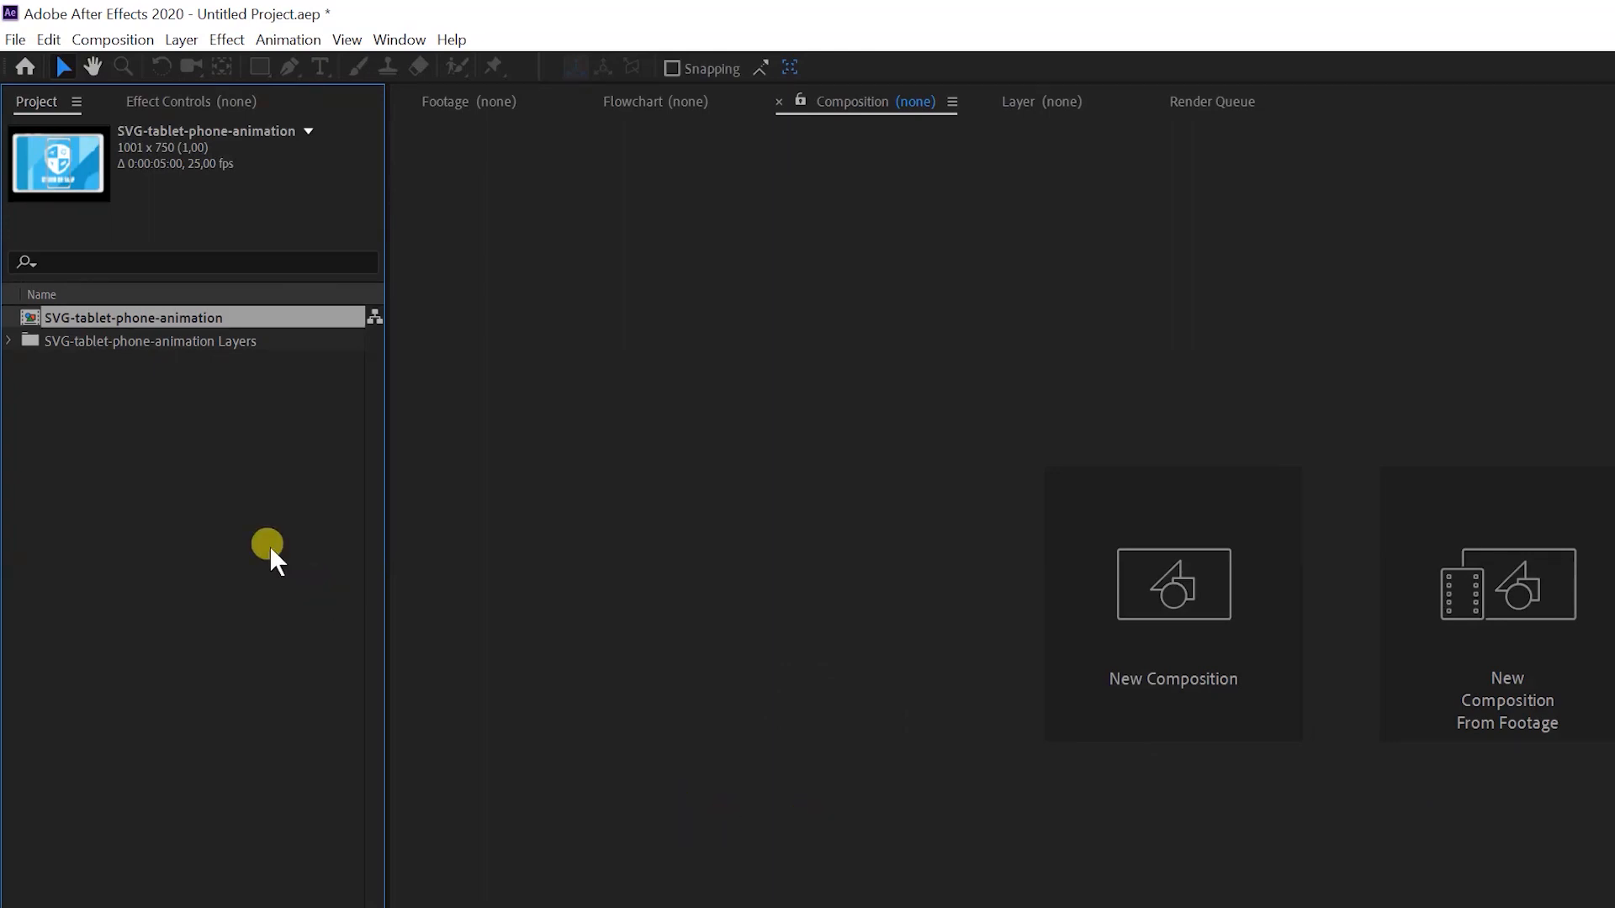
Open the SVG-tablet-phone-animation composition and expand its imported layers folder in the project.
double_click(28, 316)
left_click(8, 341)
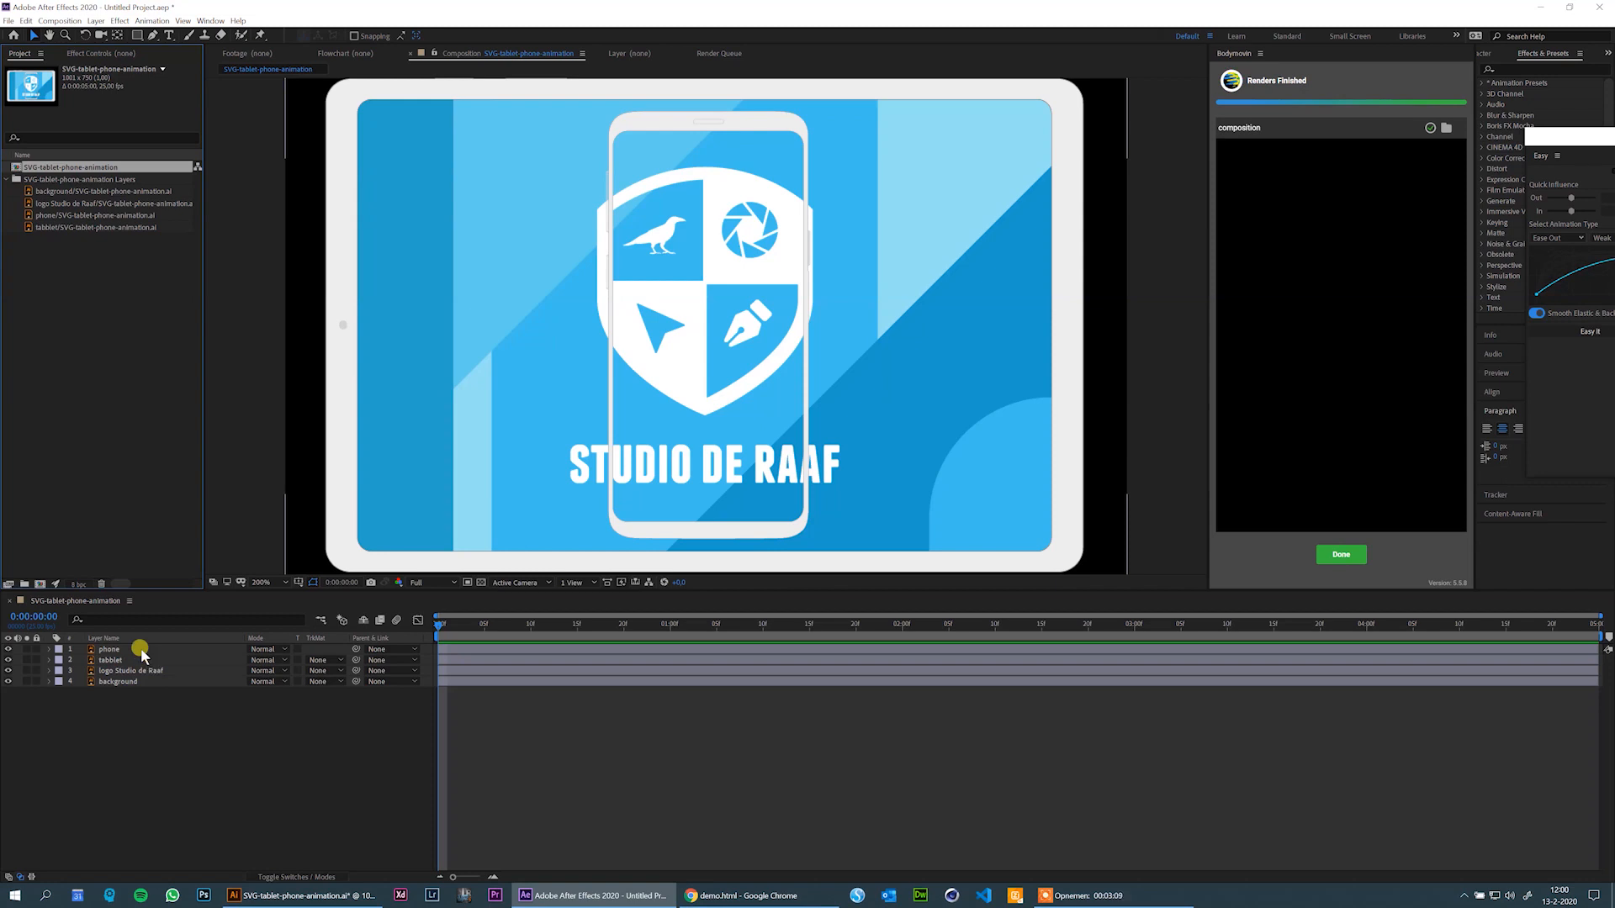
Create shapes from the phone, tabblet, logo Studio de Raaf and background vector layers all at once.
left_click(129, 650)
left_click(122, 681)
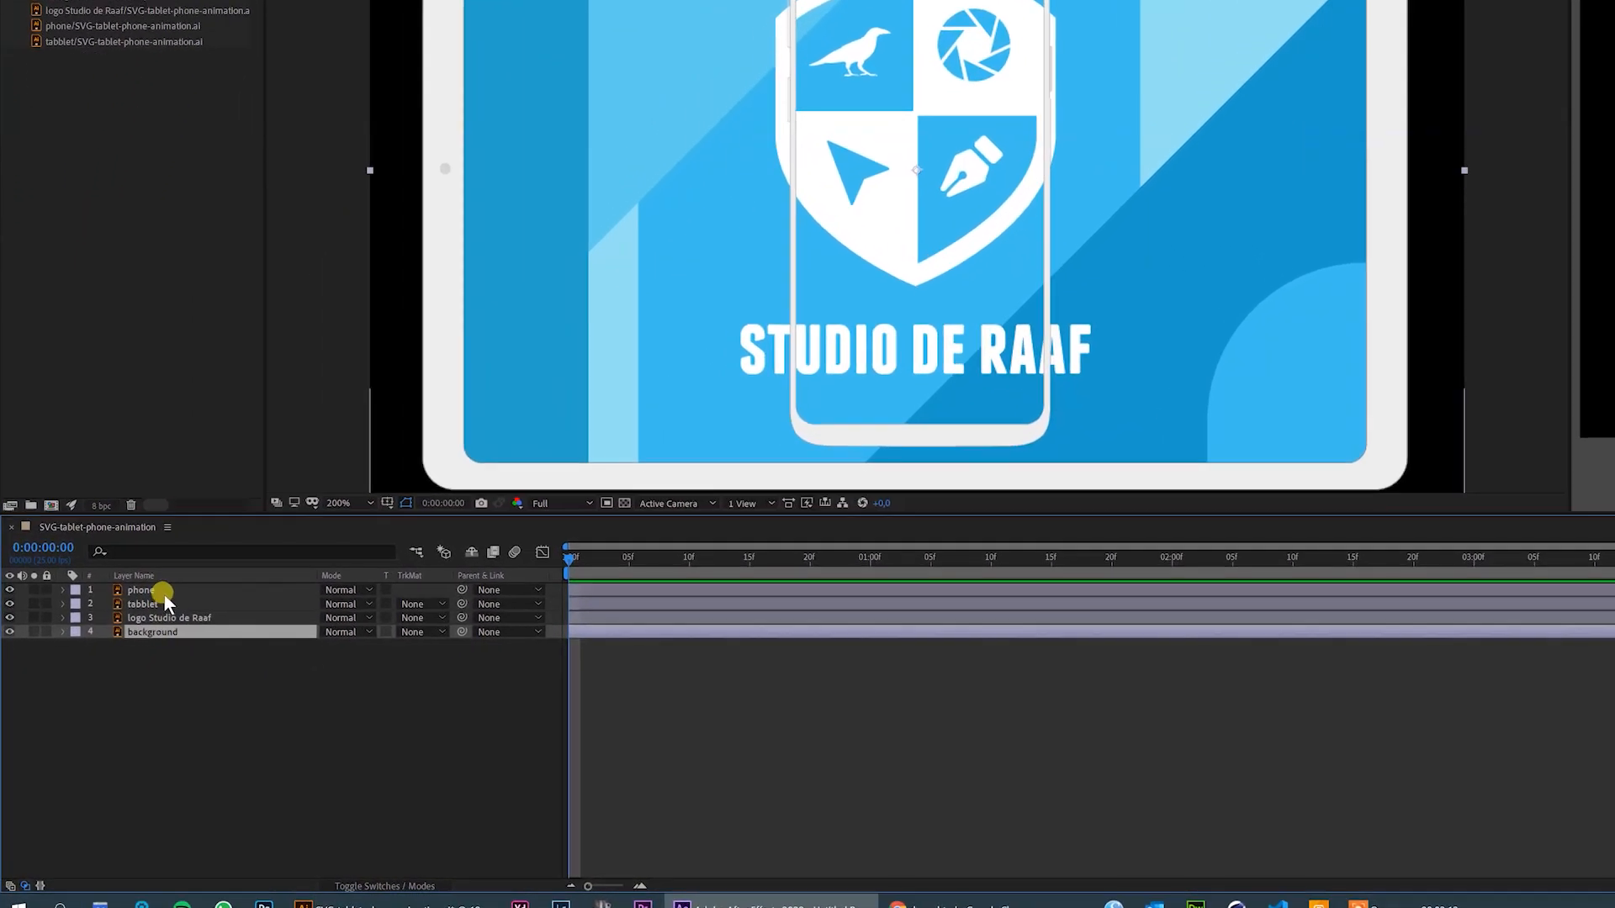
left_click(137, 637, "shift")
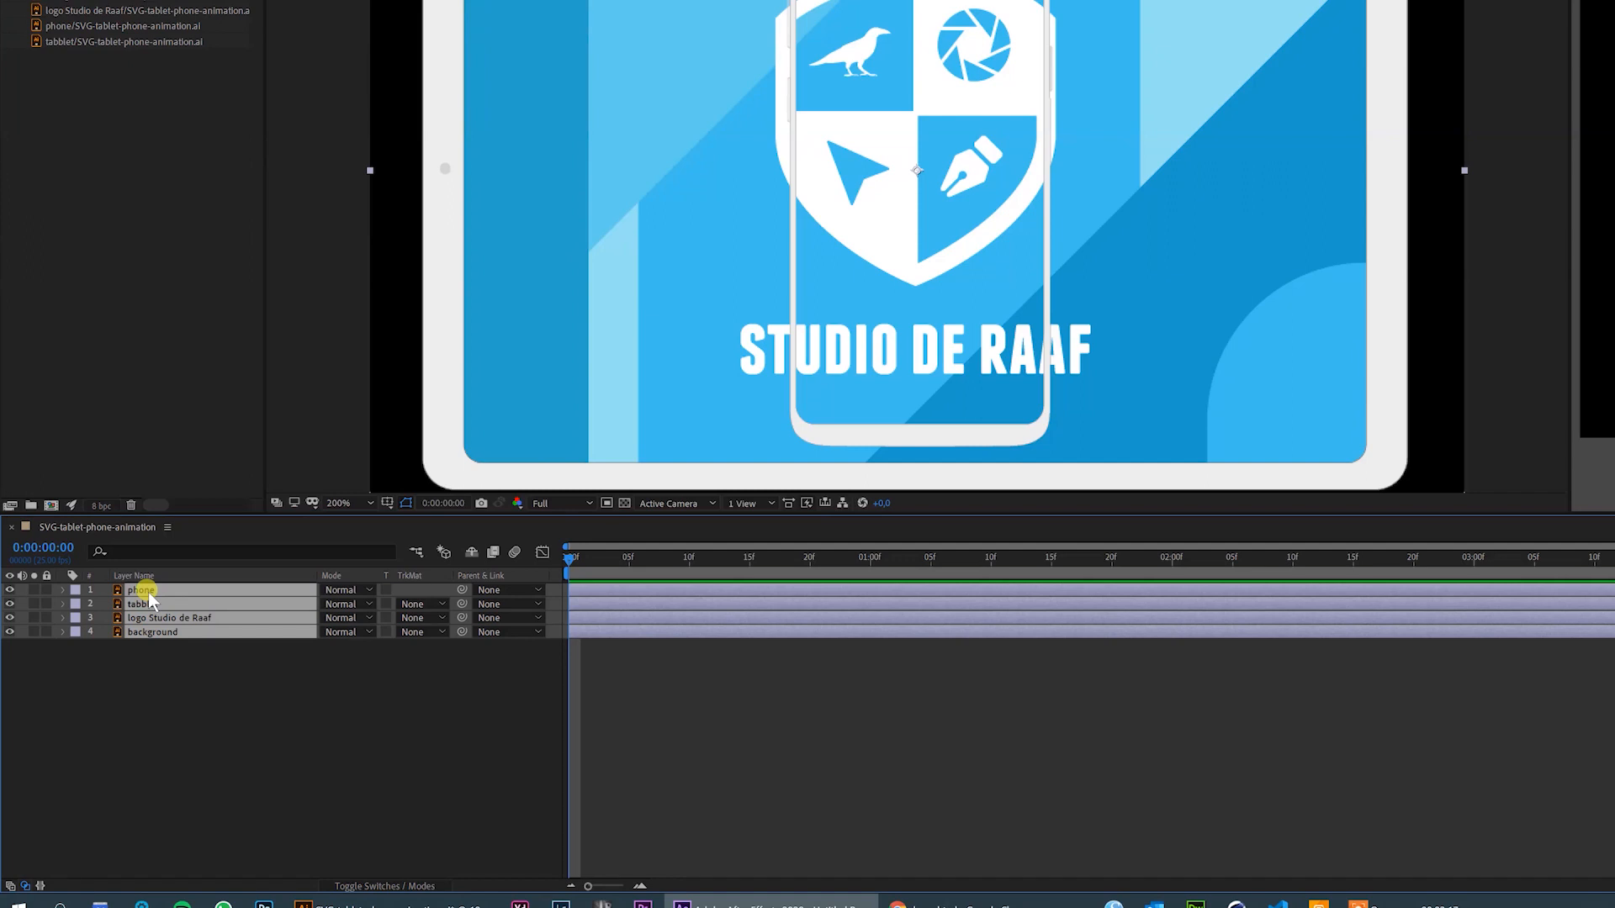
left_click(159, 686)
left_click(149, 591)
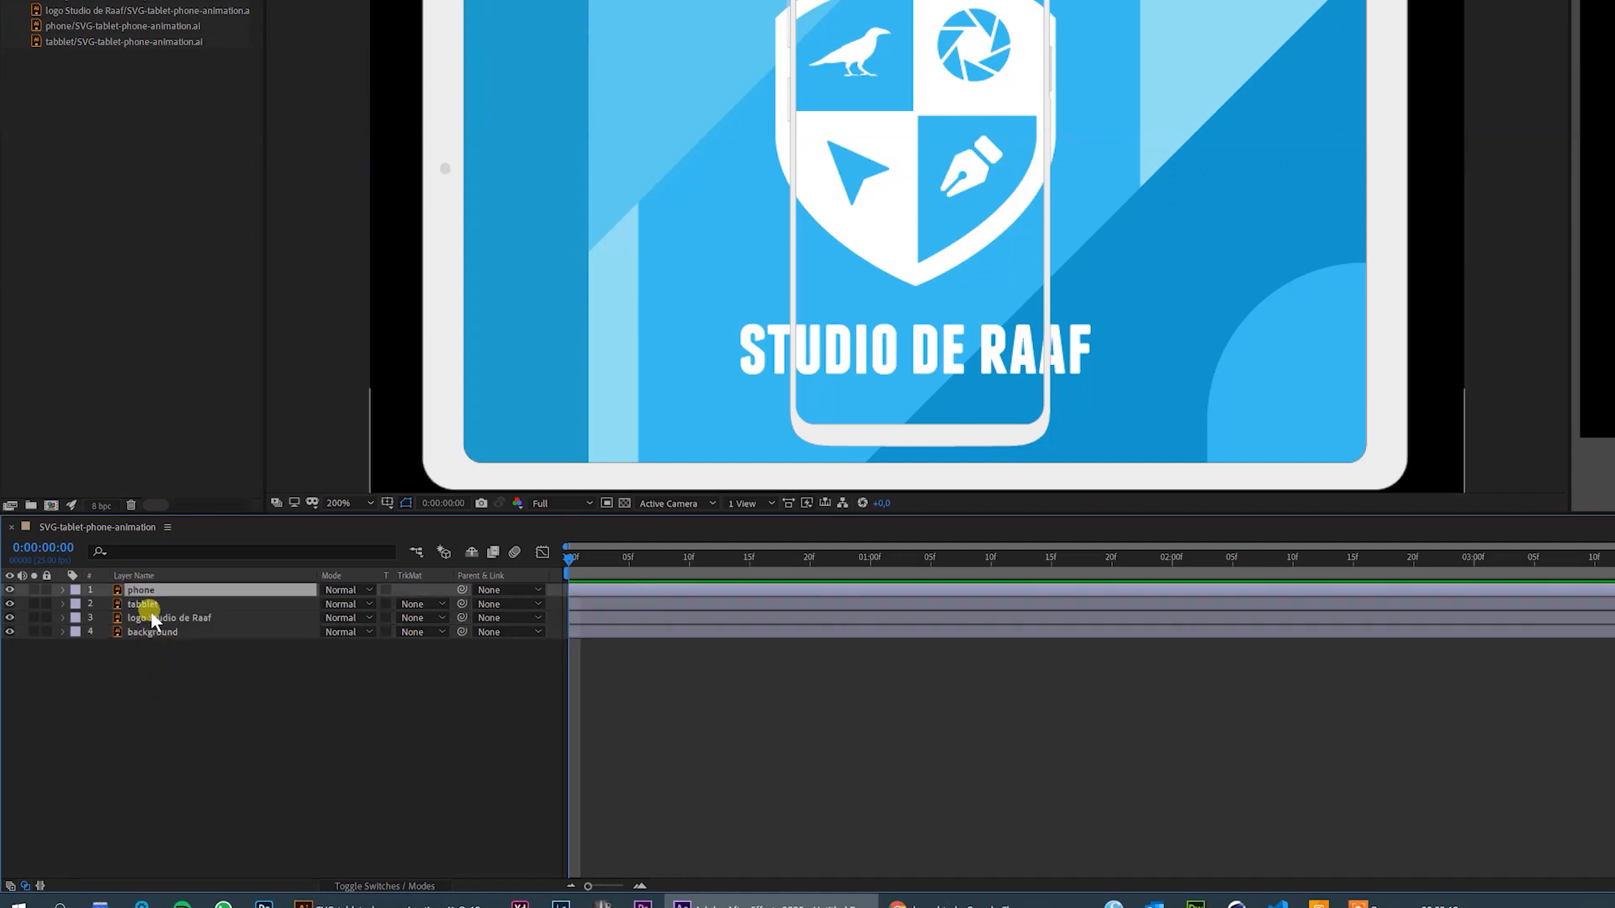
left_click(155, 633, "shift")
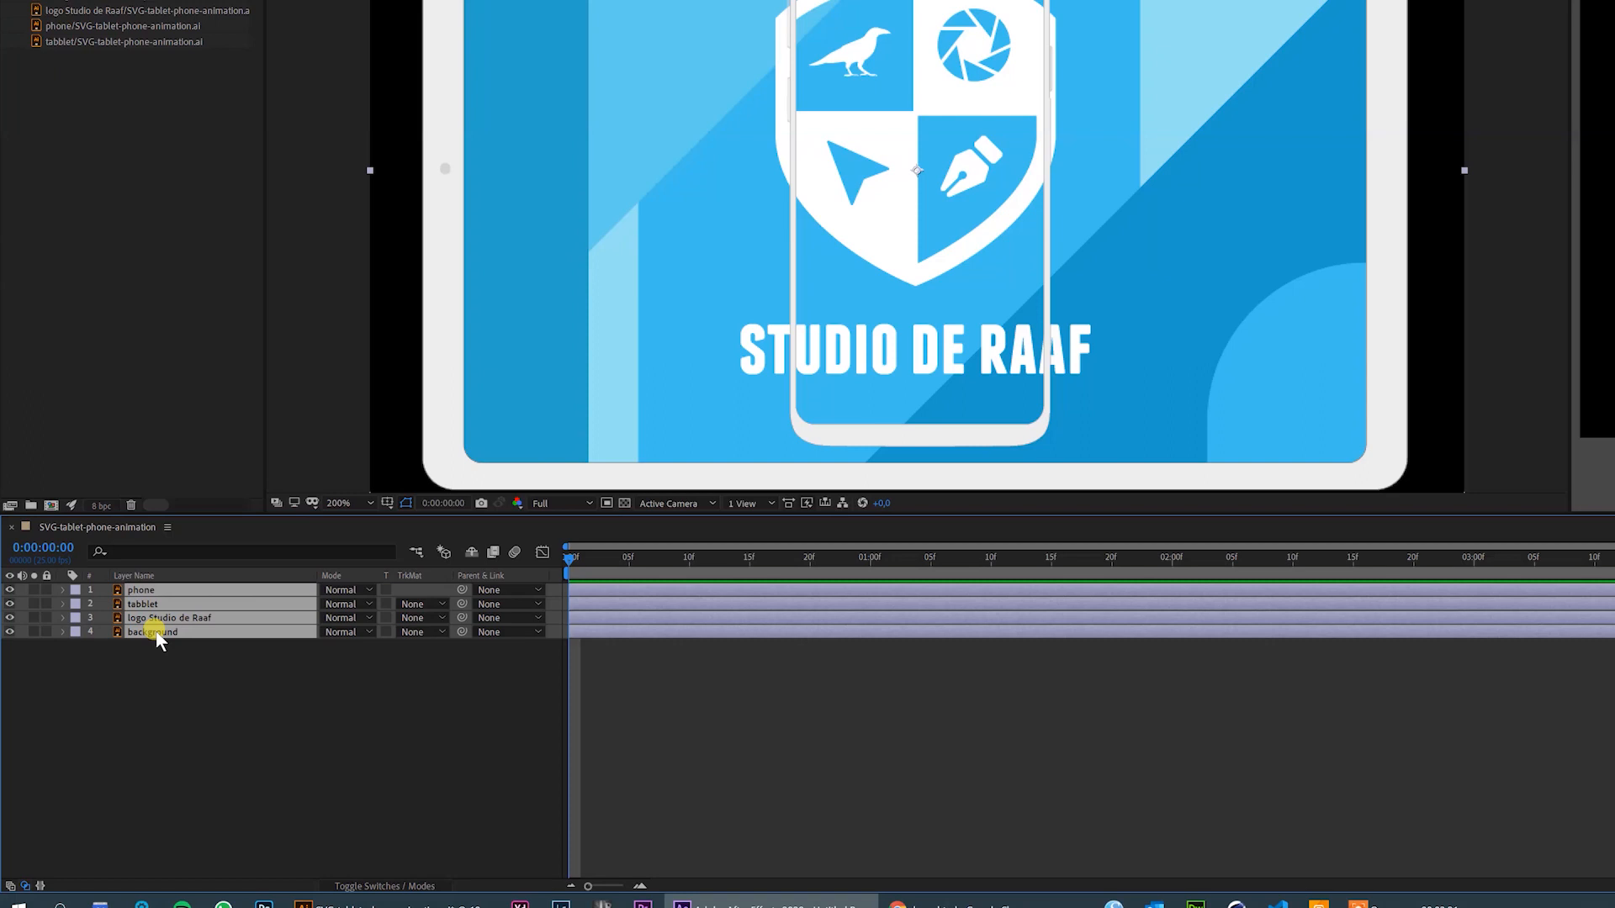
right_click(157, 641)
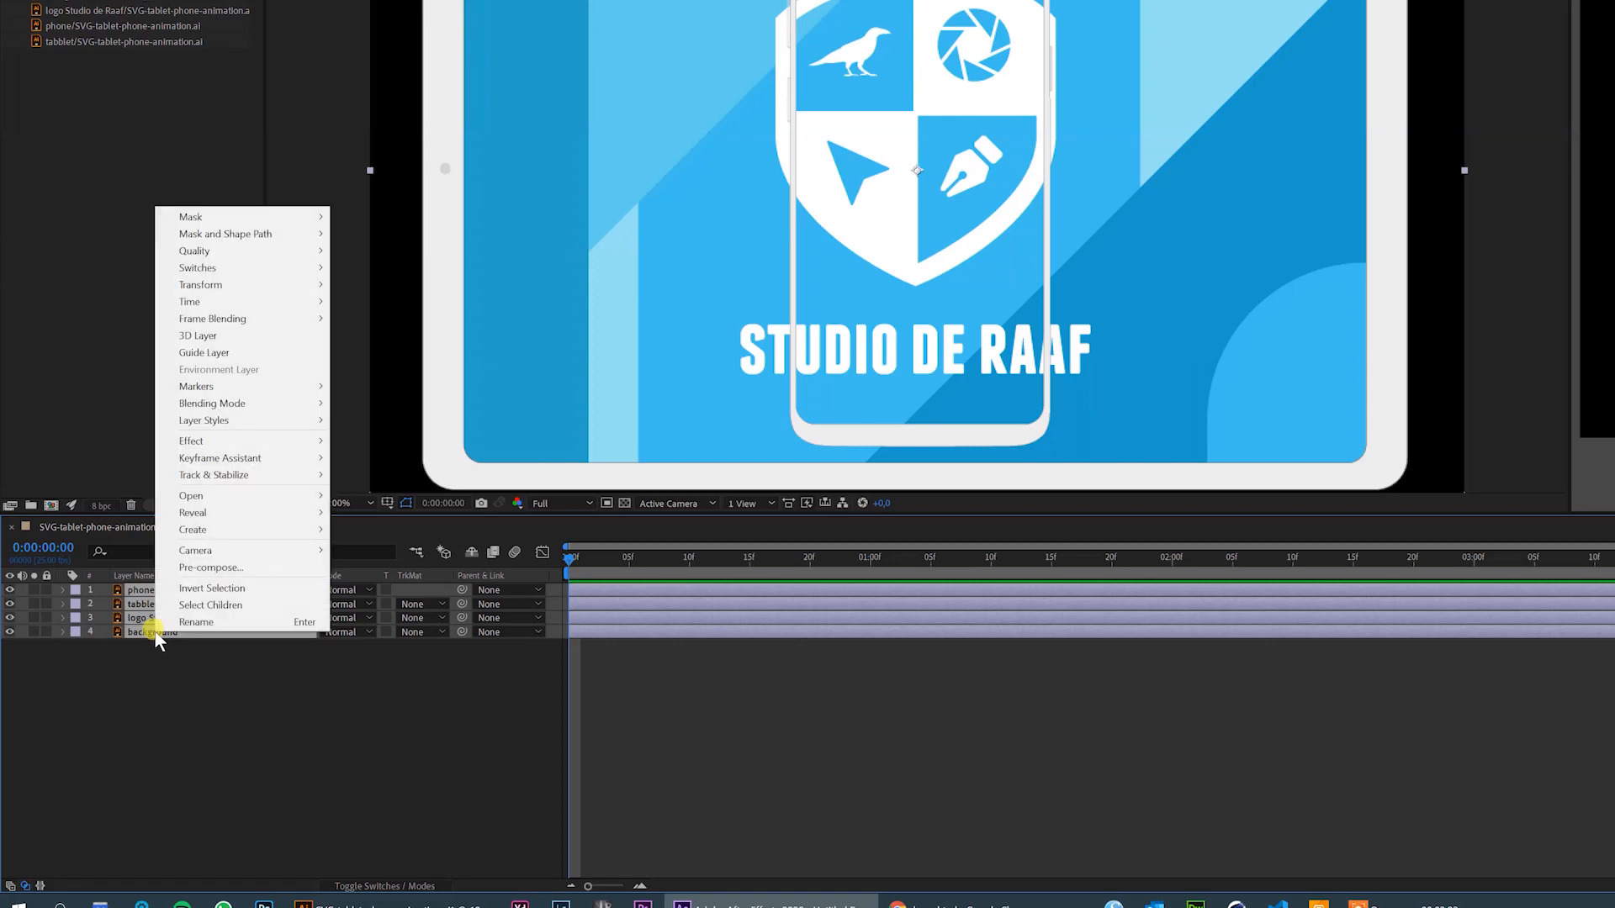
mouse_move(234, 540)
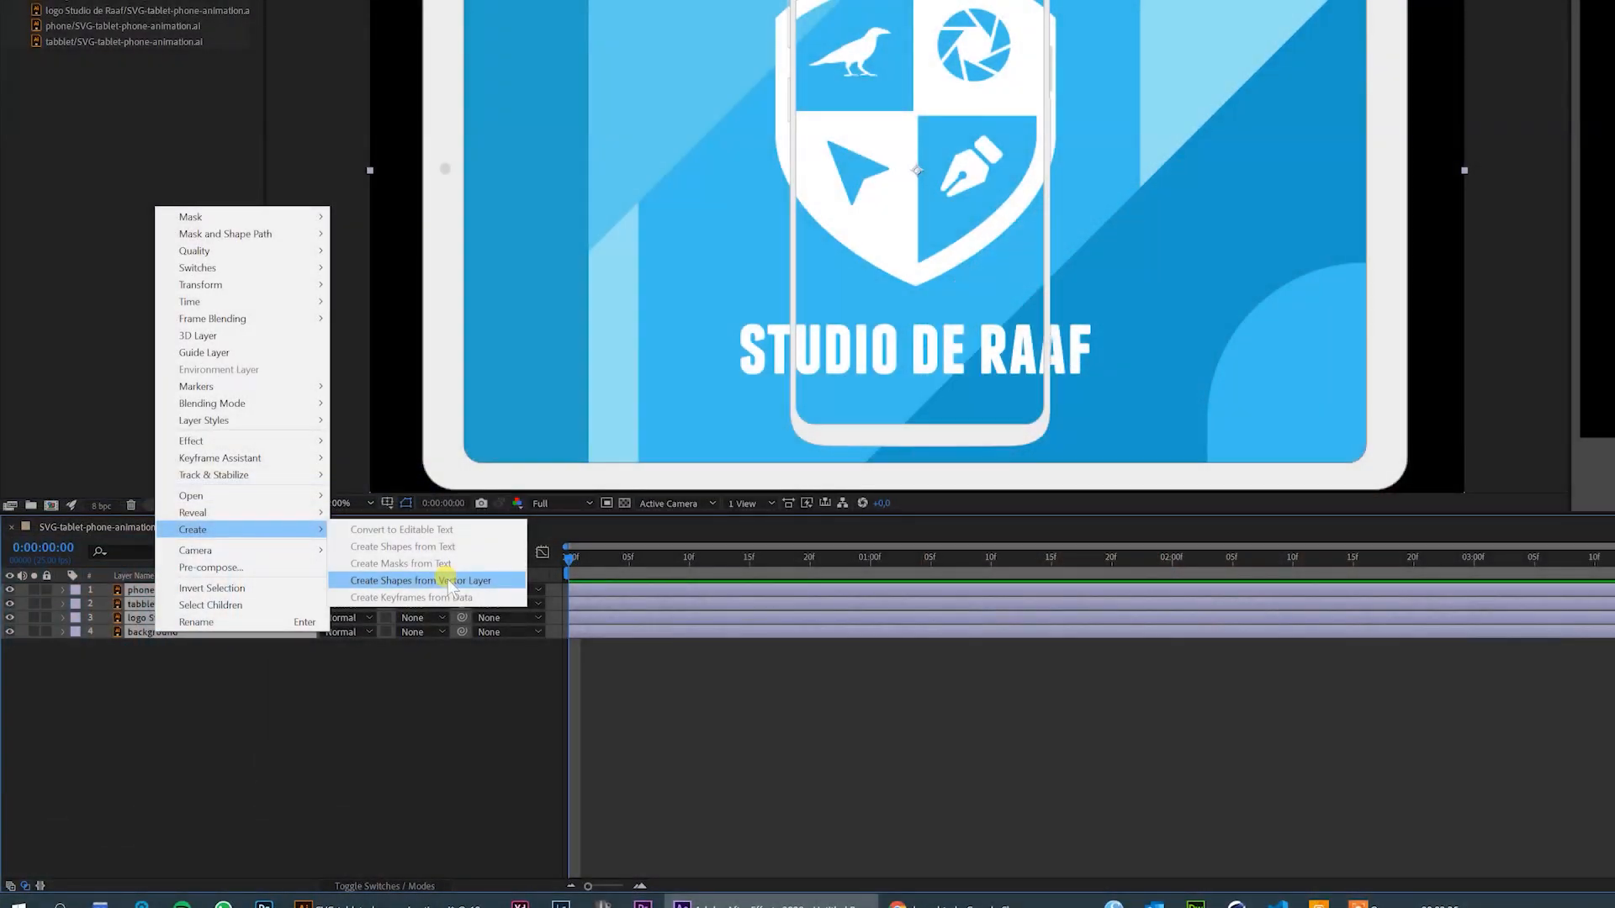
left_click(449, 581)
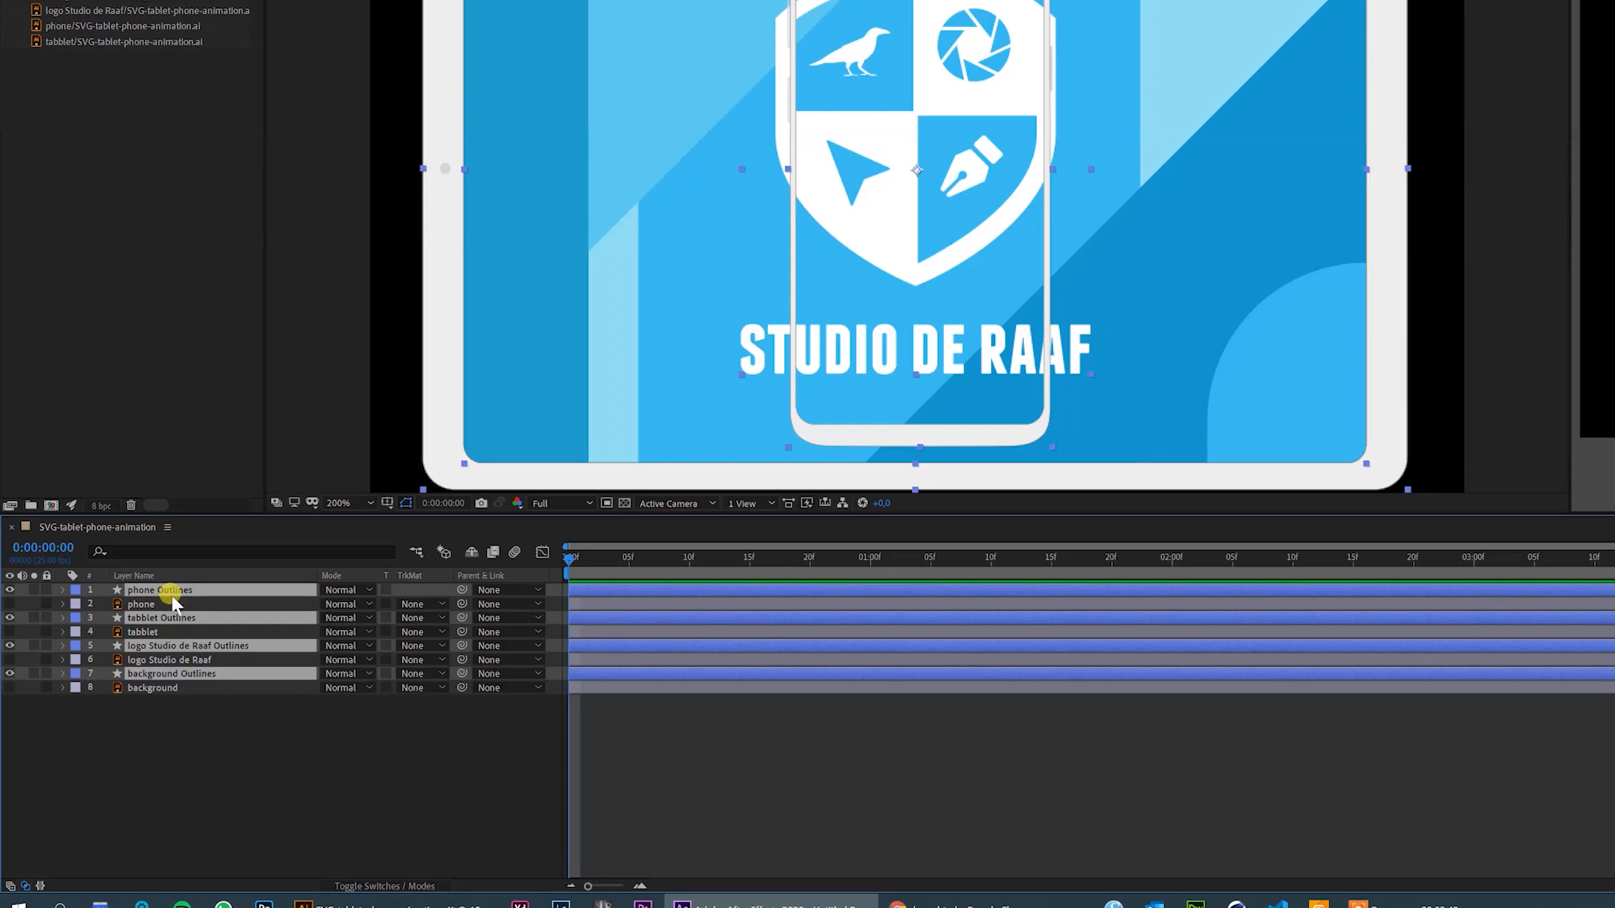
Delete the original phone, tabblet, logo Studio de Raaf and background Illustrator layers, keeping only the Outlines shape layers.
left_click(143, 606)
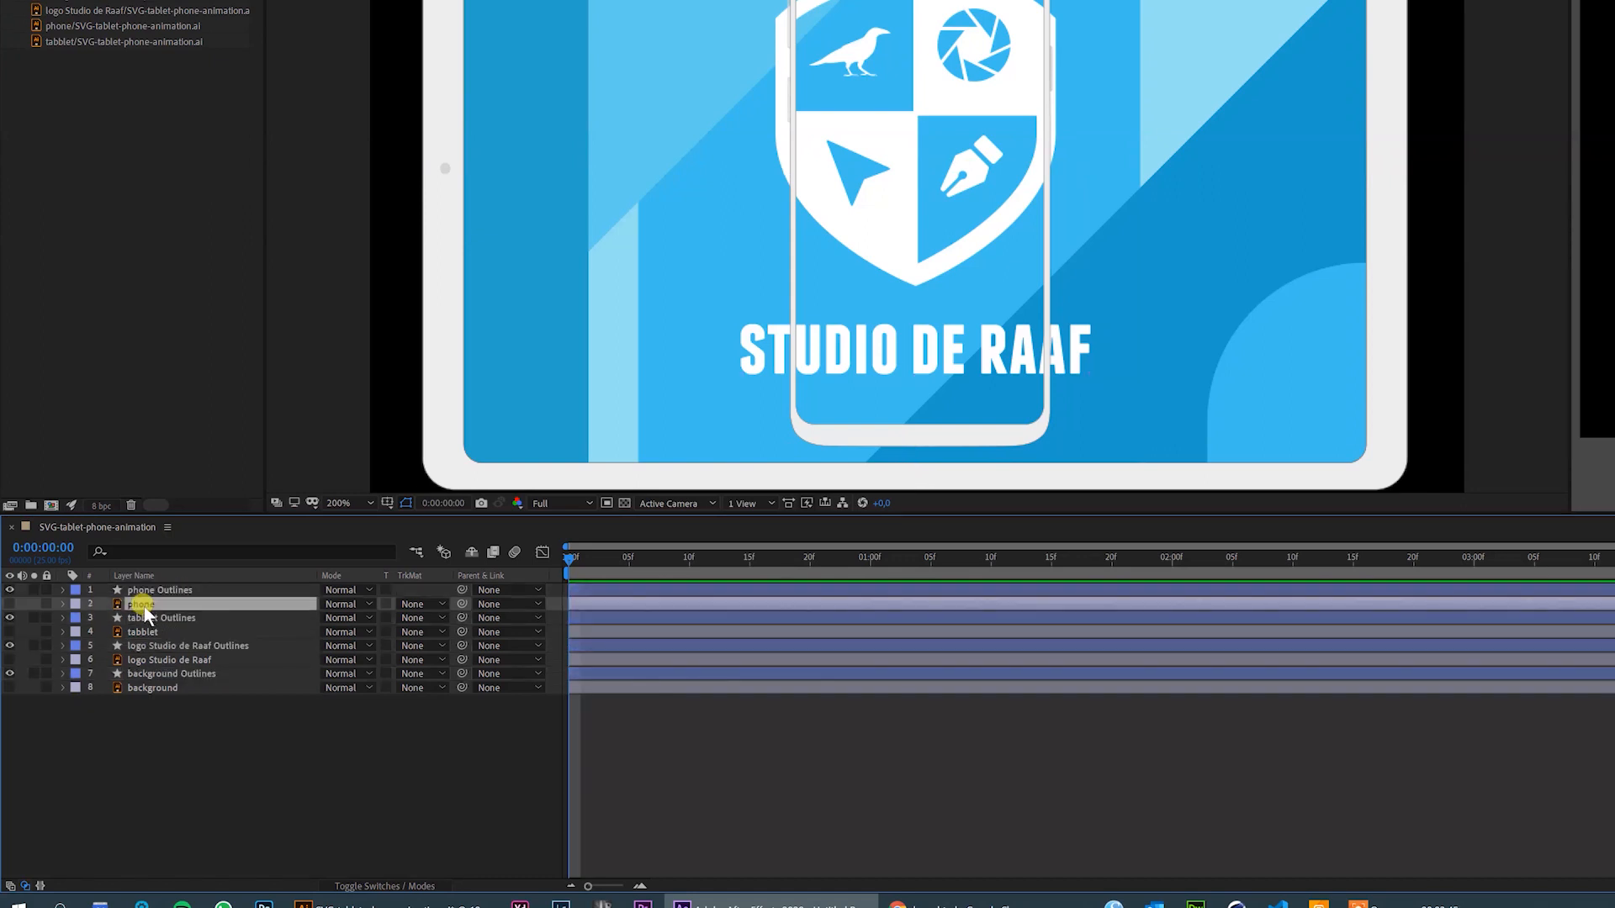
key("Delete")
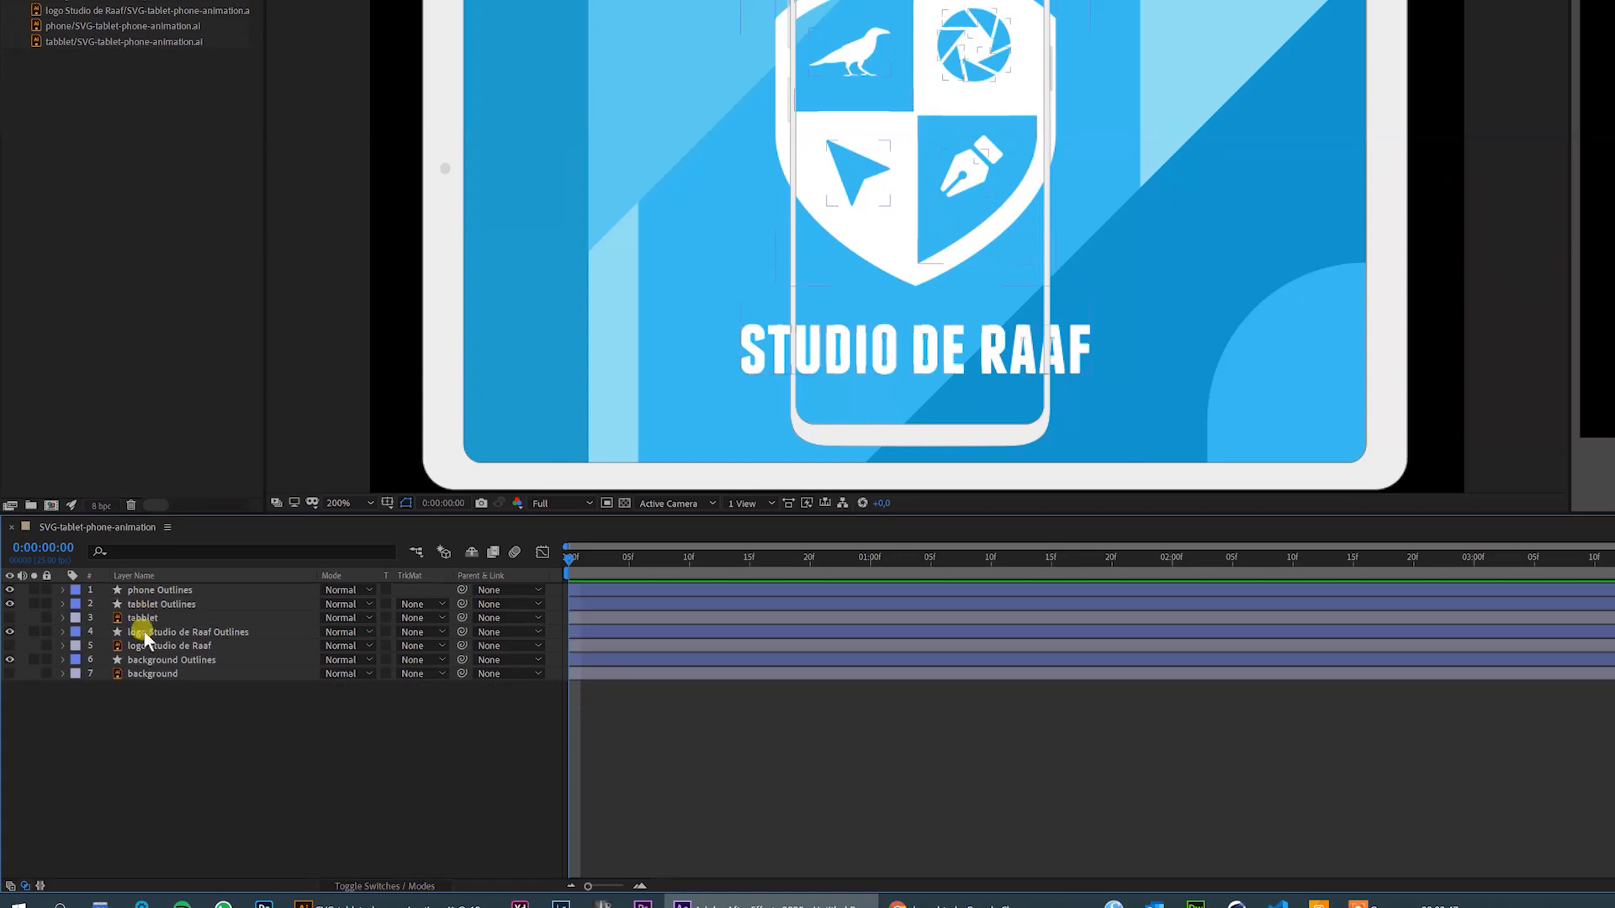
left_click(143, 619)
key("Delete")
left_click(147, 634)
key("Delete")
left_click(149, 646)
key("Delete")
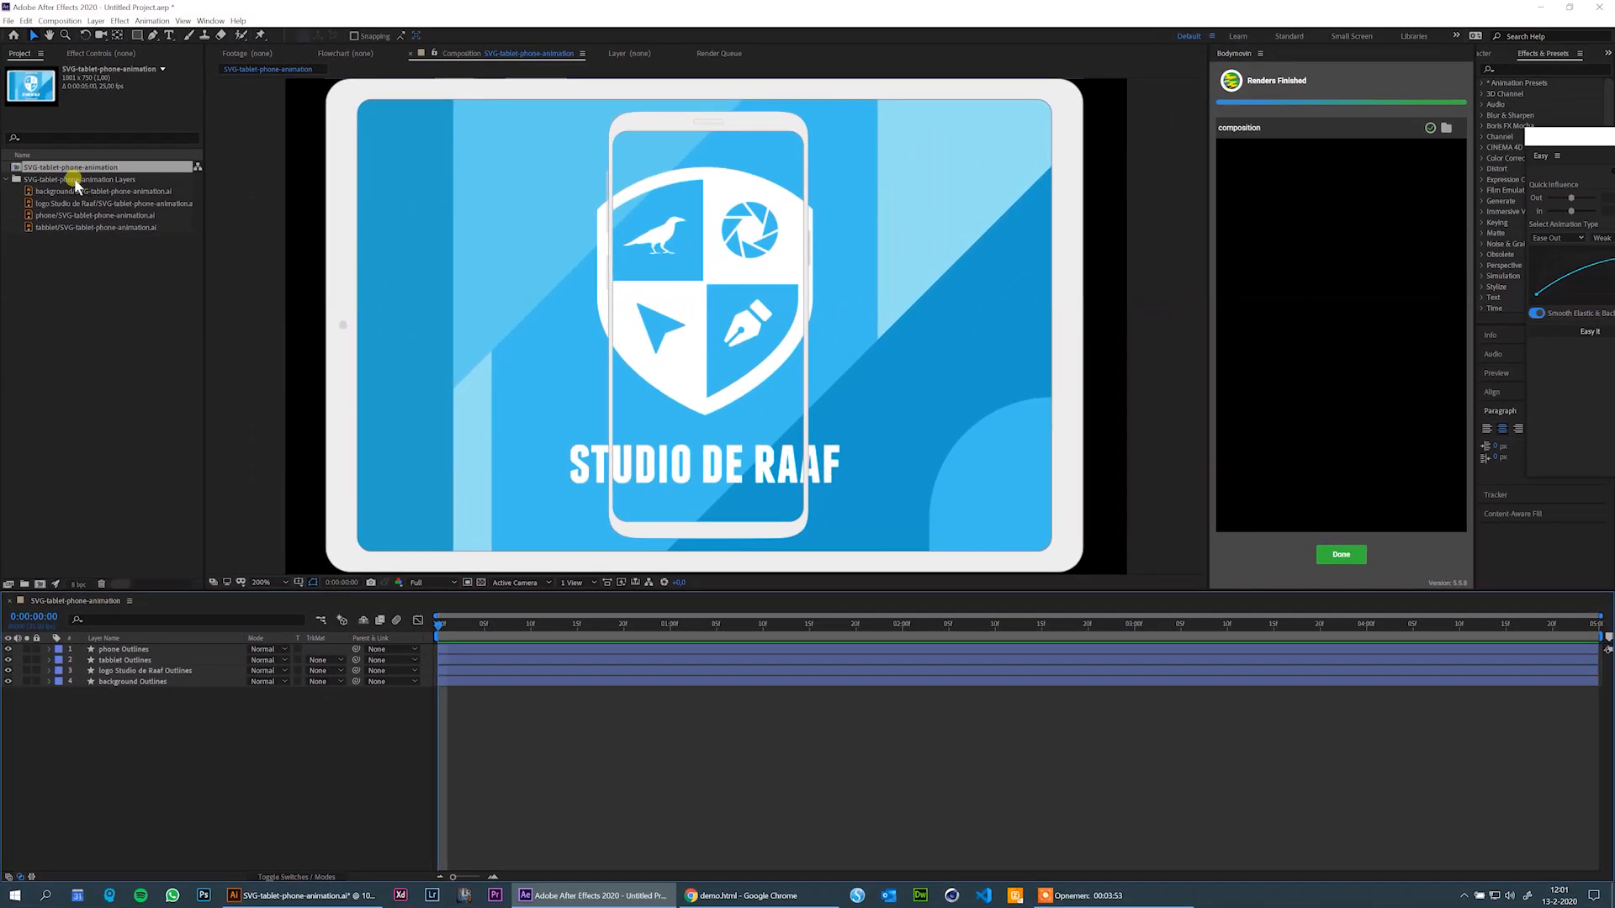
Delete the SVG-tablet-phone-animation Layers folder and its contents from the project.
left_click(79, 139)
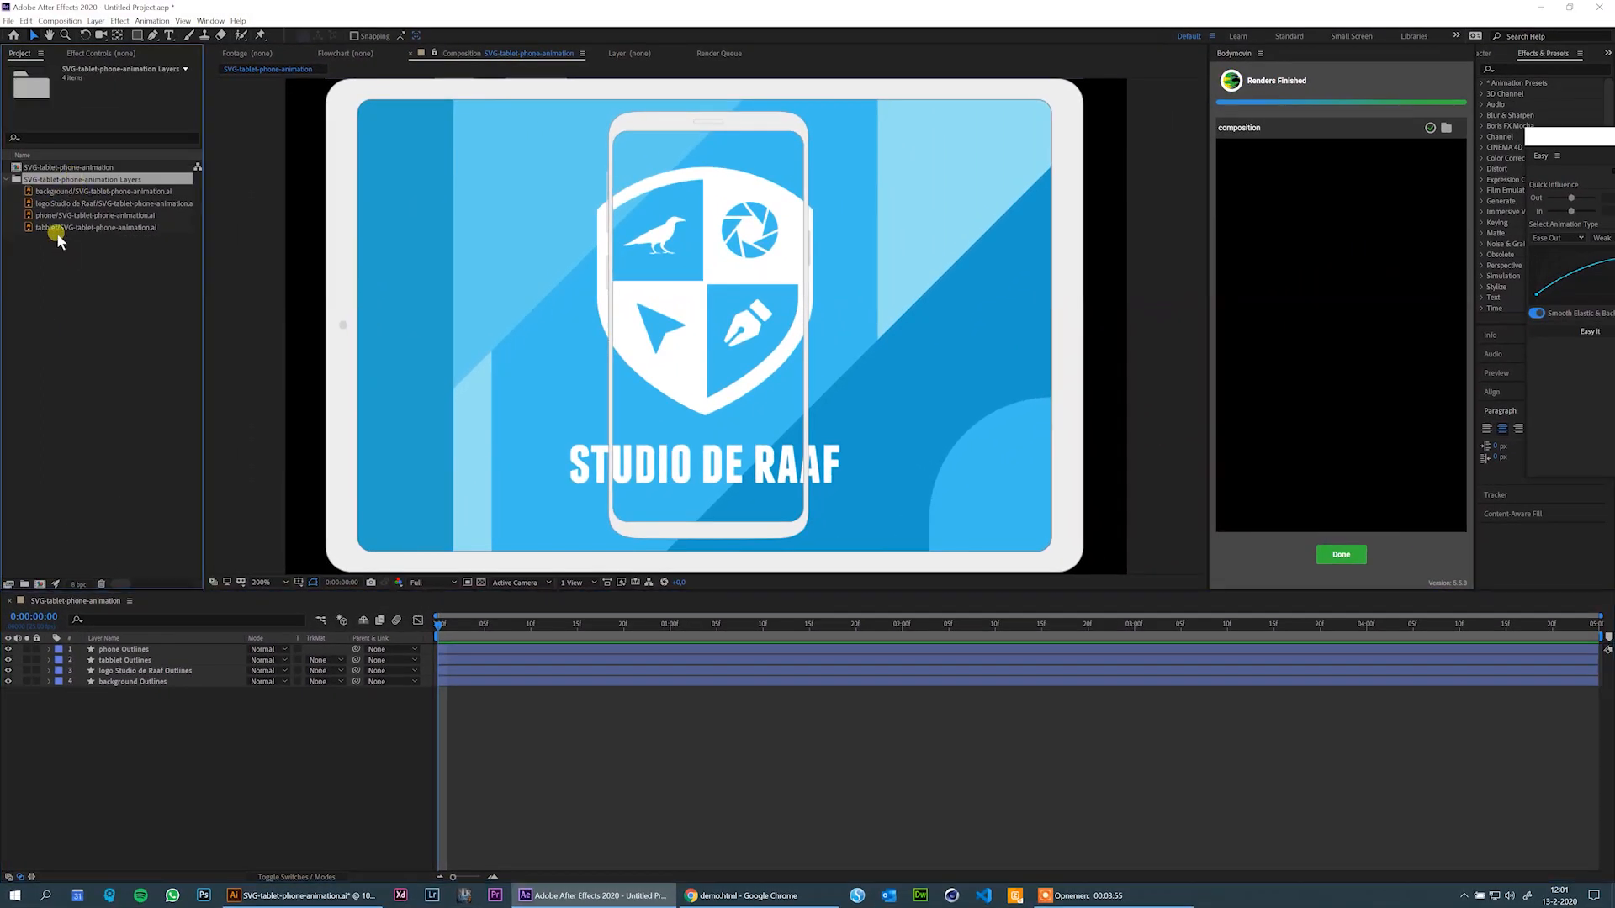
key("Delete")
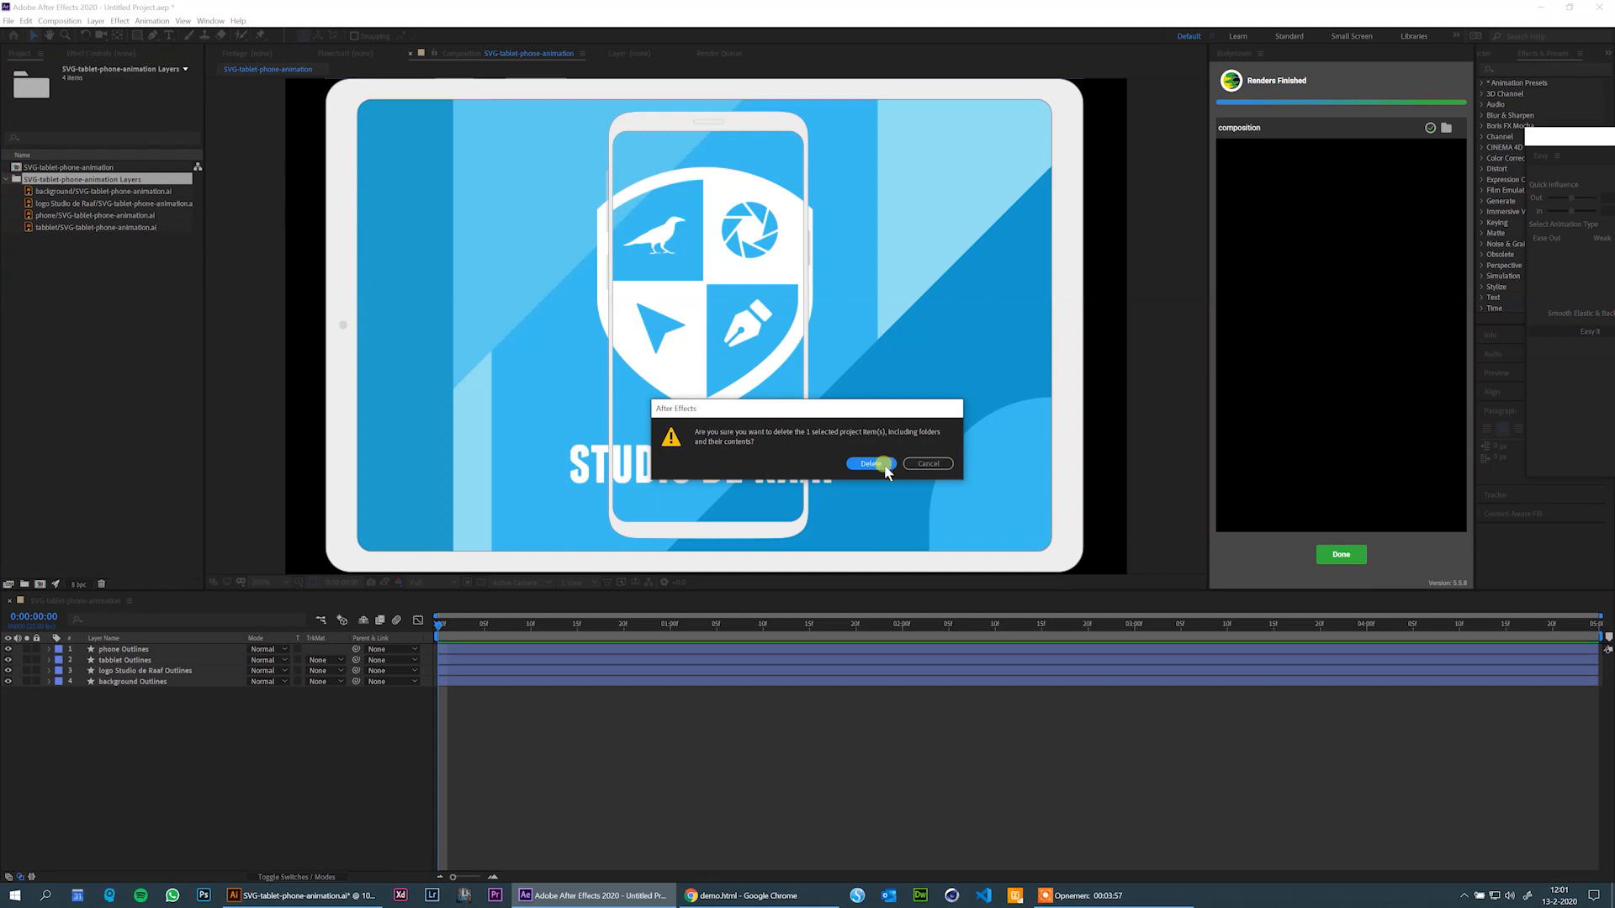
left_click(871, 463)
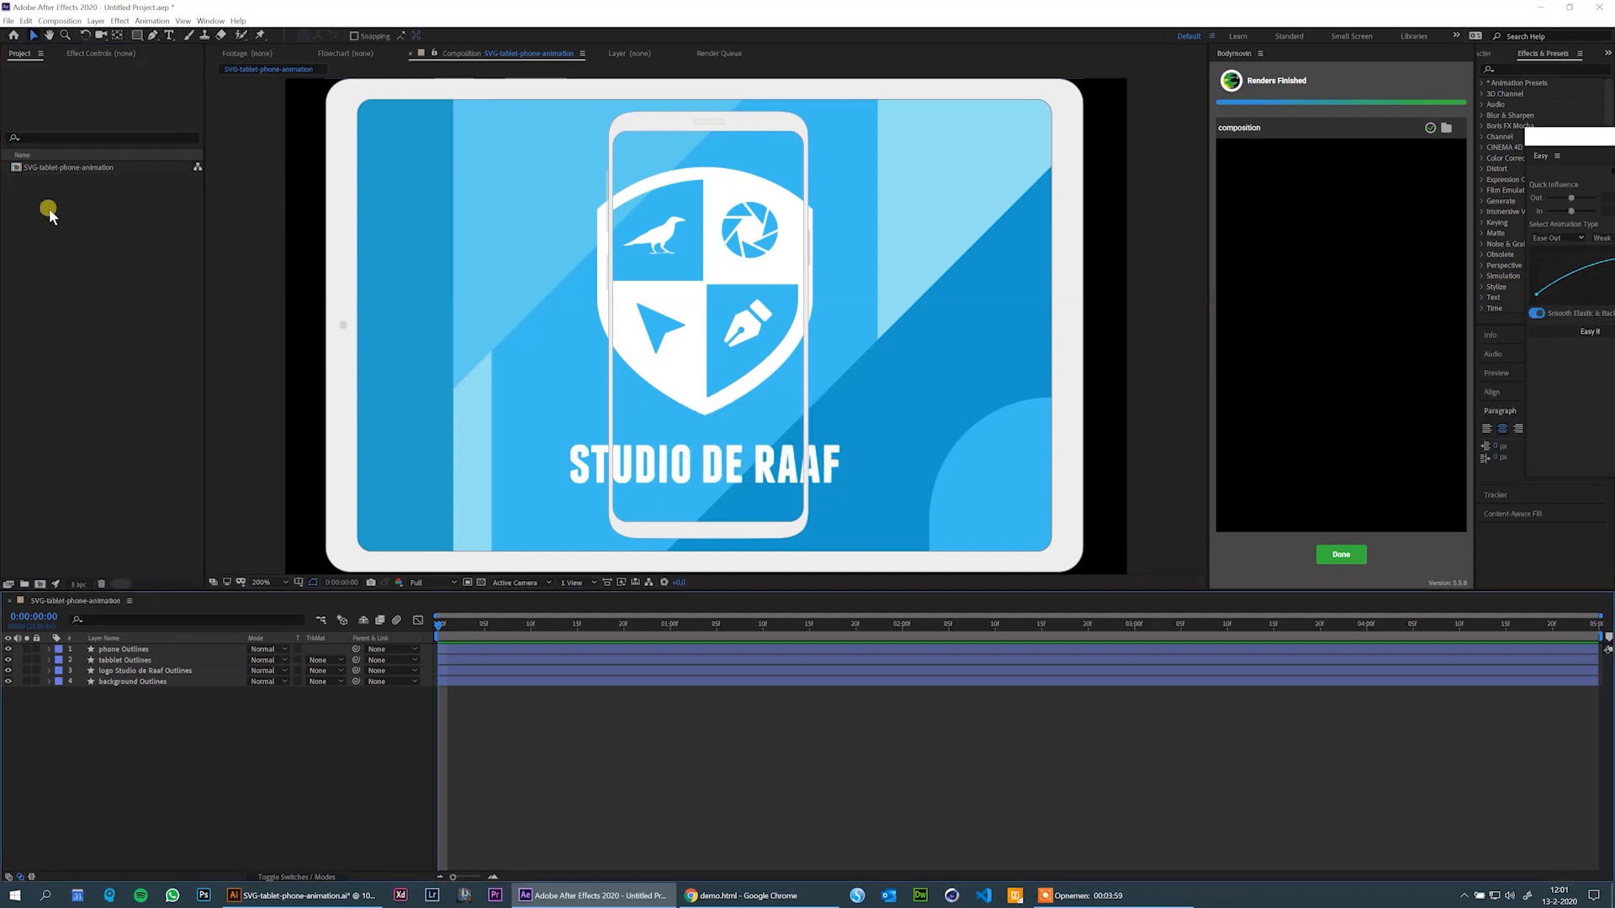
Hide the phone, tabblet and logo Studio de Raaf Outlines layers and expand the background Outlines layer.
left_click(143, 651)
left_click(135, 662)
left_click(140, 672)
left_click(138, 682)
left_click_drag(9, 671, 10, 654)
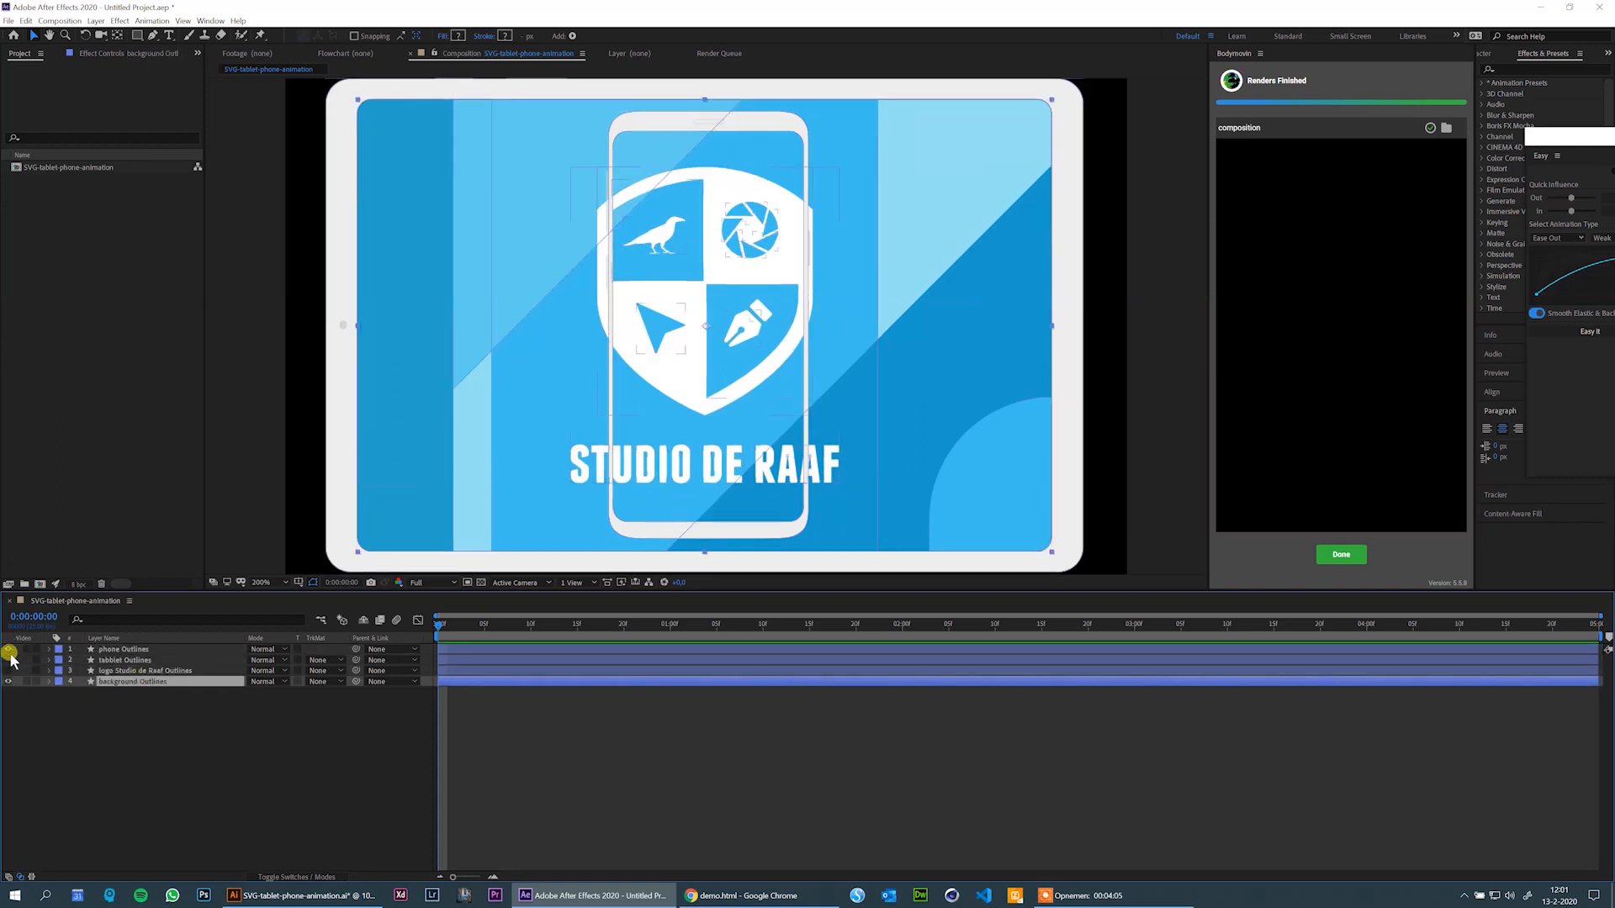
left_click(49, 682)
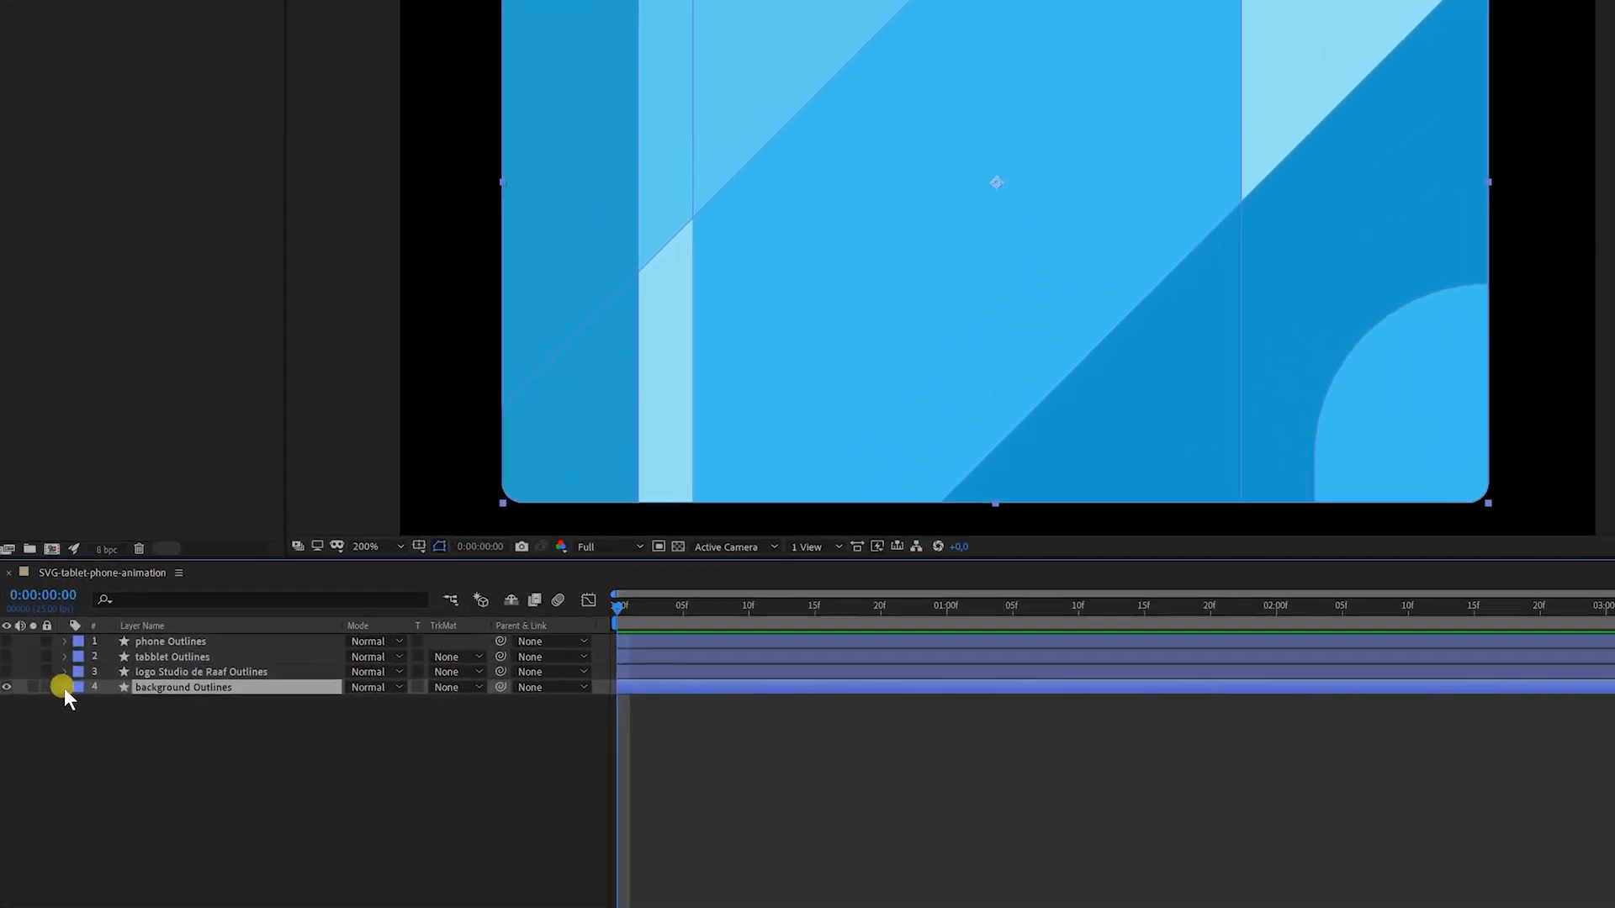
left_click(64, 687)
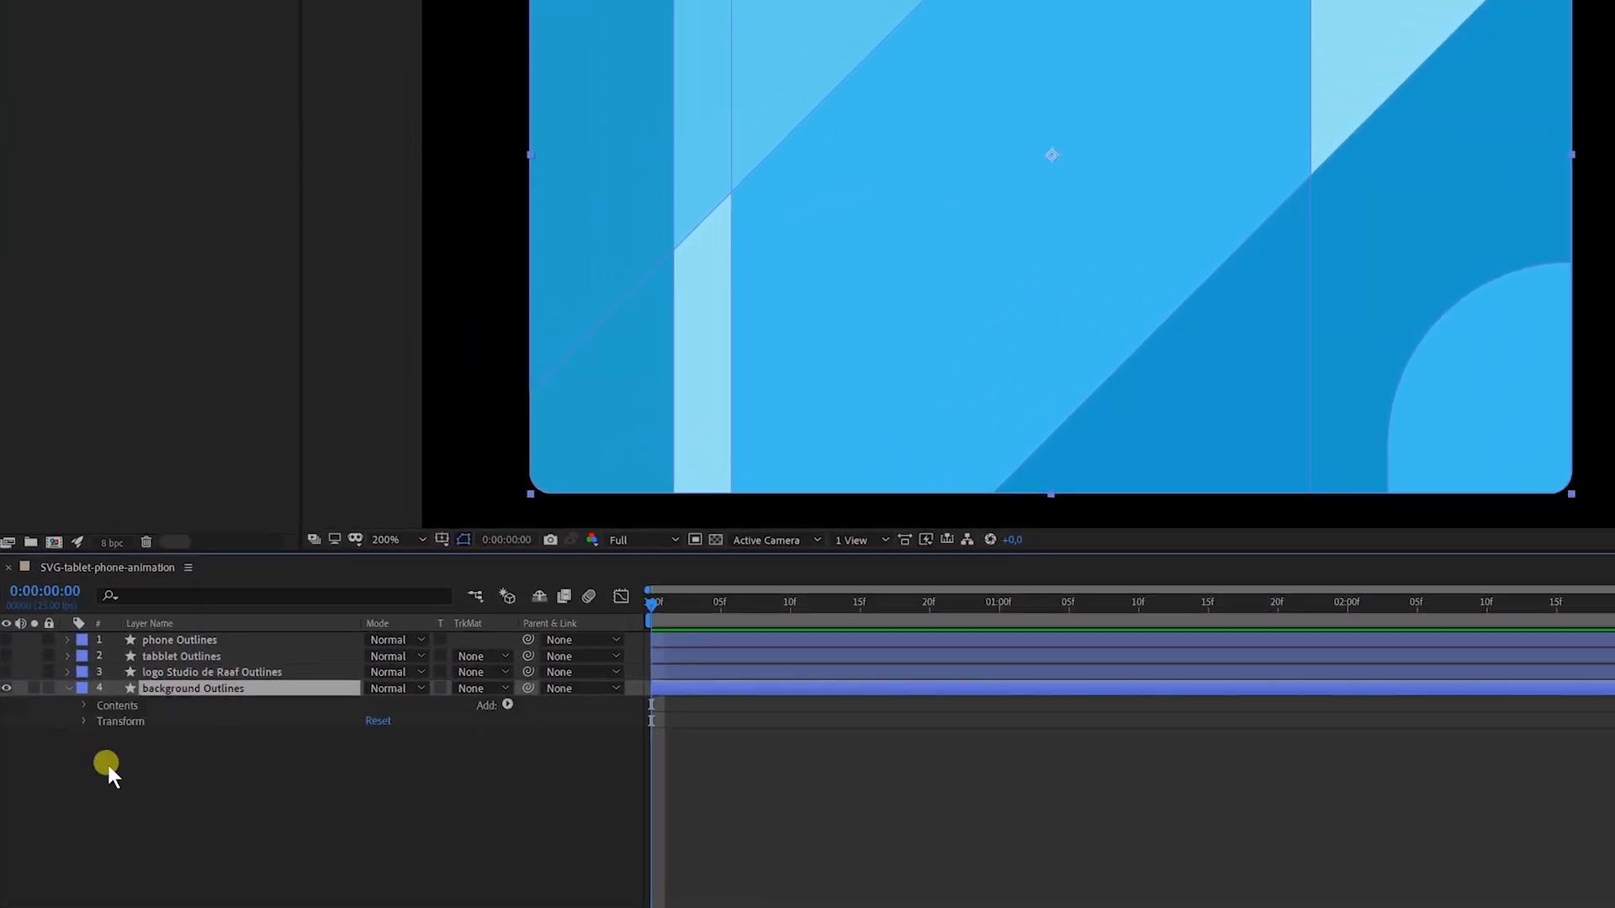
Examine the shape groups inside the background Outlines layer by toggling the visibility of Group 1 and Group 2.
left_click(84, 706)
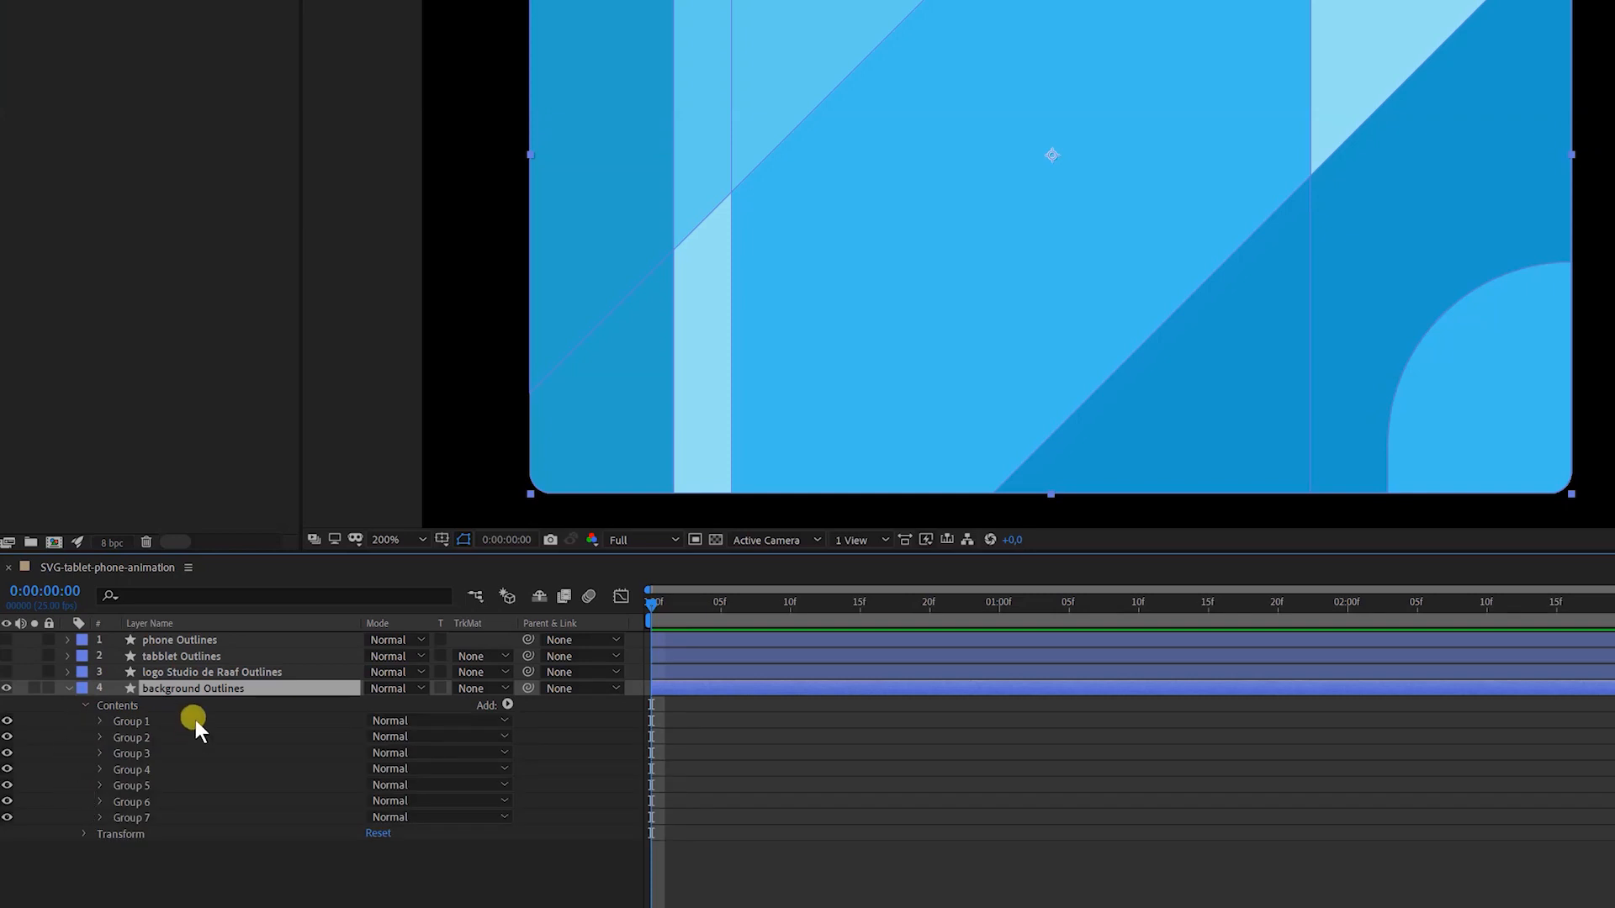
left_click(133, 721)
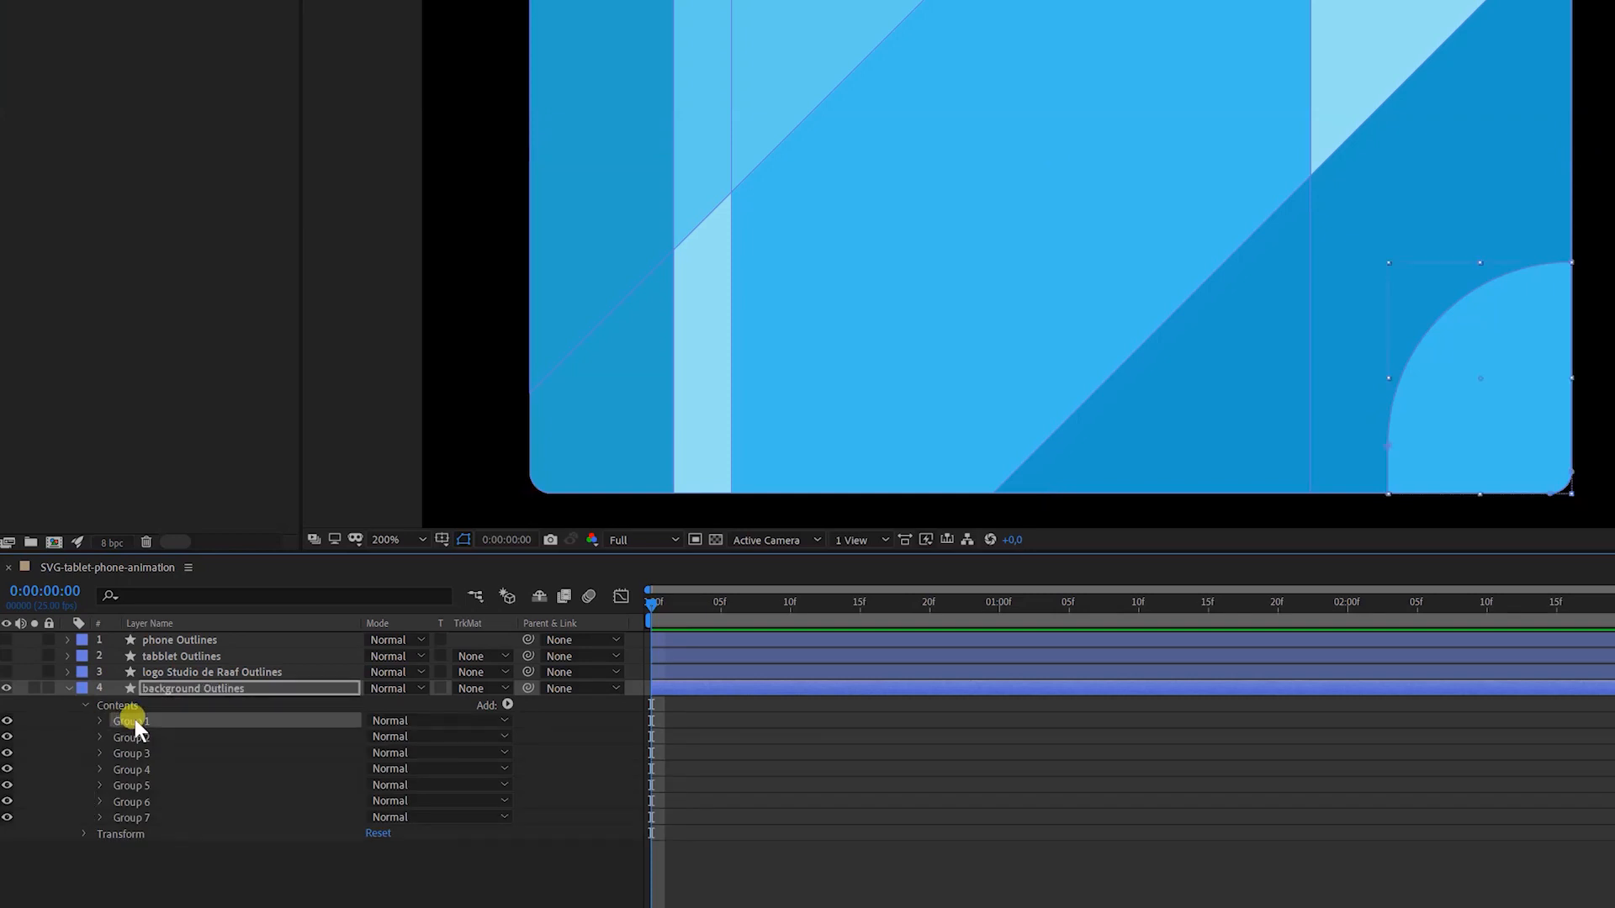
left_click(7, 721)
left_click(8, 720)
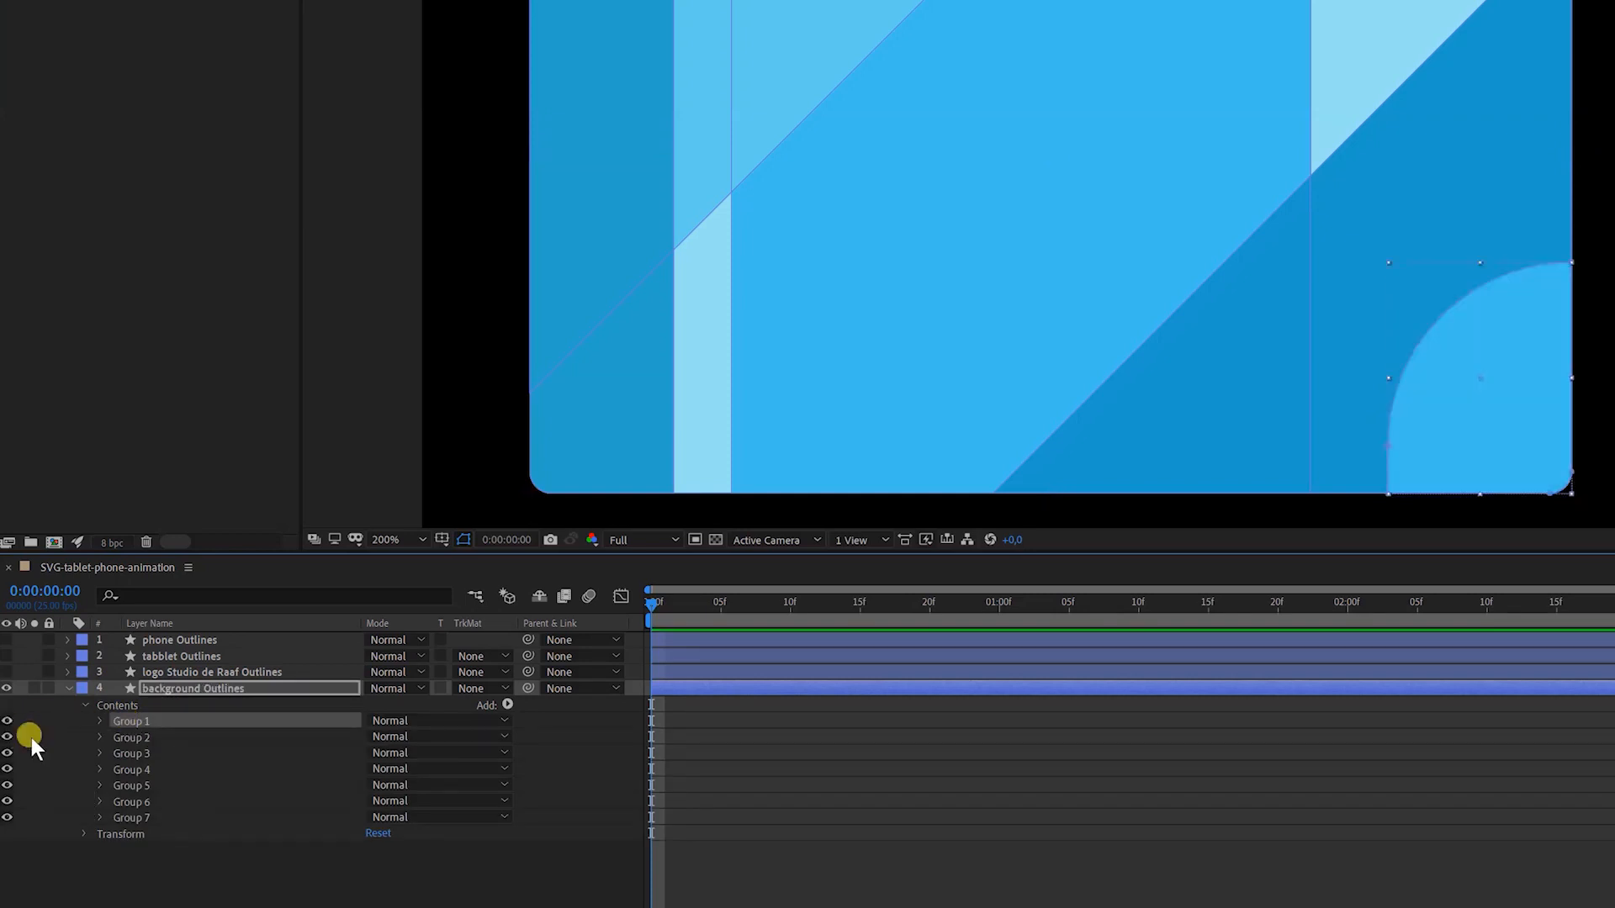
left_click(100, 721)
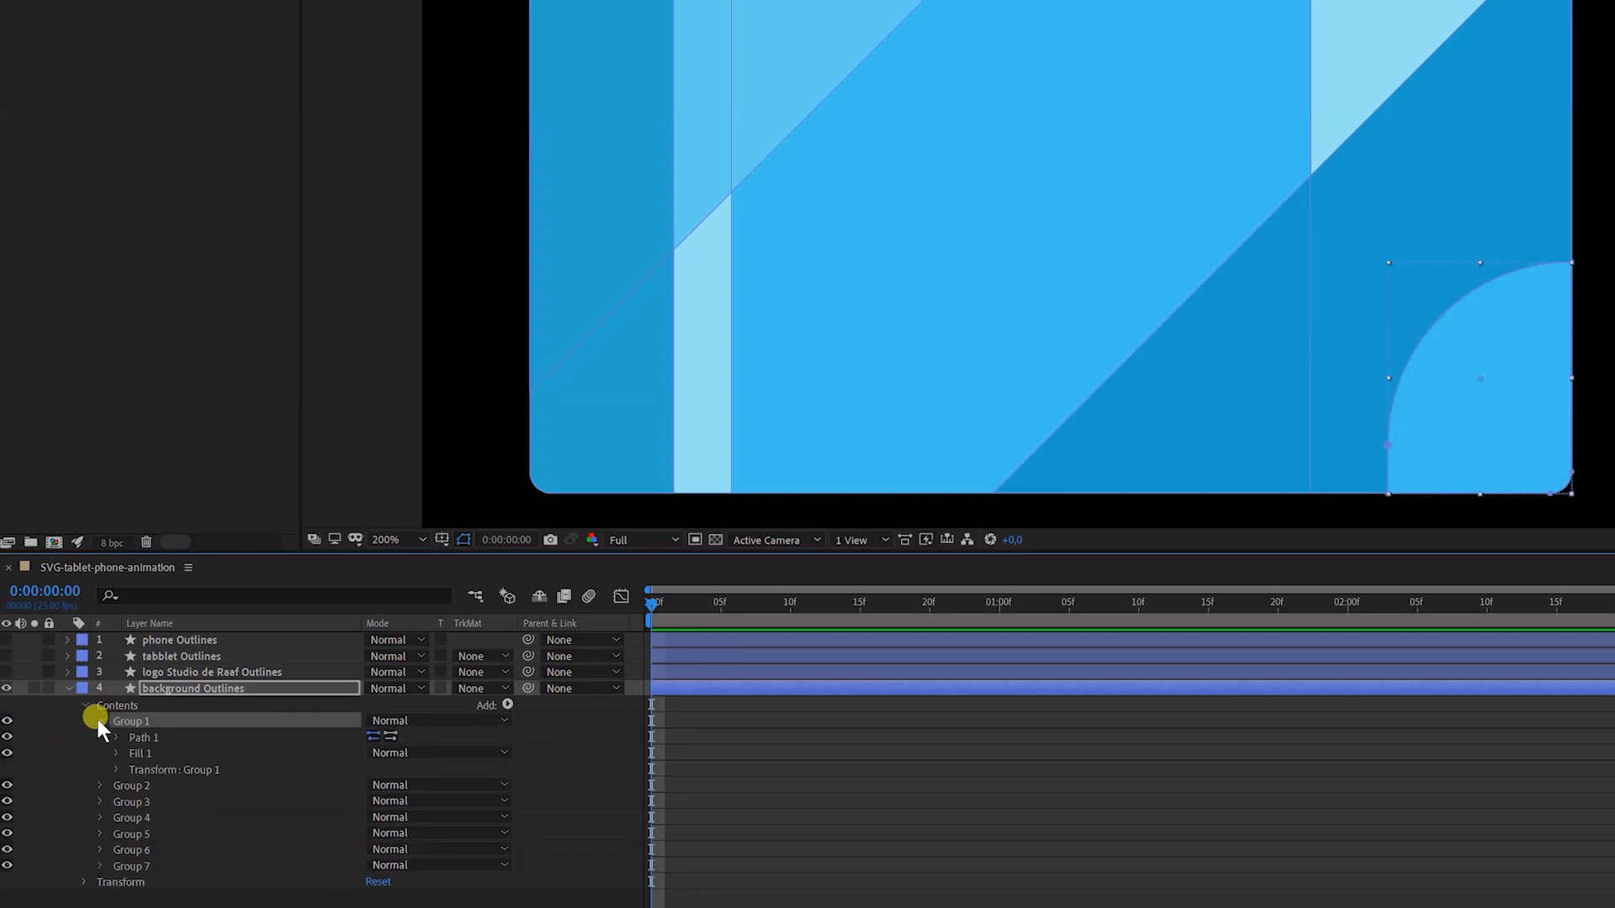
left_click(101, 721)
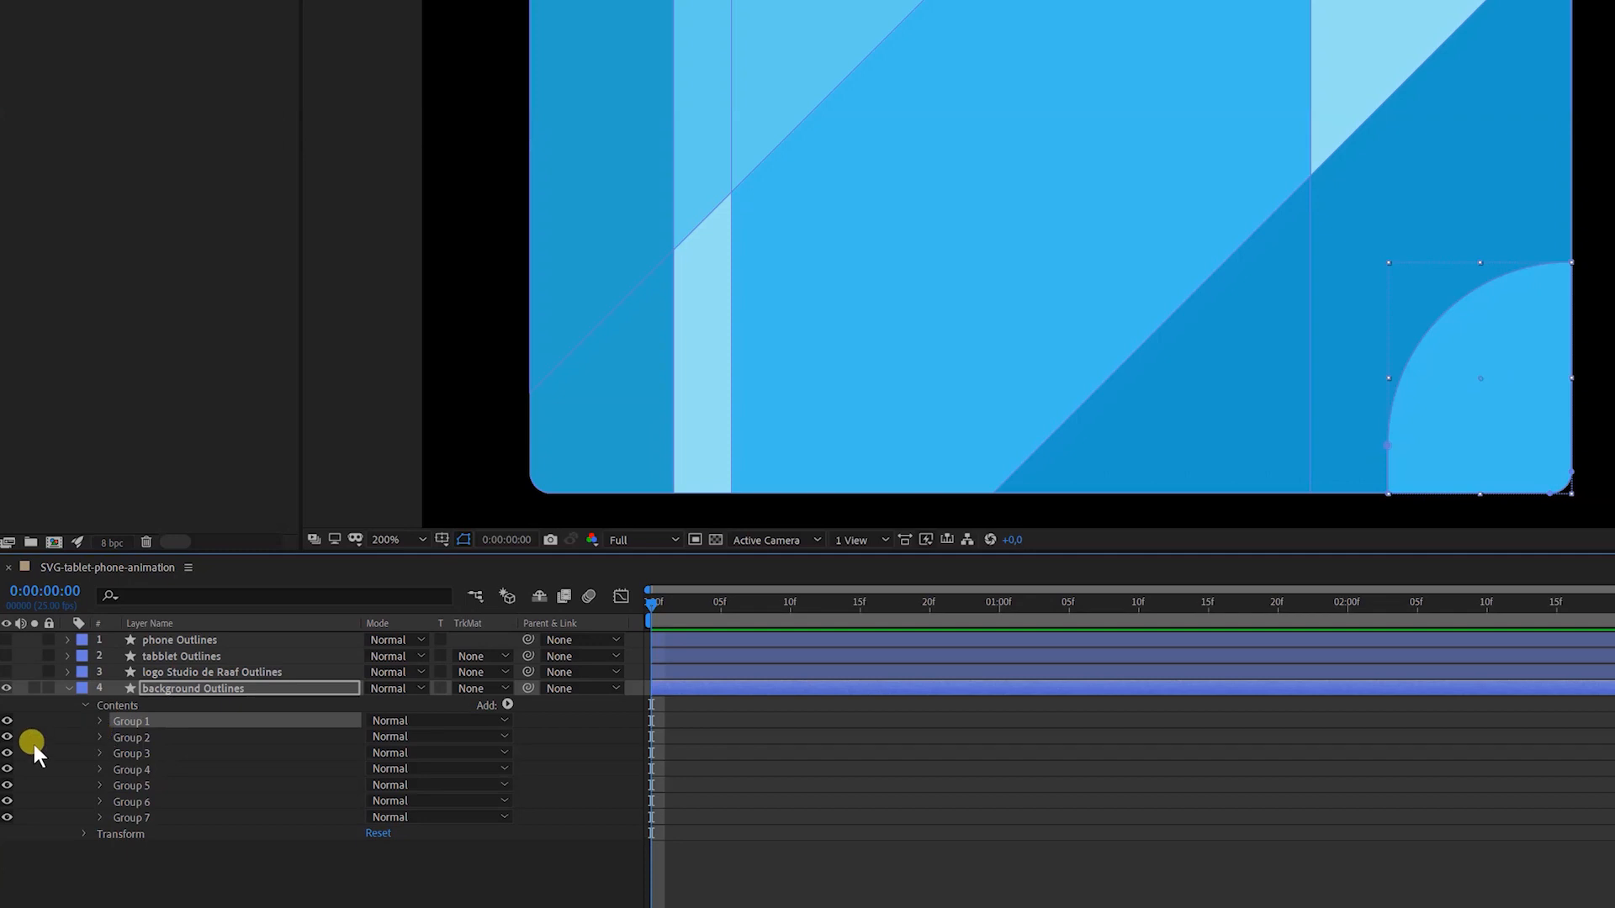
left_click(8, 737)
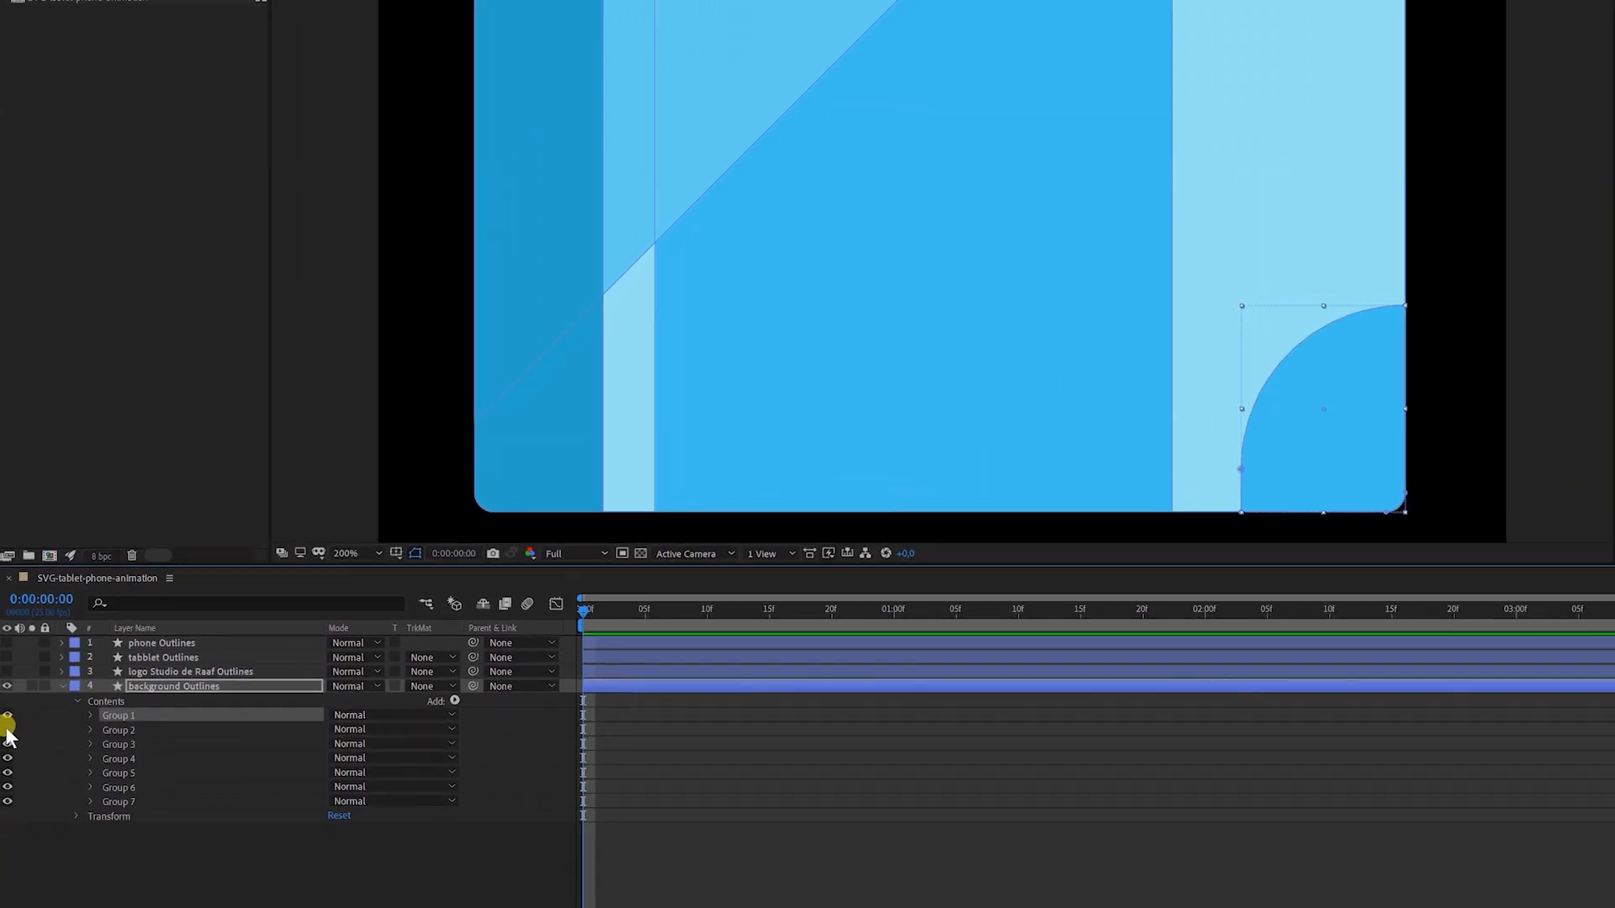
left_click(8, 731)
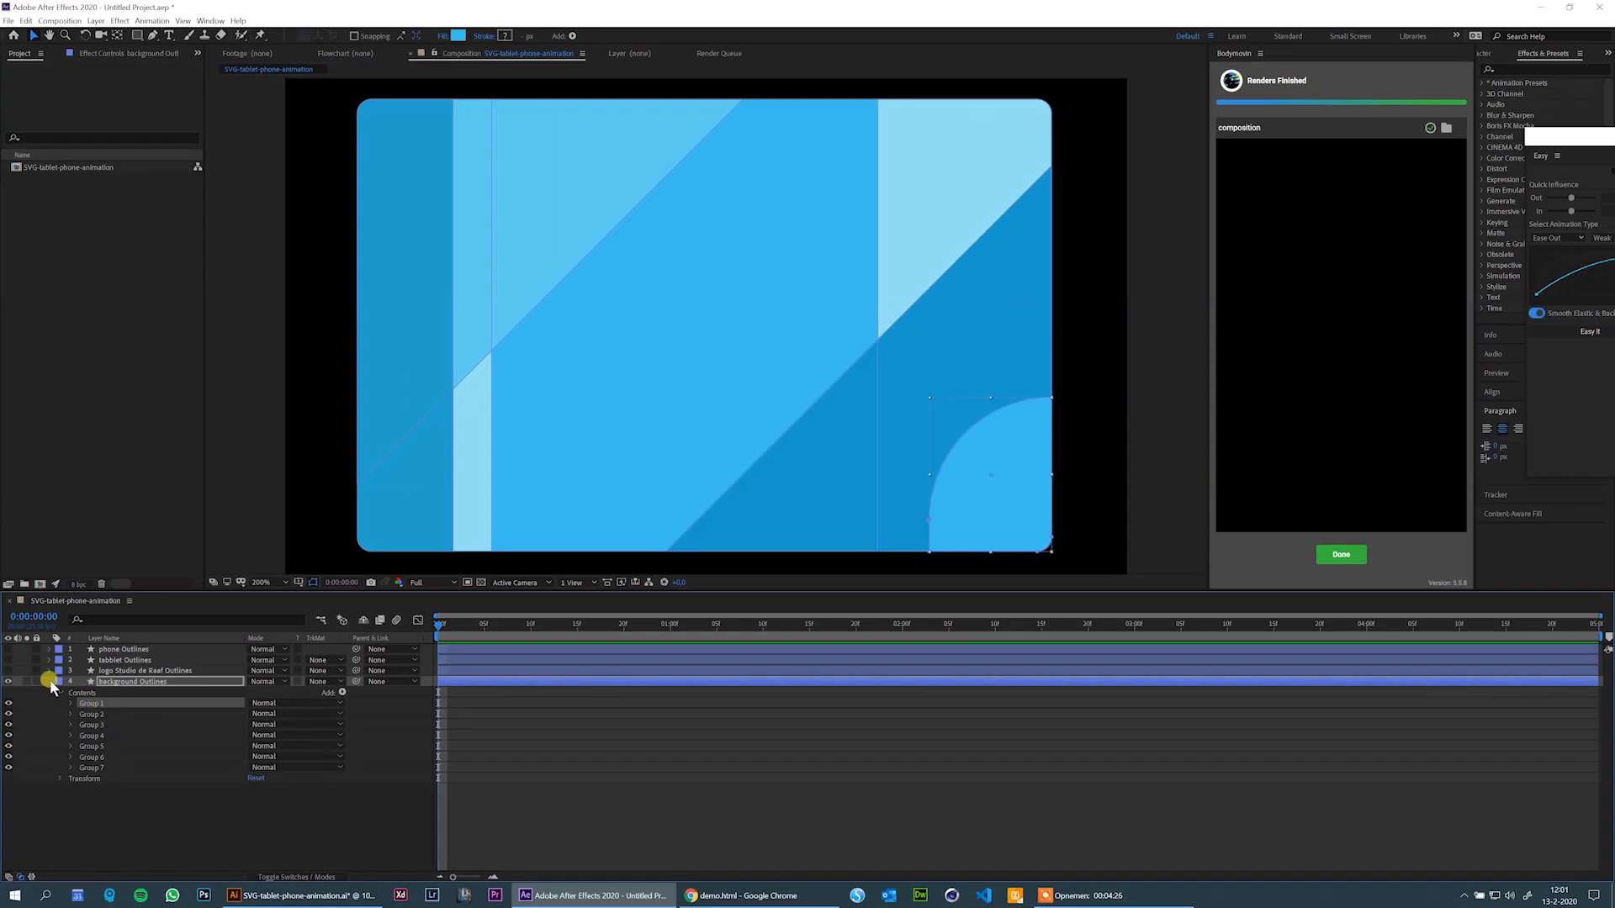
Collapse the background Outlines layer, check the finished animation of demo.html in Chrome, and return to After Effects.
left_click(49, 682)
left_click(101, 769)
left_click(756, 896)
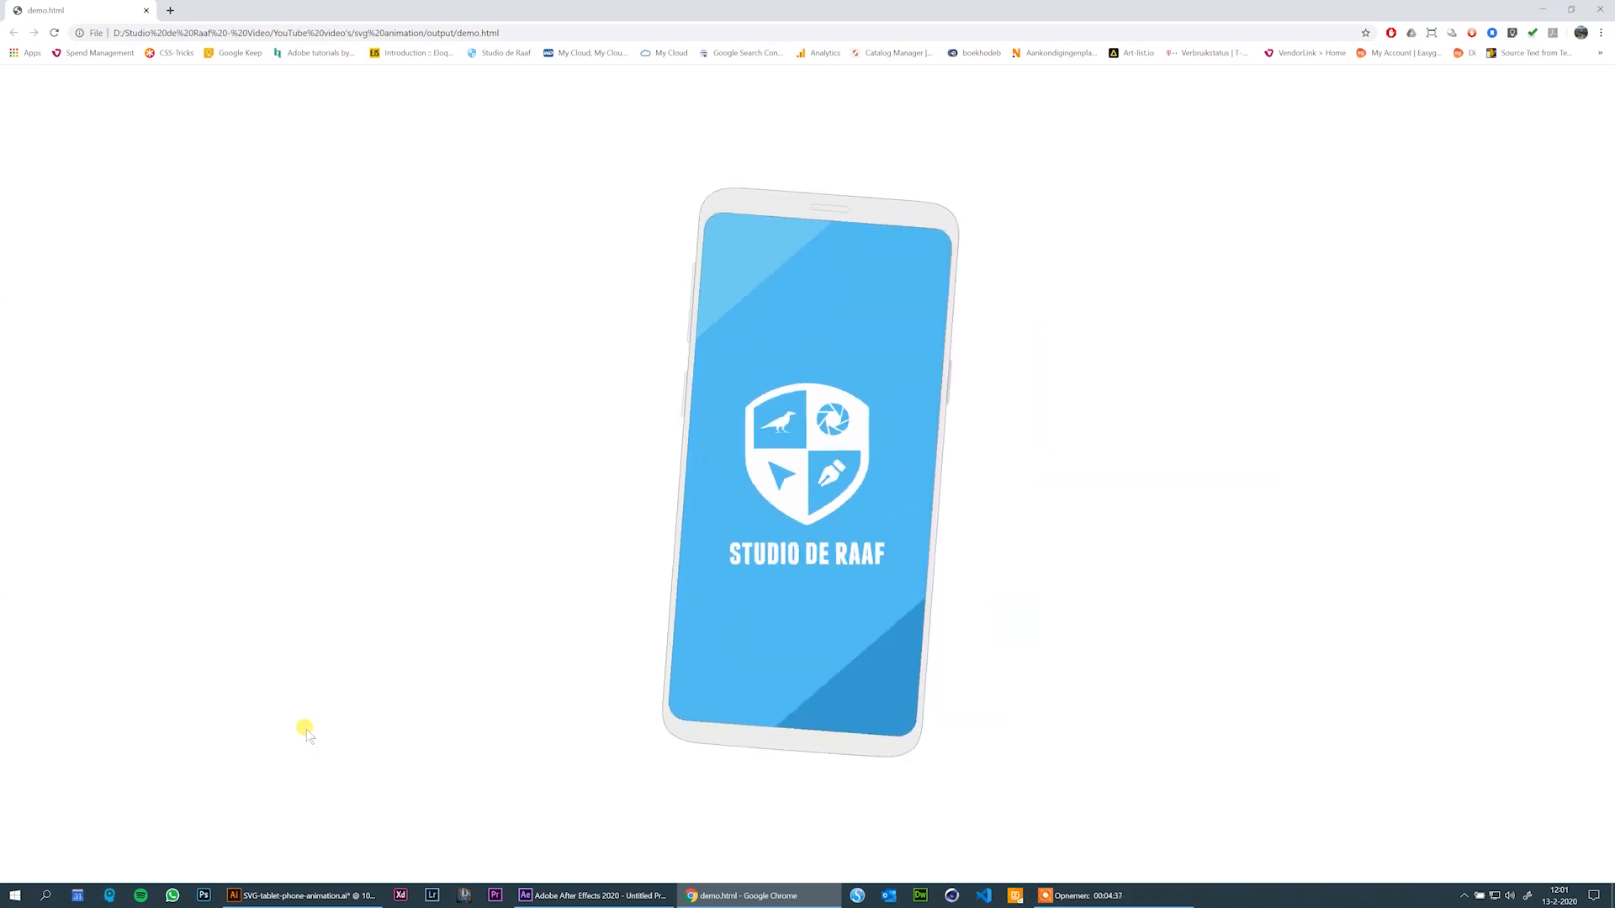
left_click(581, 896)
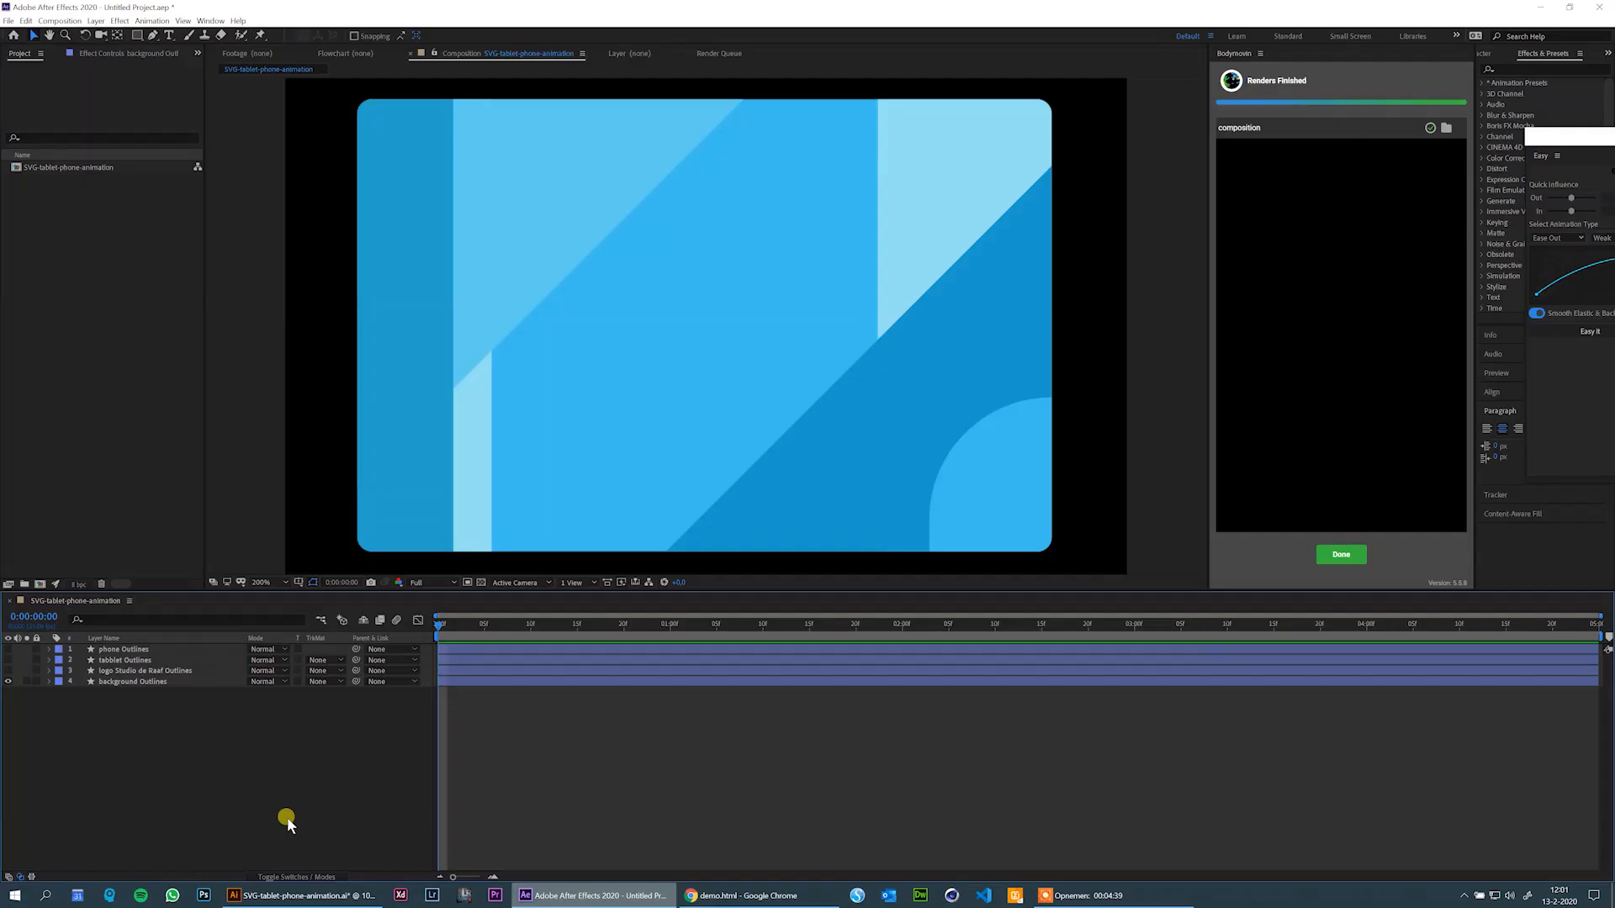
Leave only the phone and tabblet Outlines layers visible and move the current time to 0:00:02:00, with tabblet Outlines expanded.
left_click_drag(9, 655, 9, 681)
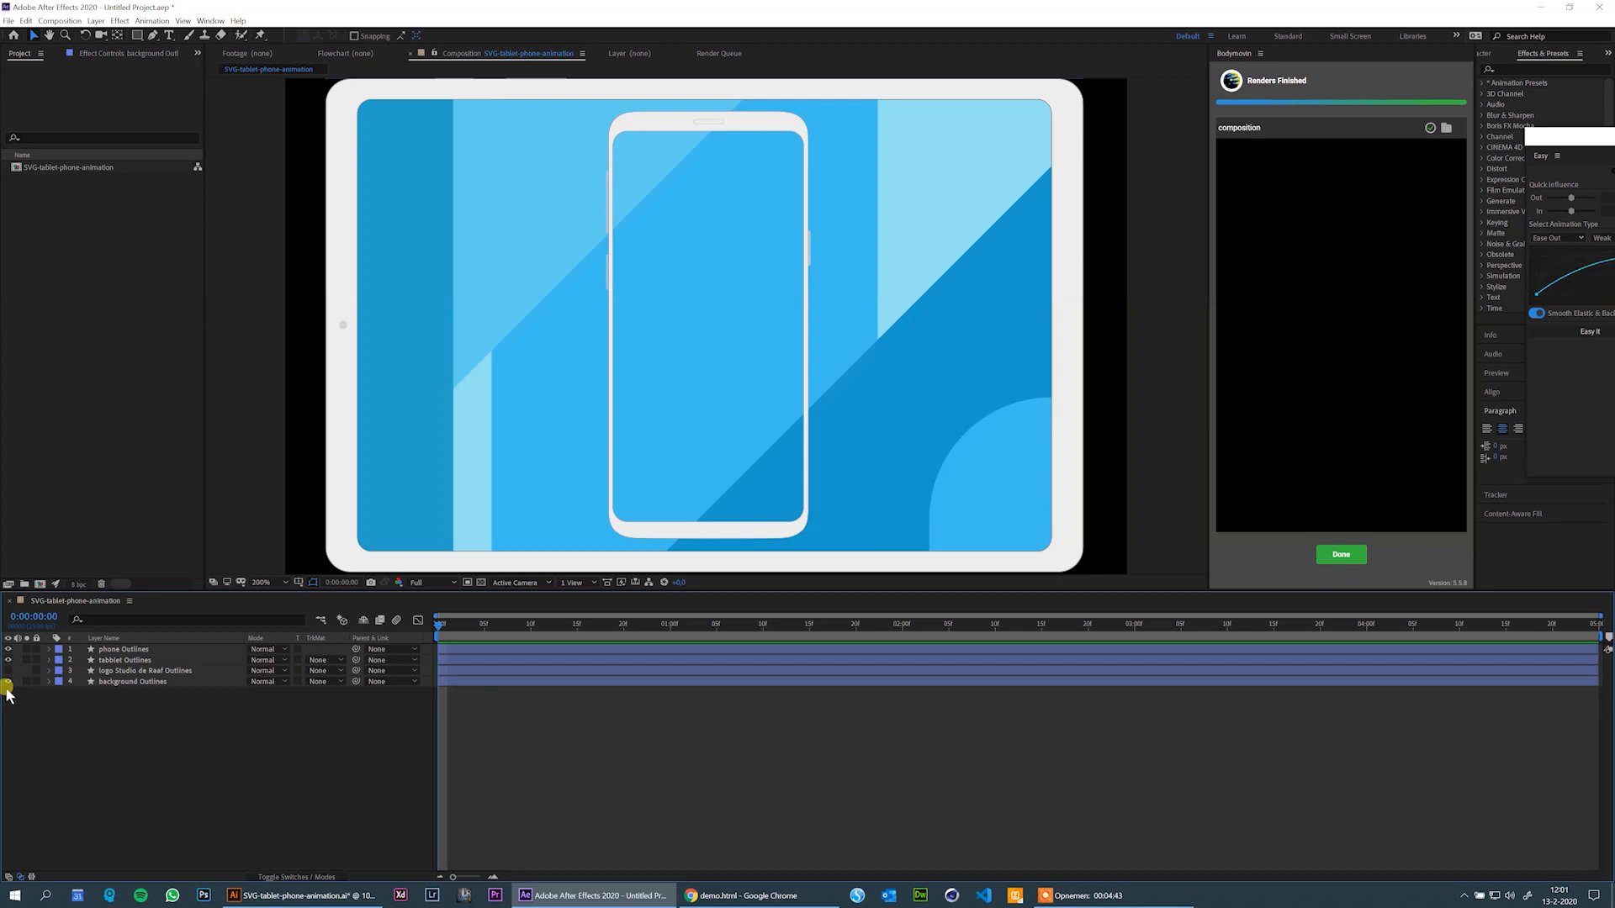
left_click(8, 681)
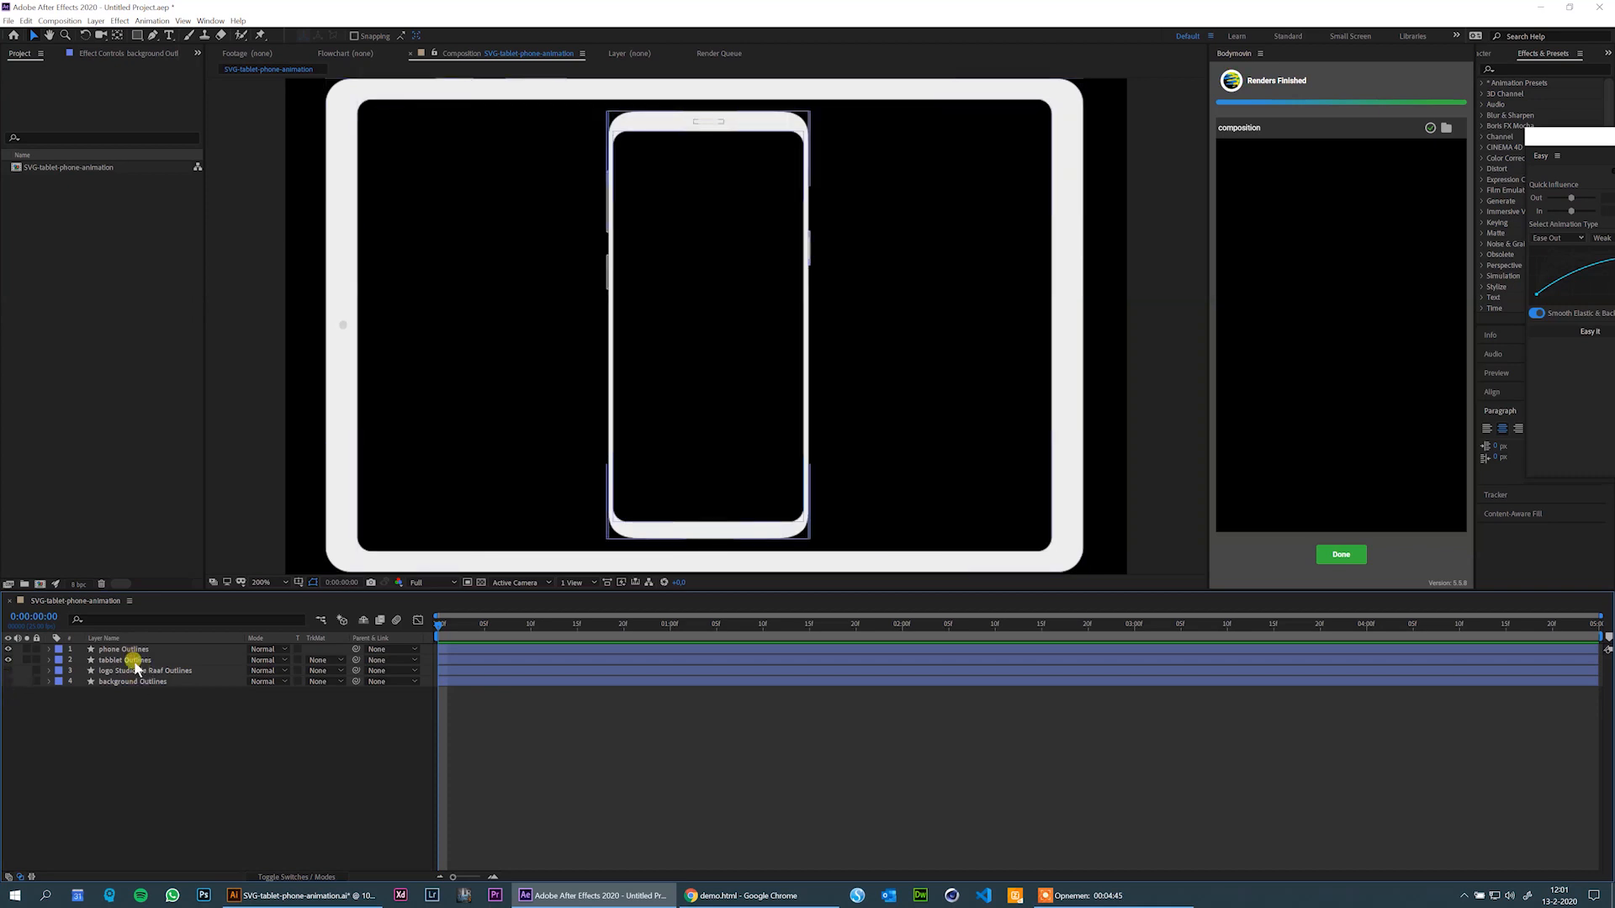
left_click(131, 661)
left_click(49, 661)
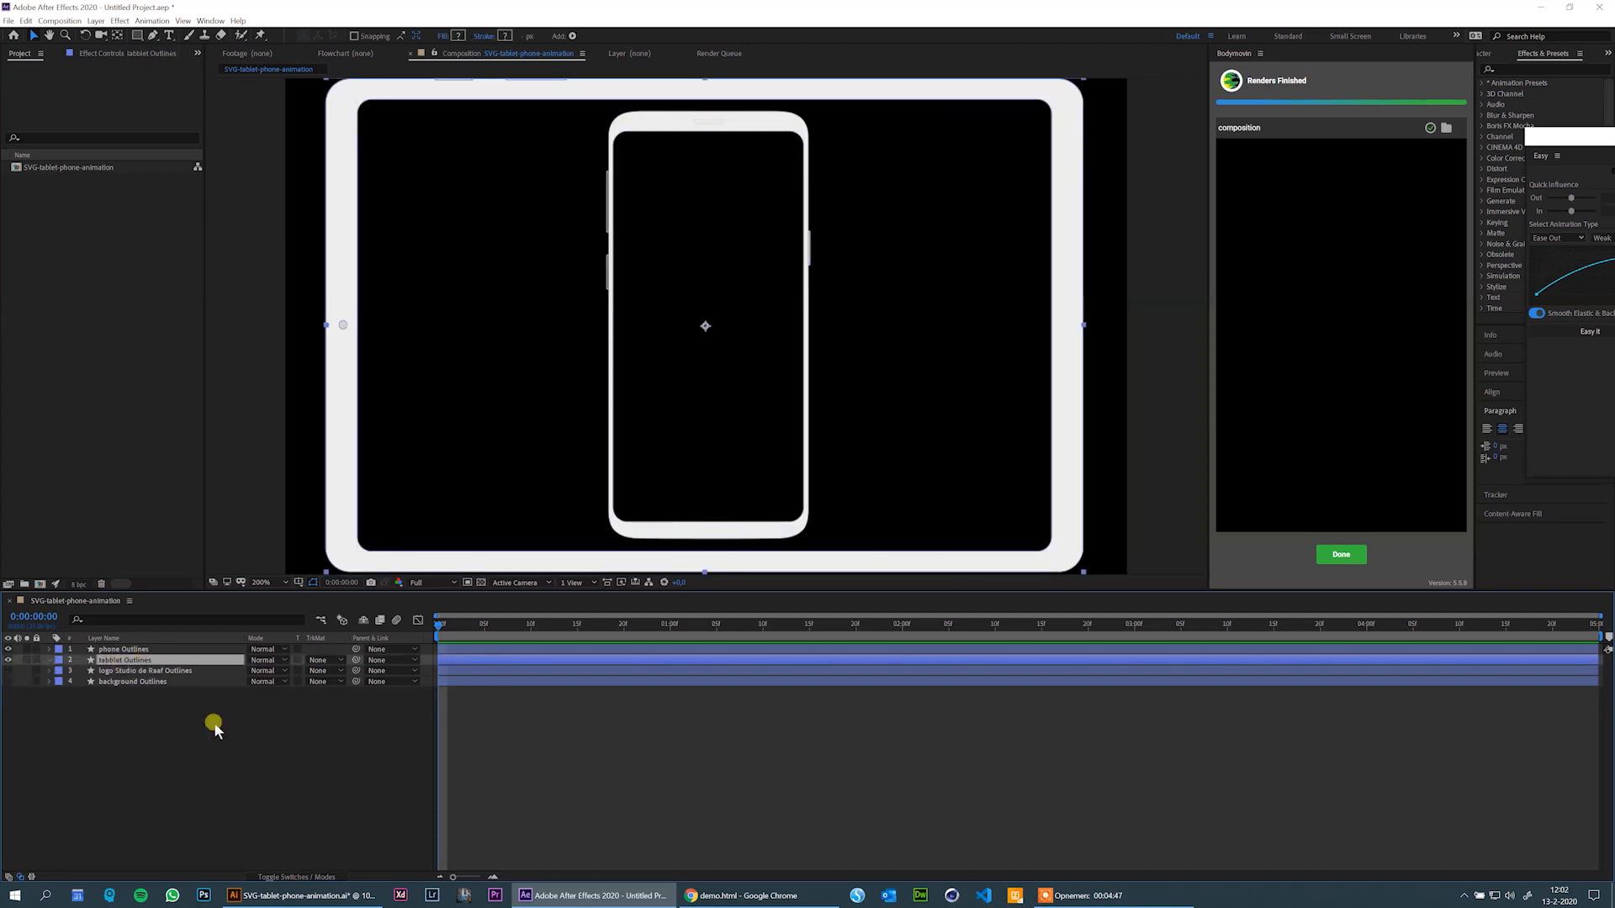
left_click(901, 626)
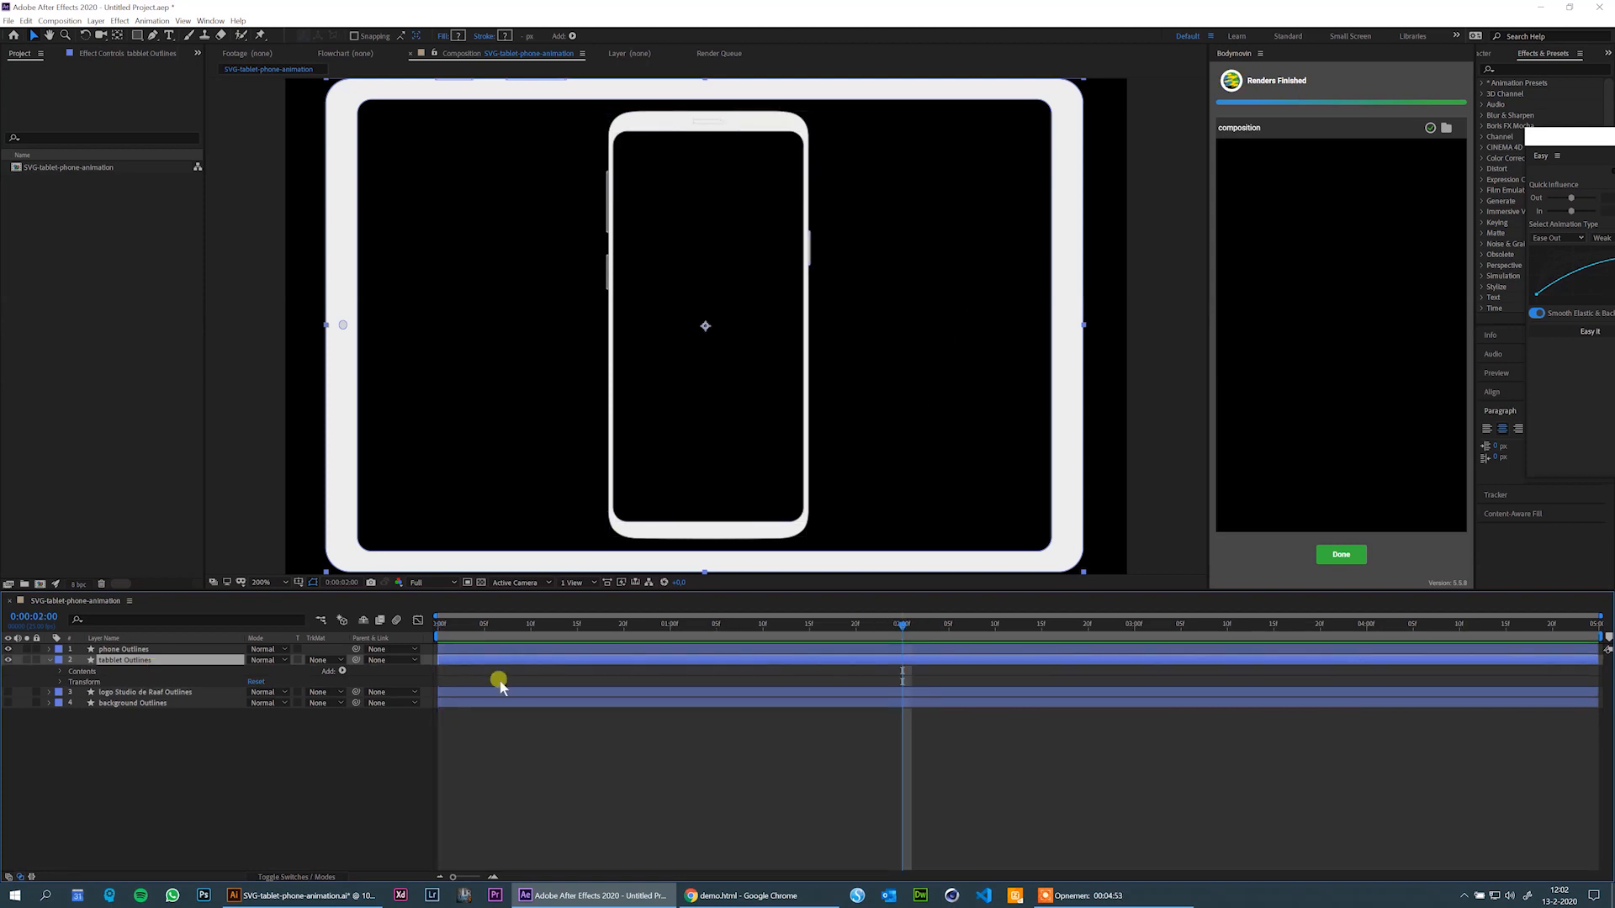
Examine which part of the tablet Group 2 in tabblet Outlines forms by toggling its visibility.
left_click(61, 672)
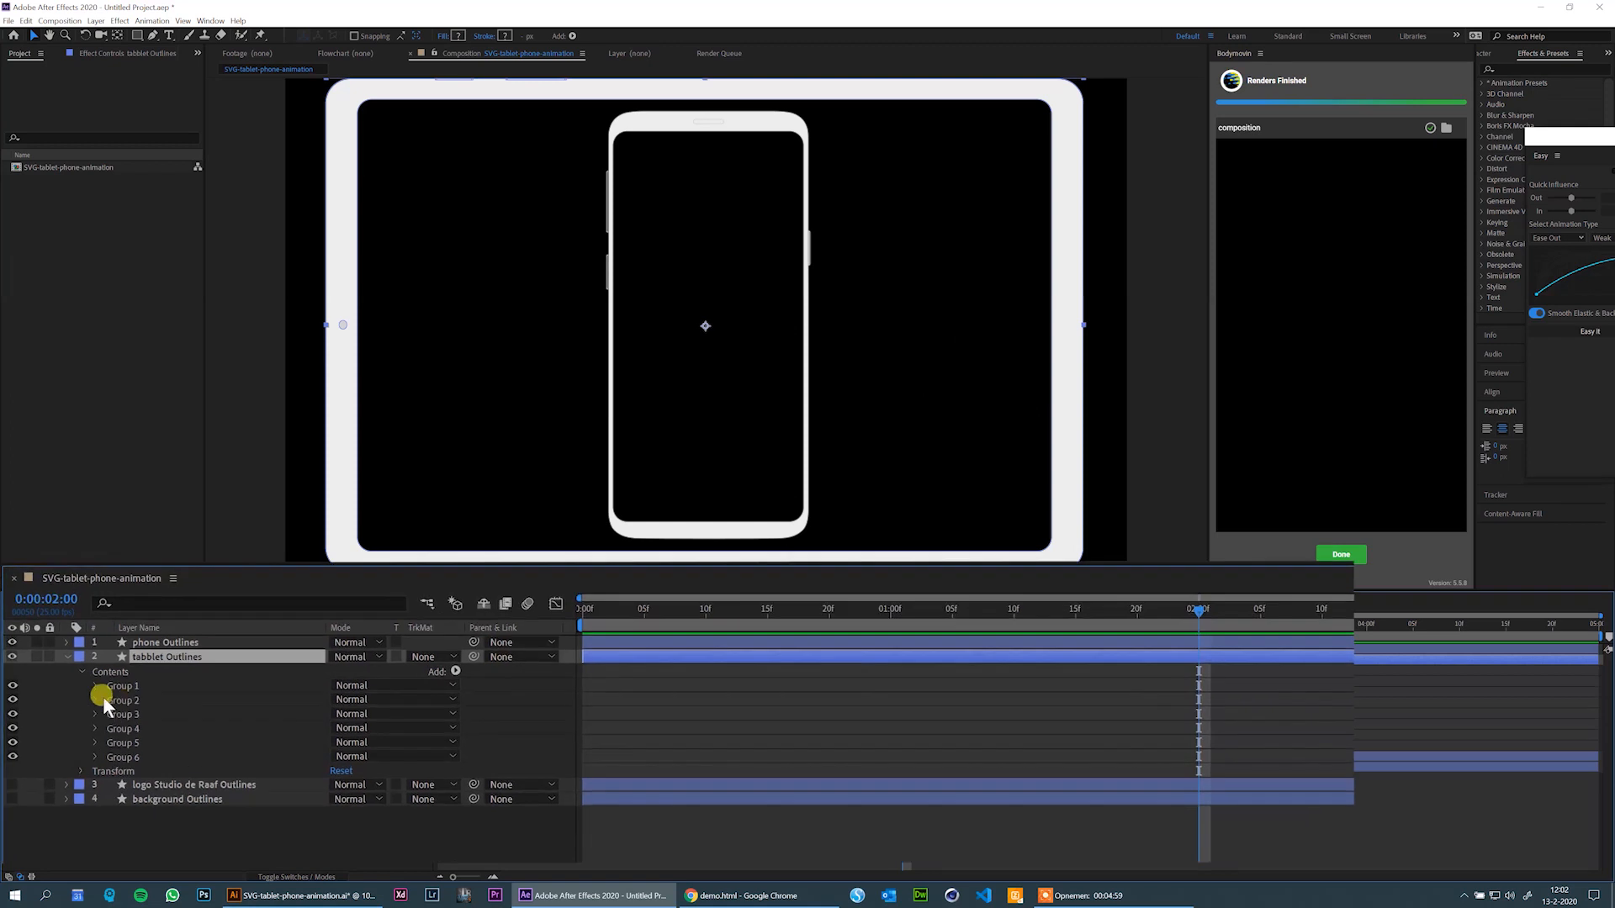
left_click(112, 699)
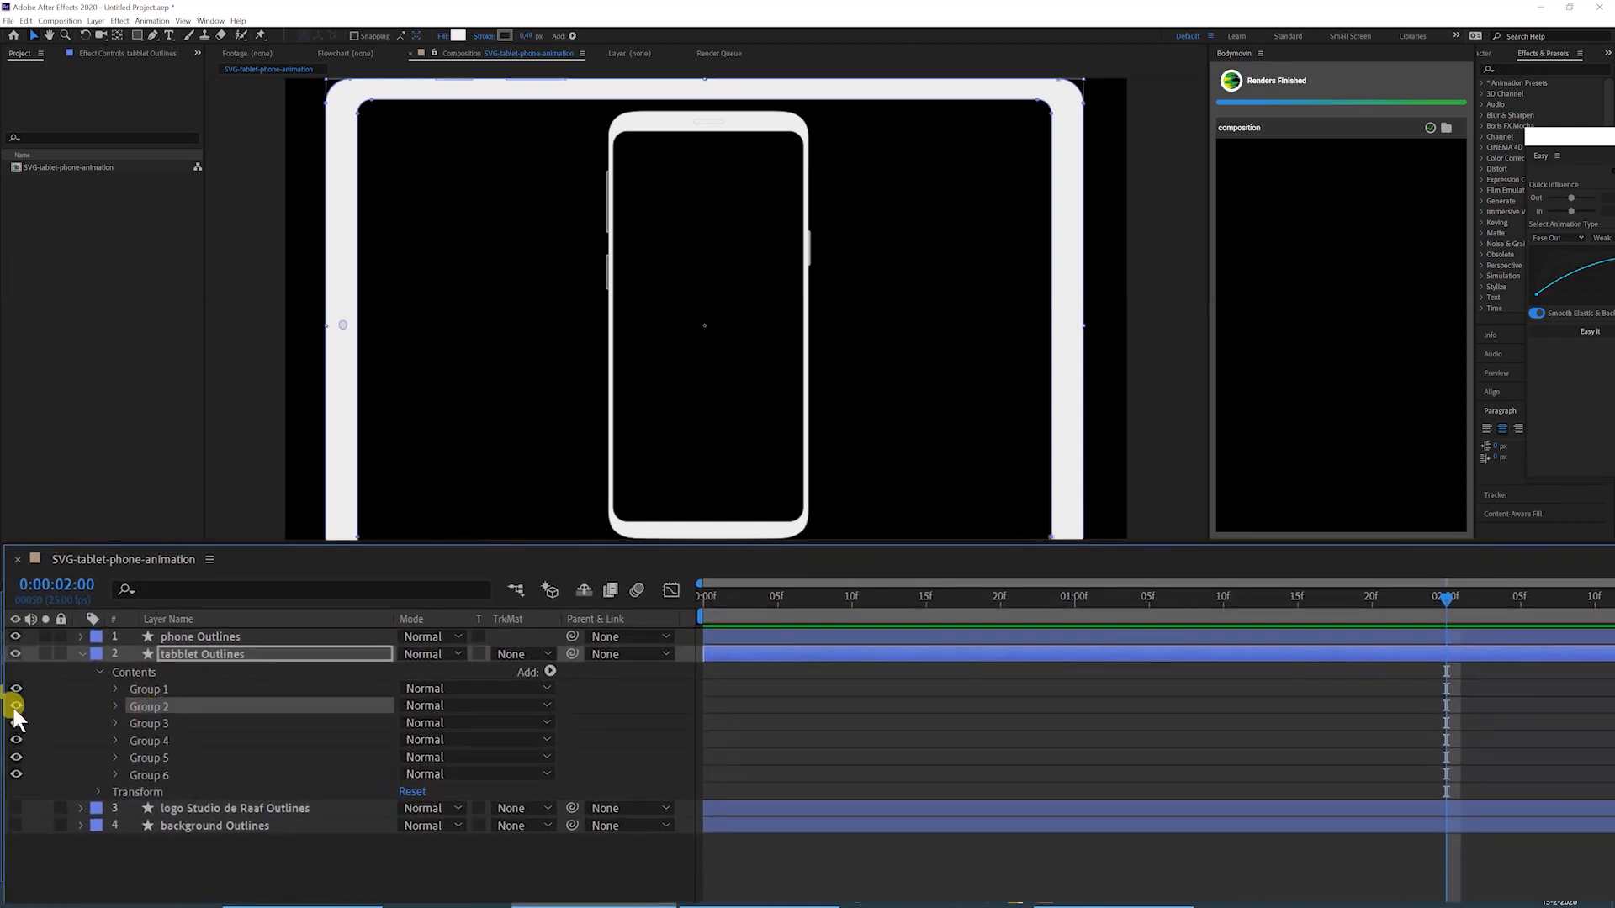
left_click(14, 706)
left_click(14, 707)
left_click(16, 705)
left_click(16, 706)
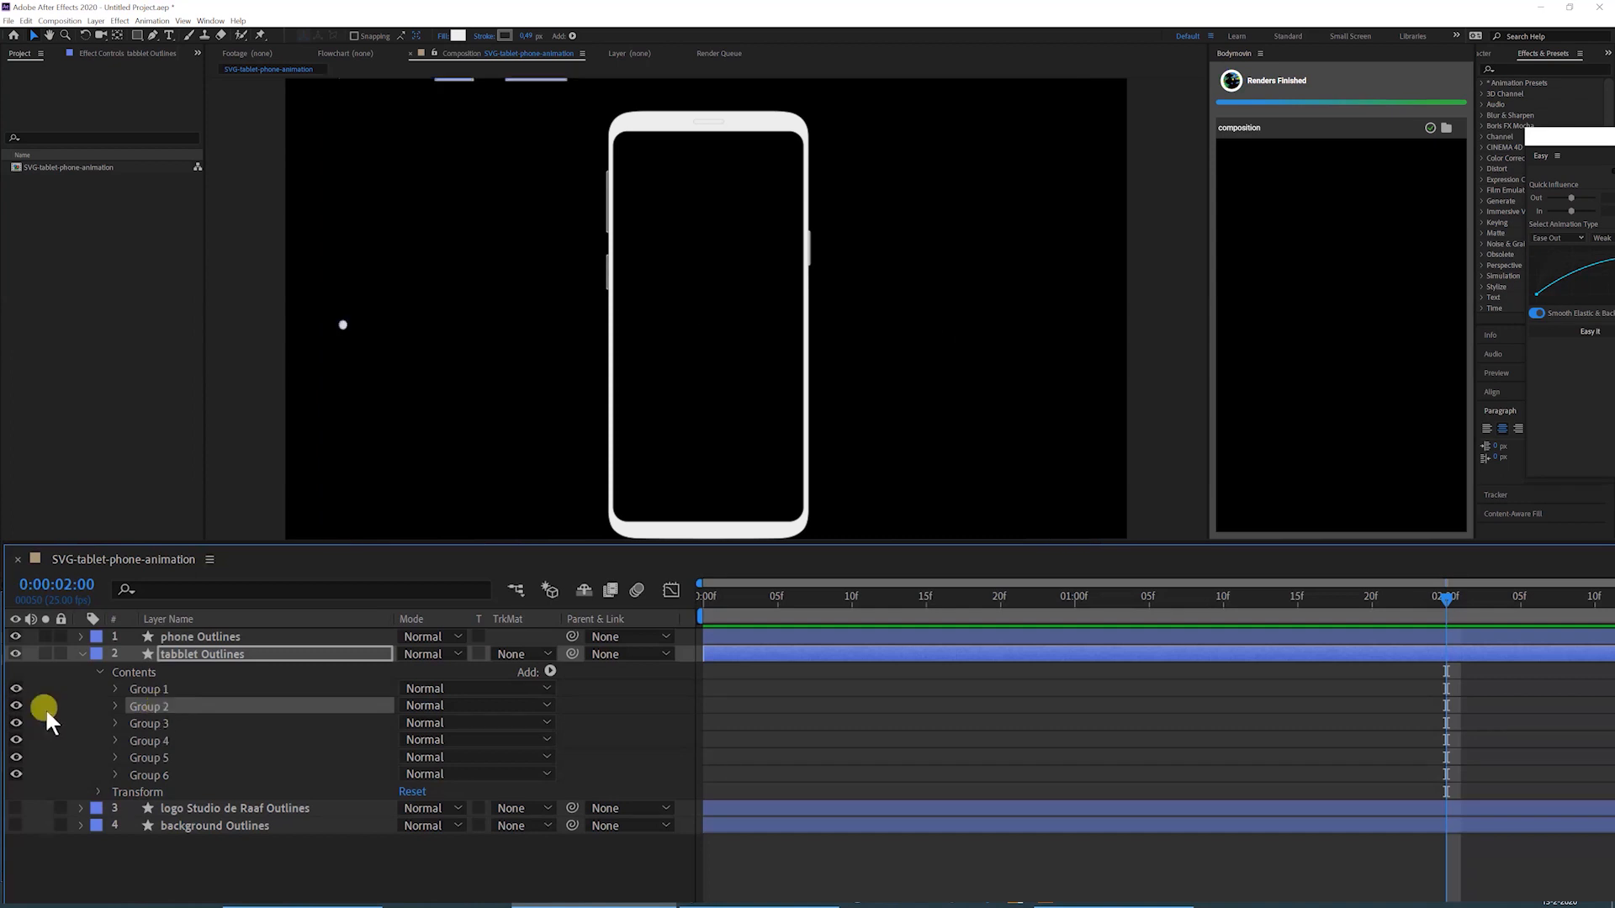
Examine Path 1 and Path 2 inside Group 2 by selecting each and toggling the visibility of Path 1.
left_click(111, 703)
left_click(153, 723)
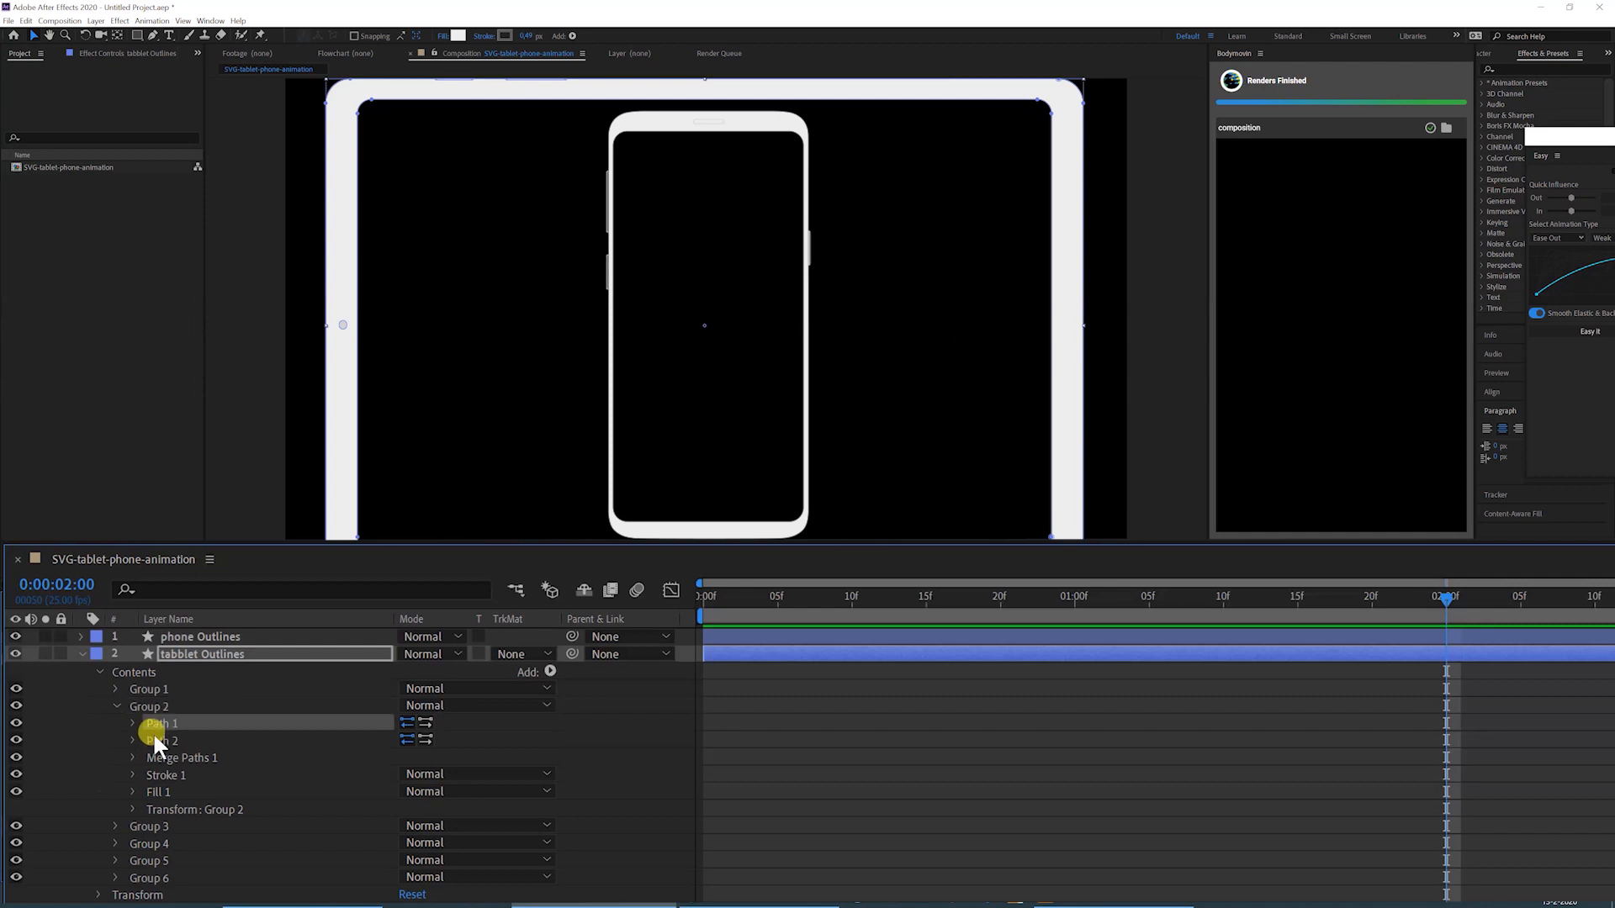
left_click(154, 741)
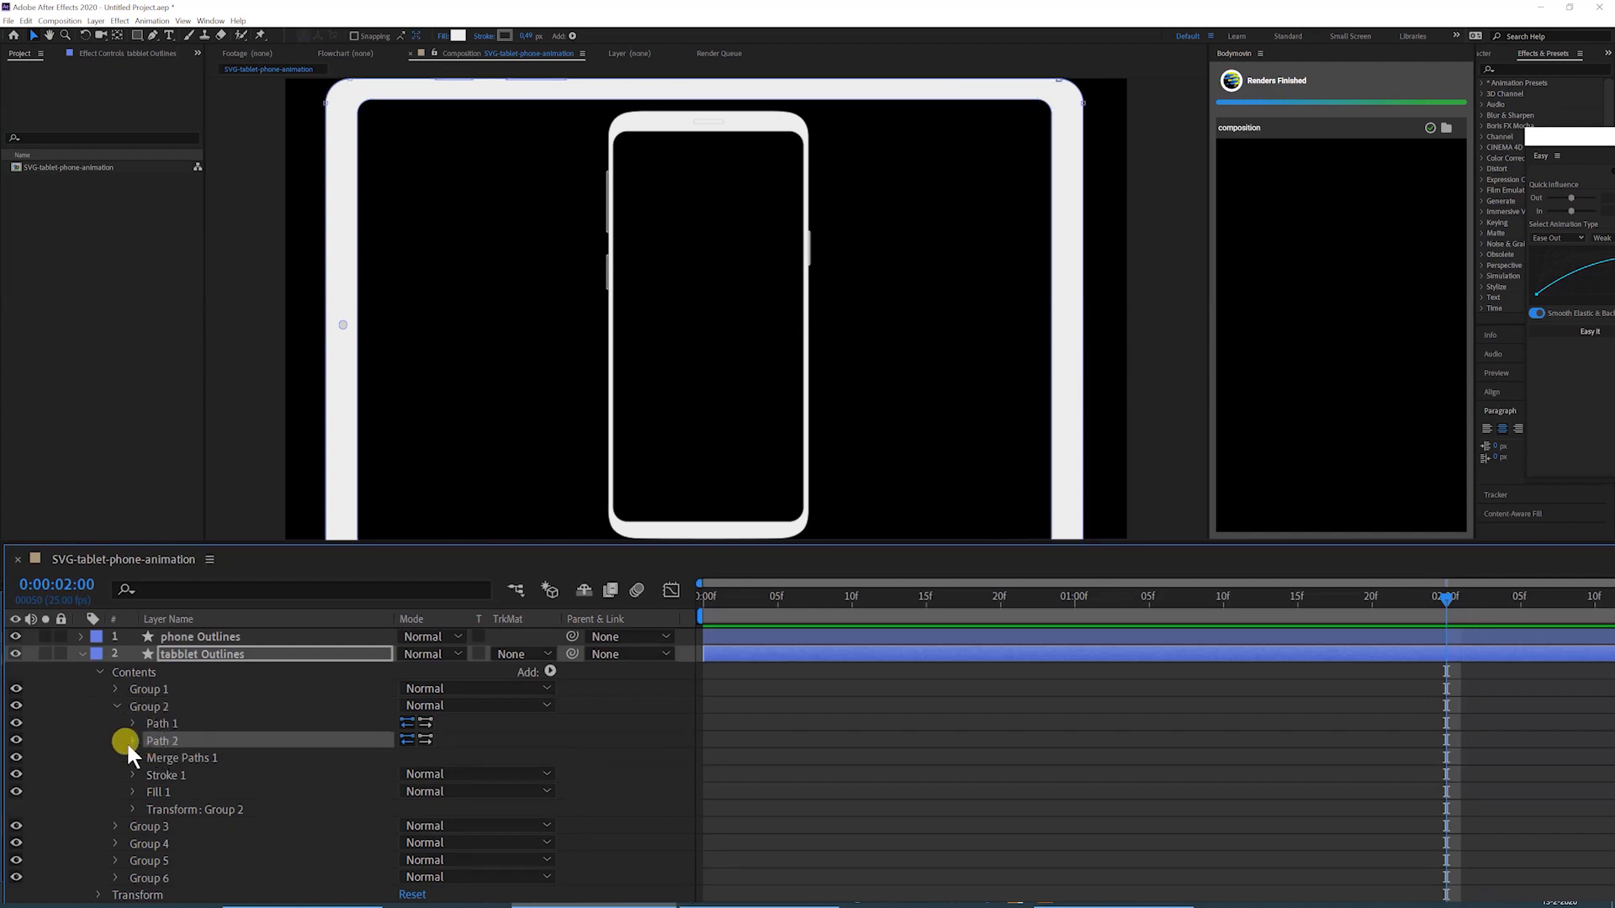
left_click(16, 723)
left_click(15, 721)
left_click(16, 724)
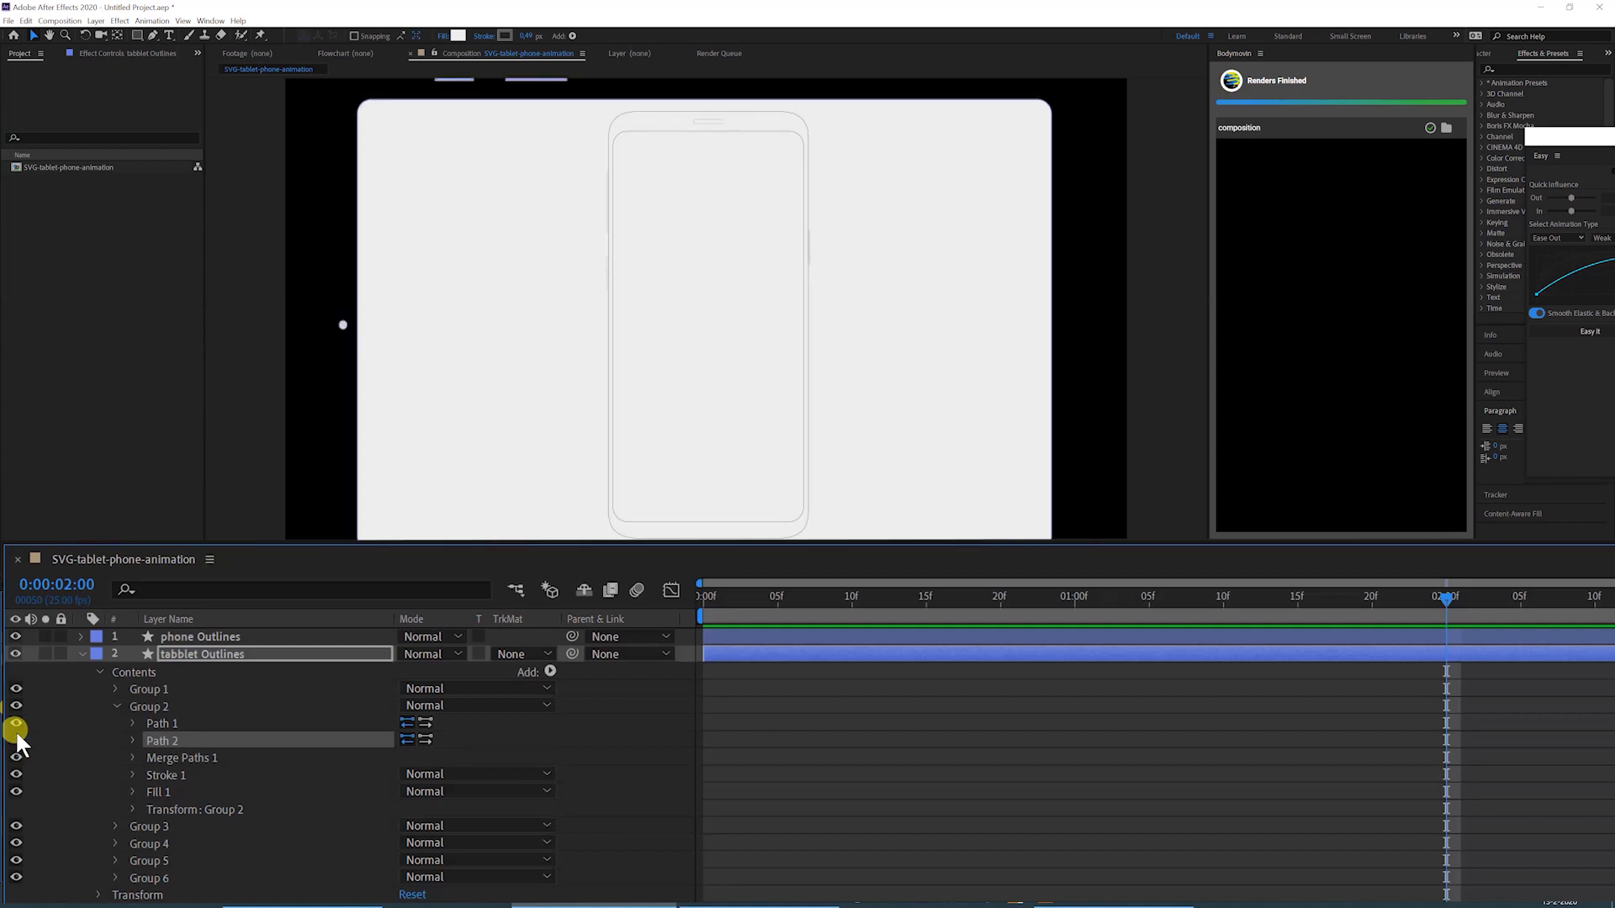
left_click(16, 724)
Start Path keyframes for both Path 1 and Path 2 of Group 2 at 0:00:02:00.
left_click(132, 723)
left_click(132, 758)
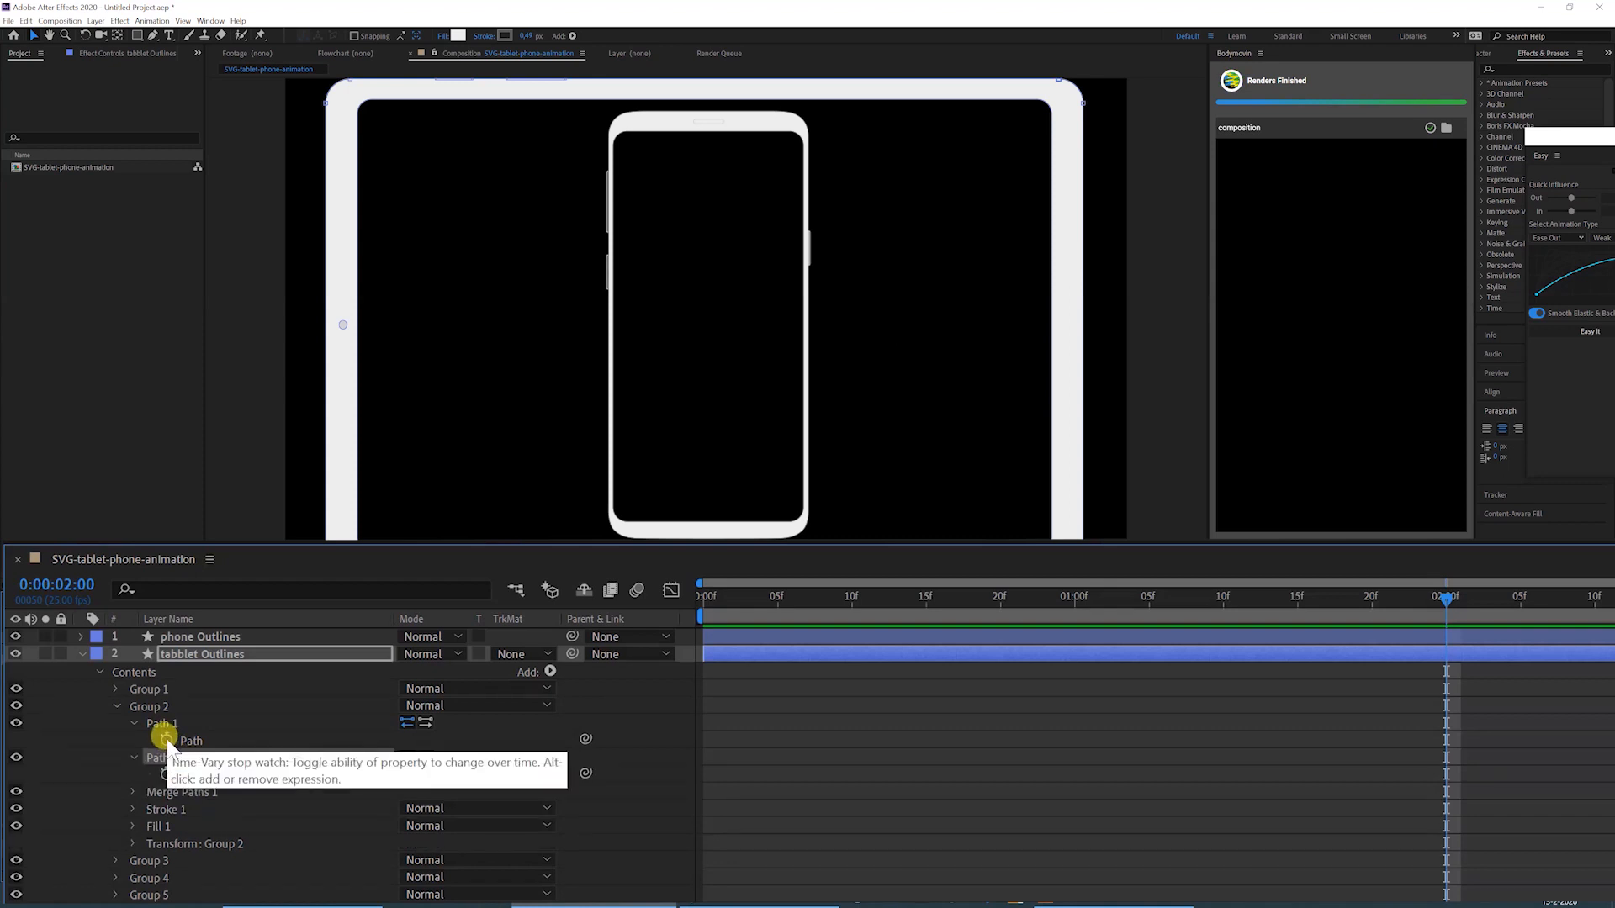
left_click(166, 739)
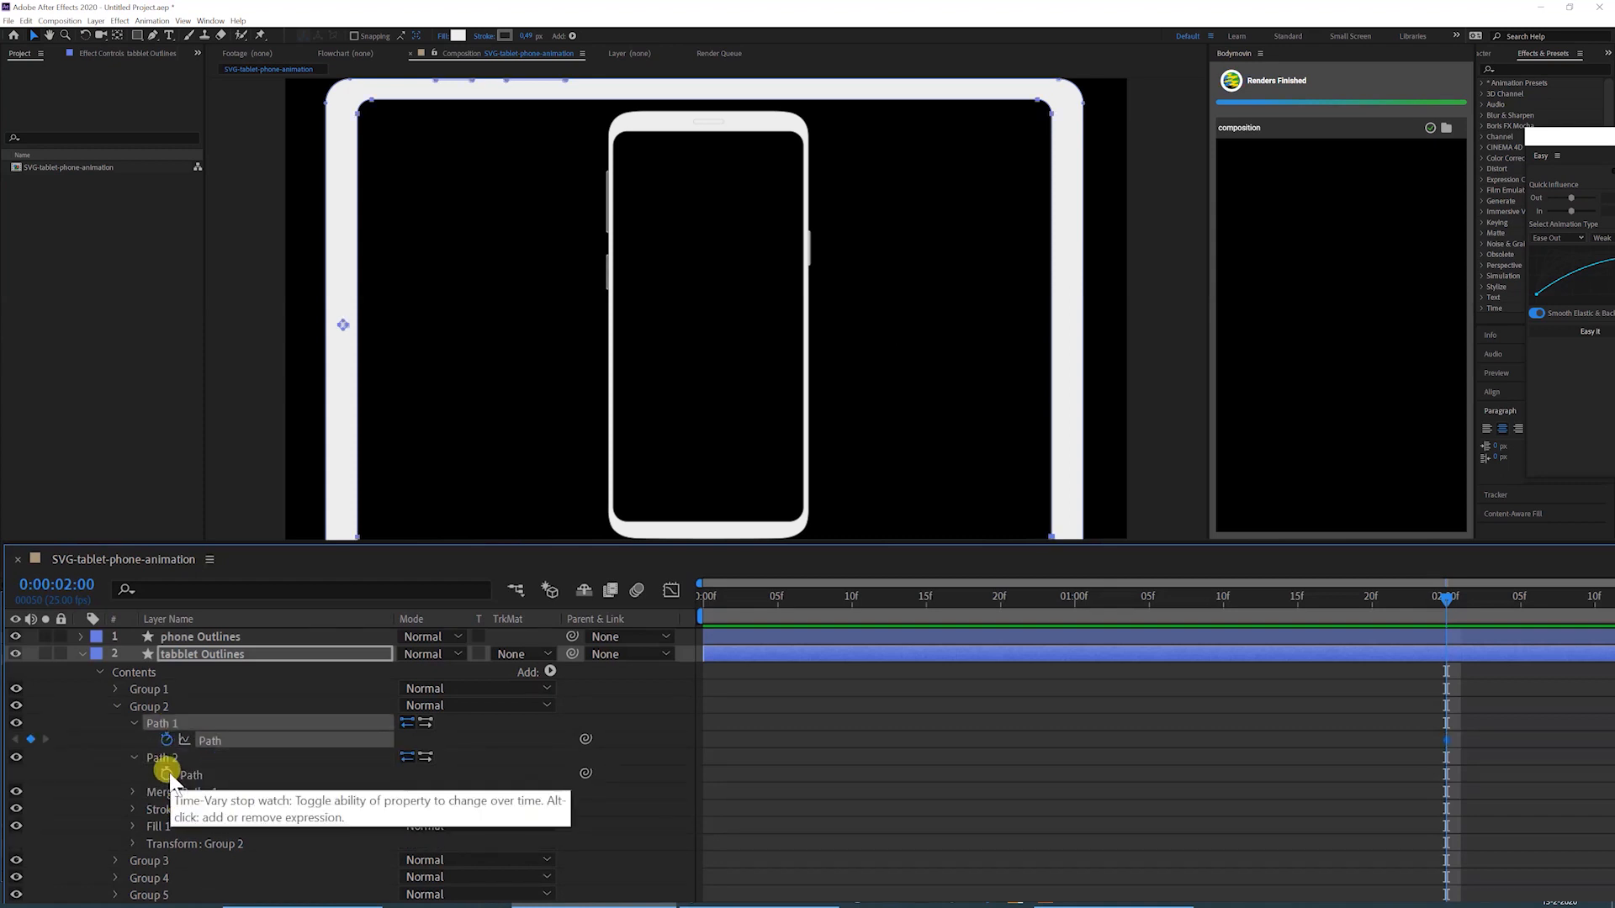
left_click(166, 773)
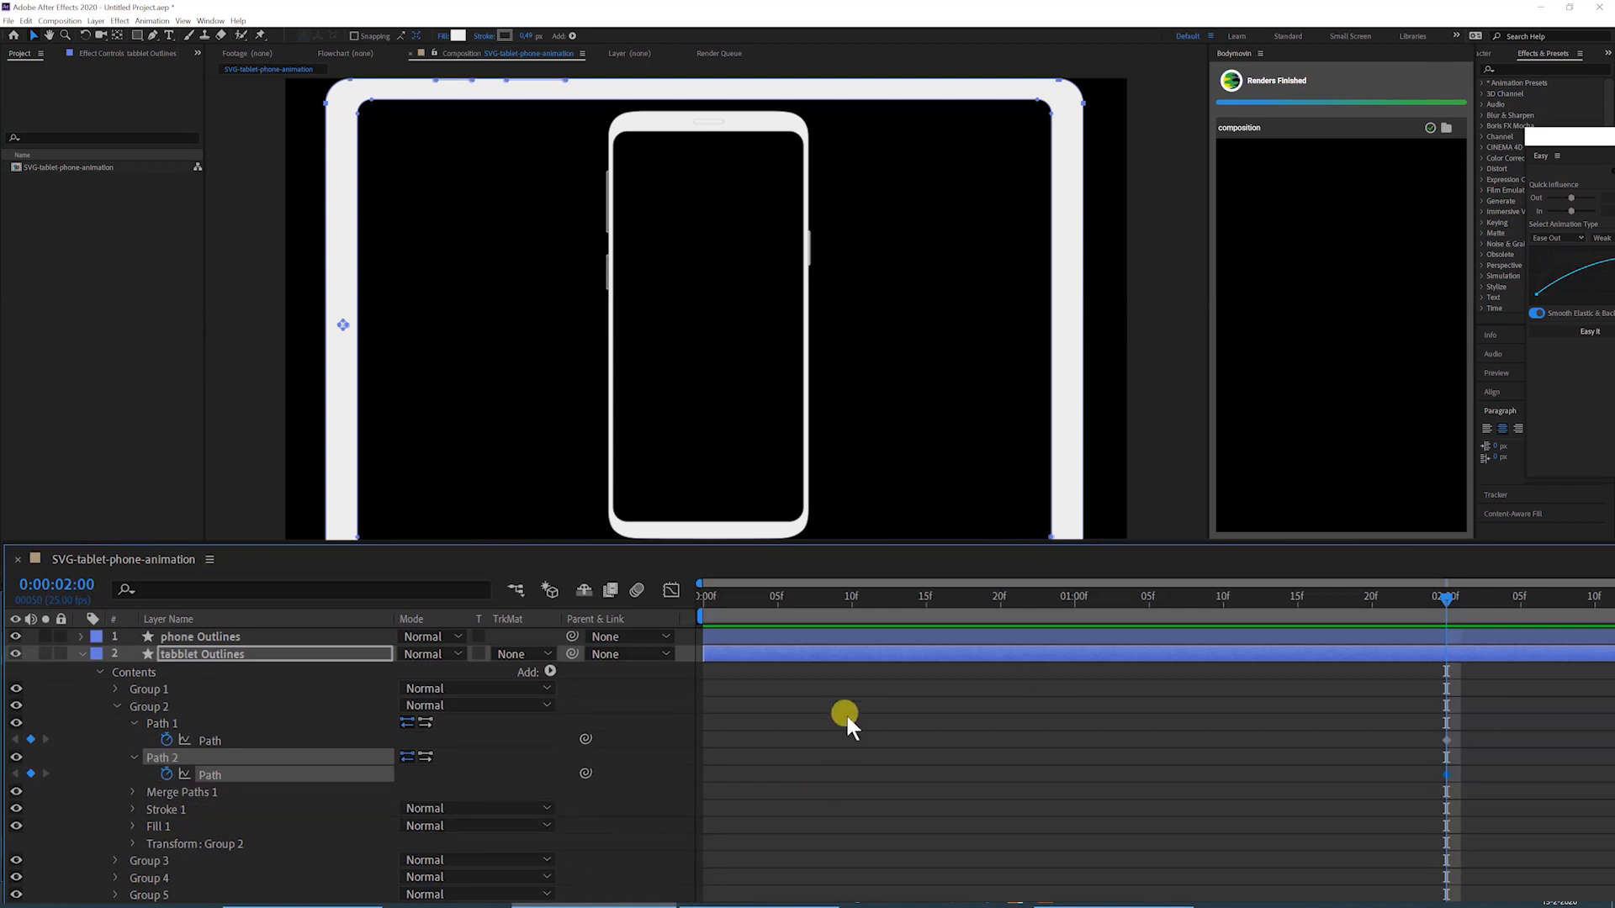
Move the current time to 0:00:02:10 and add Path keyframes there for Path 1 and Path 2.
left_click(1594, 597)
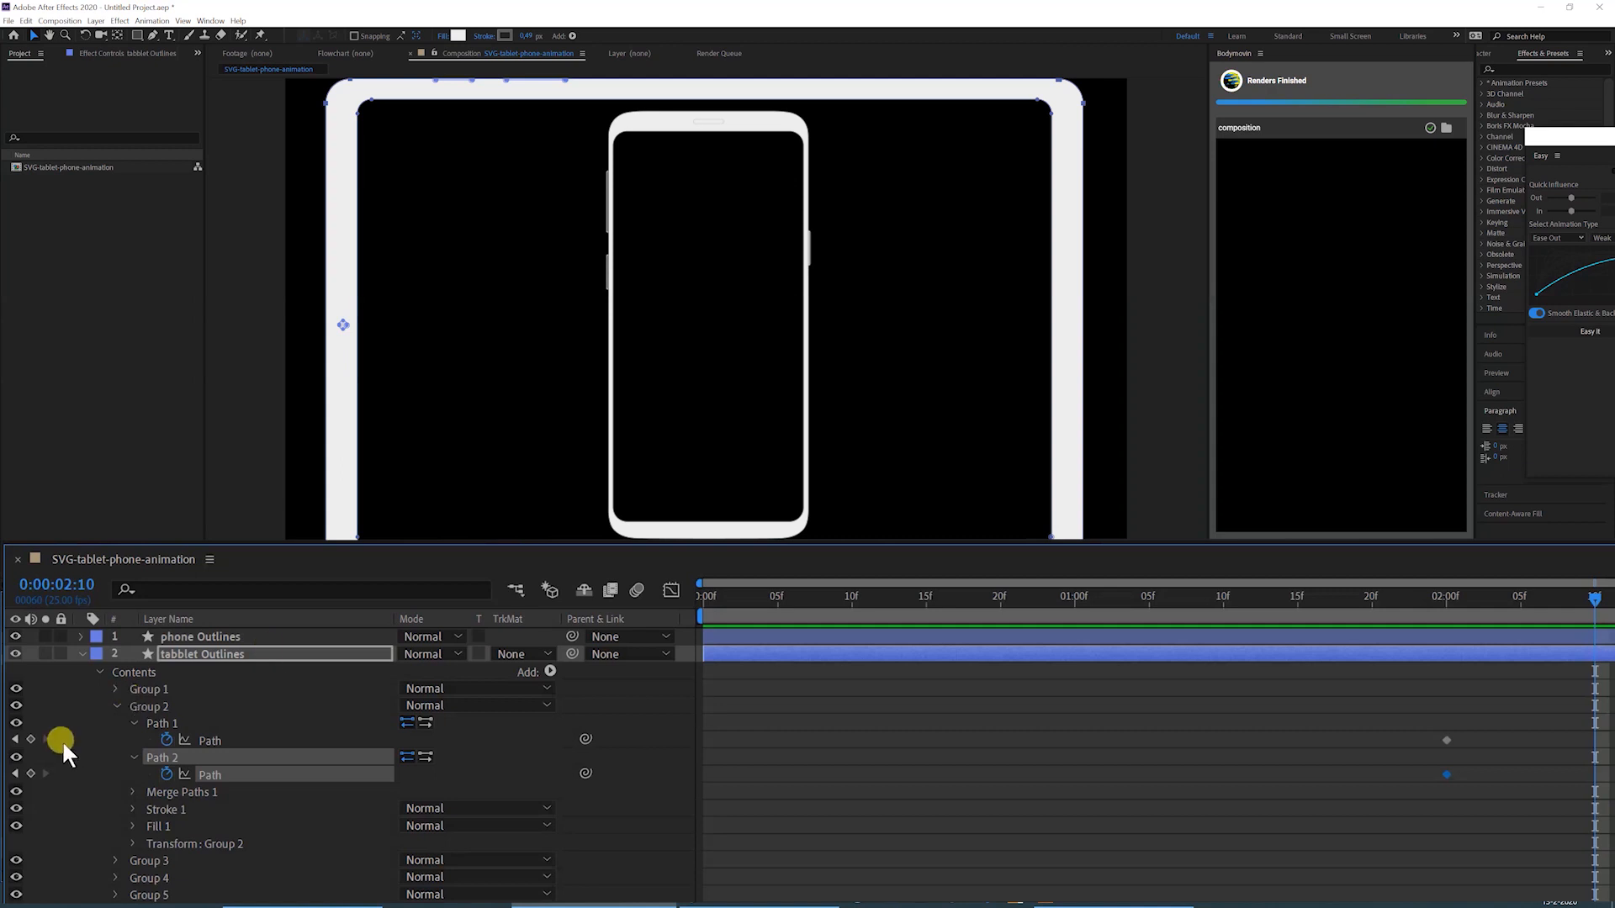
left_click(29, 740)
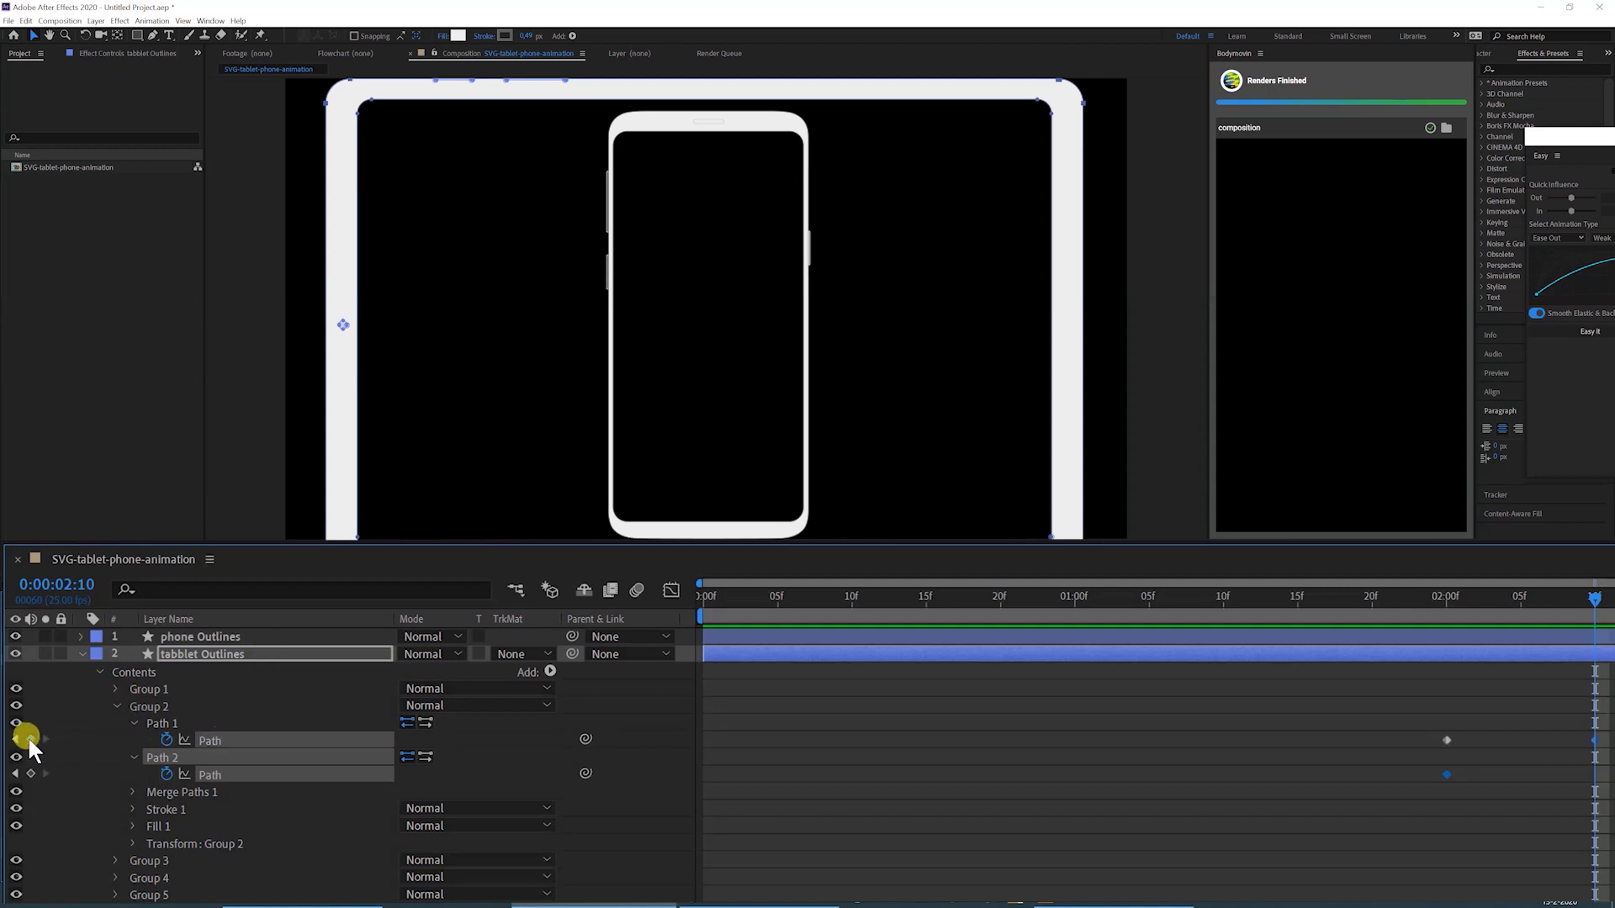
left_click(30, 773)
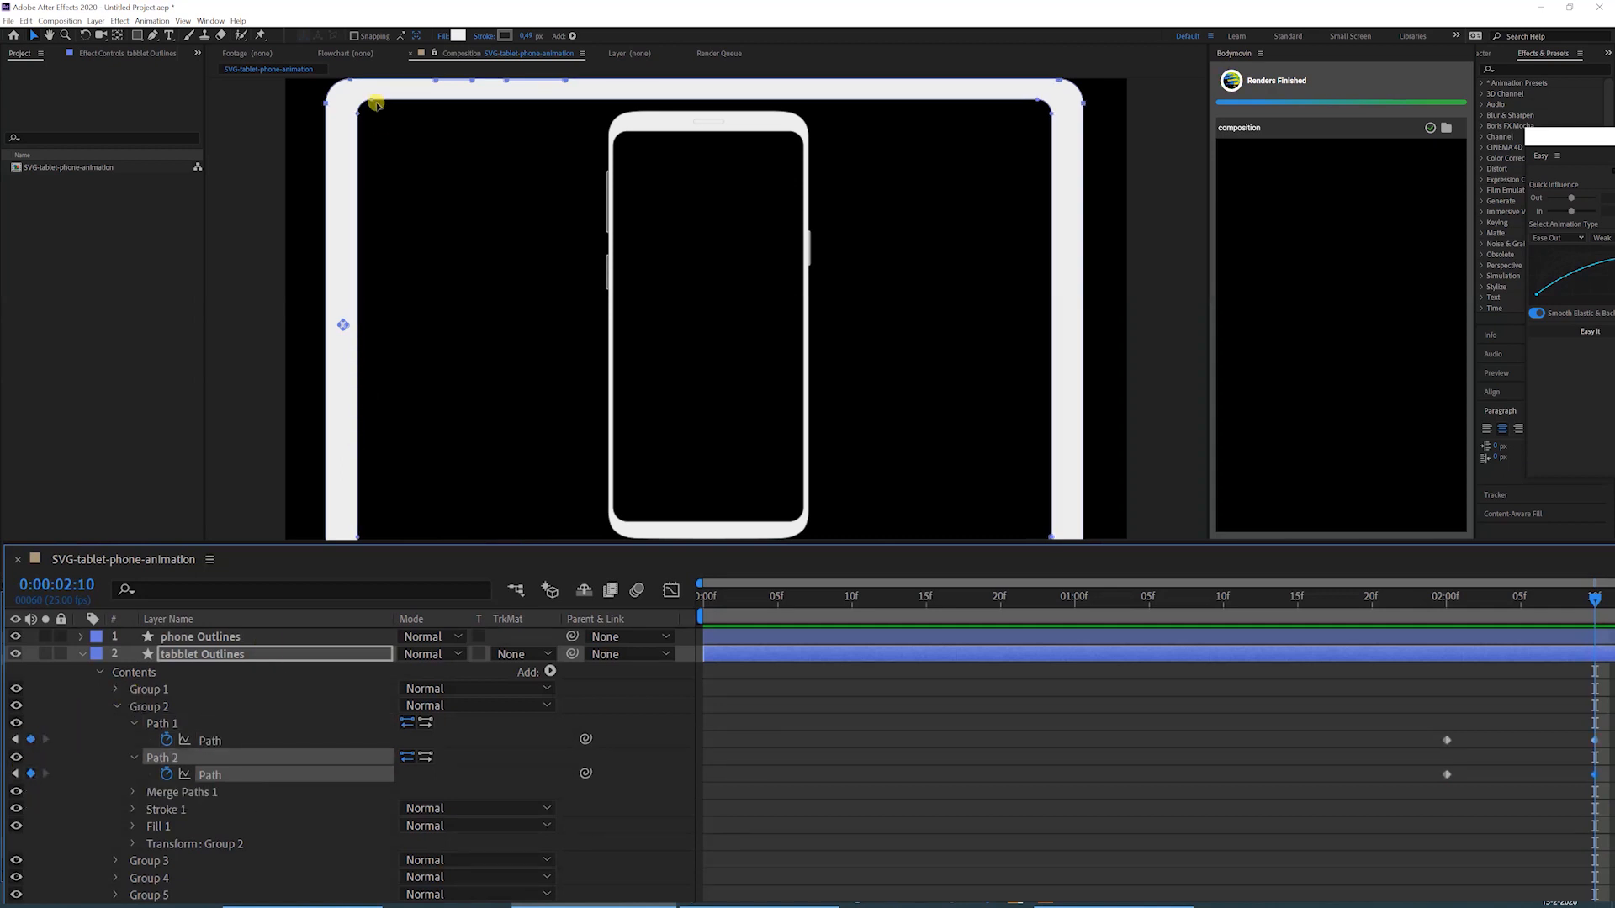
Delete the Path 1 and Path 2 keyframes at 0:00:02:10.
left_click_drag(1578, 724, 1610, 800)
left_click(1605, 796)
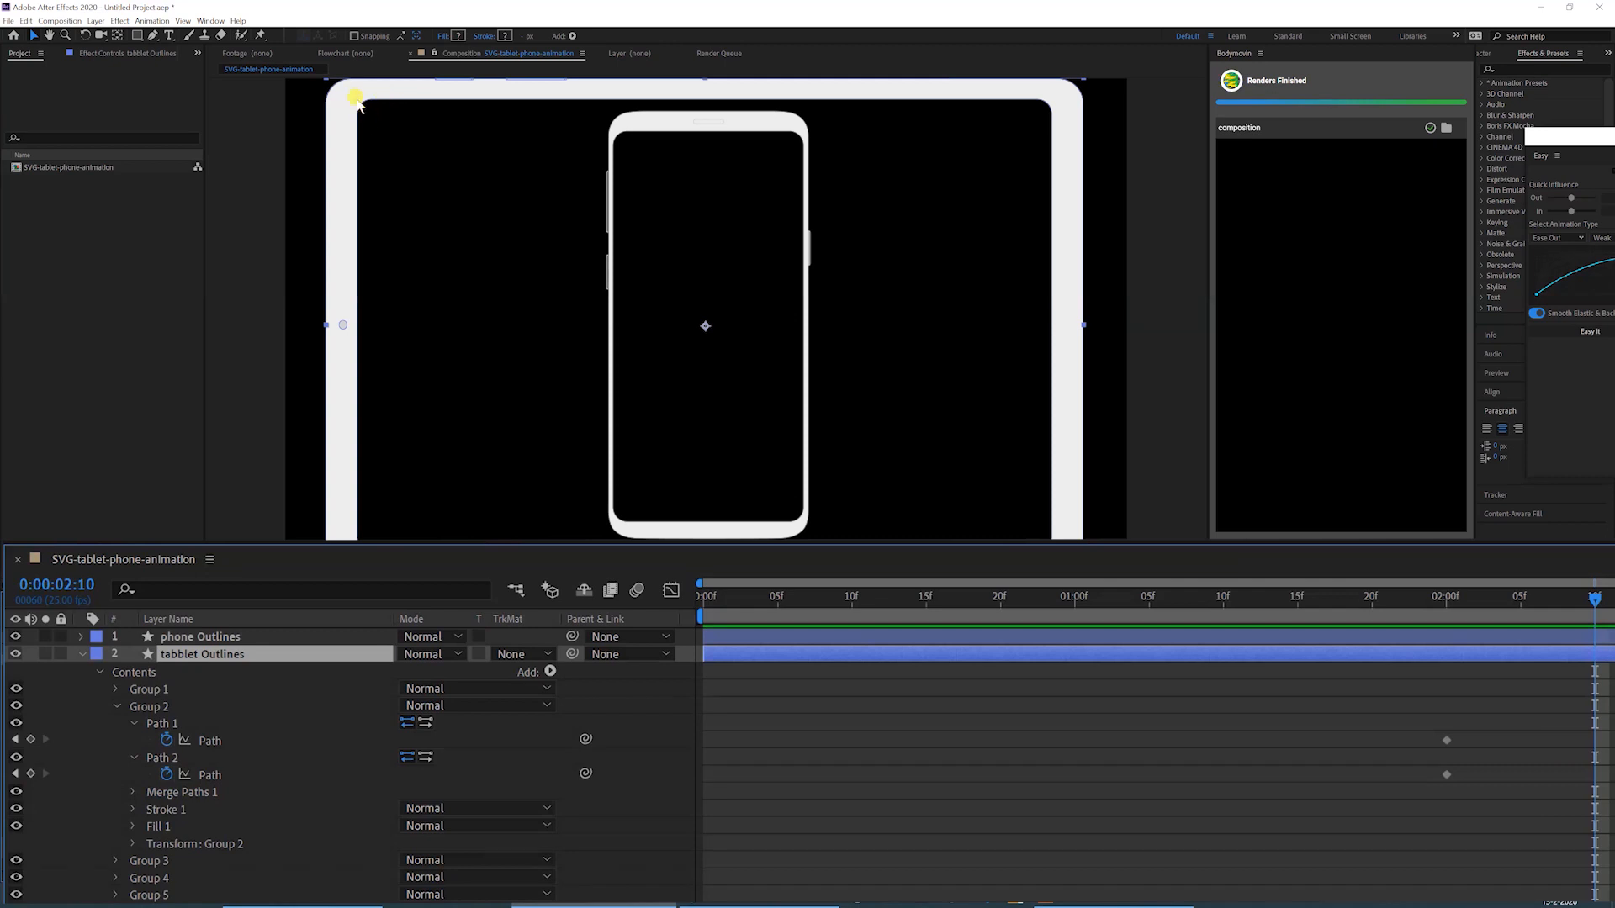
Try moving the upper-left corner points of the tablet's inner outline inward at 0:00:02:10, and remove the resulting Path 1 keyframe.
left_click(204, 746)
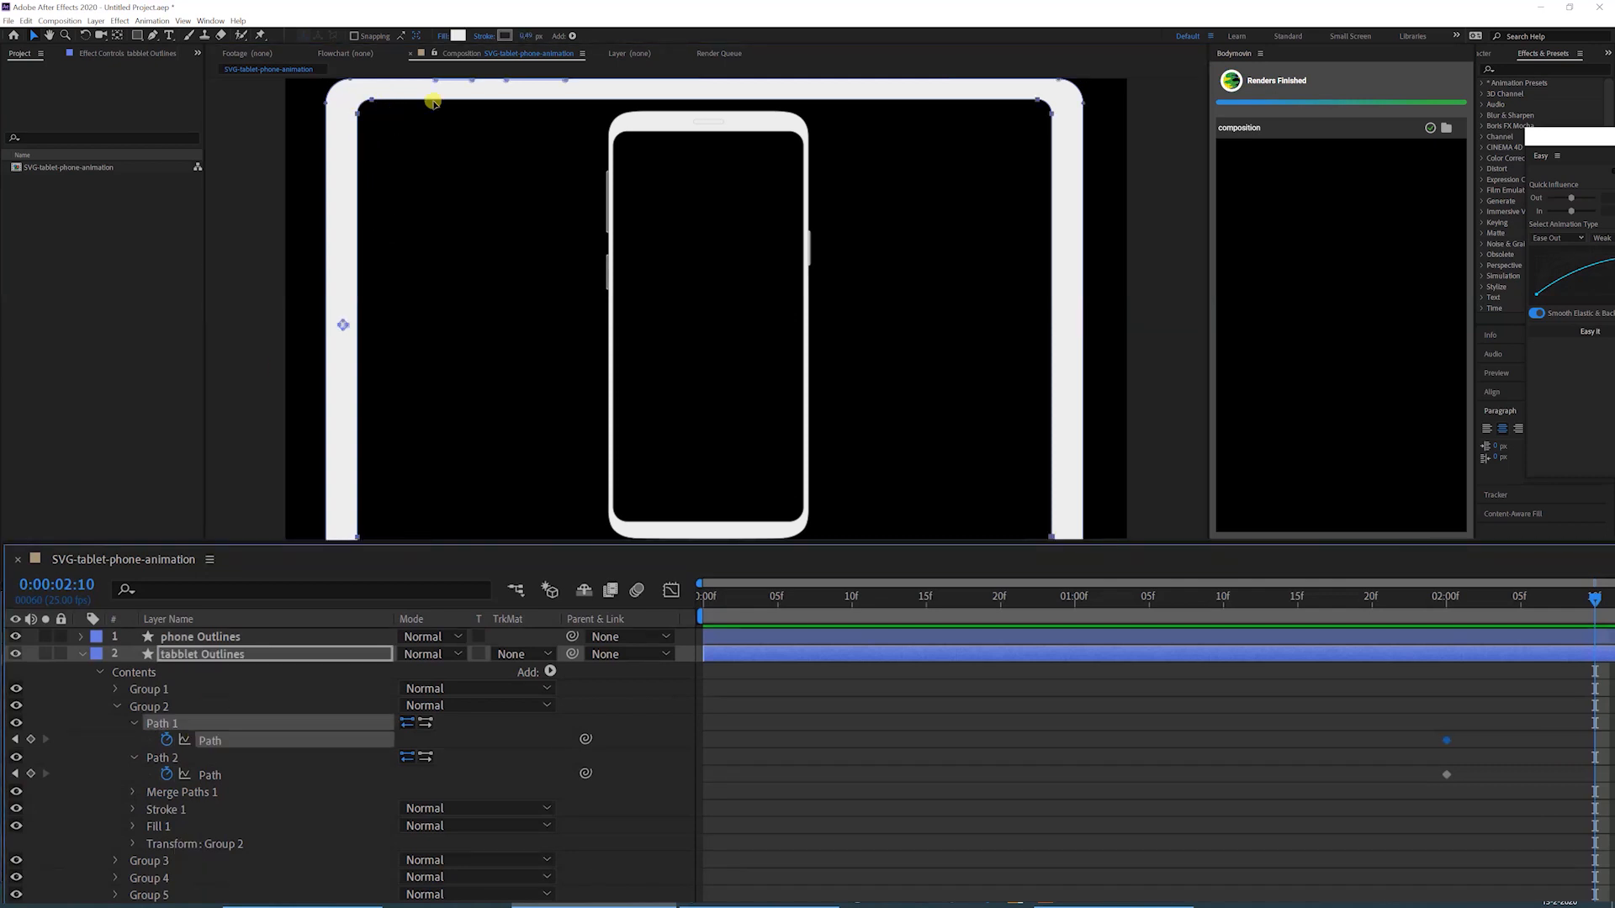
left_click(355, 107)
left_click_drag(359, 111, 442, 151)
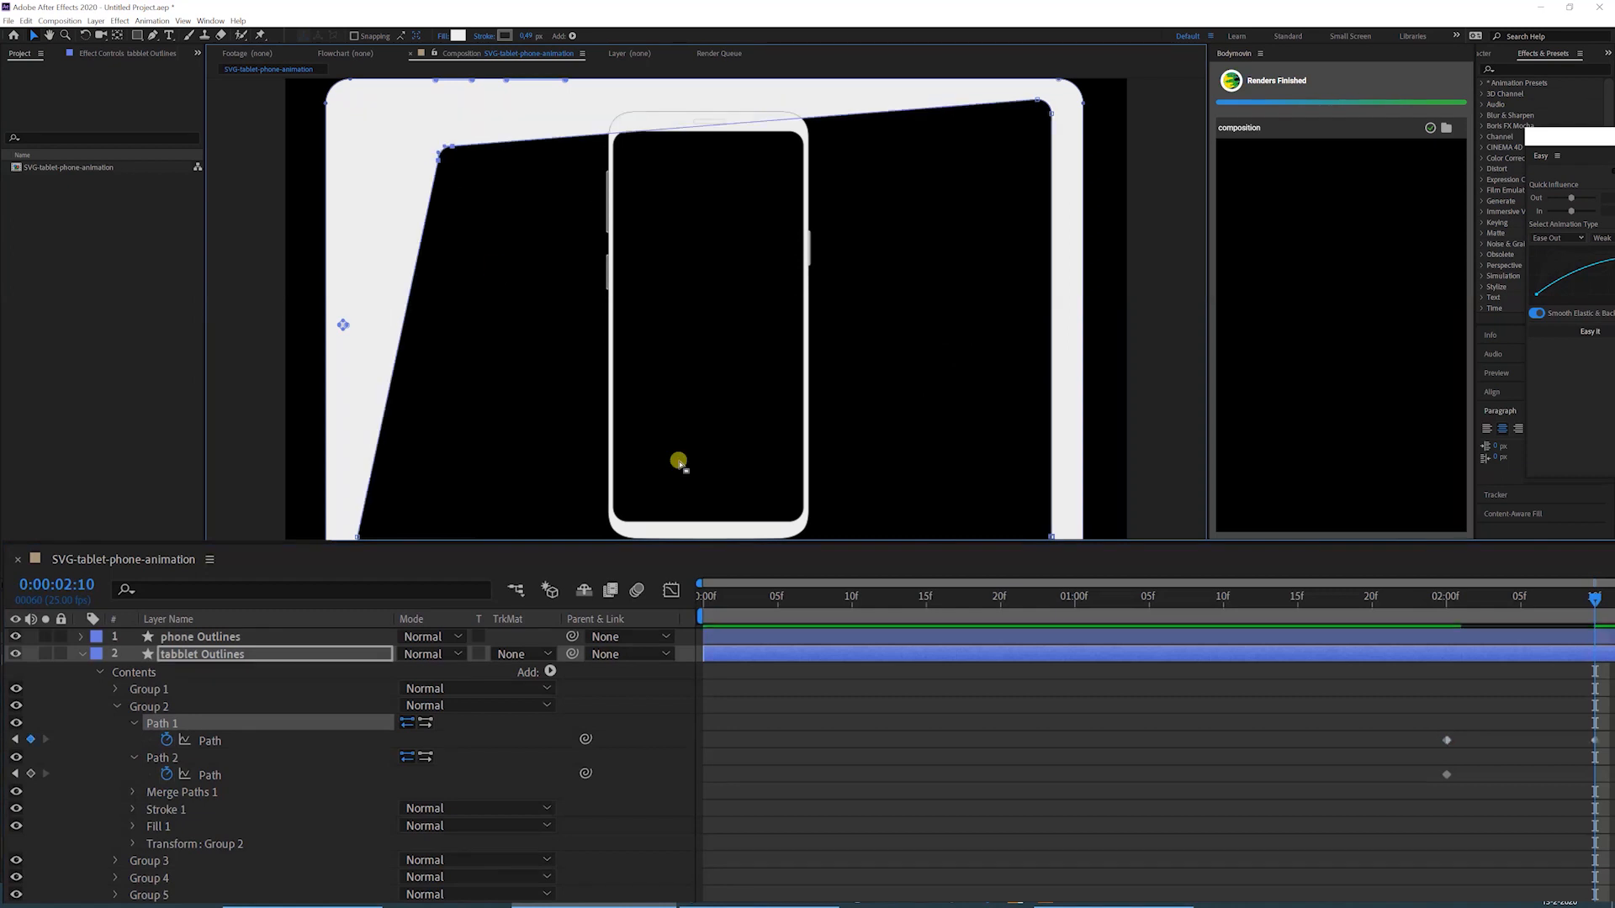
left_click(1595, 742)
left_click(1599, 746)
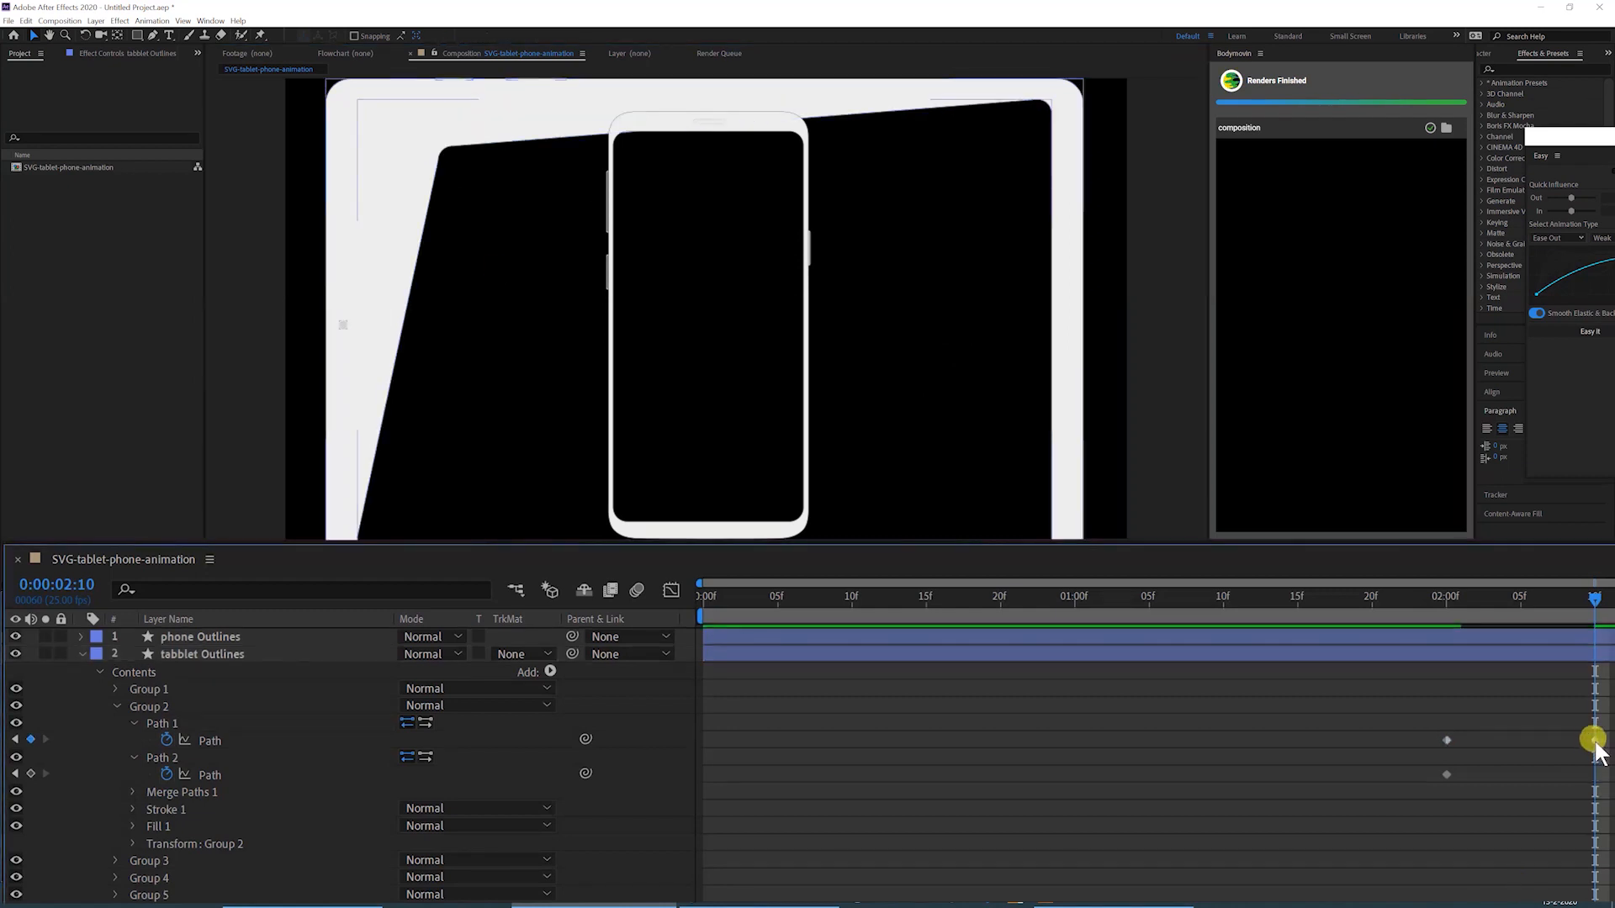
key("ctrl+z")
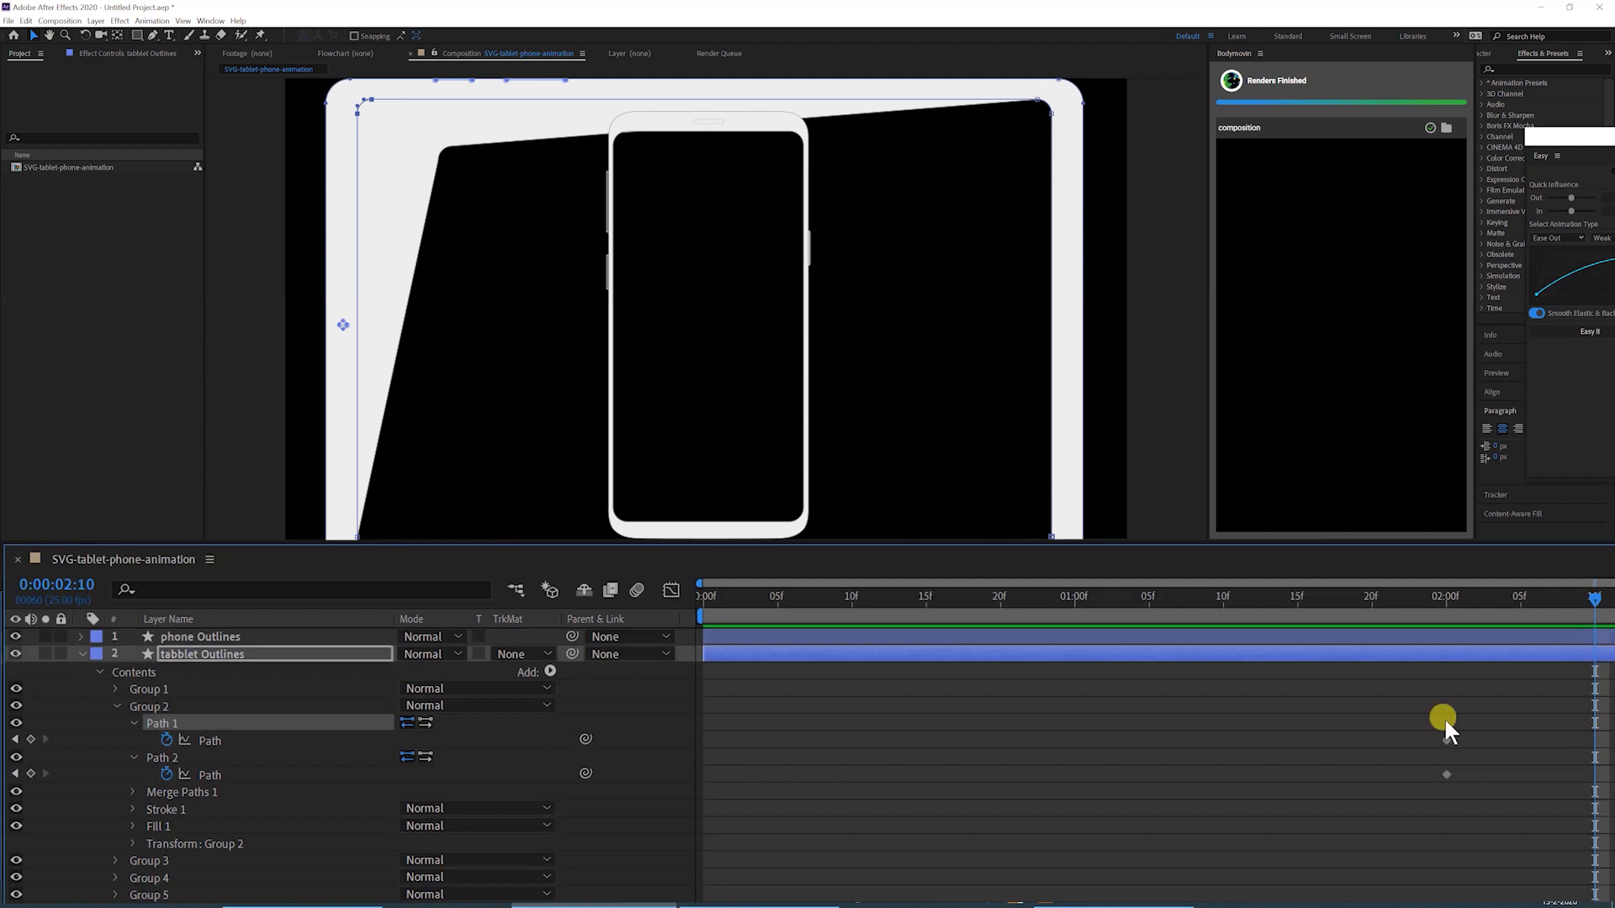
At 0:00:02:10, shift the tablet's left corner points and camera dot right so the inner frame edge meets the phone's left side.
left_click_drag(472, 357, 523, 300)
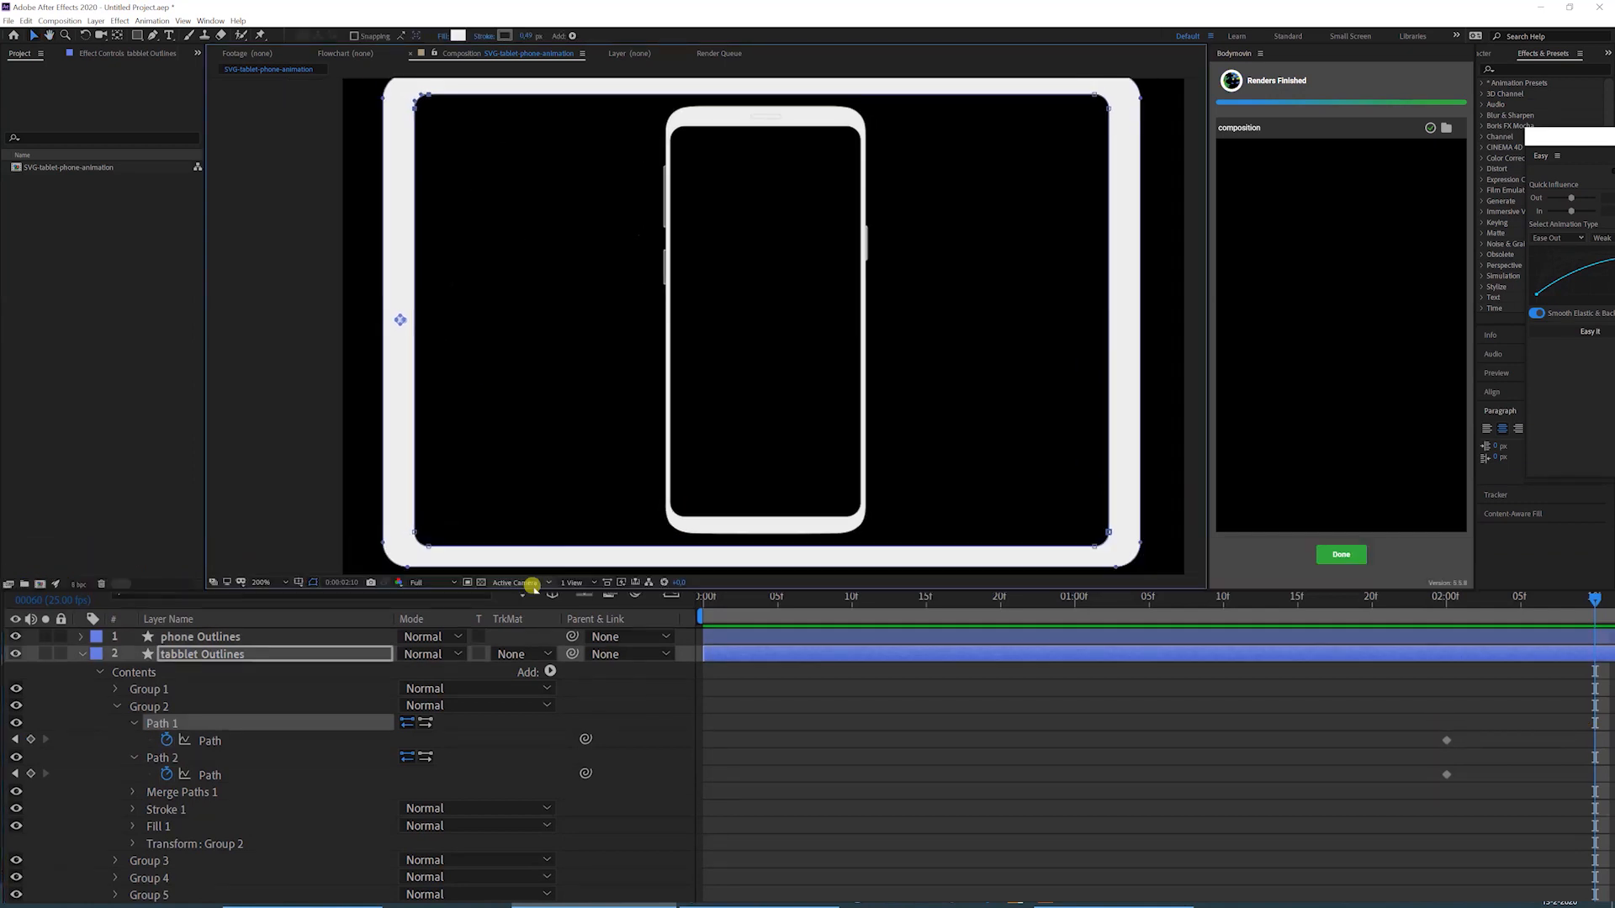
left_click_drag(533, 588, 528, 590)
left_click_drag(856, 717, 852, 739)
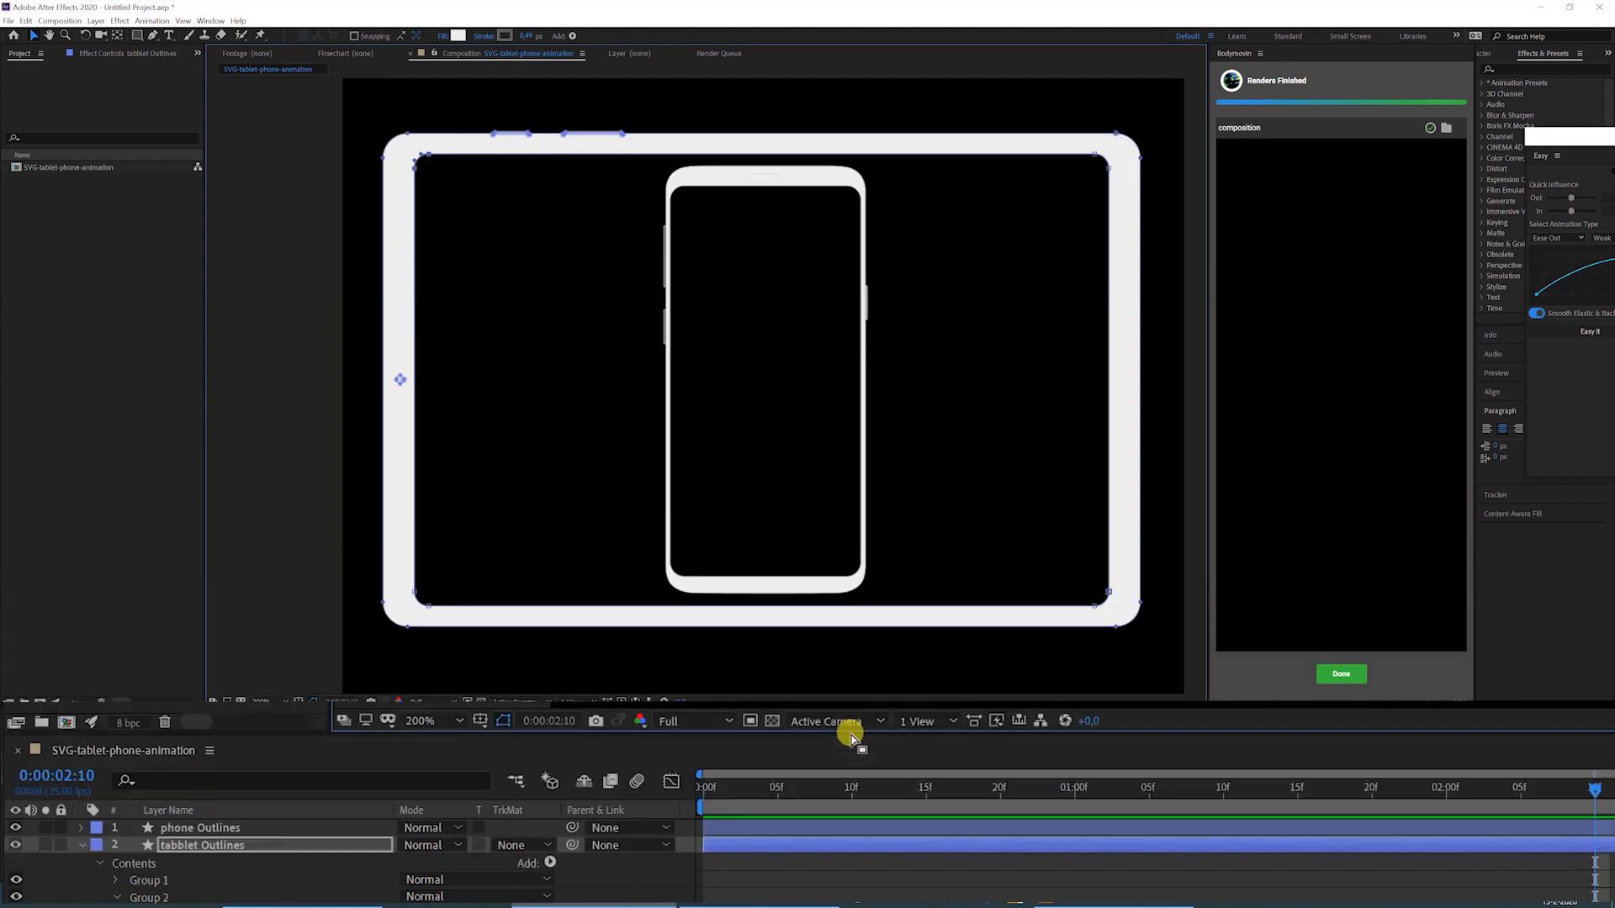
left_click_drag(358, 107, 432, 644)
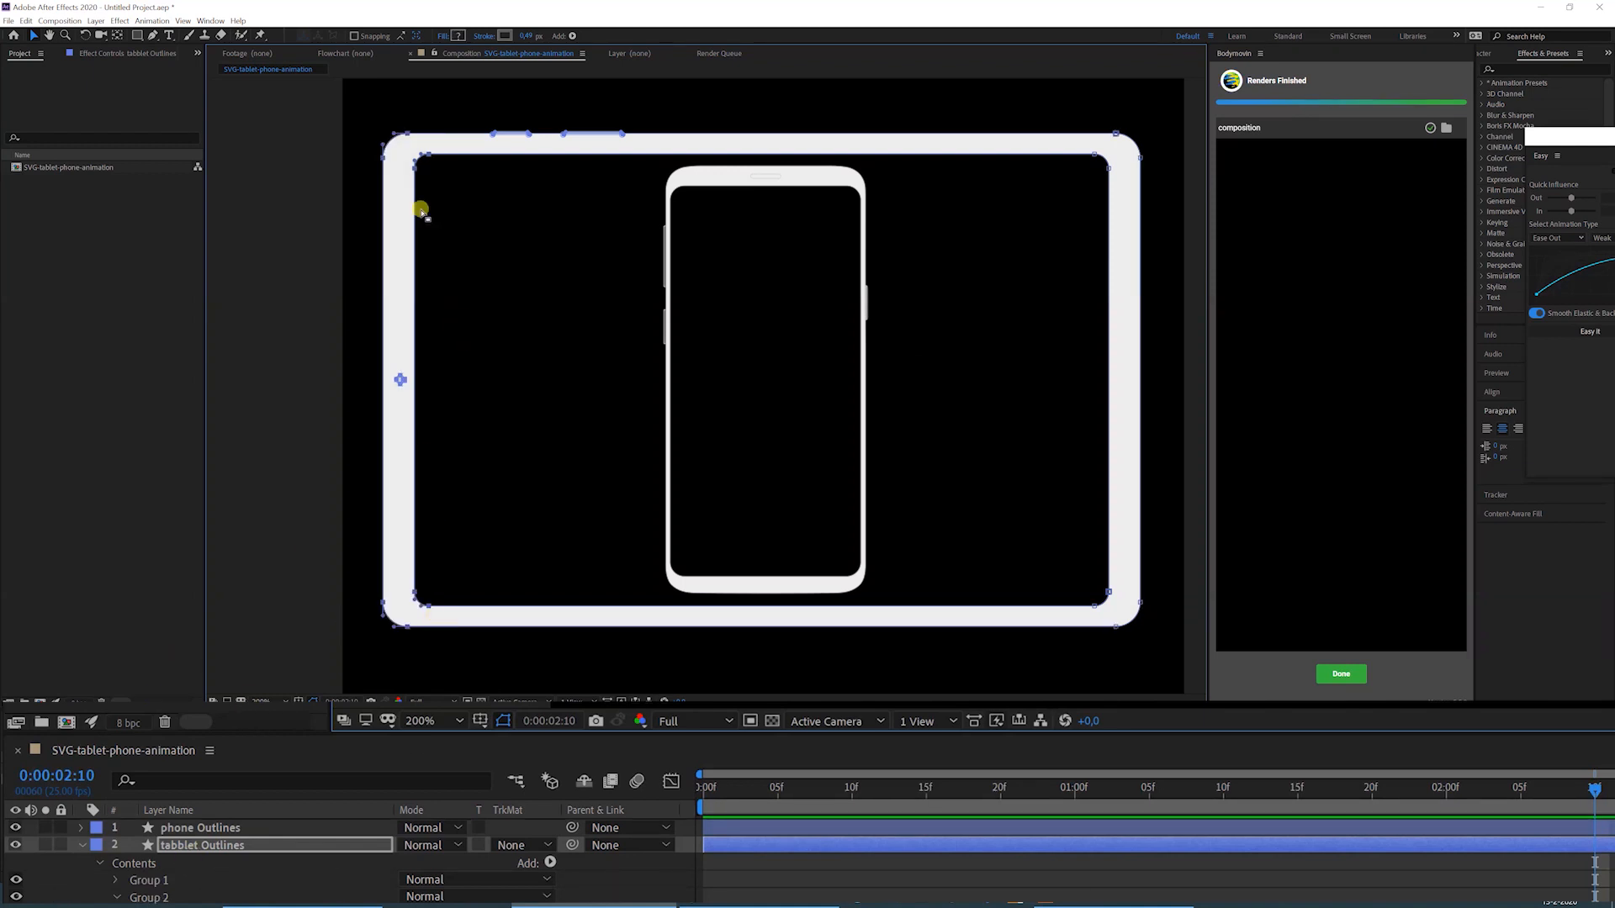
left_click_drag(444, 173, 672, 173)
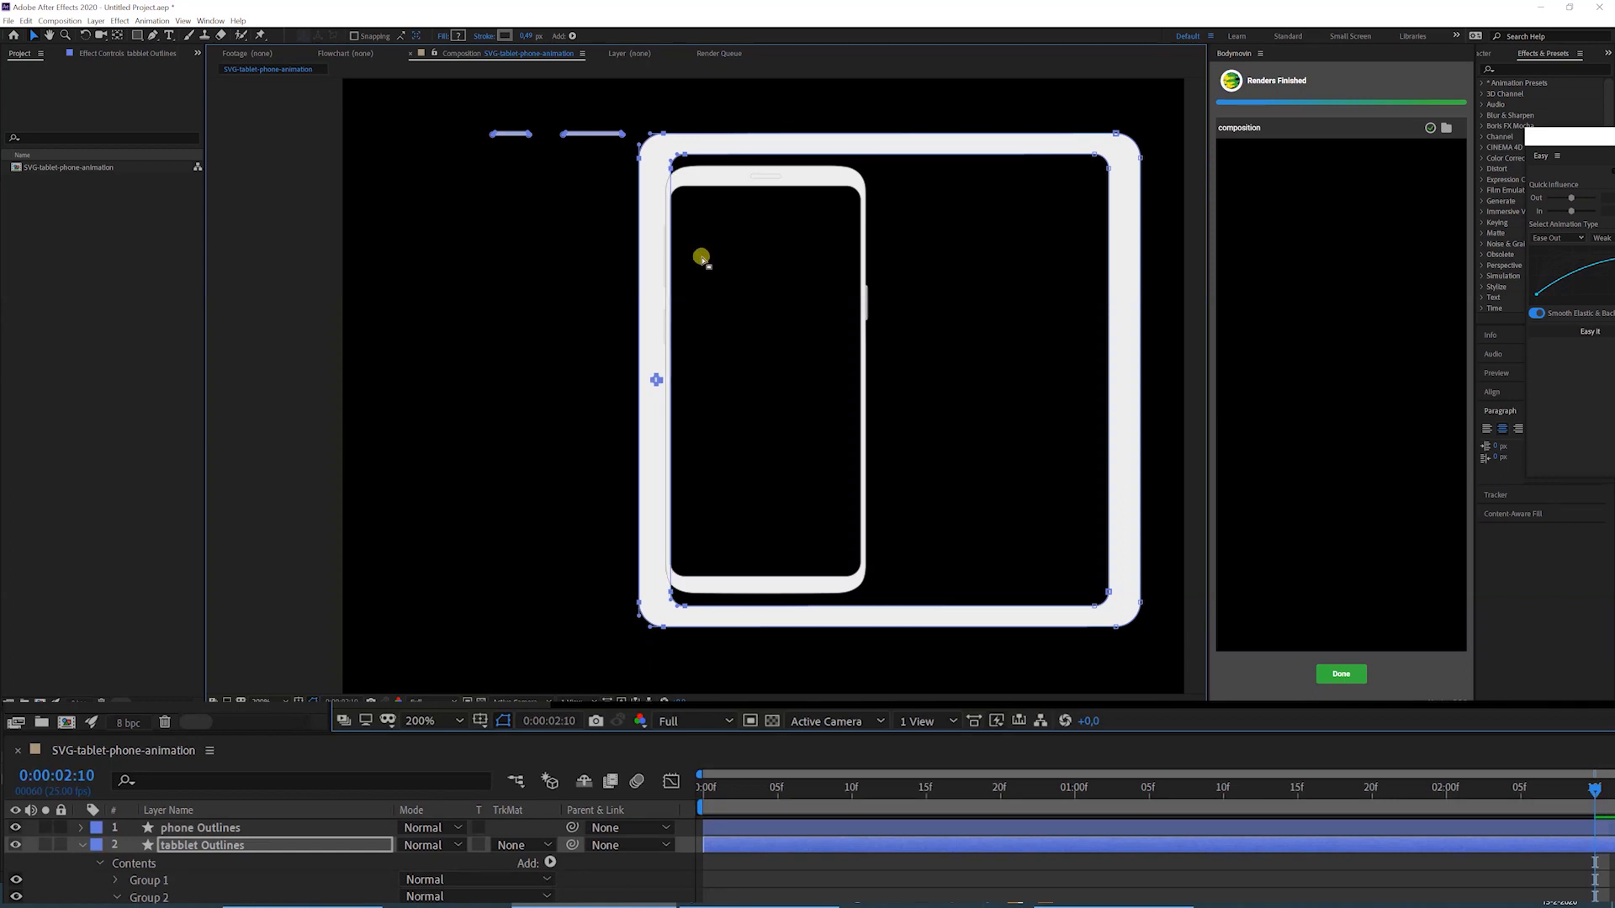
left_click(695, 288)
left_click(505, 471)
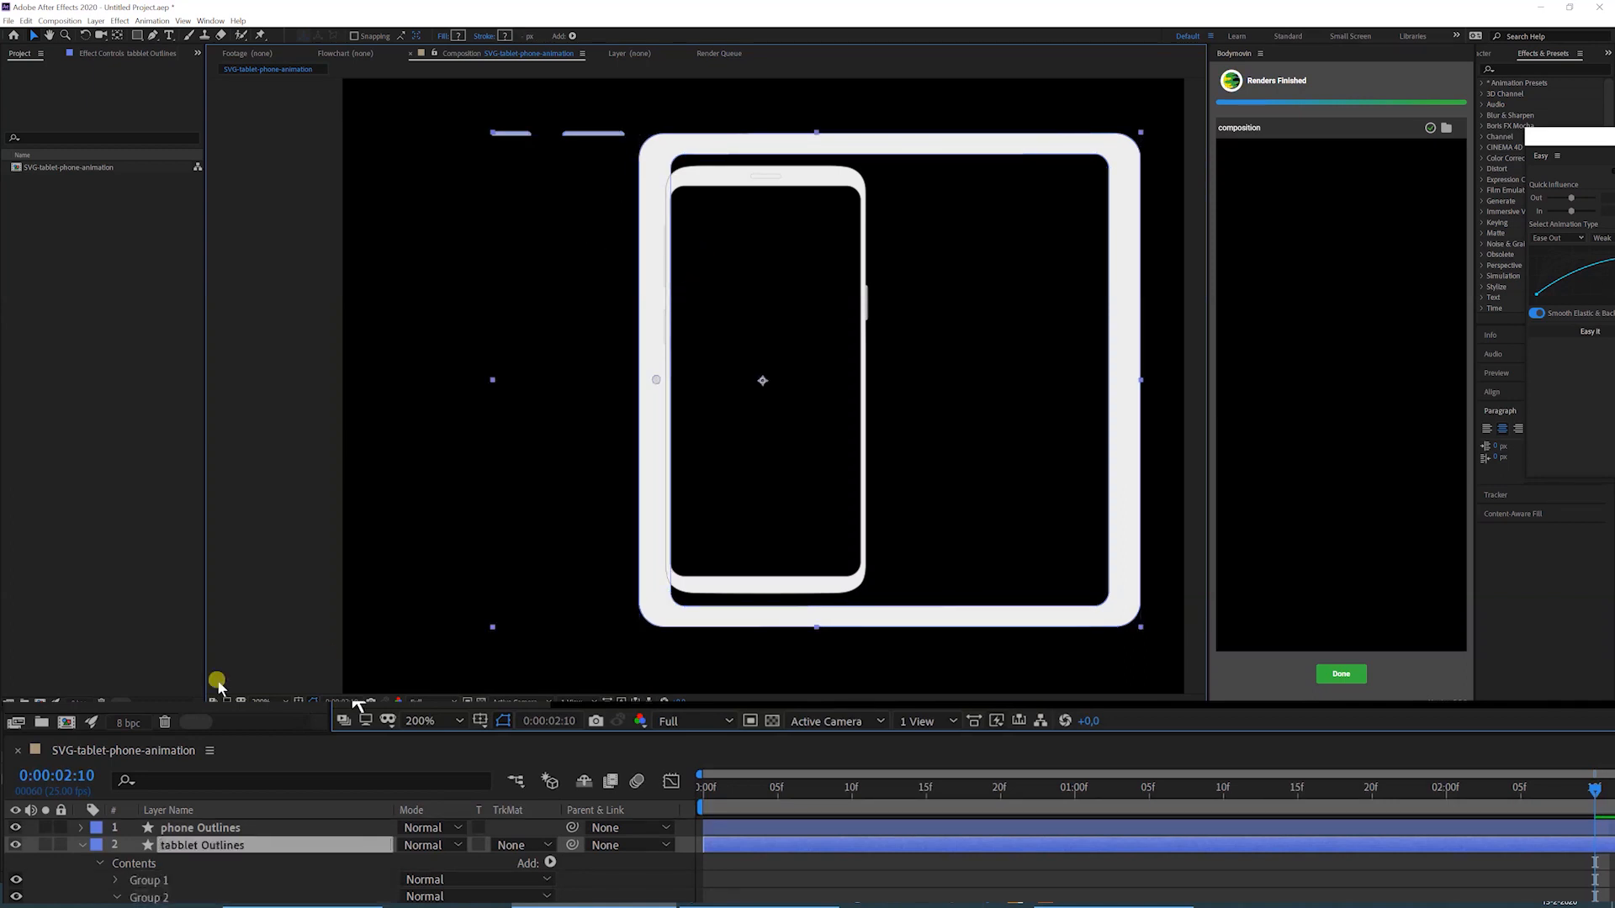
Hide the tablet's Group 1 and nudge the outer frame's left corner points right until they meet the phone's left outer edge.
left_click(147, 879)
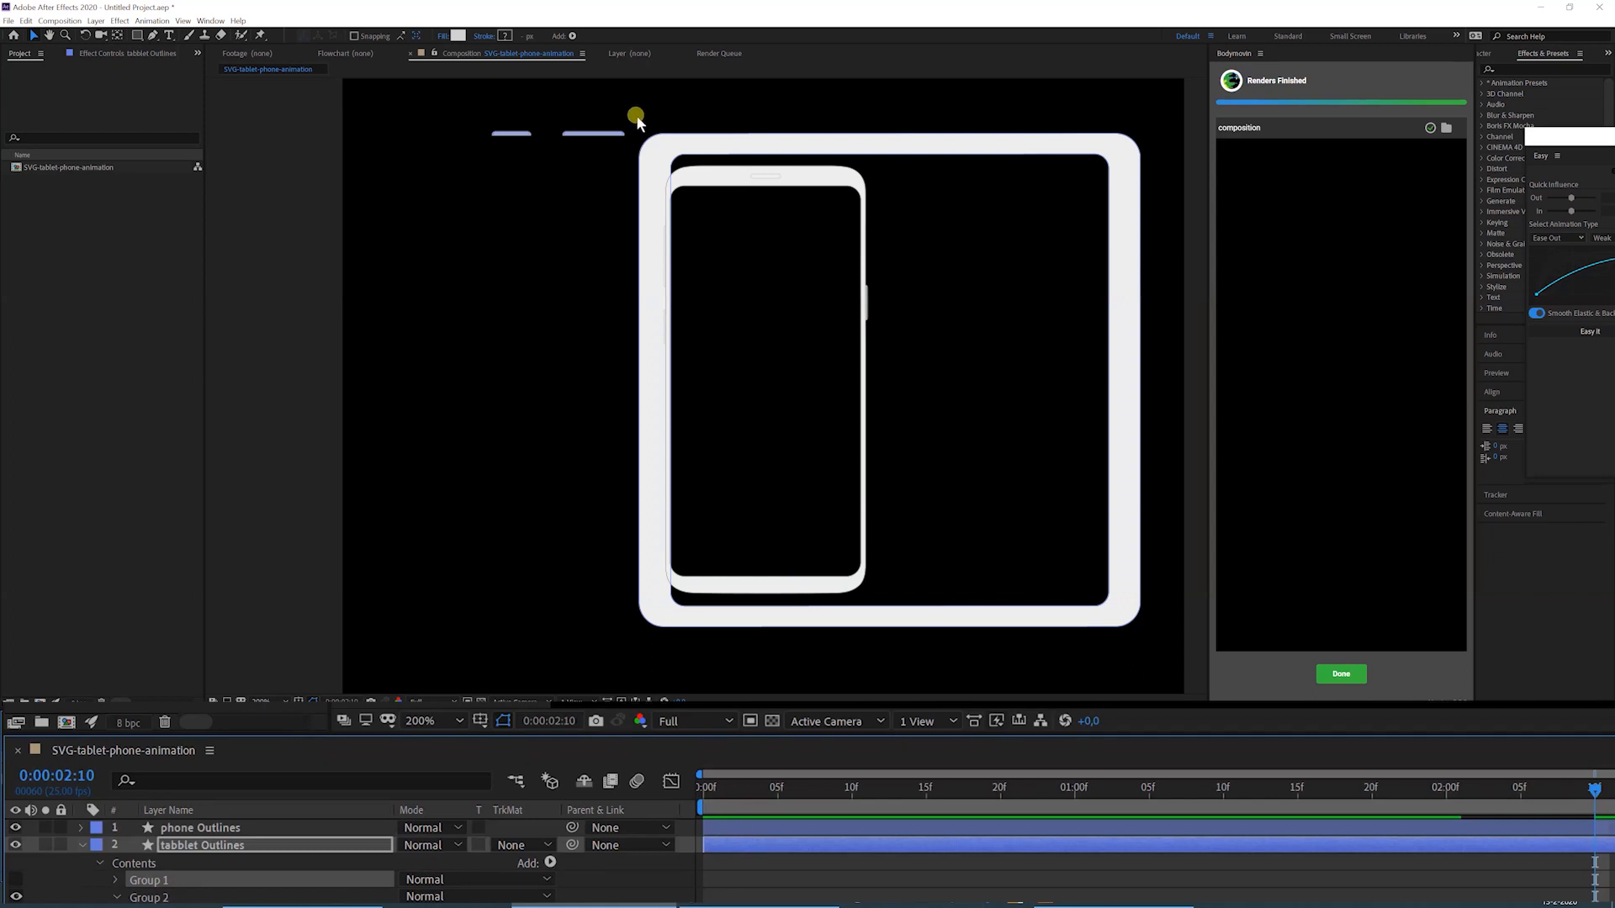
left_click_drag(635, 126, 659, 633)
left_click(117, 830)
left_click(103, 826)
left_click(99, 843, "shift")
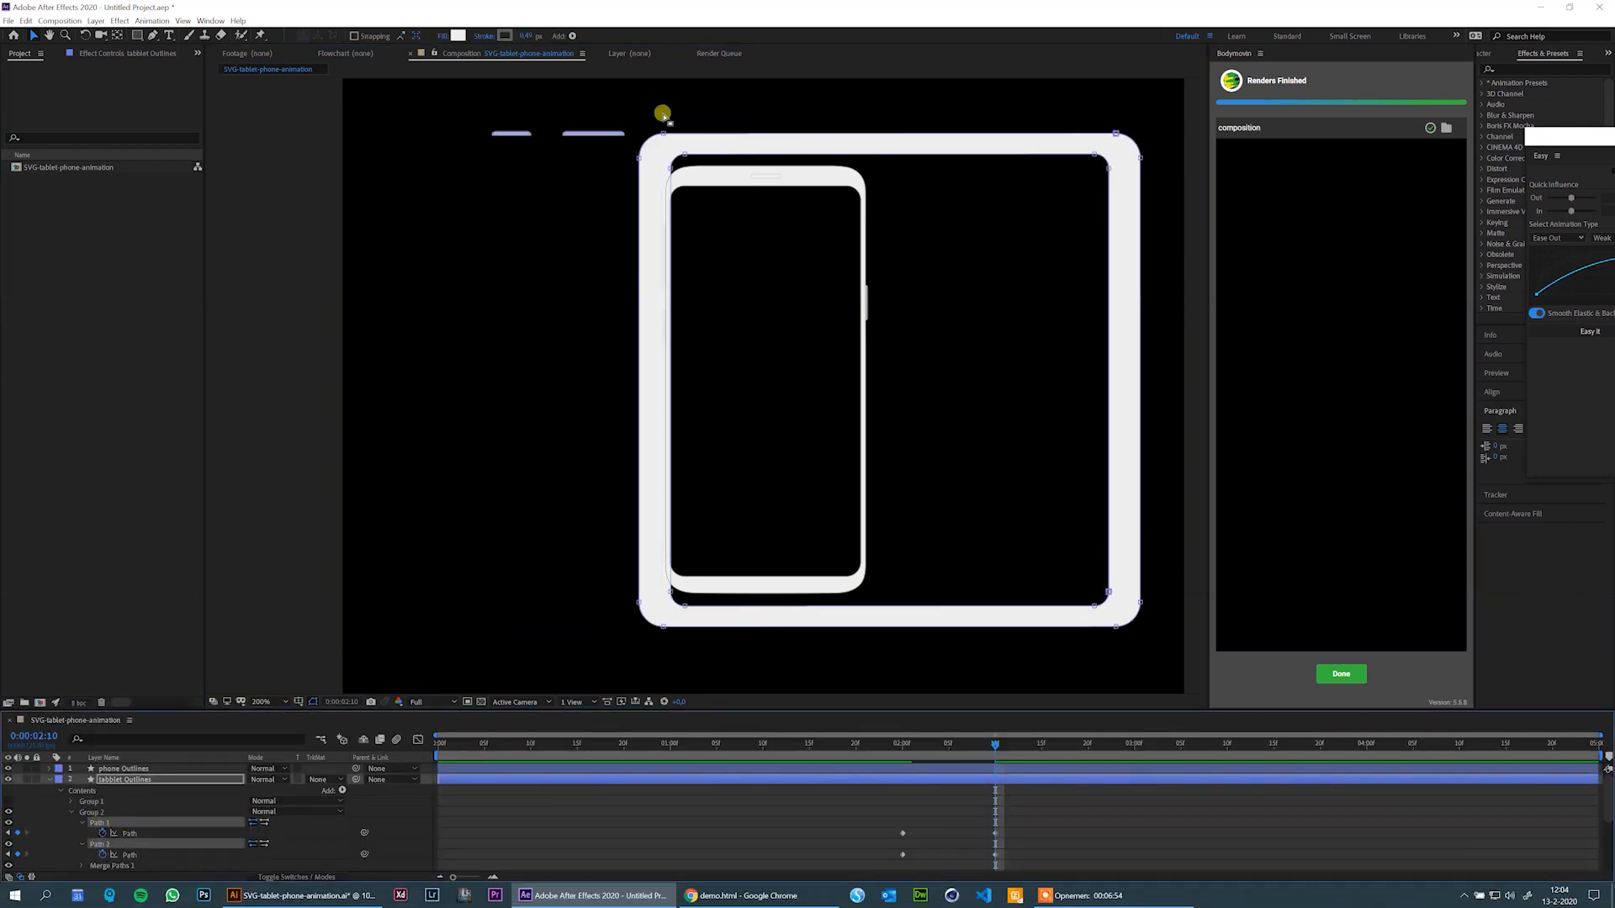
left_click_drag(630, 115, 688, 618)
key("Right")
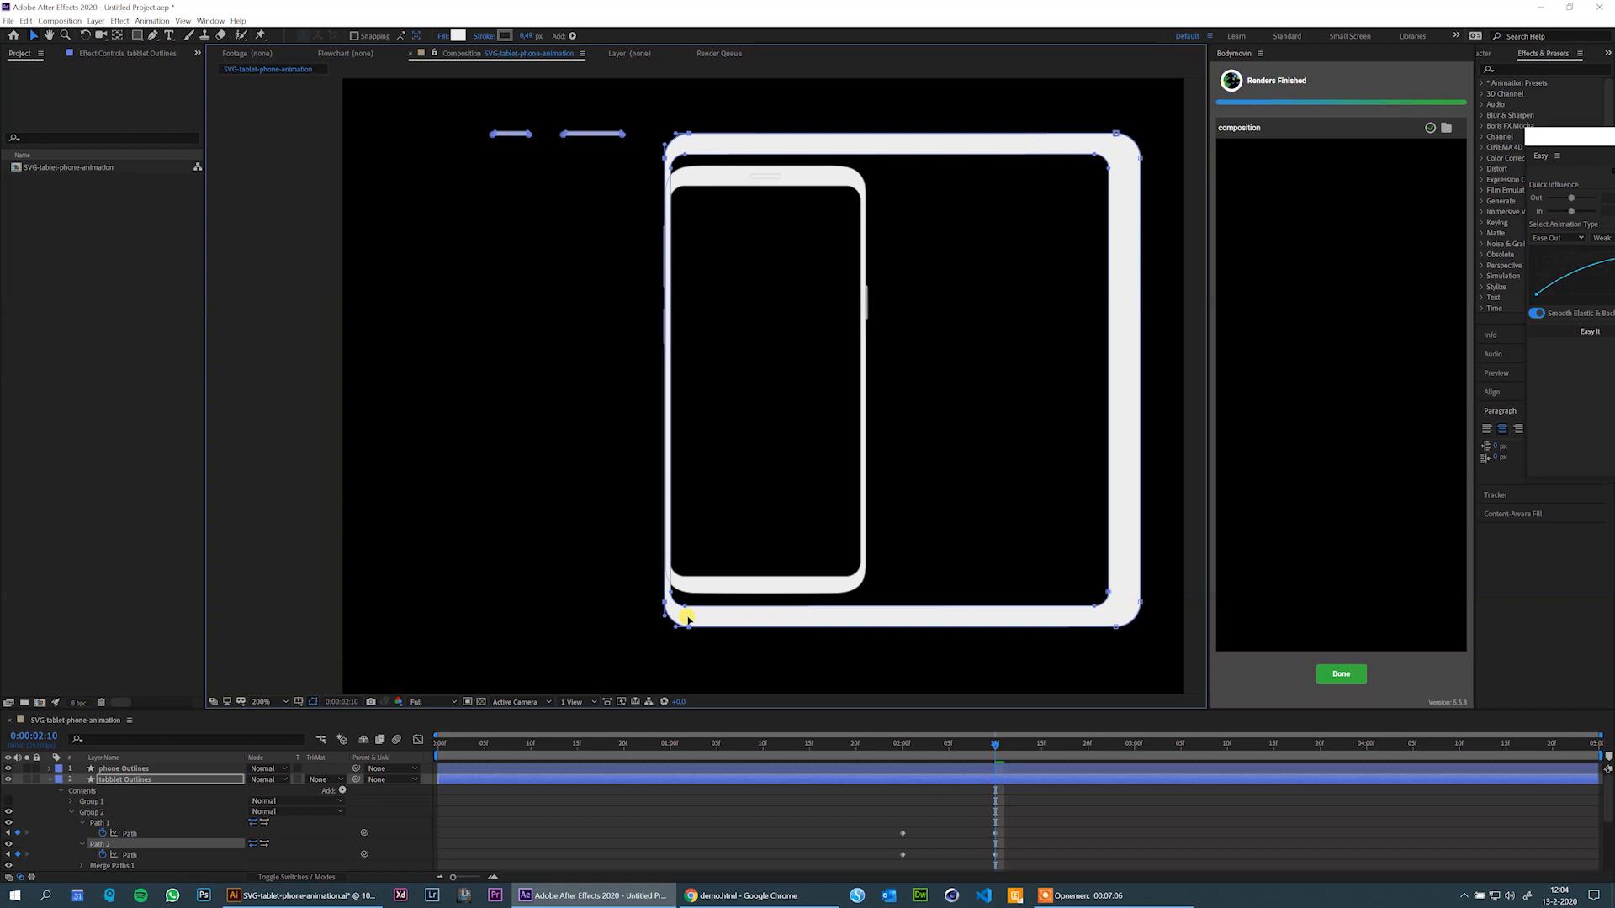
scroll(728, 450, "up", 2)
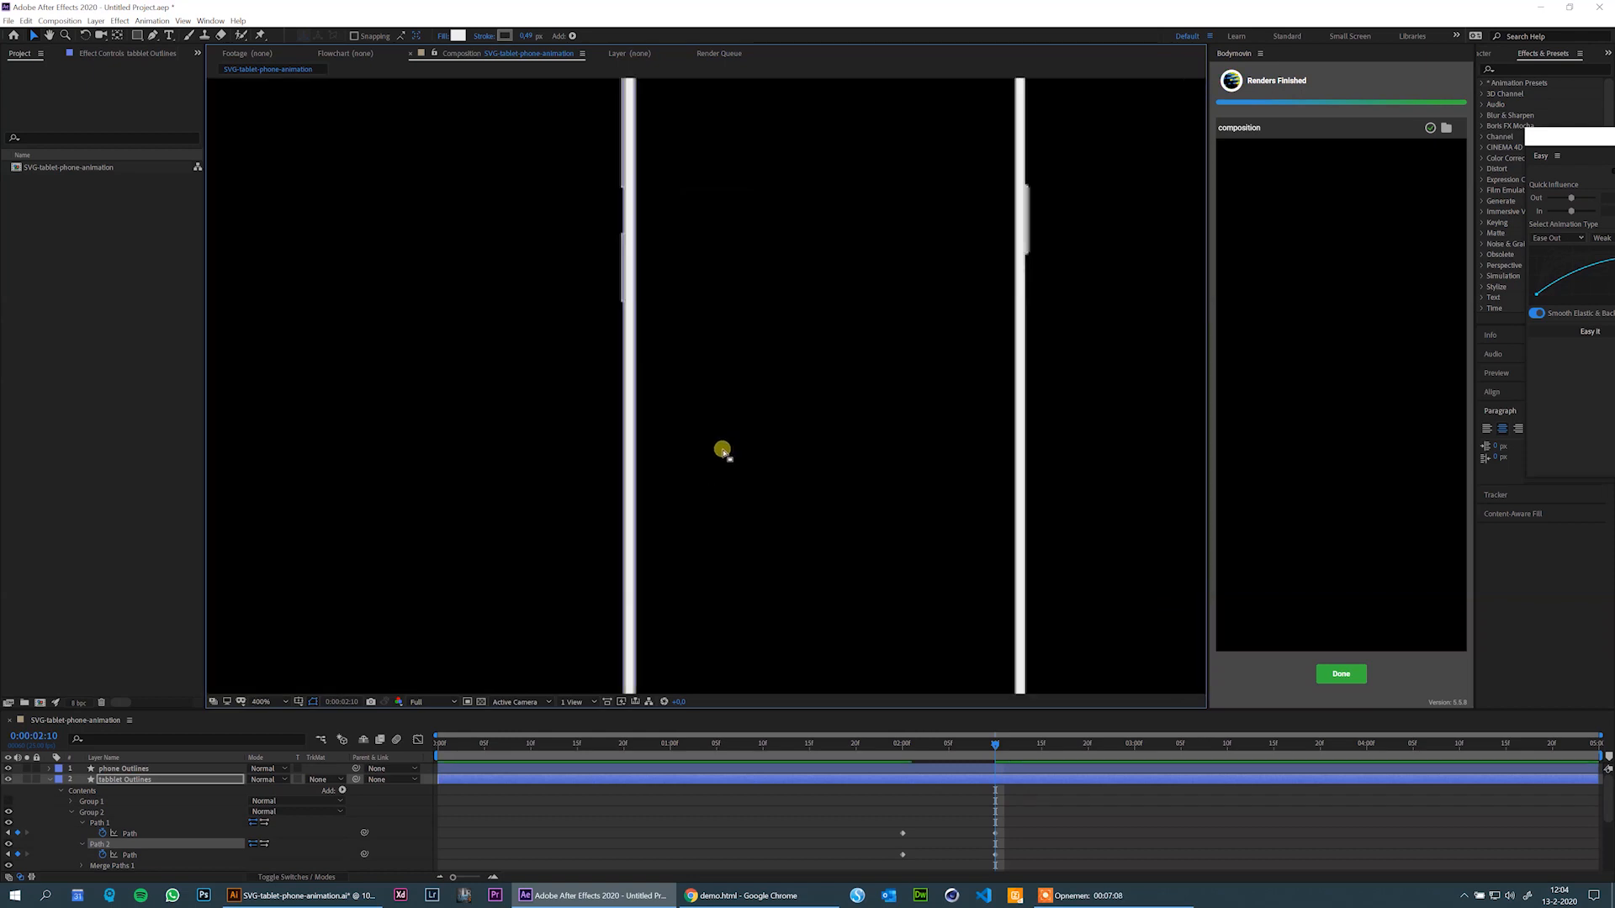
scroll(722, 450, "up", 1)
scroll(620, 440, "down", 1)
scroll(618, 440, "up", 1)
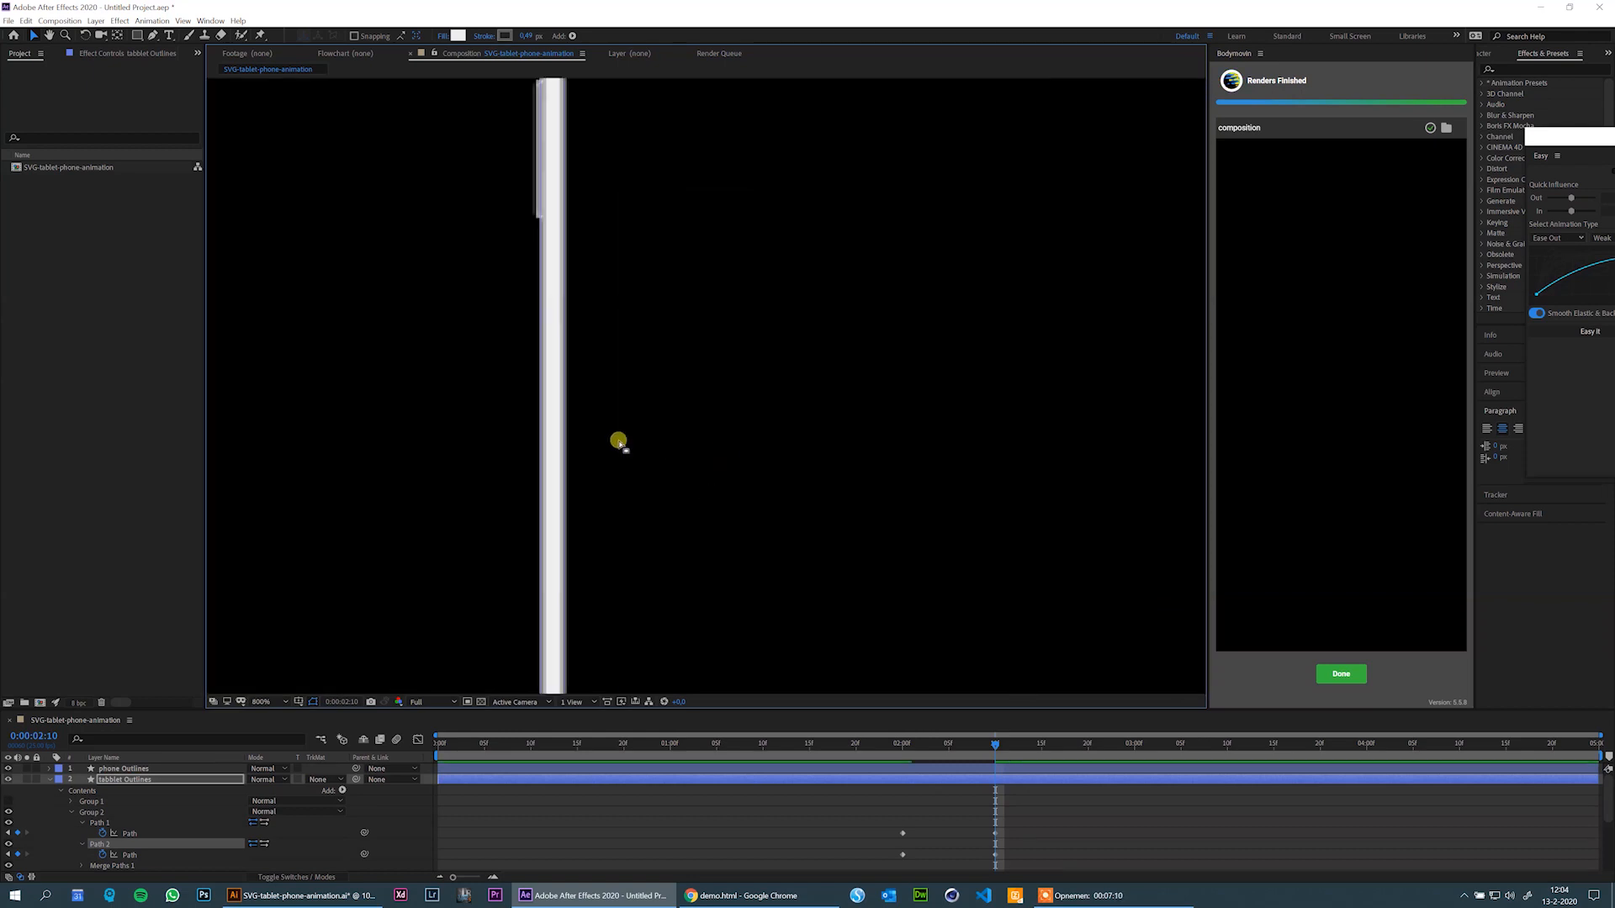
scroll(618, 440, "down", 2)
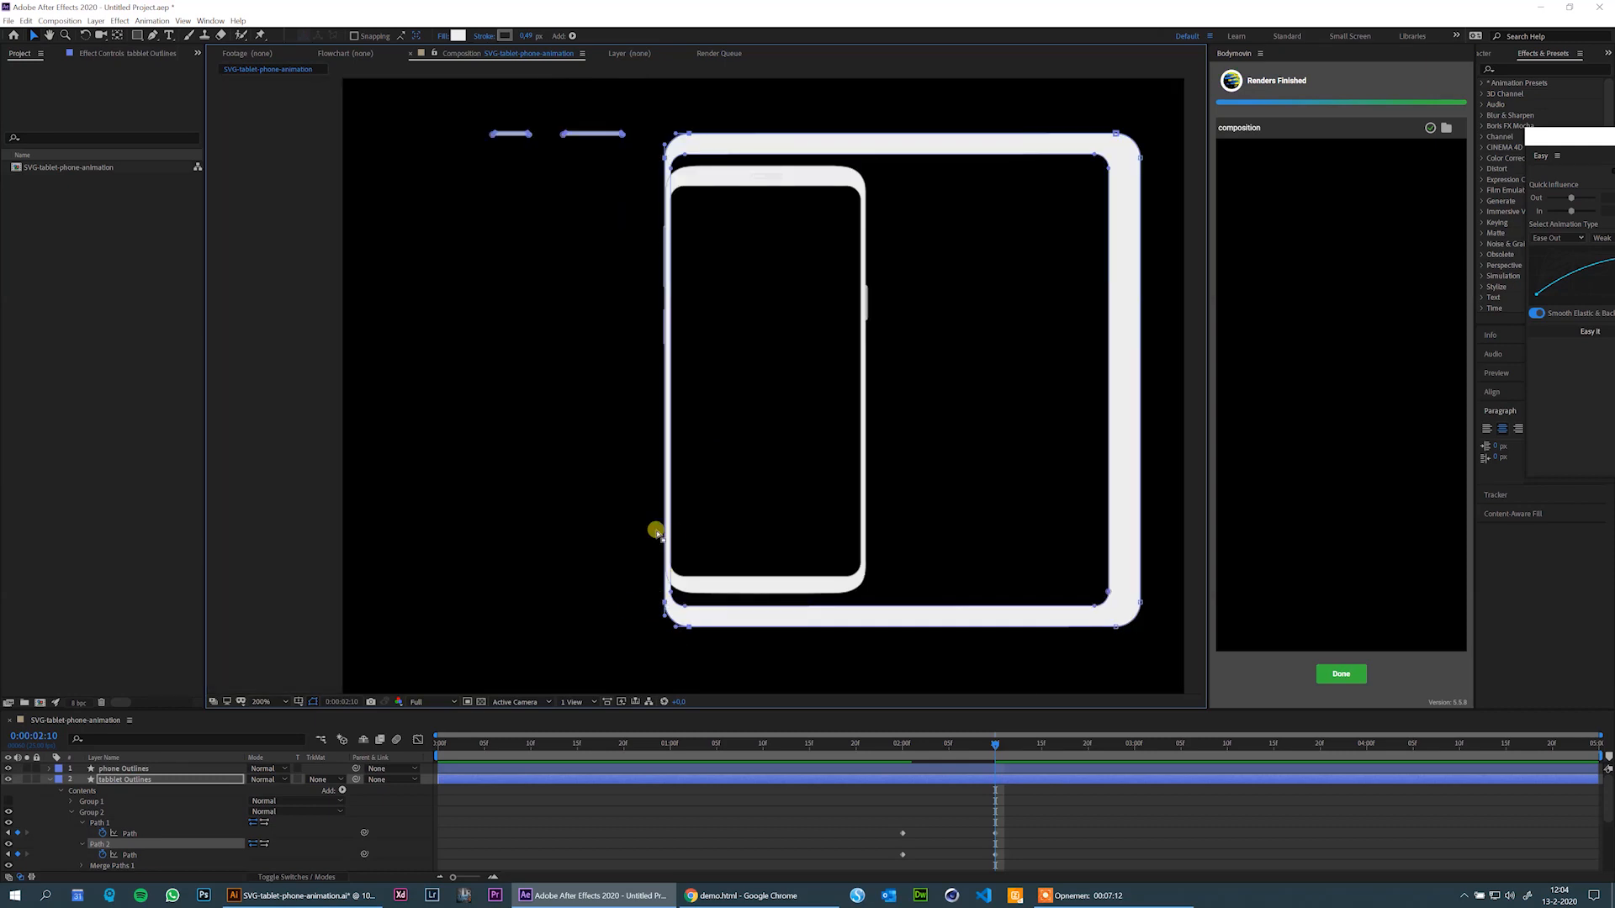
Move the tablet's right inner and outer corner points left until they line up with the phone's right side.
left_click_drag(752, 360, 556, 305)
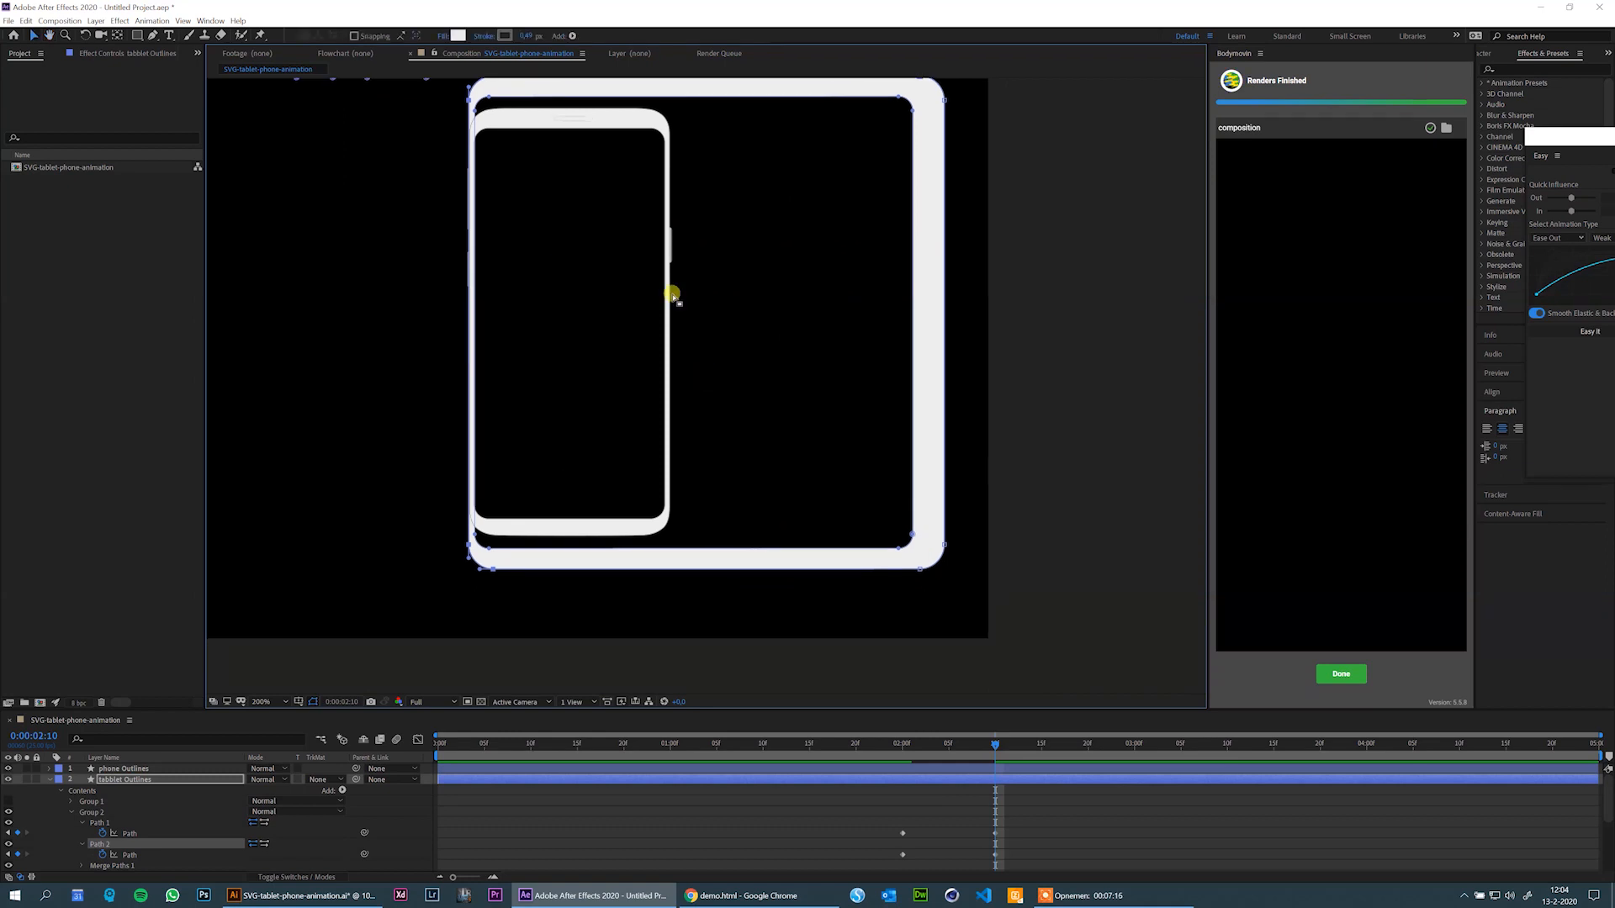
left_click_drag(831, 236, 807, 277)
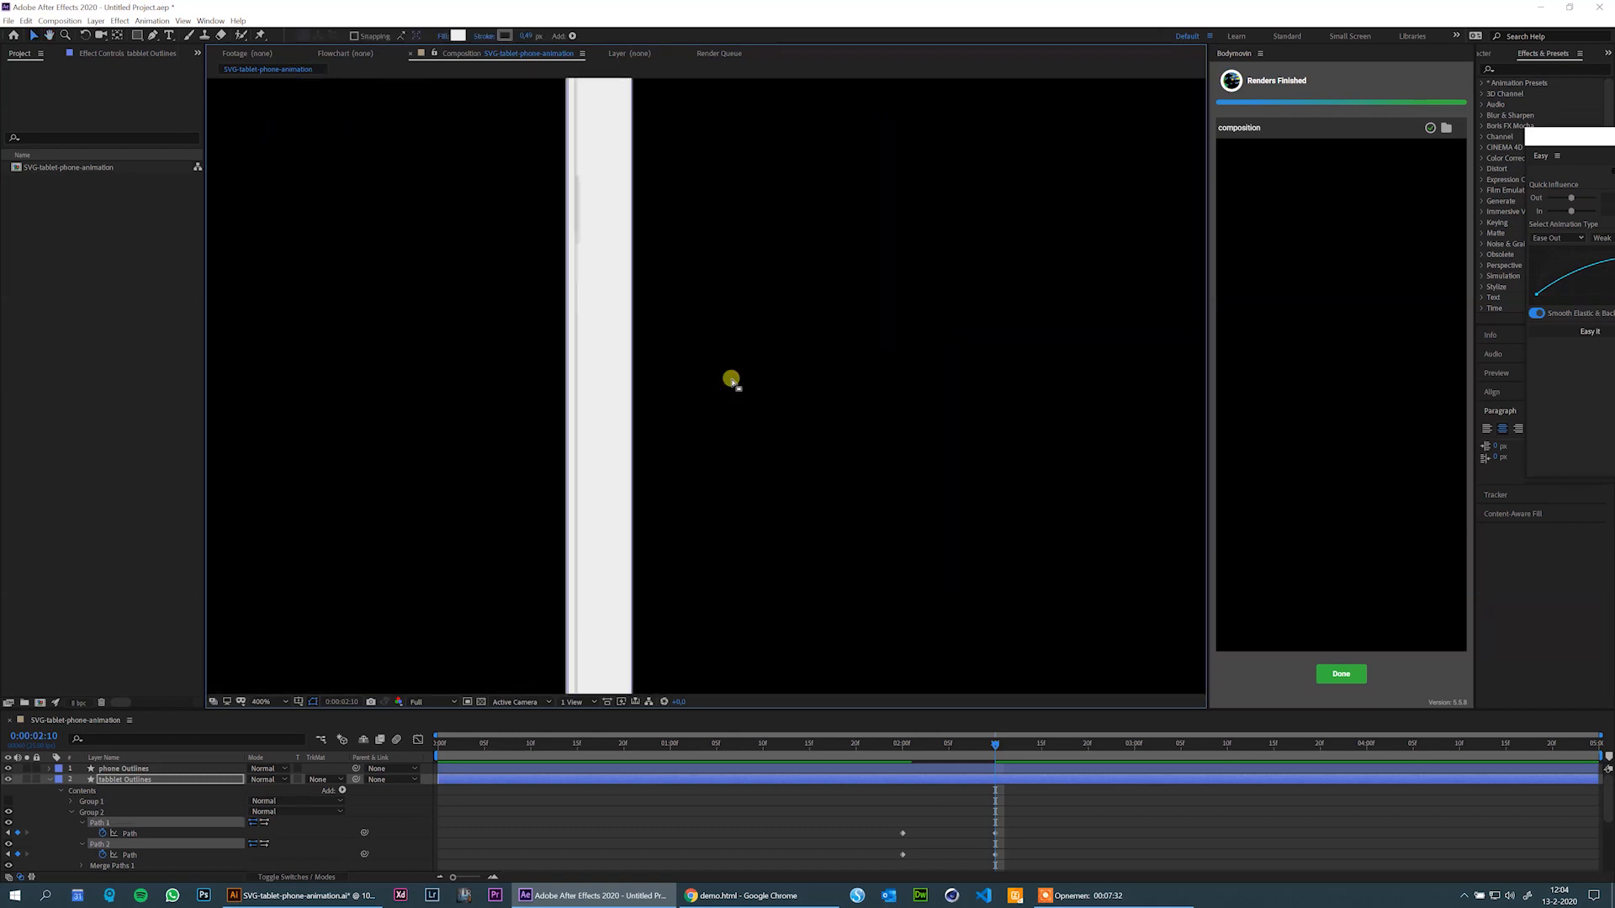
scroll(732, 375, "down", 2)
scroll(707, 336, "up", 1)
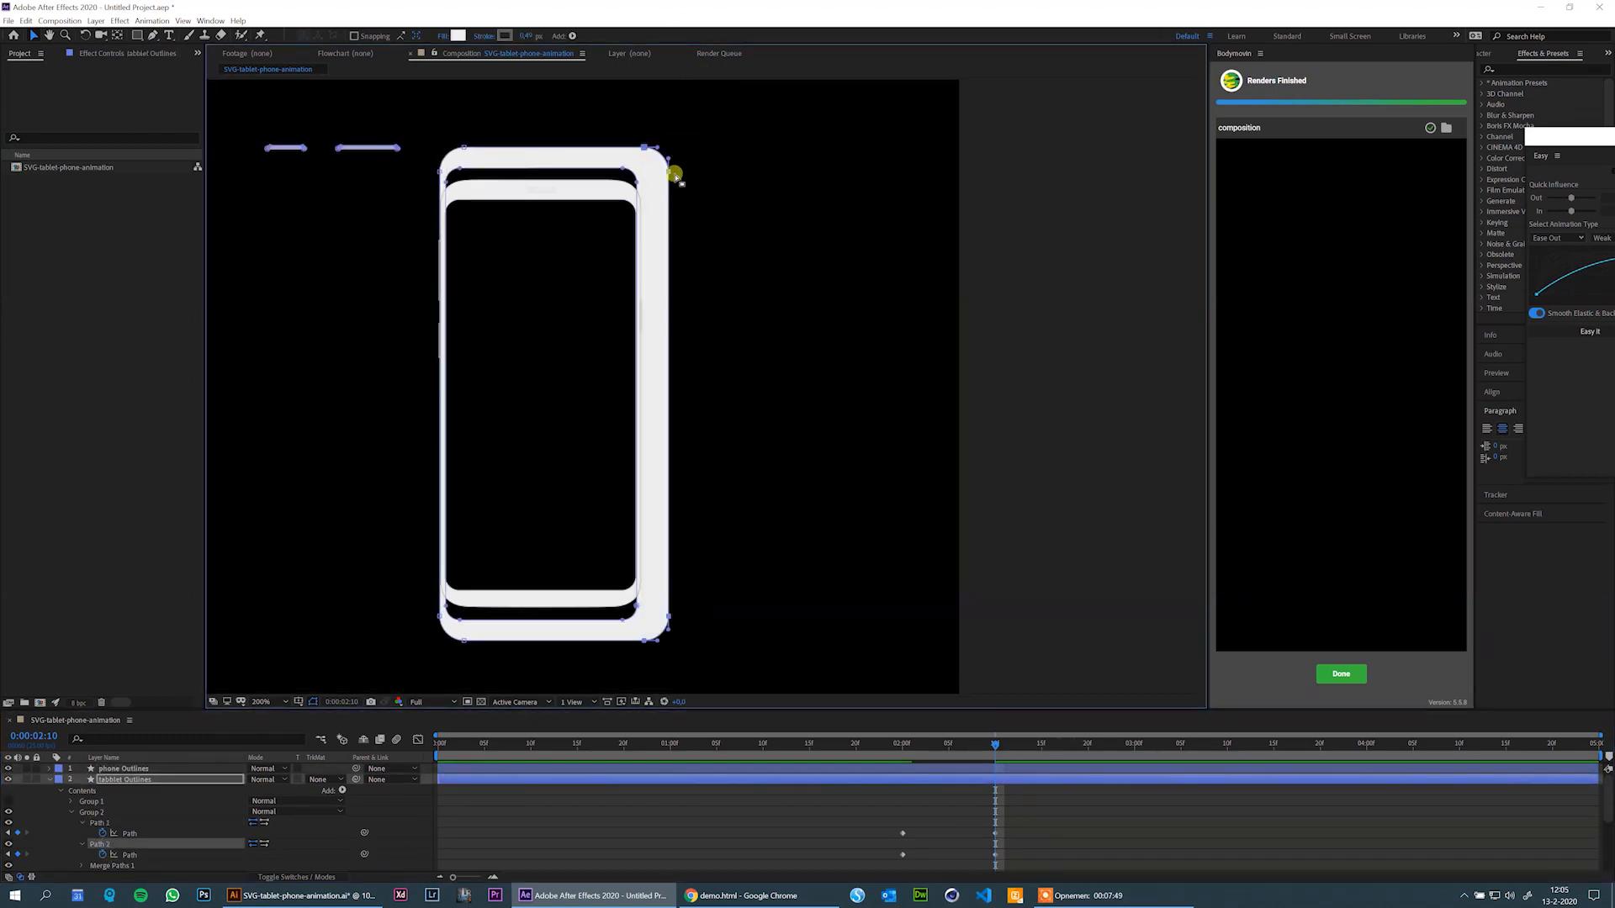
left_click_drag(675, 176, 637, 176)
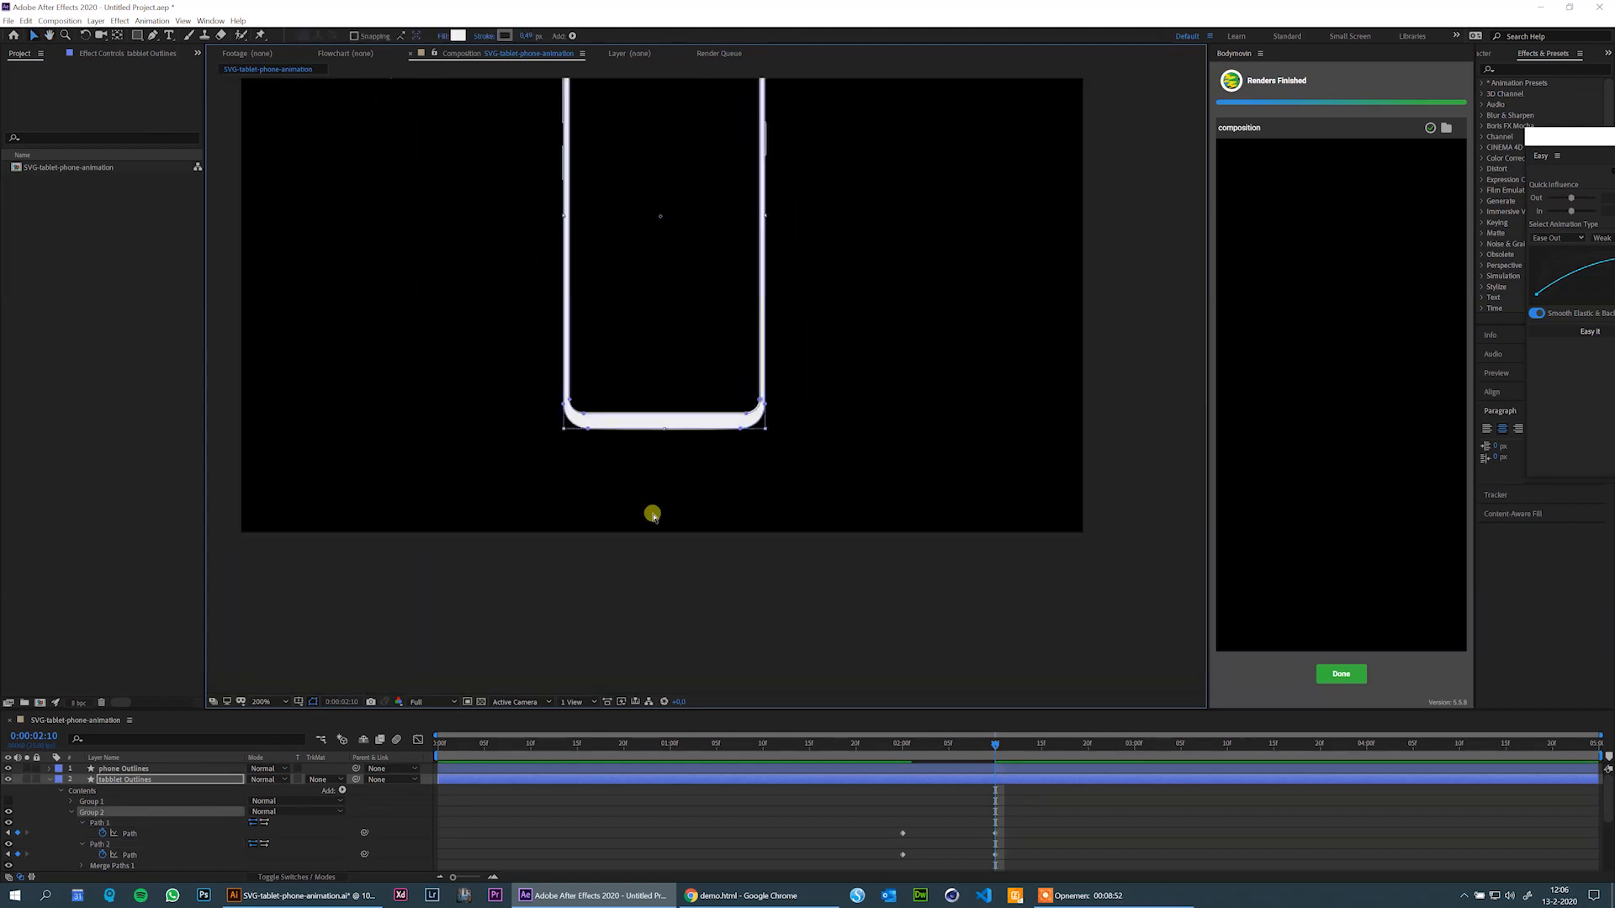
Set the work area from about 0:00:01:05 to 0:00:02:22 around the path keyframes and preview the tablet-to-phone morph.
scroll(653, 515, "down", 4)
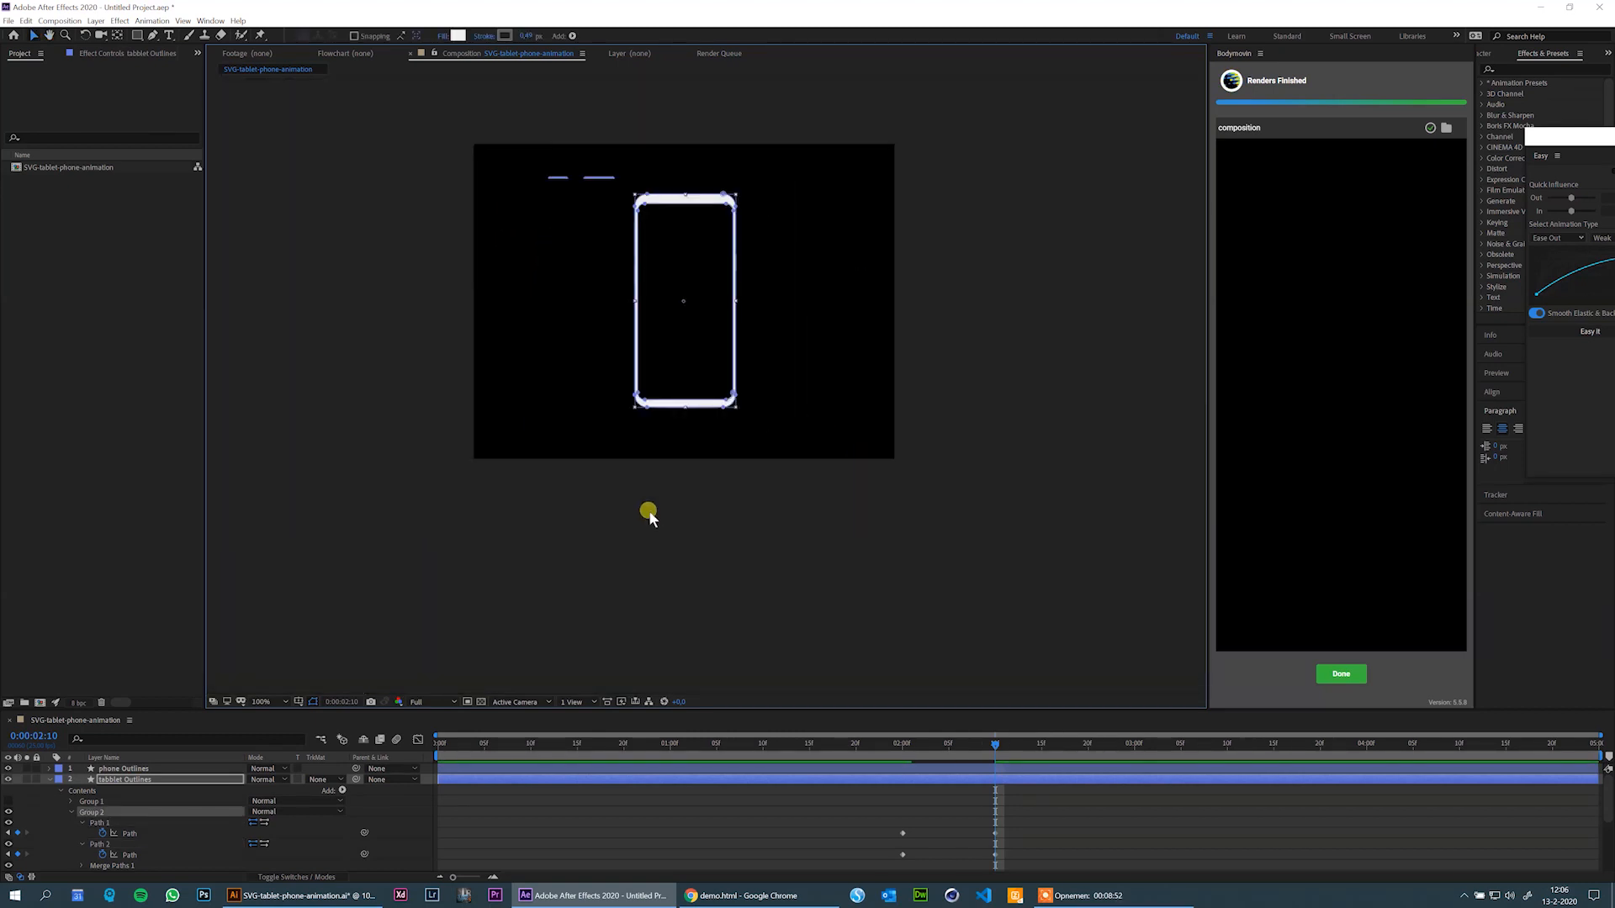
scroll(746, 464, "up", 2)
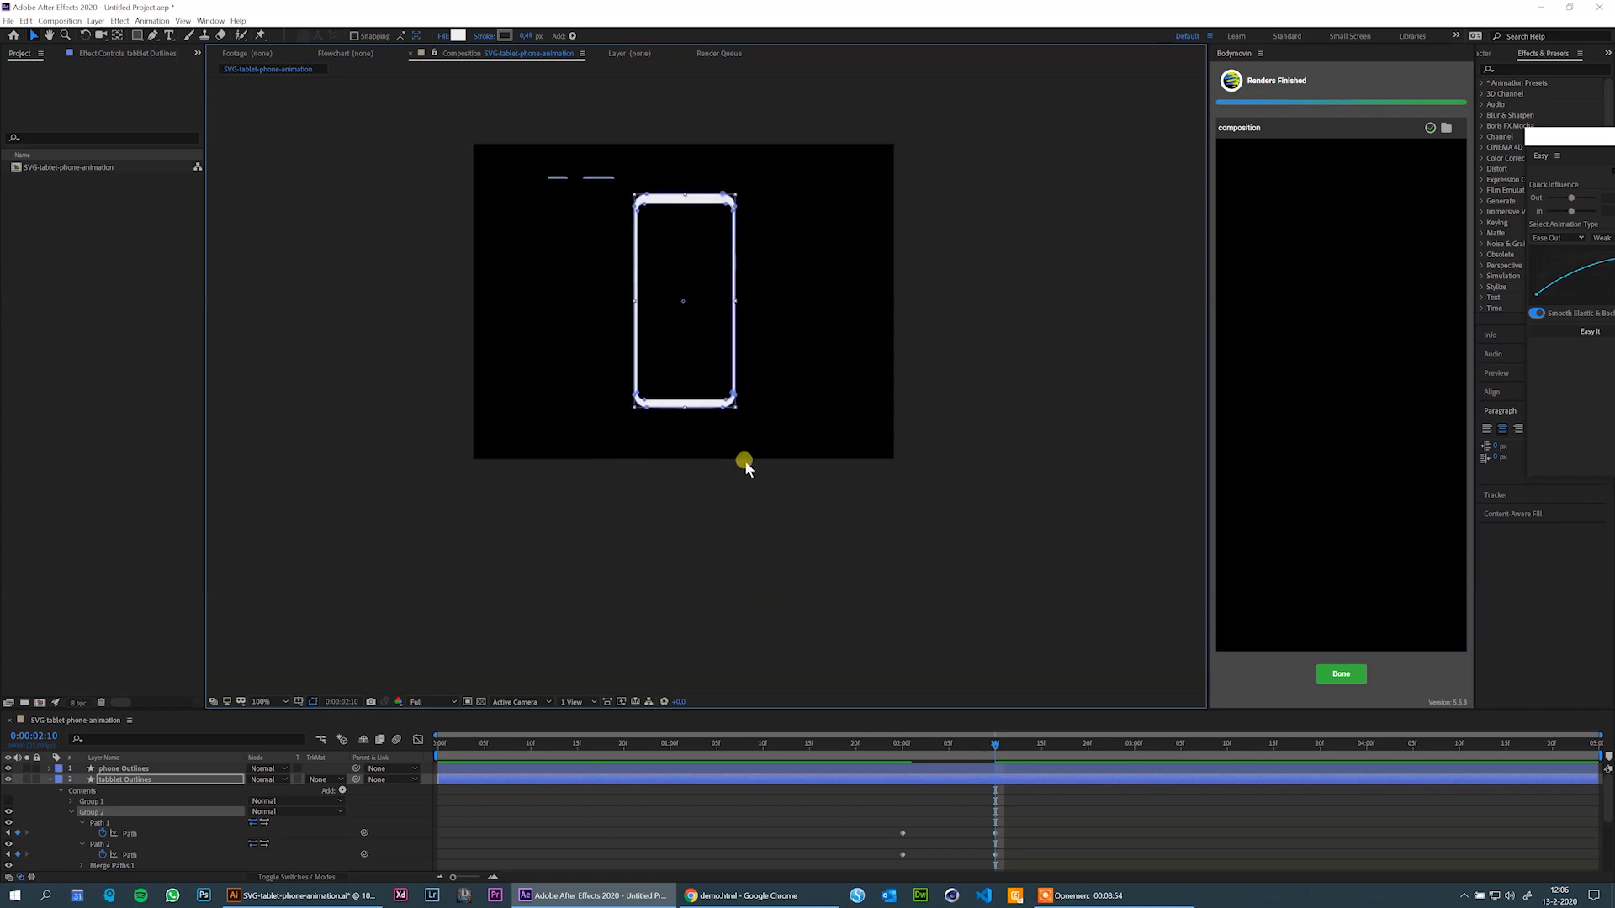
left_click_drag(548, 422, 595, 497)
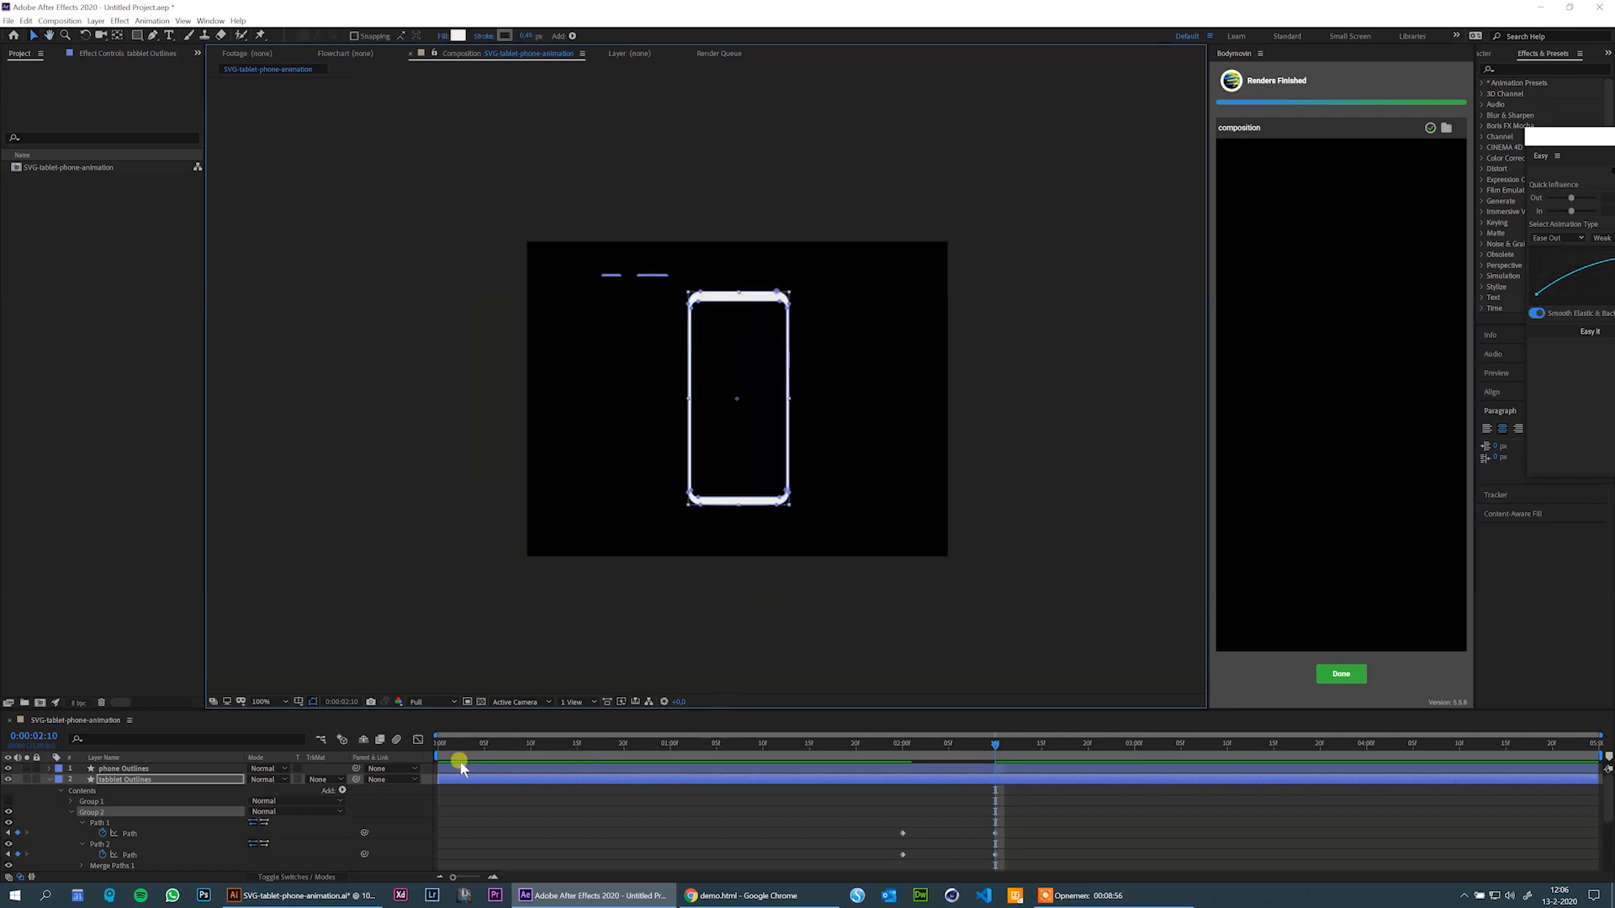
left_click_drag(437, 756, 872, 771)
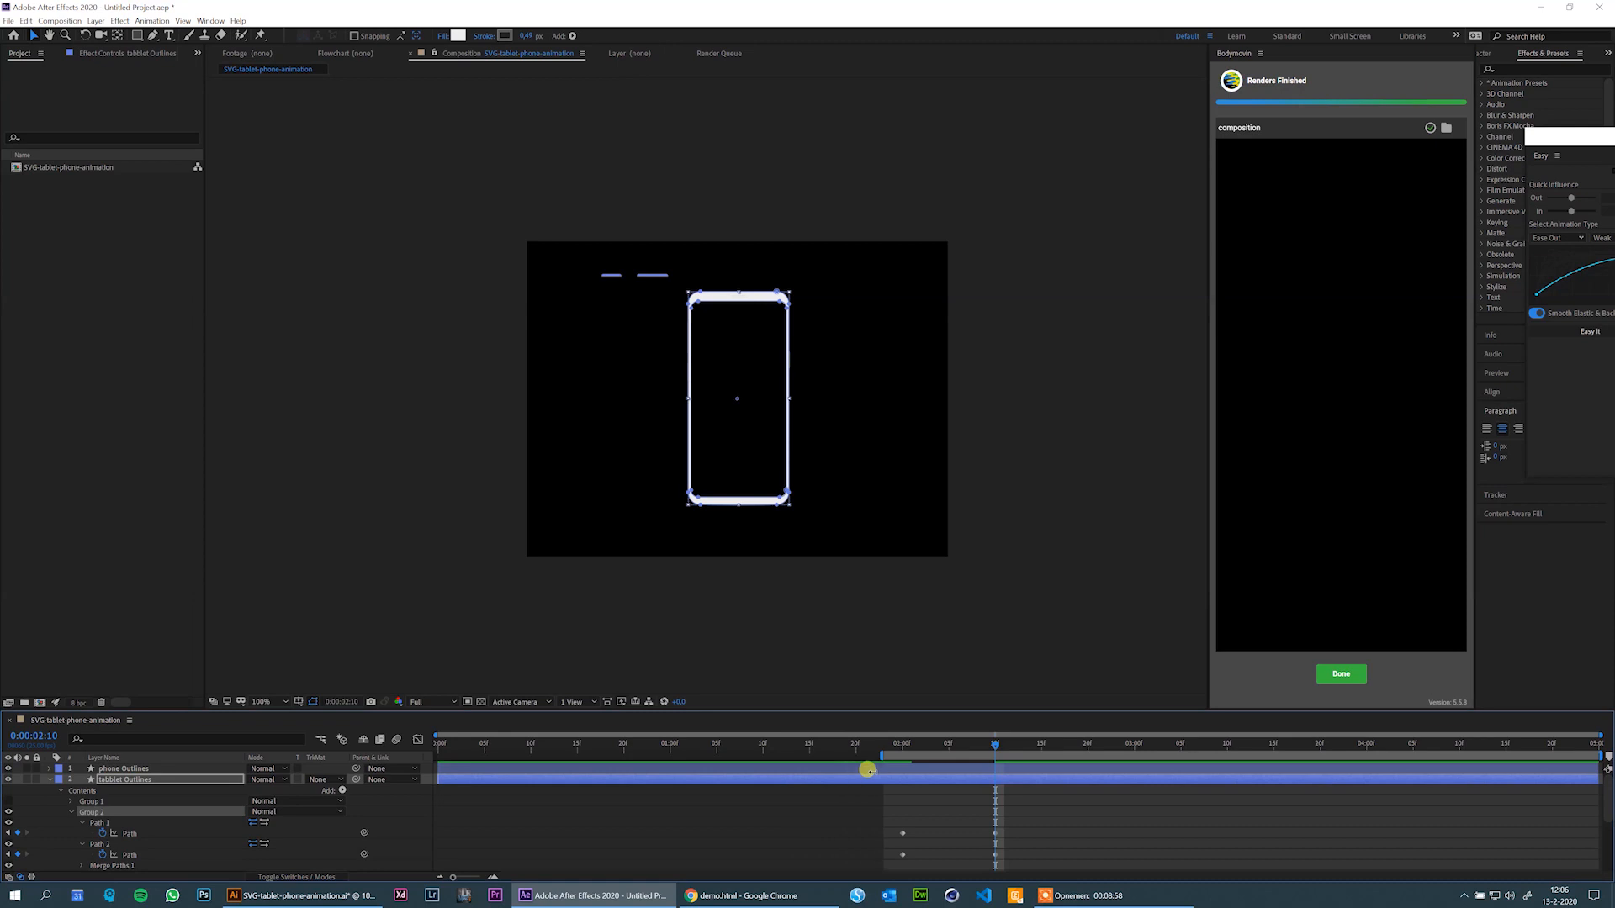
key("space")
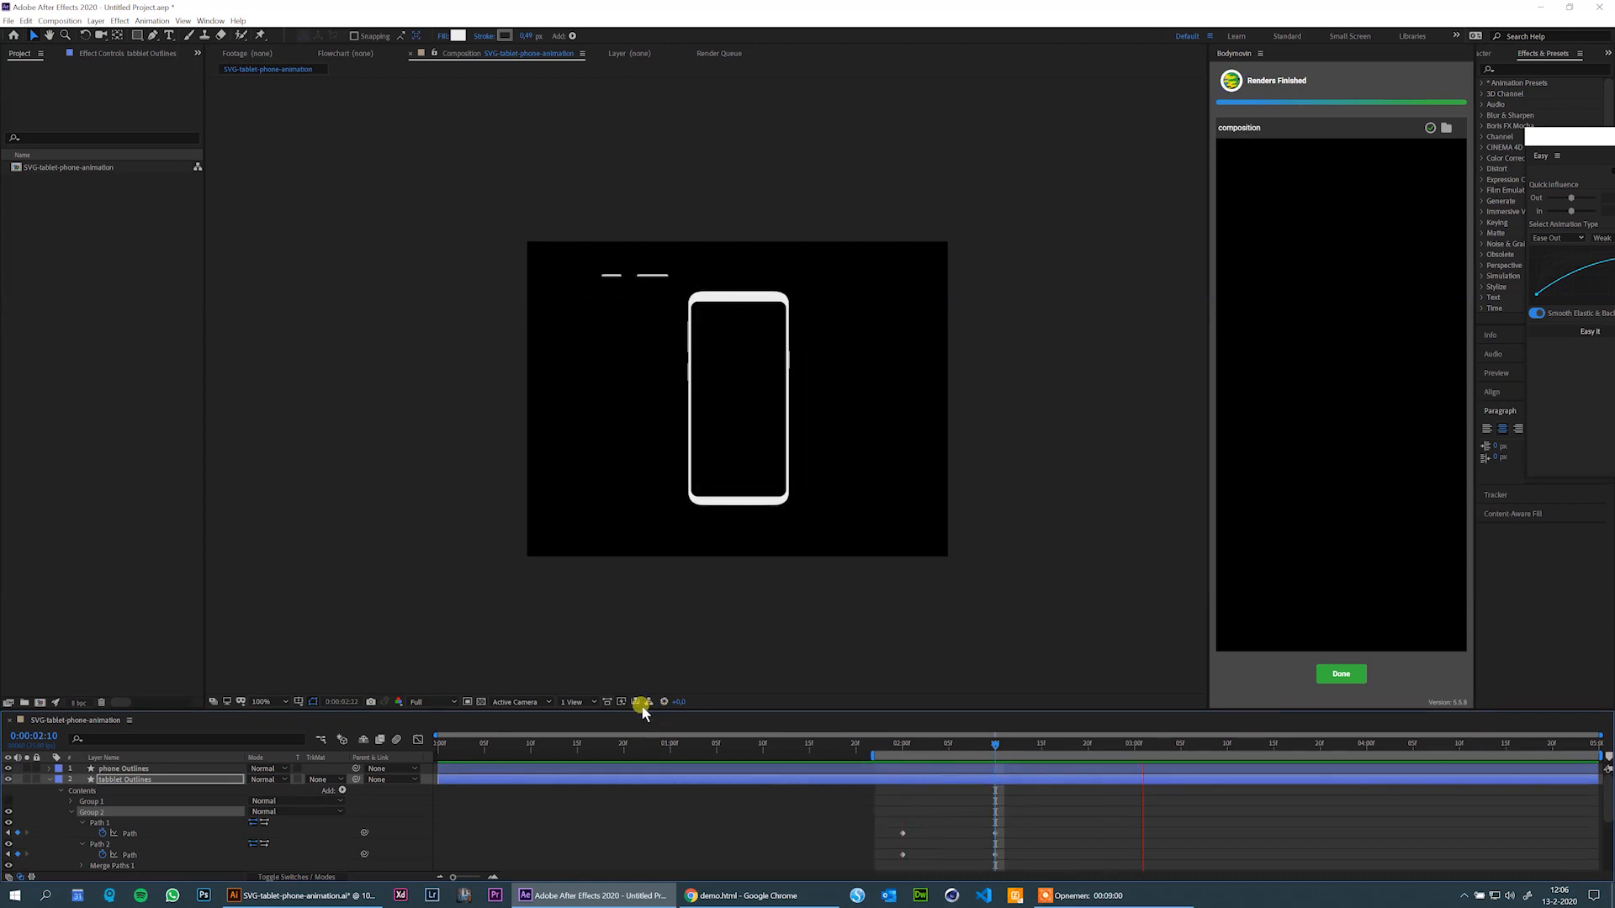
key("space")
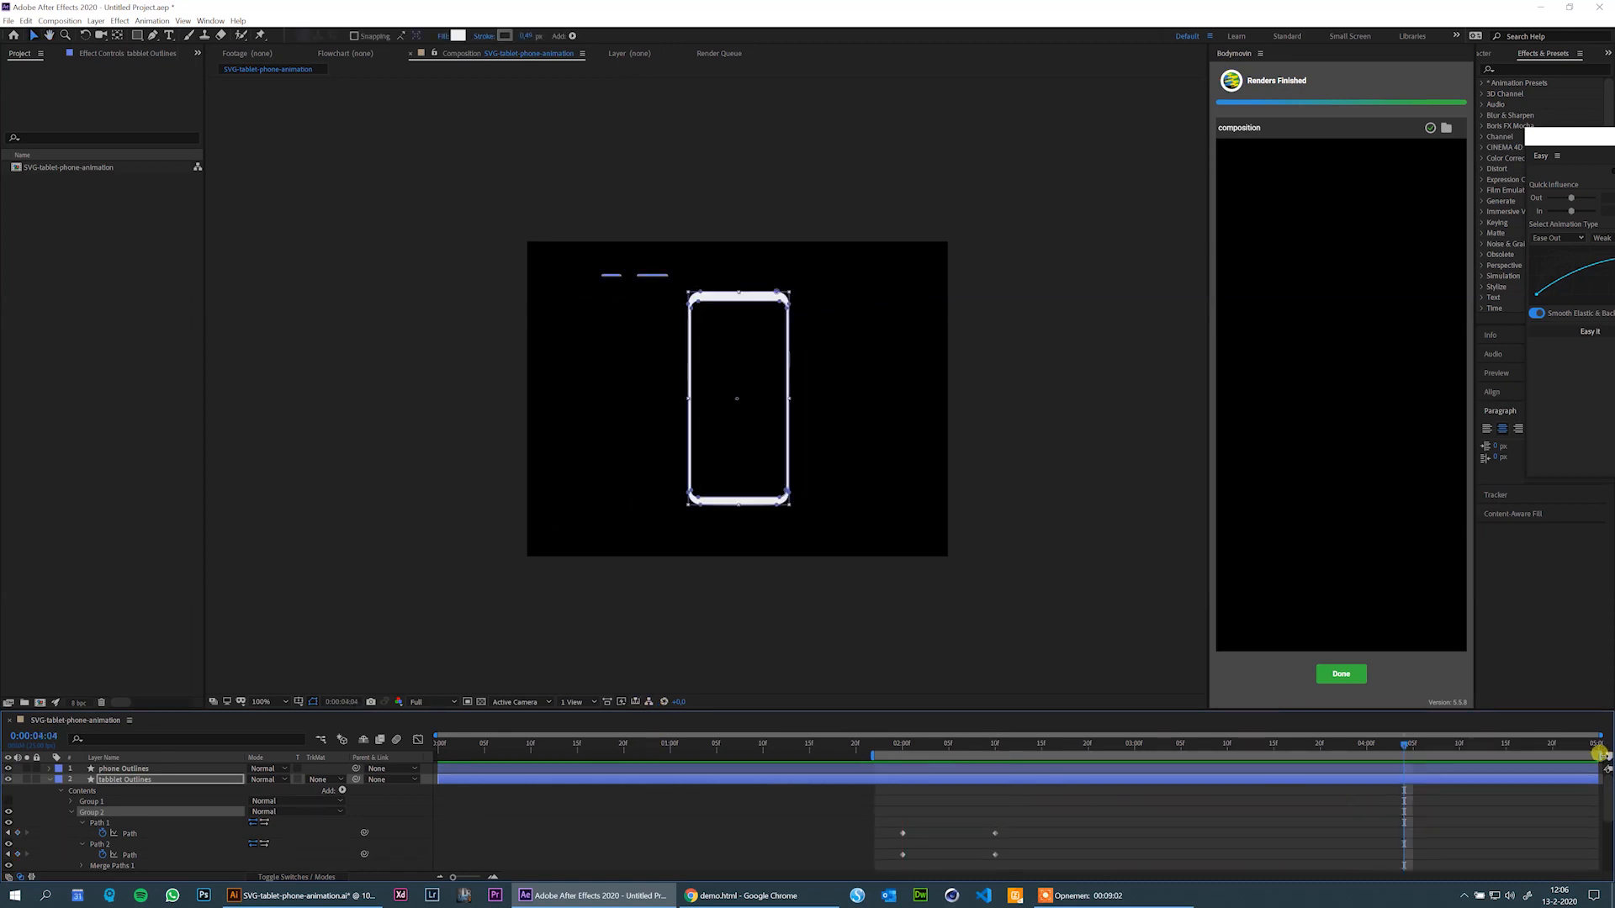
left_click_drag(1386, 749, 1107, 753)
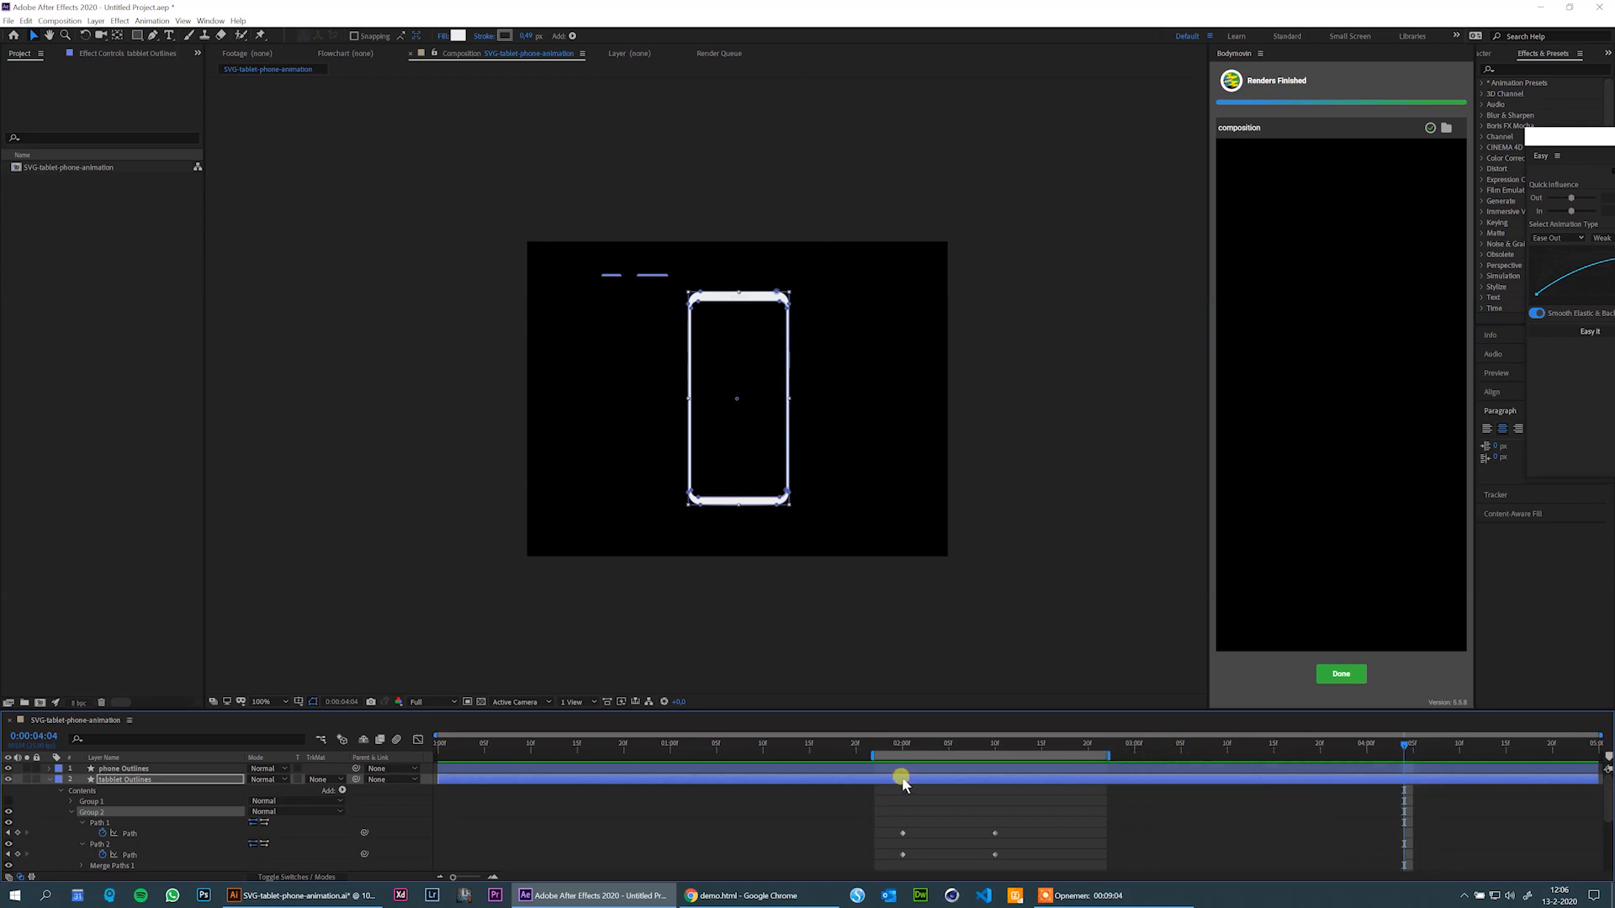
left_click_drag(866, 751, 714, 755)
left_click(728, 786)
key("space")
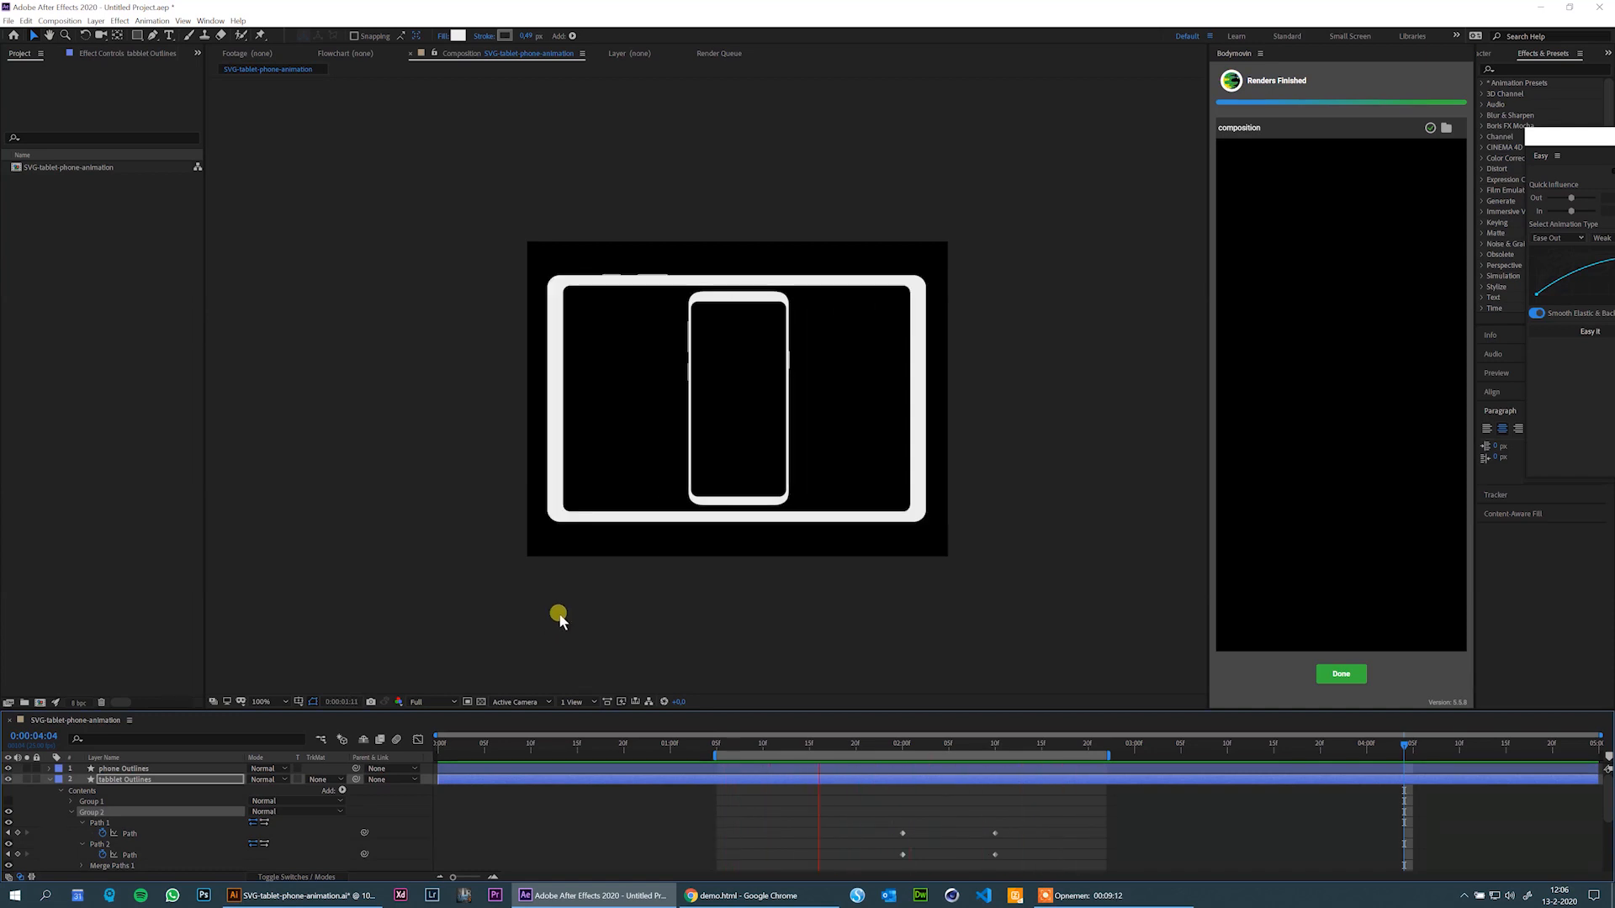
key("space")
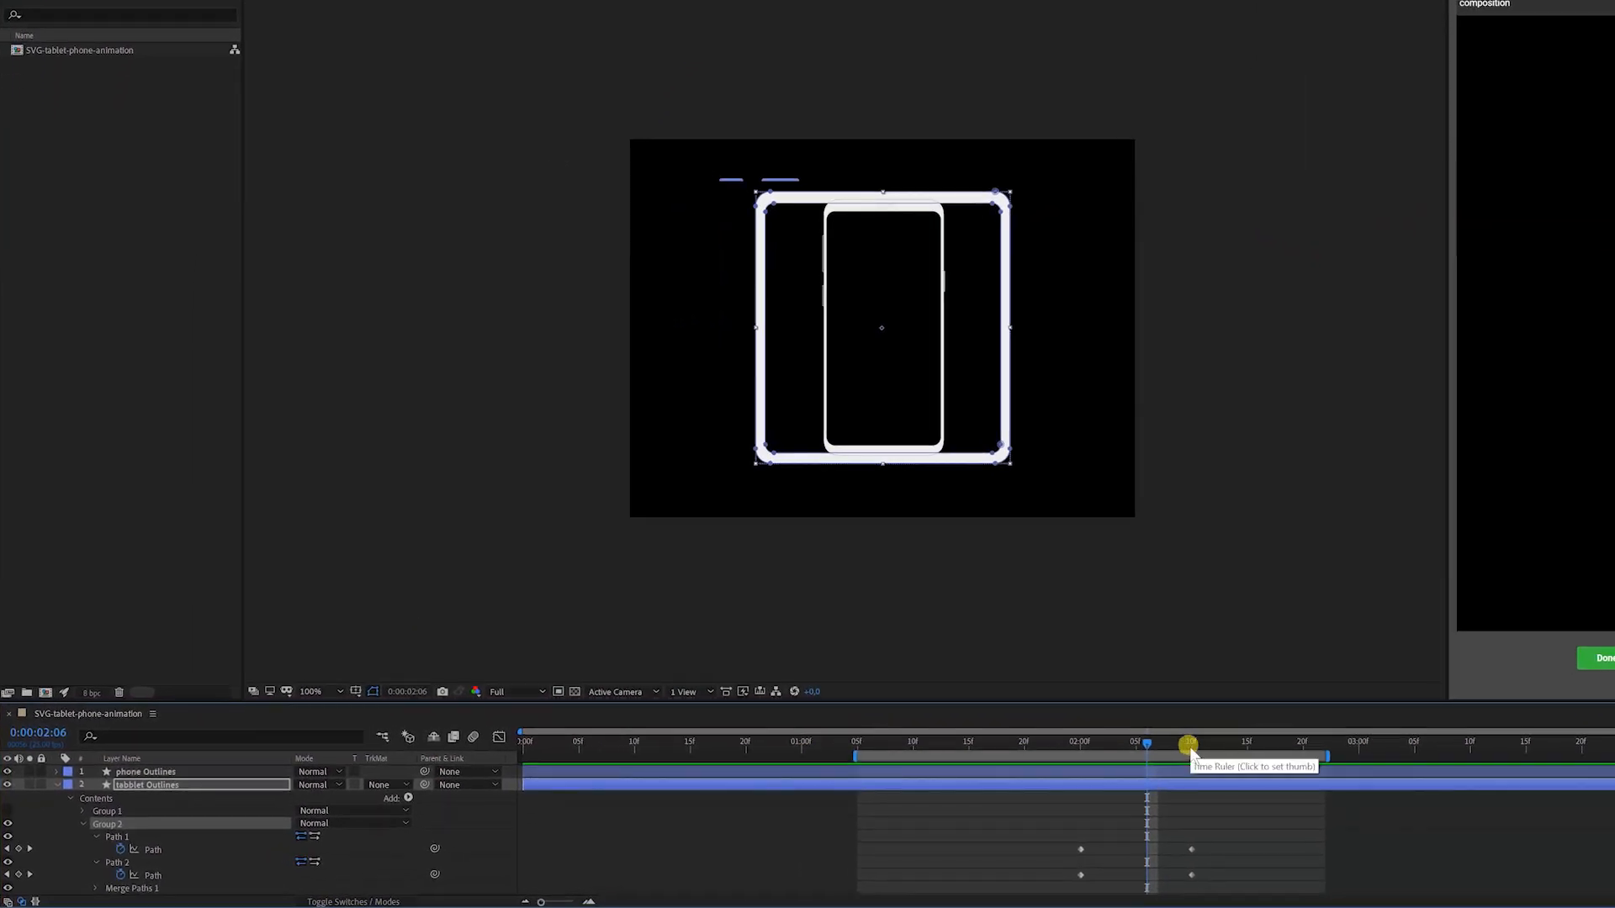
Make Group 1 visible again and add a 100% Opacity keyframe to its transform at 0:00:02:10.
left_click(1191, 744)
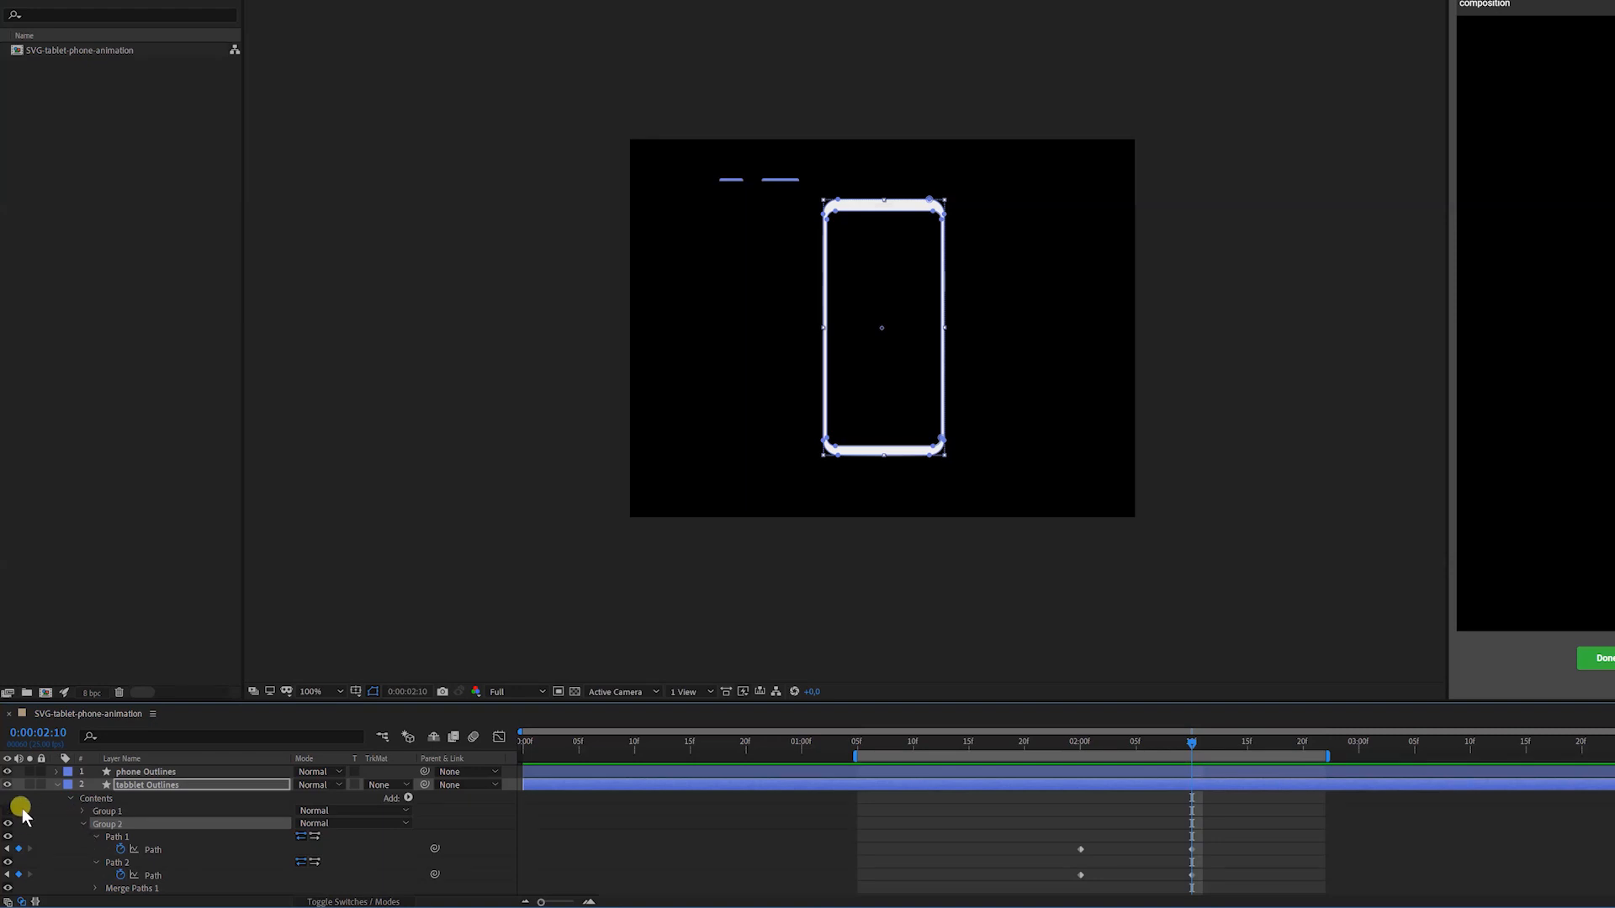
left_click(99, 811)
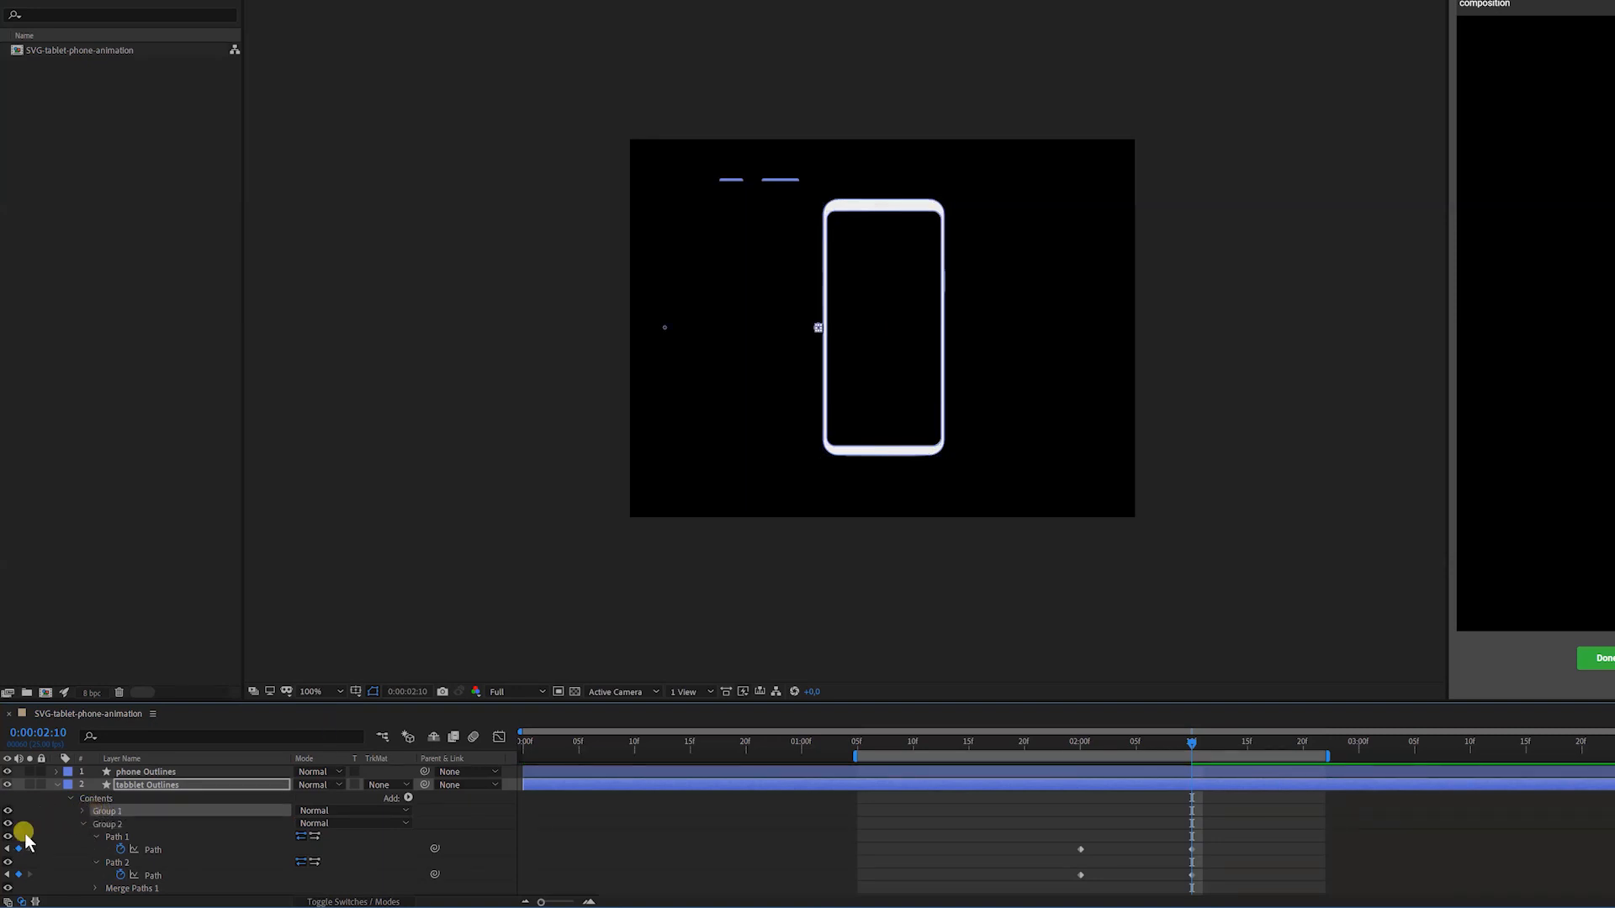
left_click(83, 812)
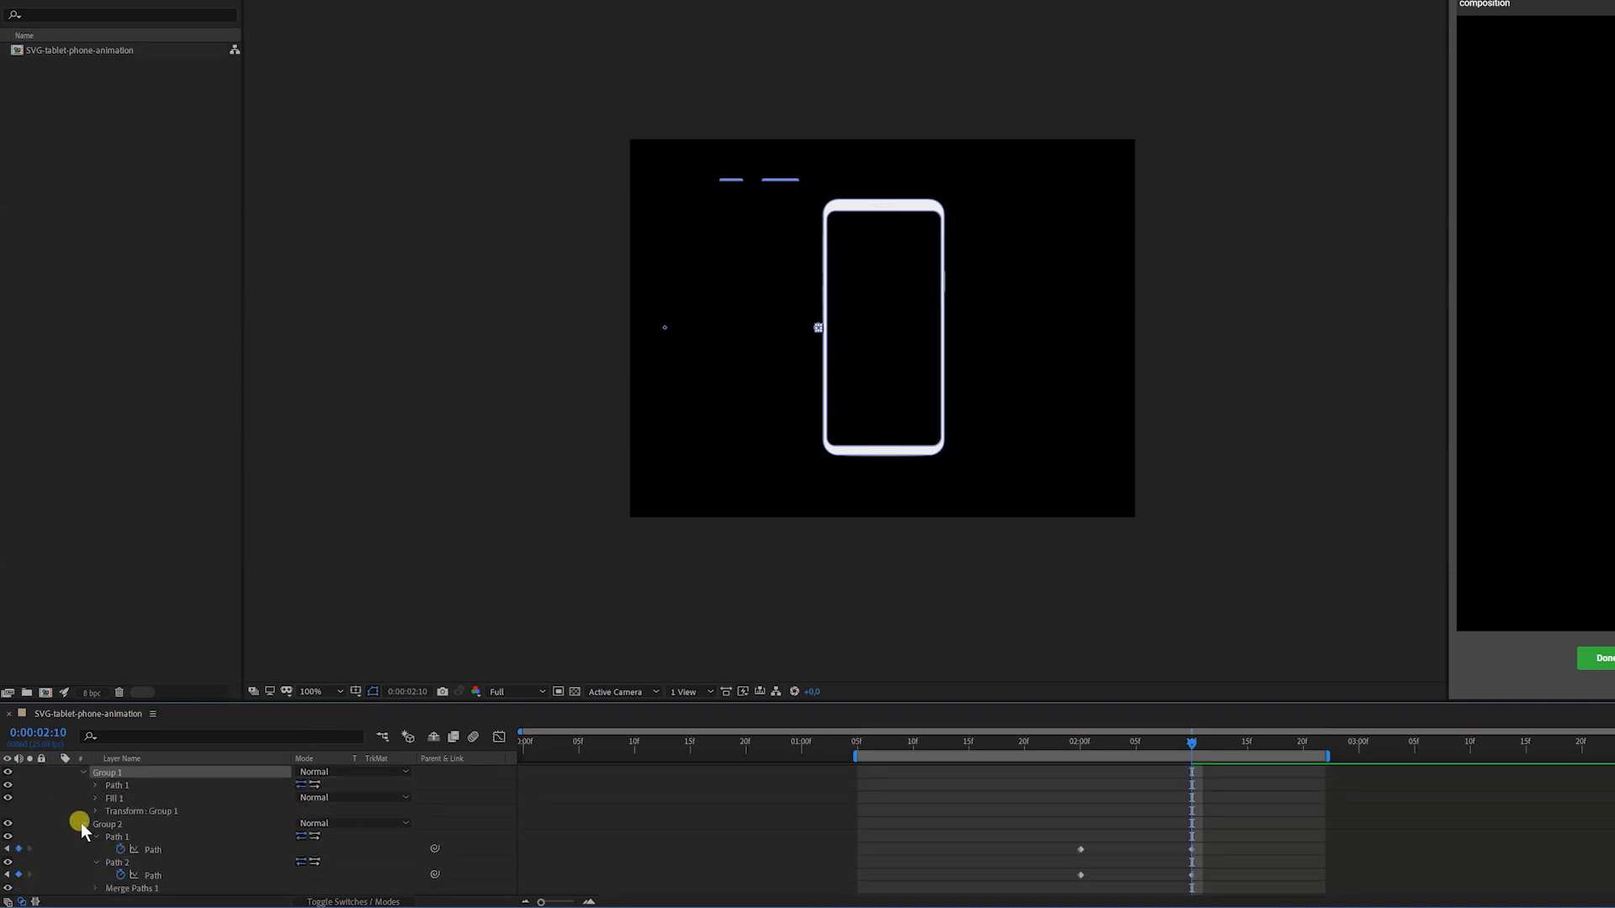
left_click(83, 822)
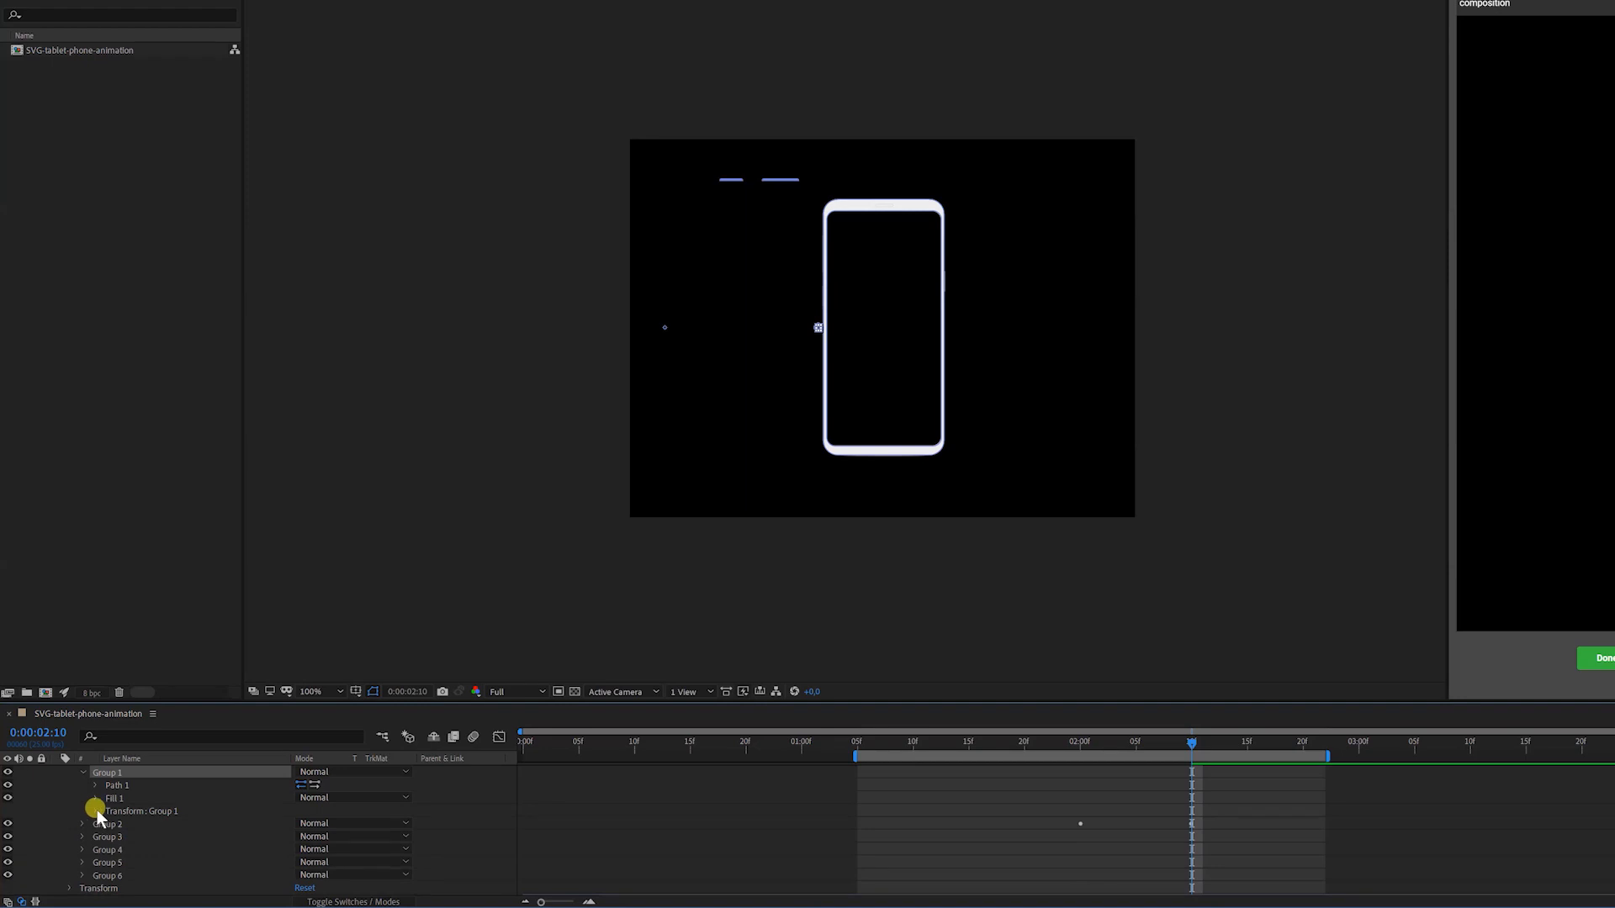
left_click(95, 811)
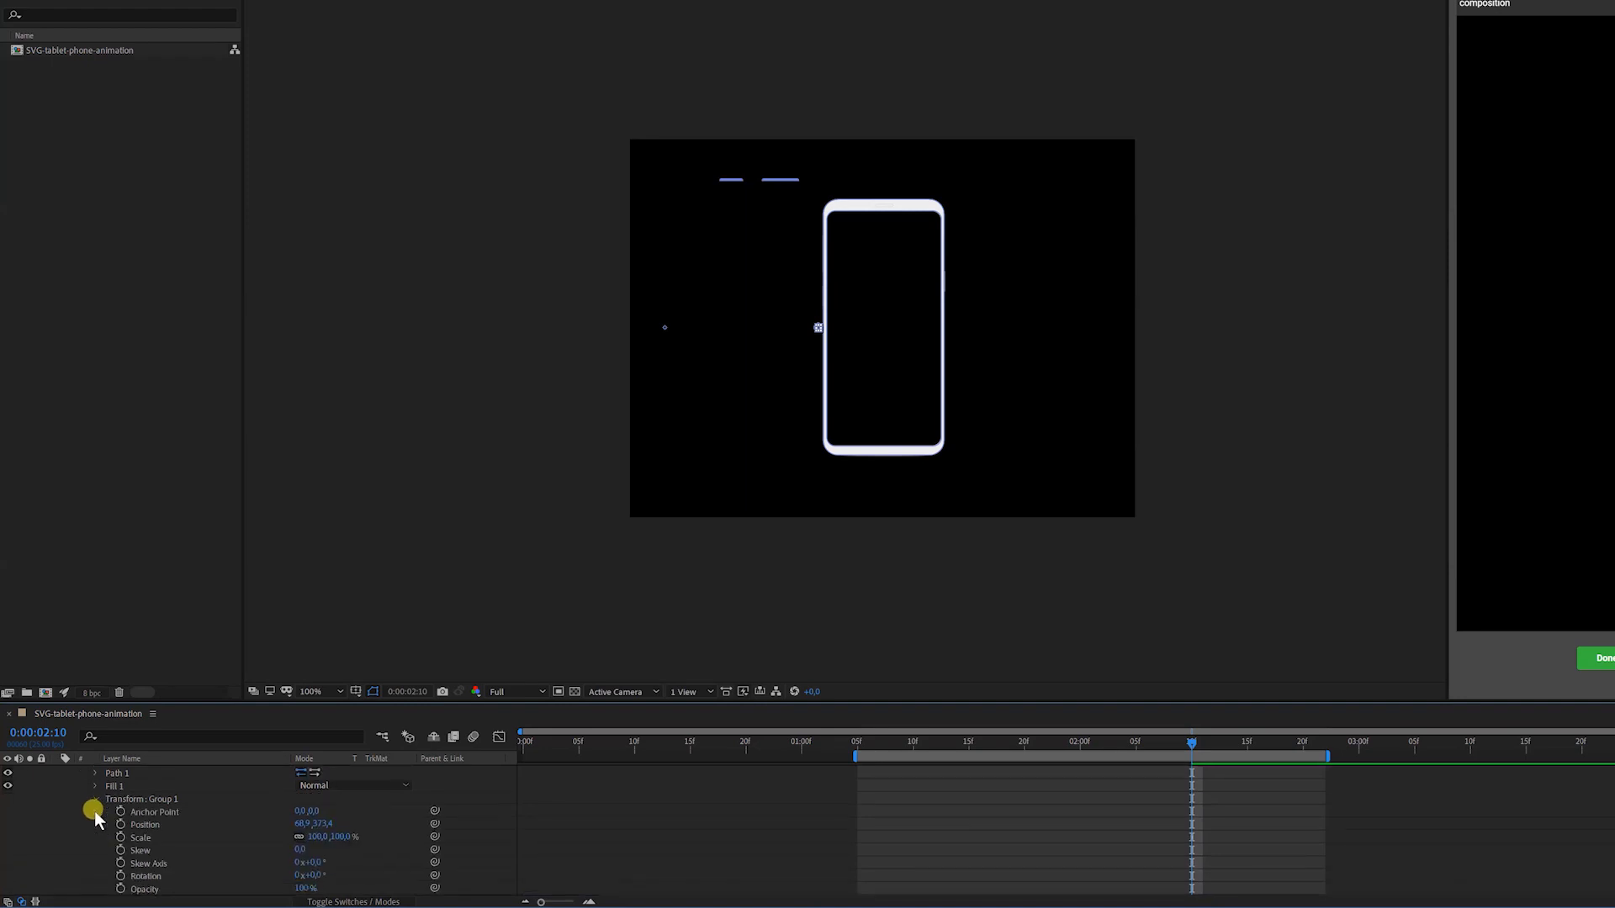
left_click(121, 888)
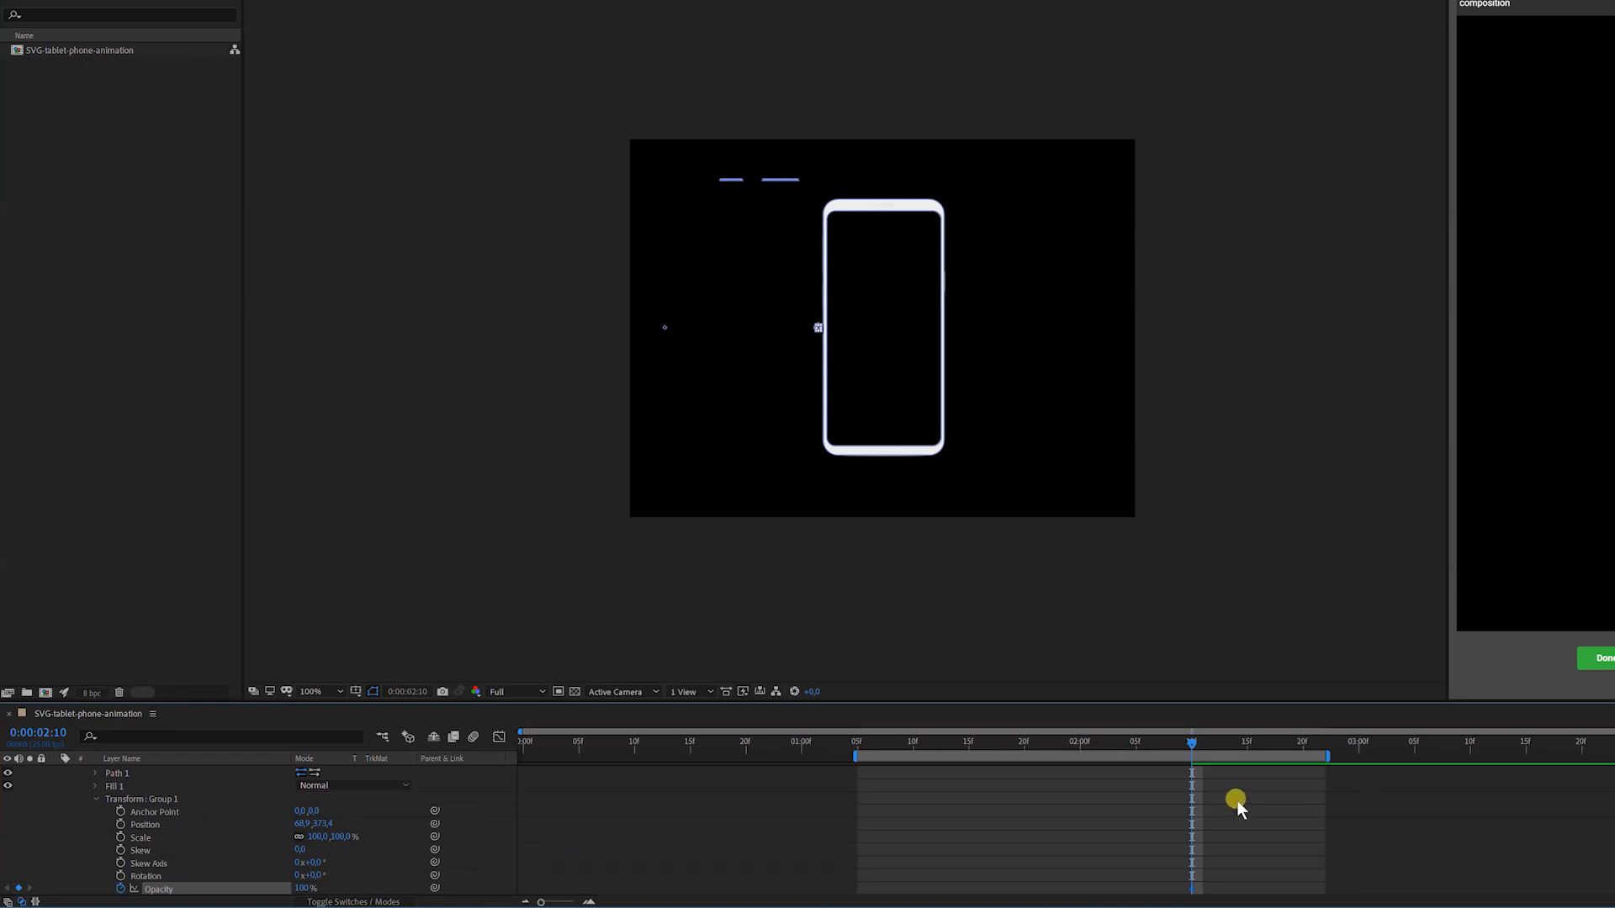
Set Group 1's Opacity to 0% at 0:00:02:11 and collapse the group's properties.
key("Page_Down")
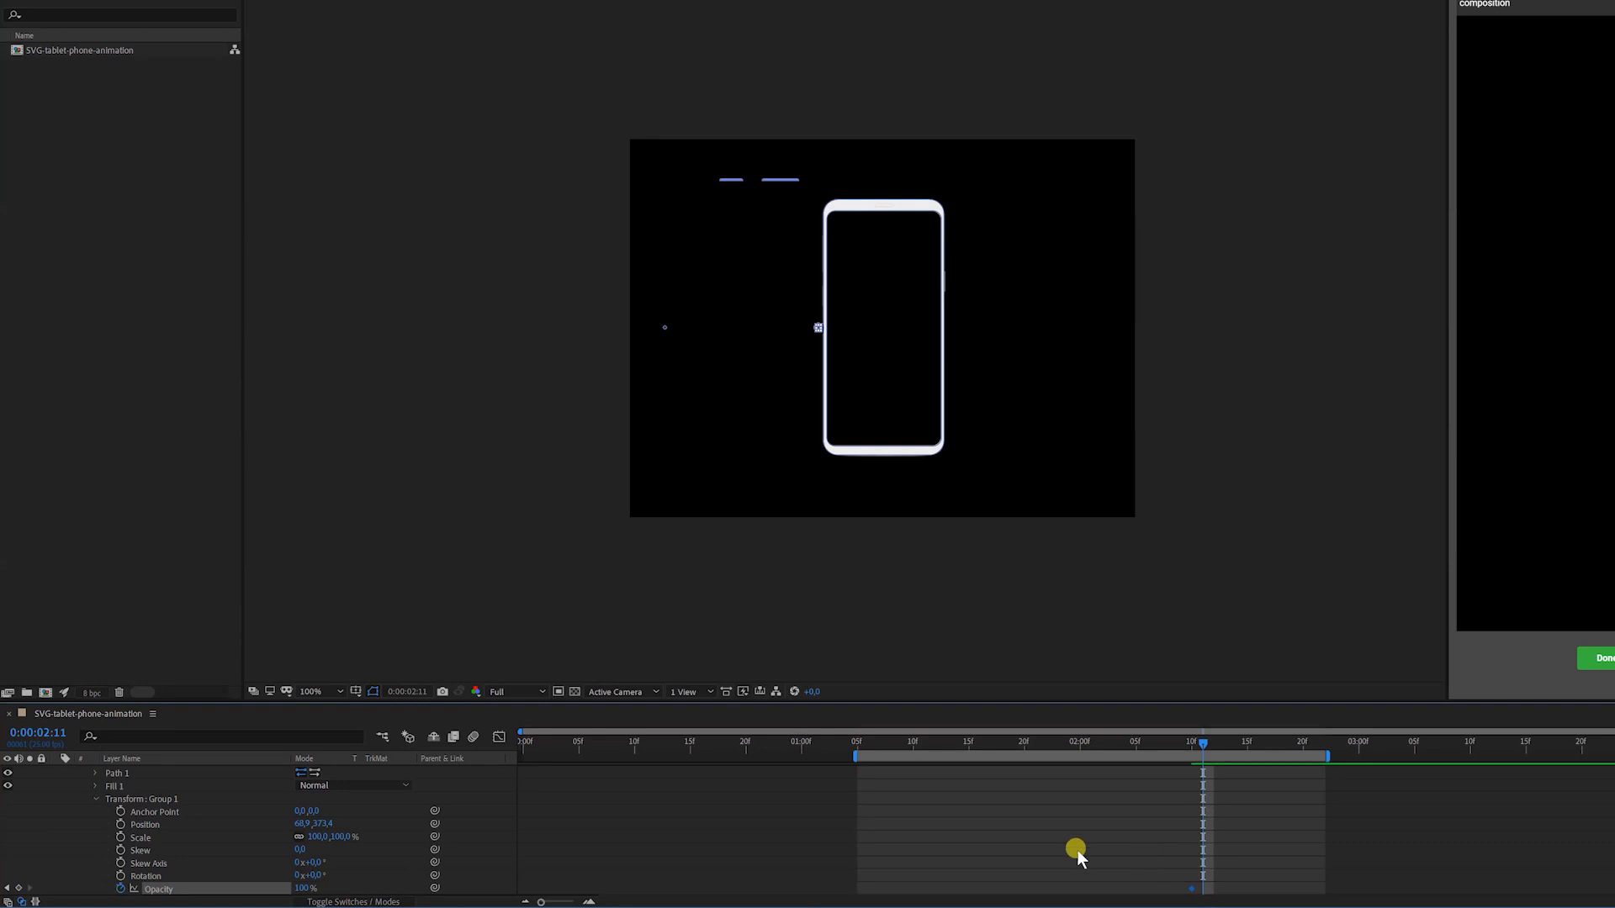
left_click_drag(1095, 686, 1094, 603)
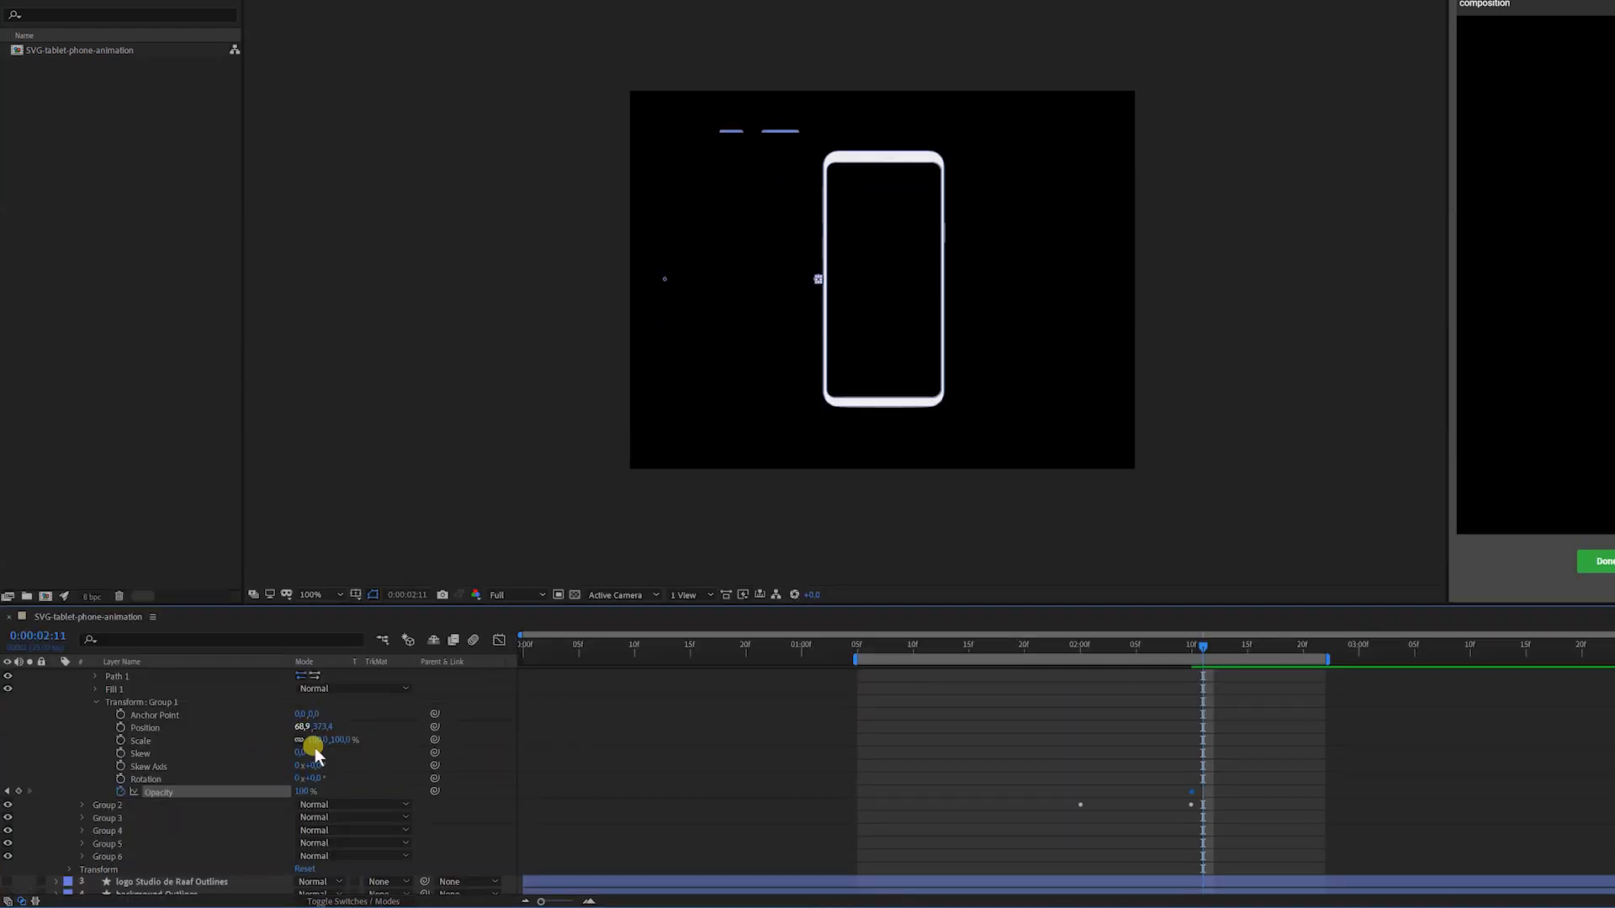
left_click_drag(246, 788, 164, 745)
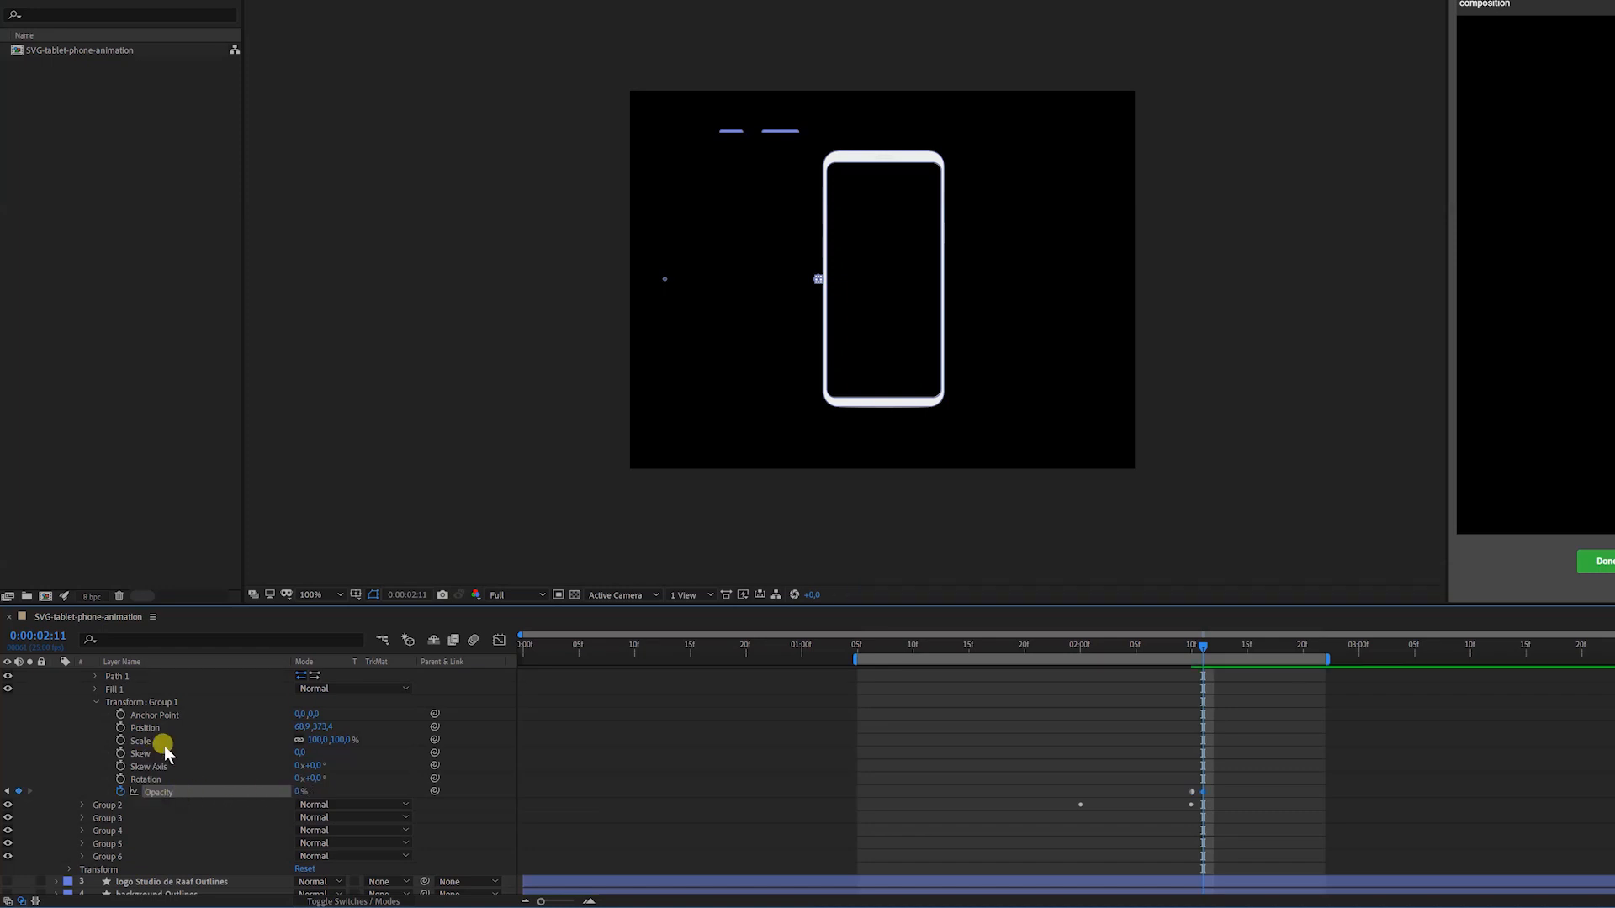
left_click(121, 700)
scroll(89, 709, "up", 2)
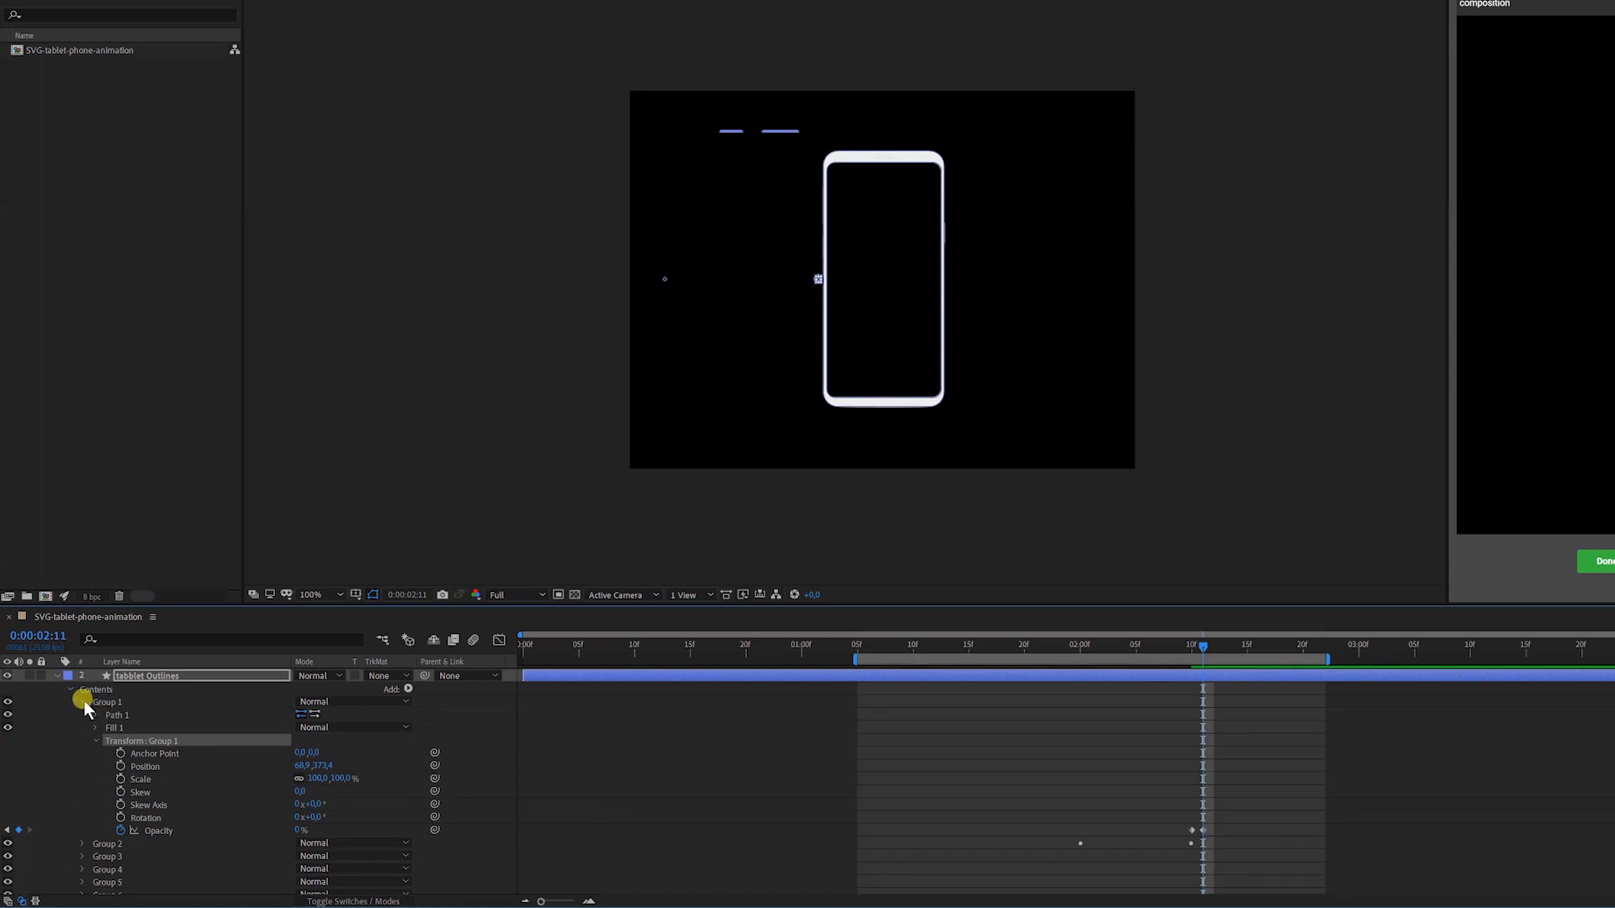
left_click(82, 703)
Rename the tablet's Group 1 to camera and Group 2 to edge.
left_click(108, 715)
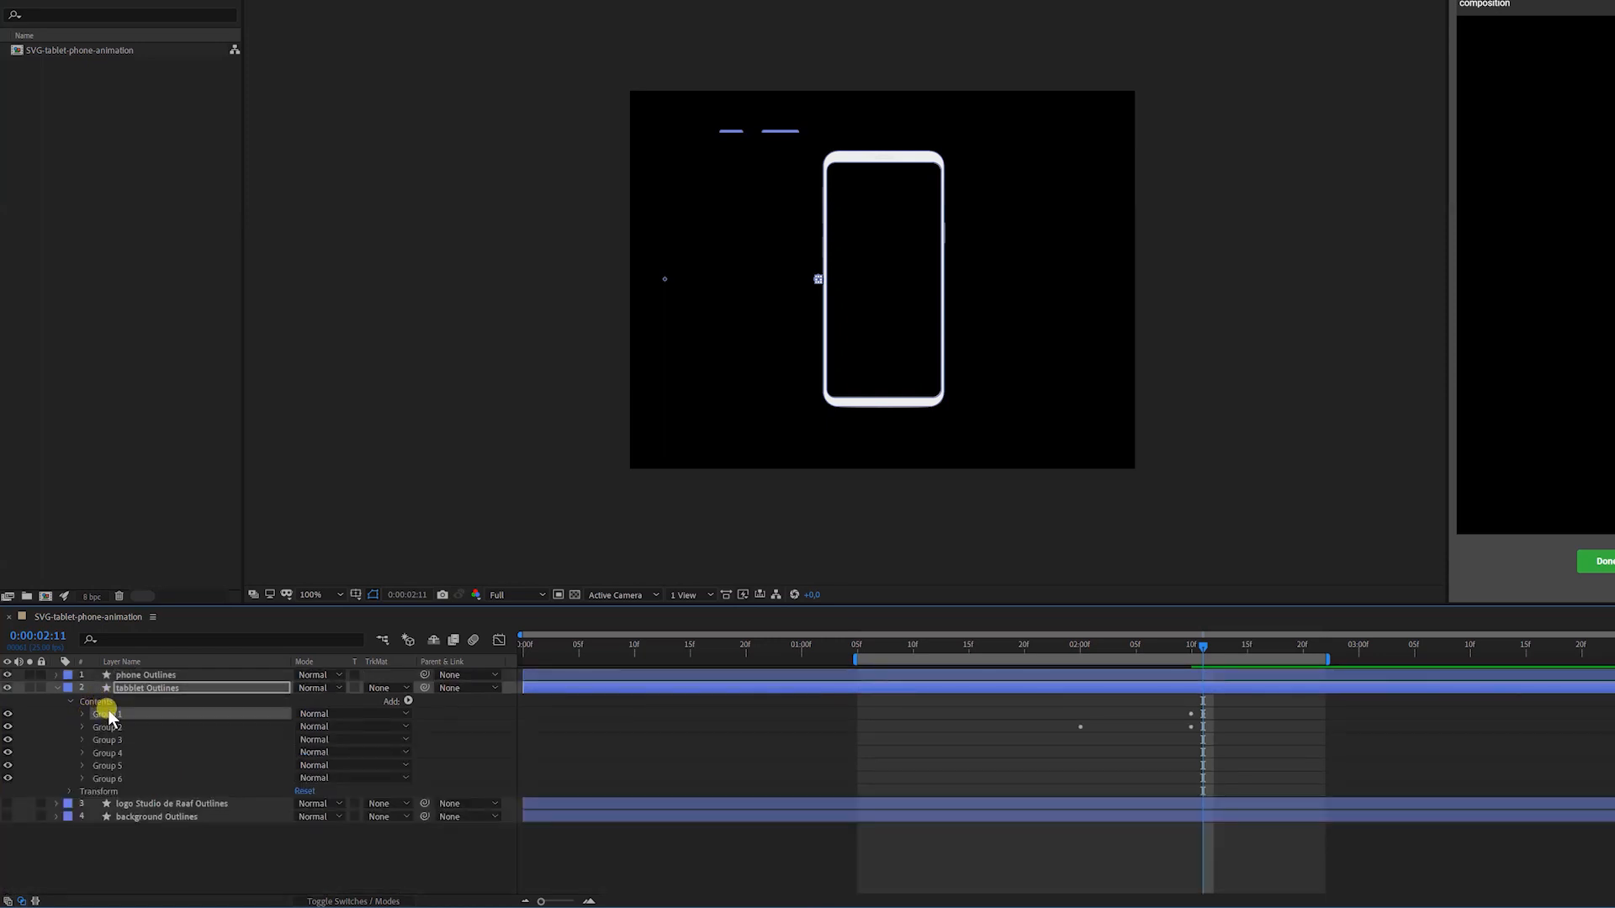
key("Return")
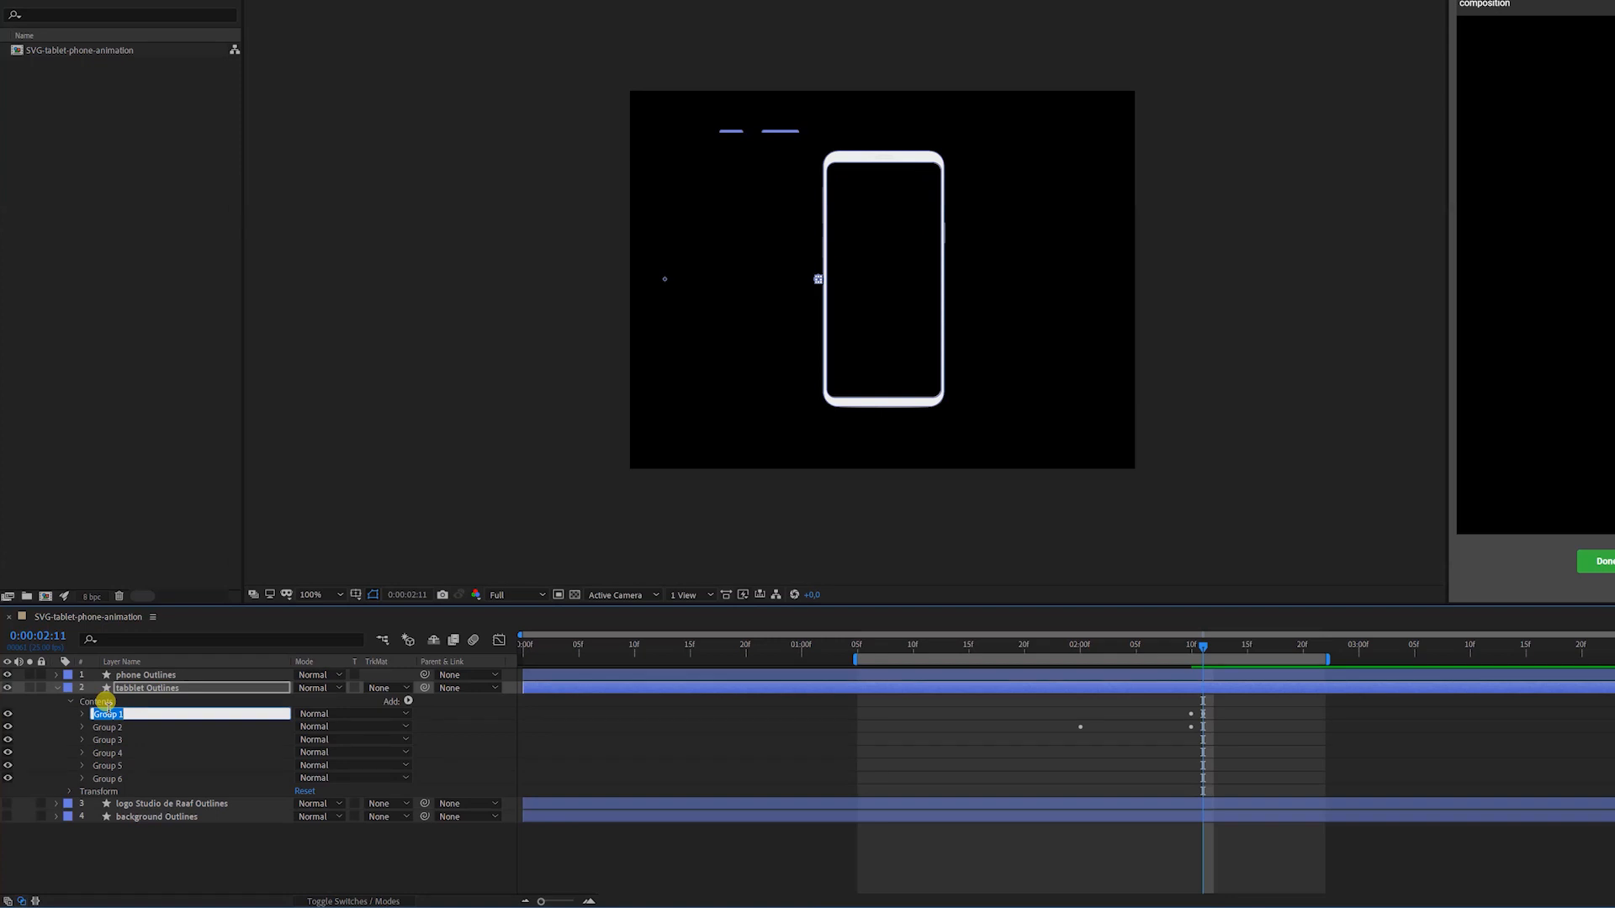
type("camera")
key("Return")
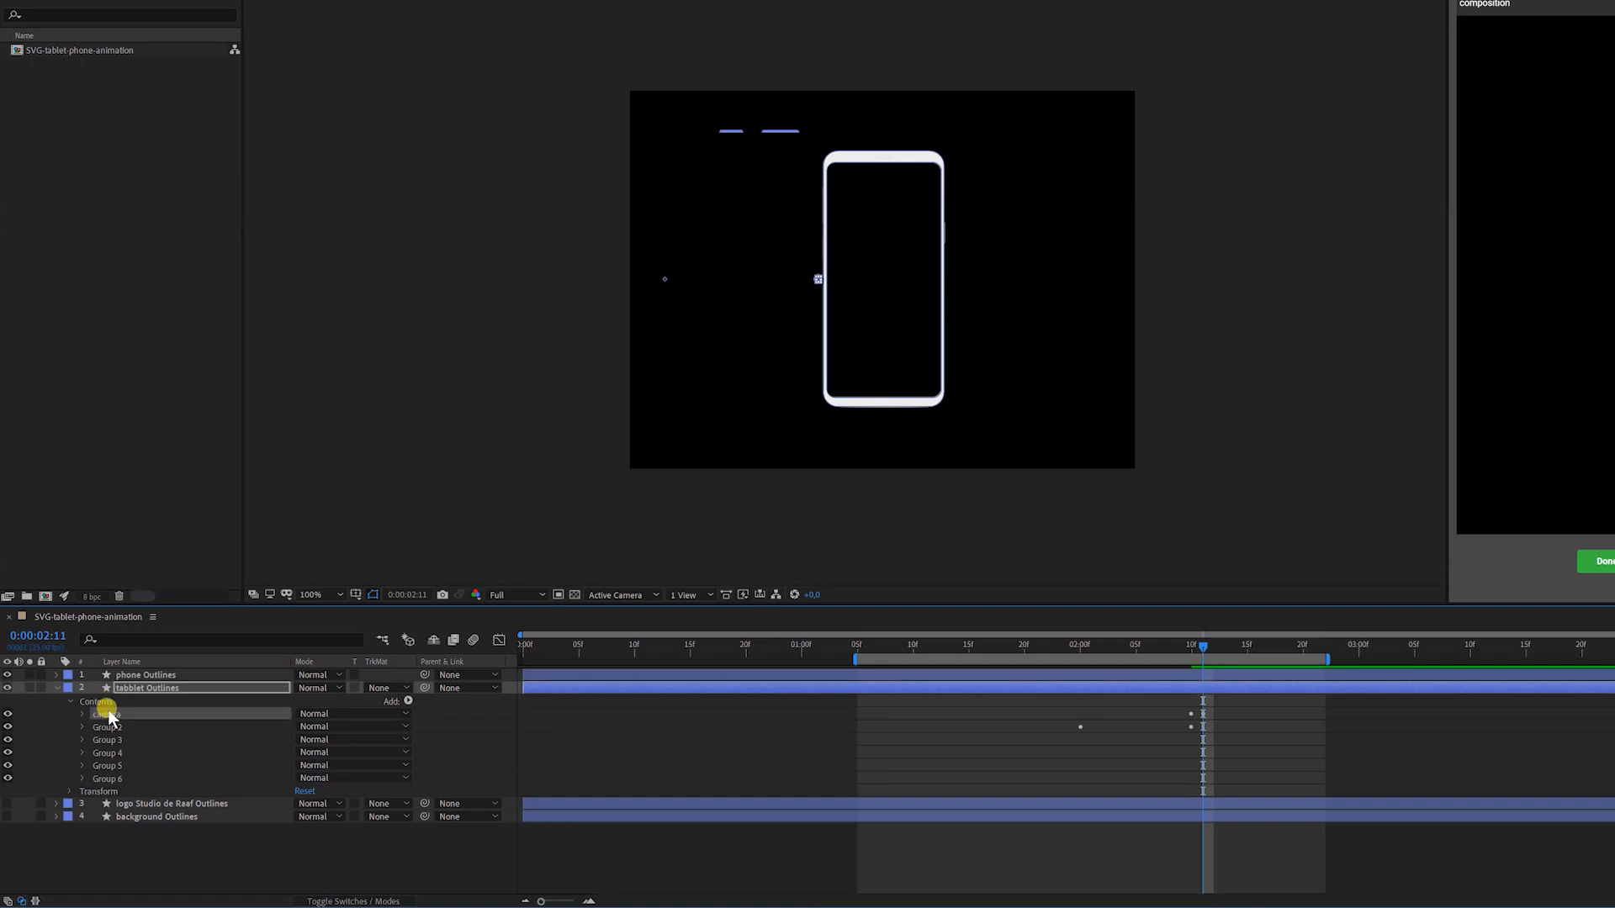
left_click(109, 727)
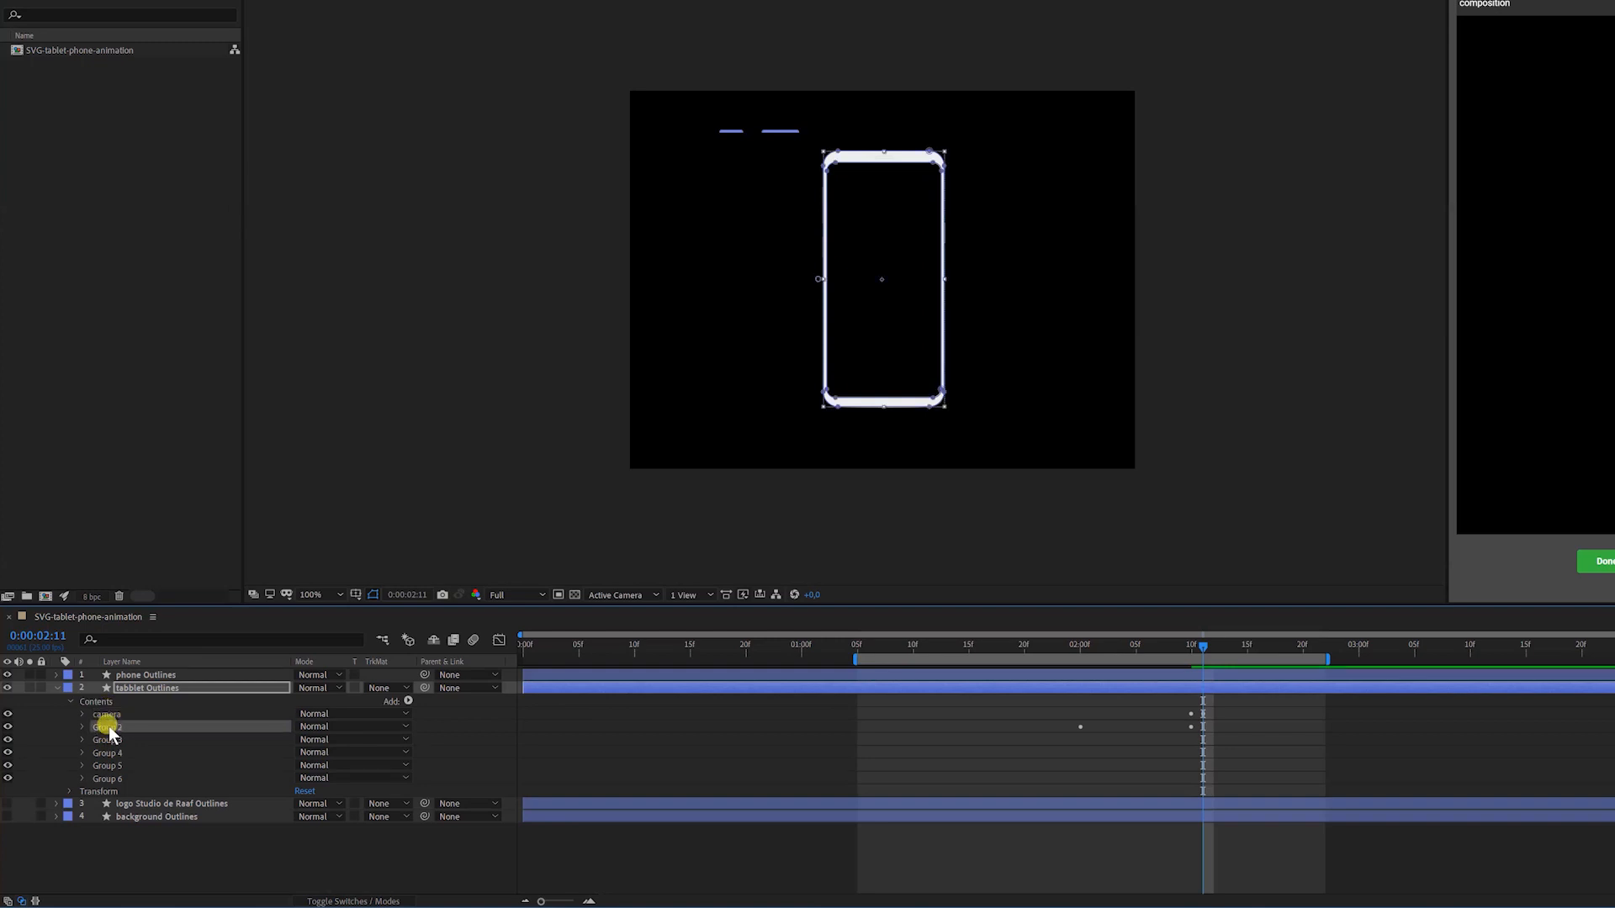
key("Return")
type("edge")
key("Return")
Select the tablet's Group 3 and Group 4, expand their transforms, and enable Opacity keyframing on both at 0:00:02:11.
left_click(108, 738)
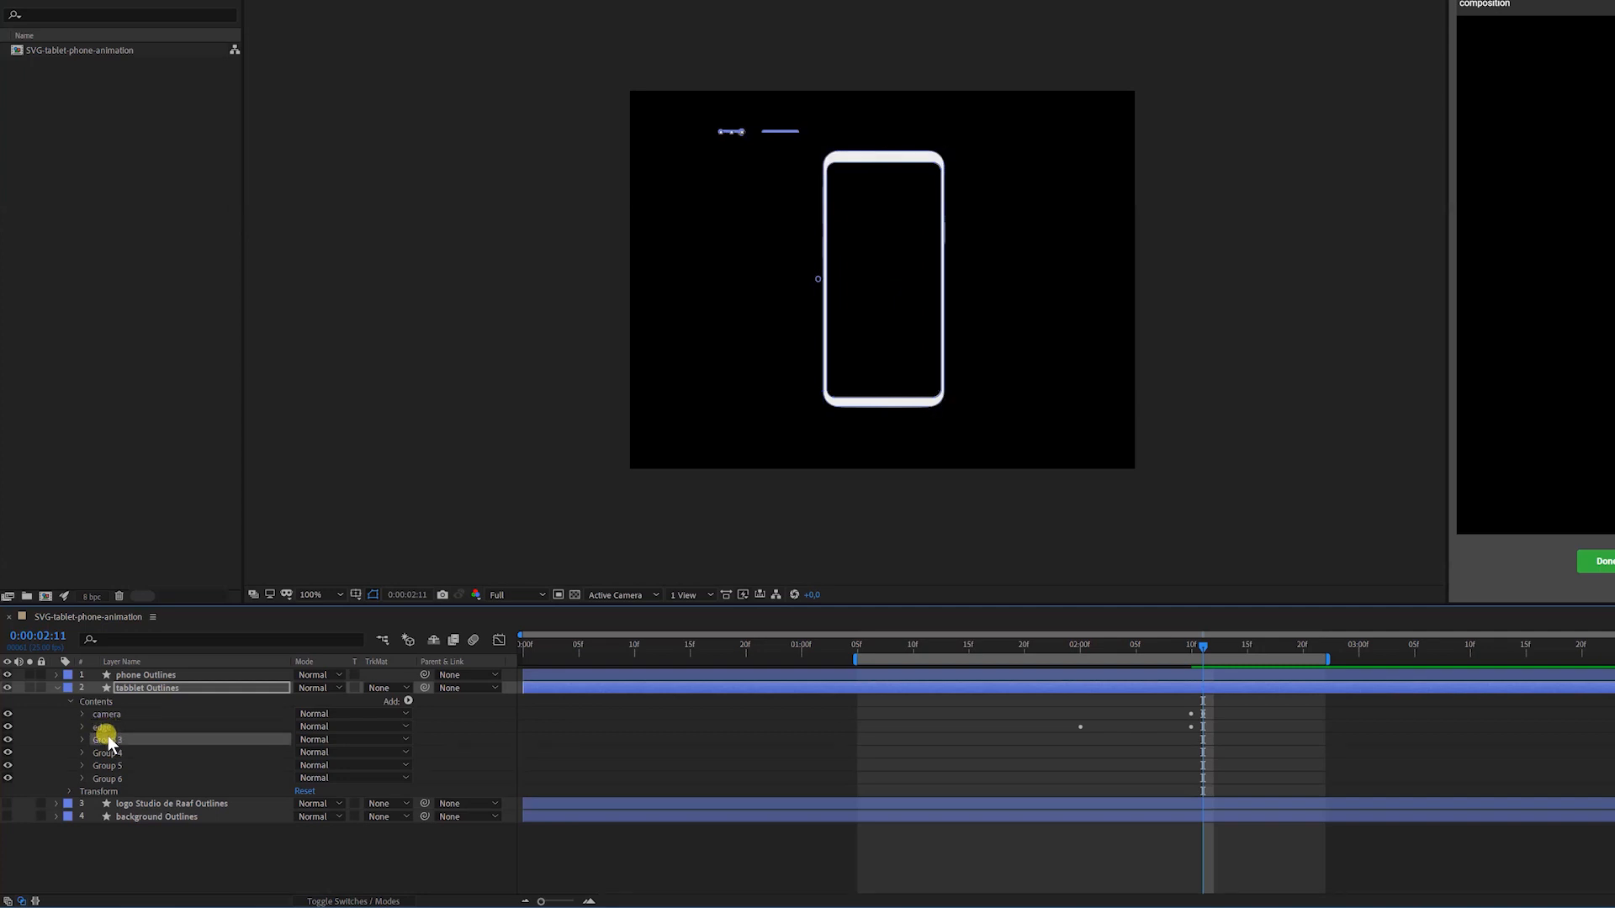
left_click(109, 752)
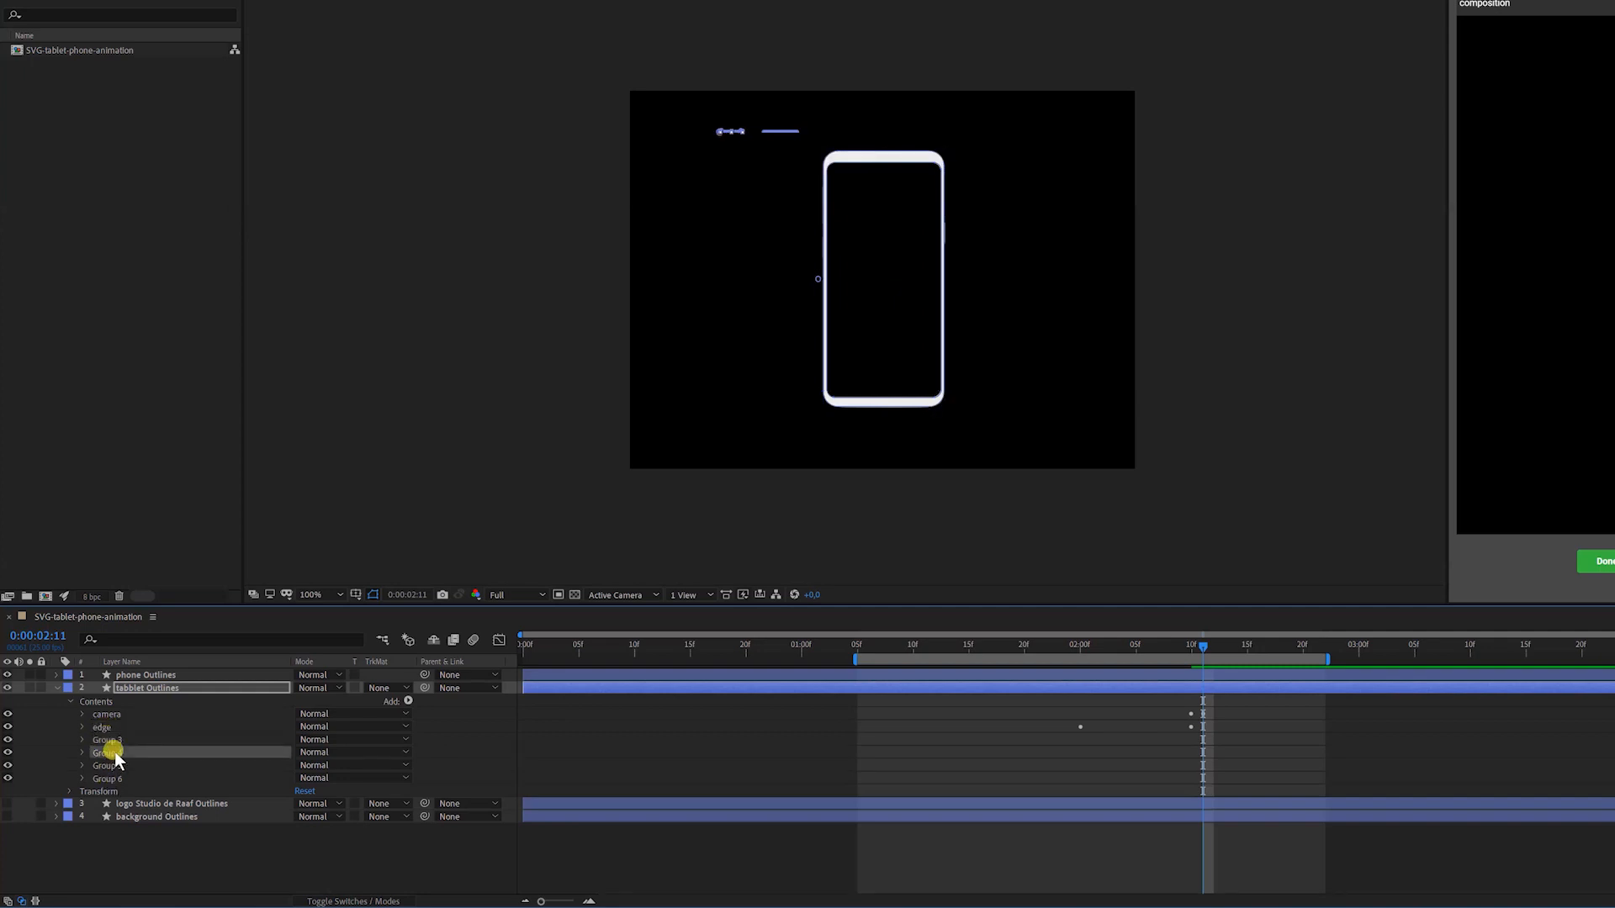
left_click(109, 740, "shift")
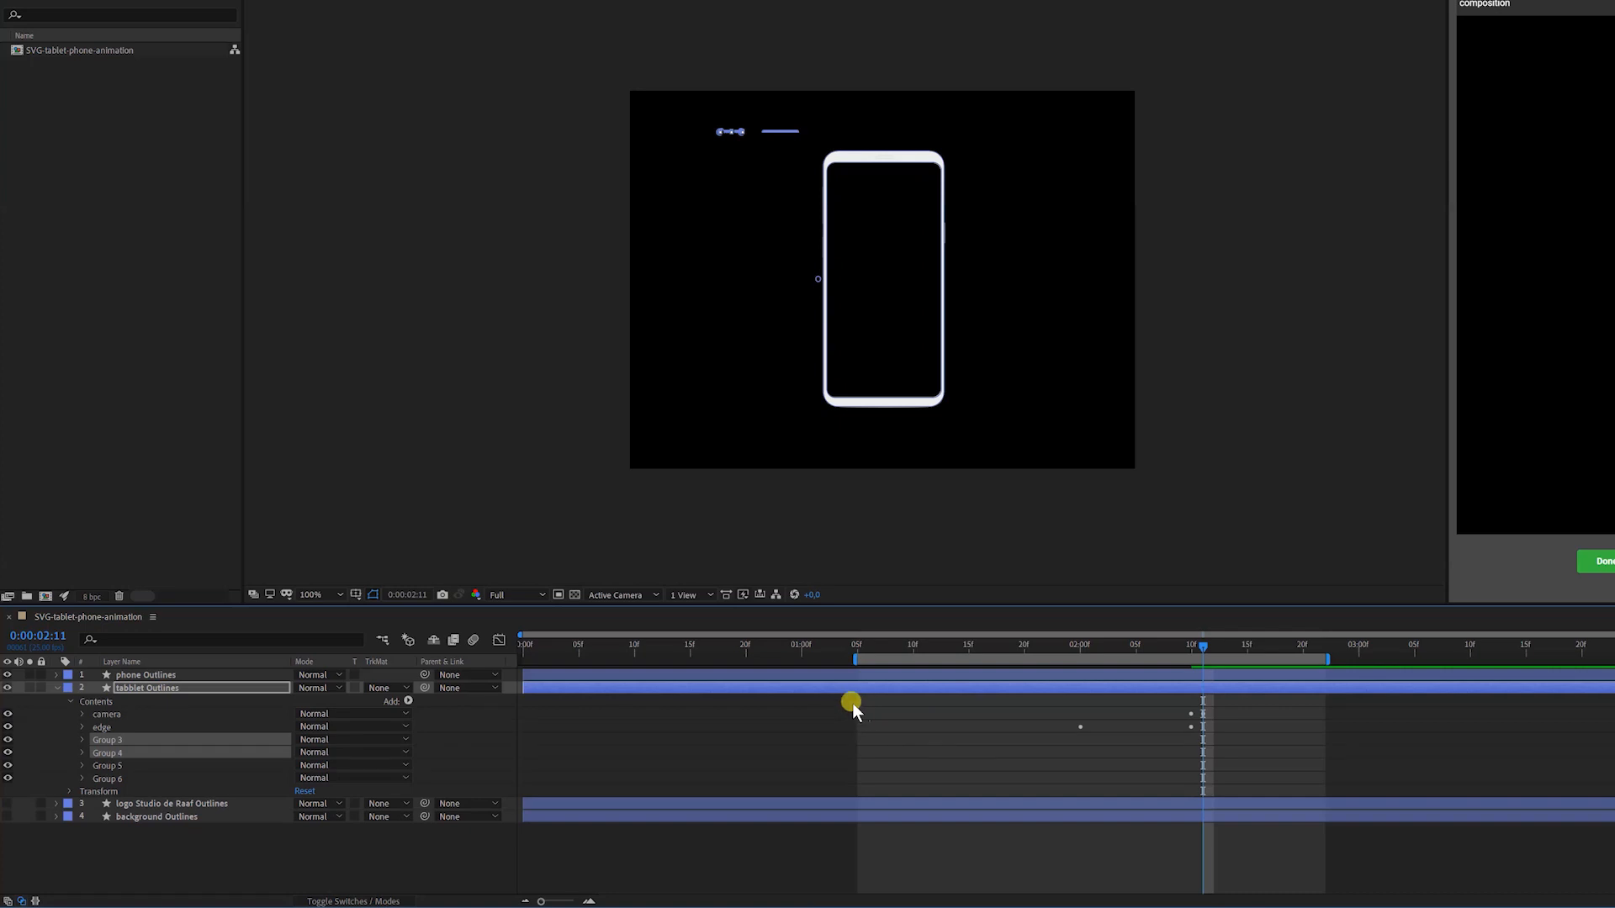
left_click(82, 753)
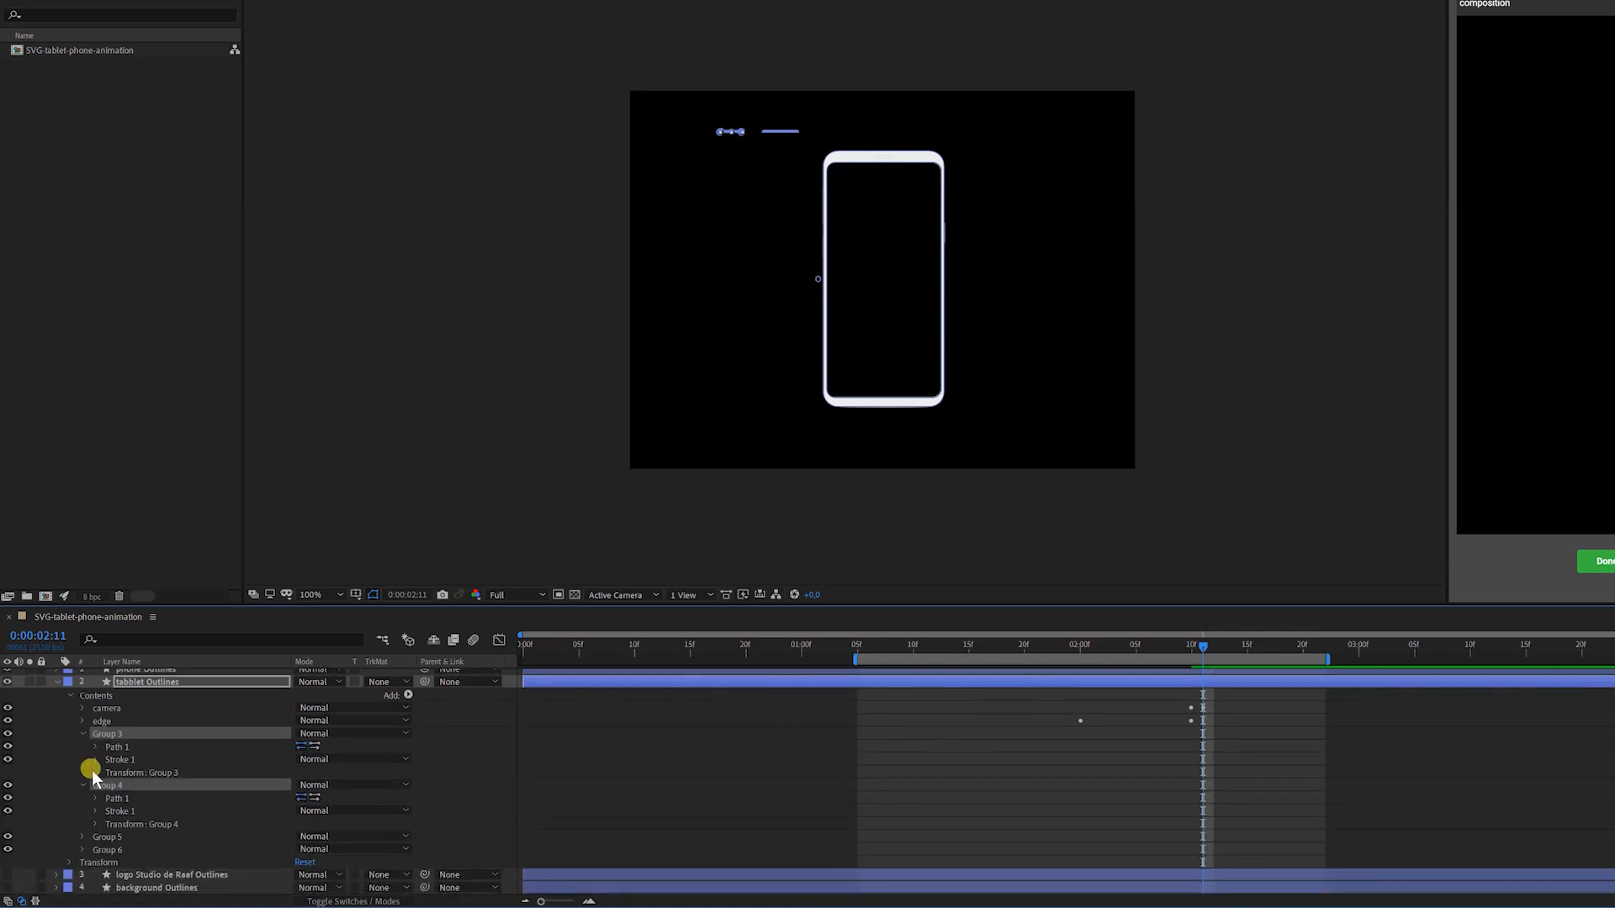
left_click(94, 772)
scroll(92, 770, "down", 3)
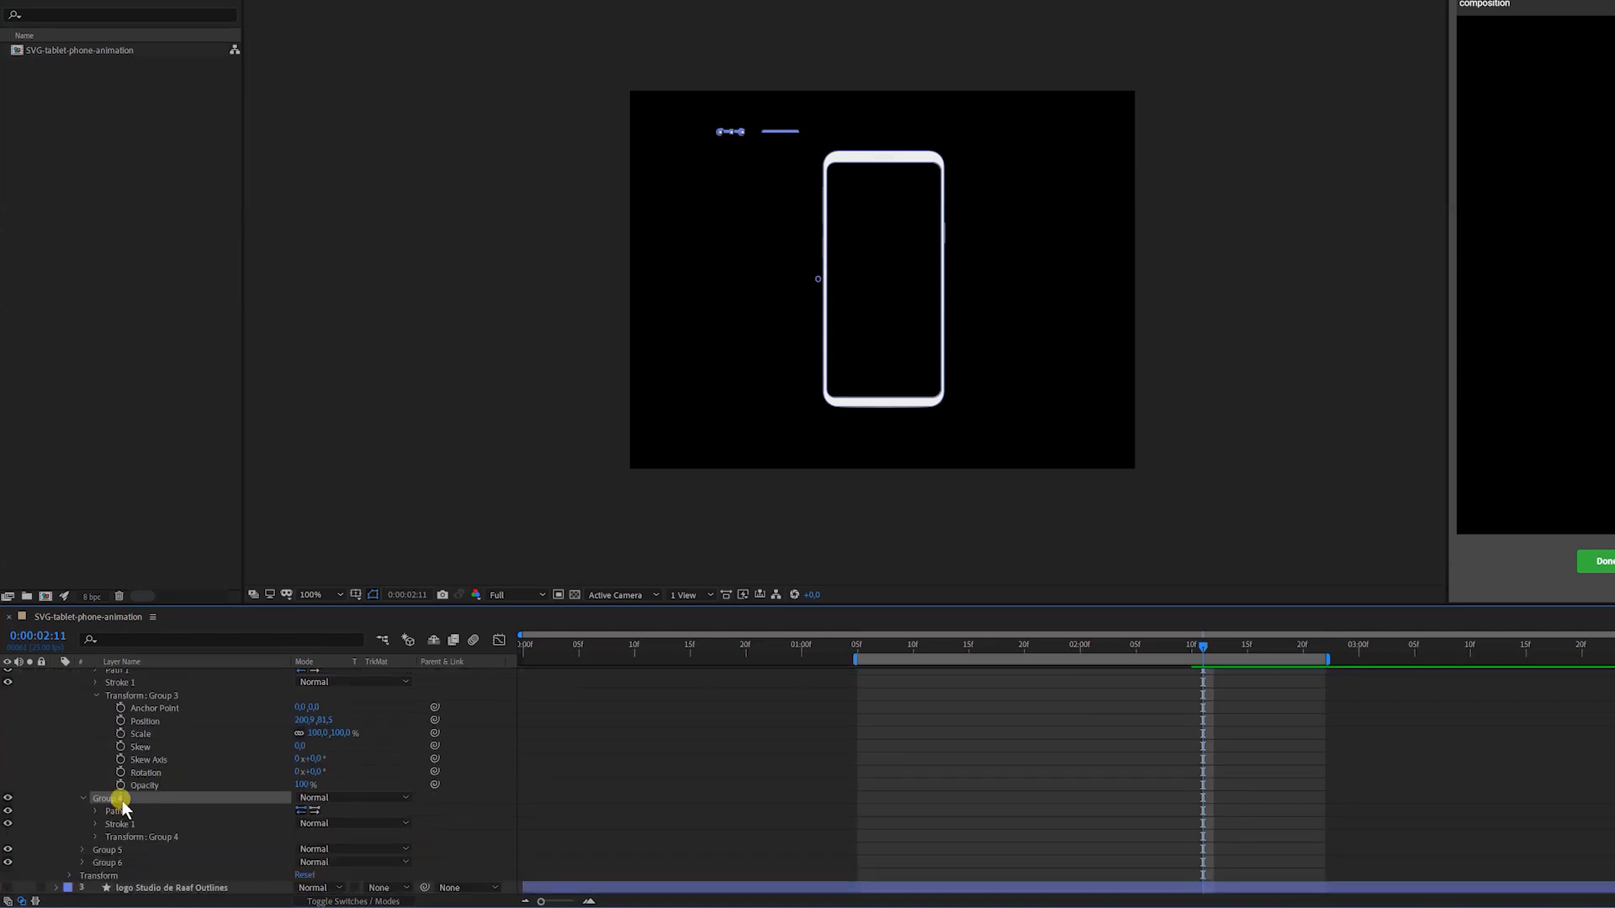
left_click(120, 784)
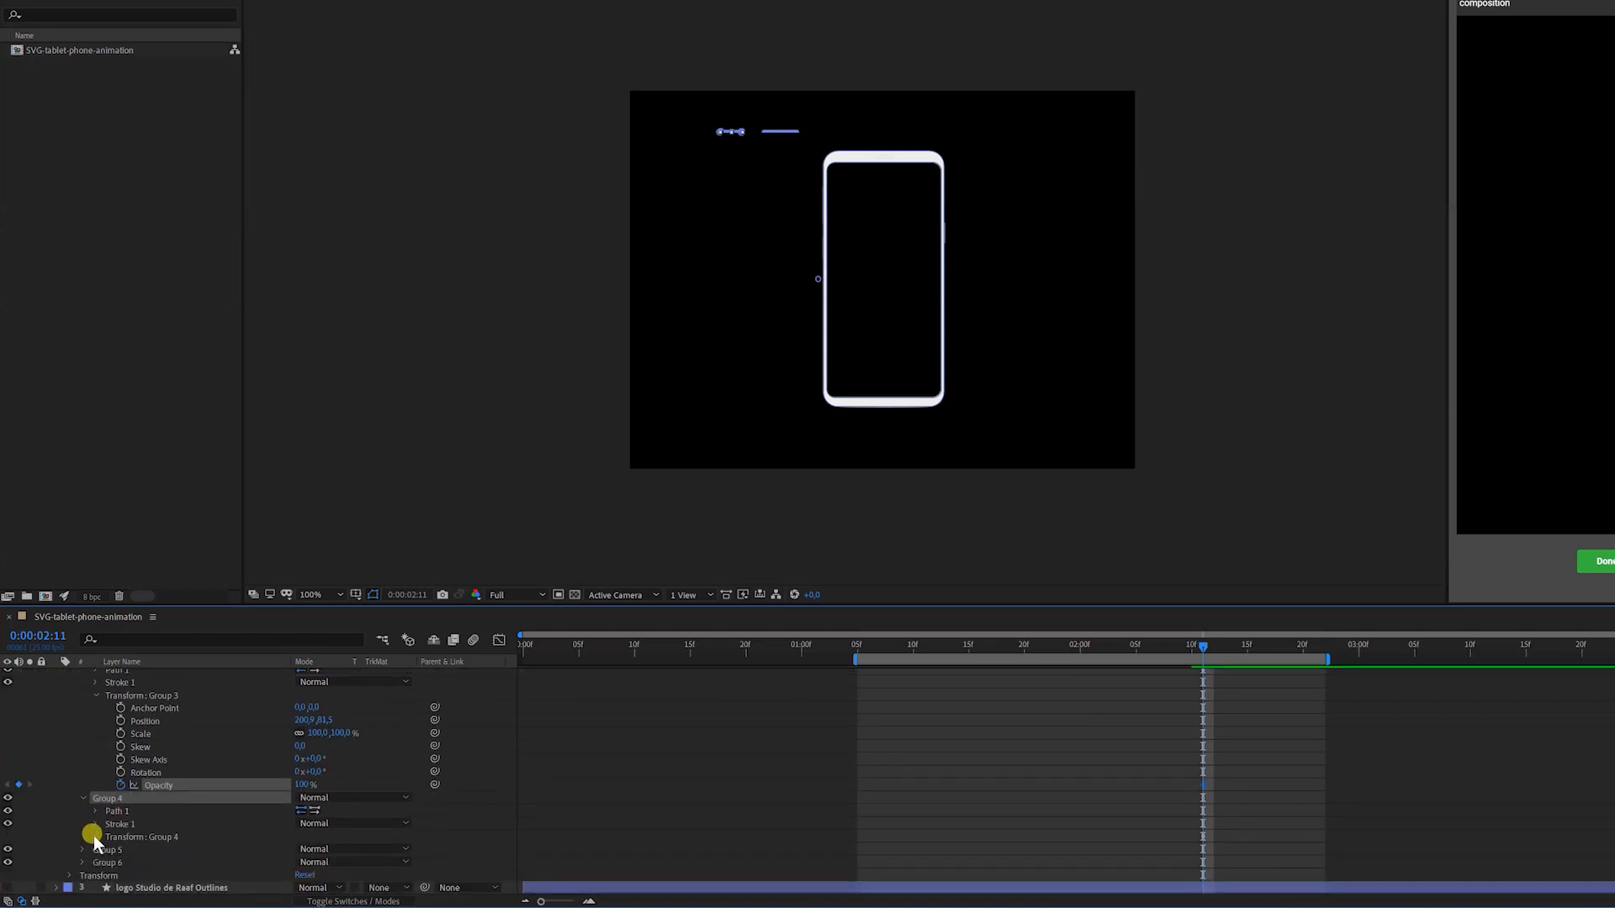
left_click(95, 836)
scroll(94, 835, "down", 2)
left_click(119, 850)
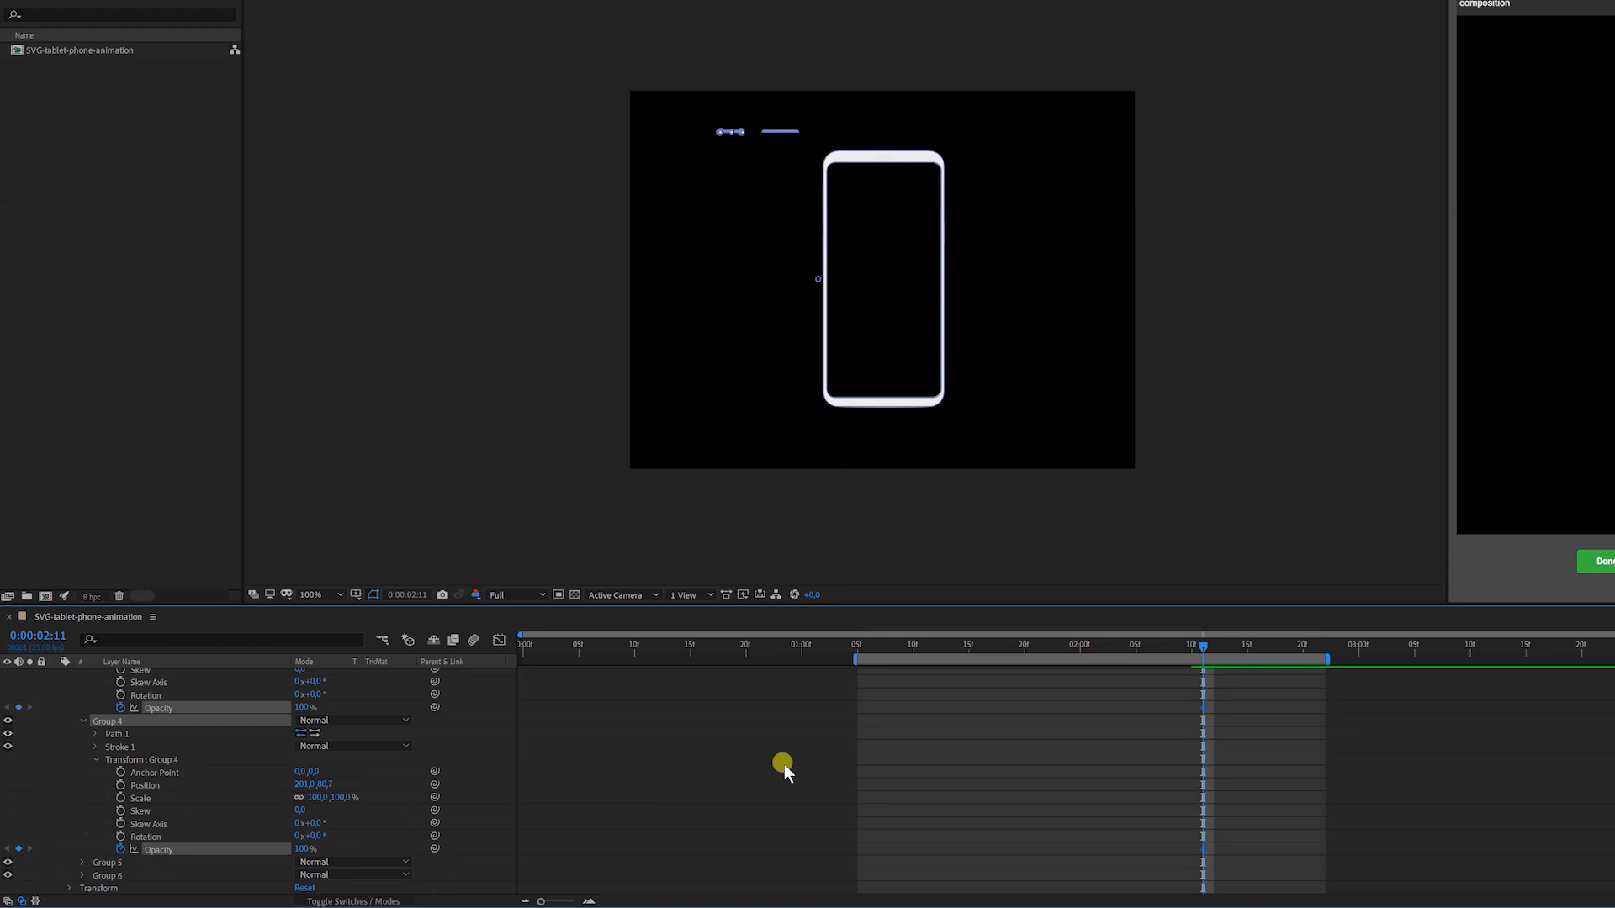
Add 100% Opacity keyframes to Groups 3 and 4 at 0:00:02:10, set both to 0% at 0:00:02:11, and collapse them.
key("Page_Up")
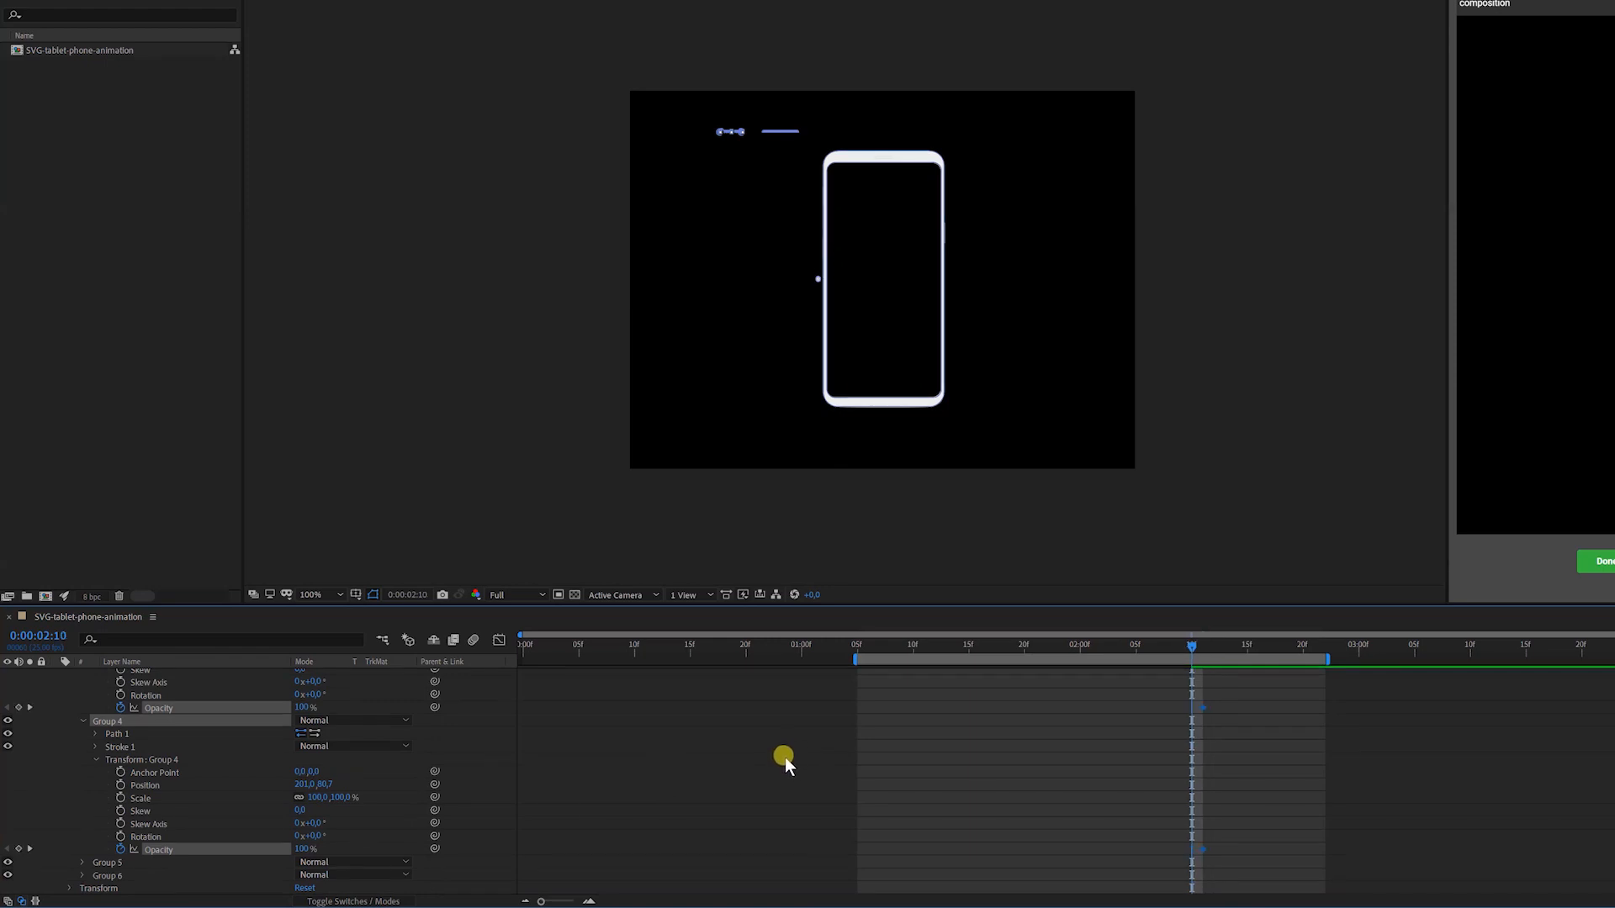
left_click(18, 848)
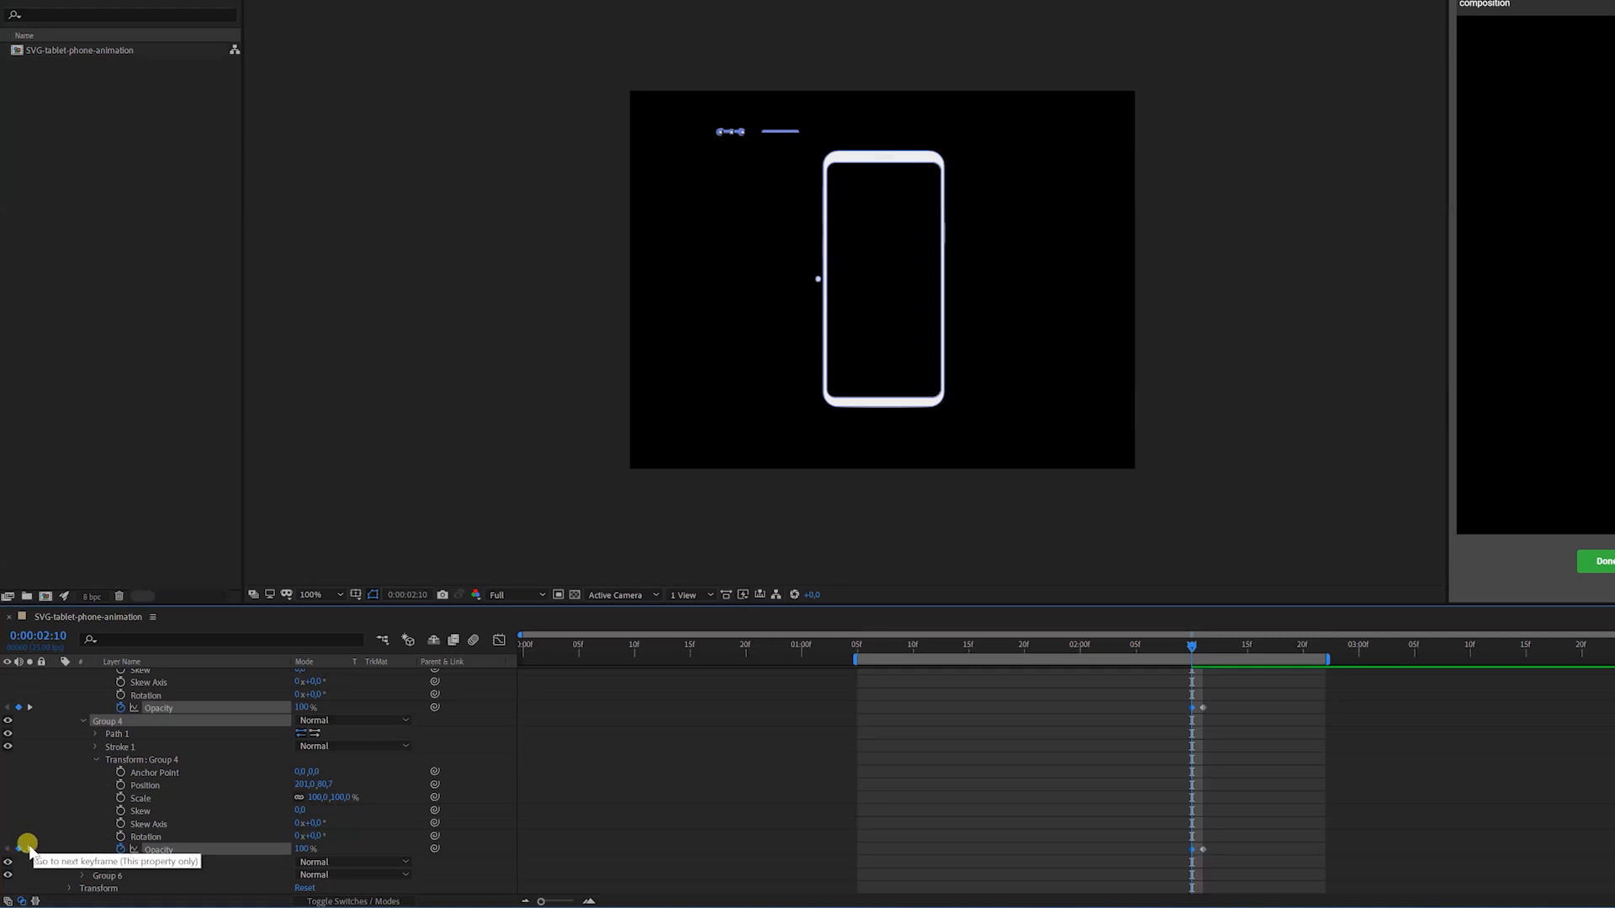
key("Page_Down")
left_click_drag(300, 852, 113, 846)
scroll(248, 822, "down", 1)
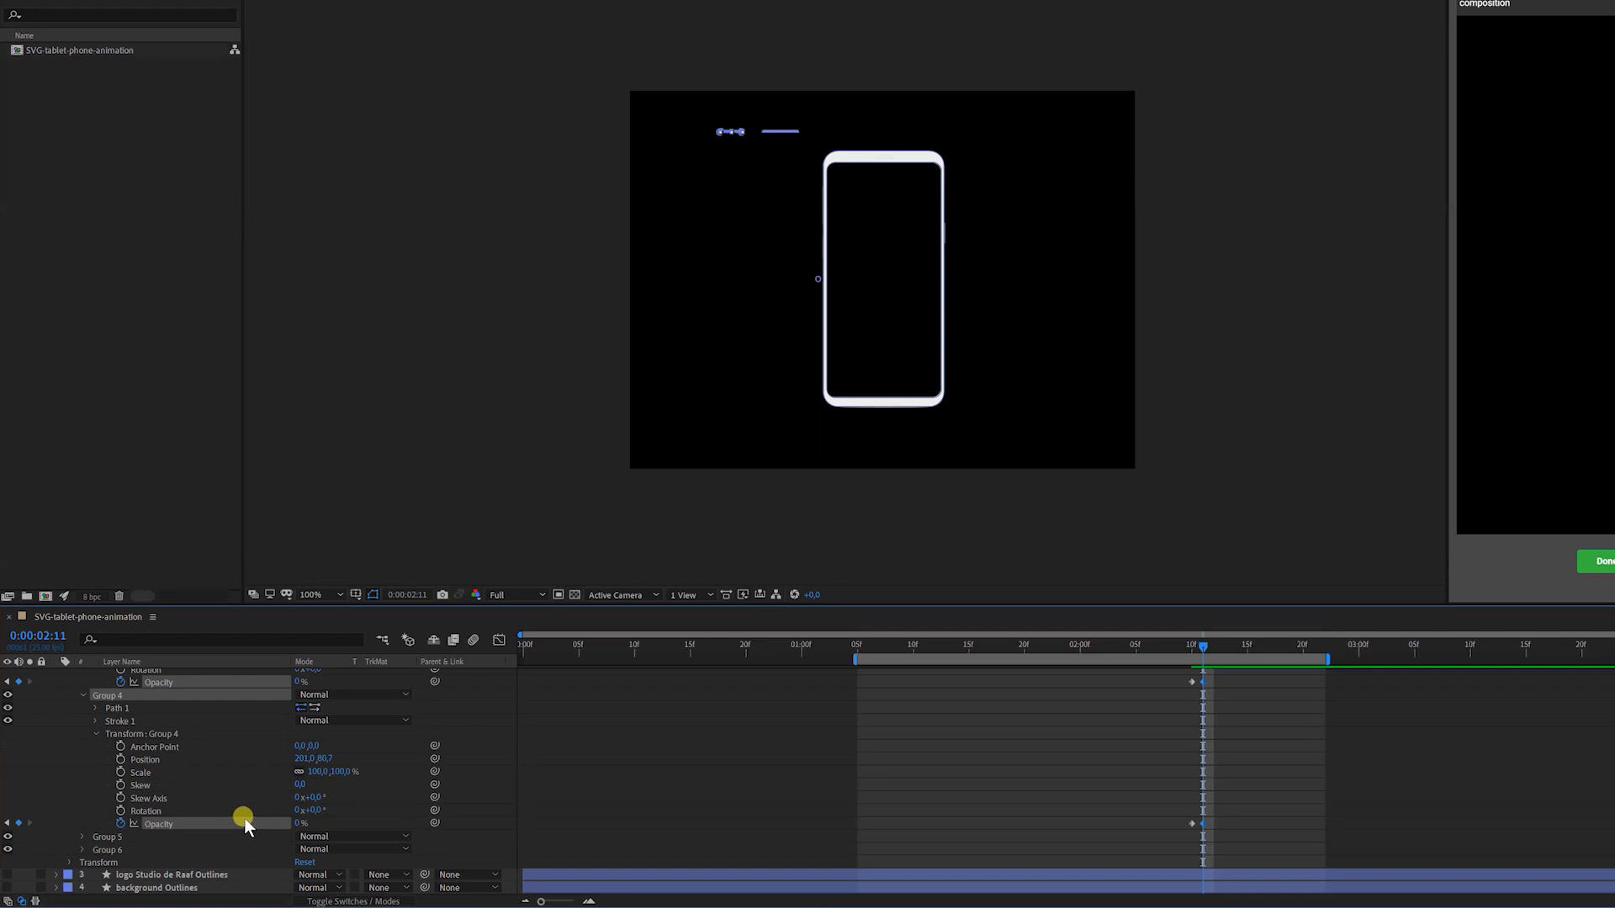
key("Page_Up")
scroll(114, 815, "up", 3)
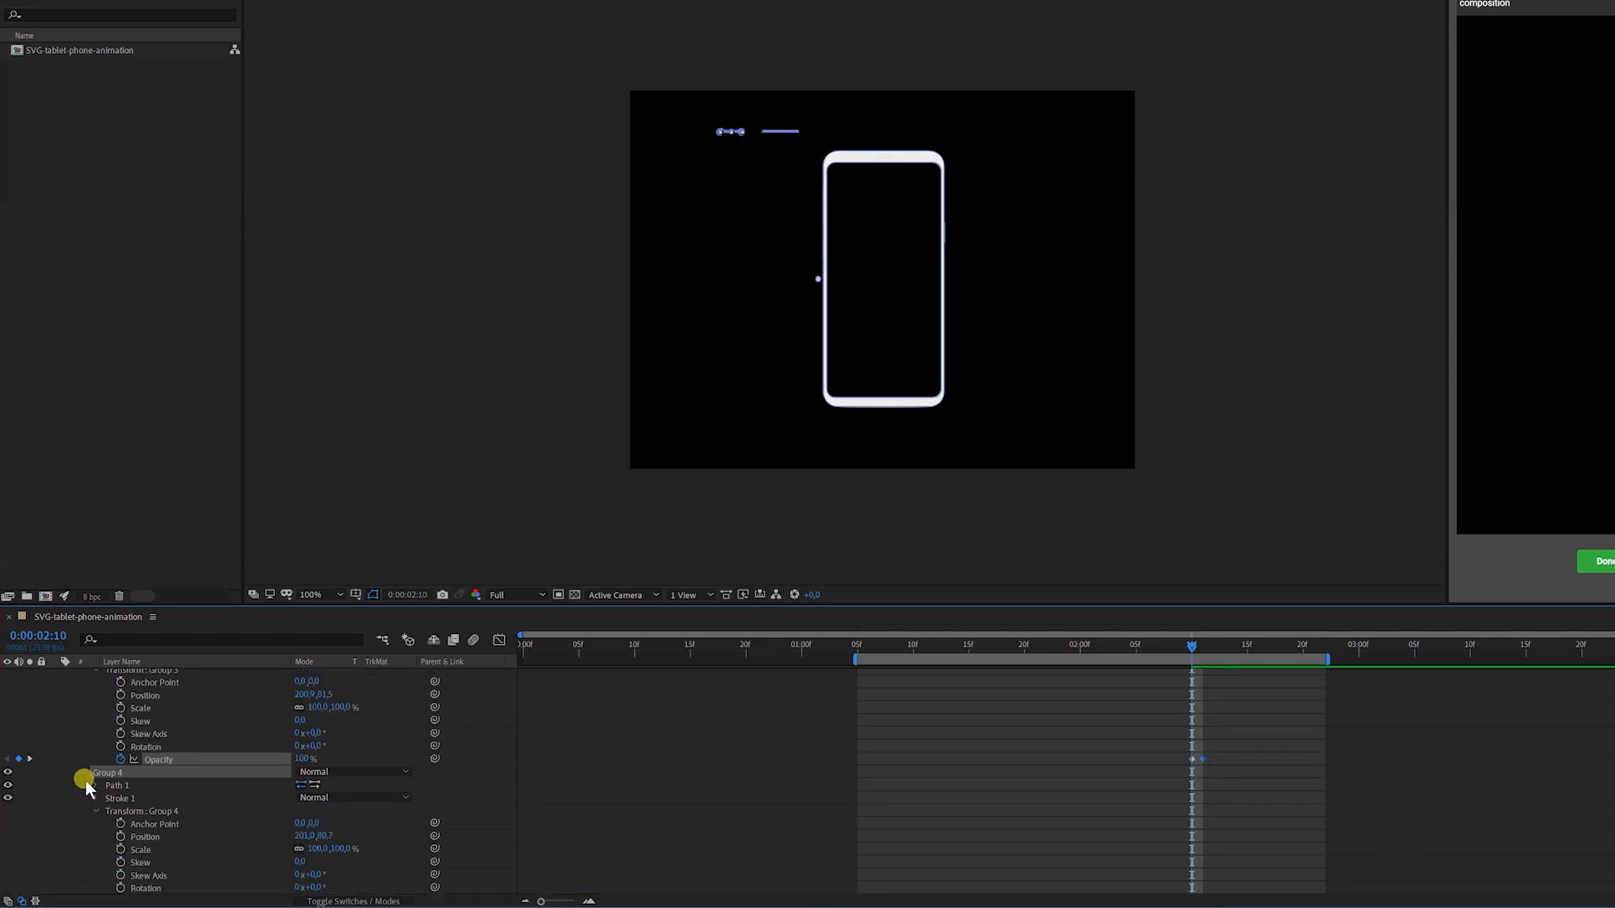
scroll(67, 725, "up", 3)
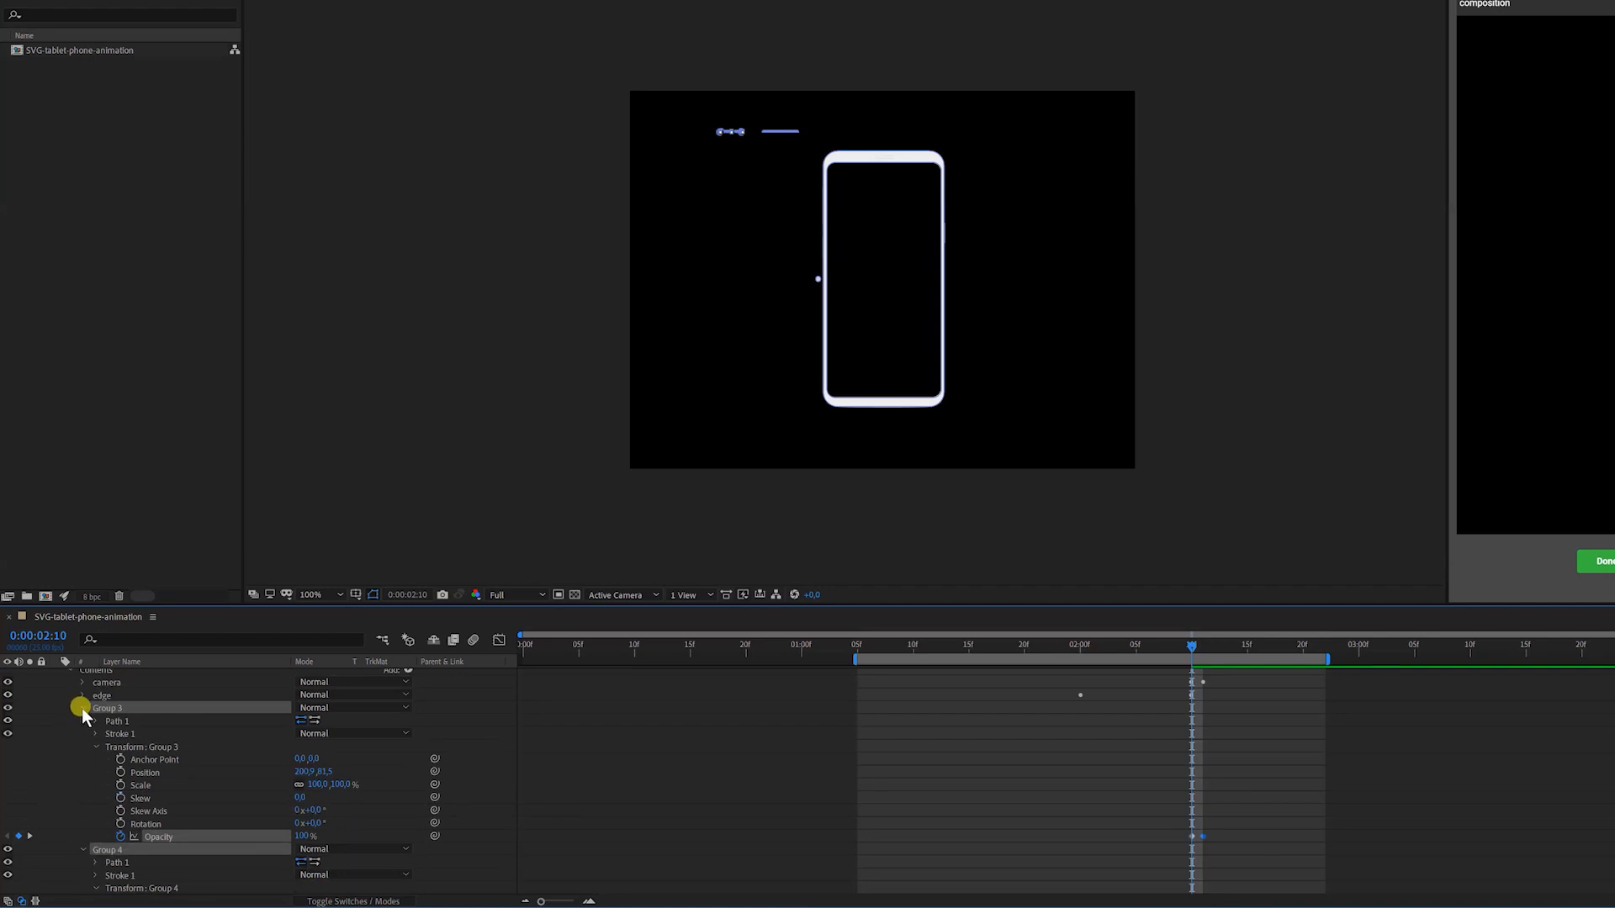
left_click(82, 708)
Select Group 5 and Group 6 and add a 100% Opacity keyframe to each group's transform at 0:00:02:10.
left_click(96, 766)
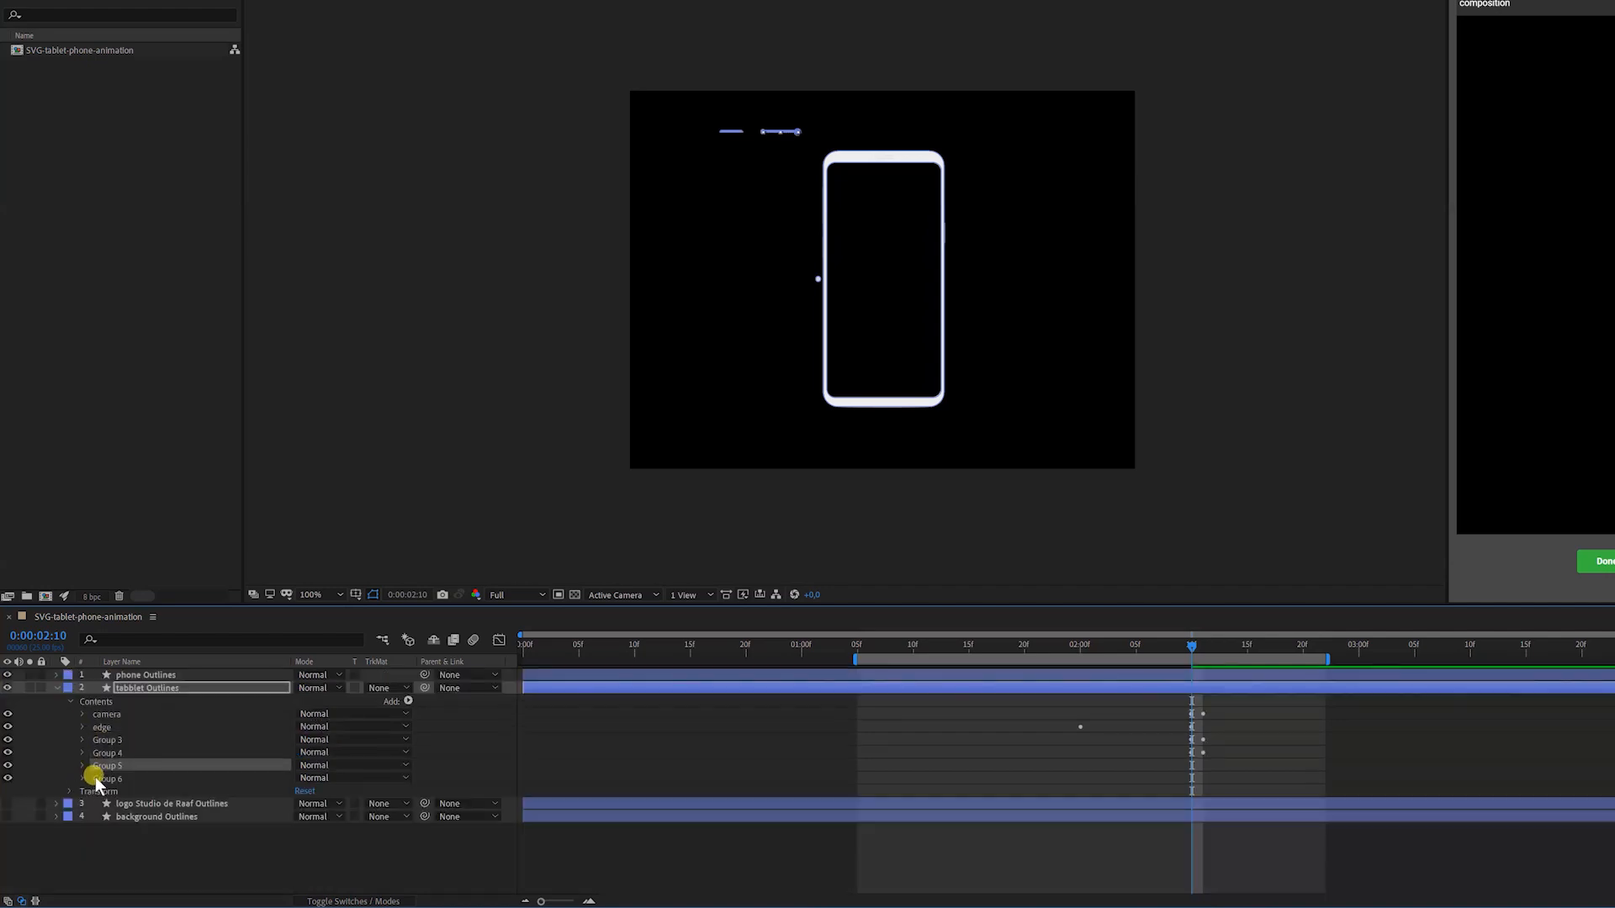
left_click(97, 780)
left_click(100, 767, "shift")
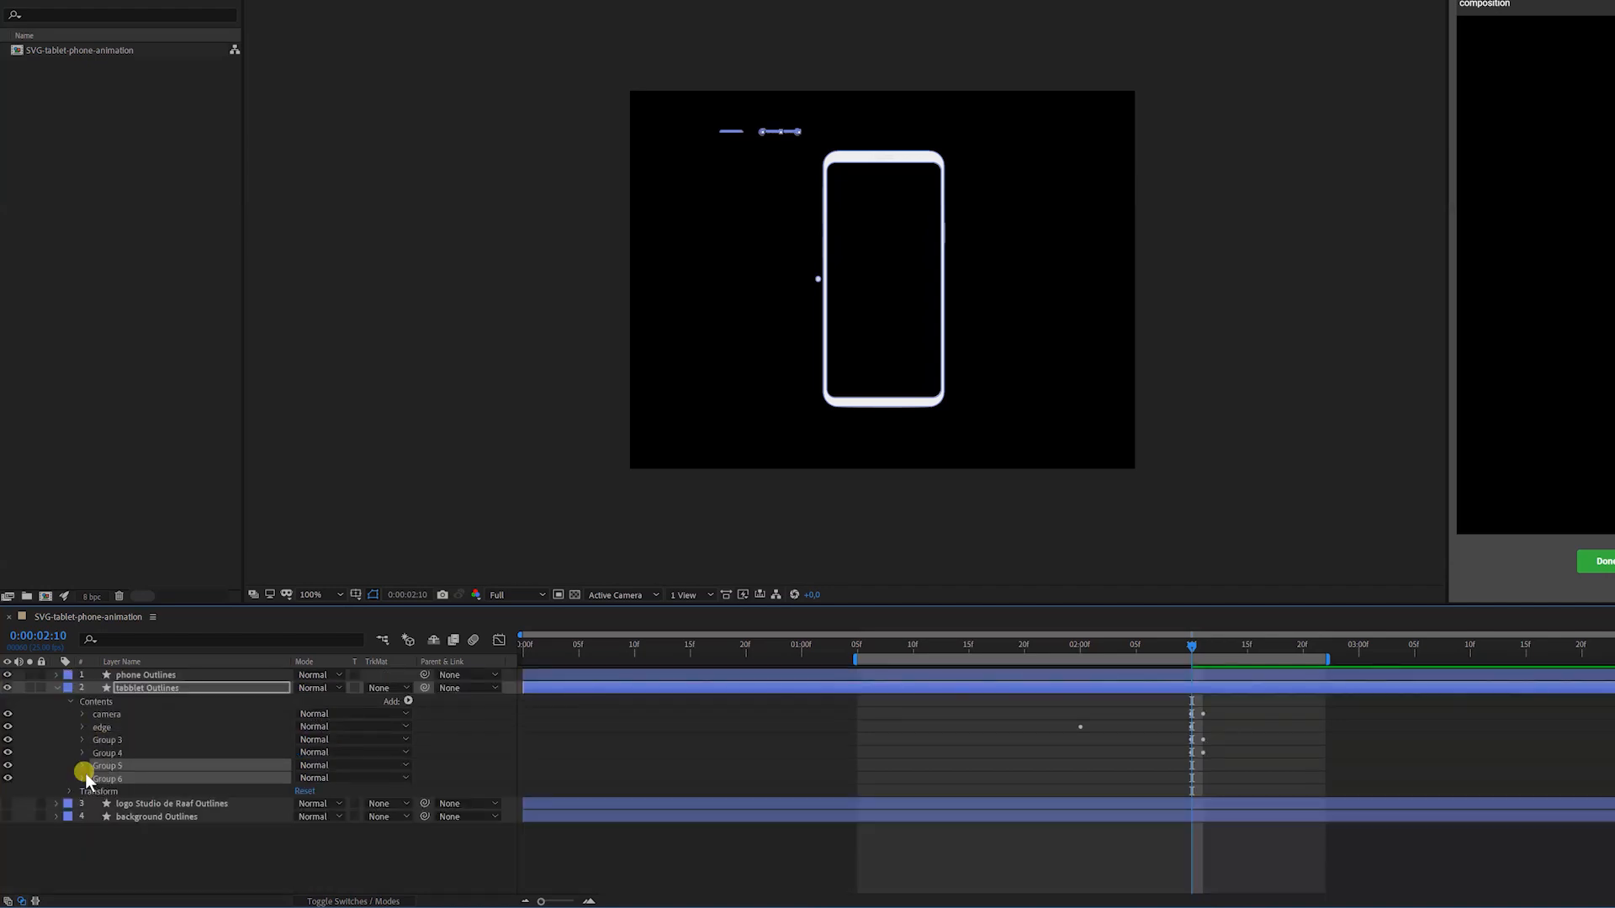
left_click(82, 765)
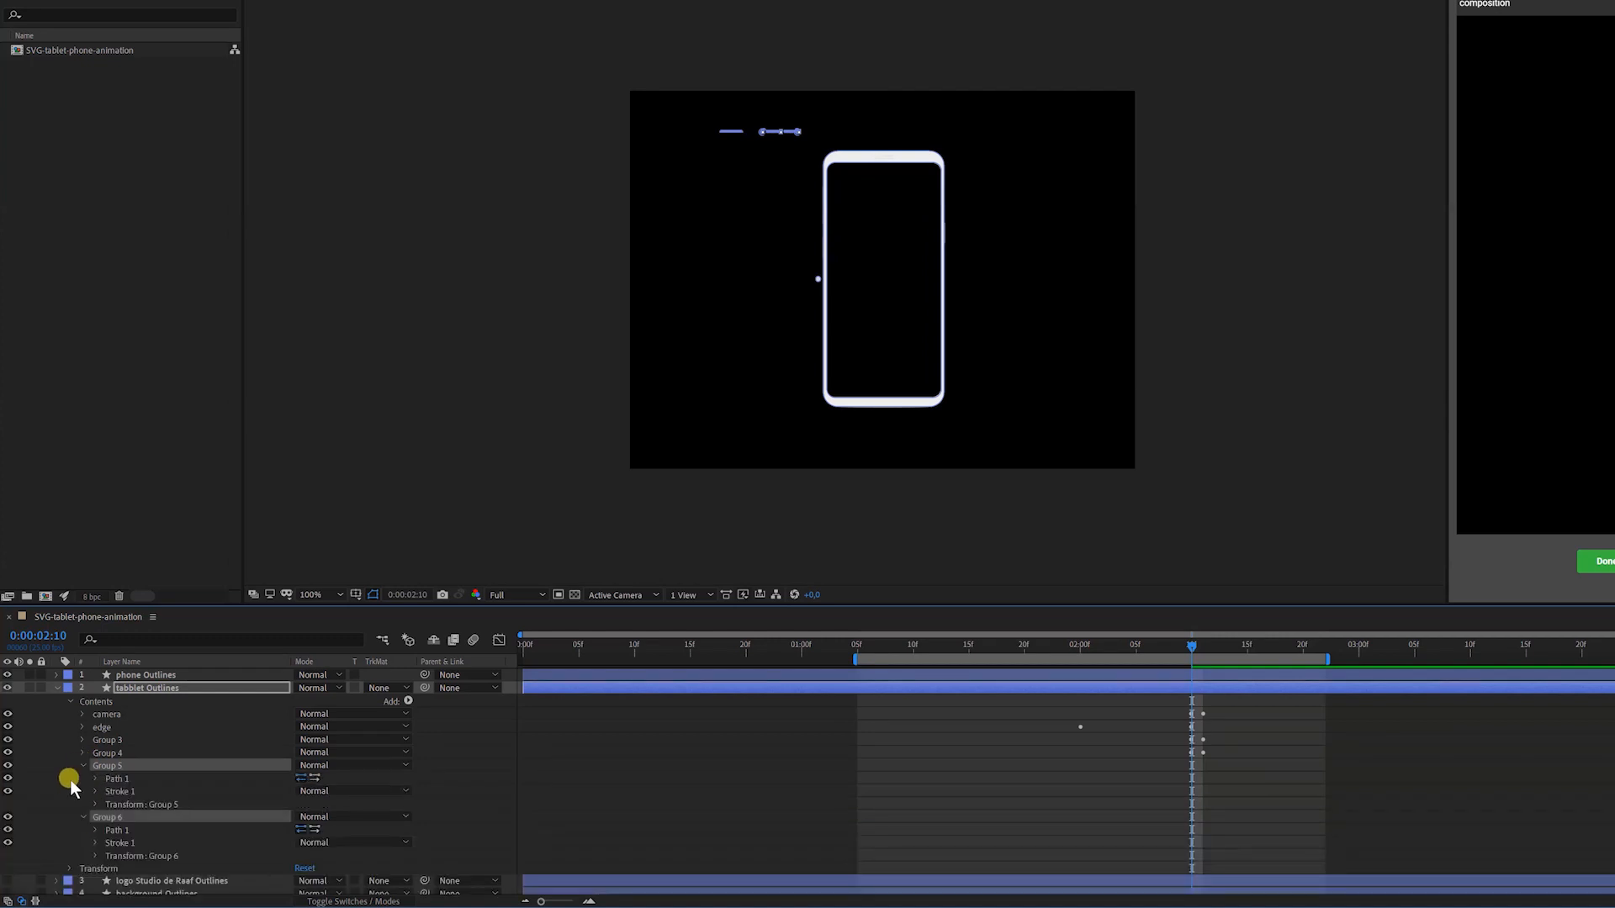
scroll(71, 785, "down", 1)
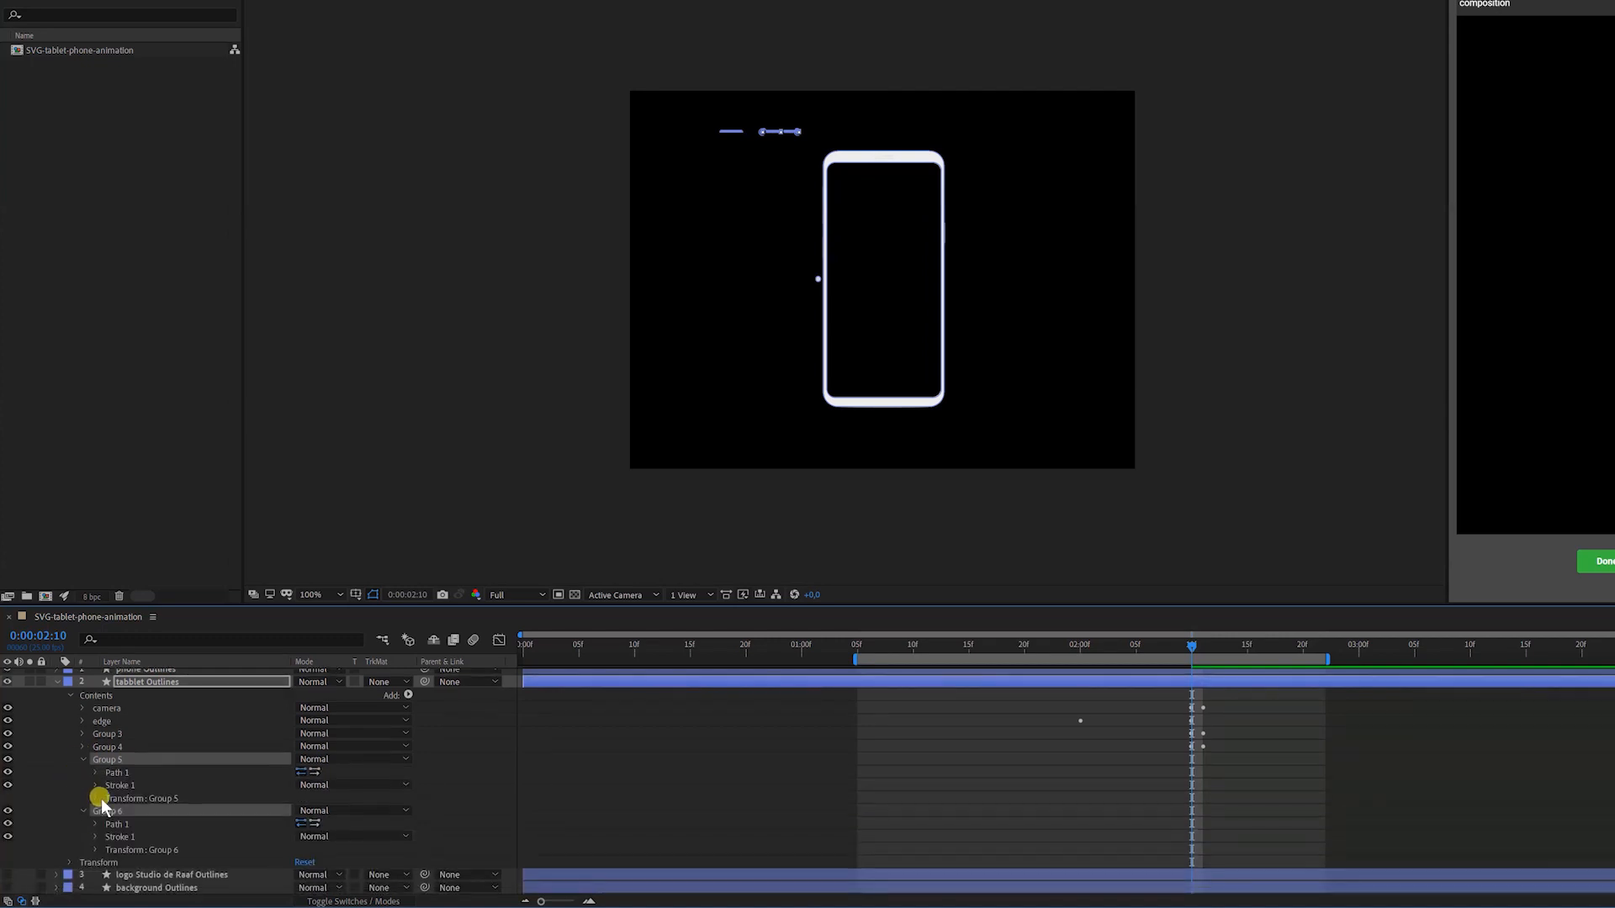
left_click(95, 798)
scroll(93, 807, "down", 3)
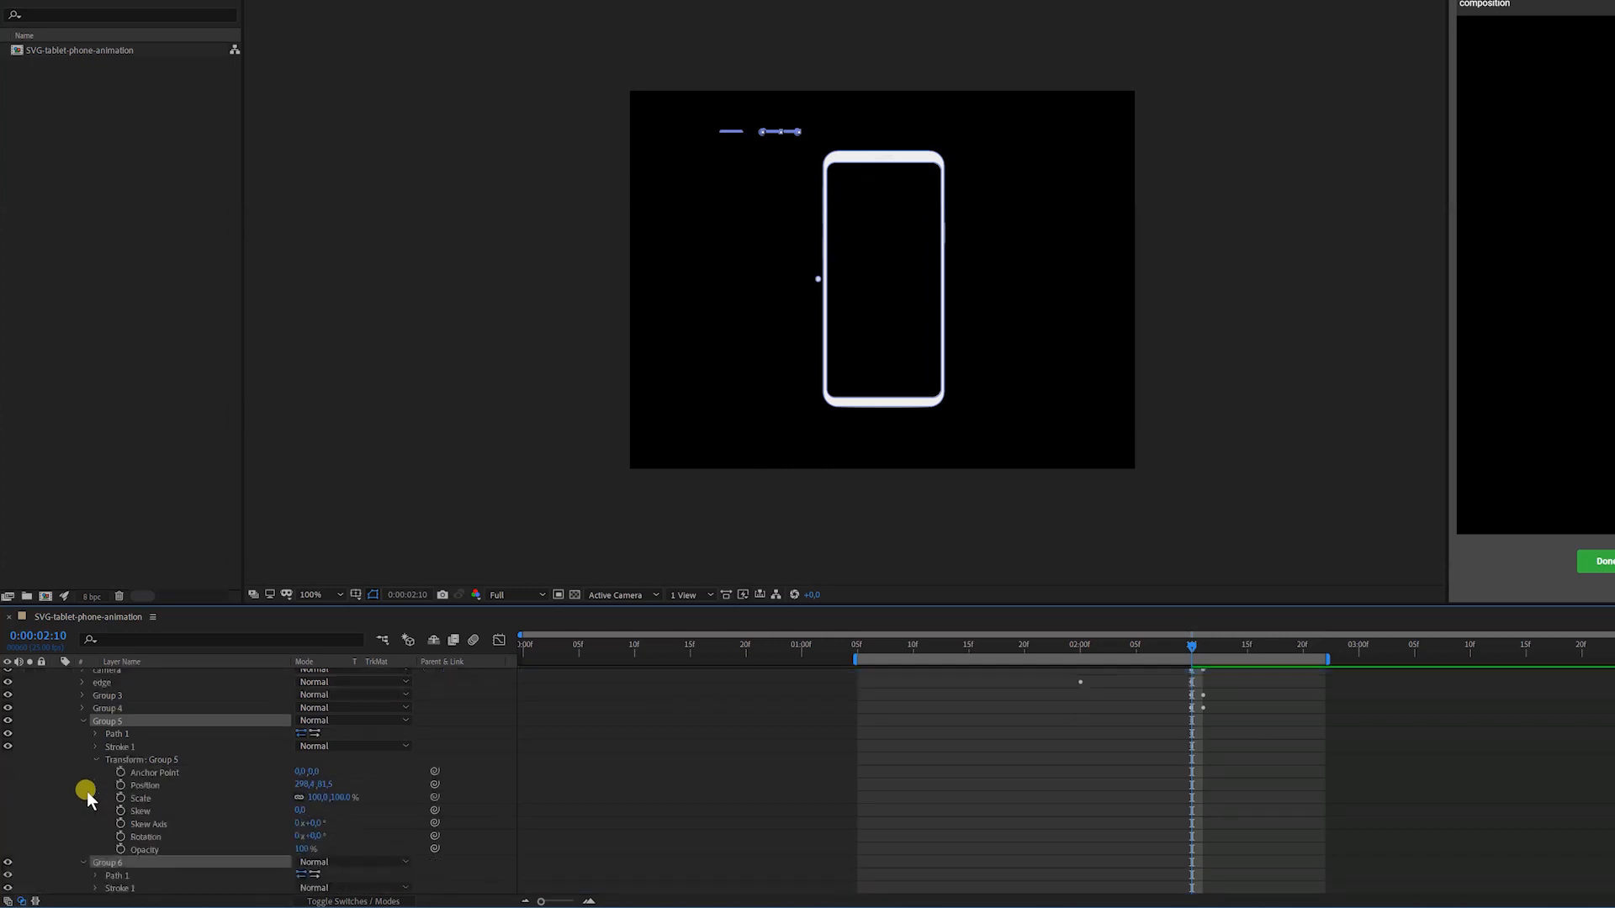
left_click(119, 848)
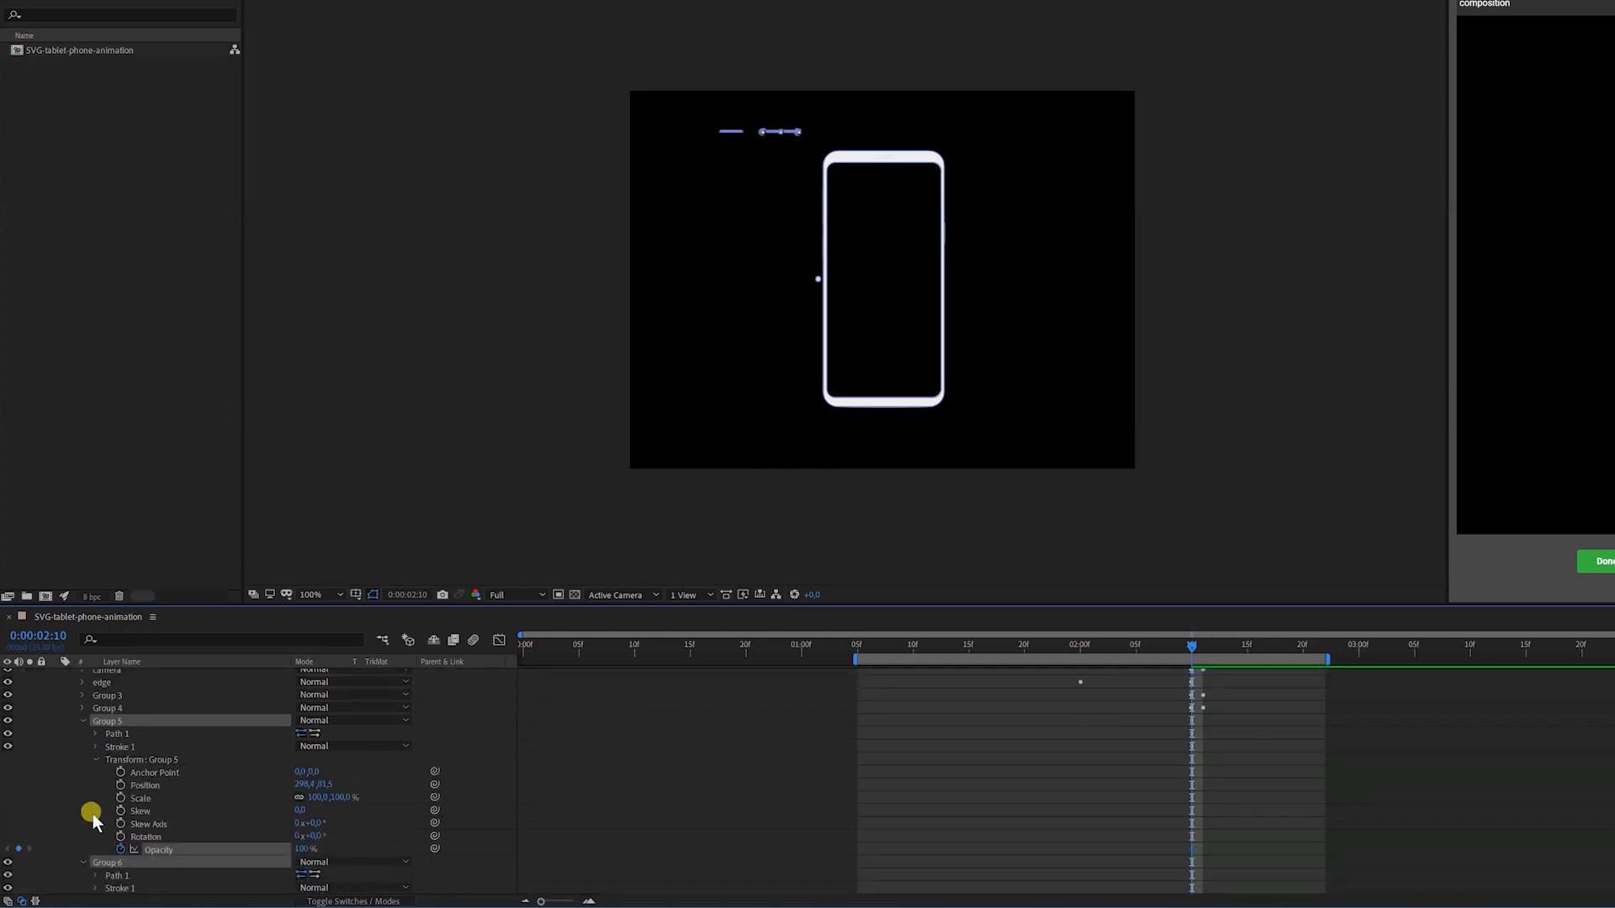
scroll(89, 814, "down", 4)
left_click(94, 849)
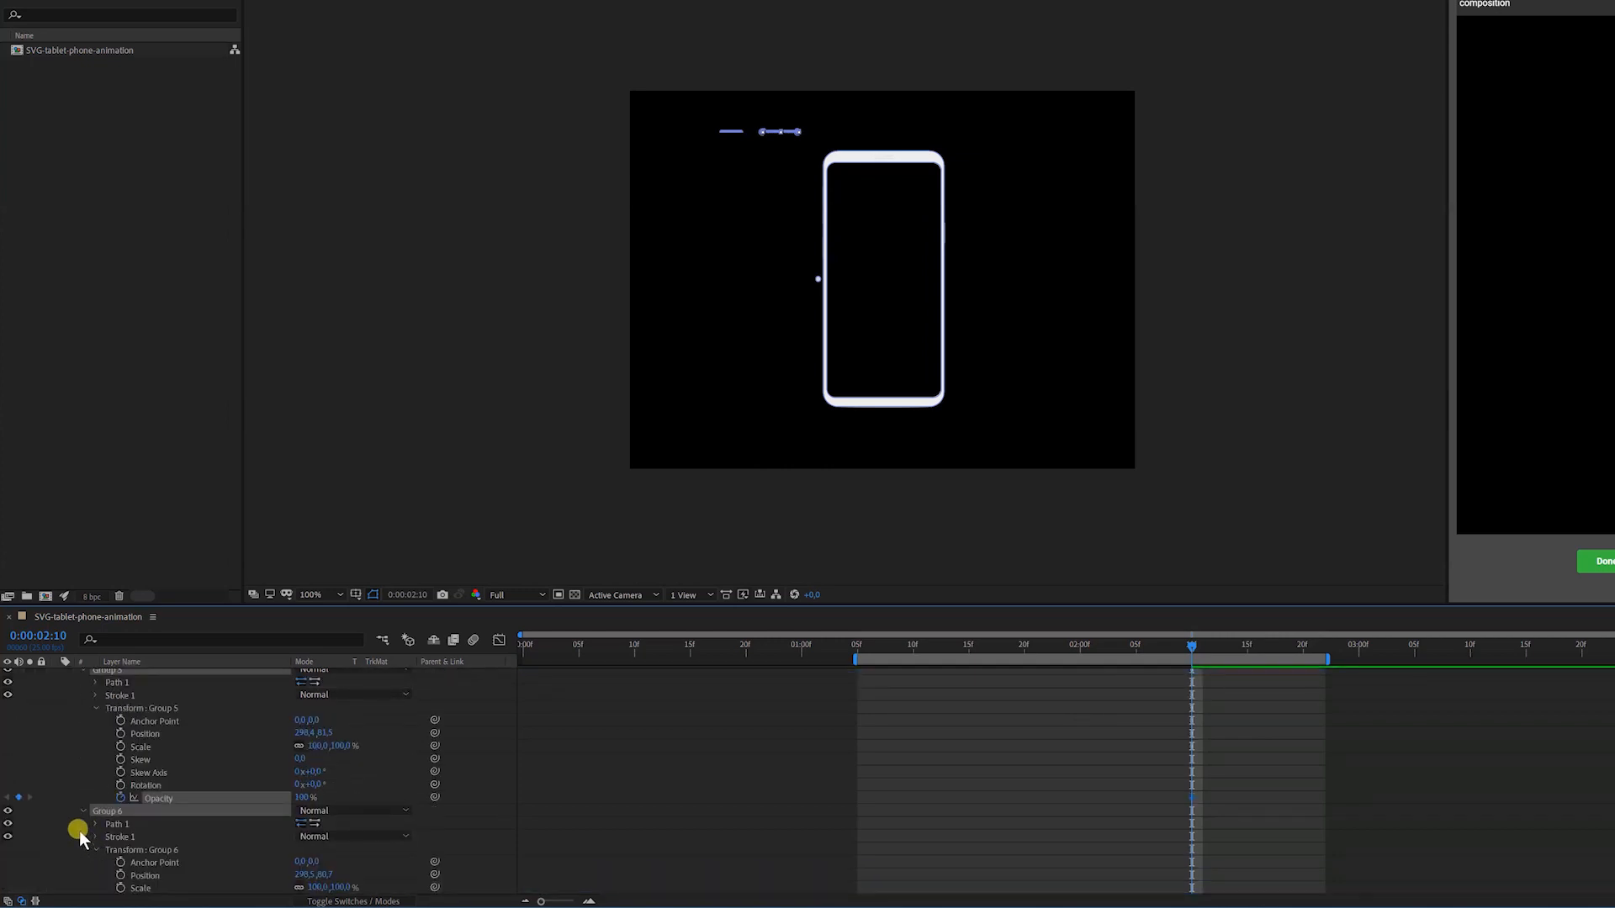
scroll(82, 836, "down", 7)
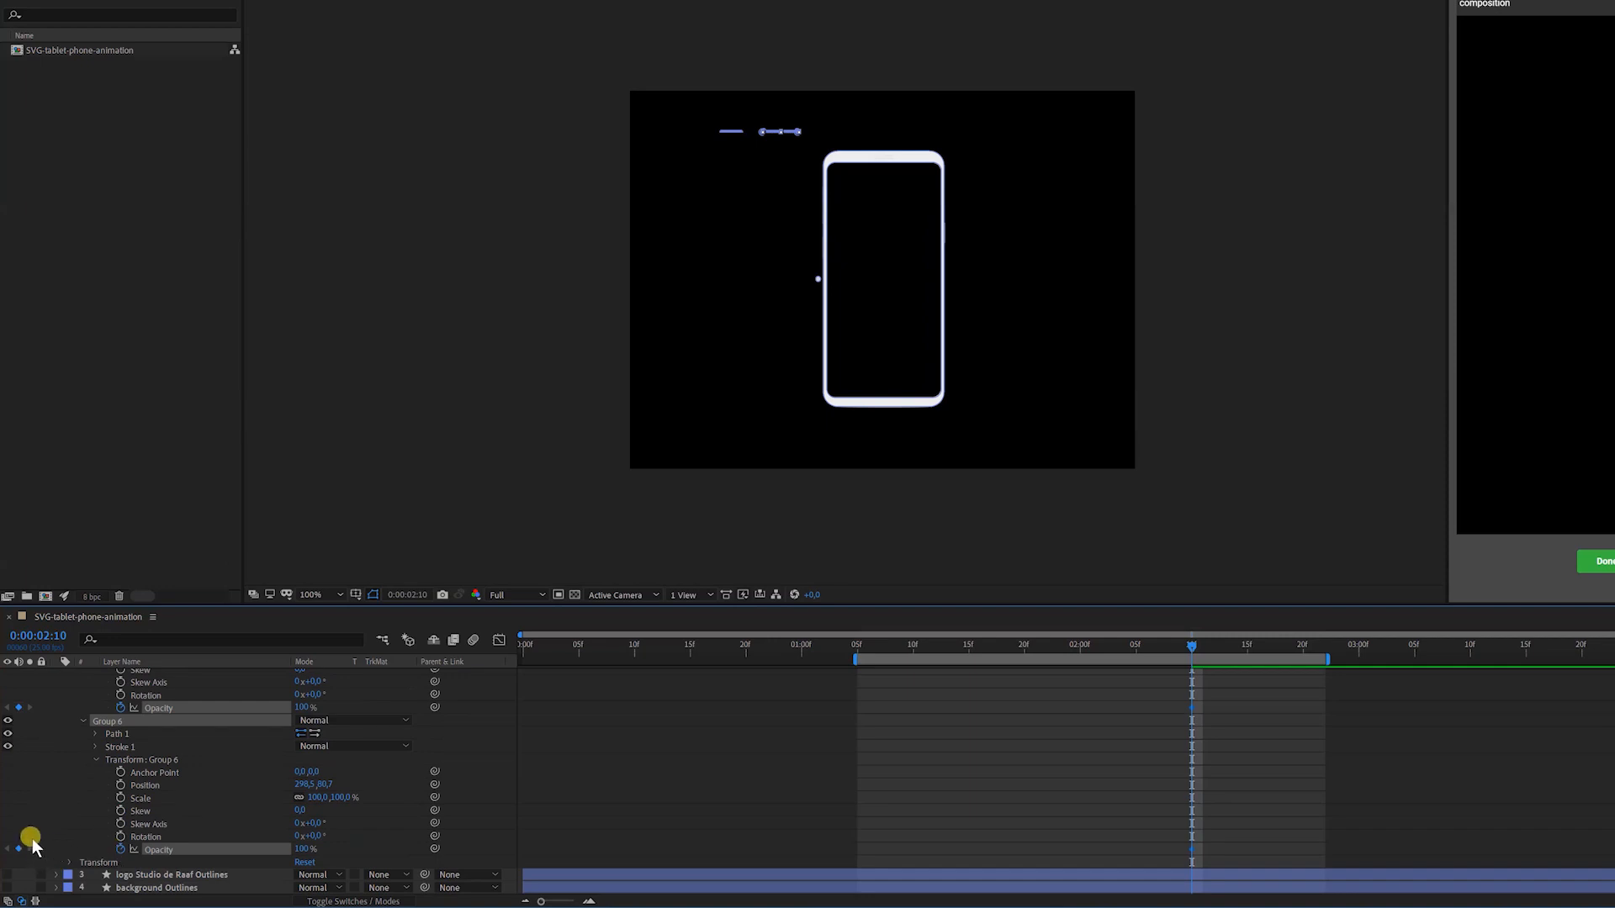
Set the Opacity of Group 5 and Group 6 to 0% at 0:00:02:11, then deselect the tablet layer.
key("Page_Down")
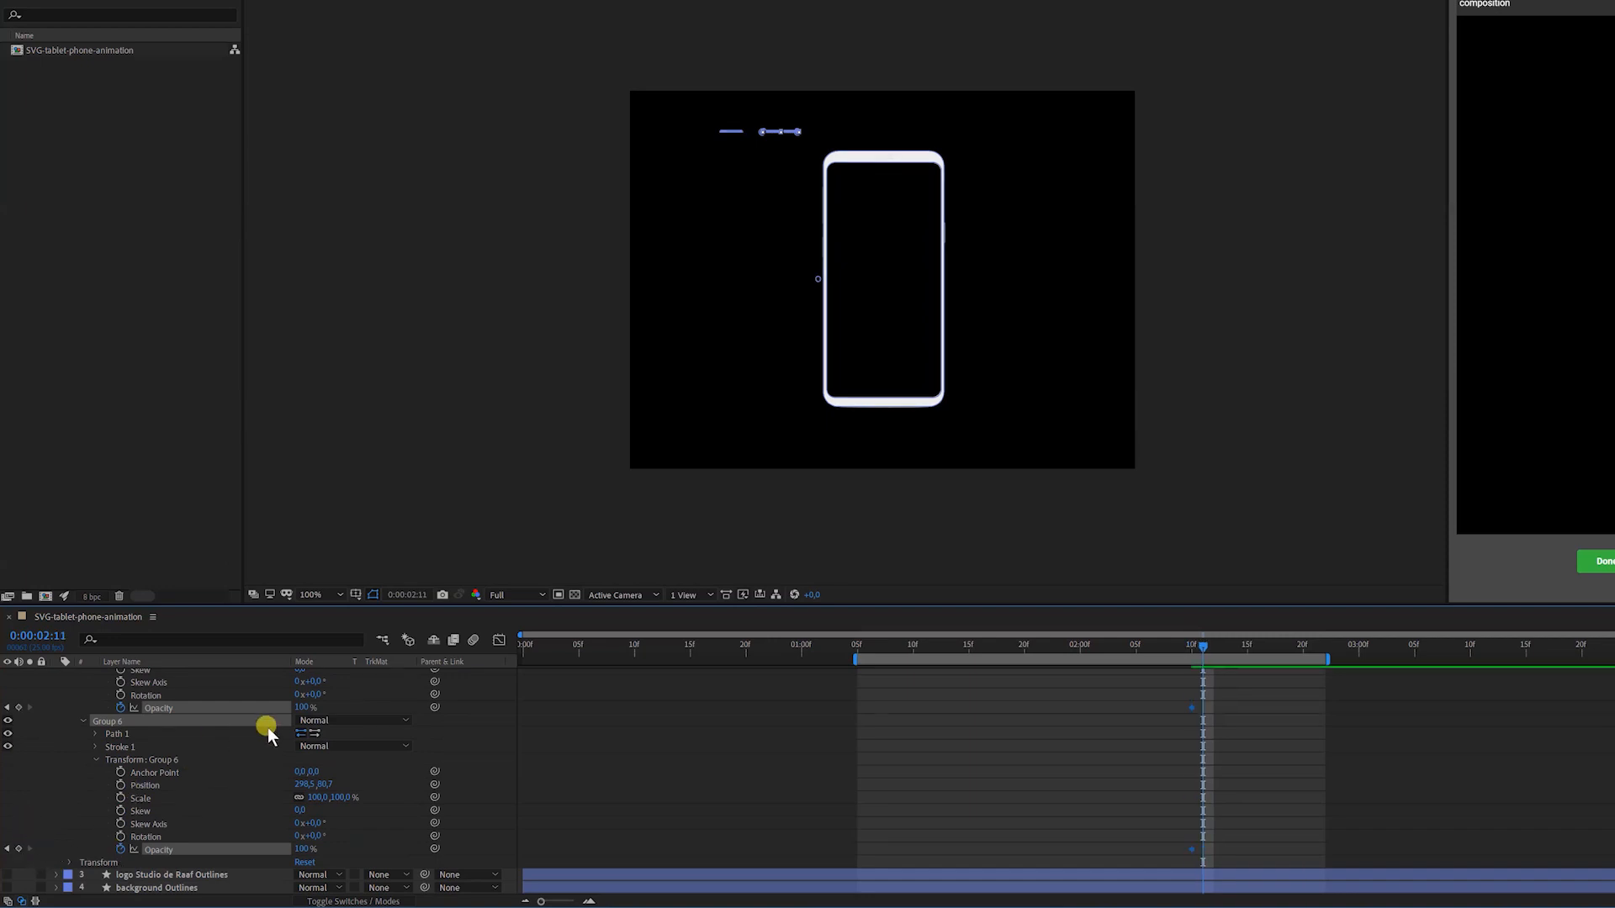
left_click_drag(211, 707, 180, 708)
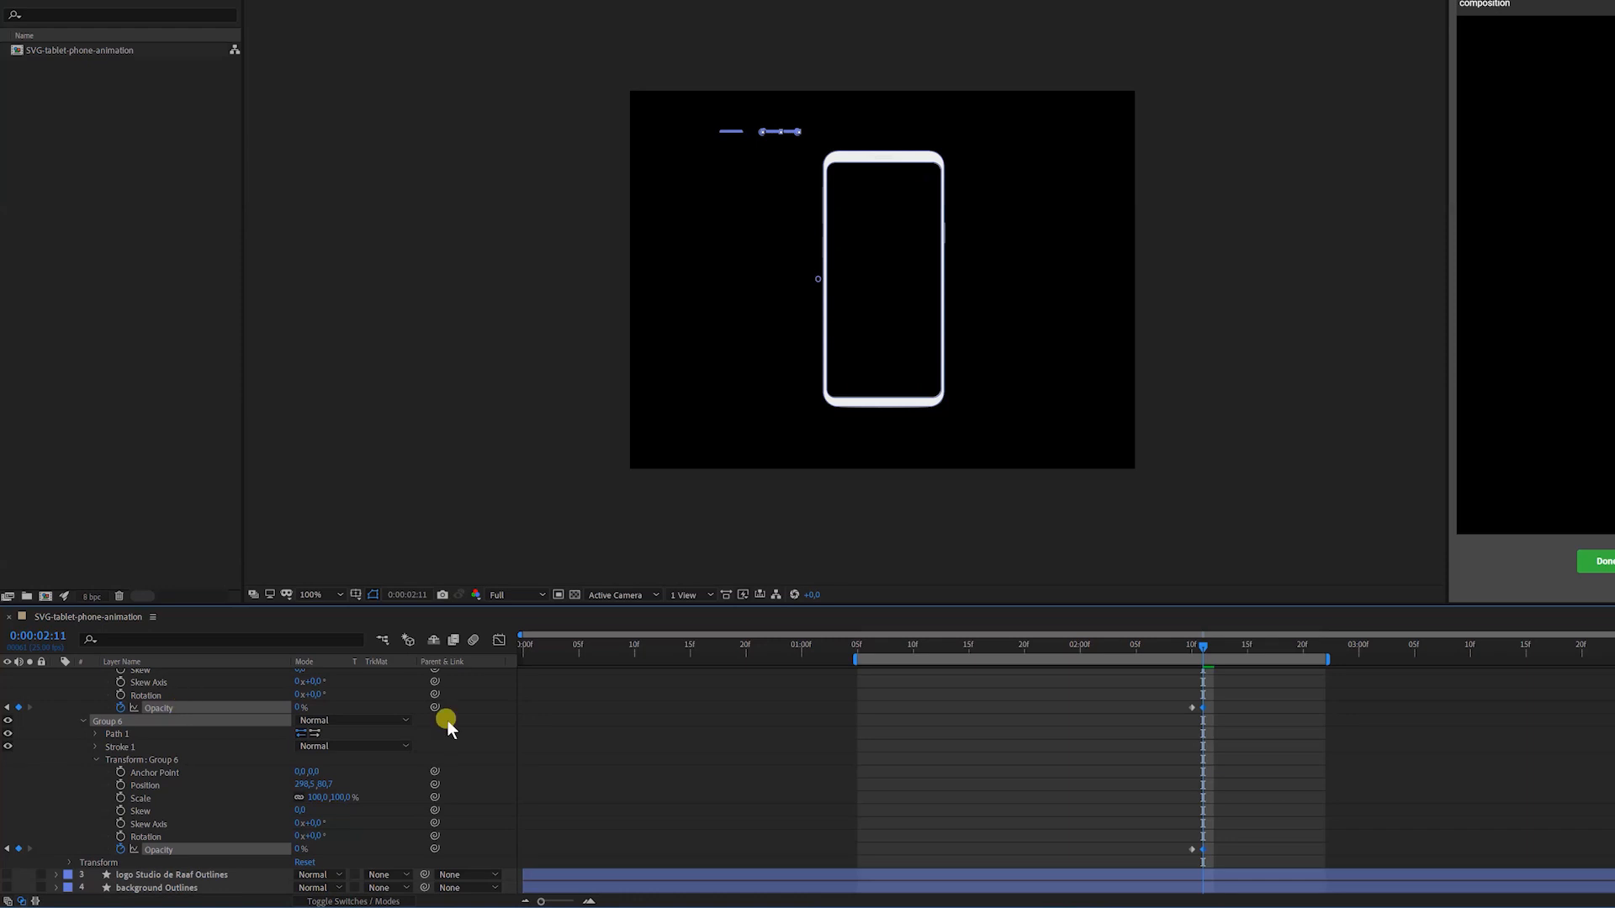
left_click(1198, 548)
left_click(849, 266)
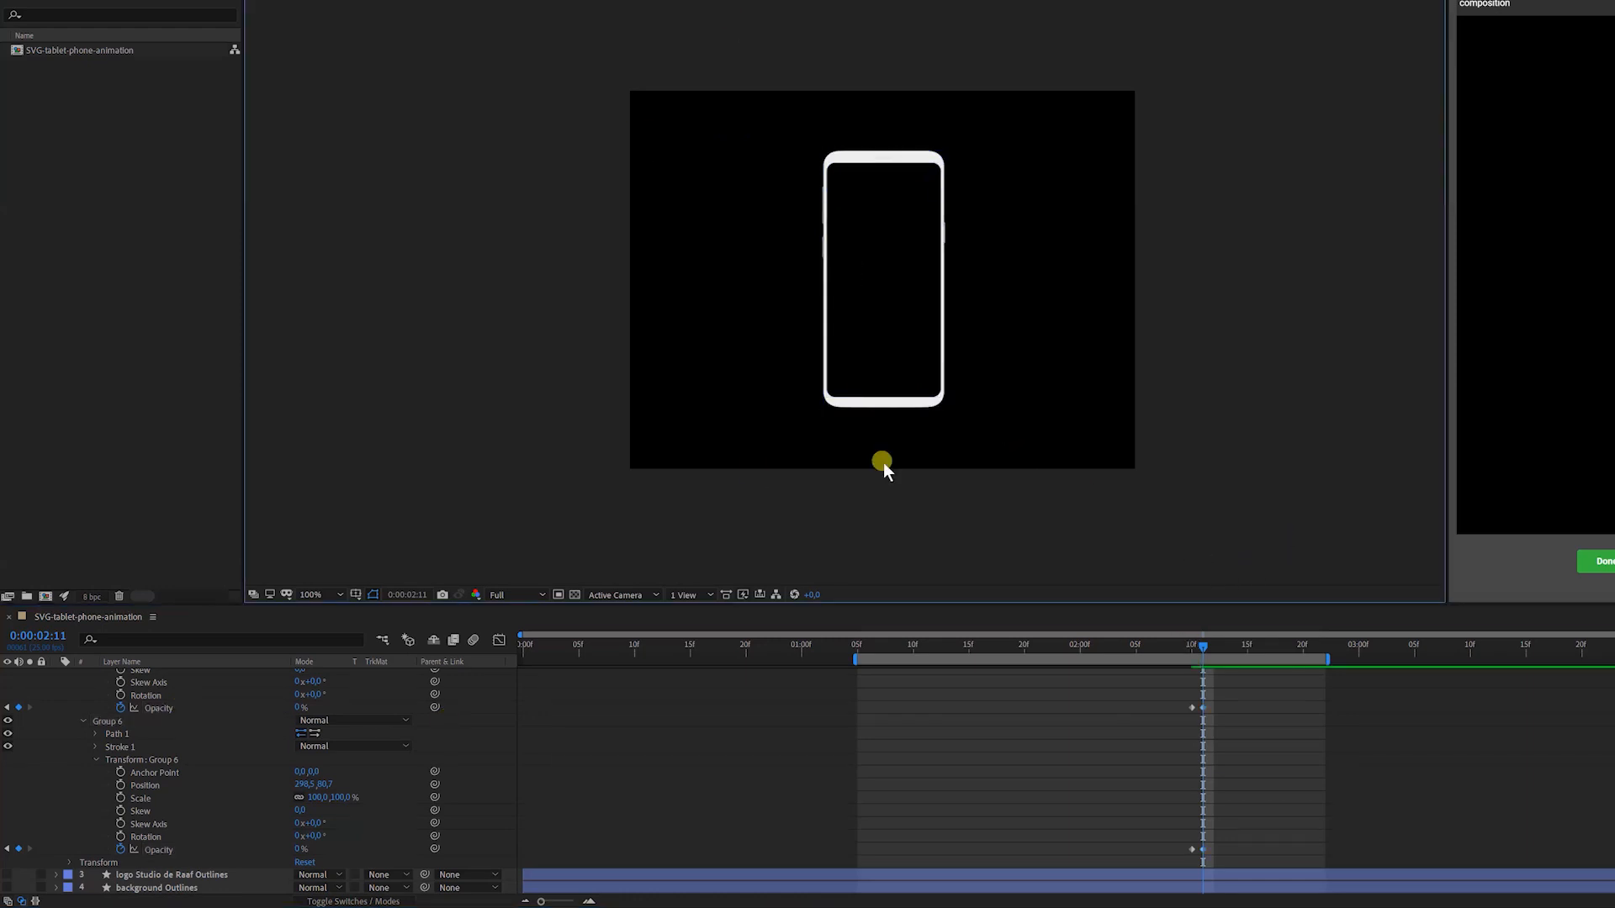
Move Groups 5 and 6's 100% Opacity keyframes to 0:00:02:00 and their 0% keyframes to 0:00:02:10, then collapse both groups.
left_click_drag(1204, 644, 1084, 654)
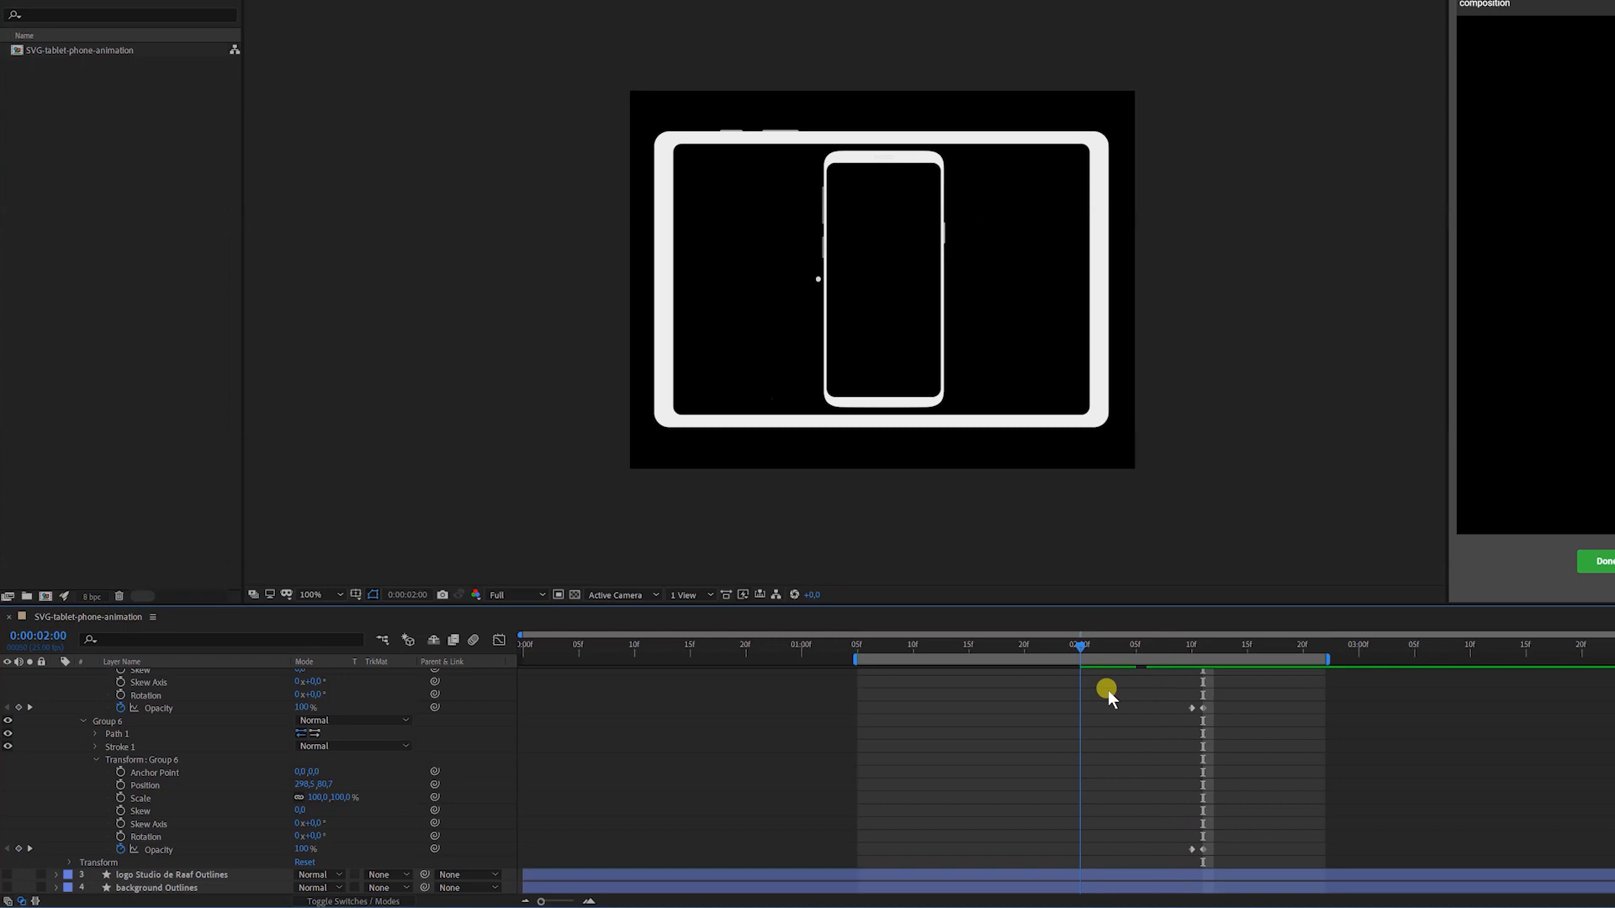
mouse_move(1169, 697)
left_mouse_down()
mouse_move(1193, 866)
mouse_move(1082, 822)
left_mouse_up()
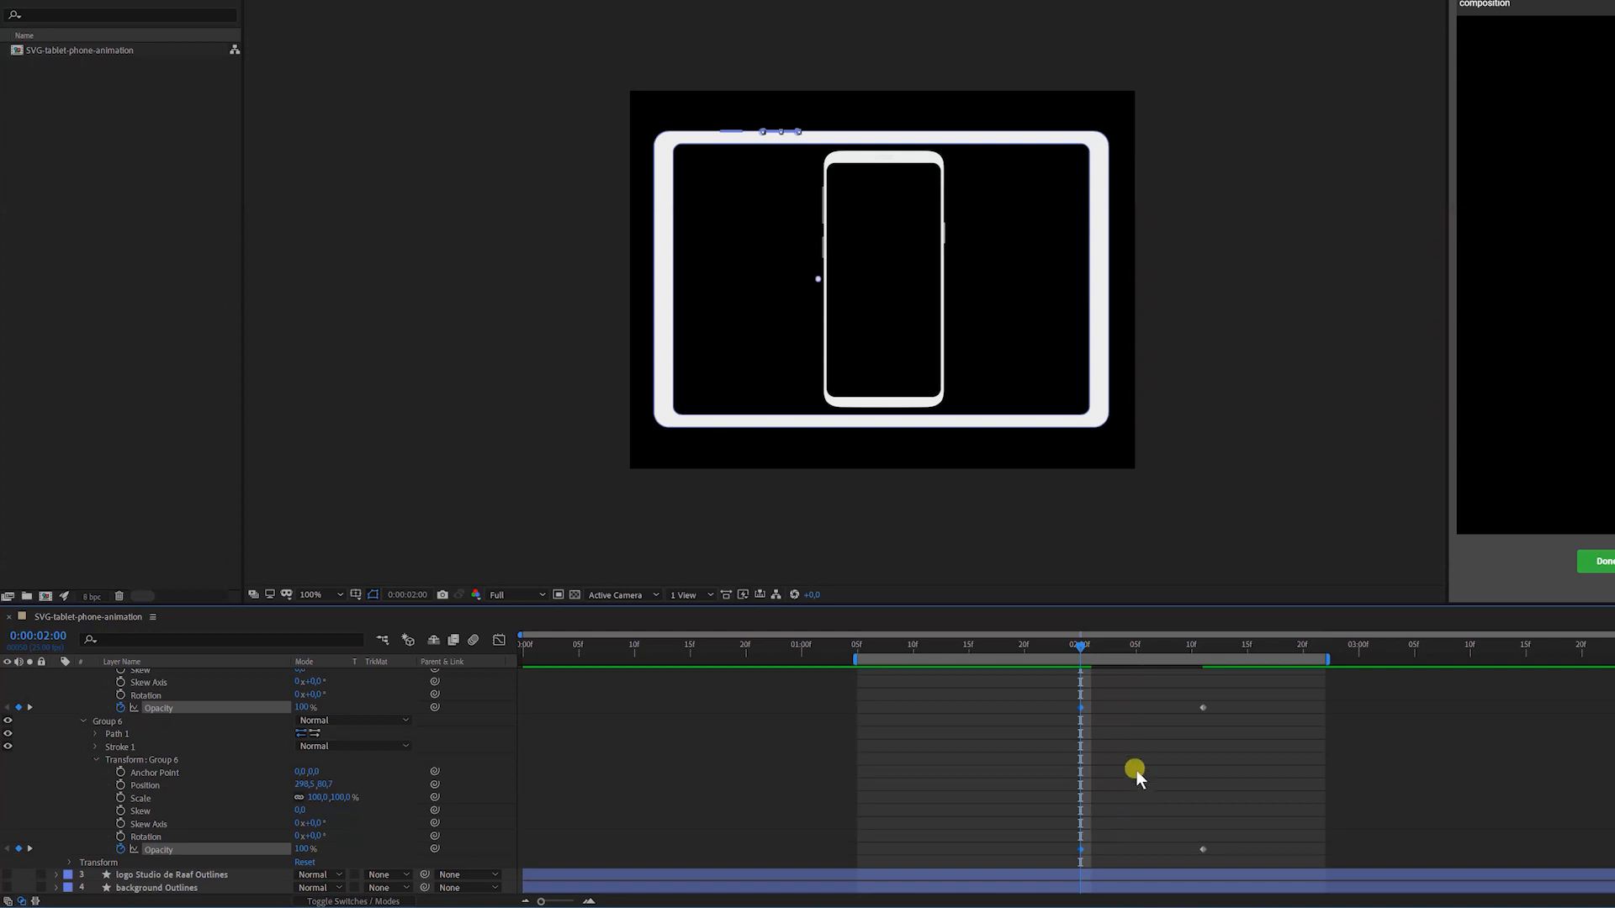
scroll(1136, 771, "up", 1)
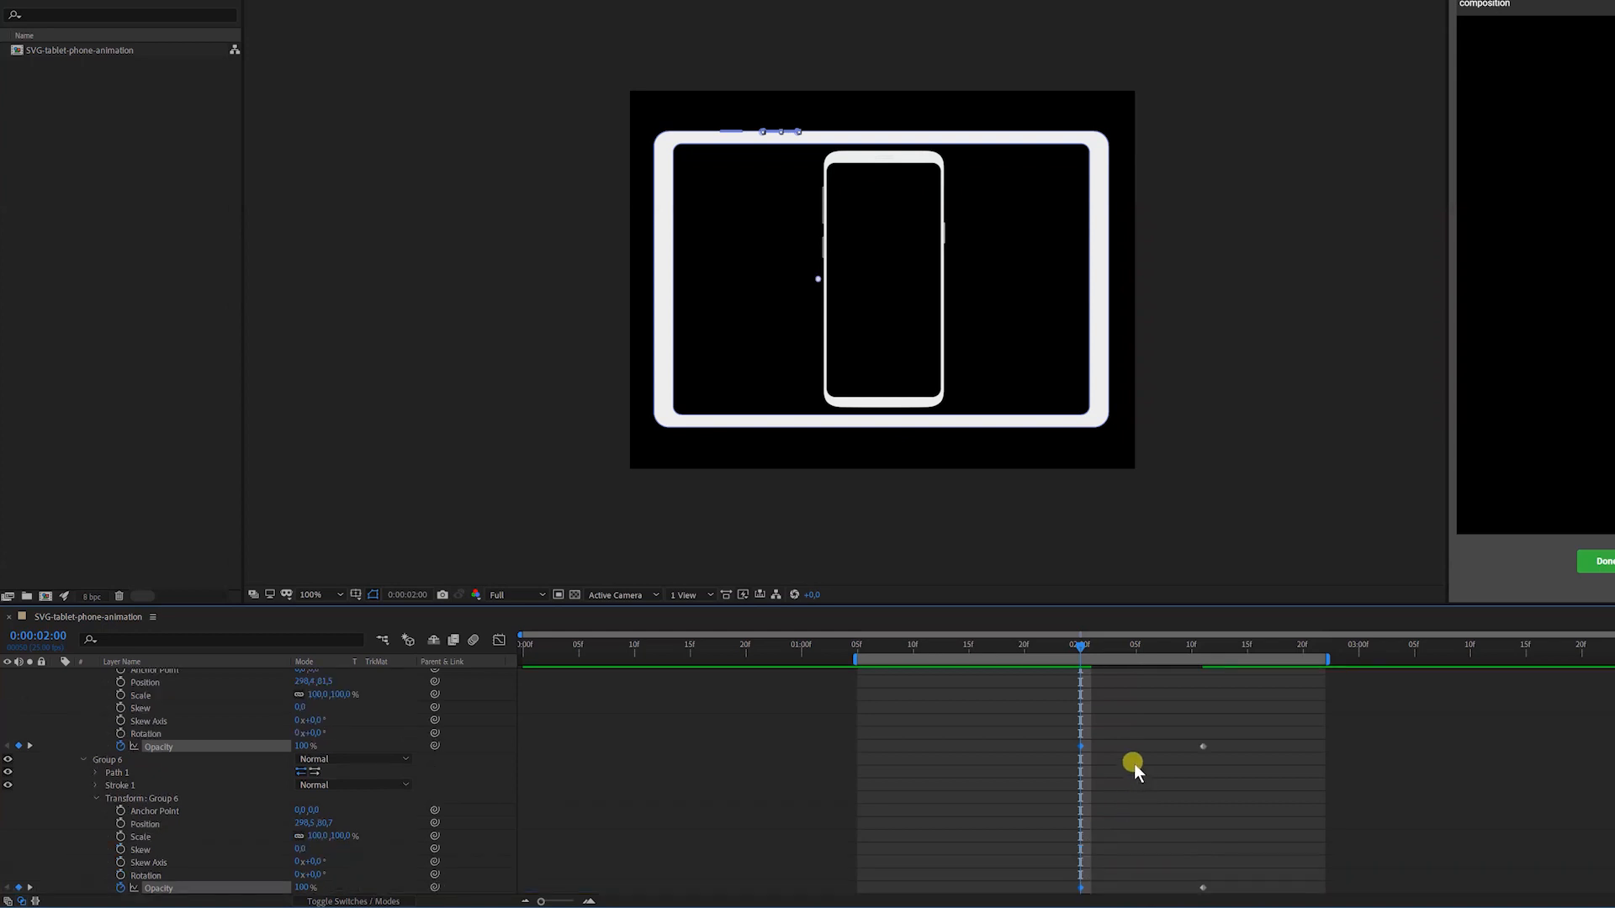
left_click(1192, 659)
left_click_drag(1211, 887, 1187, 746)
scroll(1137, 728, "up", 5)
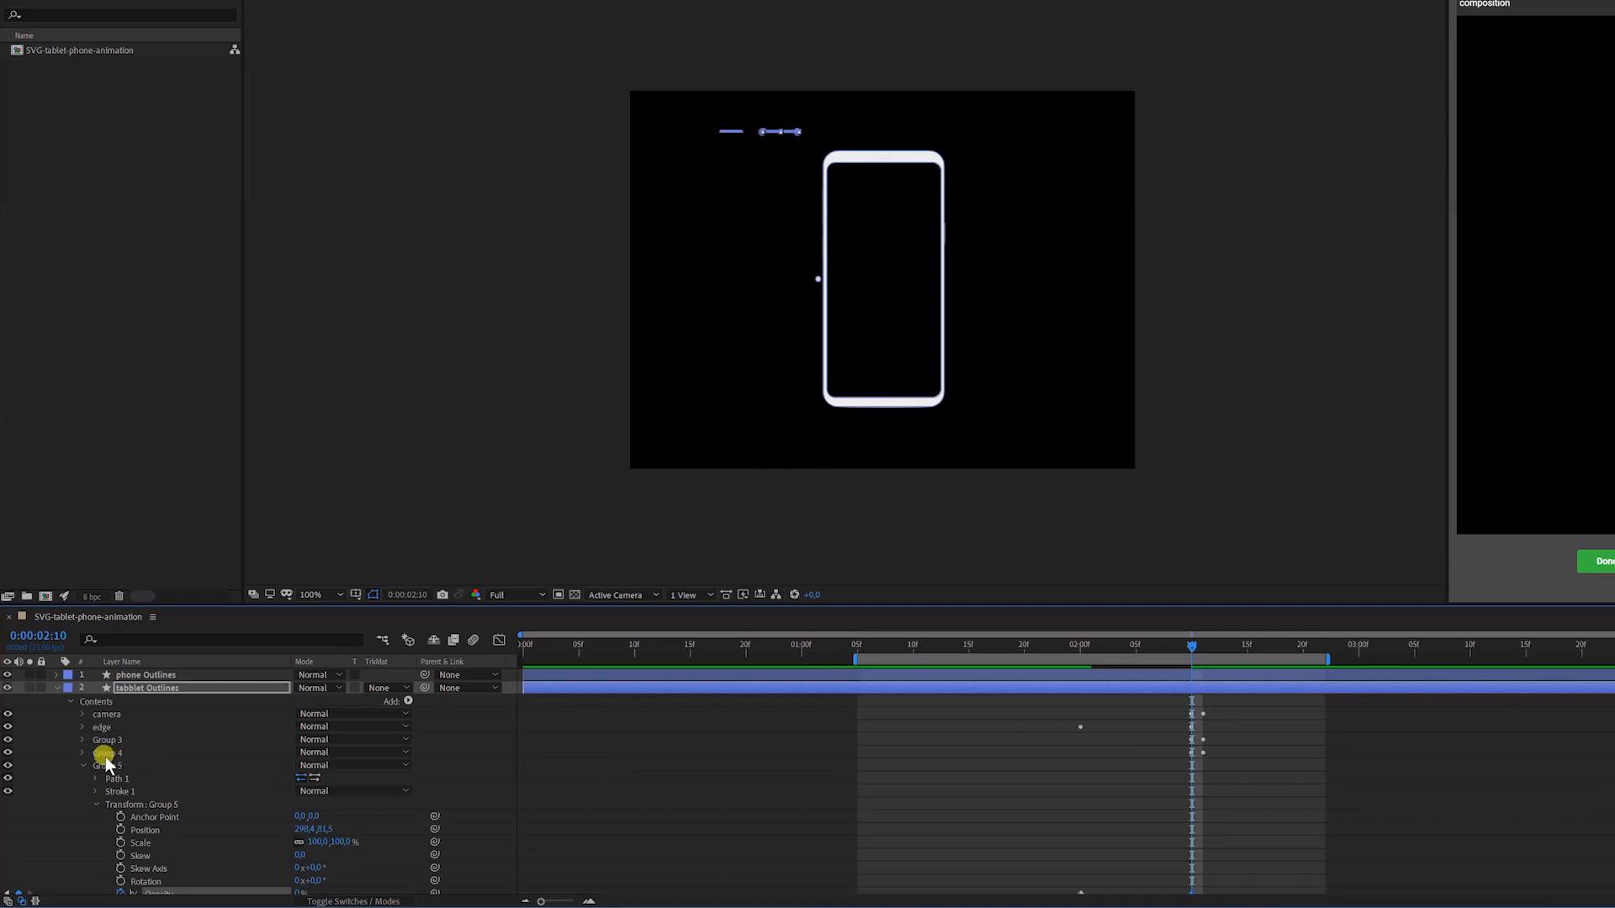
left_click(107, 761)
left_click(81, 765)
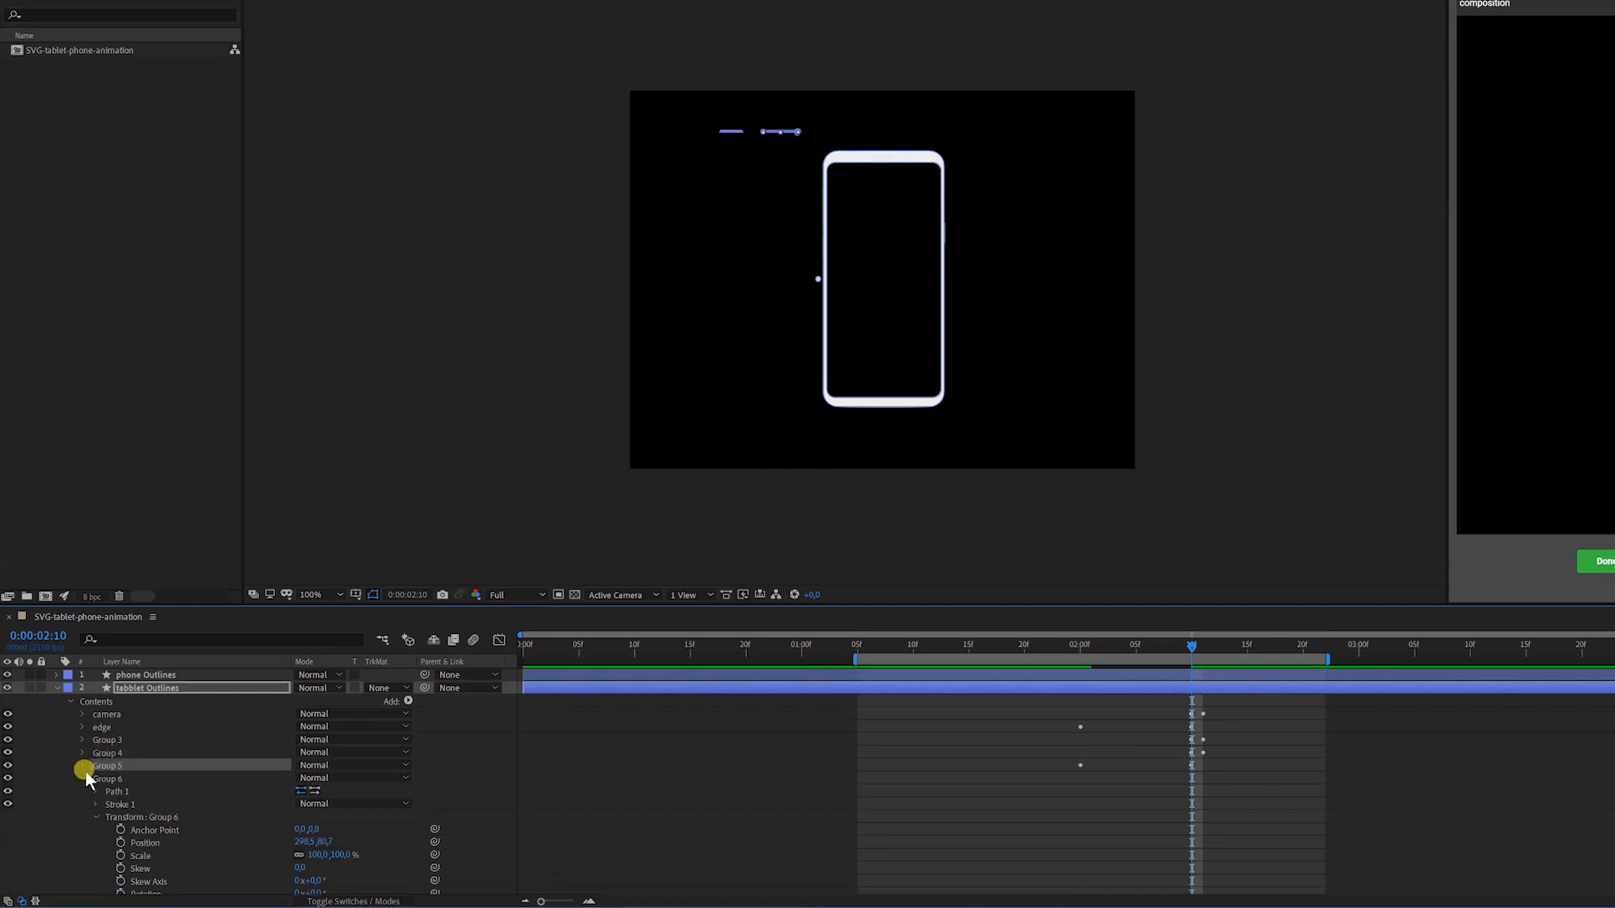
left_click(81, 777)
Reveal the tablet layer's keyframes and move Groups 3 and 4's 100% Opacity keyframes to 0:00:02:00 and their 0% keyframes to 0:00:02:10.
left_click(102, 751)
left_click(104, 735, "shift")
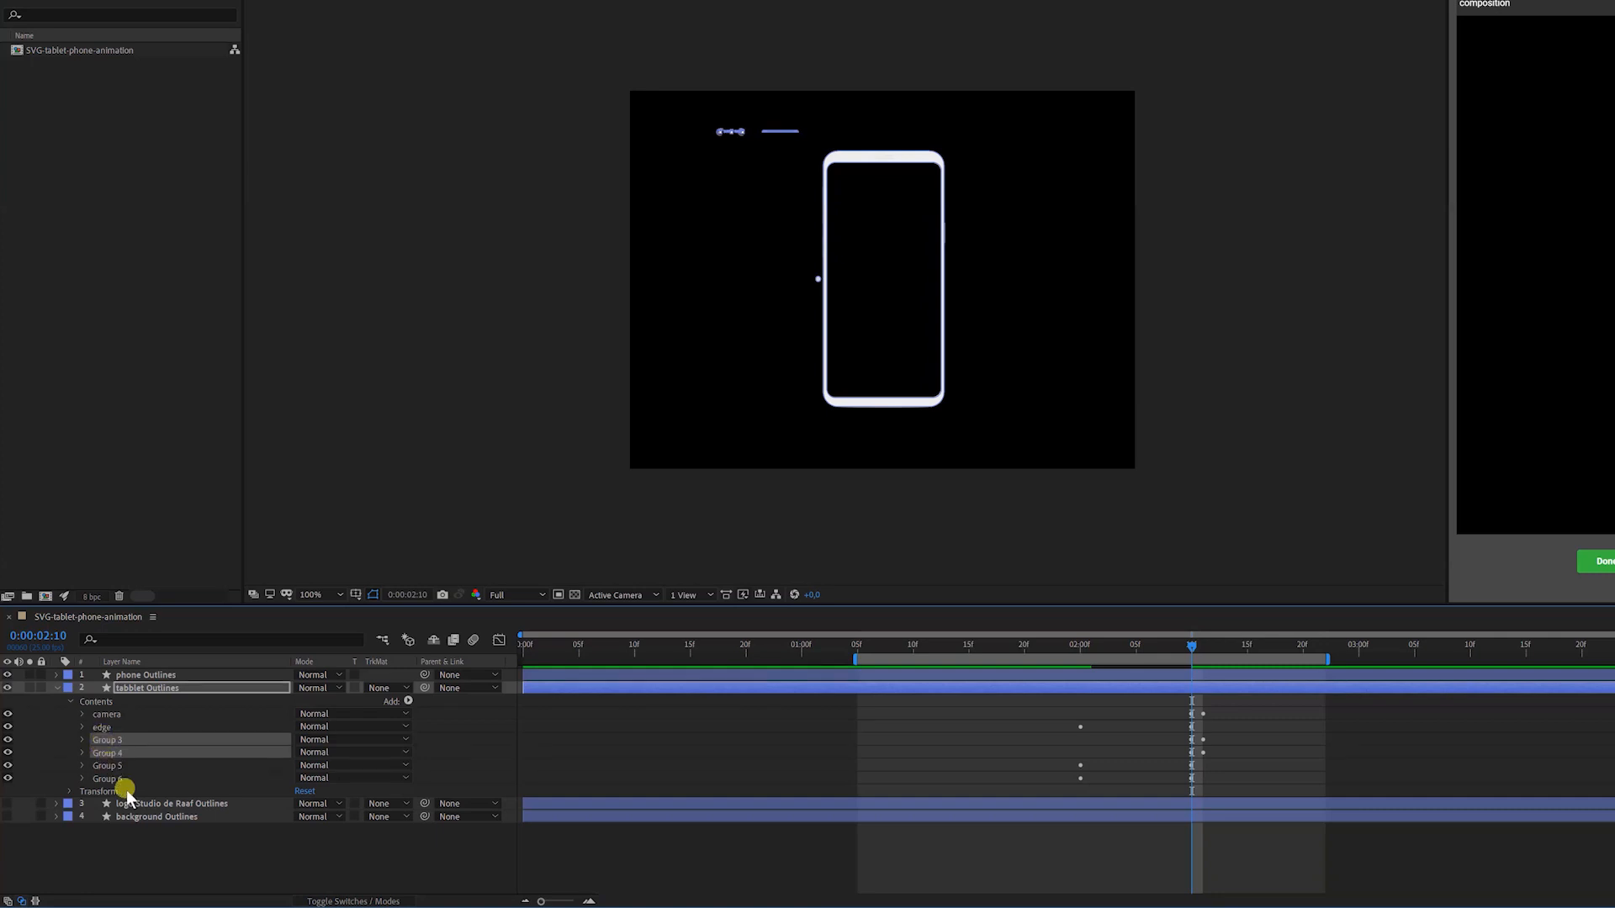
key("u")
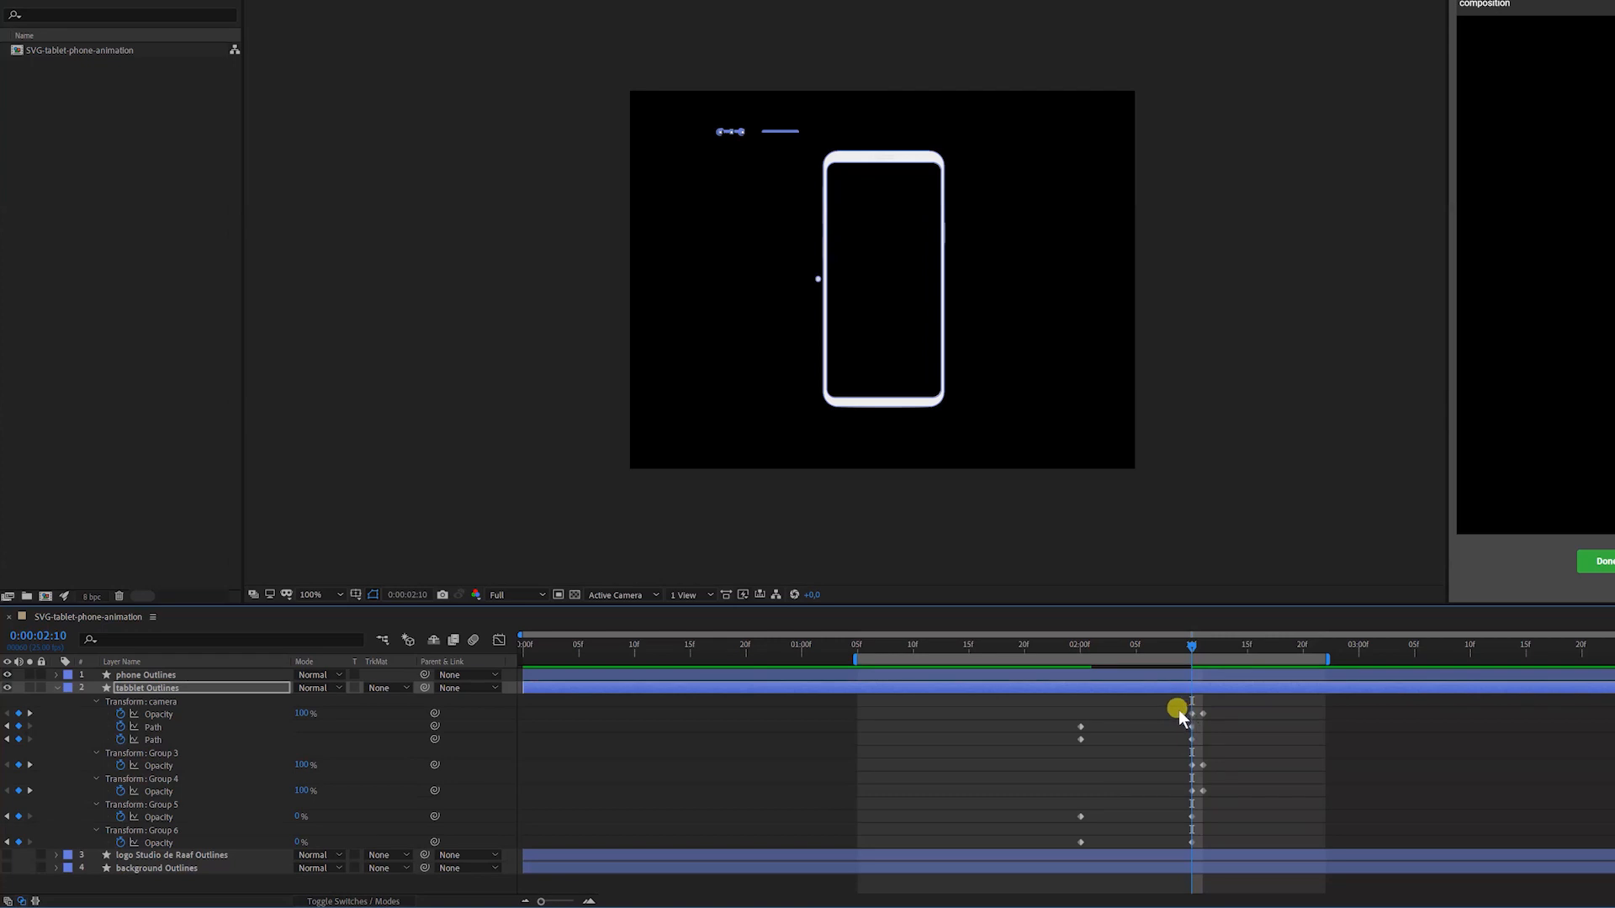
left_click_drag(1179, 755, 1082, 786)
left_click_drag(1183, 758, 1191, 790)
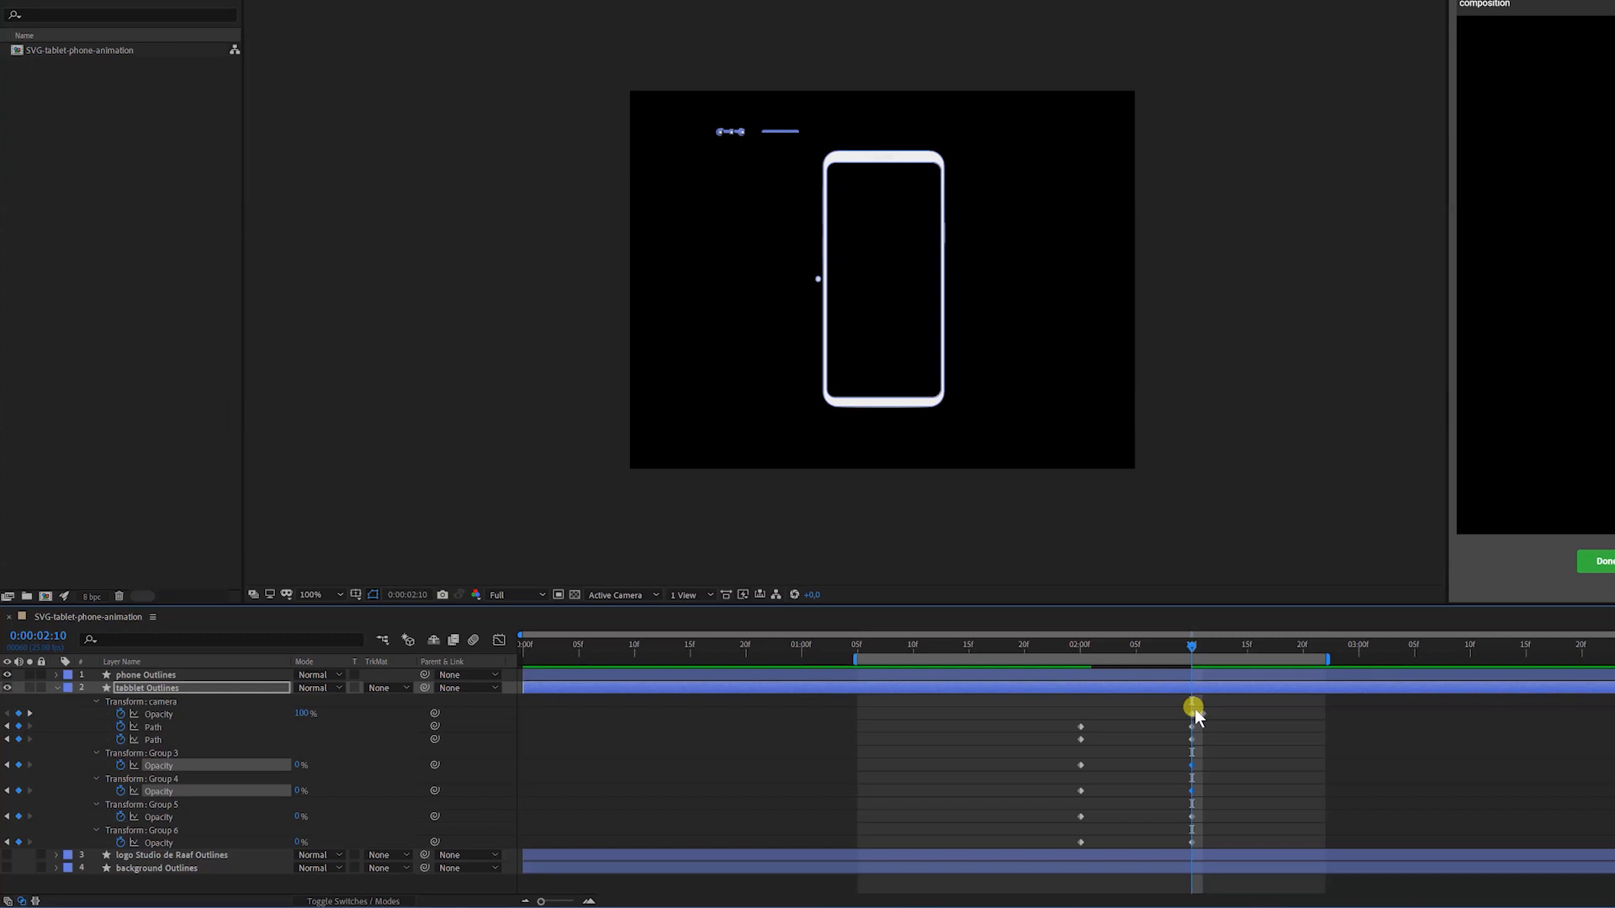
Move the camera's 100% Opacity keyframe to 0:00:02:00 and its 0% keyframe to 0:00:02:10, and preview the morph.
left_click_drag(1194, 708, 1082, 717)
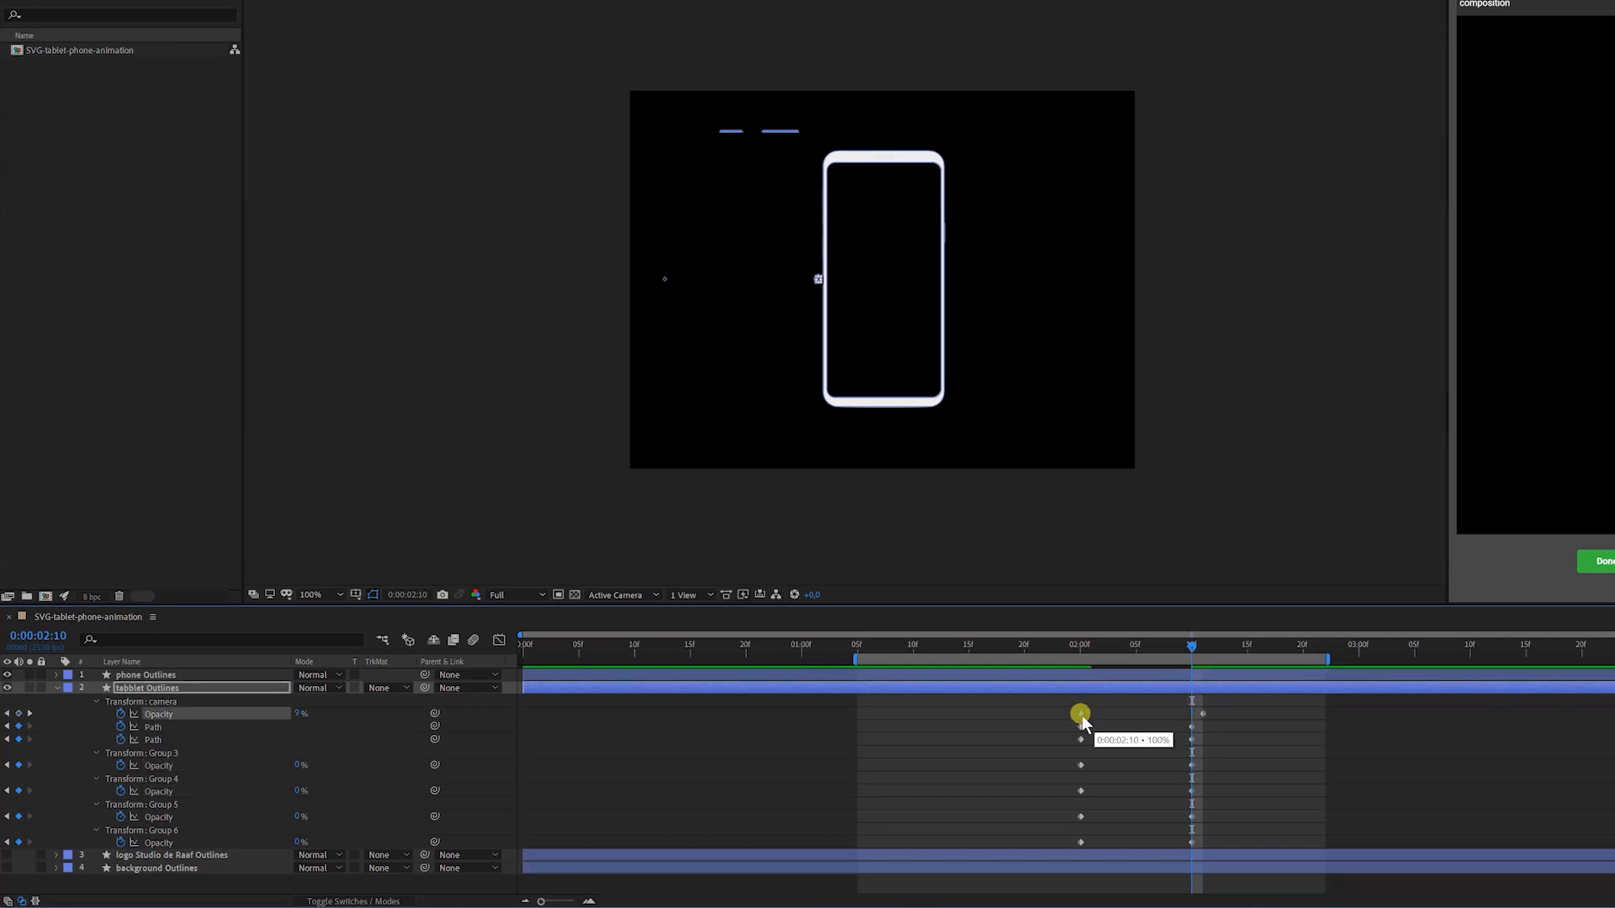
left_click(1195, 712)
left_click(1083, 739)
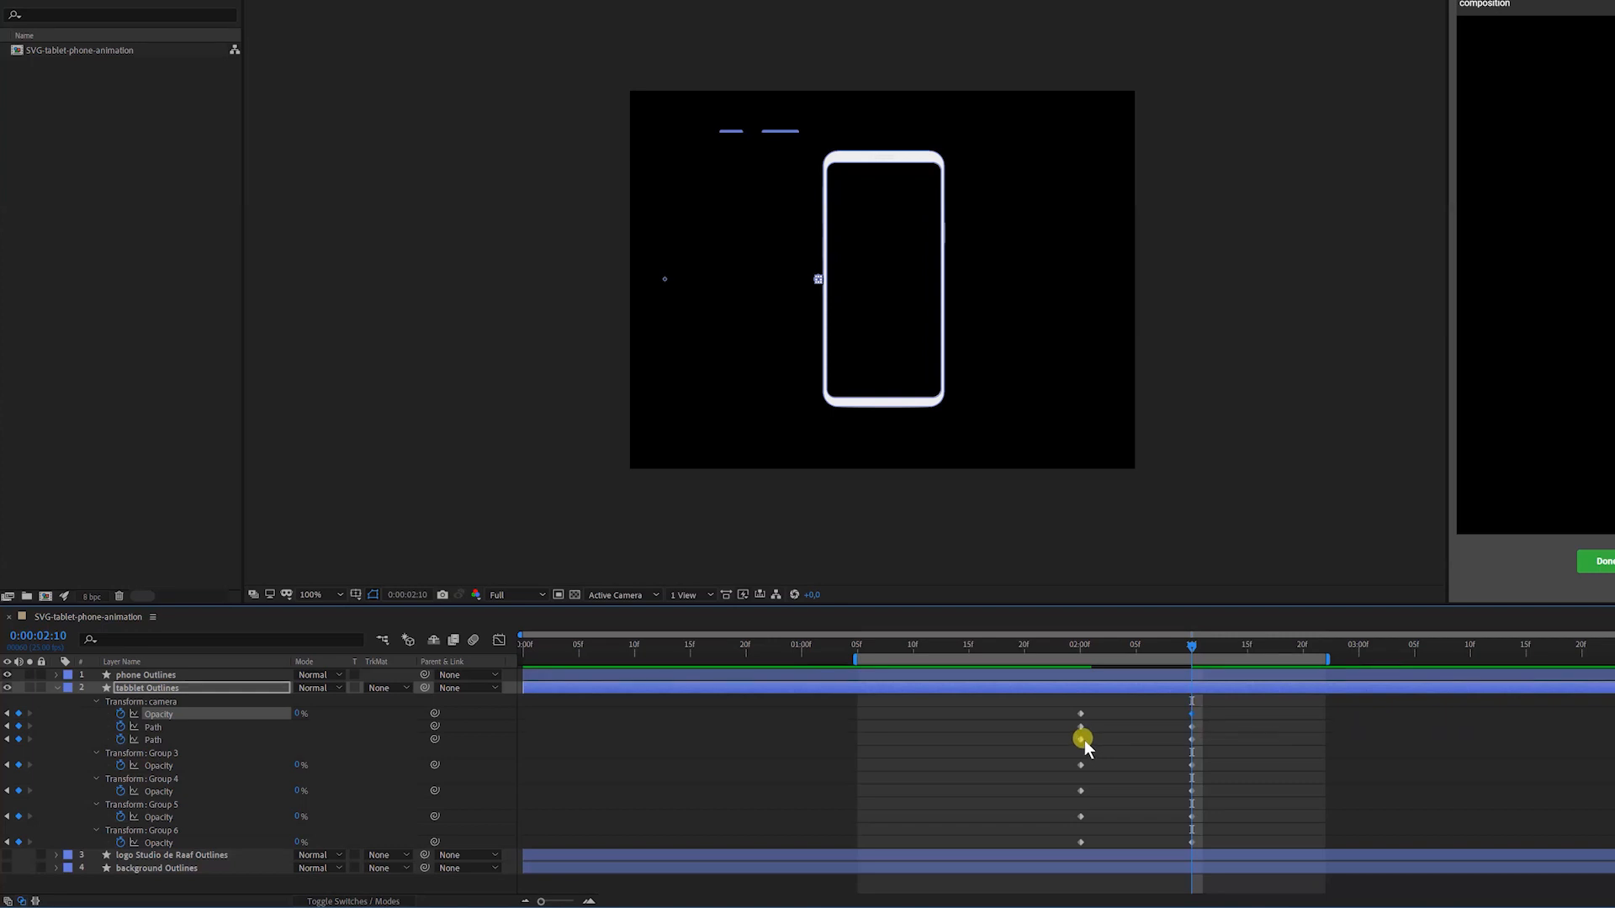
key("space")
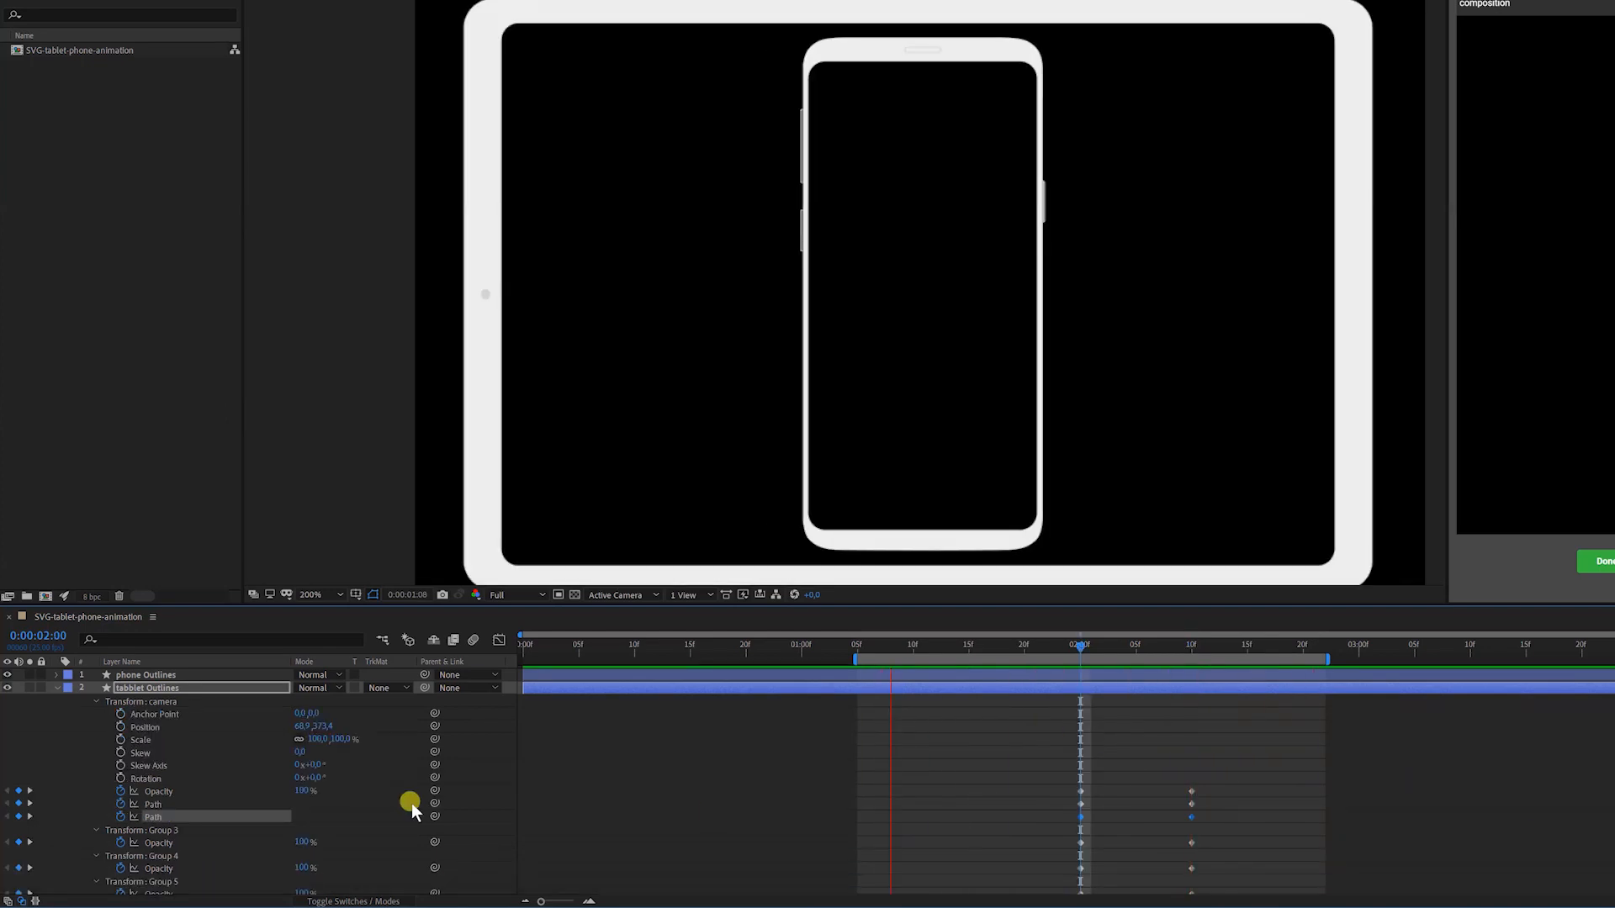
key("space")
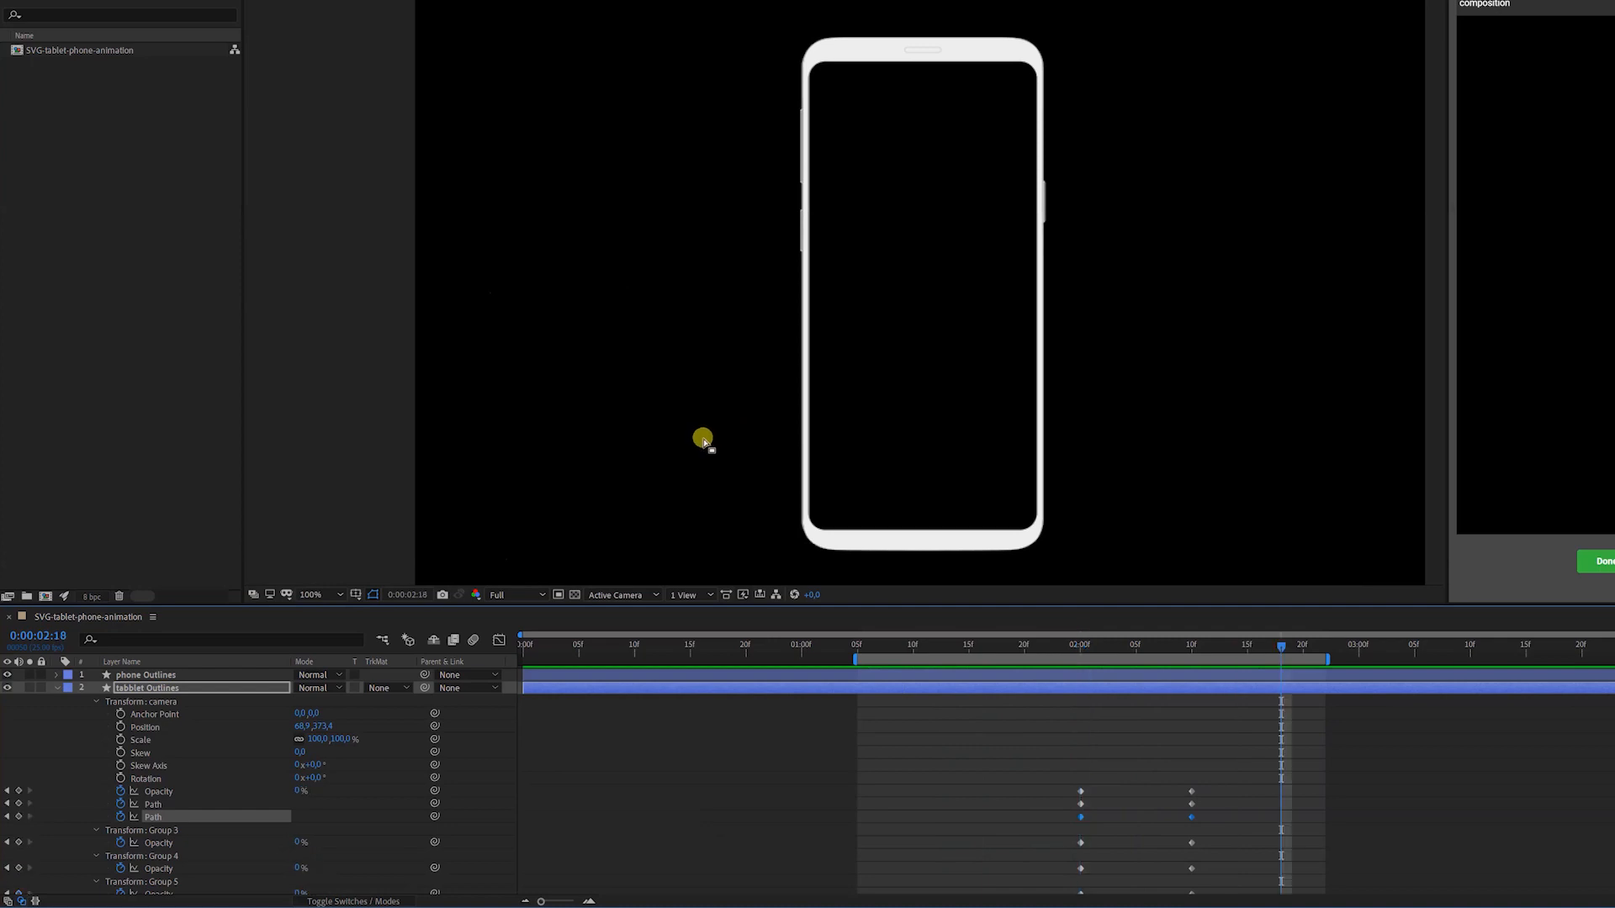
Keyframe the tablet layer's overall Opacity at 100% at 0:00:02:10 and 0% at 0:00:02:11, and preview the switch to the phone.
scroll(705, 444, "down", 1)
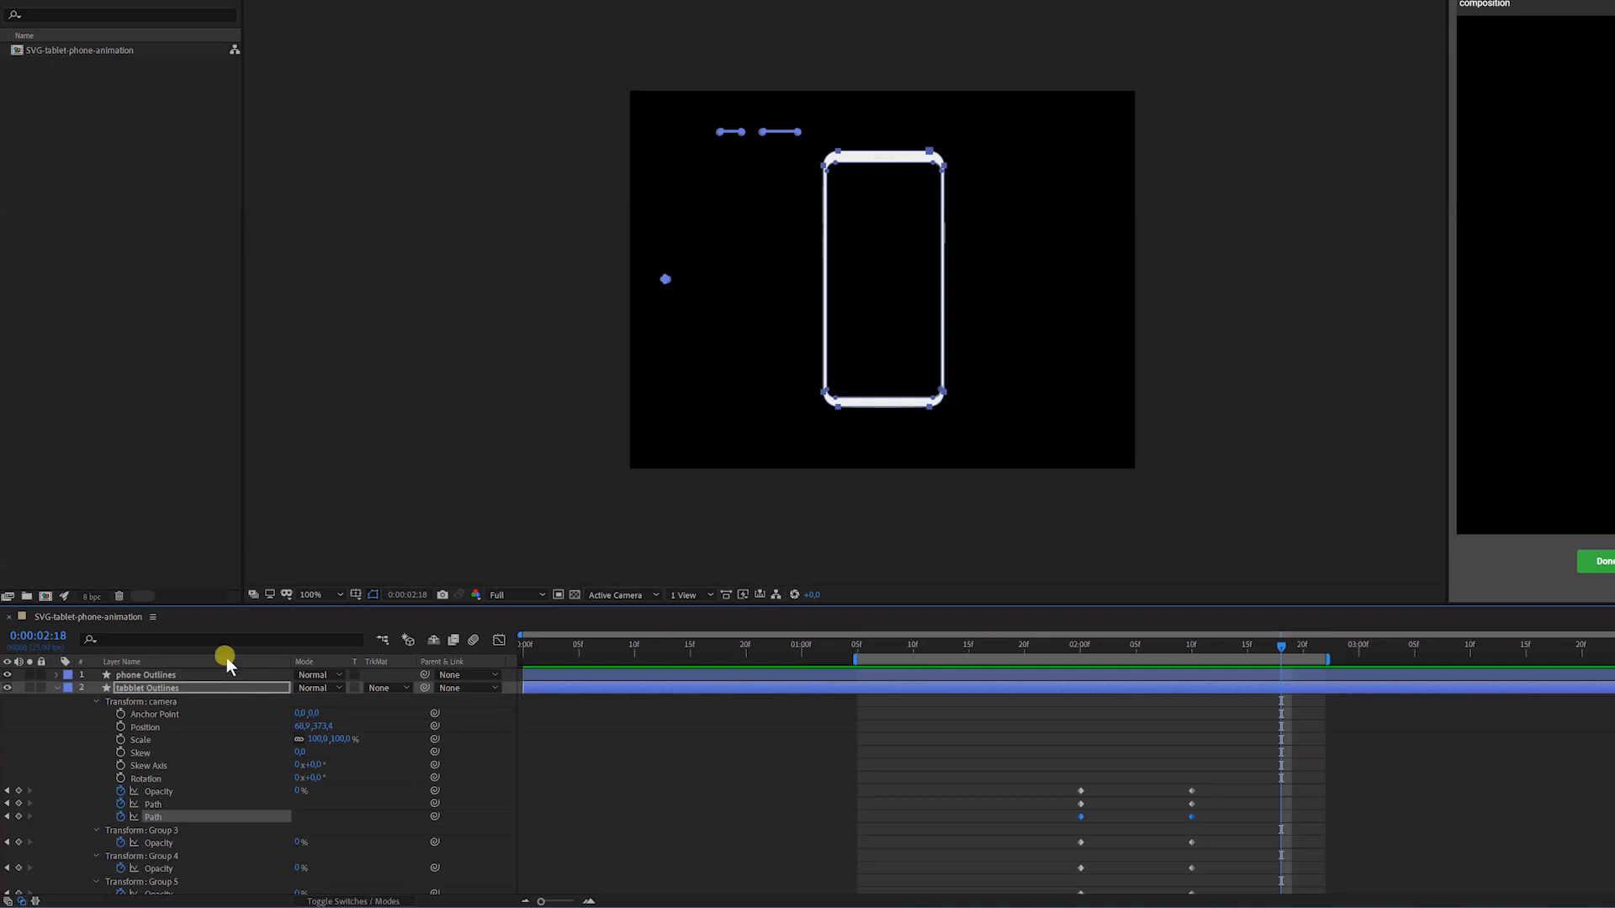
left_click(1190, 642)
left_click(57, 688)
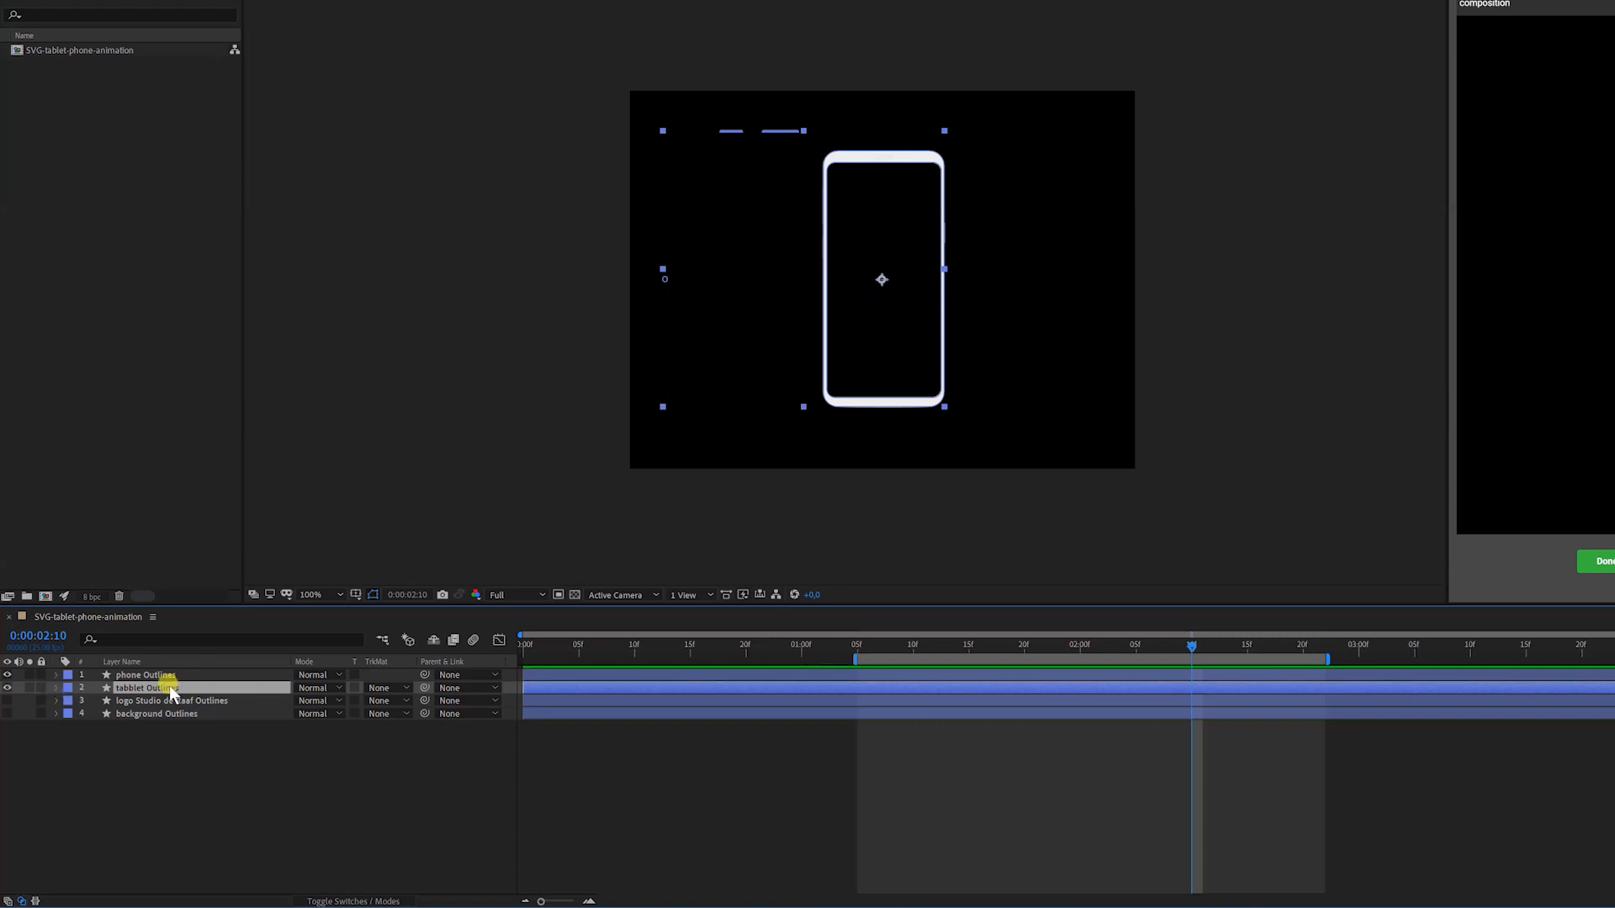
key("t")
left_click(94, 701)
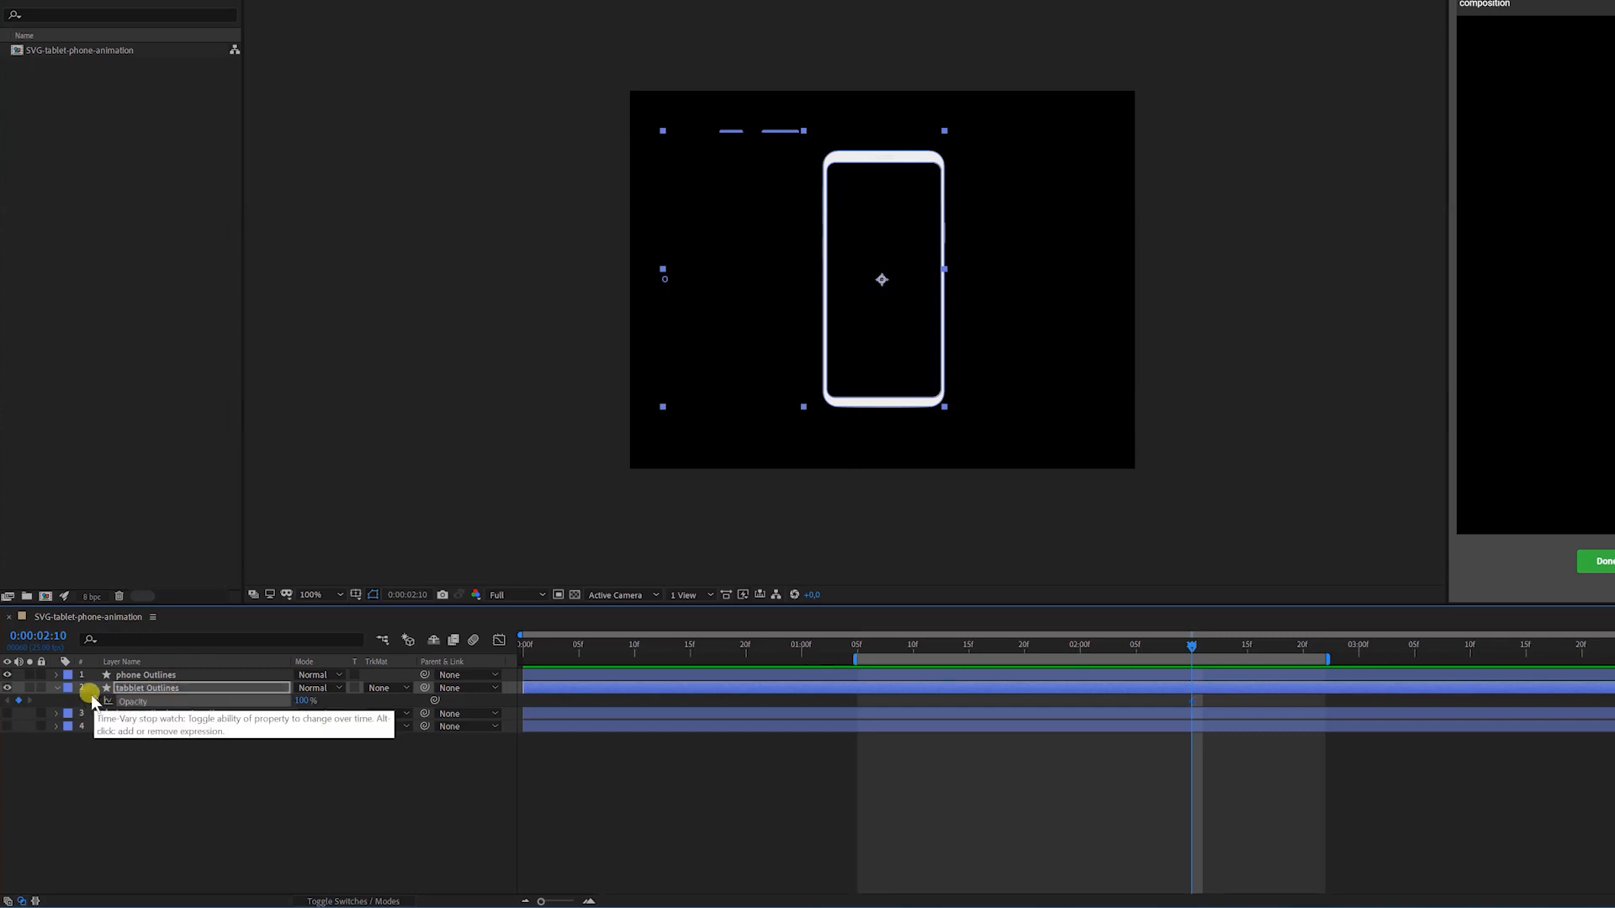
key("Page_Down")
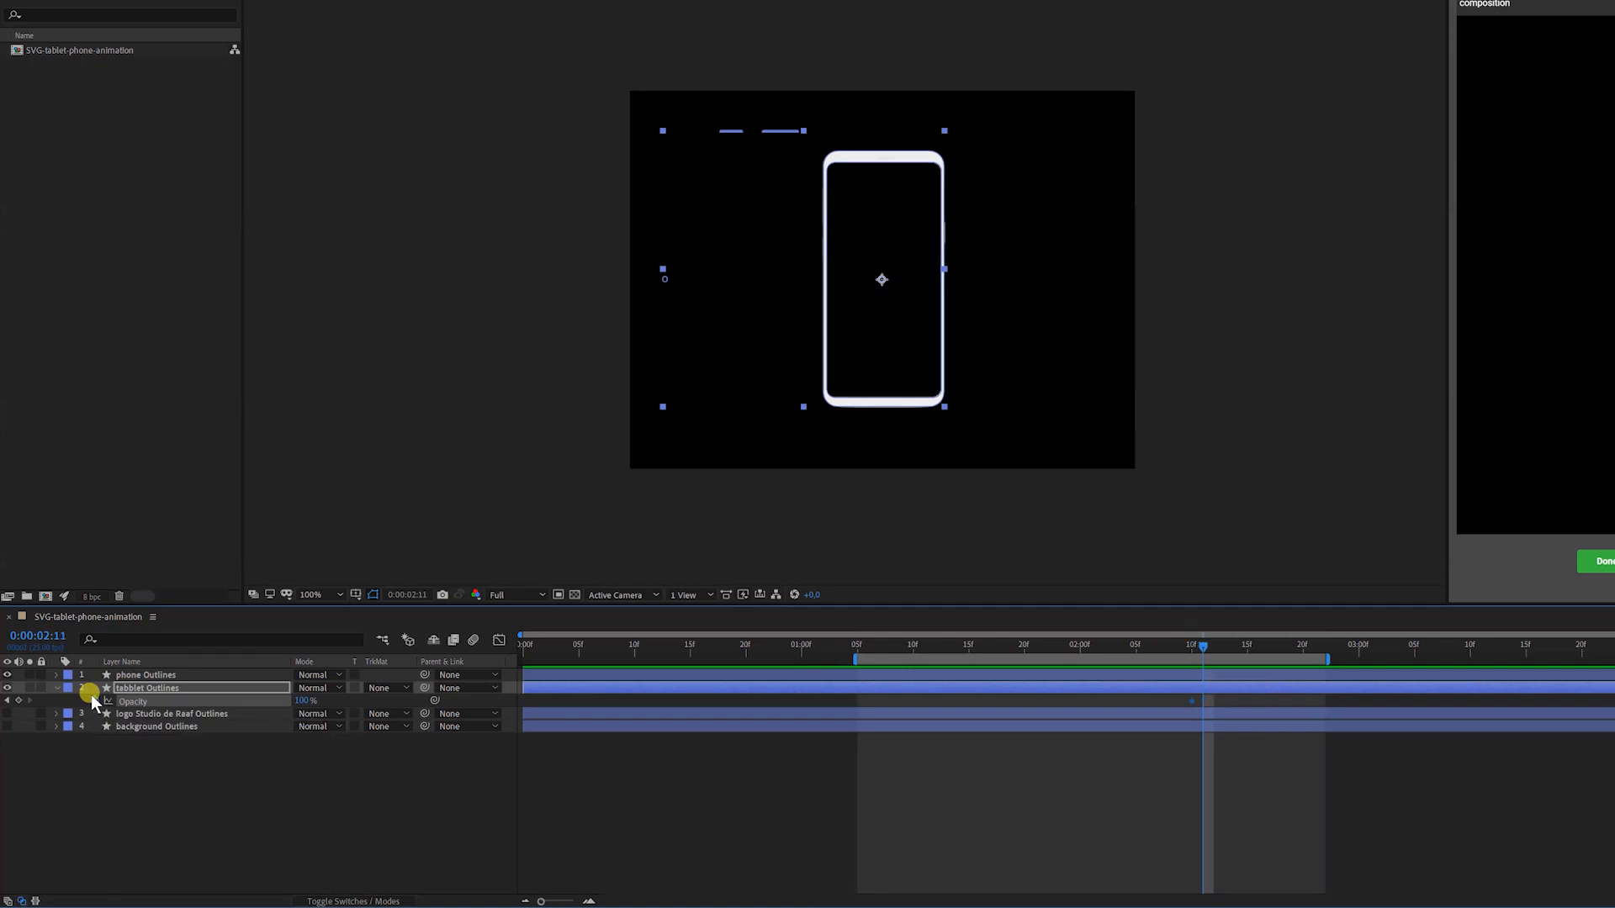
left_click_drag(279, 702, 173, 711)
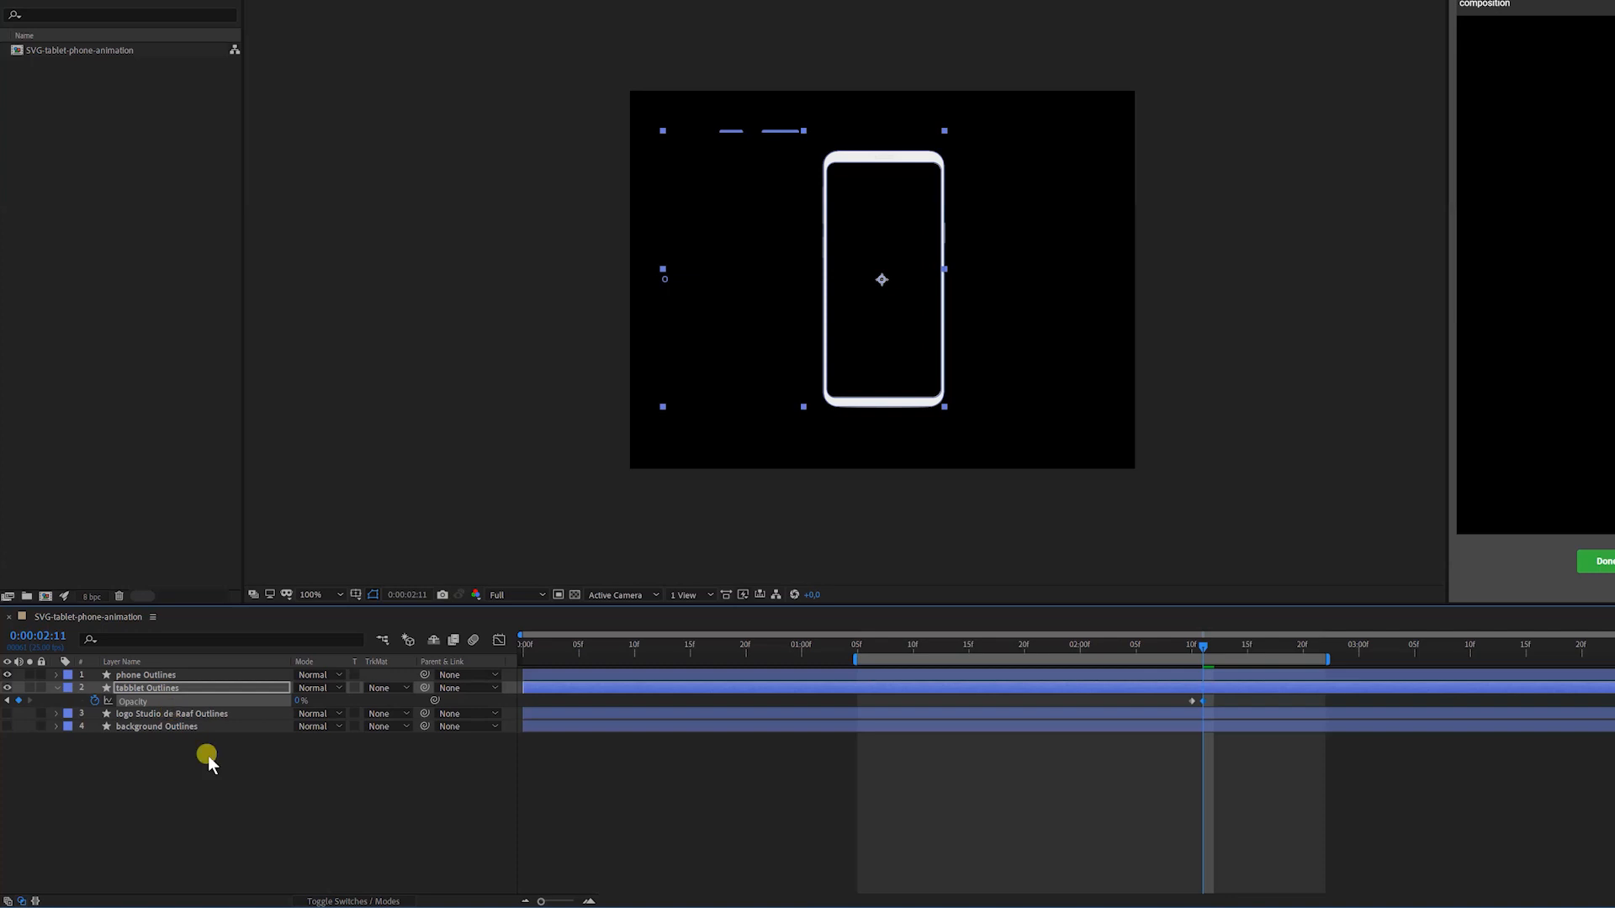
left_click(235, 764)
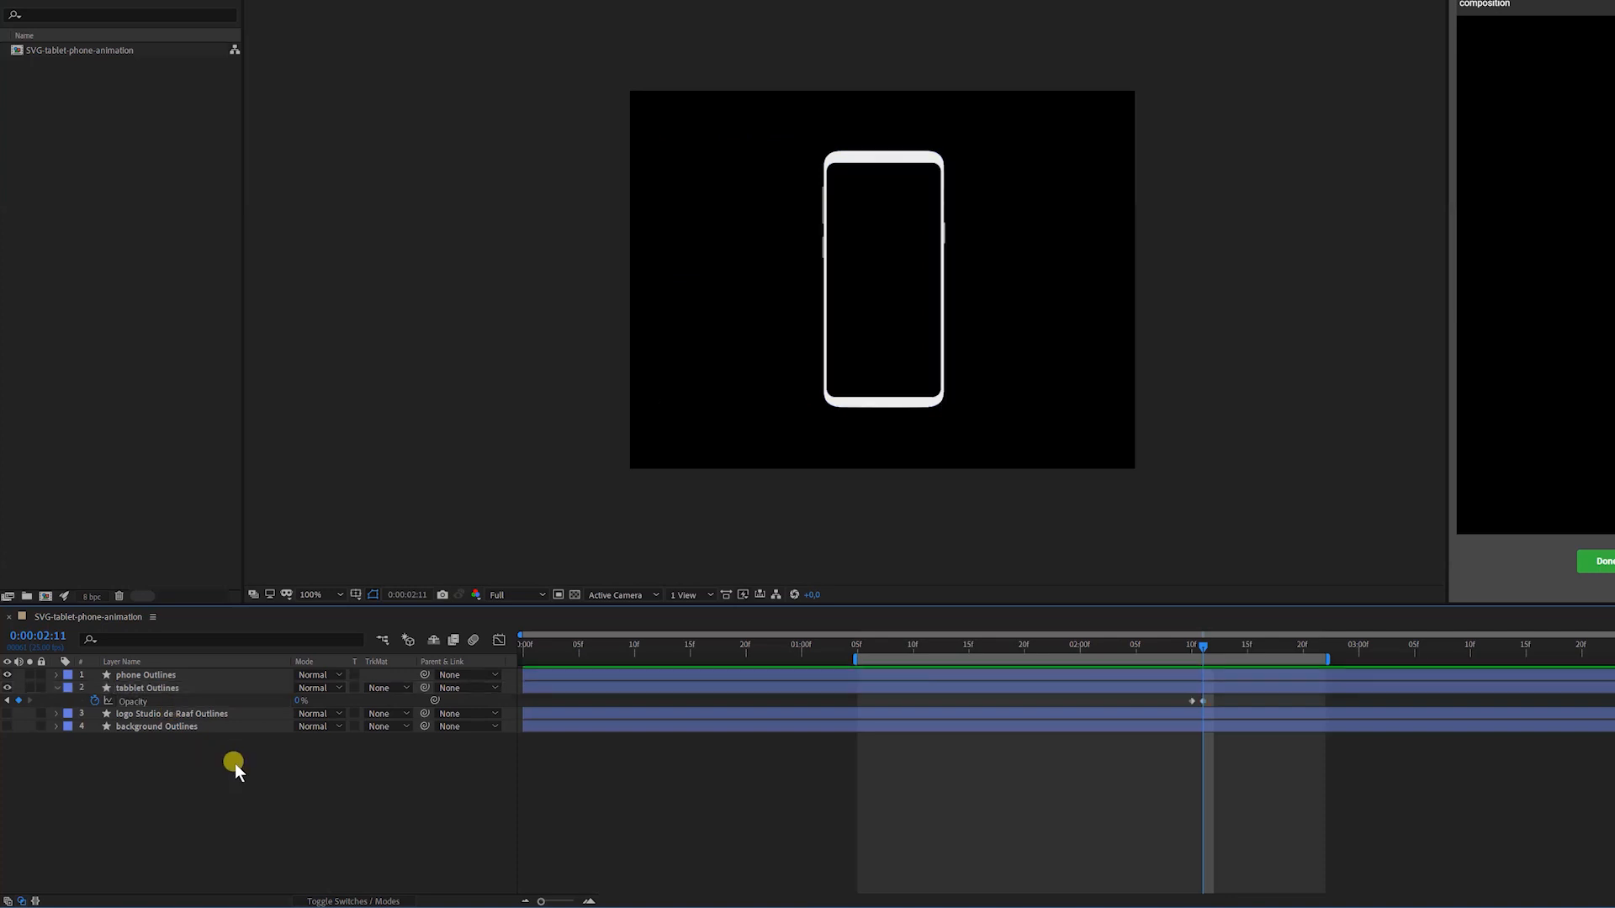
key("space")
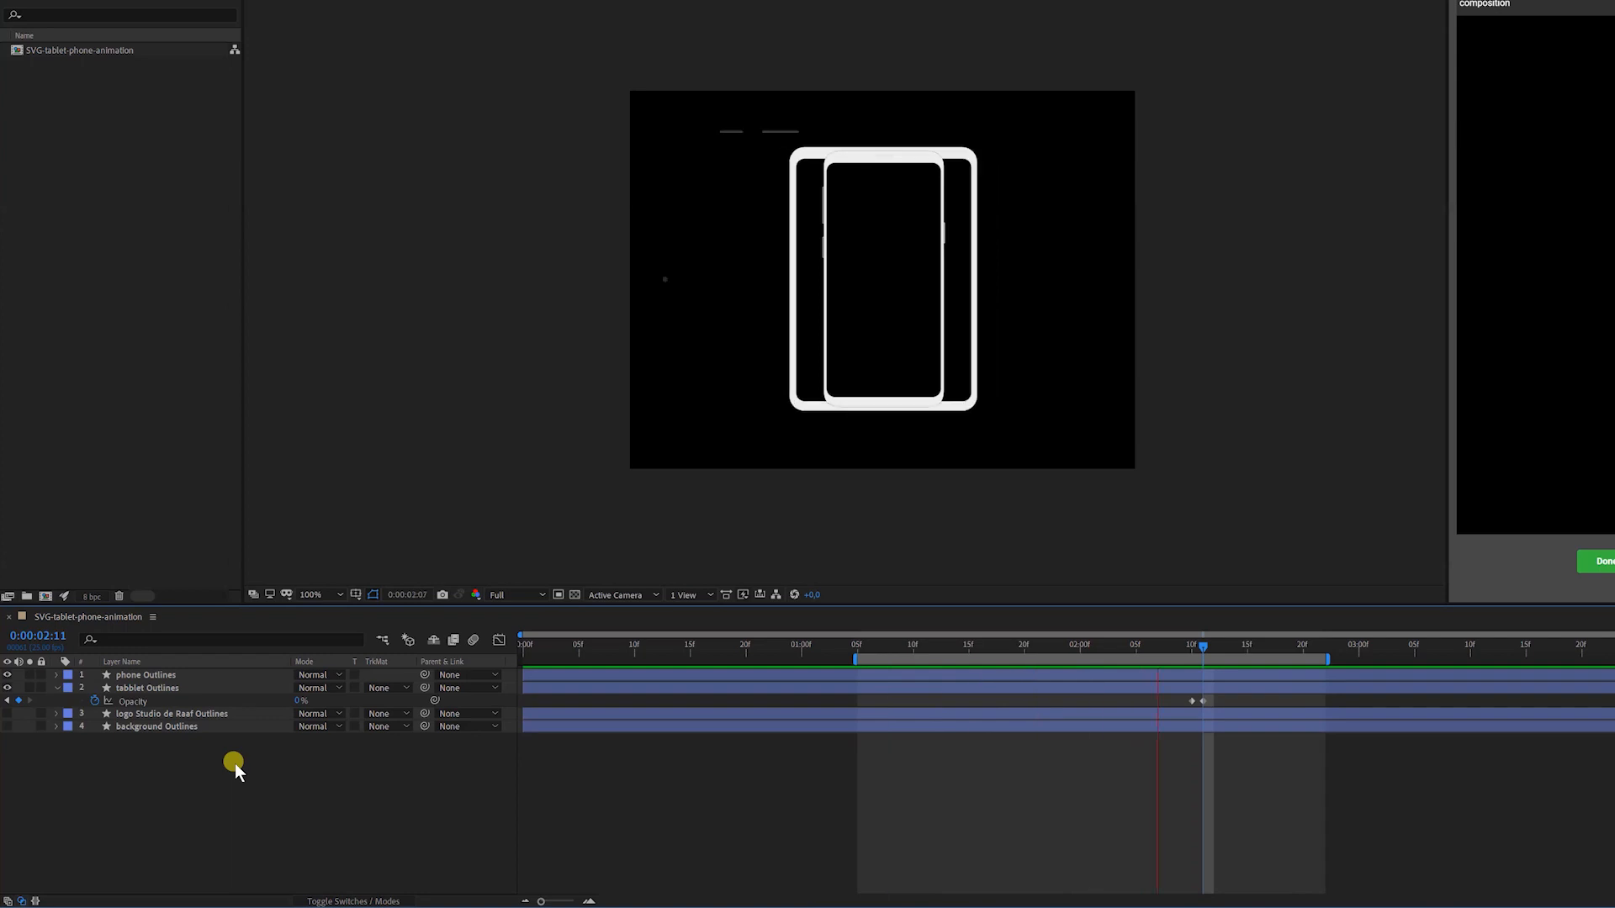
key("space")
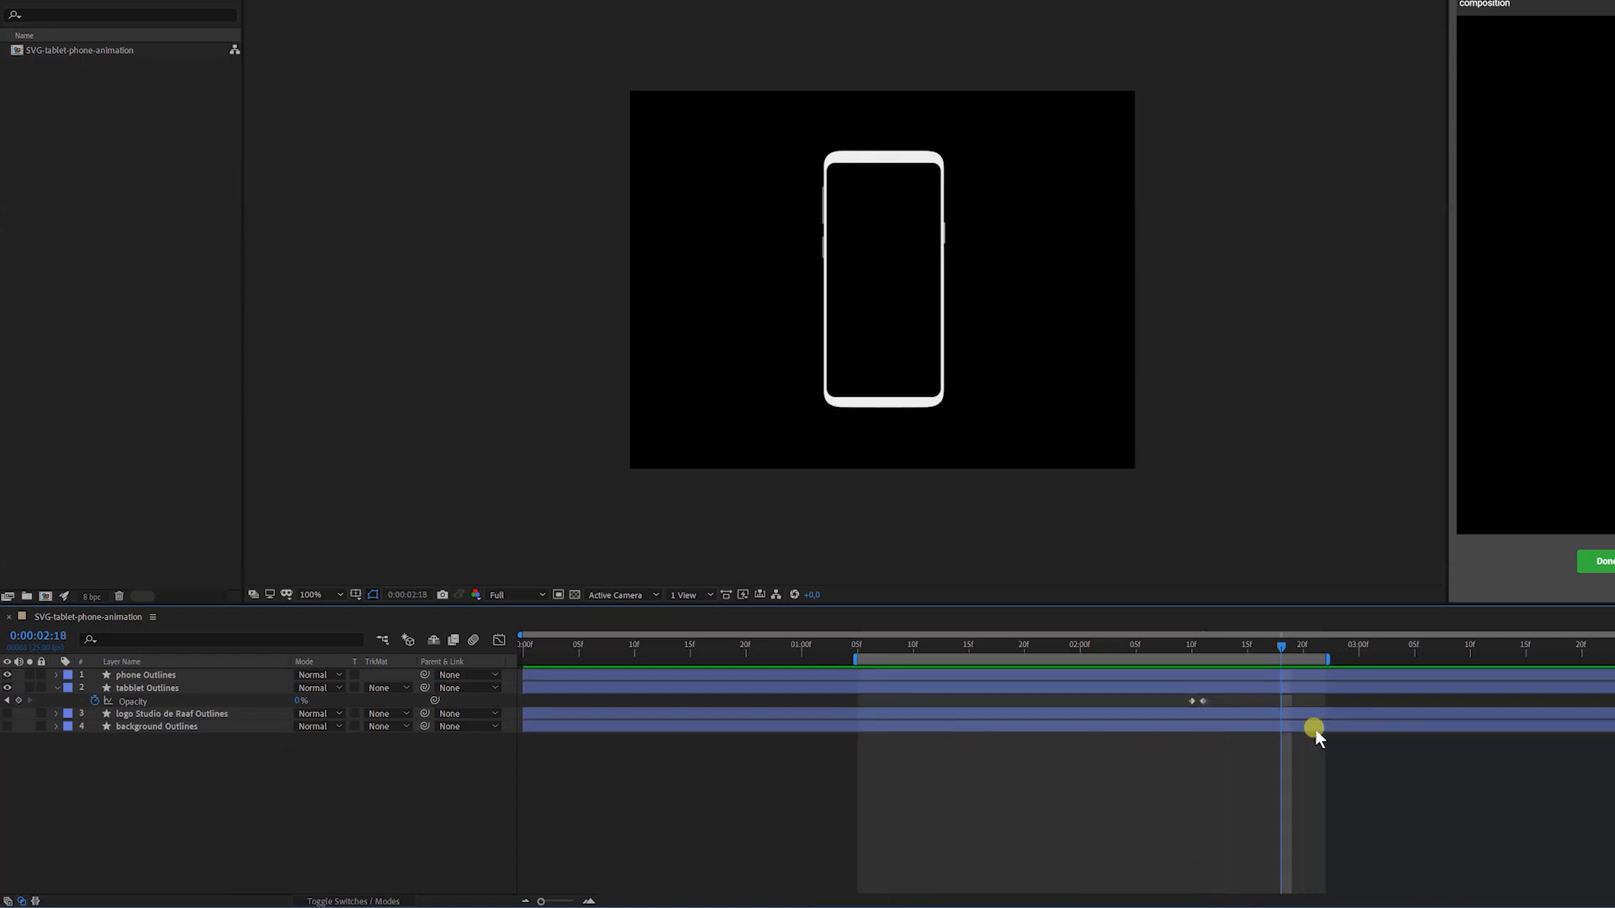
Trim the end of the tablet layer to 0:00:02:11.
left_click(1212, 644)
left_click(1201, 645)
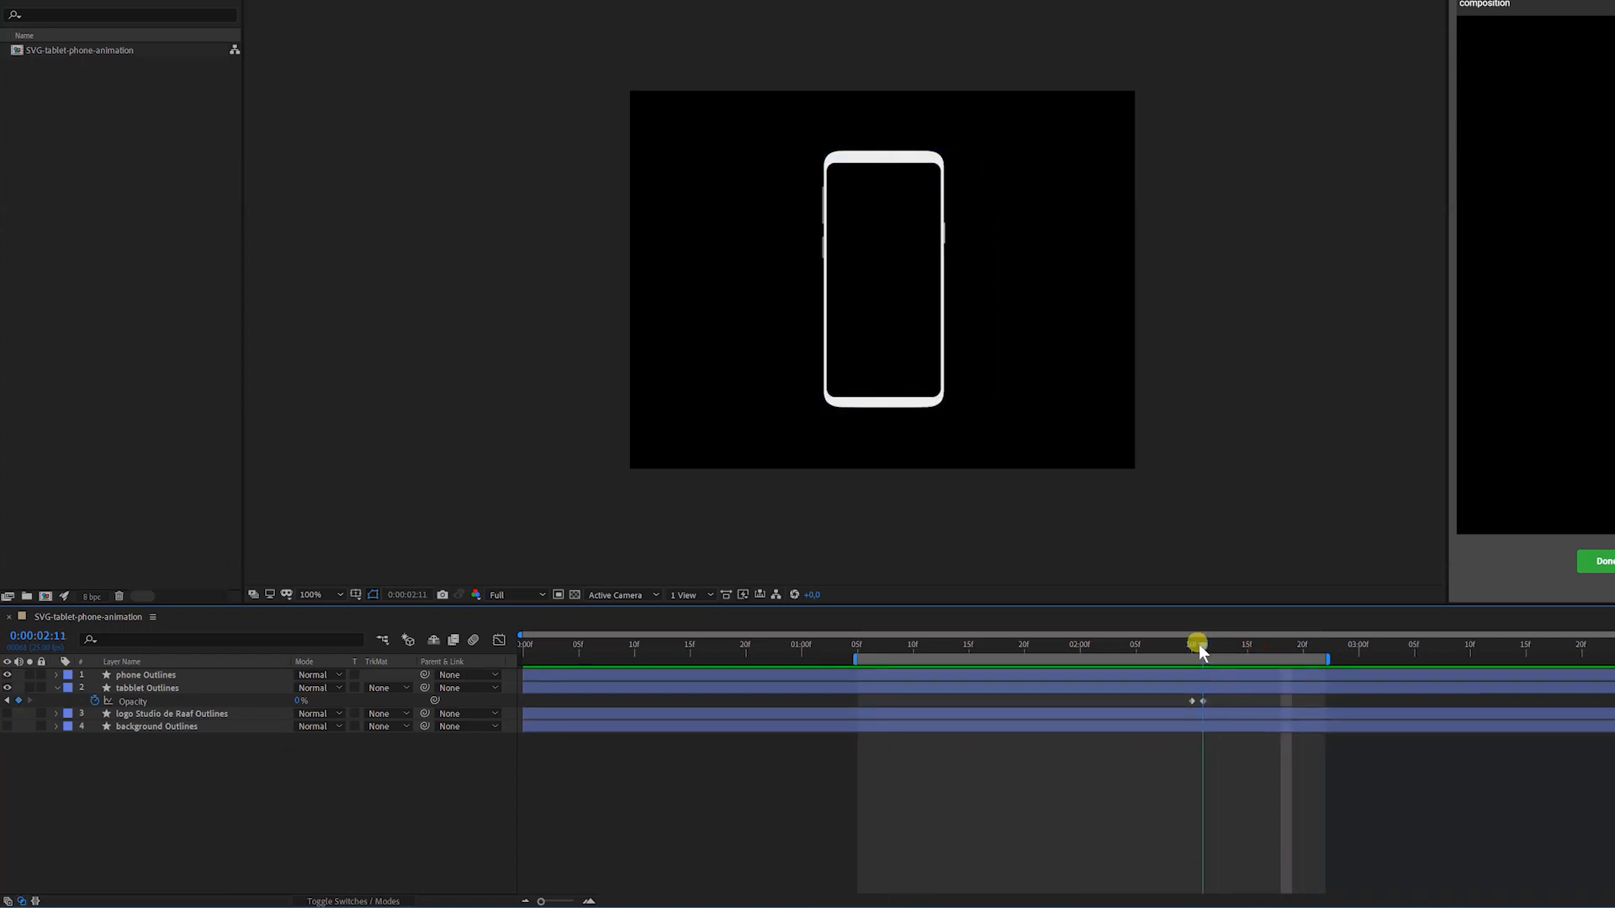
left_click(1217, 691)
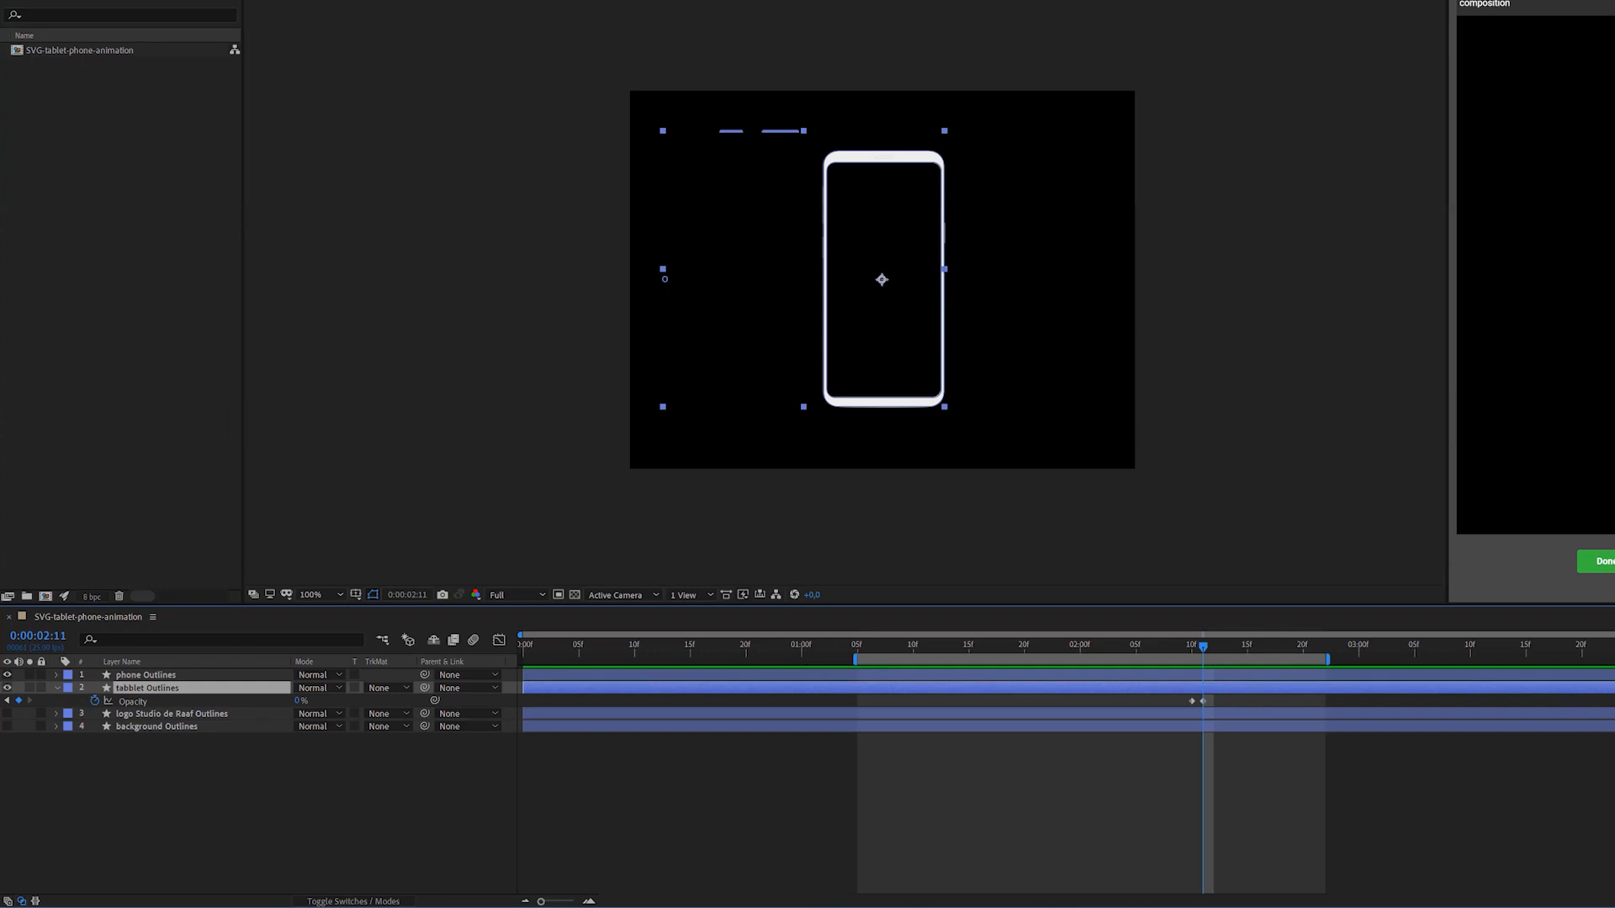
left_click_drag(1575, 686, 1199, 692)
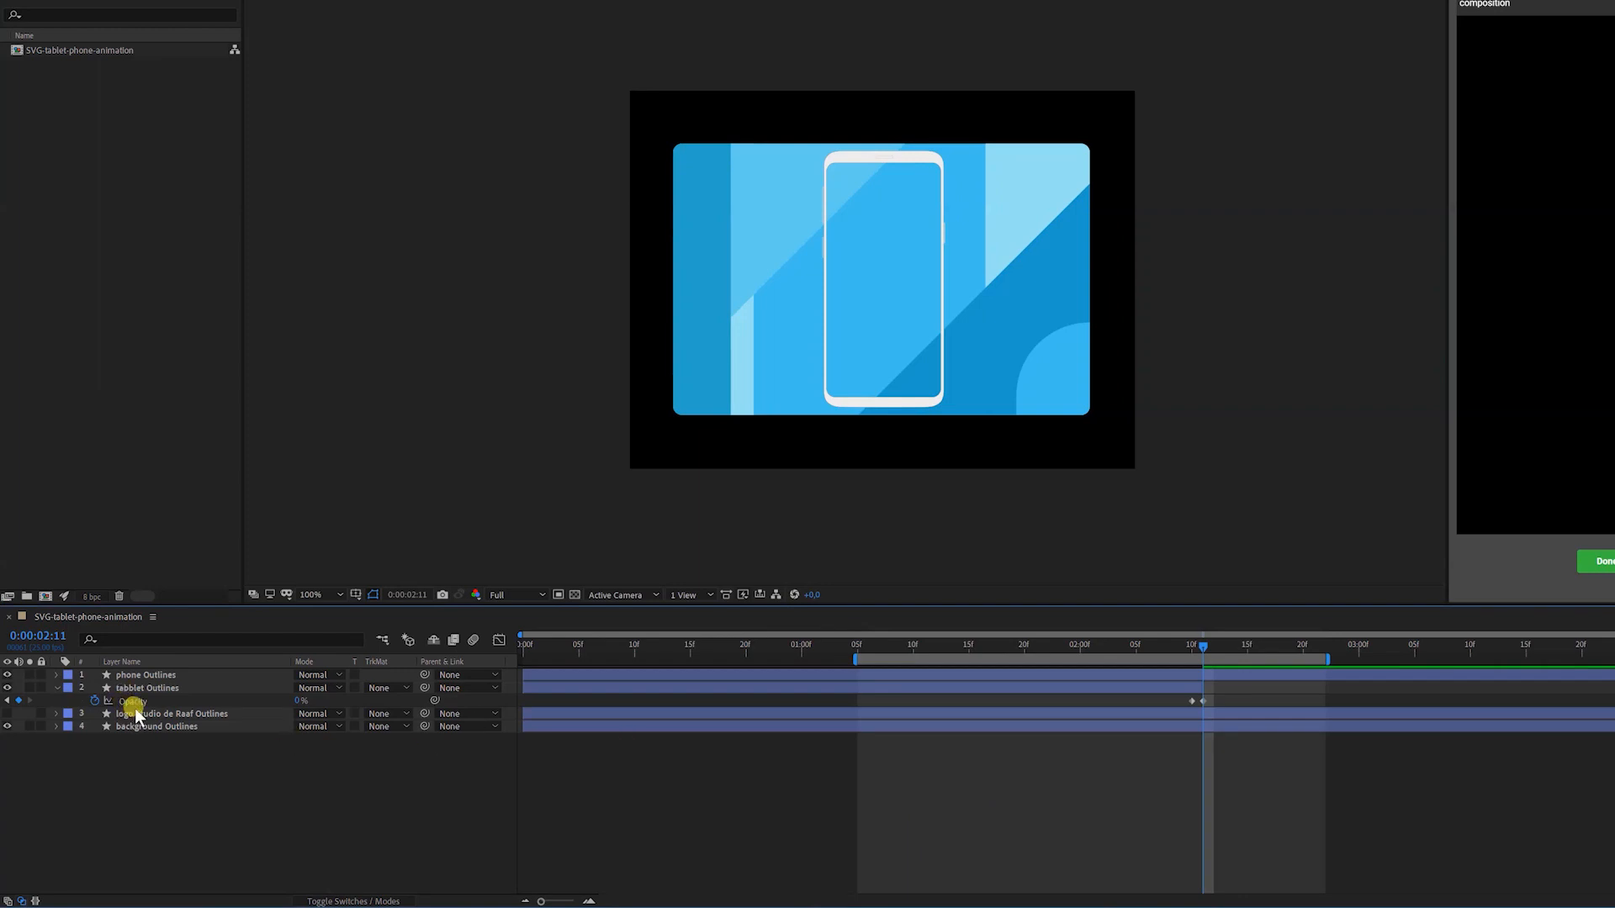
Make the logo layer visible and keyframe its Scale at 100% at 0:00:02:00 and 50% at 0:00:02:10.
left_click(131, 714)
left_click(7, 713)
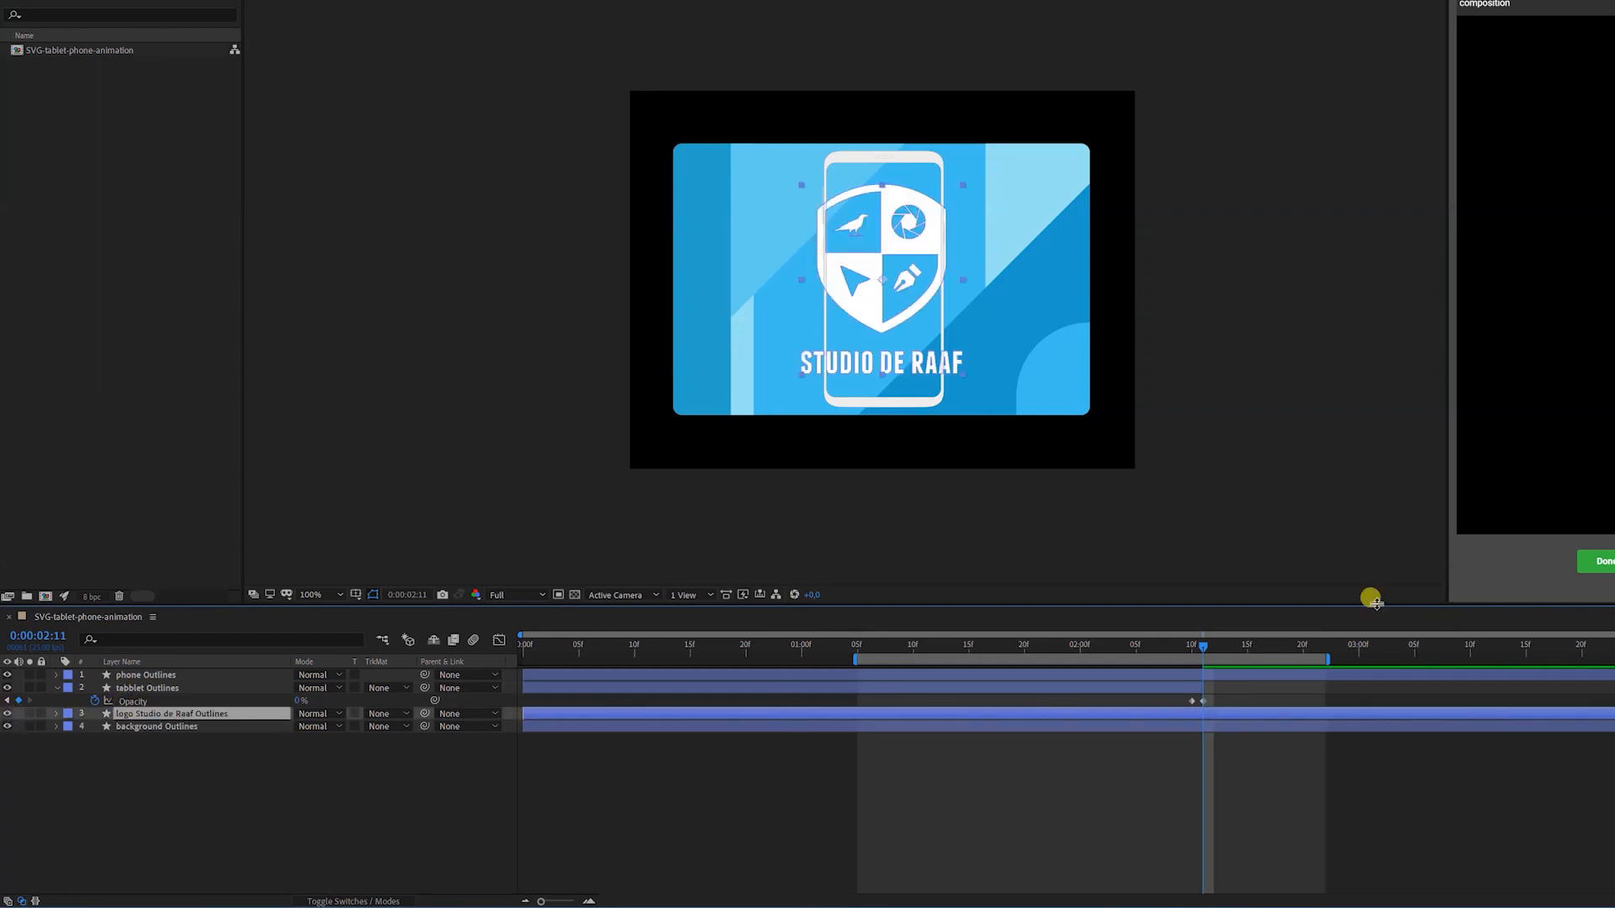
left_click_drag(1200, 650, 1080, 653)
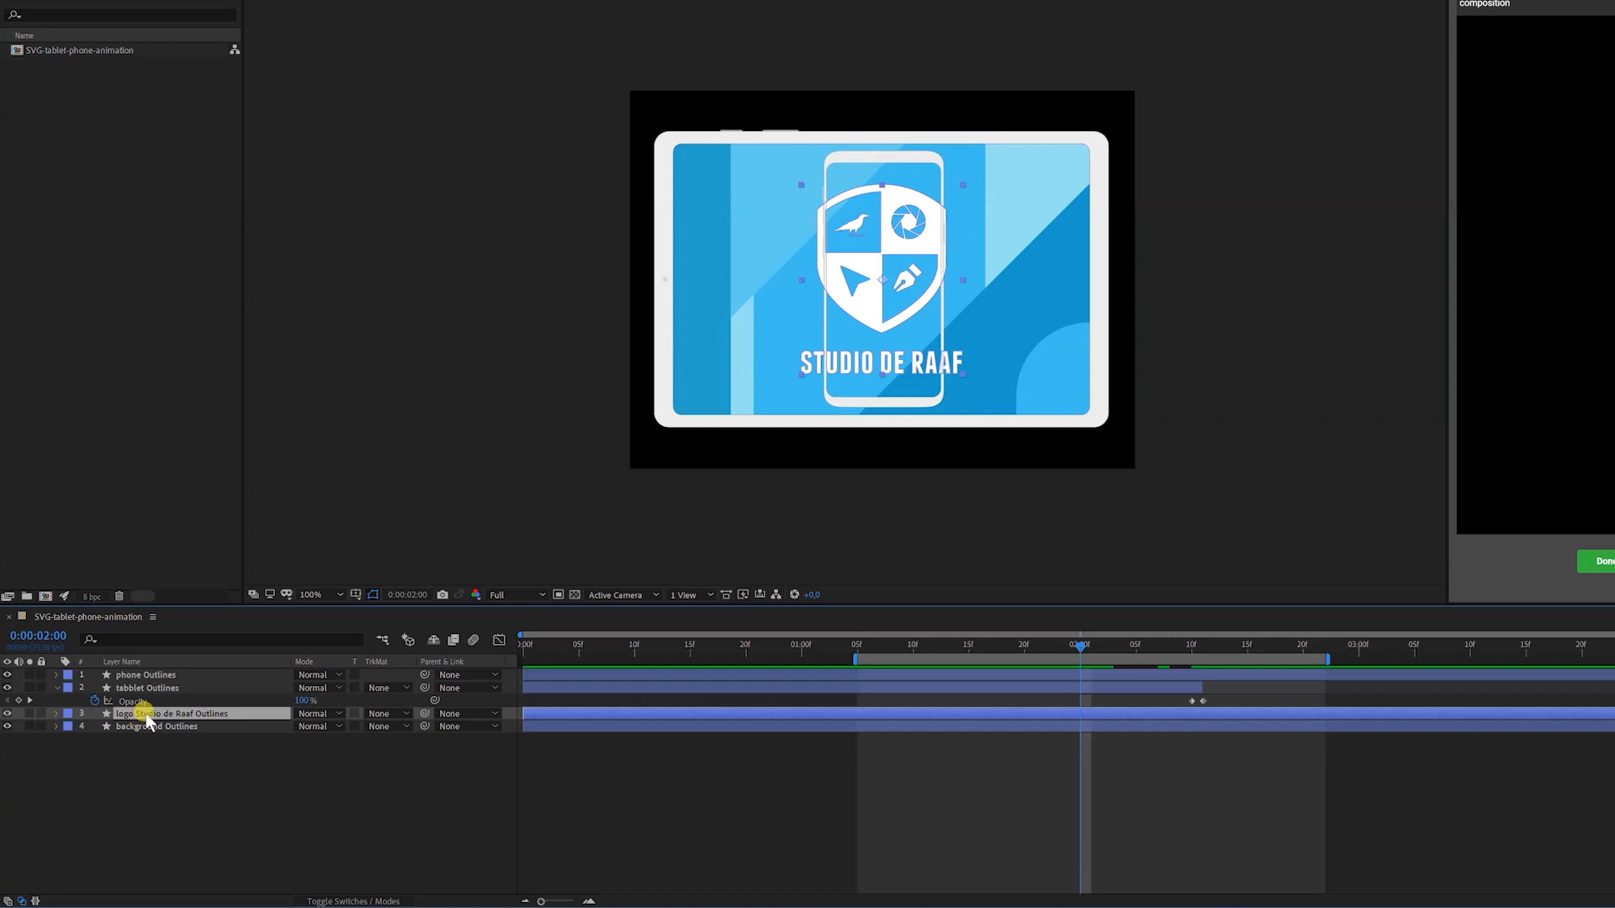
key("alt+shift+s")
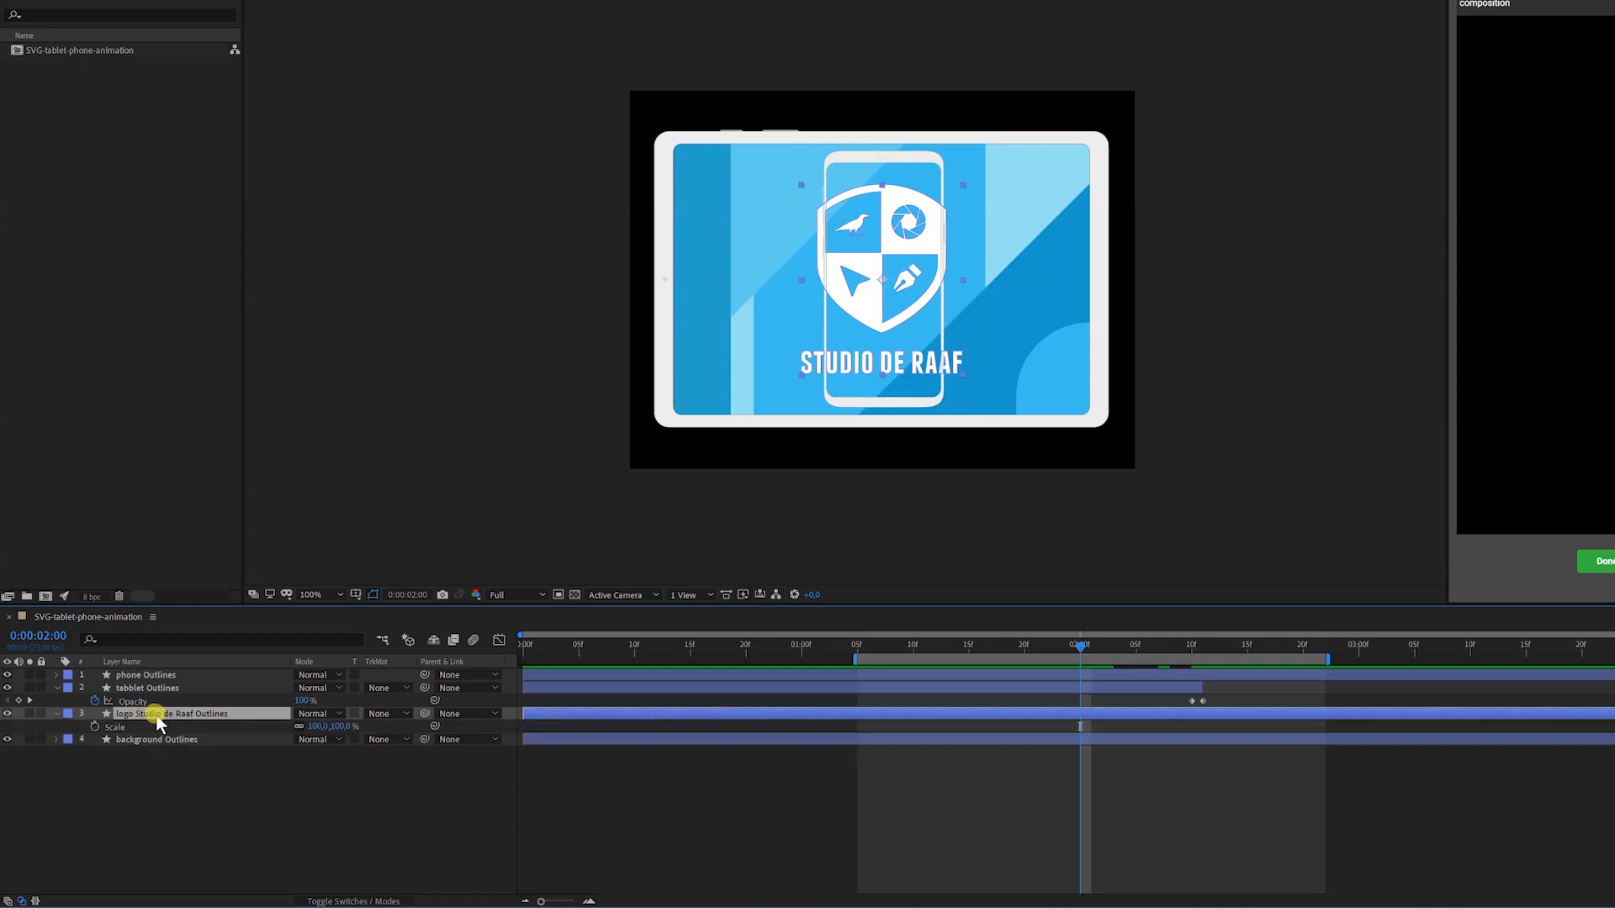
left_click(1191, 645)
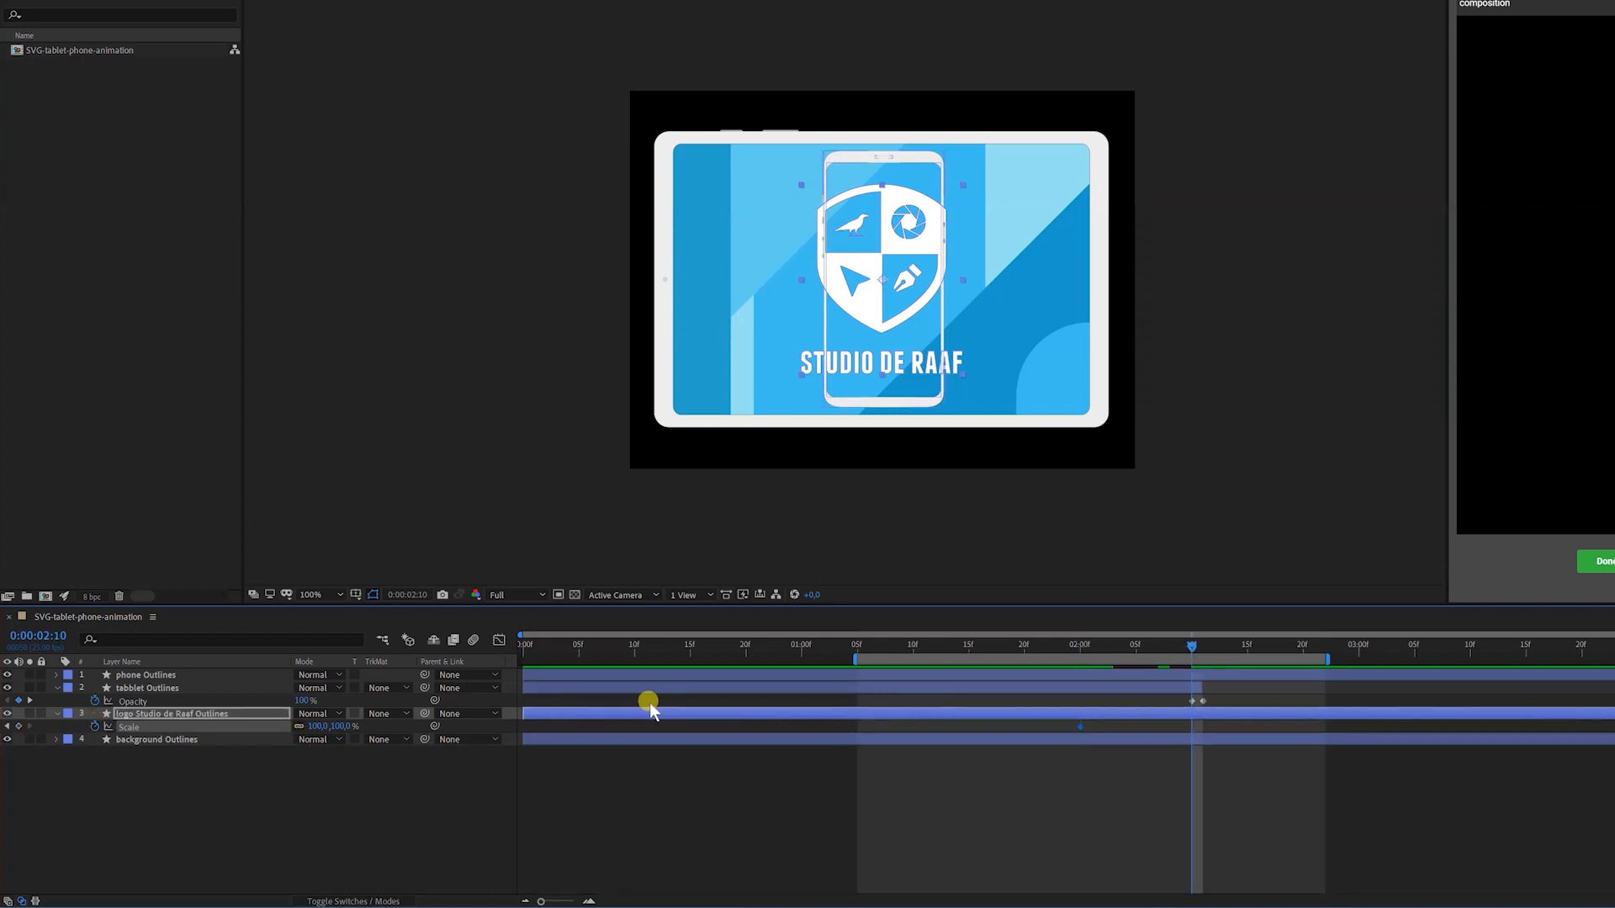
left_click_drag(348, 728, 303, 734)
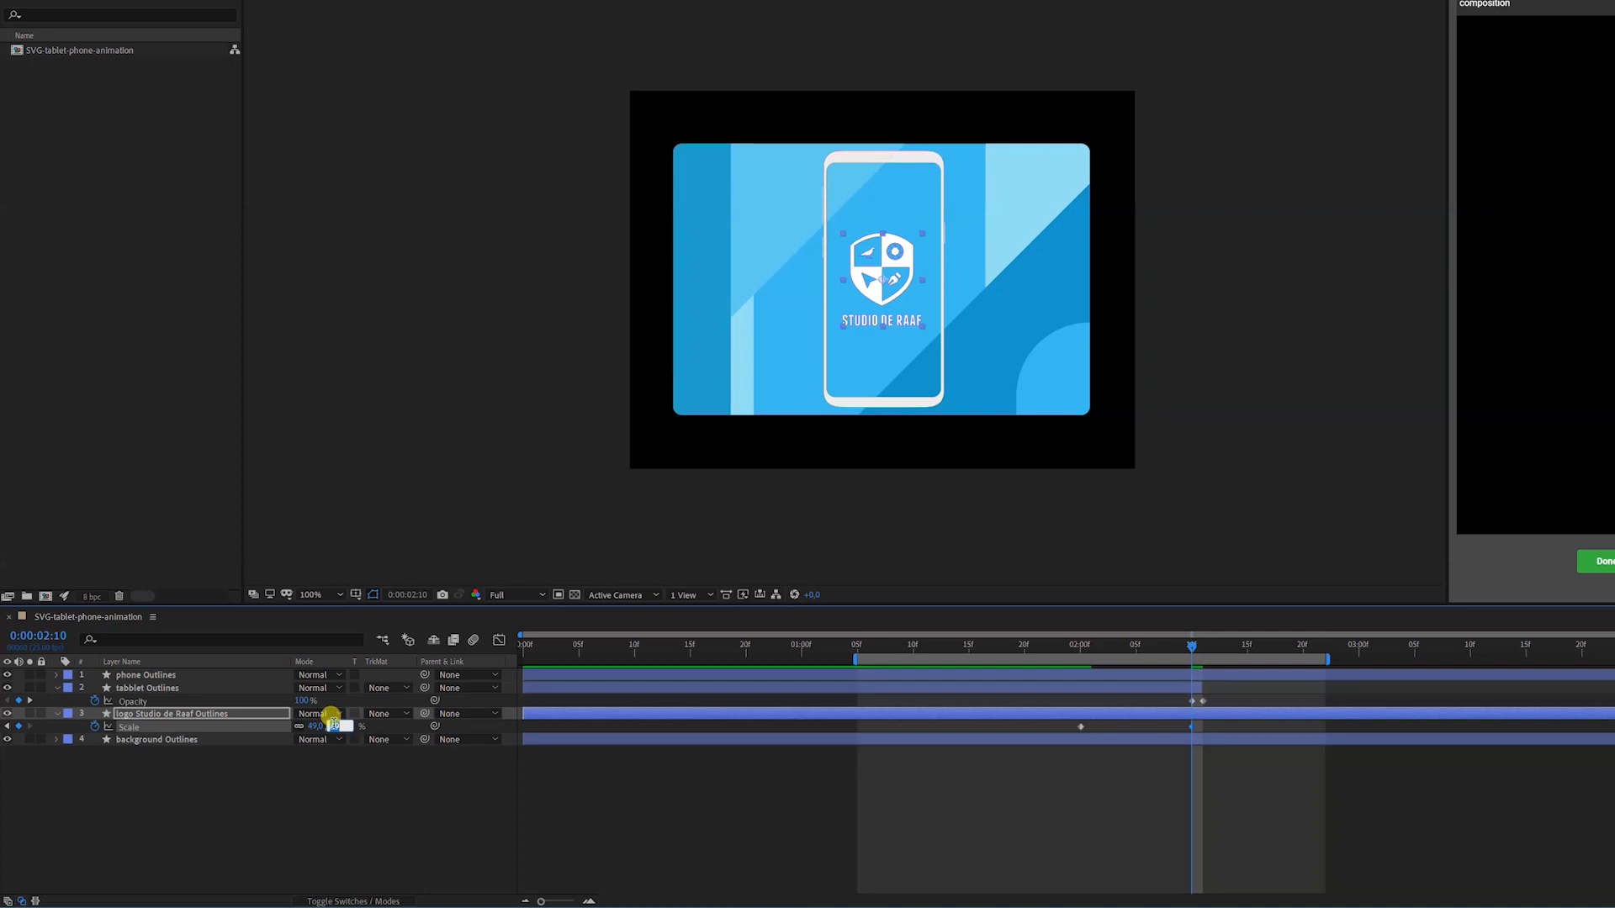
type("50")
key("Return")
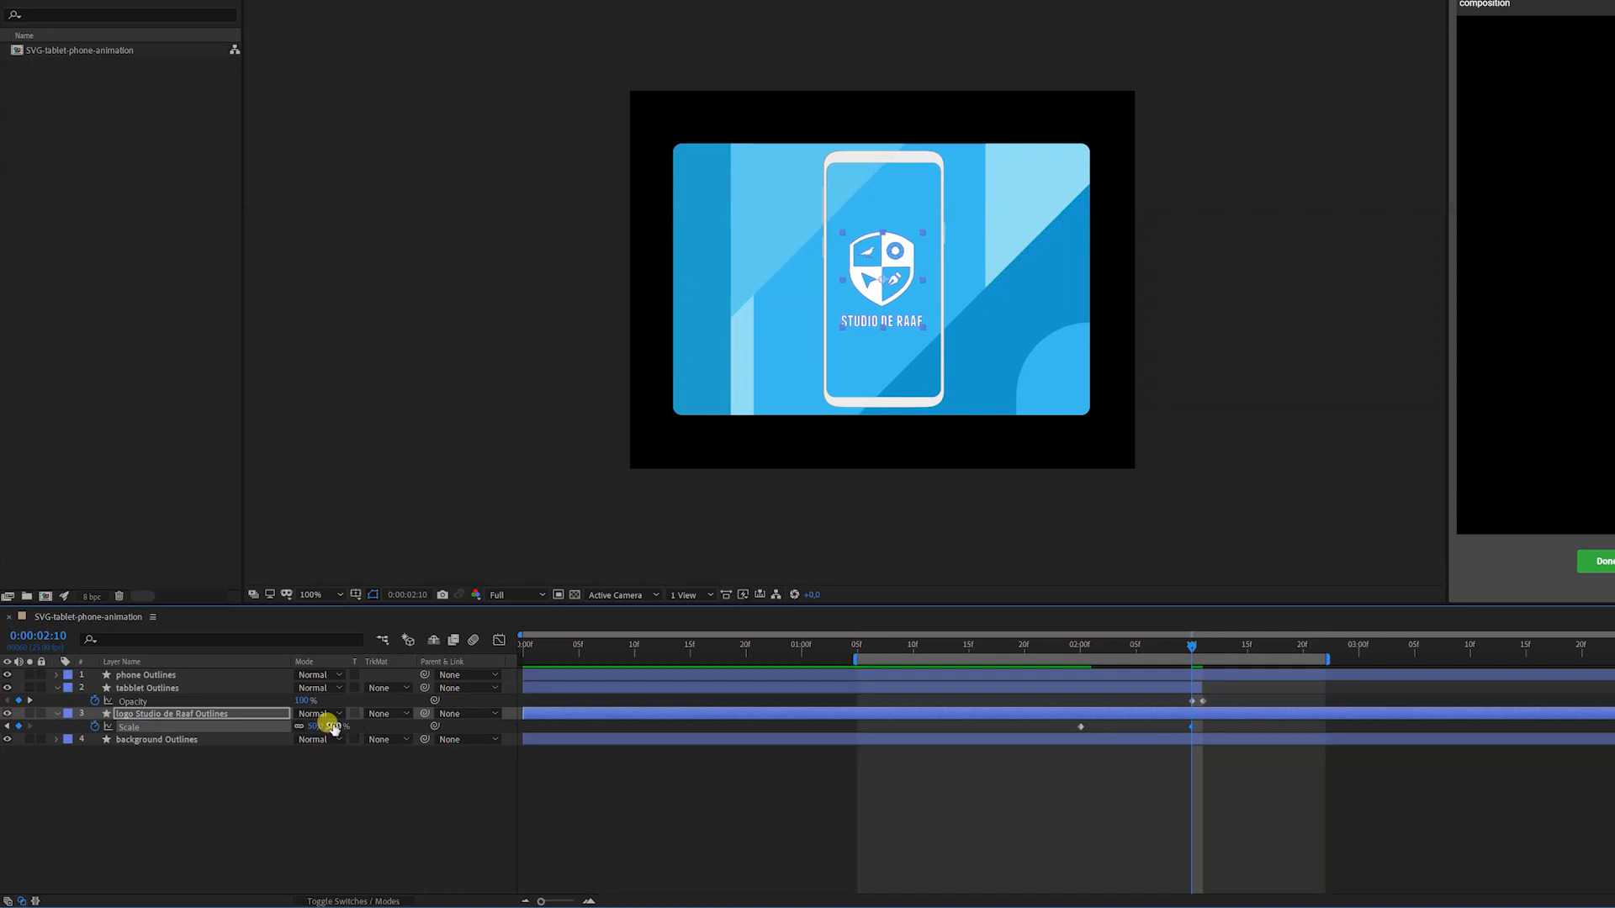
Preview the logo scaling together with the tablet-to-phone morph, and check the frame at 0:00:02:11.
left_click(1092, 814)
key("space")
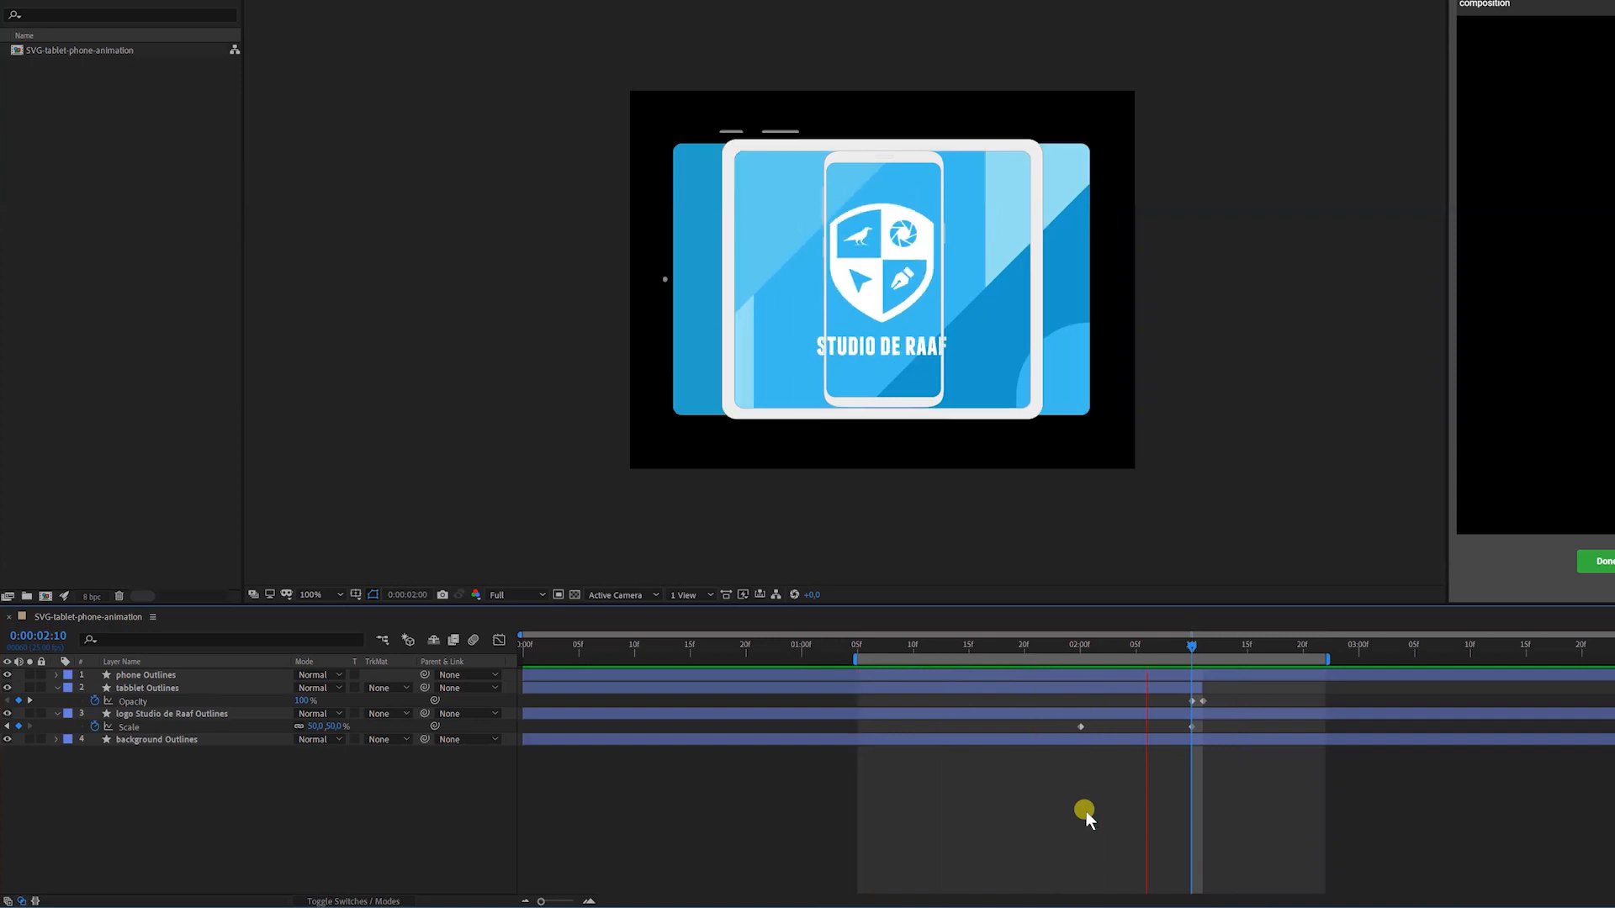
key("space")
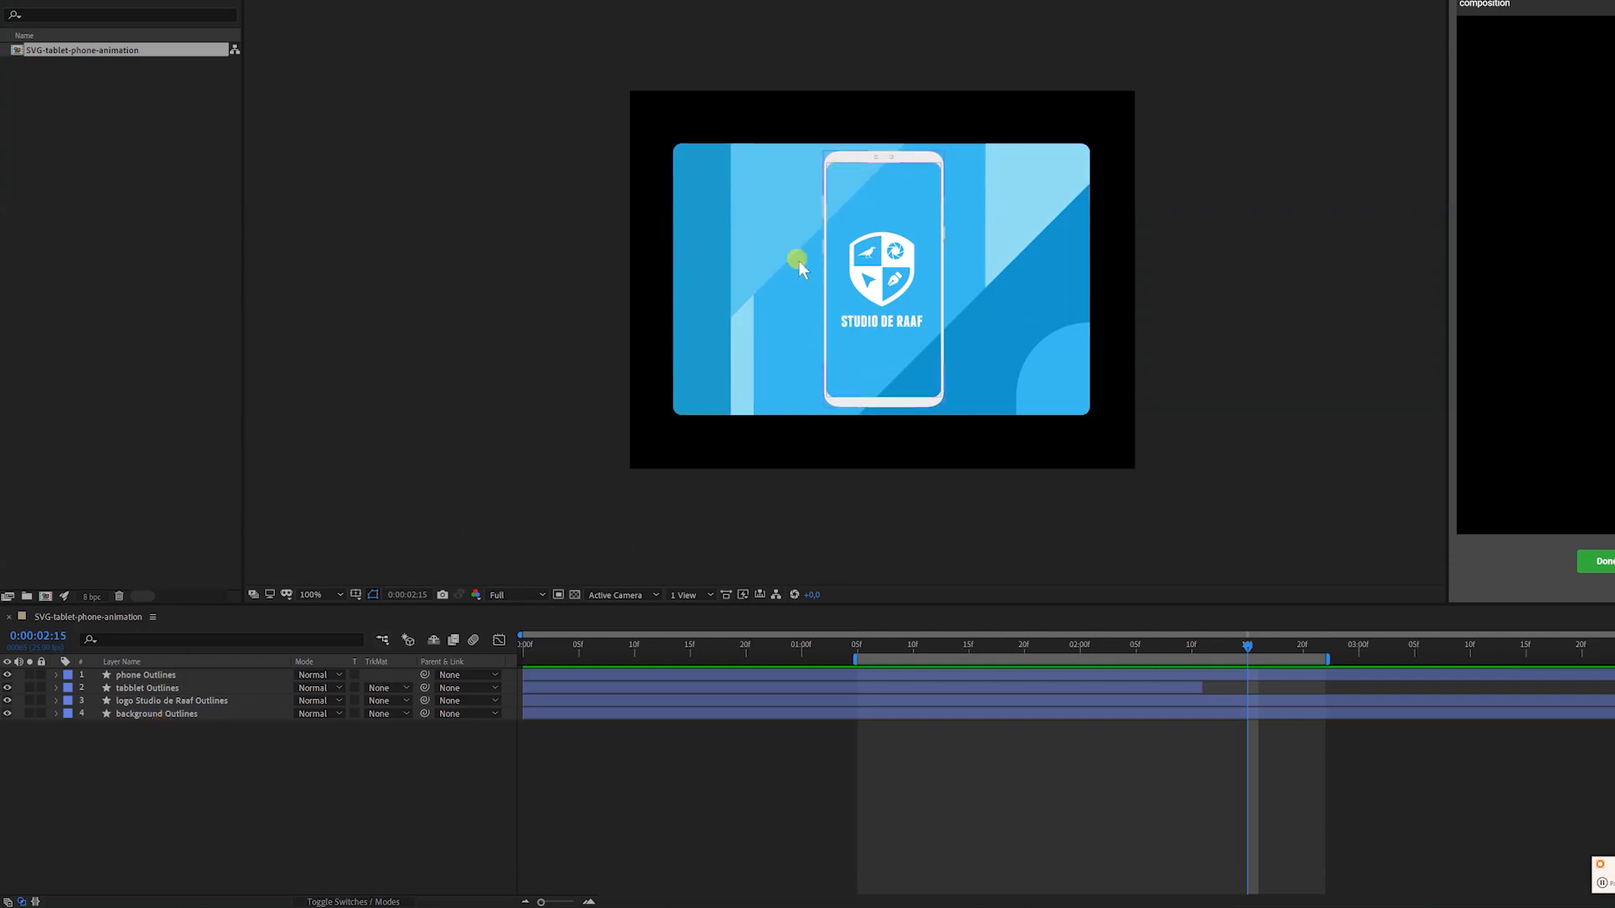
left_click_drag(1056, 643, 1203, 665)
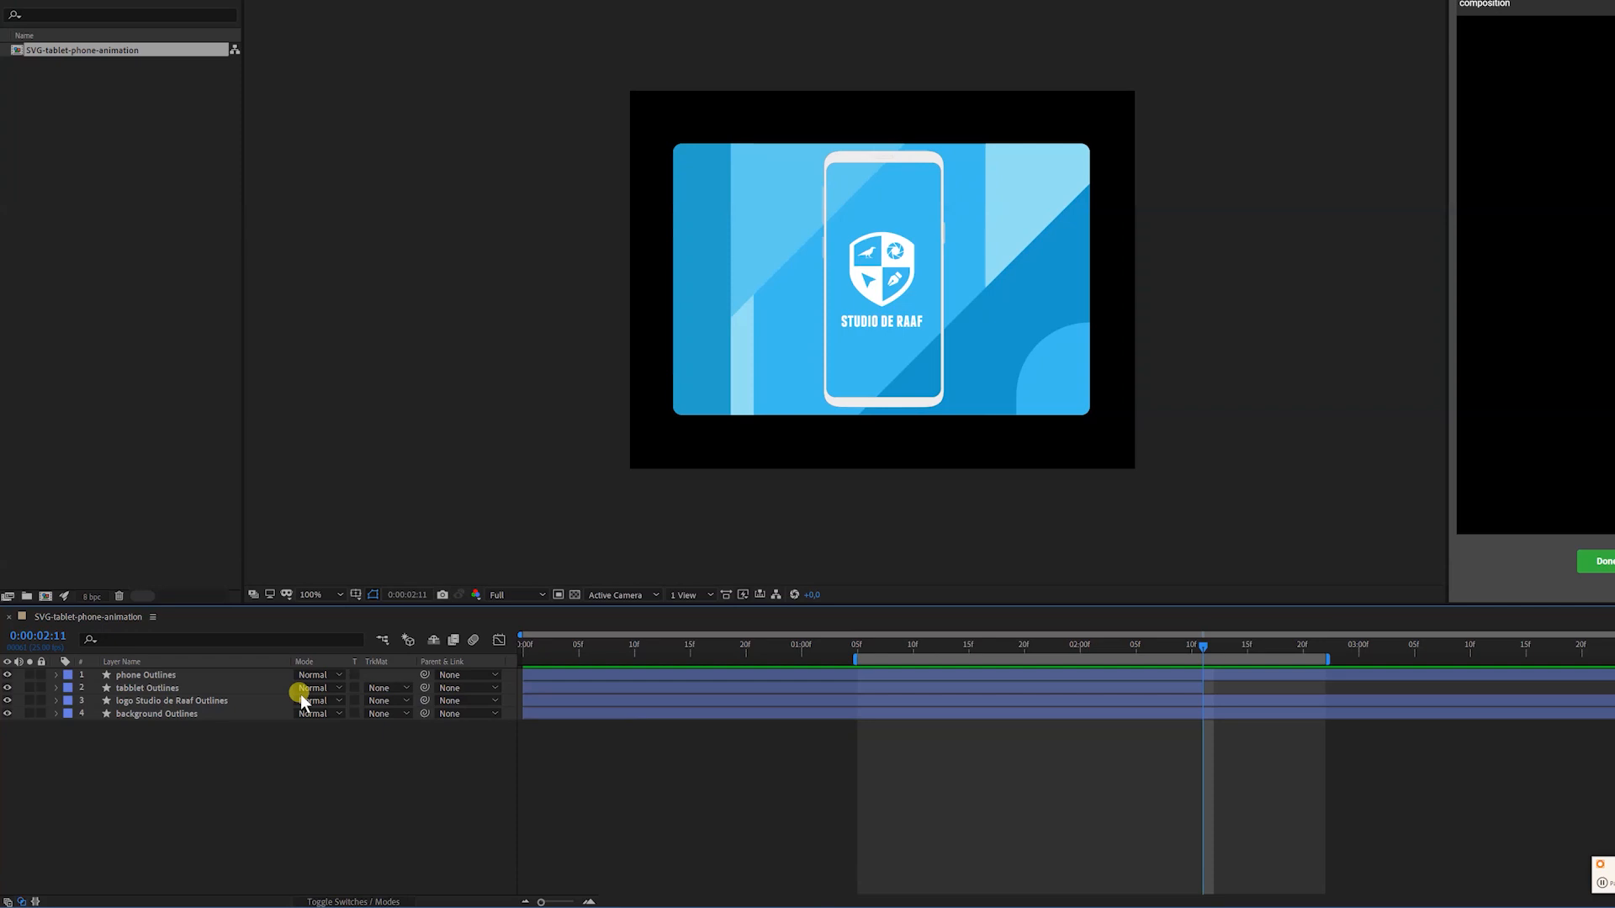
Apply Easy Ease to the tablet layer's camera, edge path and Groups 3 to 6 keyframes, and collapse the layer.
left_click(142, 688)
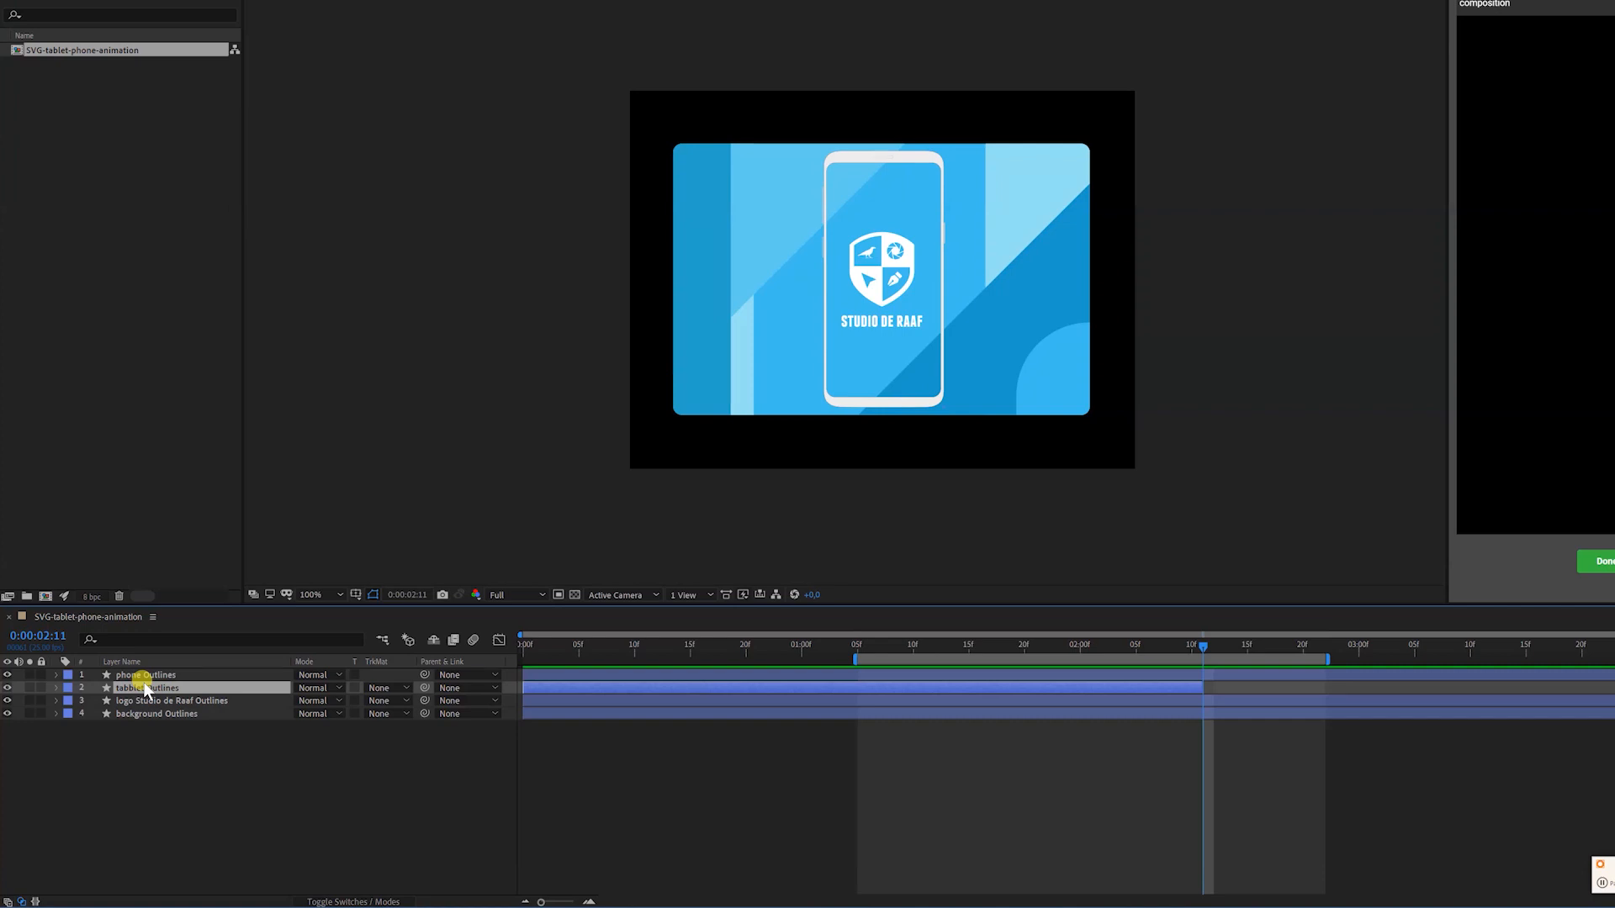
key("u")
left_click_drag(620, 822, 1080, 715)
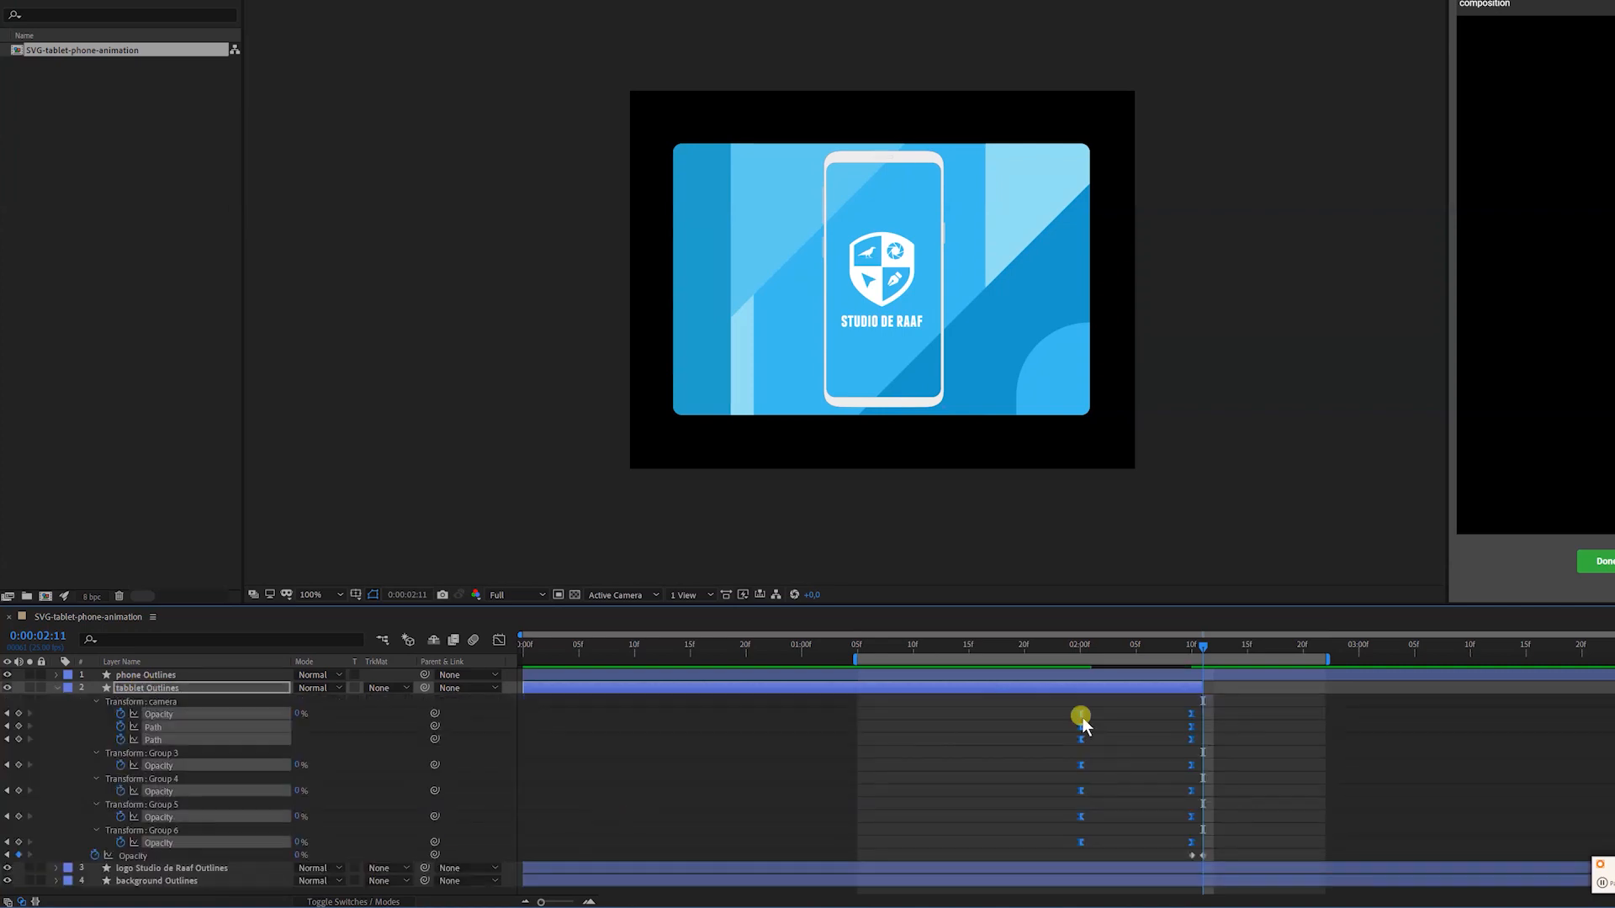
right_click(1081, 716)
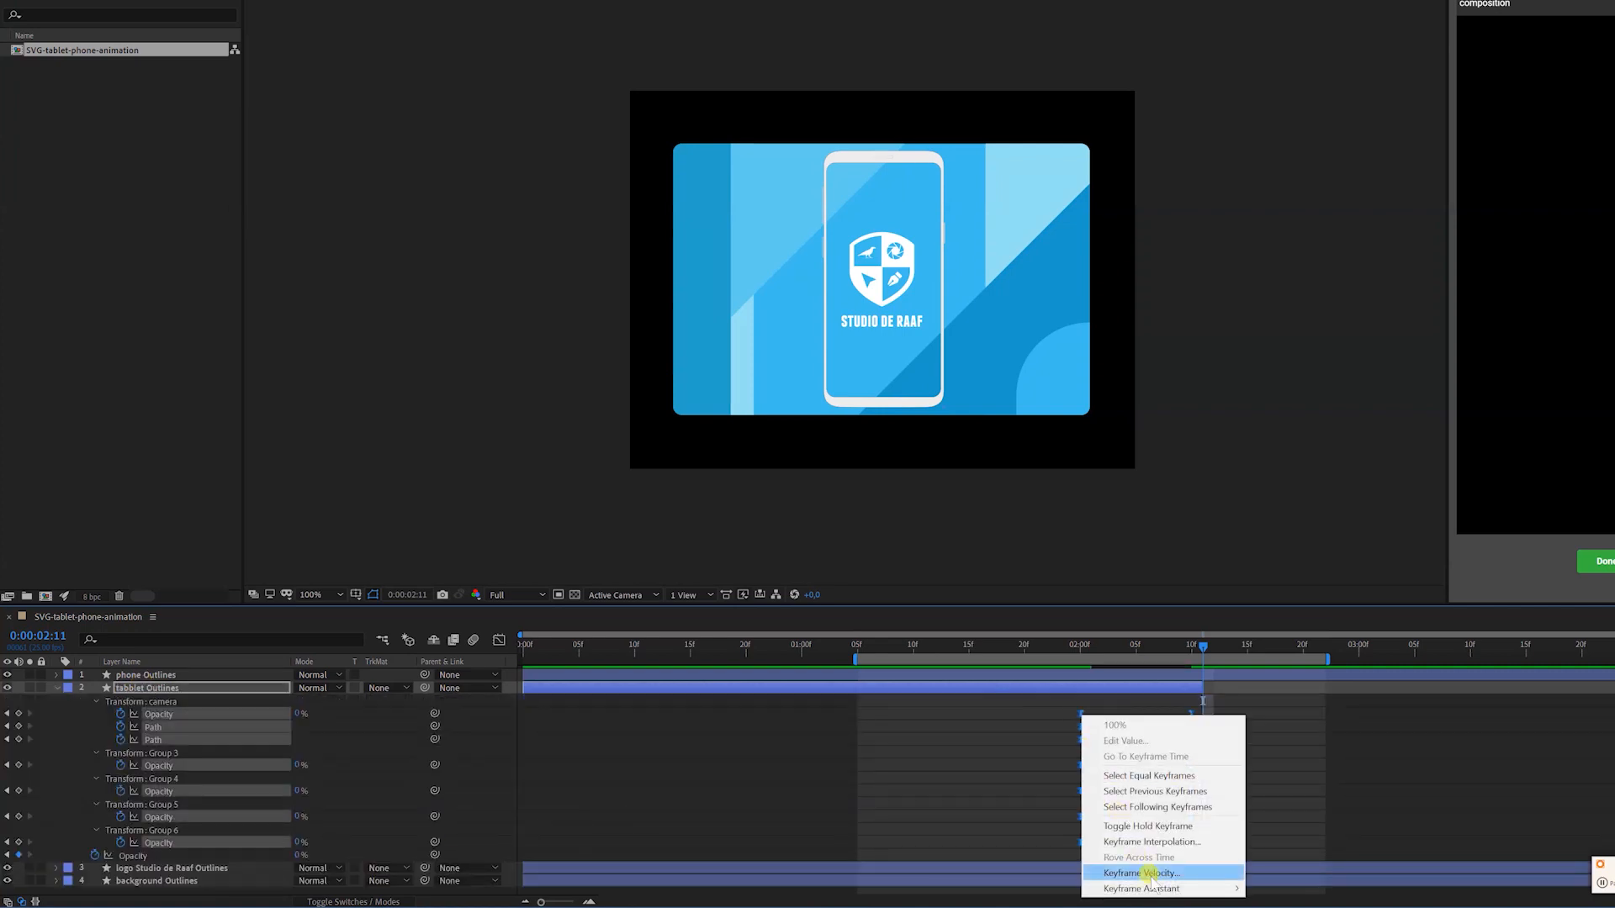
mouse_move(1154, 892)
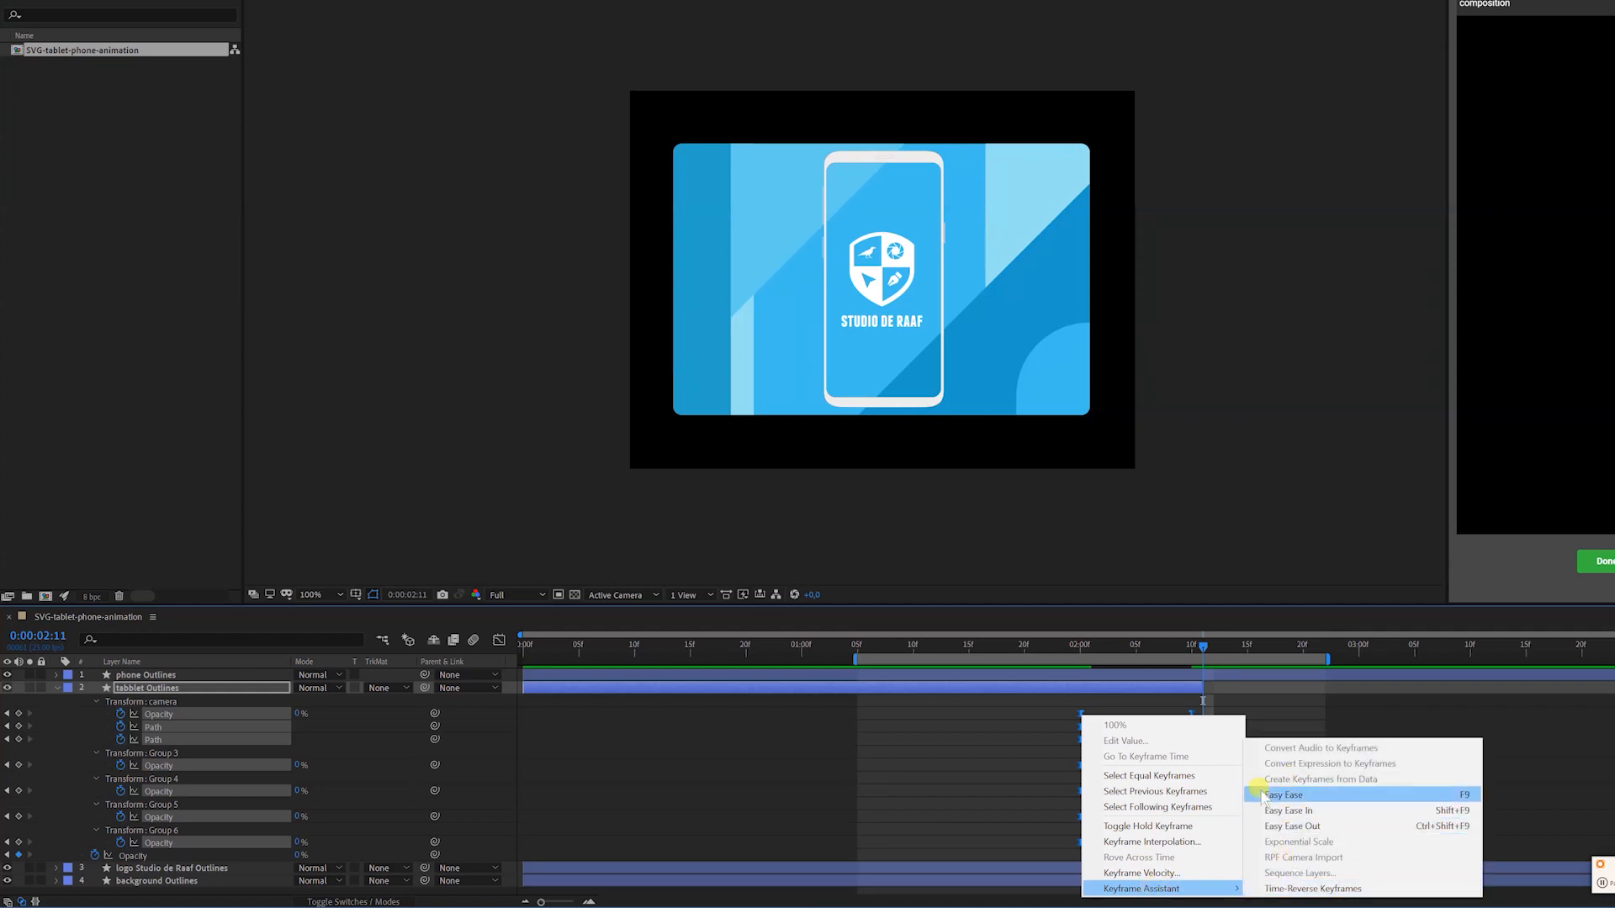
left_click(1022, 784)
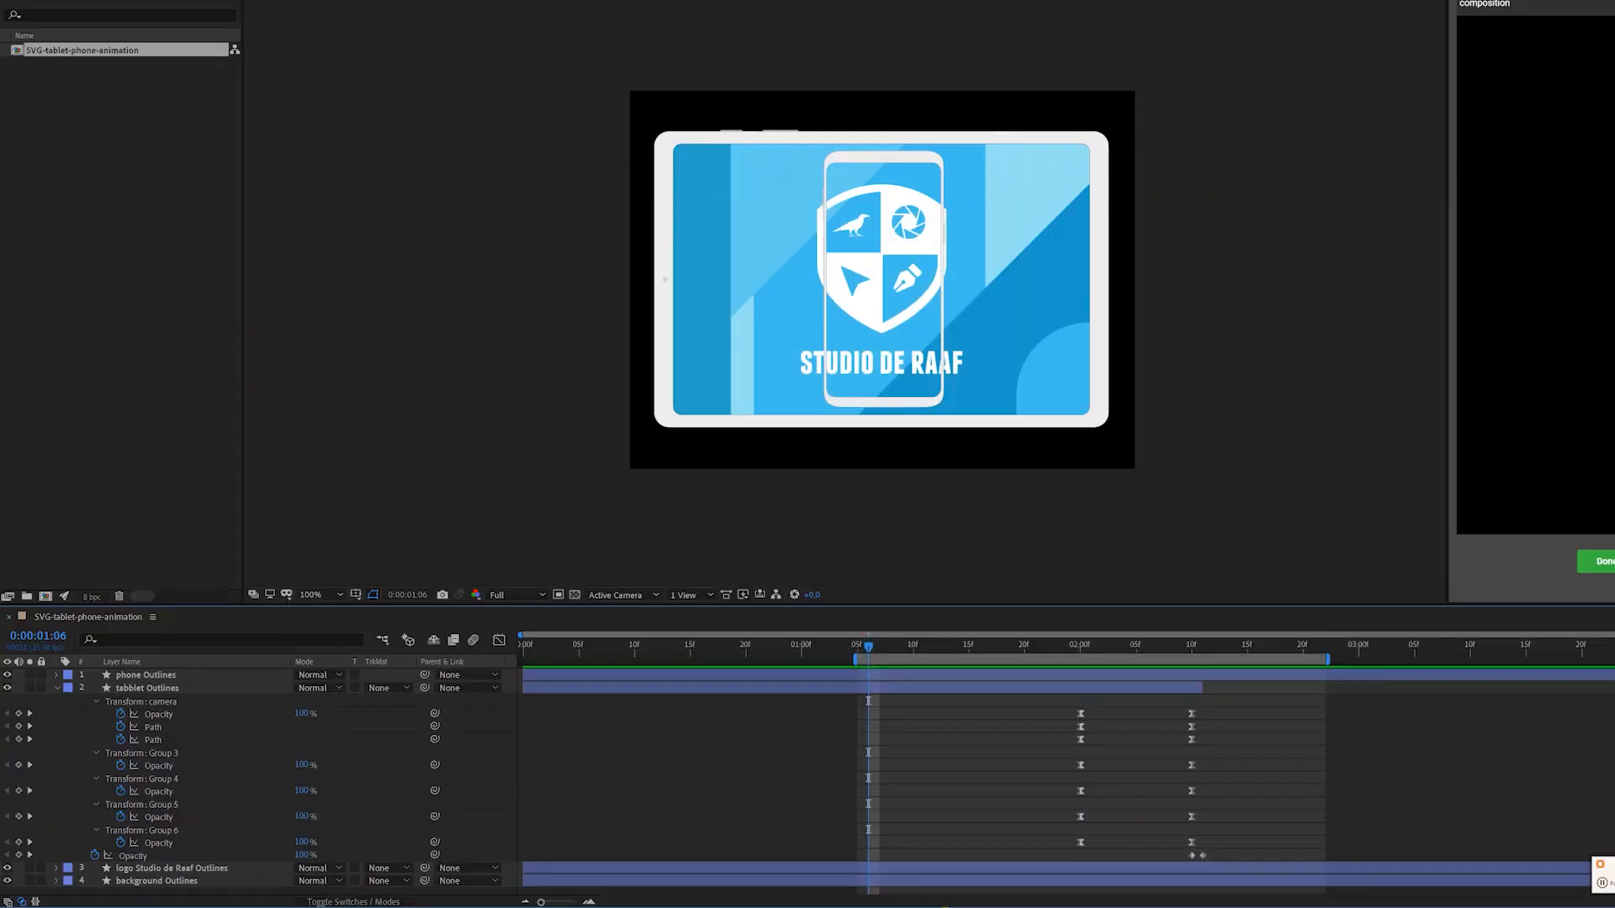
left_click(835, 793)
left_click(54, 688)
Duplicate the tablet layer and select the original below the copy.
left_click(140, 697)
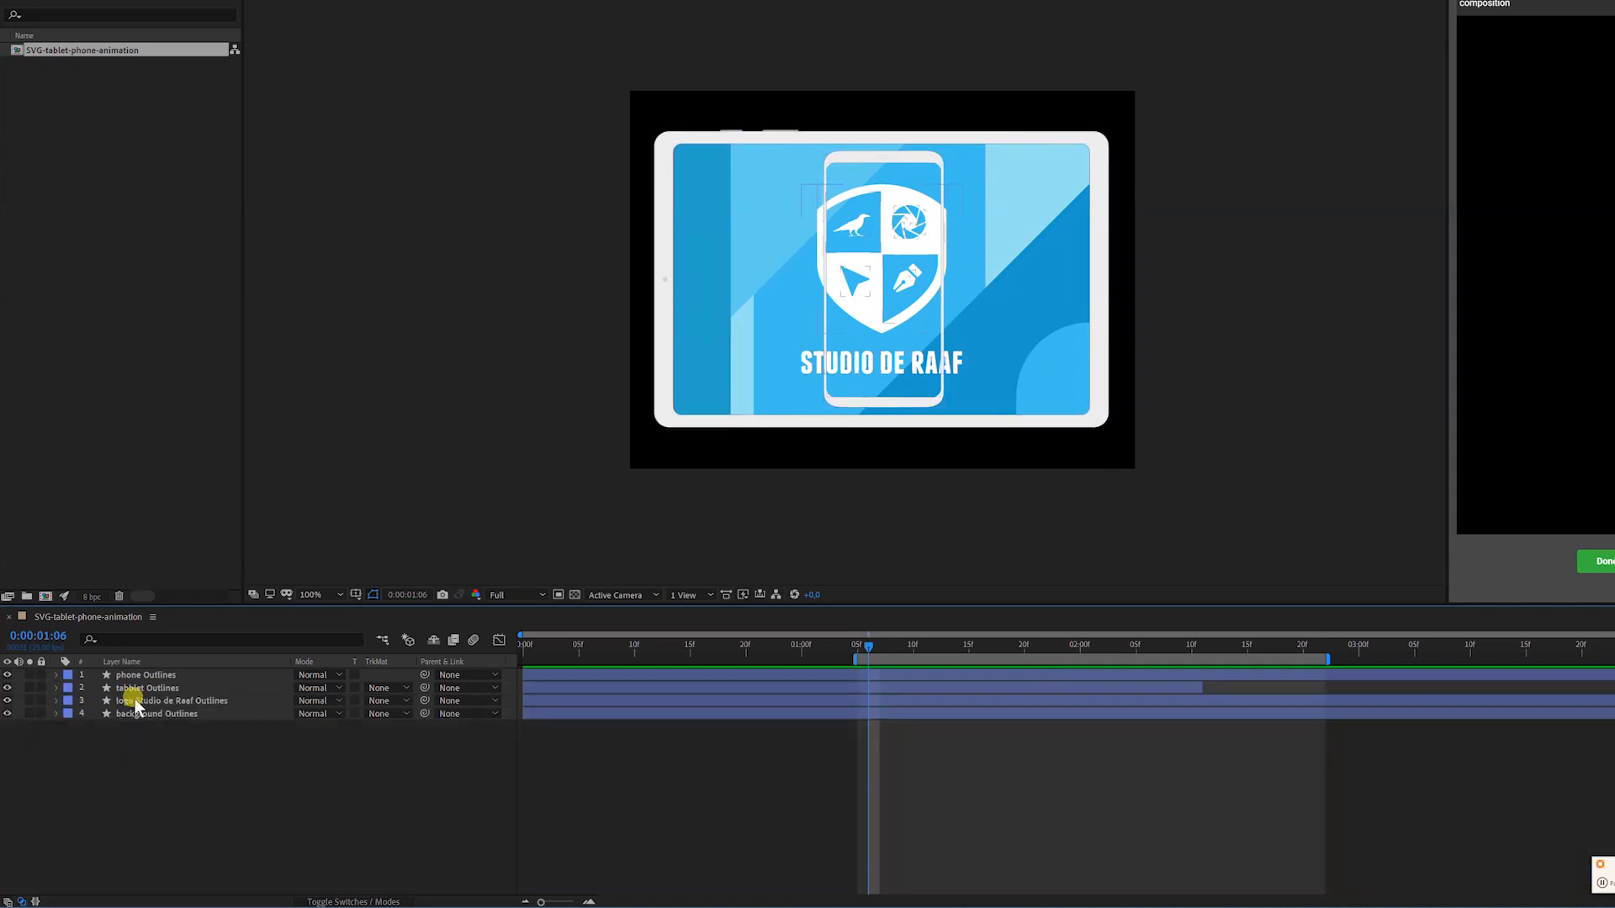
left_click(139, 690)
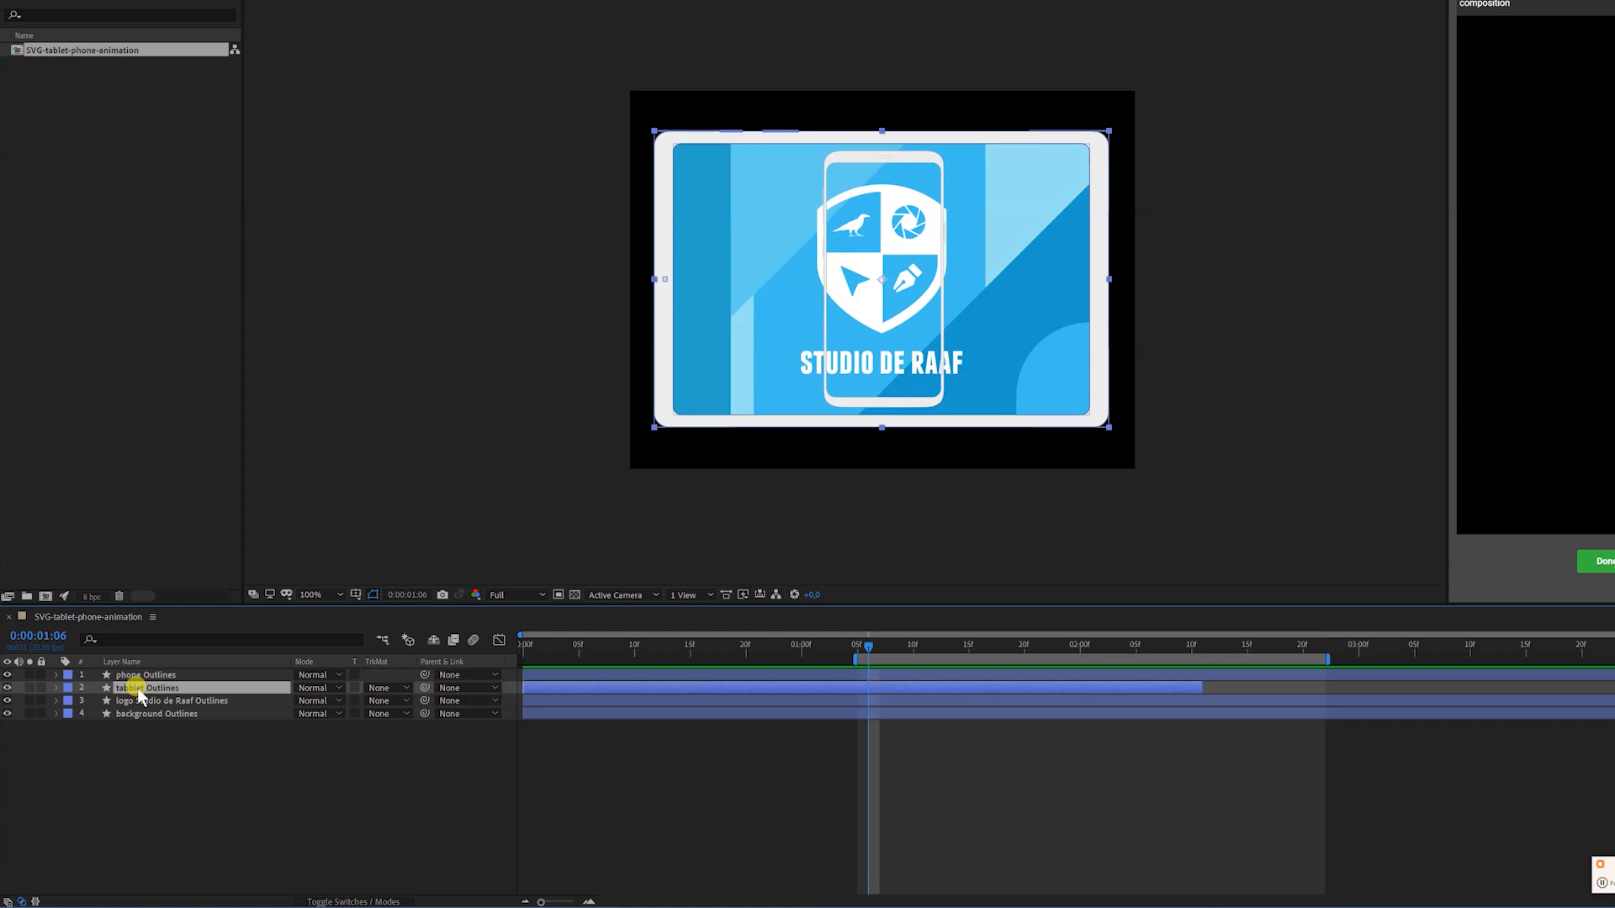
key("ctrl+d")
left_click(151, 701)
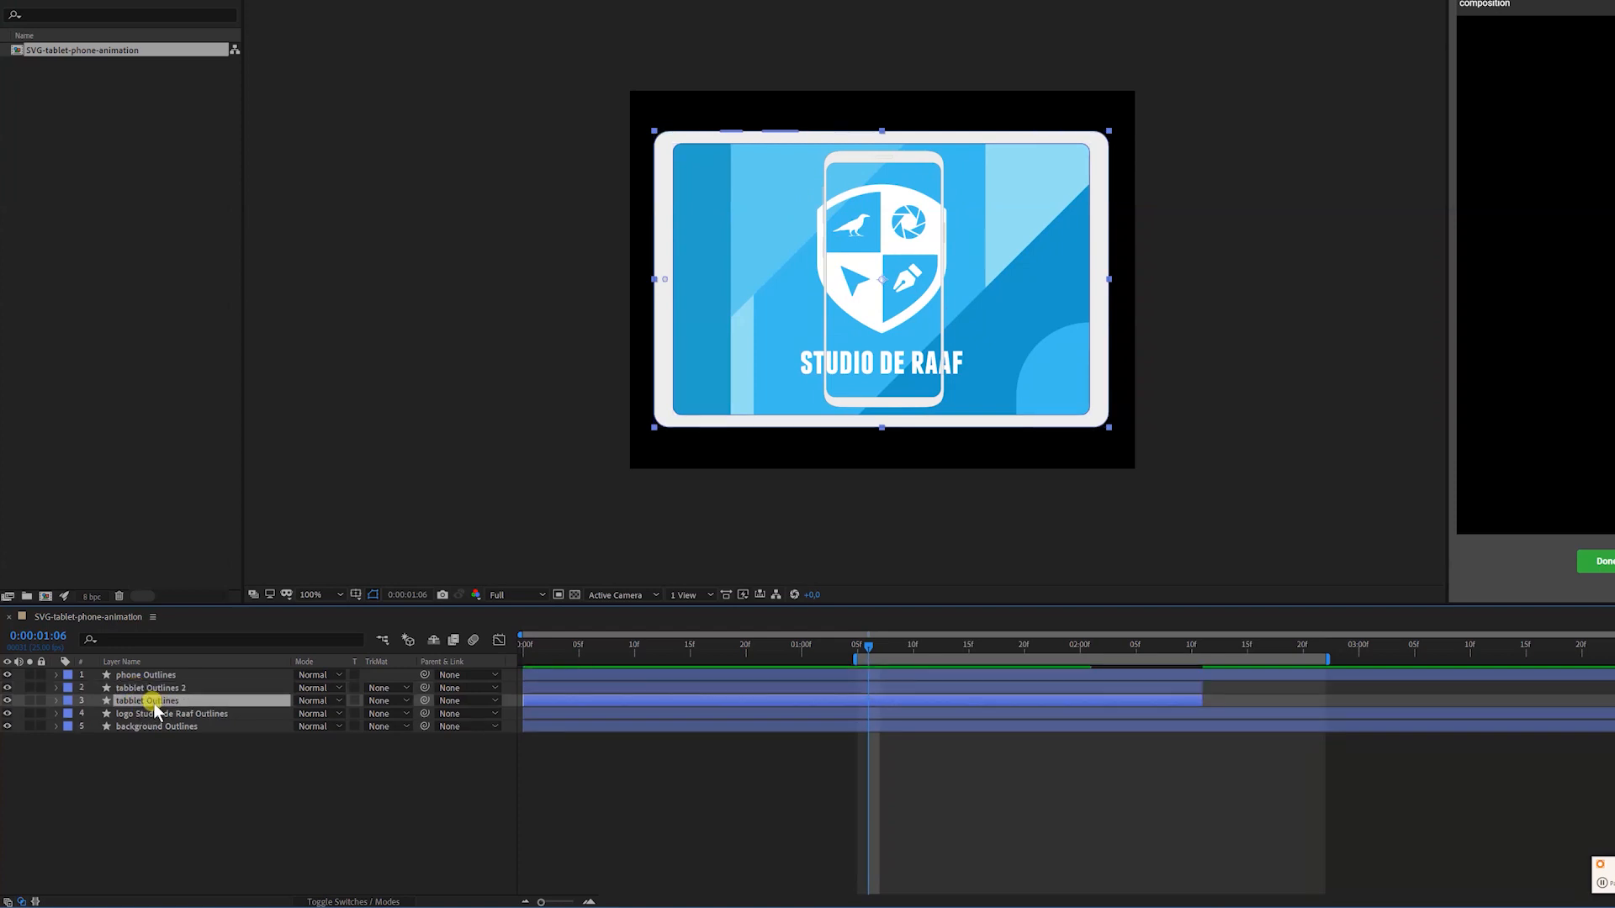
Expand the original tablet layer's contents and collapse its camera transform, edge group and Groups 3 to 5.
left_click(56, 703, "ctrl")
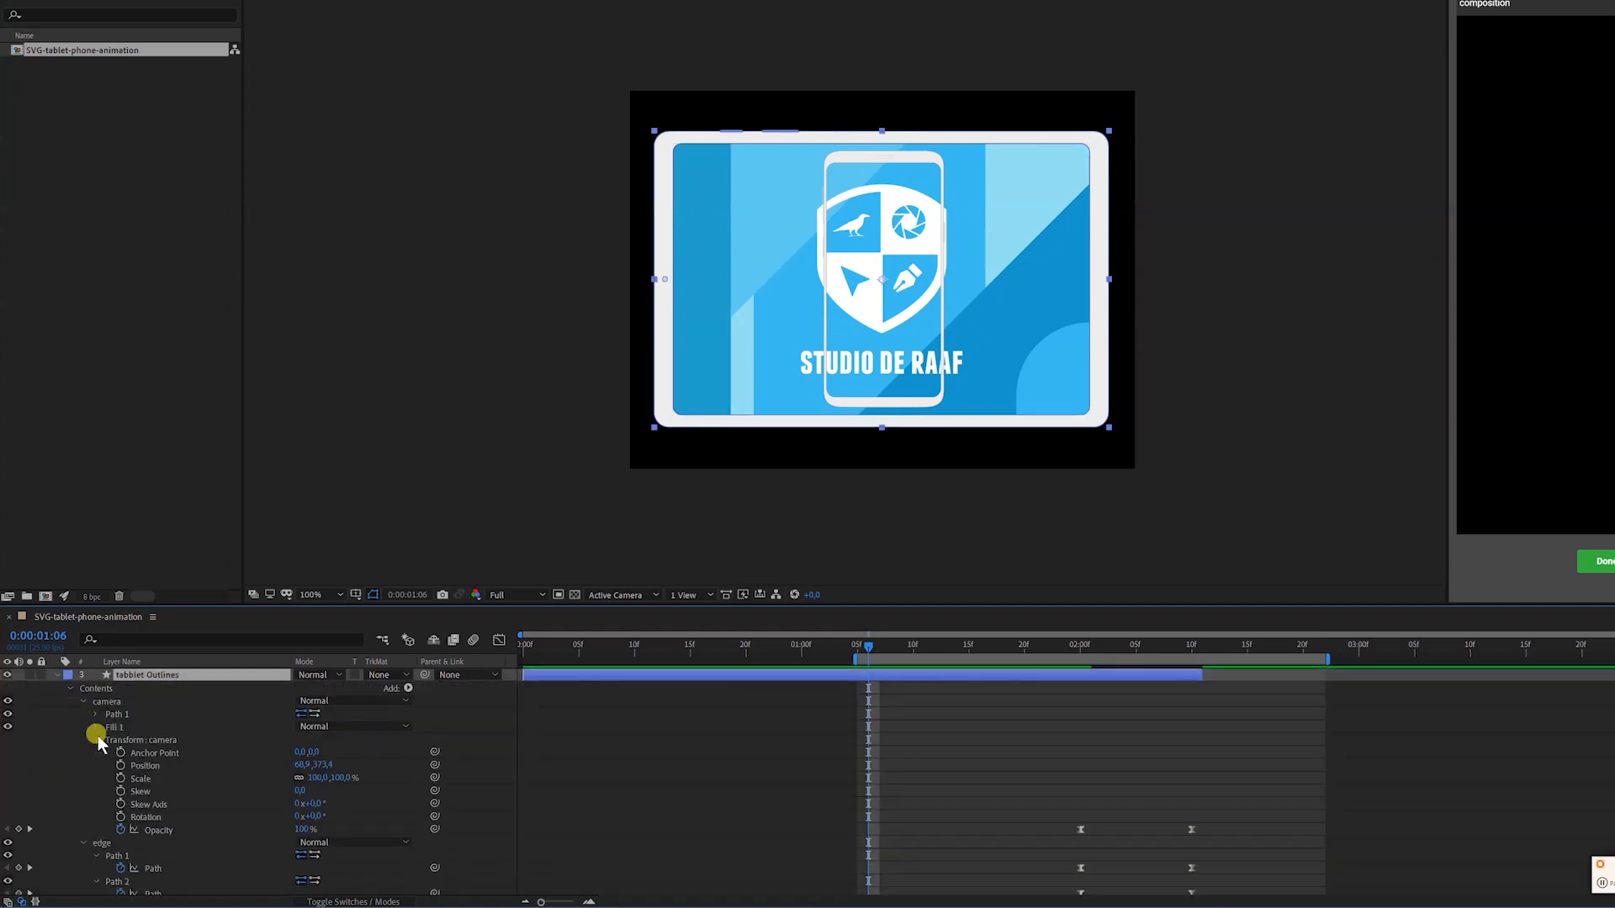
left_click(95, 740)
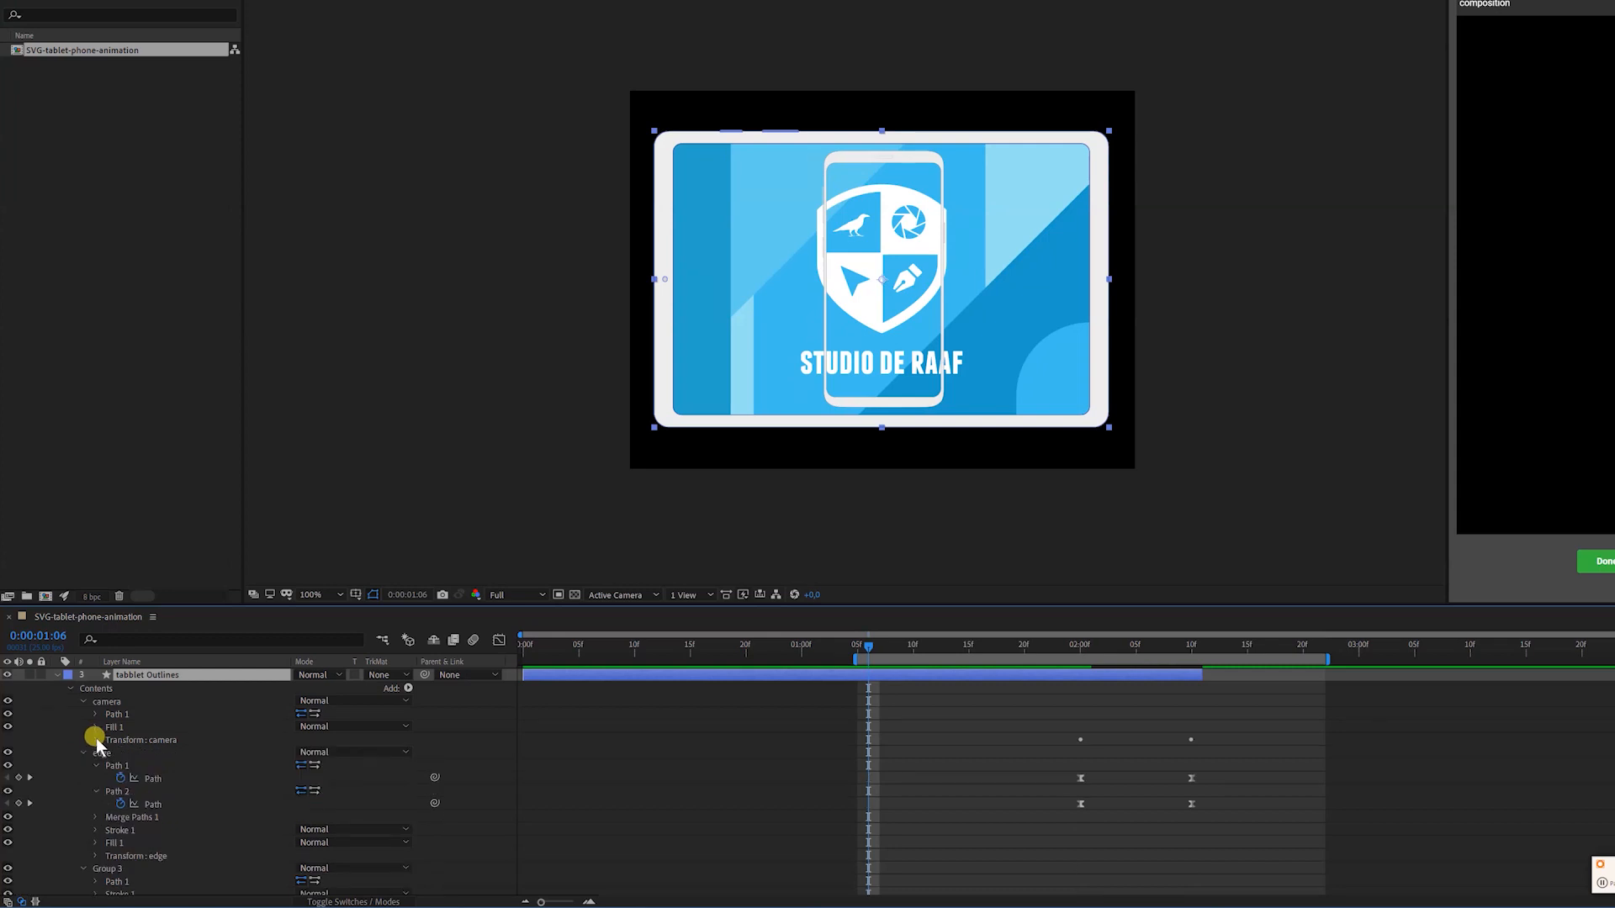
left_click(83, 752)
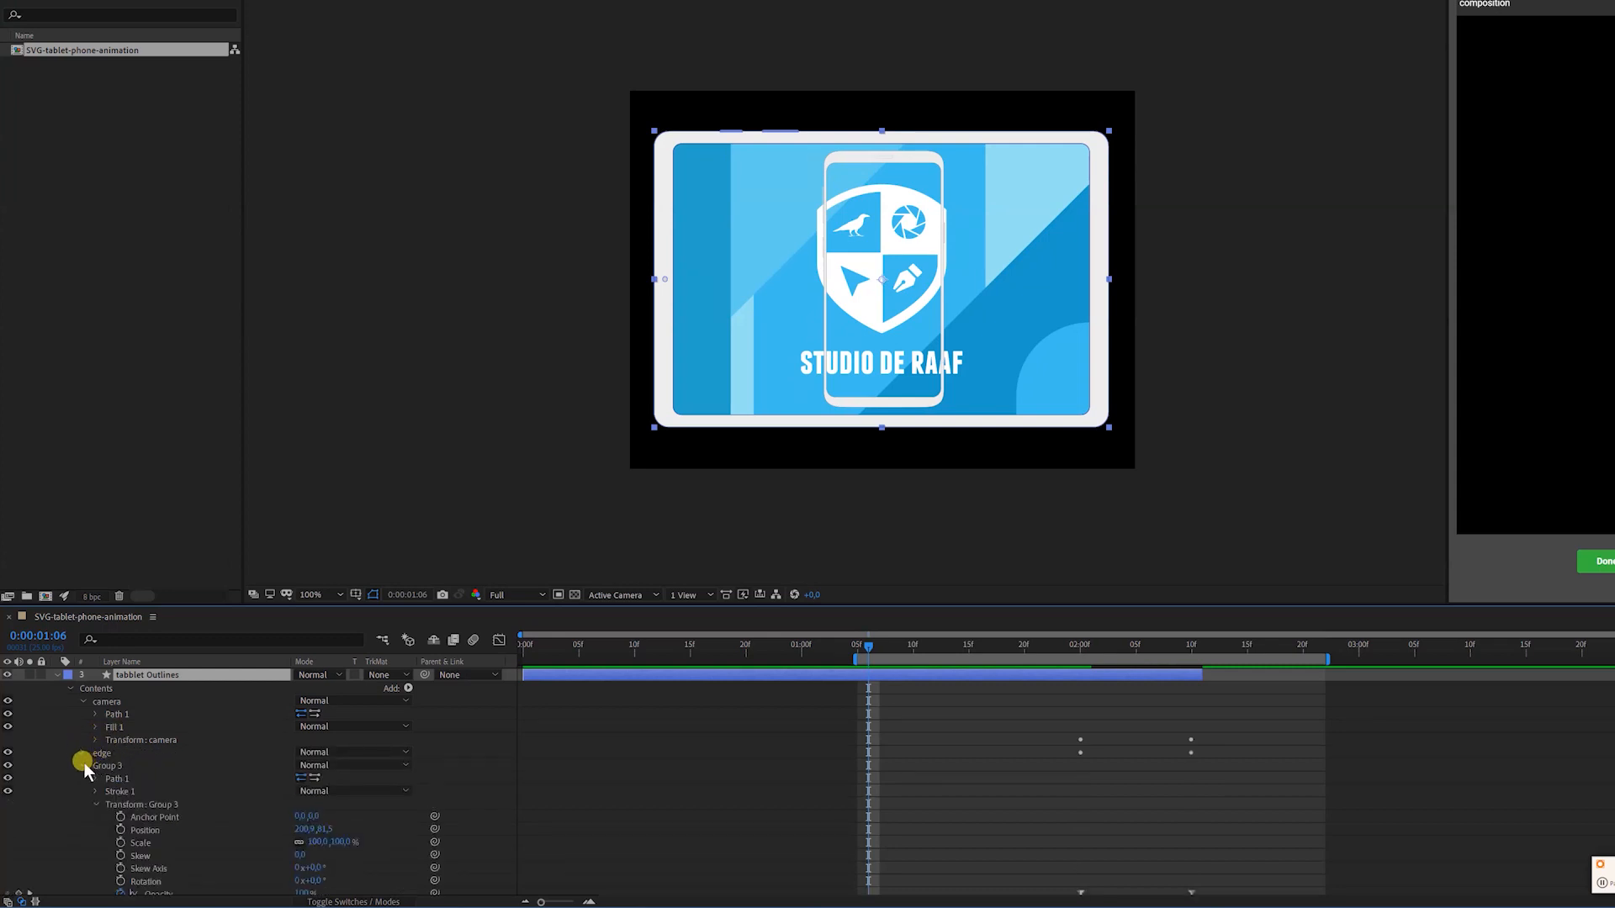
left_click(83, 766)
left_click(83, 778)
left_click(83, 791)
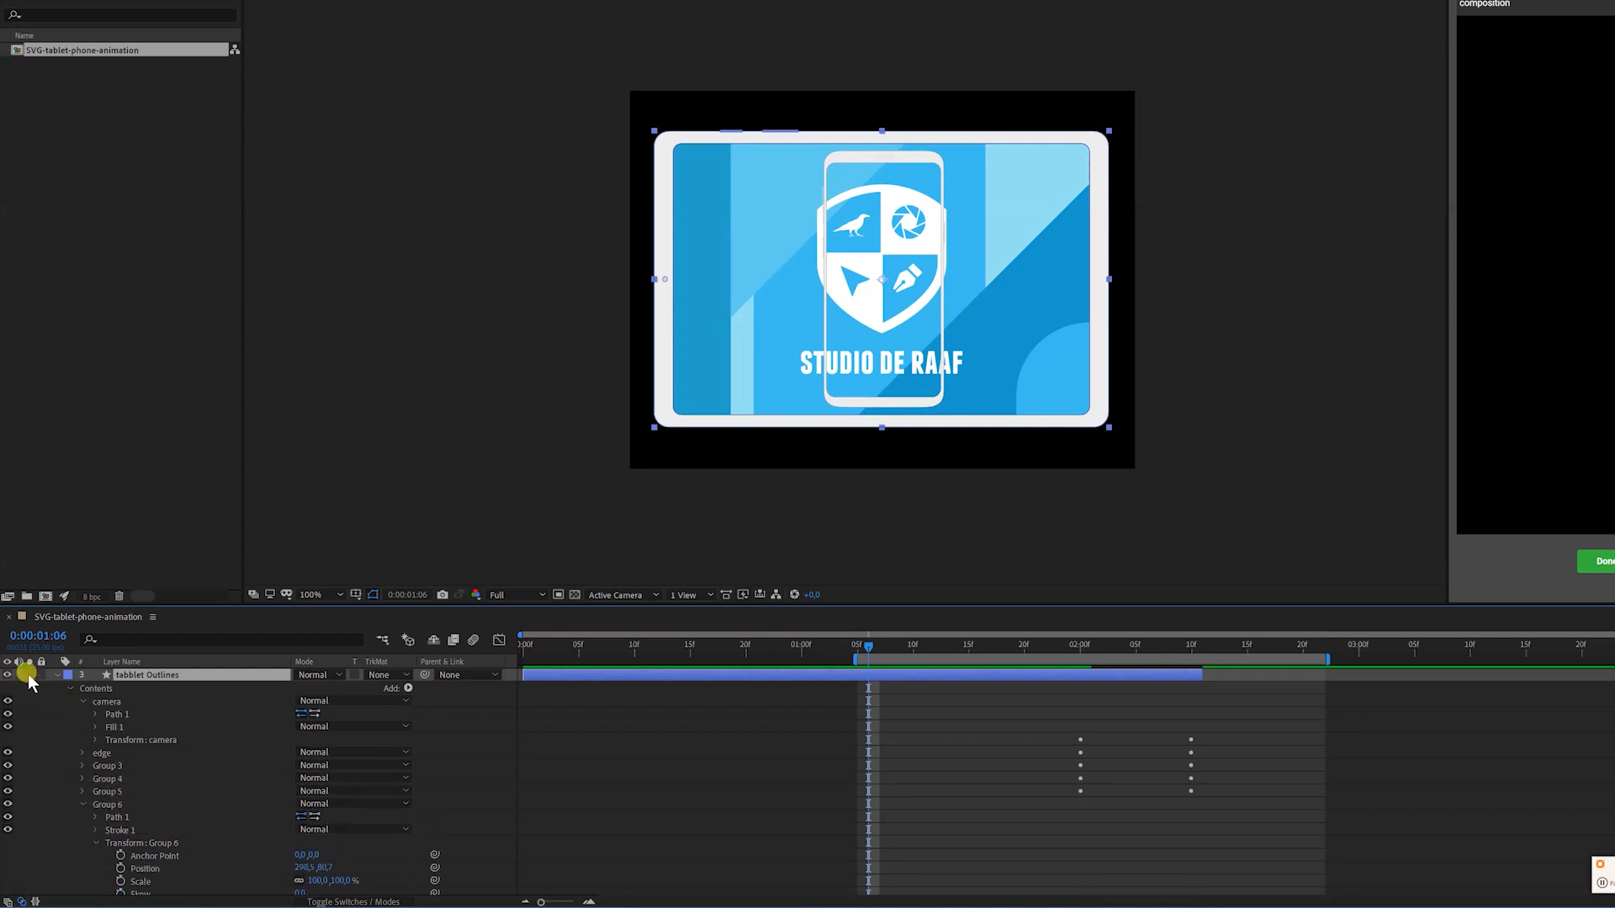
Solo the original tablet layer and delete its camera group and Groups 3 to 6, leaving only the edge group.
left_click(28, 673)
left_click(110, 701)
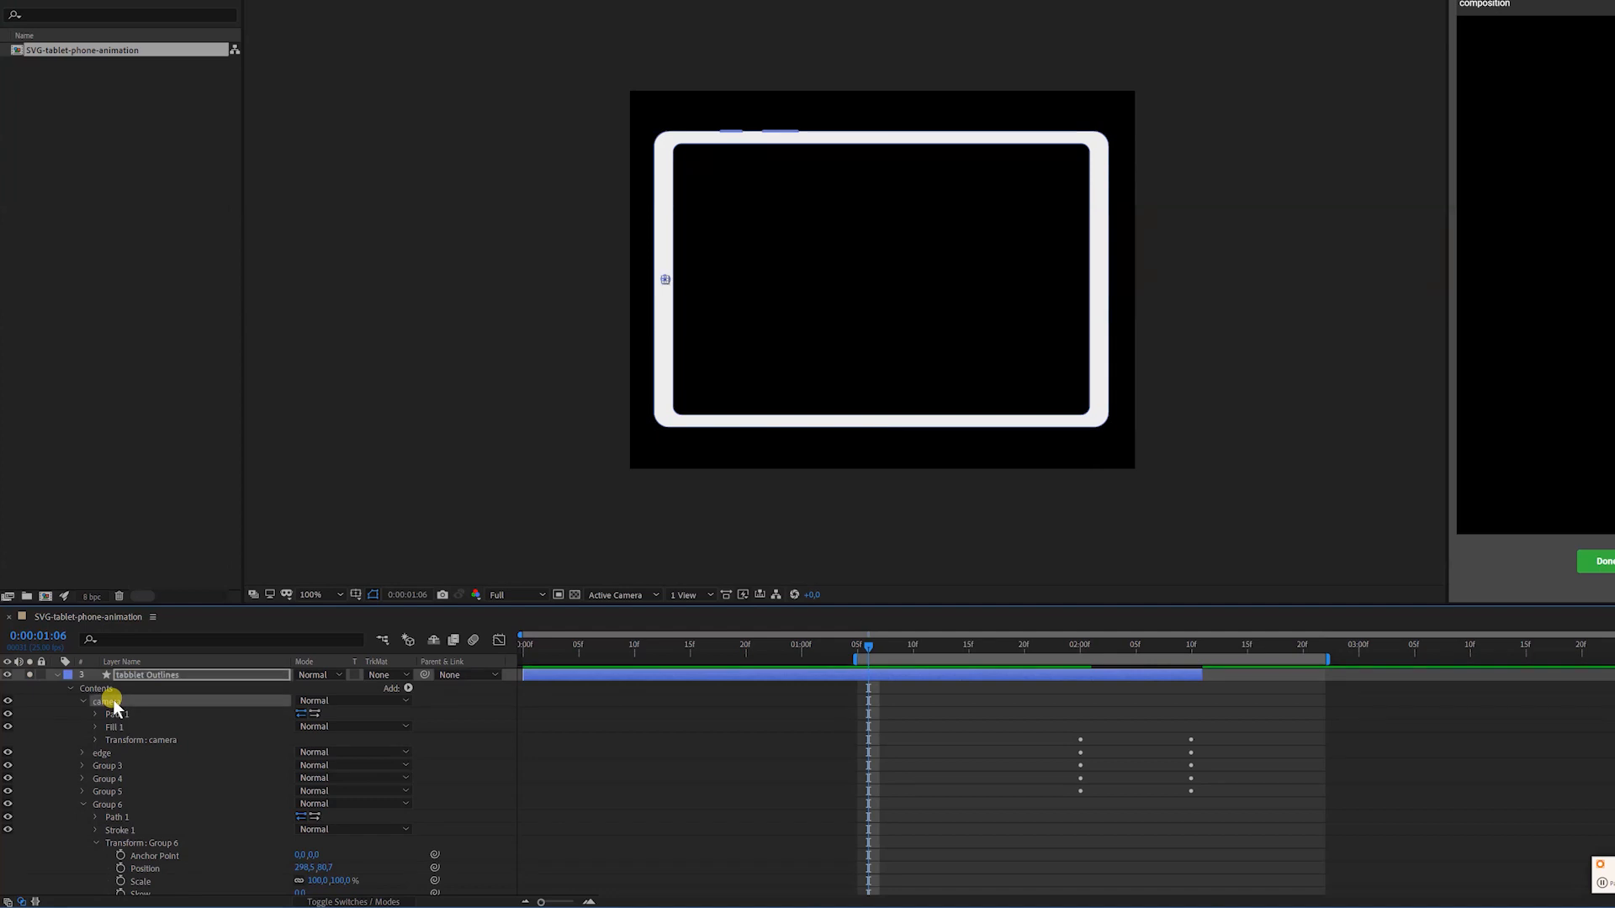
key("Delete")
left_click(104, 753)
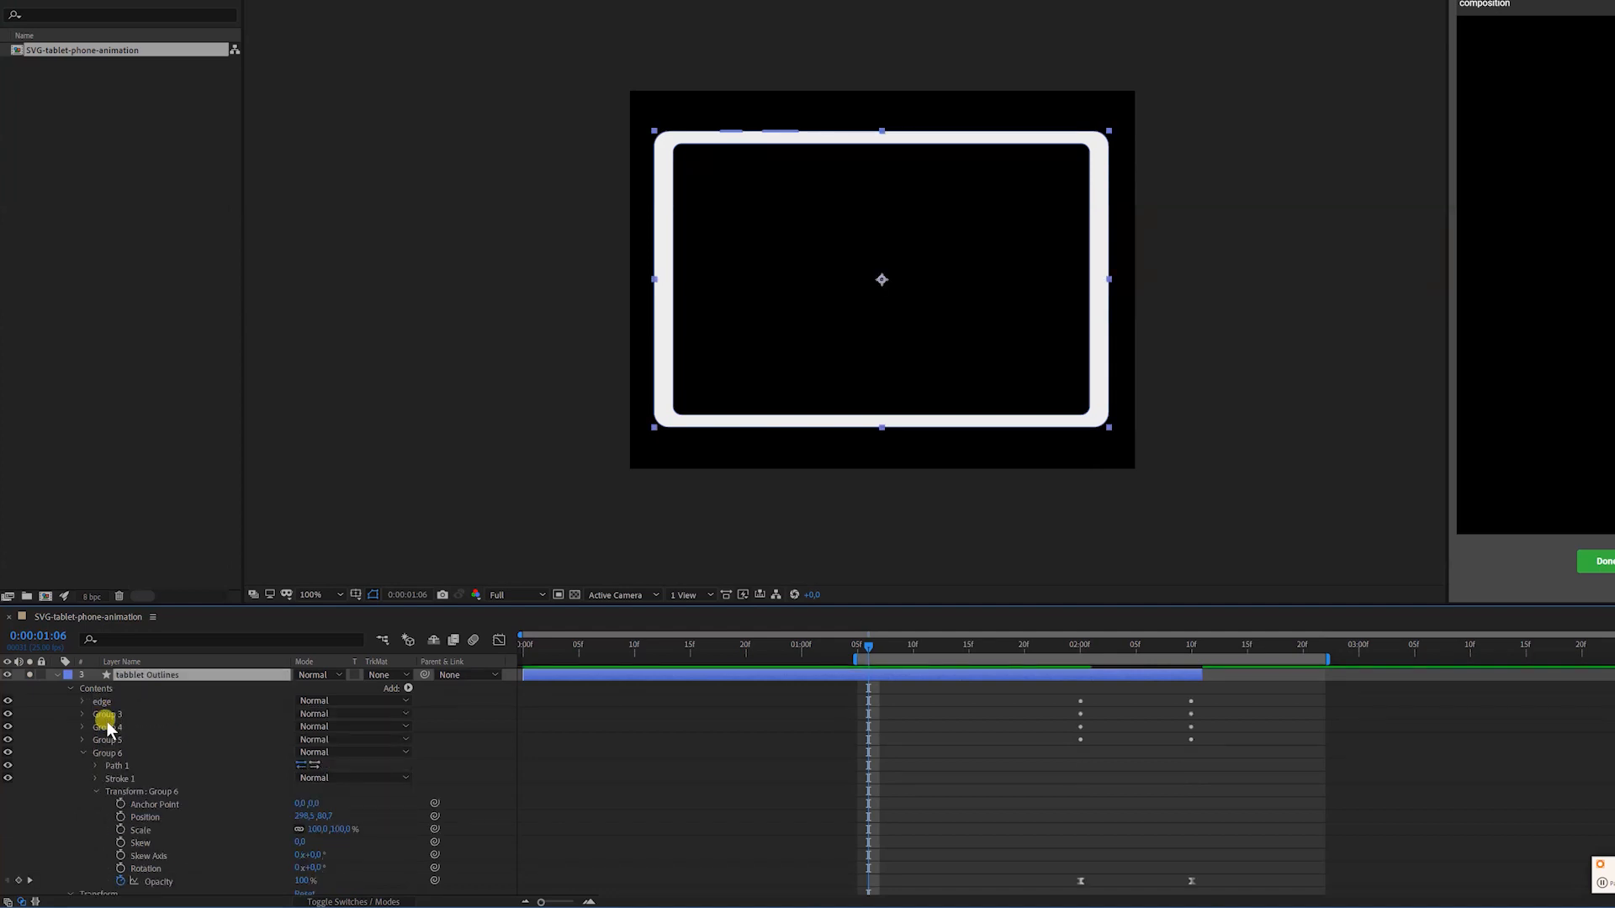
left_click(103, 715)
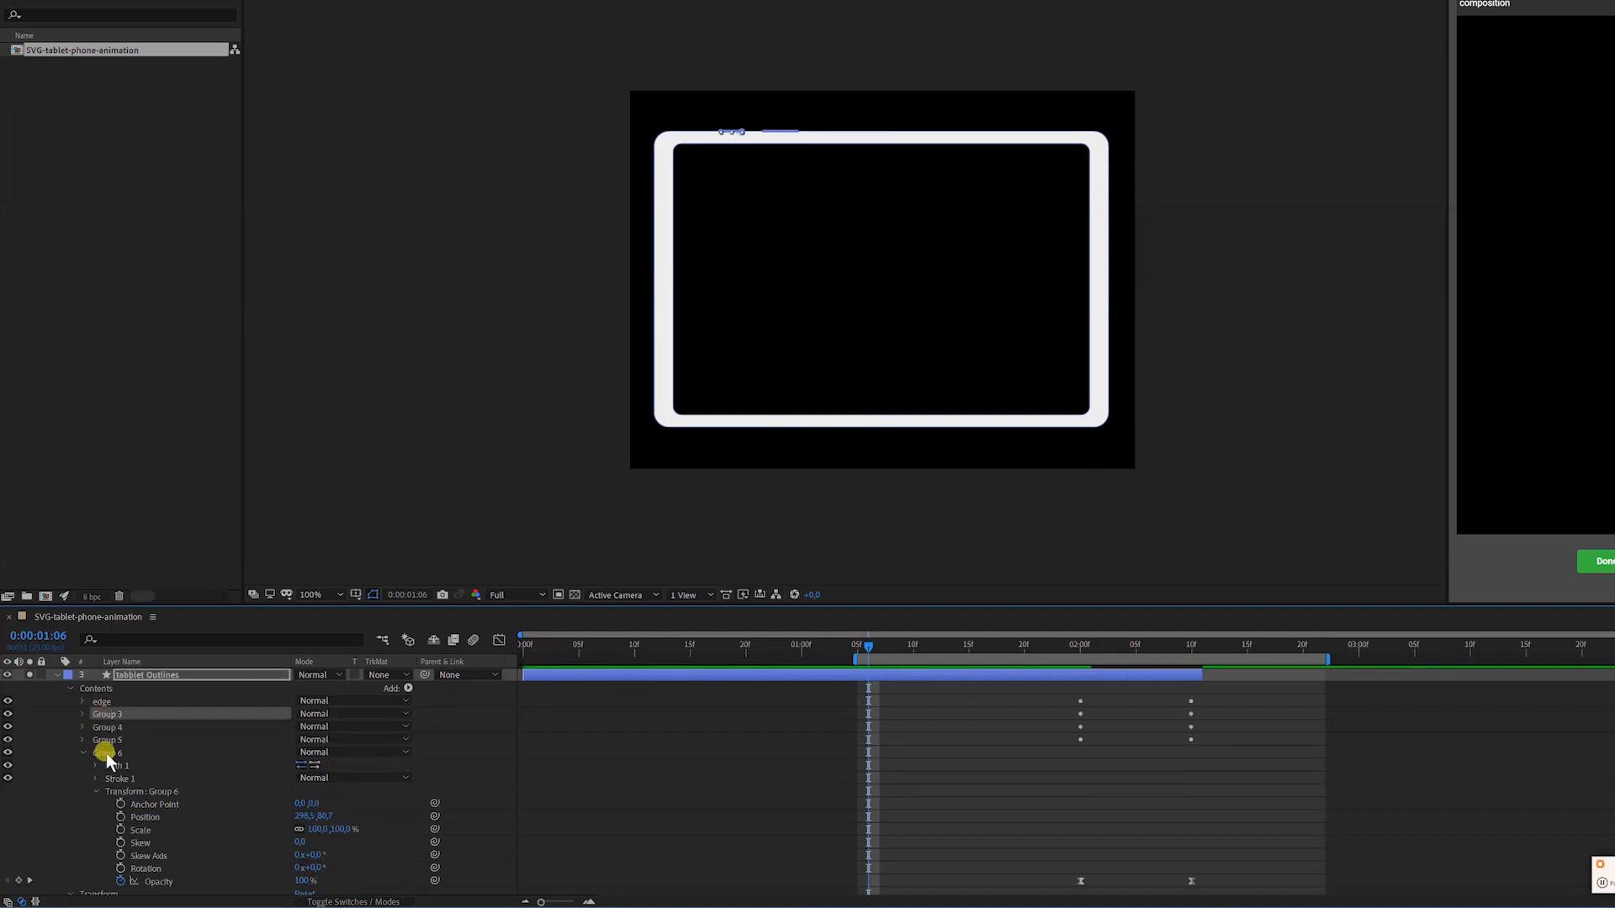
left_click(106, 754, "shift")
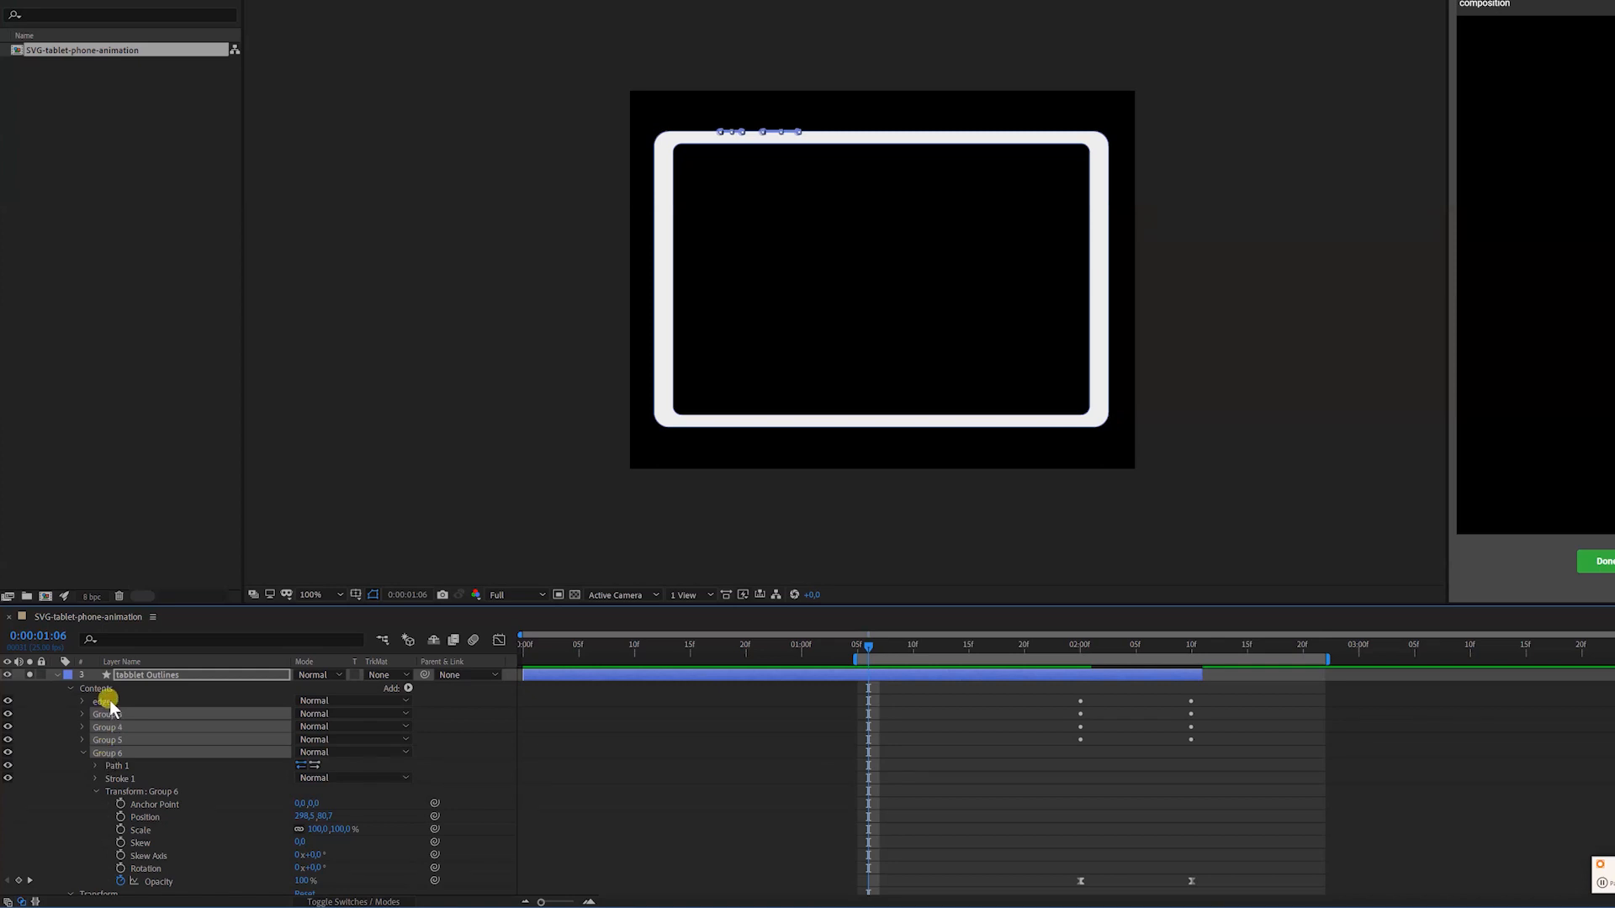
key("ctrl+g")
key("Delete")
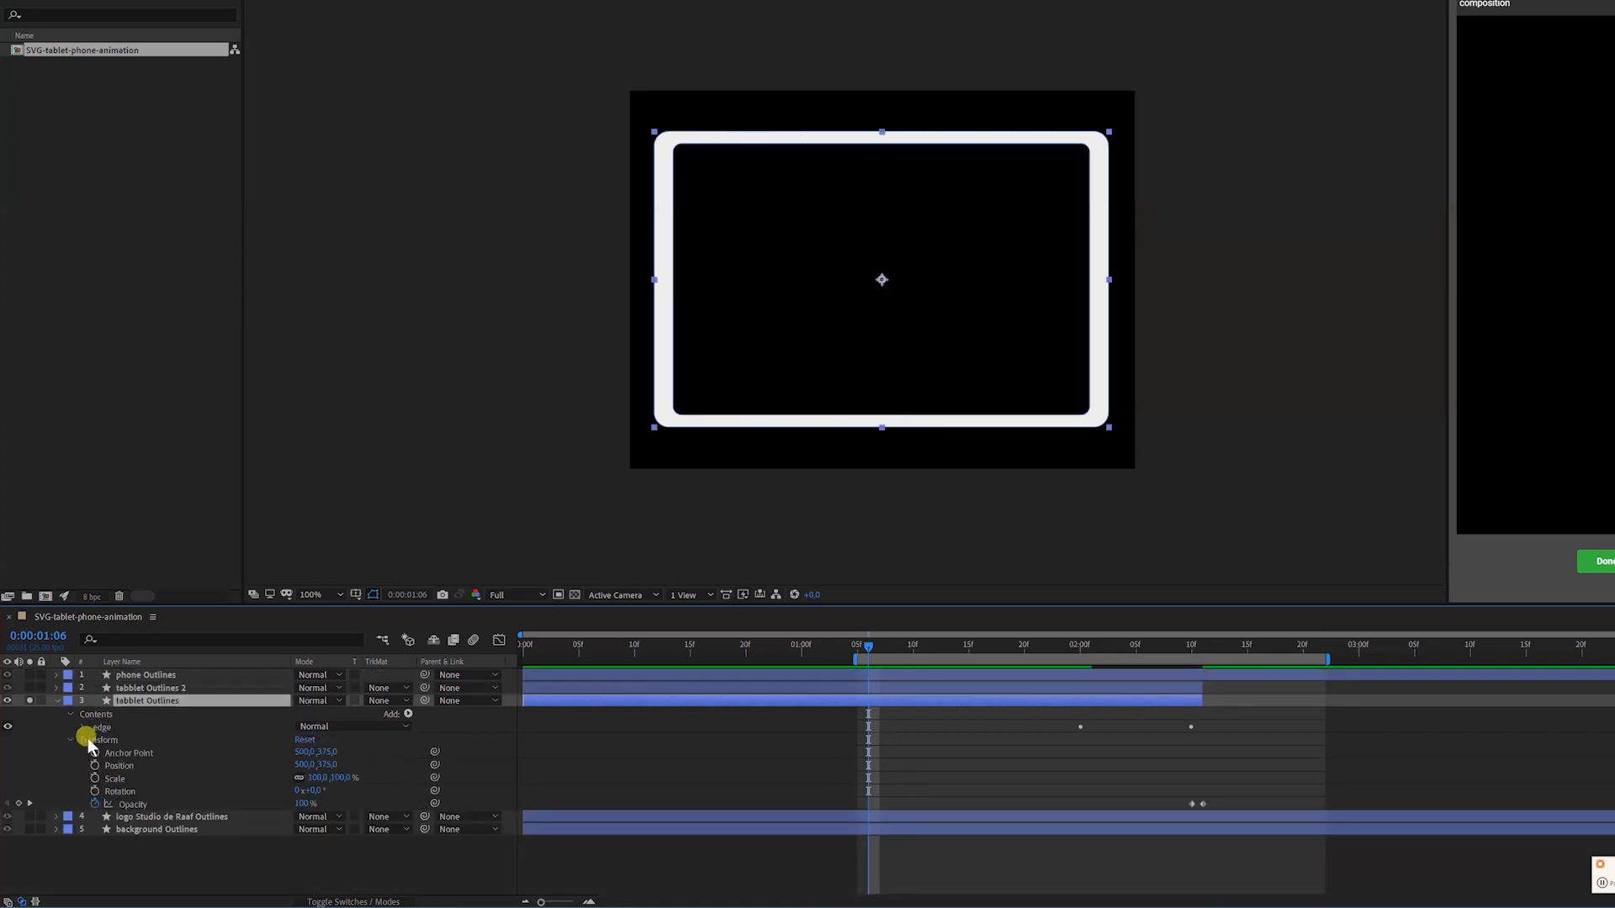
Delete the inner screen path from the original tablet layer's edge group, then unsolo and collapse the layer.
left_click(81, 727)
left_click(96, 741)
left_click(96, 765)
left_click(114, 766)
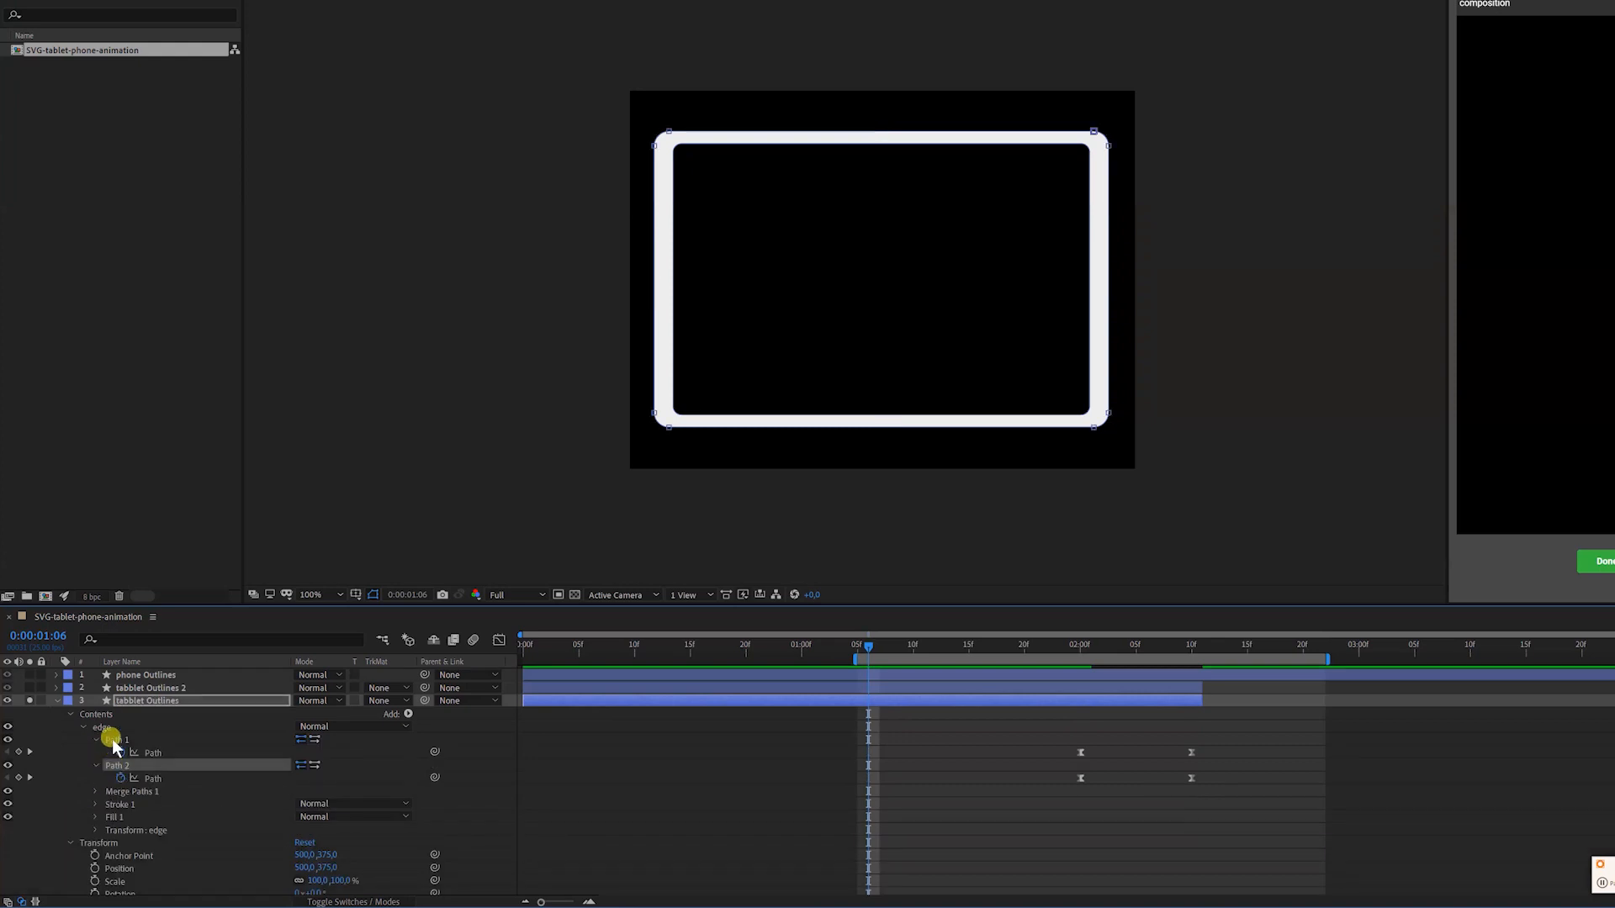
left_click(116, 740)
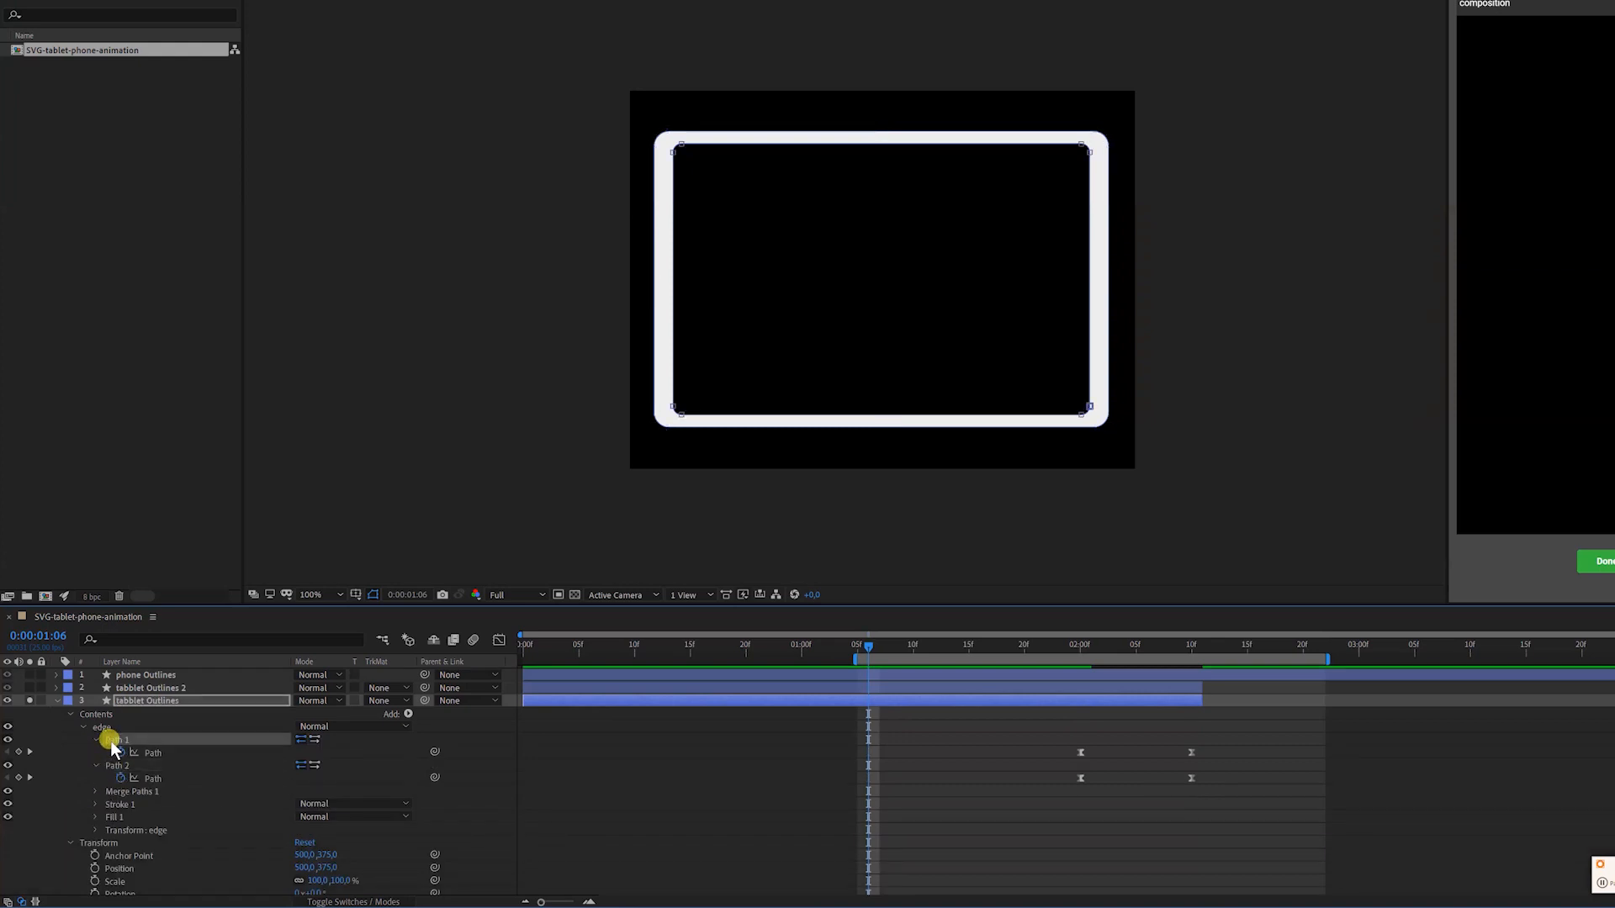
key("Delete")
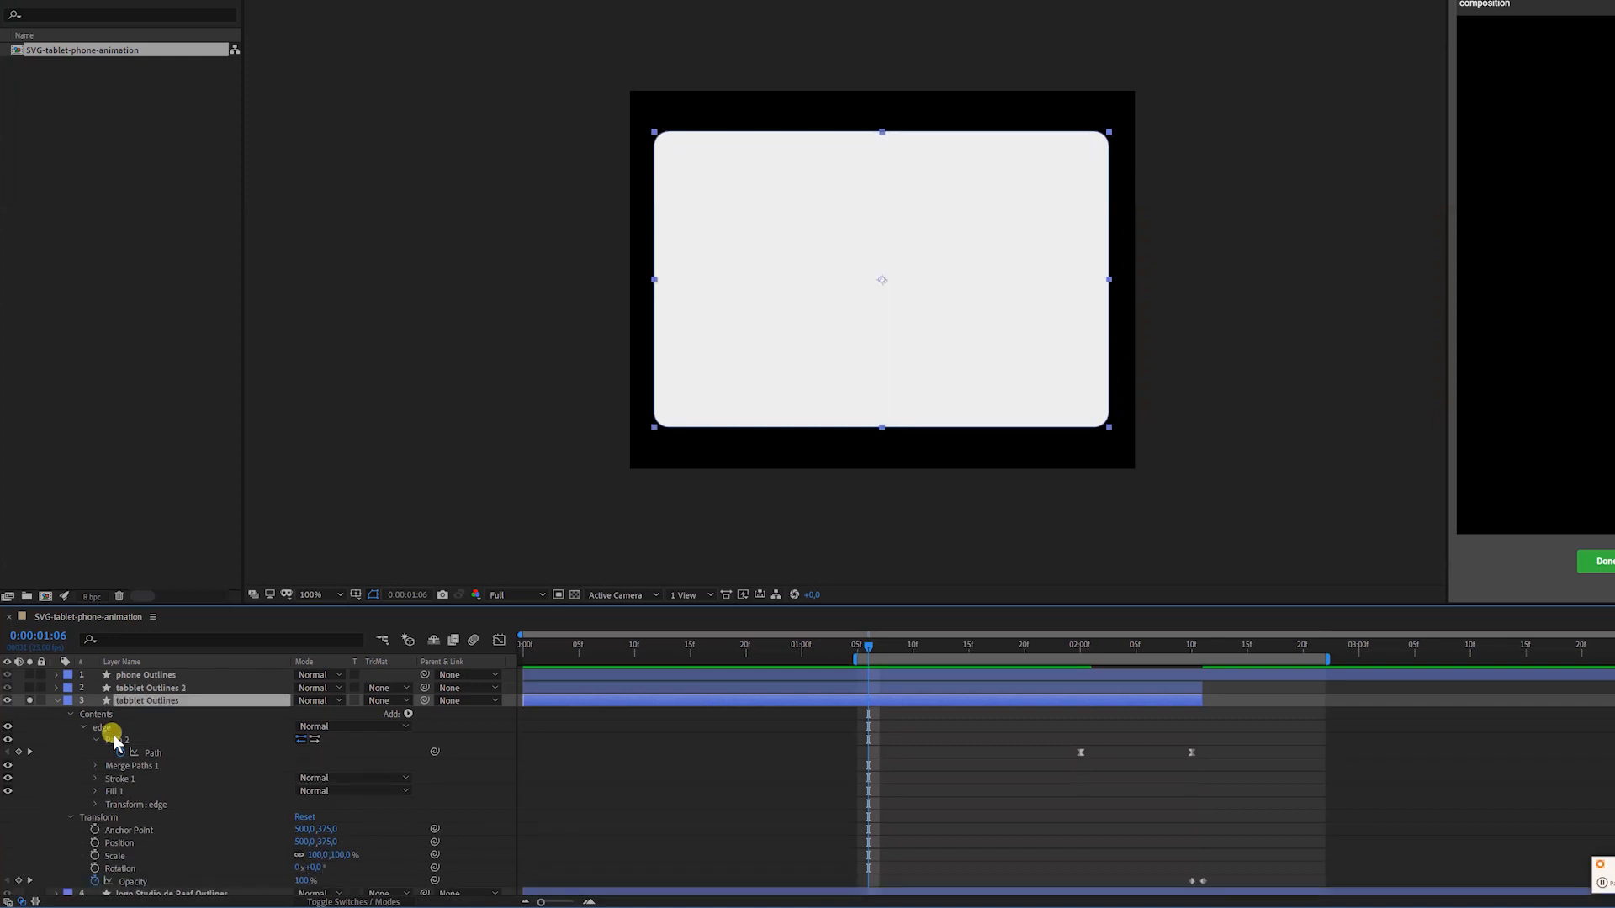
left_click(31, 698)
left_click(56, 700)
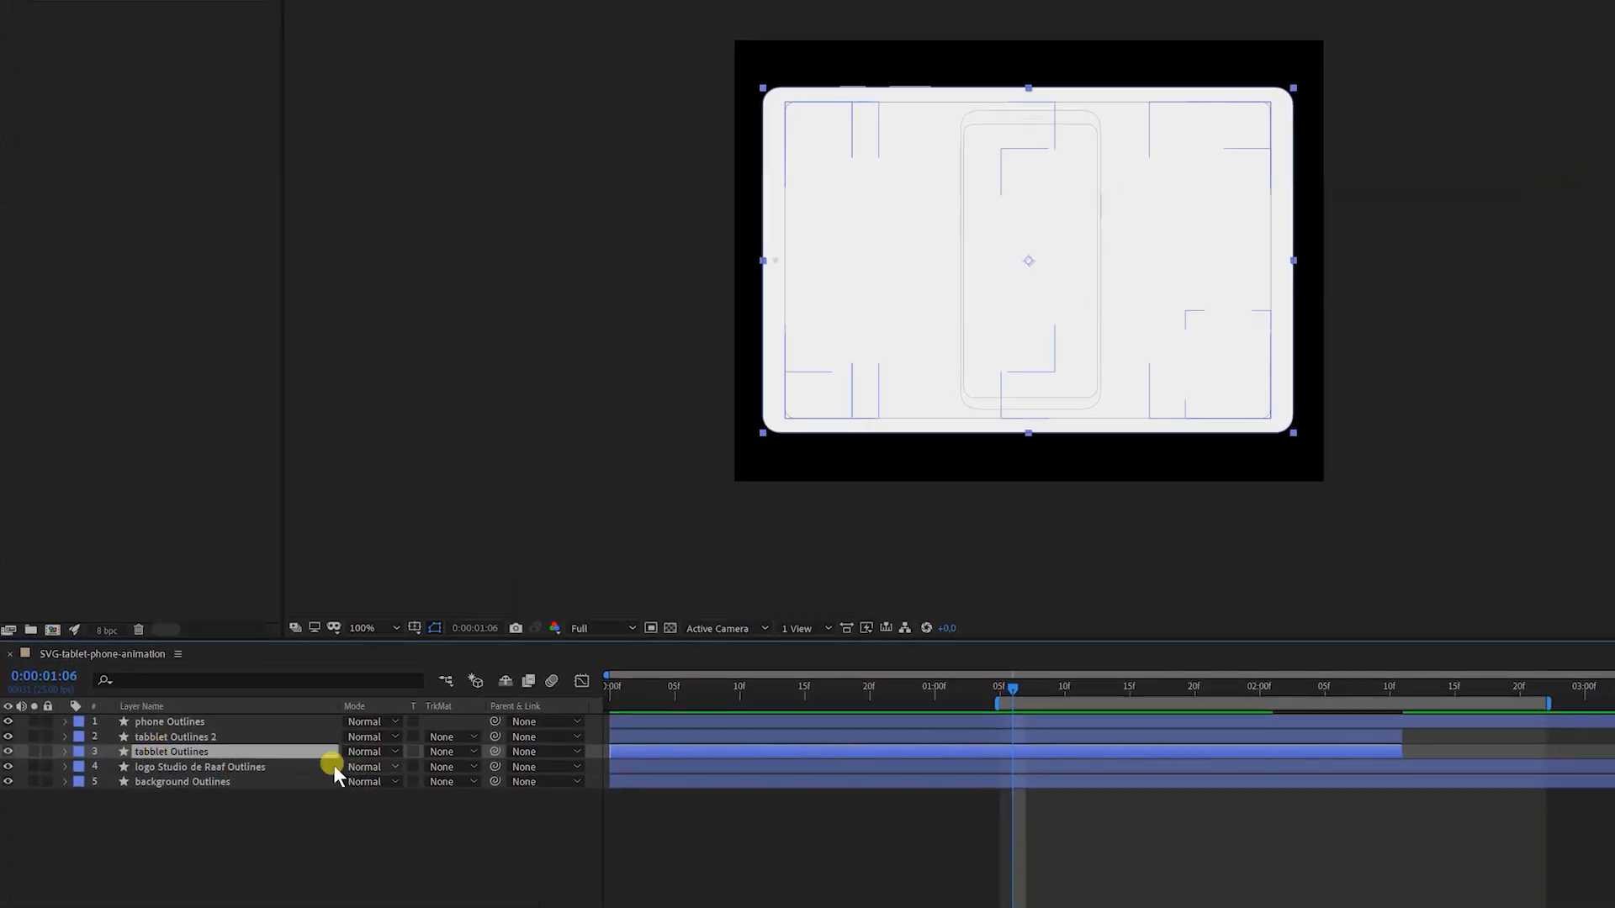
Move the original tablet layer directly above the background layer and rename it "track mask".
left_click(169, 768)
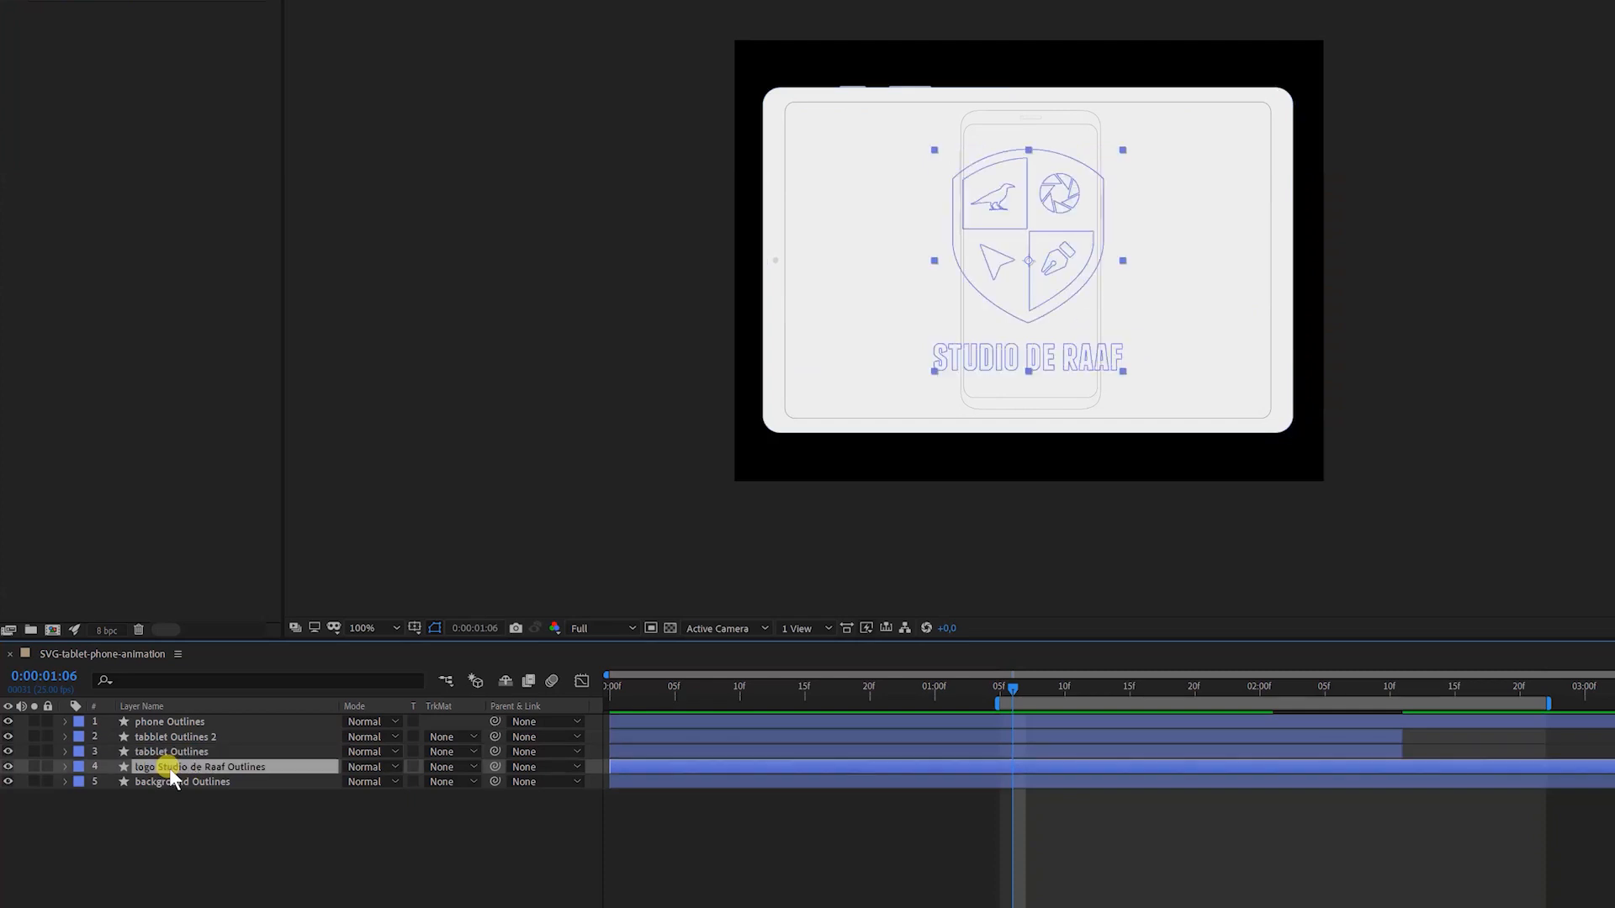
left_click_drag(185, 748, 190, 774)
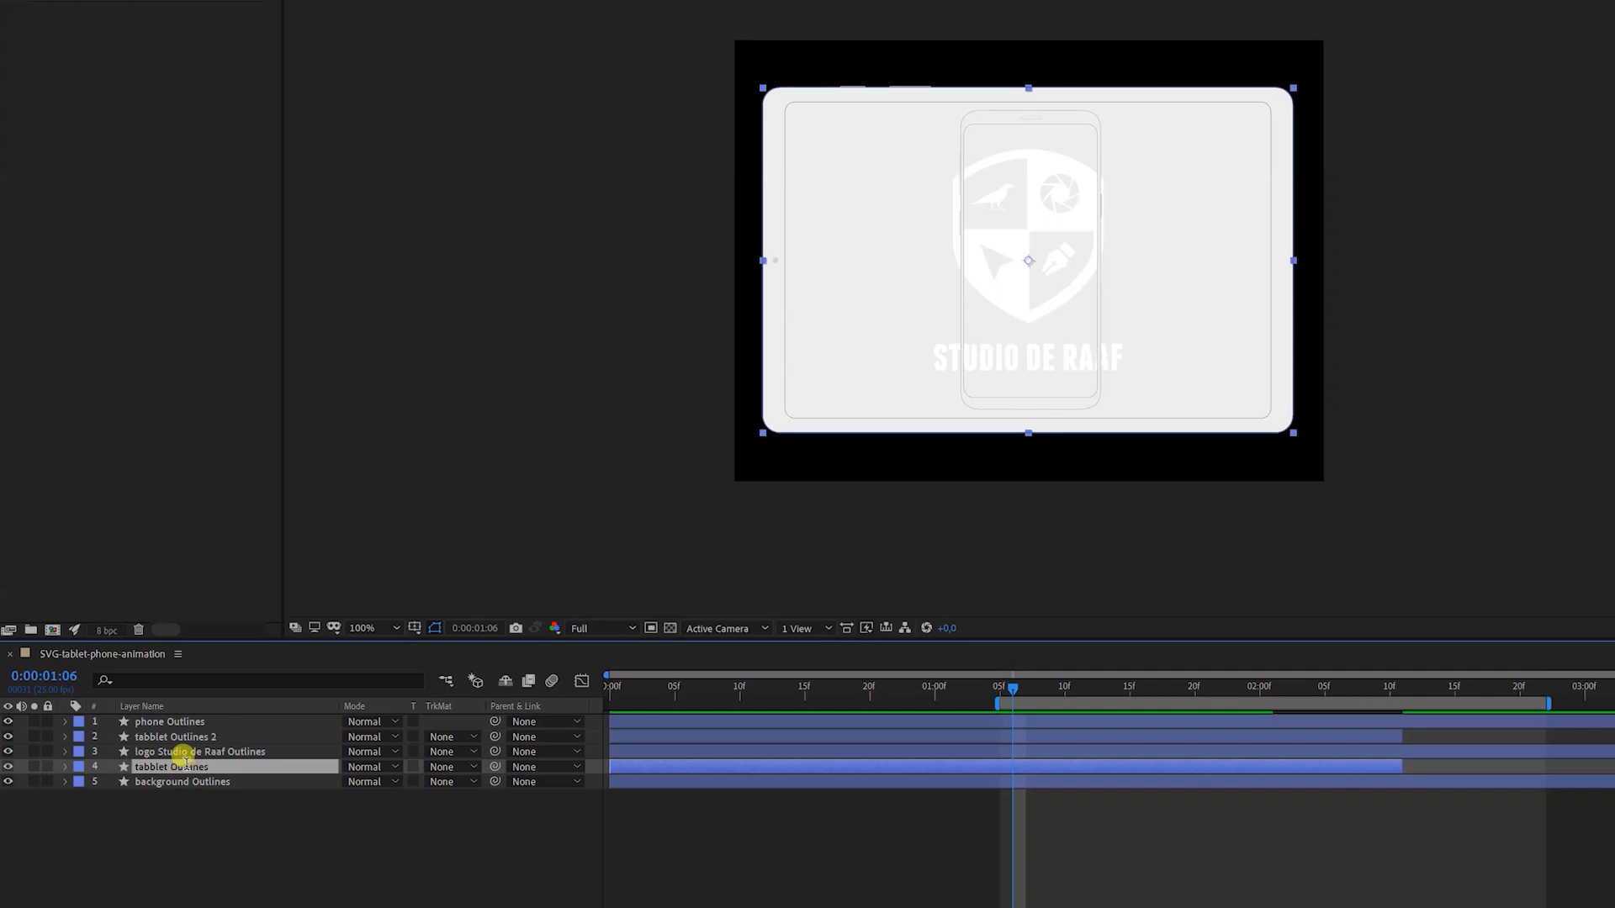
key("Return")
type("track mask")
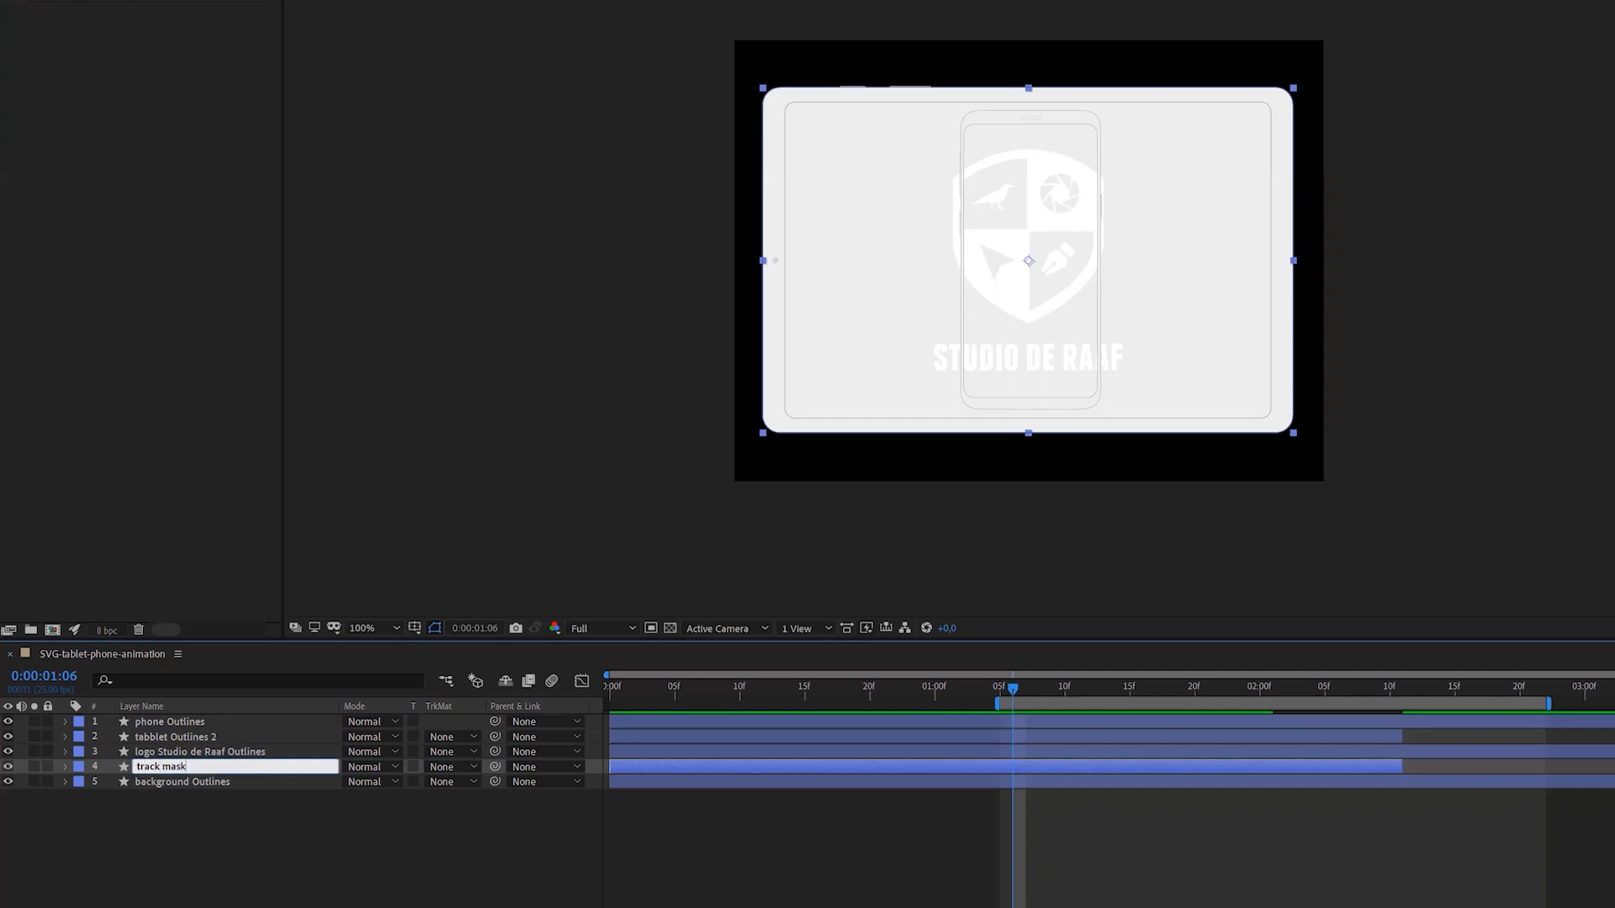
left_click(196, 762)
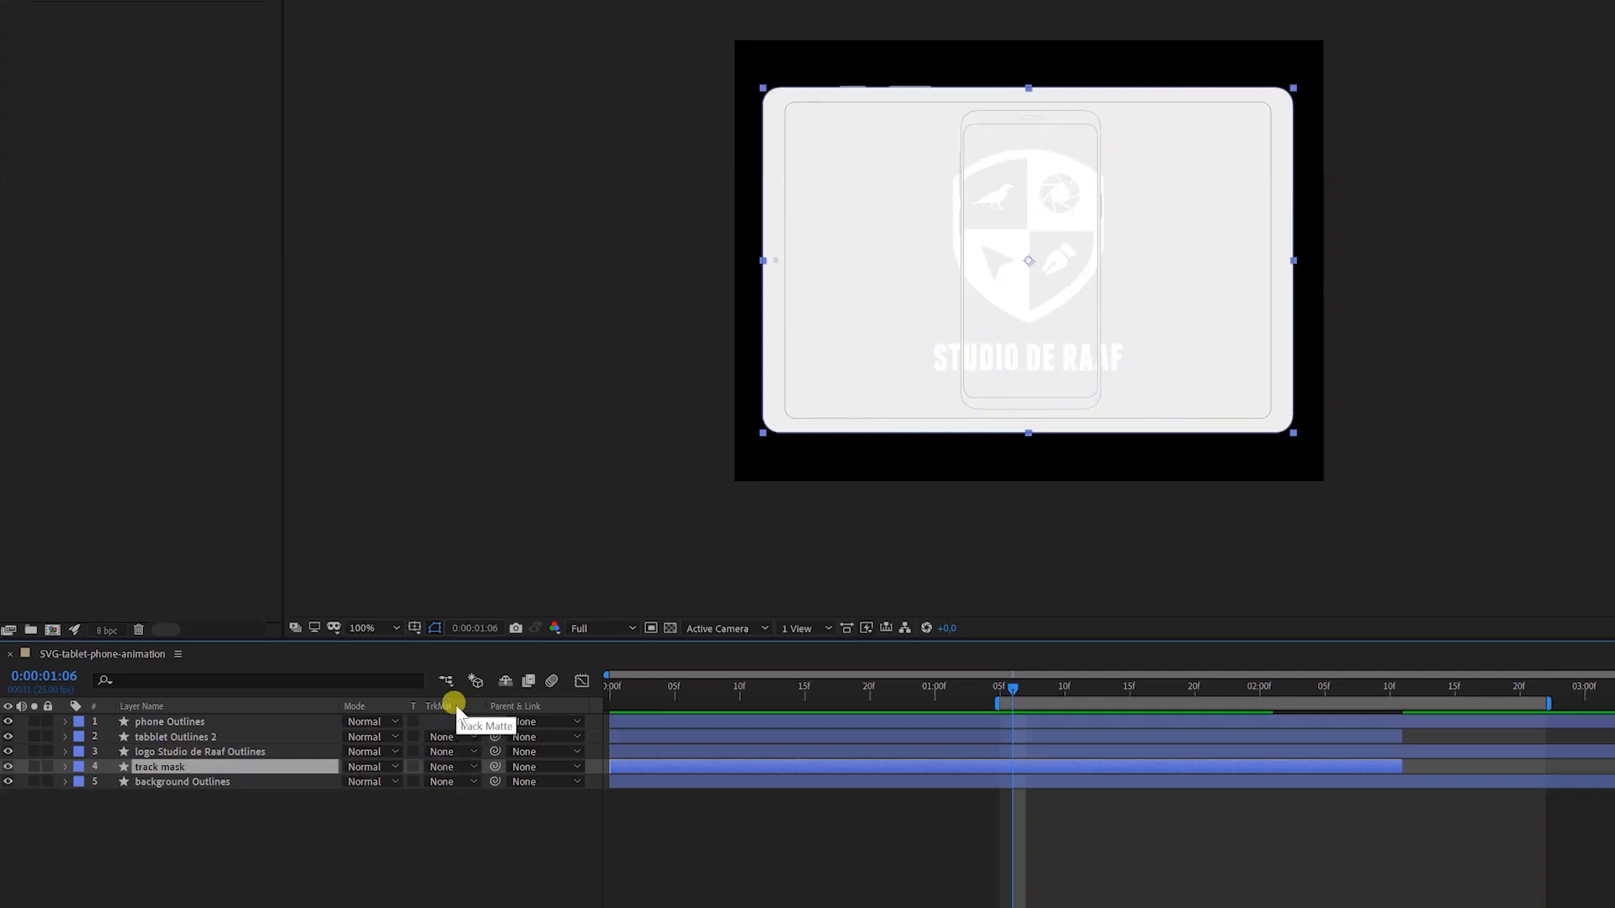
Set the background Outlines layer's track matte to Alpha Matte "track mask".
key("F4")
key("F4")
key("F4")
key("F4")
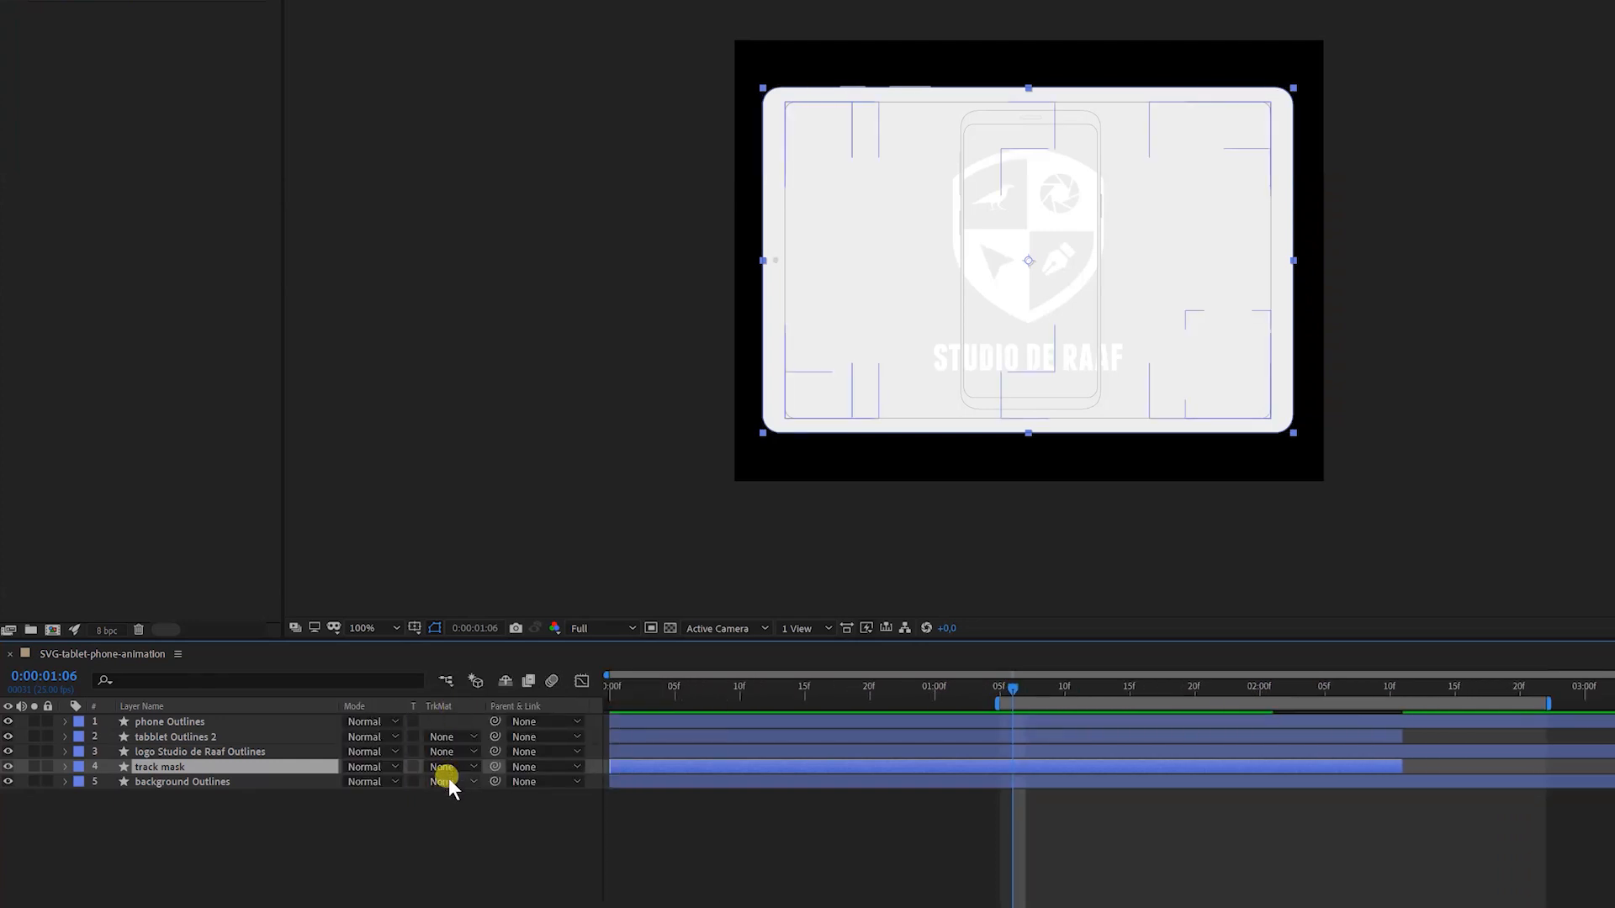
left_click(448, 780)
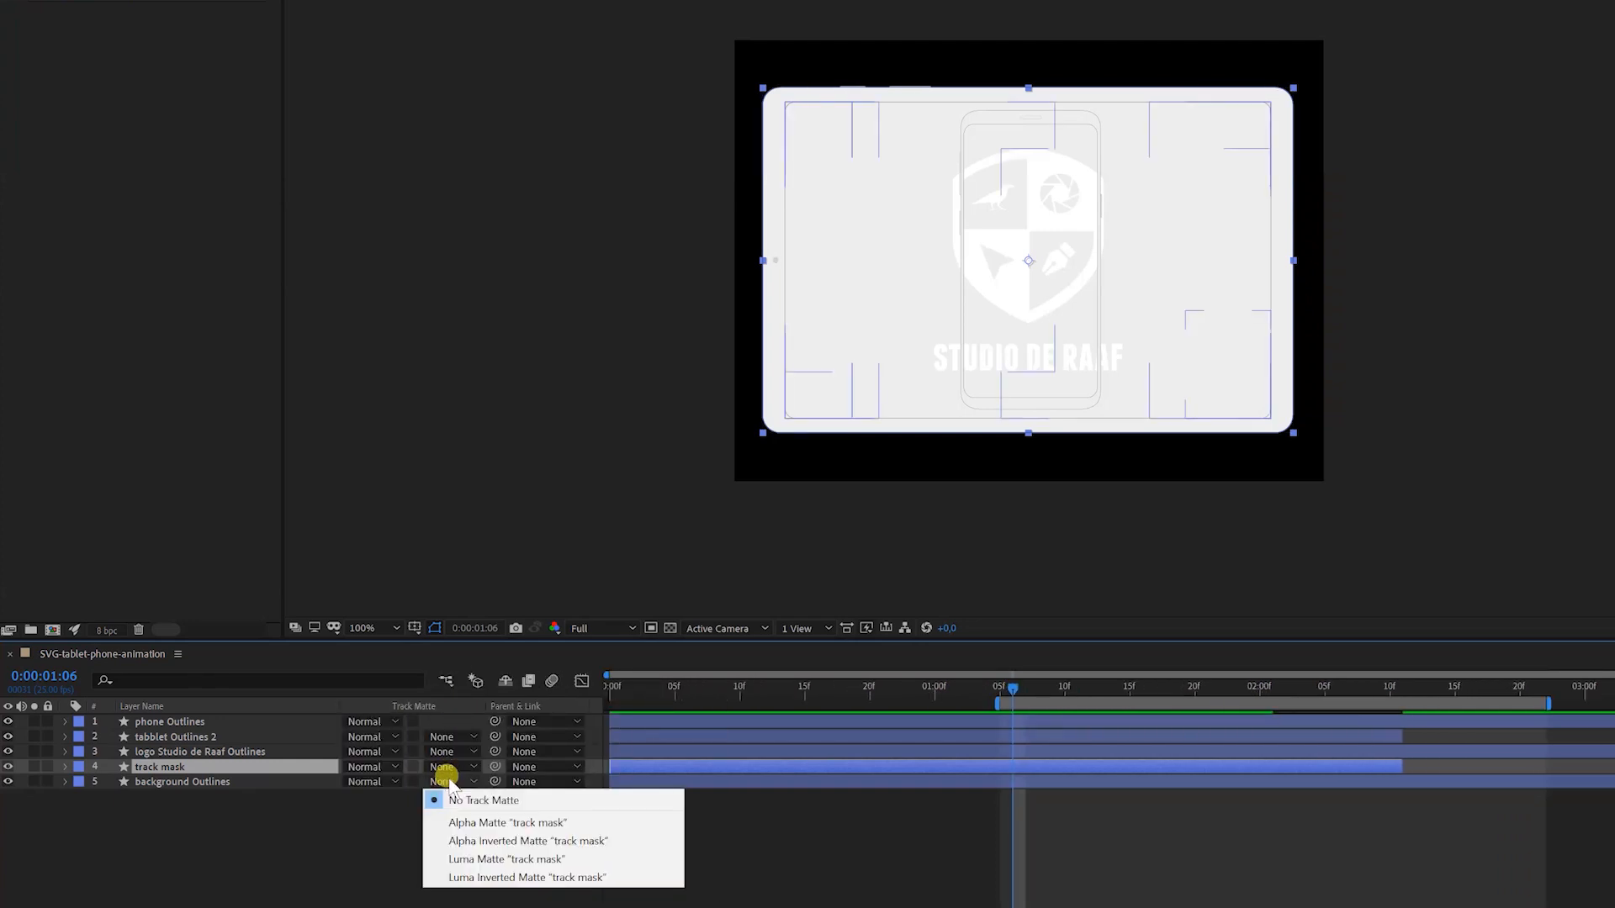
left_click(480, 822)
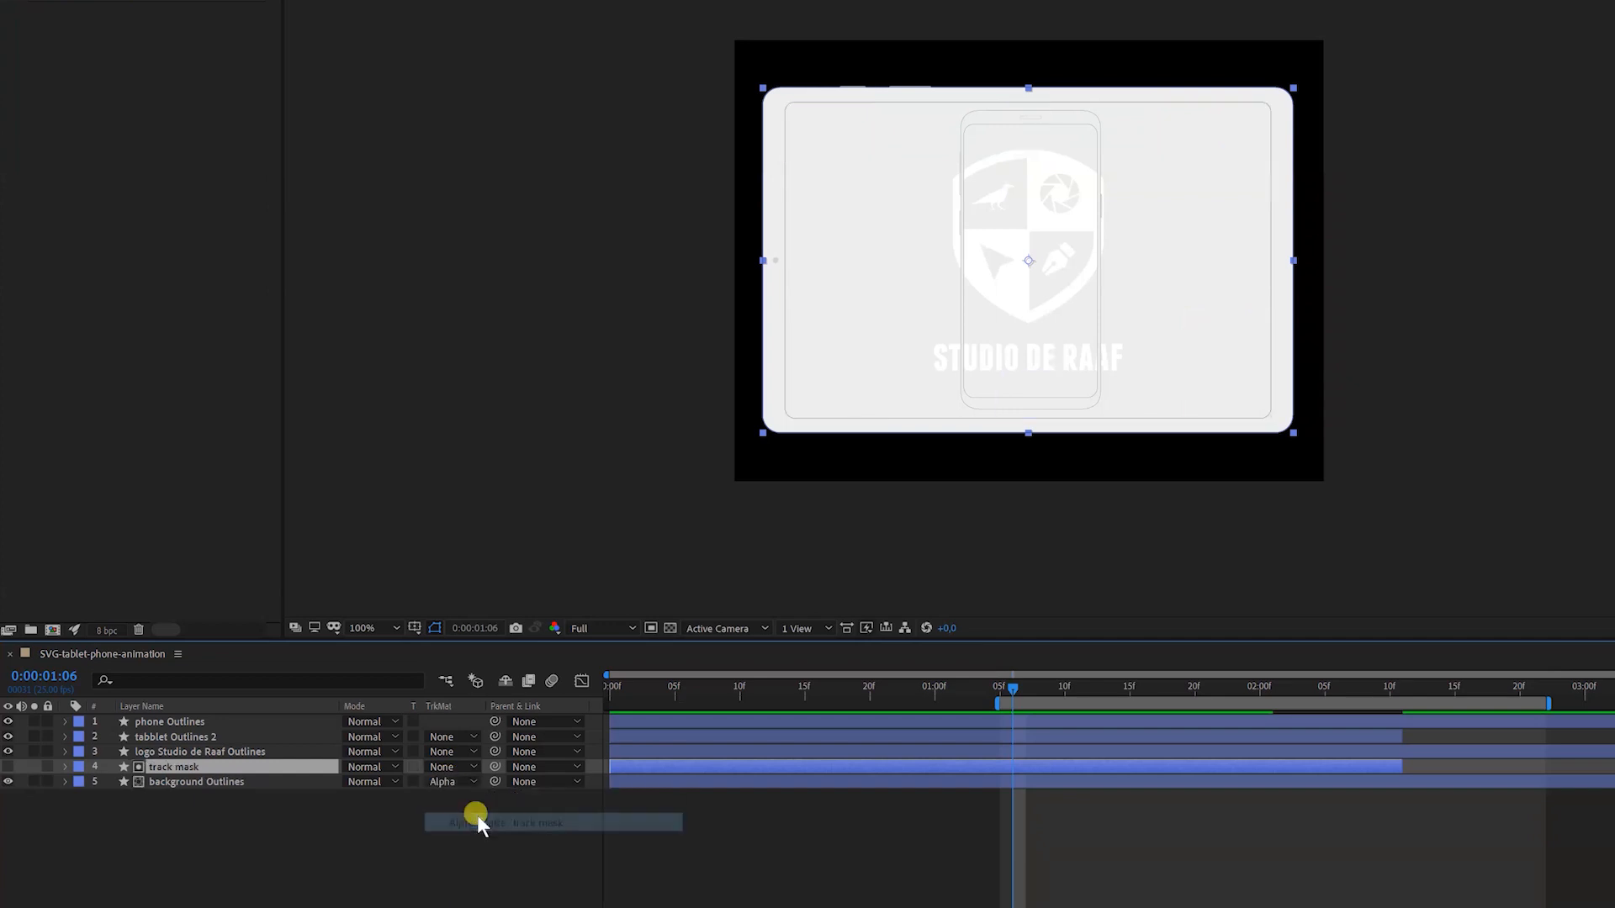
Hide the phone, tablet copy and logo layers and scrub through the morph to examine the masked background.
left_click_drag(1016, 688, 1319, 683)
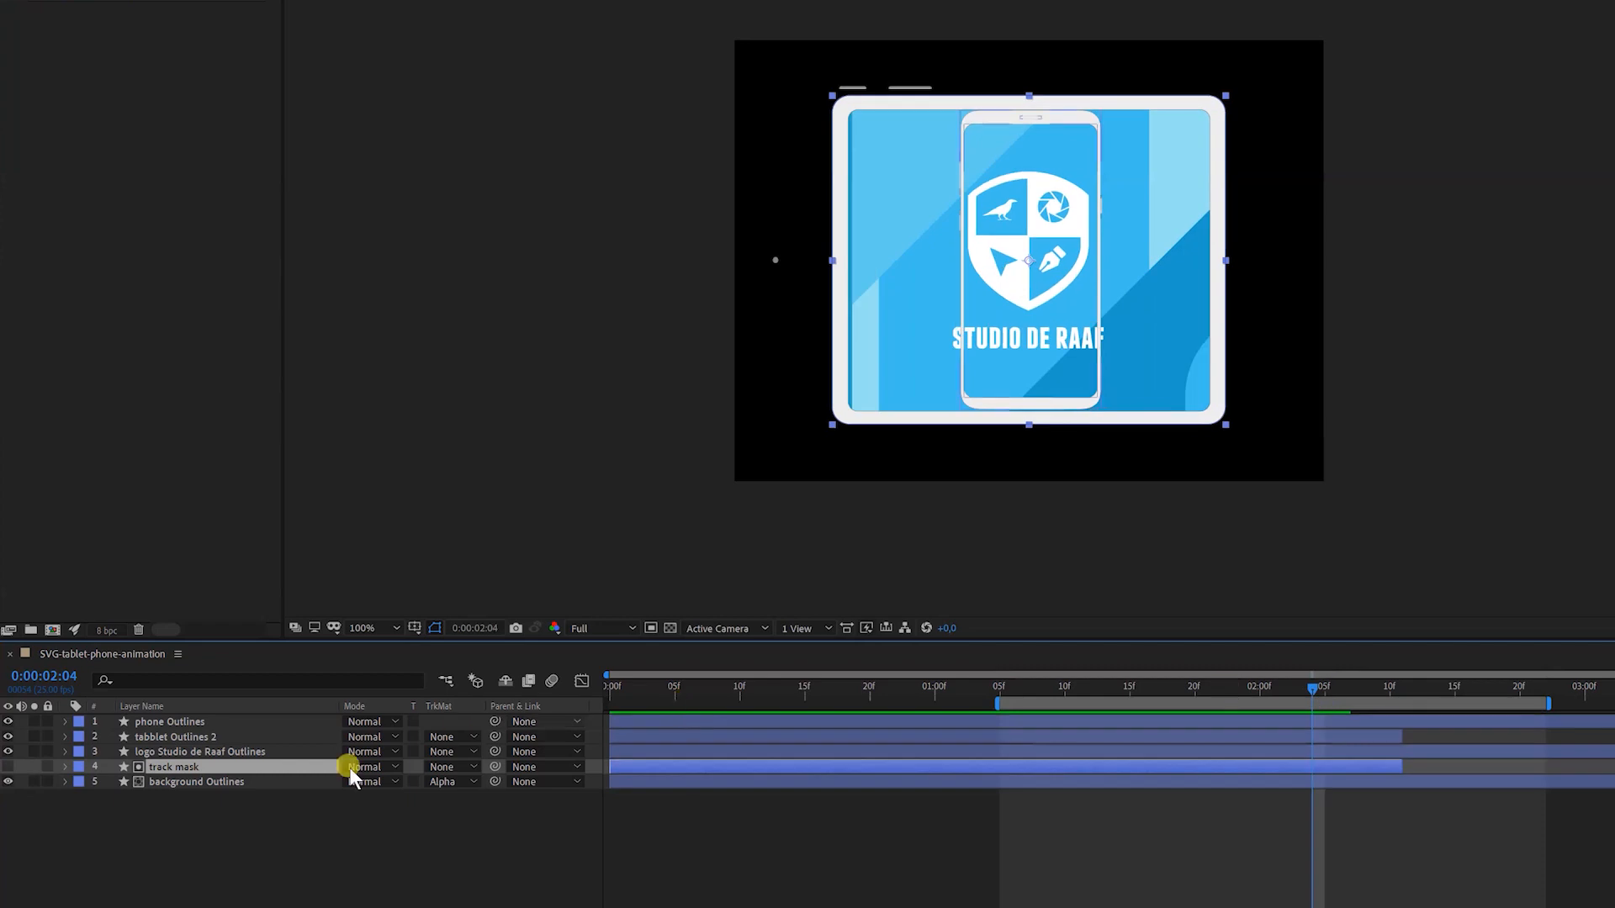
left_click_drag(9, 751, 8, 721)
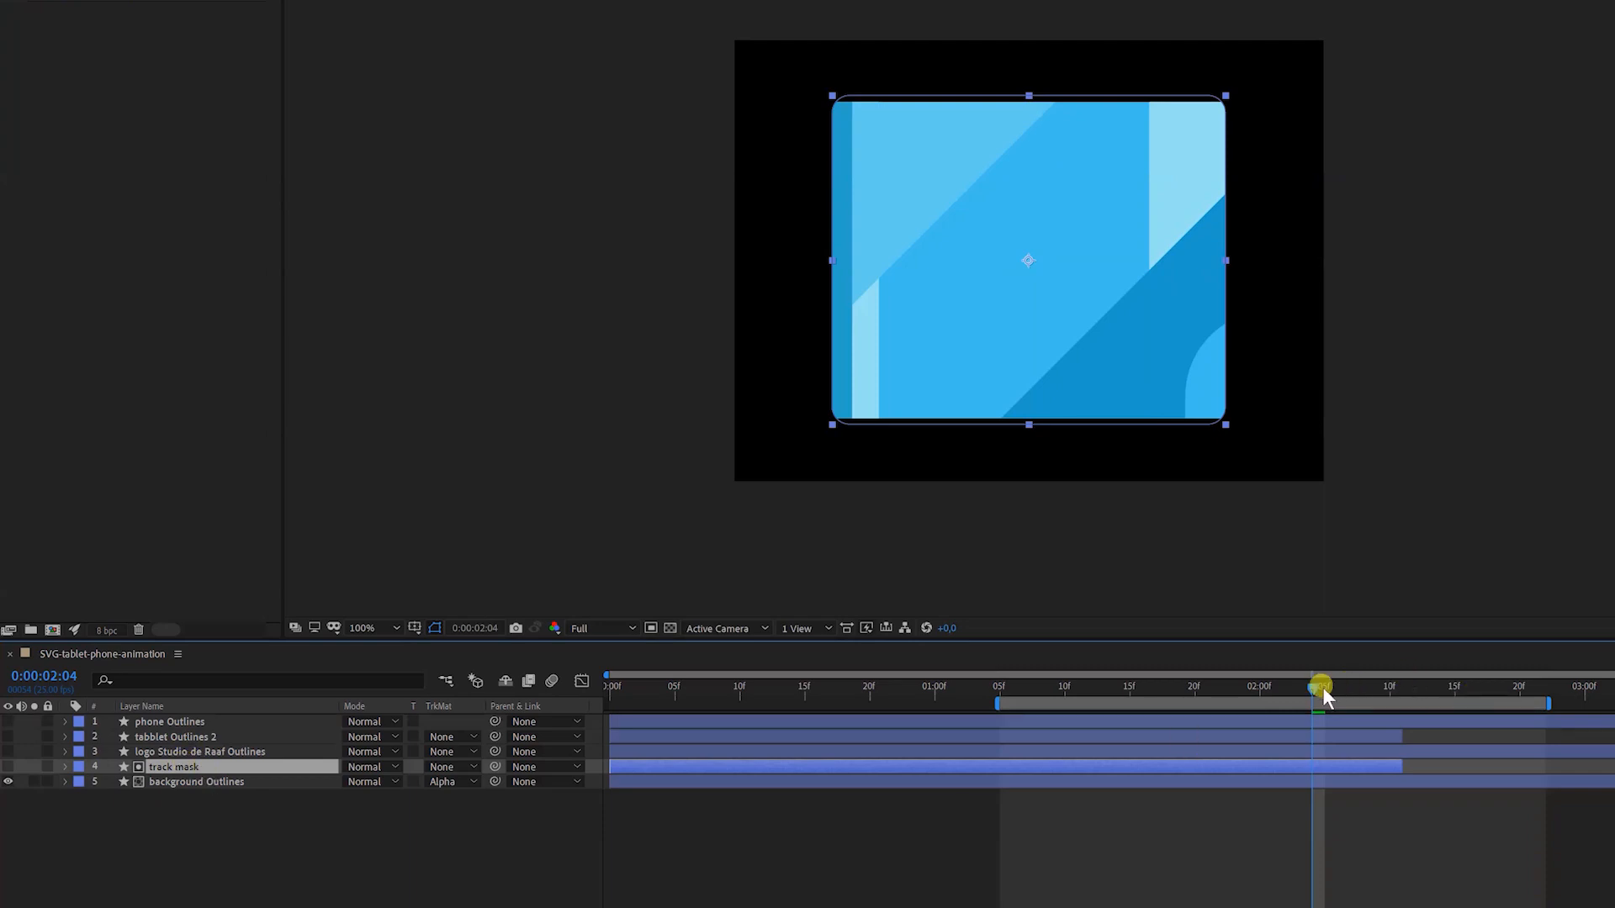
left_click_drag(1309, 691, 1274, 672)
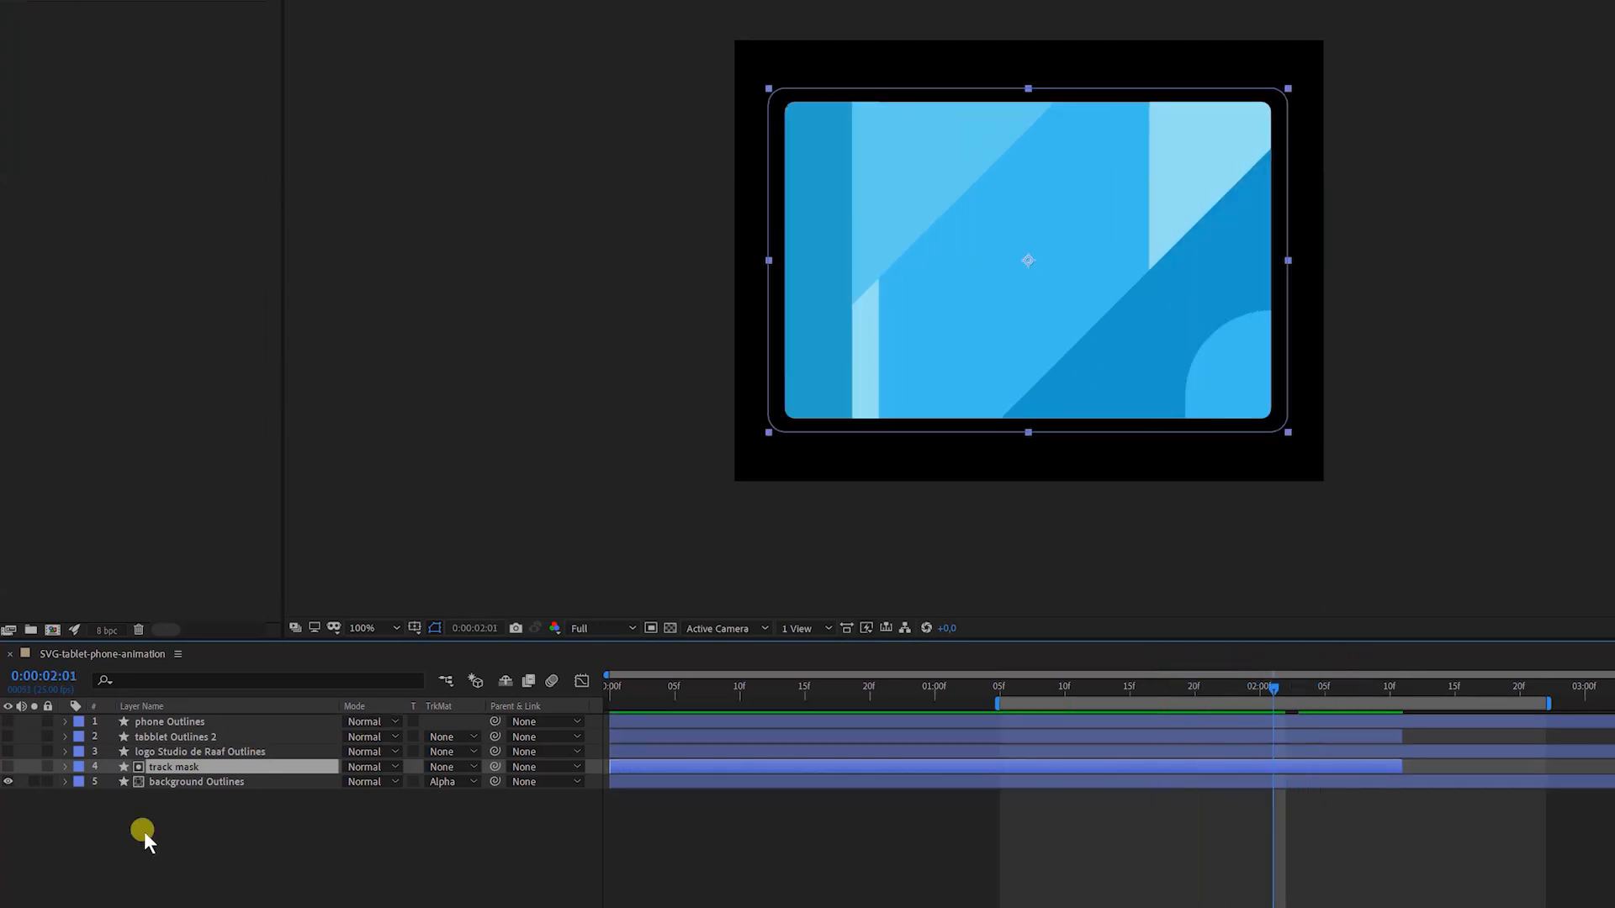
Give the track mask and background Outlines layers the Cyan label colour.
right_click(180, 781)
left_click(74, 780)
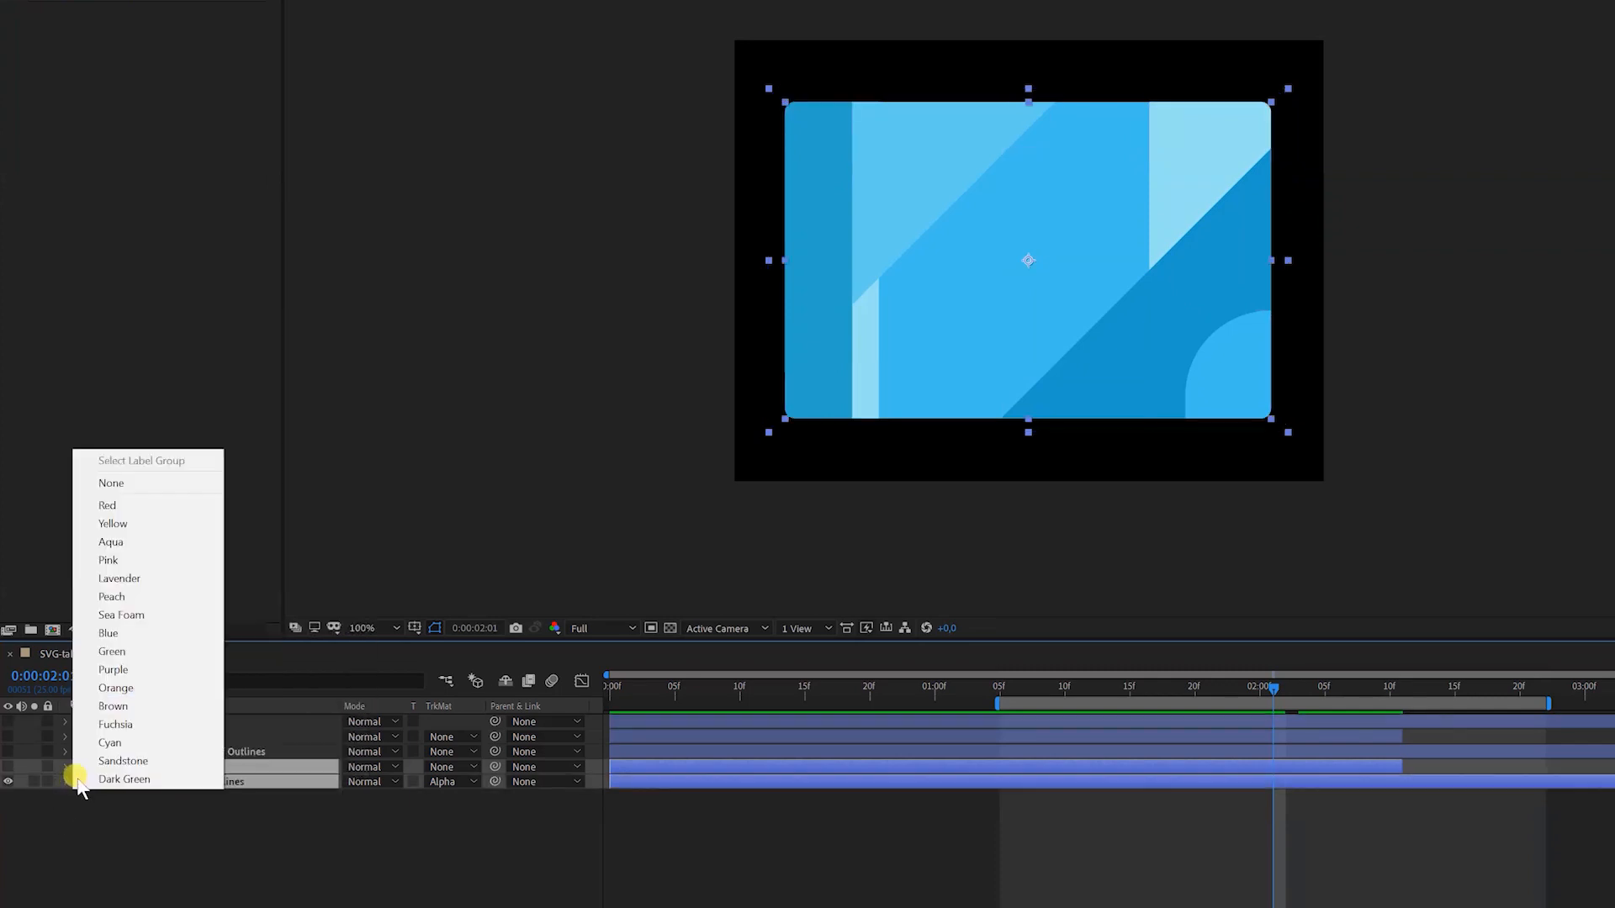
left_click(109, 743)
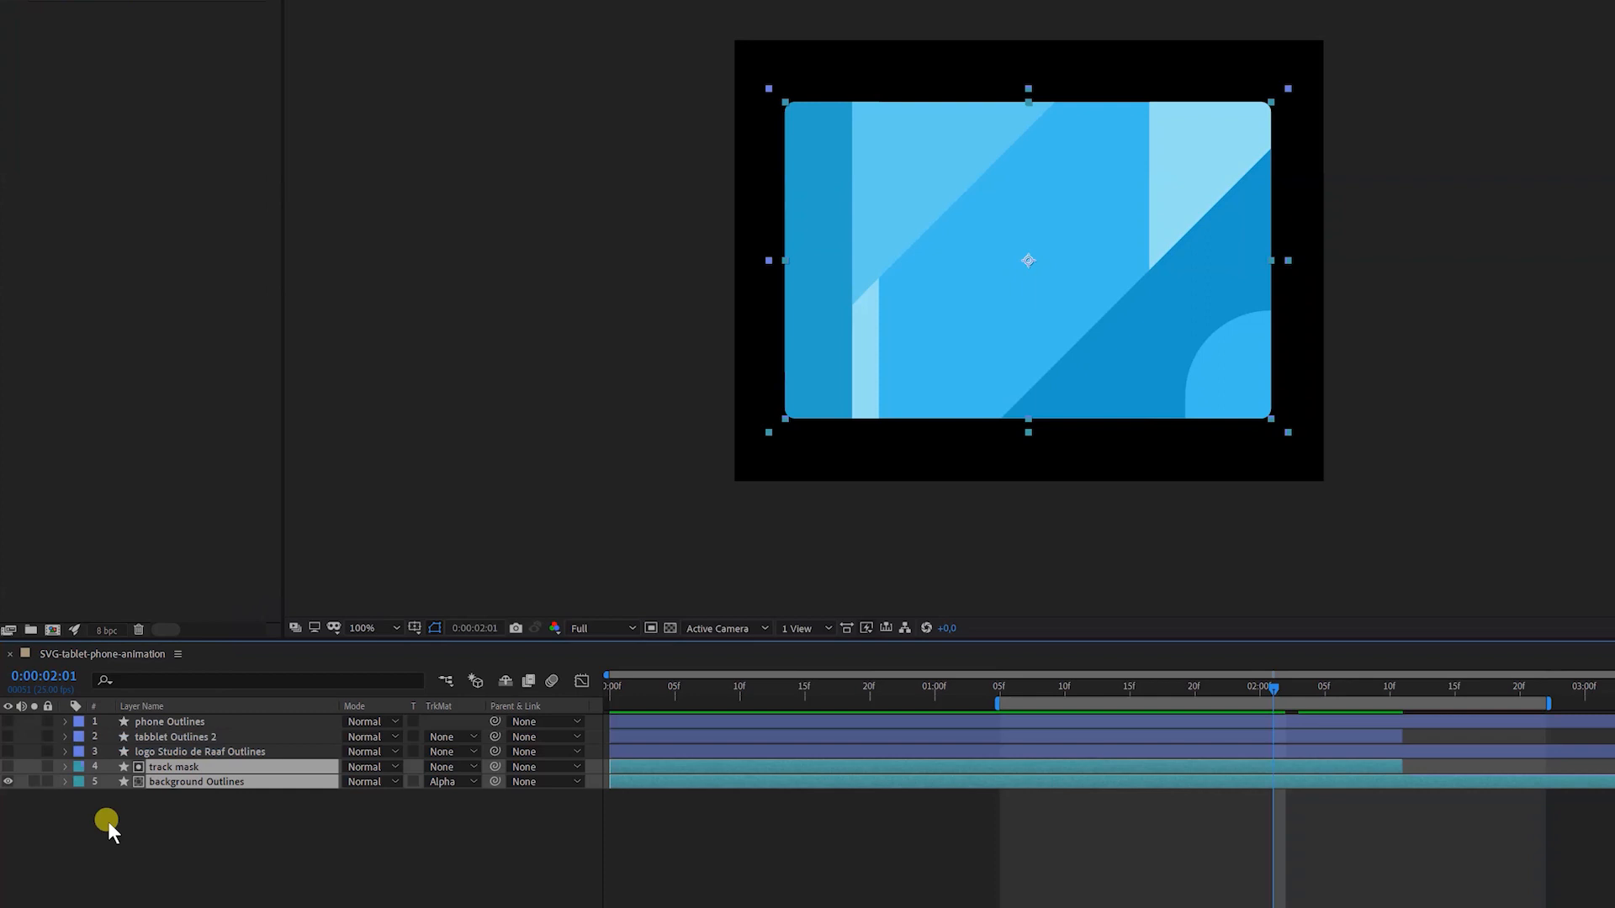
Make the phone, tablet copy and logo layers visible again.
left_click(163, 751)
left_click(7, 751)
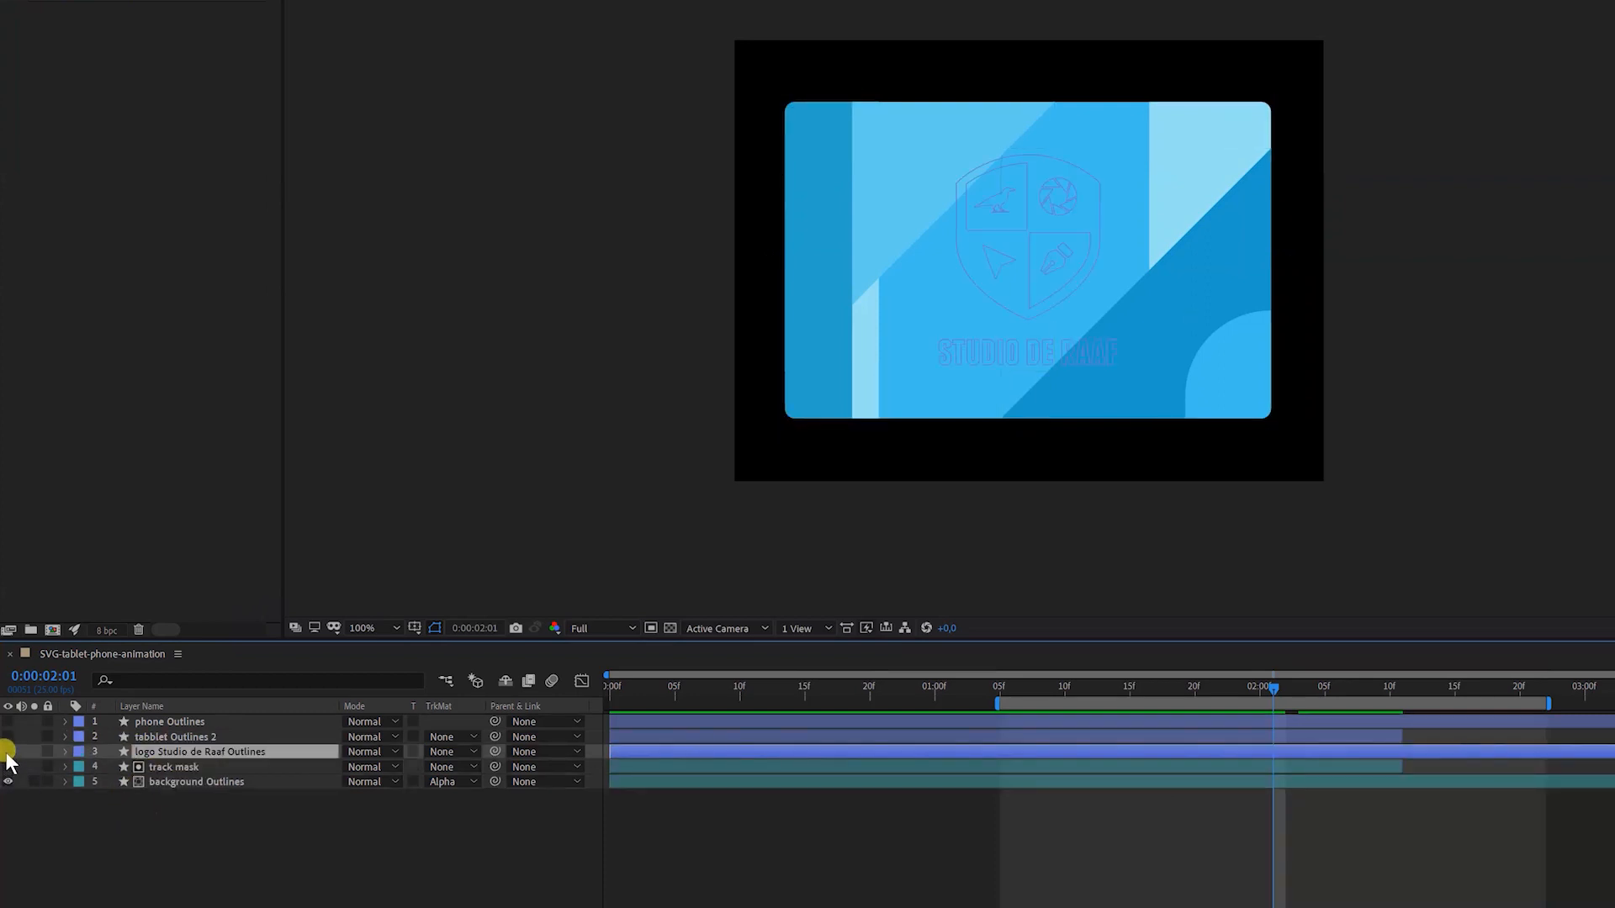
left_click_drag(8, 723, 9, 754)
Toggle the track mask layer's visibility on and off several times, leaving it hidden.
left_click(7, 766)
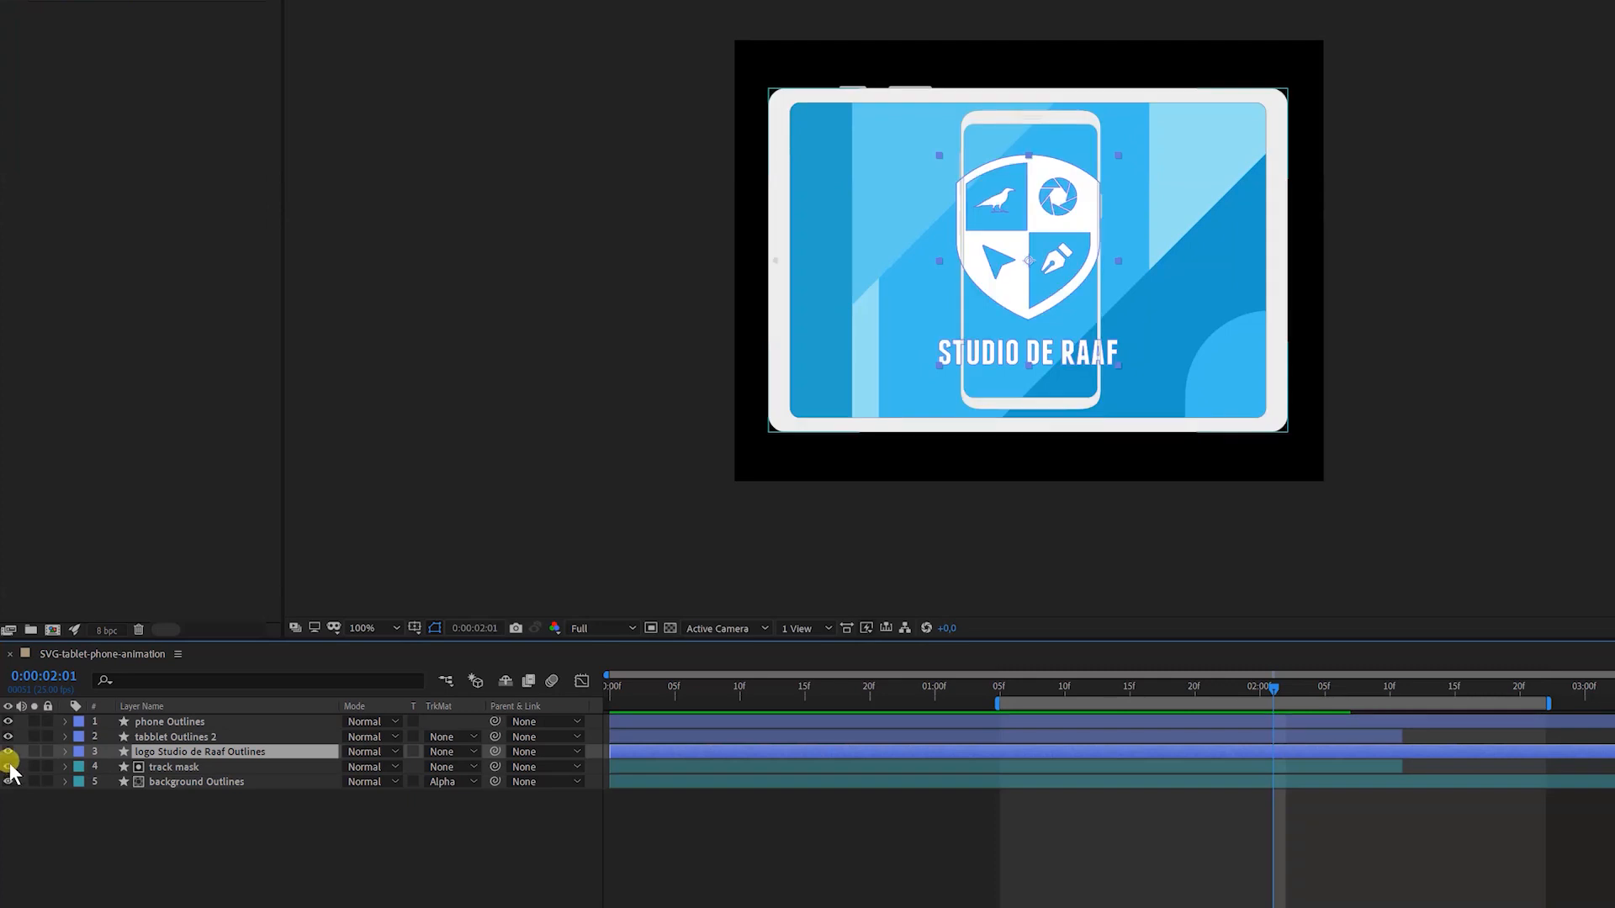
left_click(7, 766)
left_click(7, 766)
left_click(7, 766)
left_click(8, 766)
left_click(8, 766)
left_click(7, 766)
Preview the tablet-to-phone morph with the masked background, stopping at 0:00:02:10.
left_click(184, 829)
key("space")
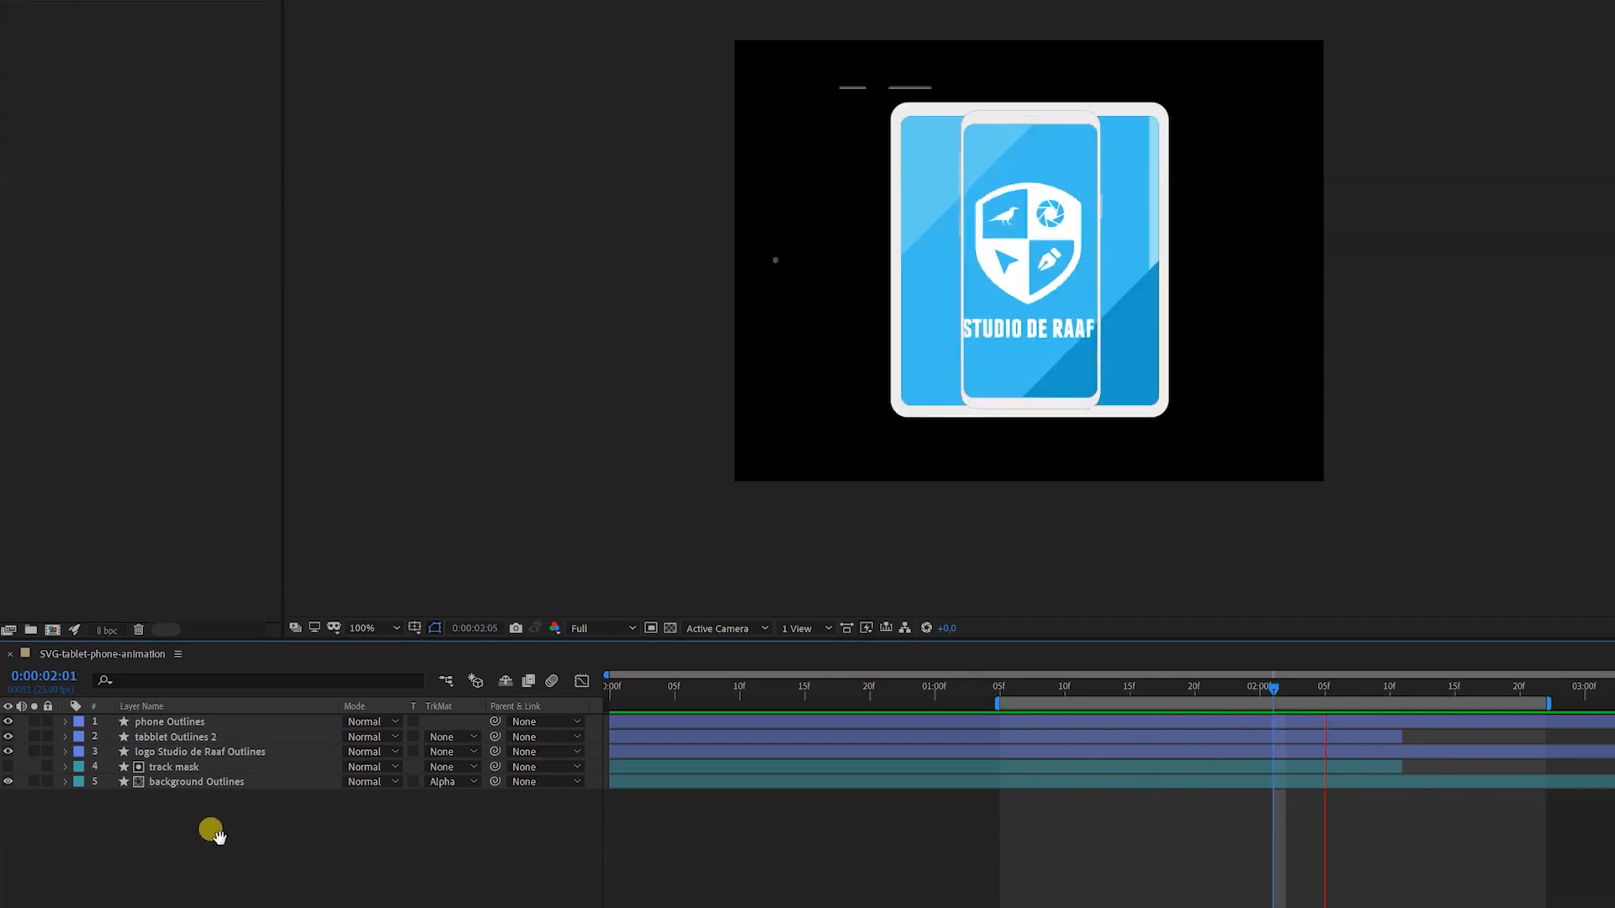
key("space")
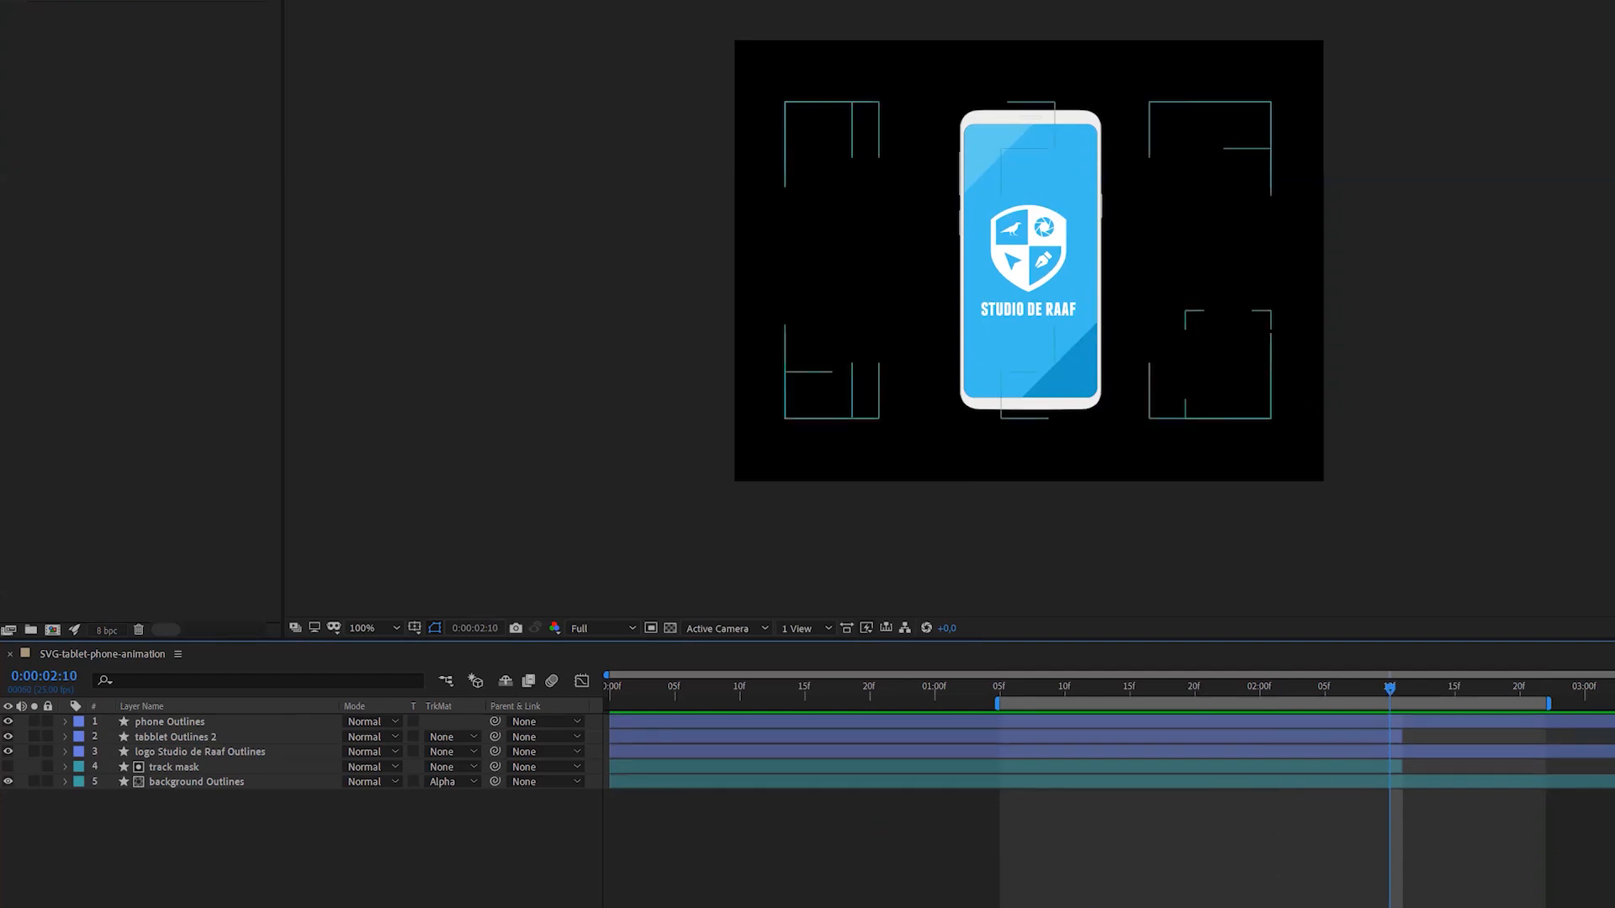
Trim the start of the phone Outlines layer to 0:00:02:10.
left_click(168, 720)
left_click(1396, 686)
mouse_move(1385, 691)
left_mouse_down()
mouse_move(1304, 698)
mouse_move(1389, 681)
left_mouse_up()
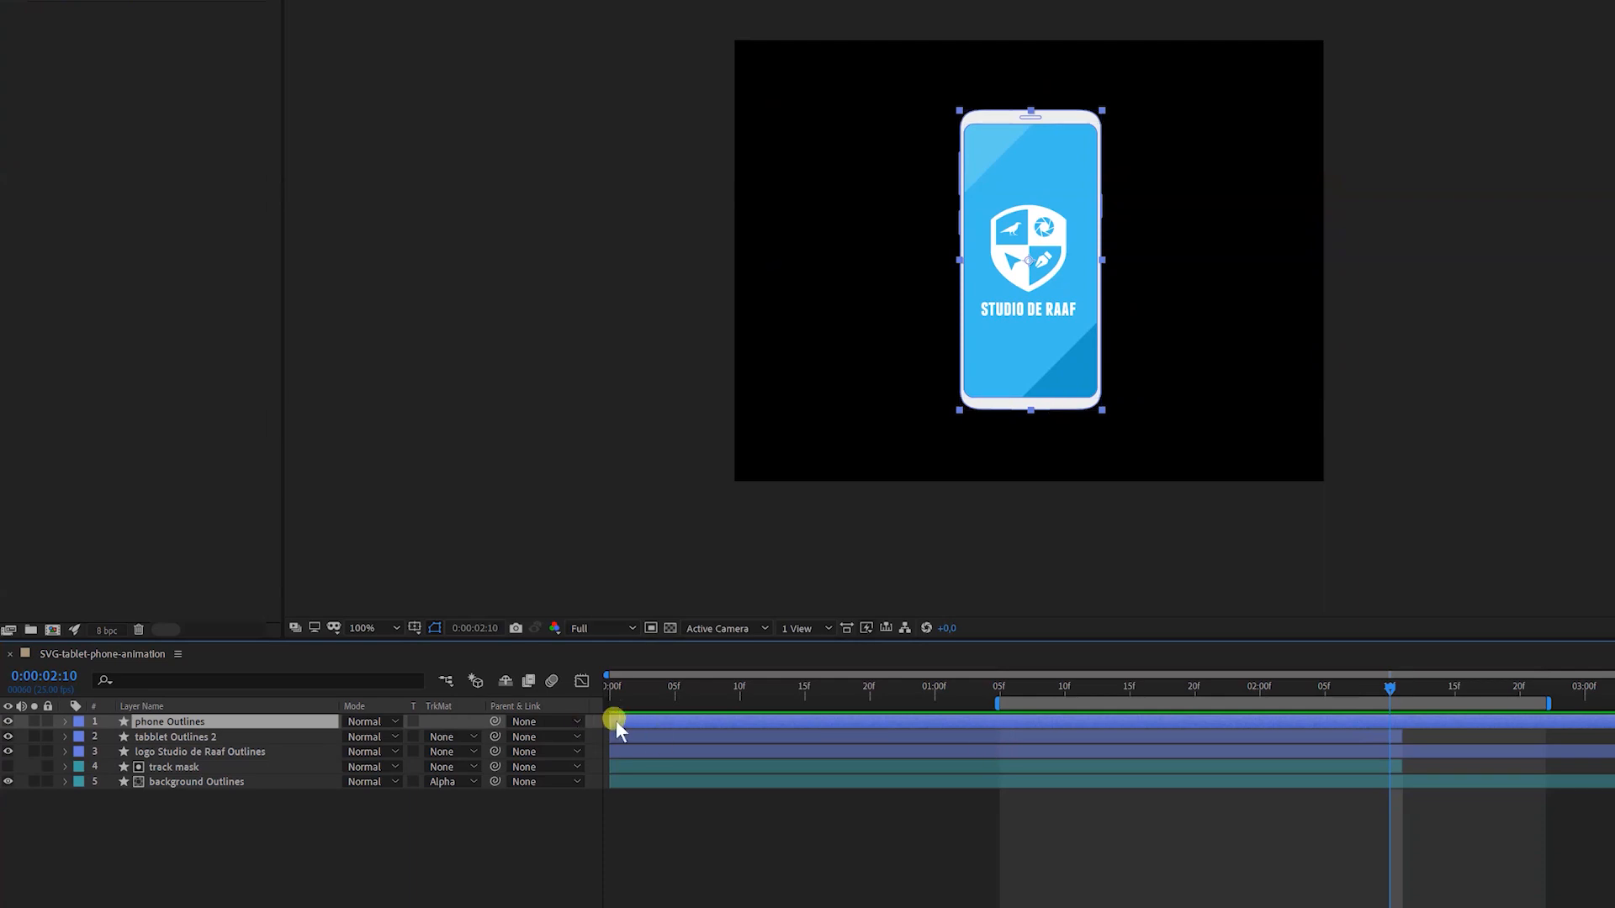
left_click_drag(605, 720, 1384, 717)
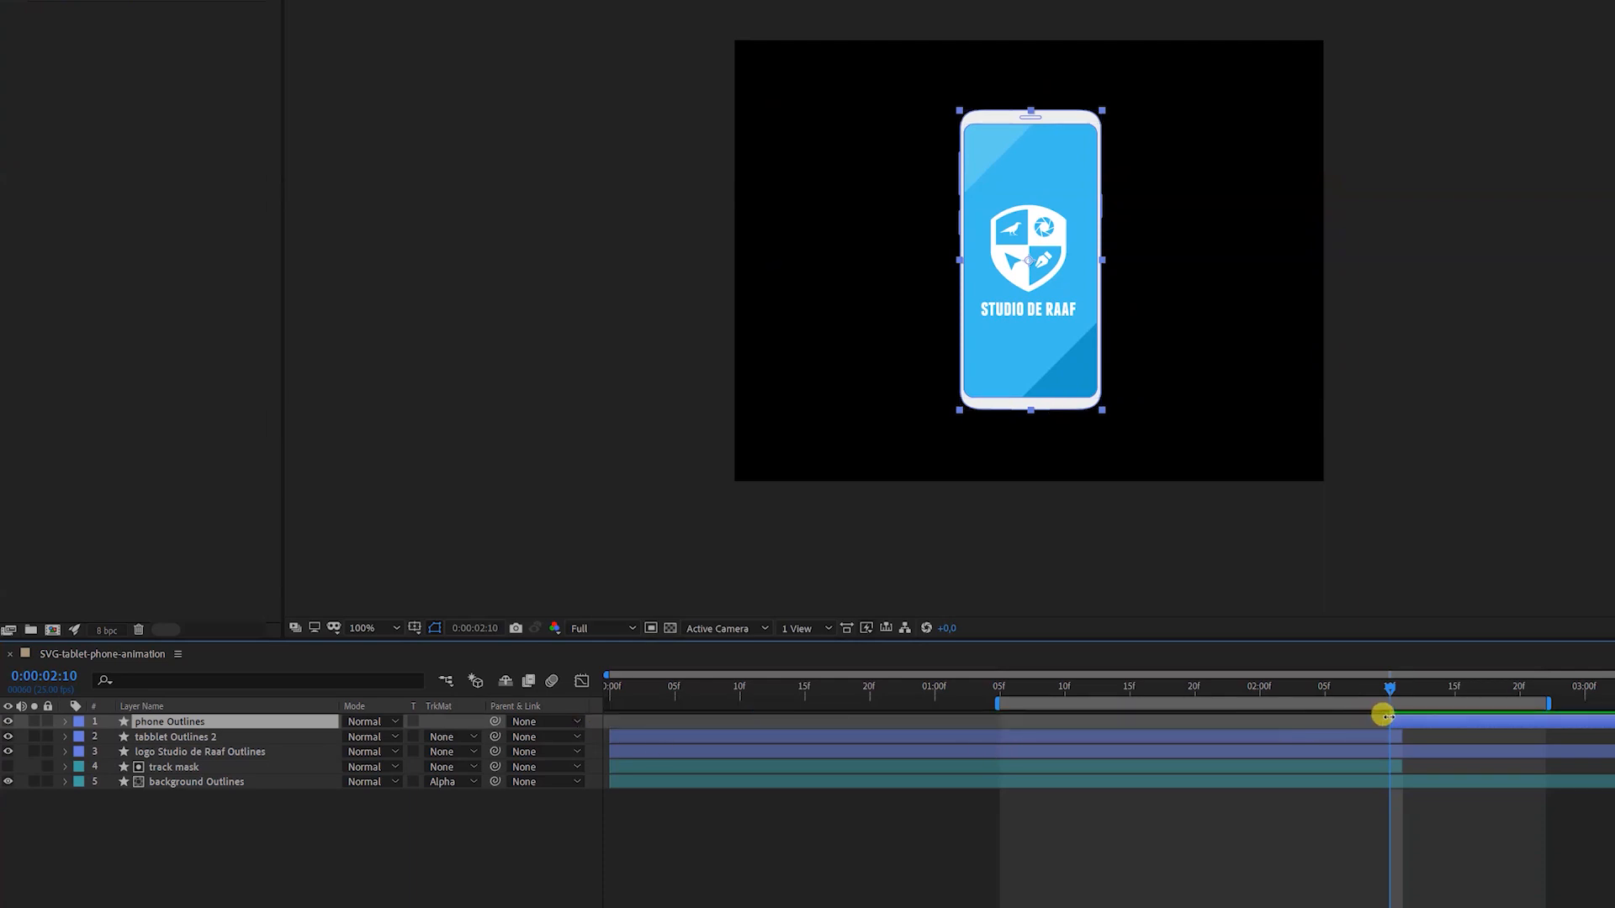
Preview the morph up to 0:00:02:20, and extend the track mask layer's out point beyond the end of the work area.
left_click(554, 866)
key("space")
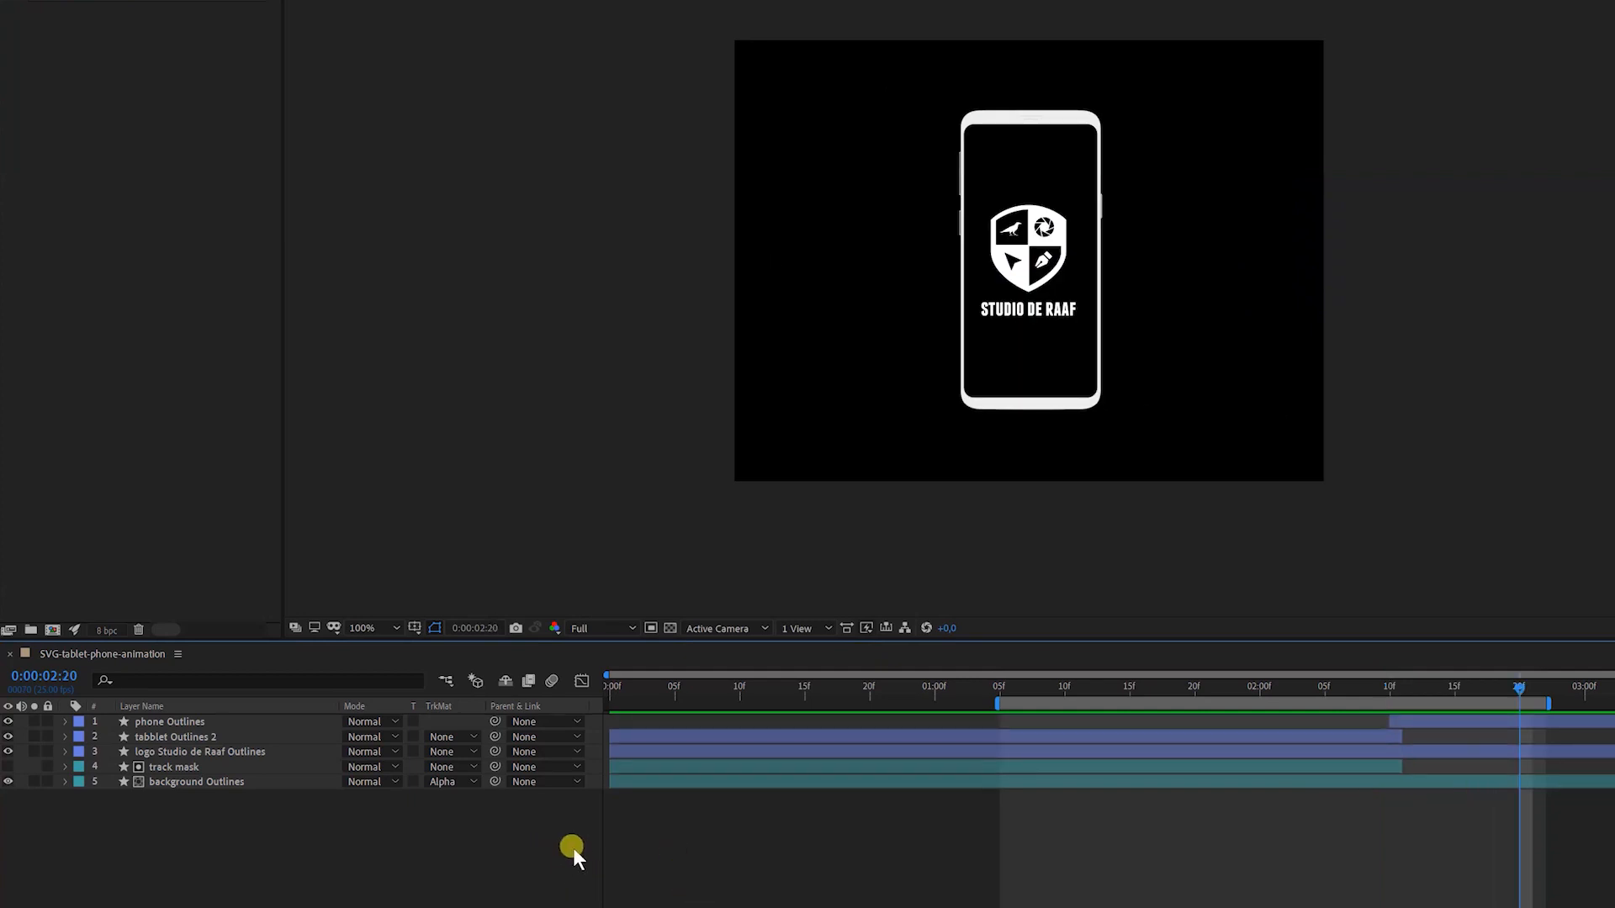
left_click(1396, 763)
left_click_drag(1394, 763, 1611, 766)
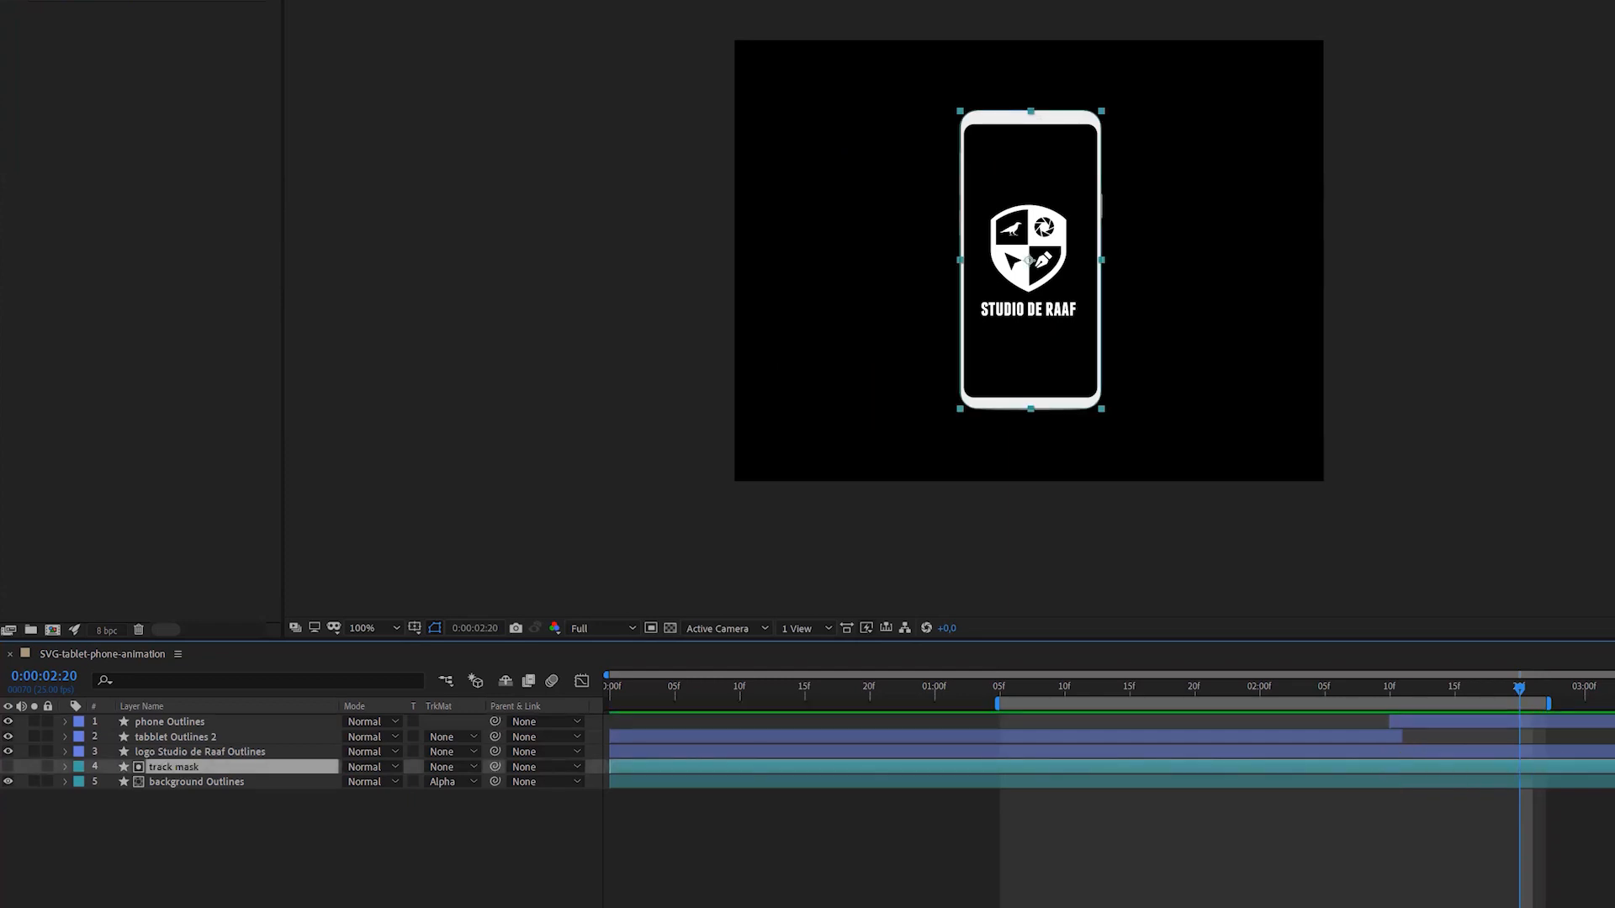
left_click(200, 841)
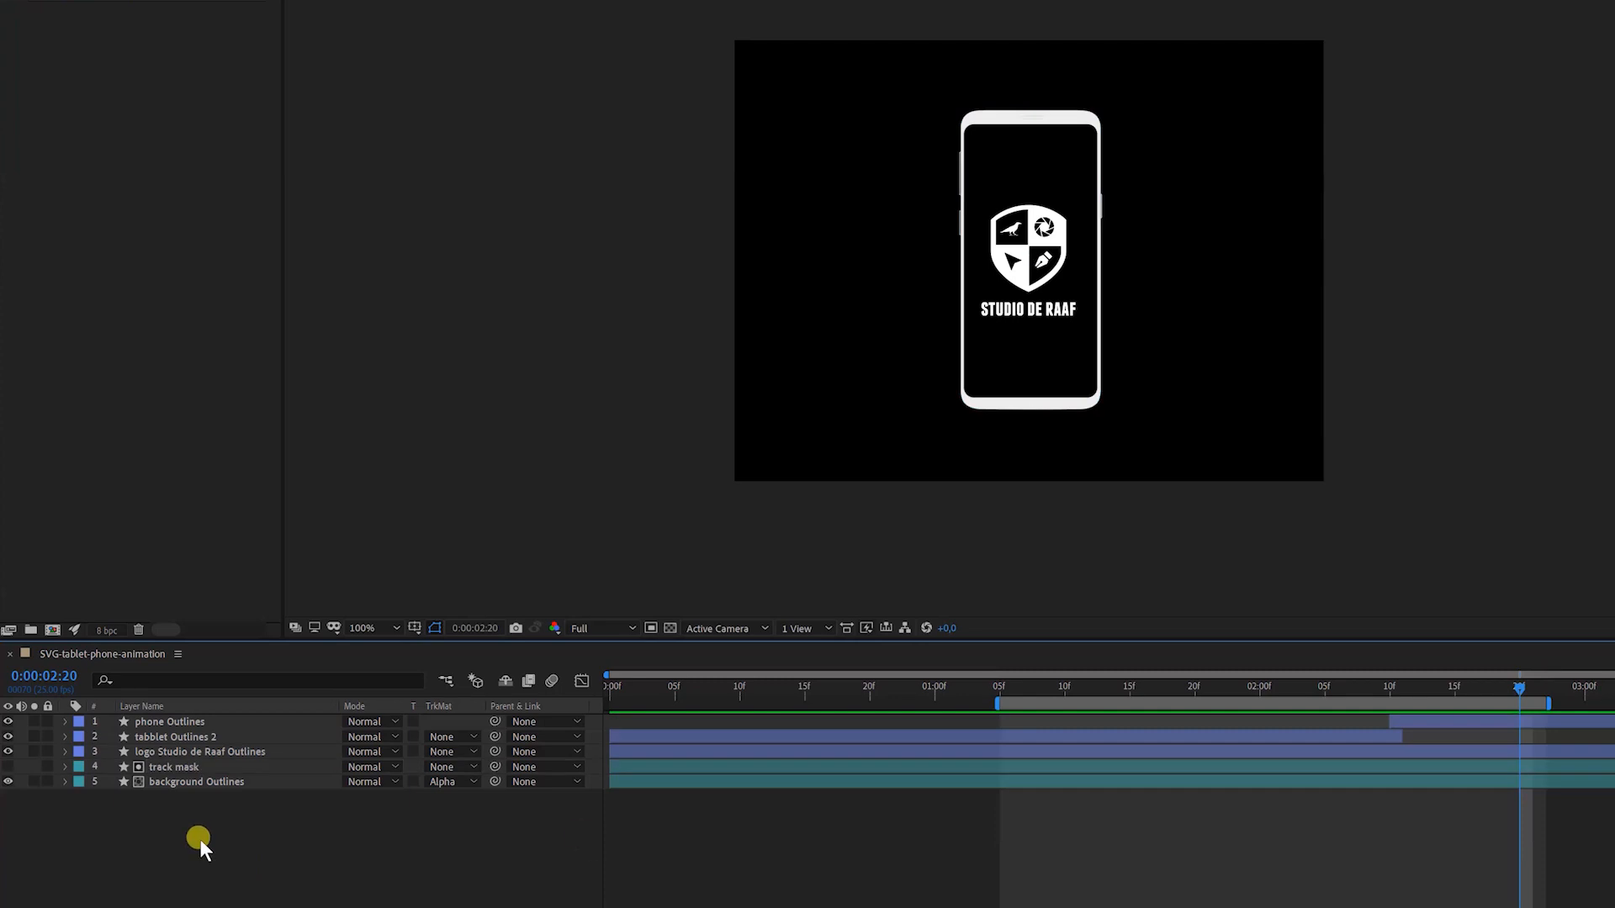
Reveal the track mask layer's keyframes, delete its last Opacity keyframe, and preview the morph.
left_click(1432, 783)
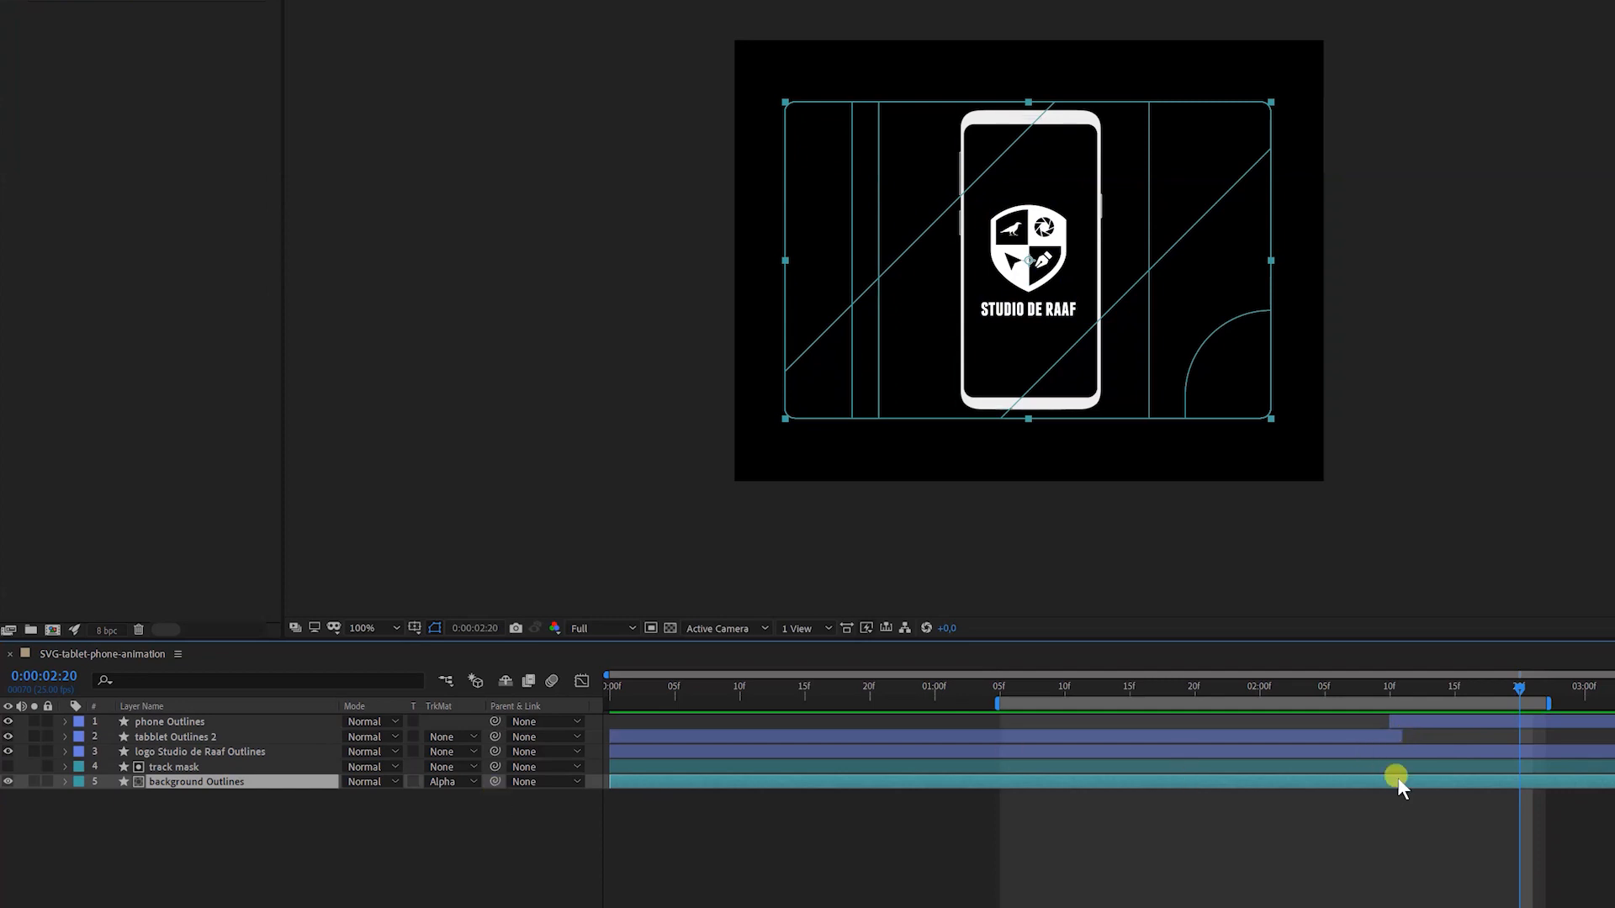
left_click_drag(1339, 686, 1455, 684)
left_click(1398, 767)
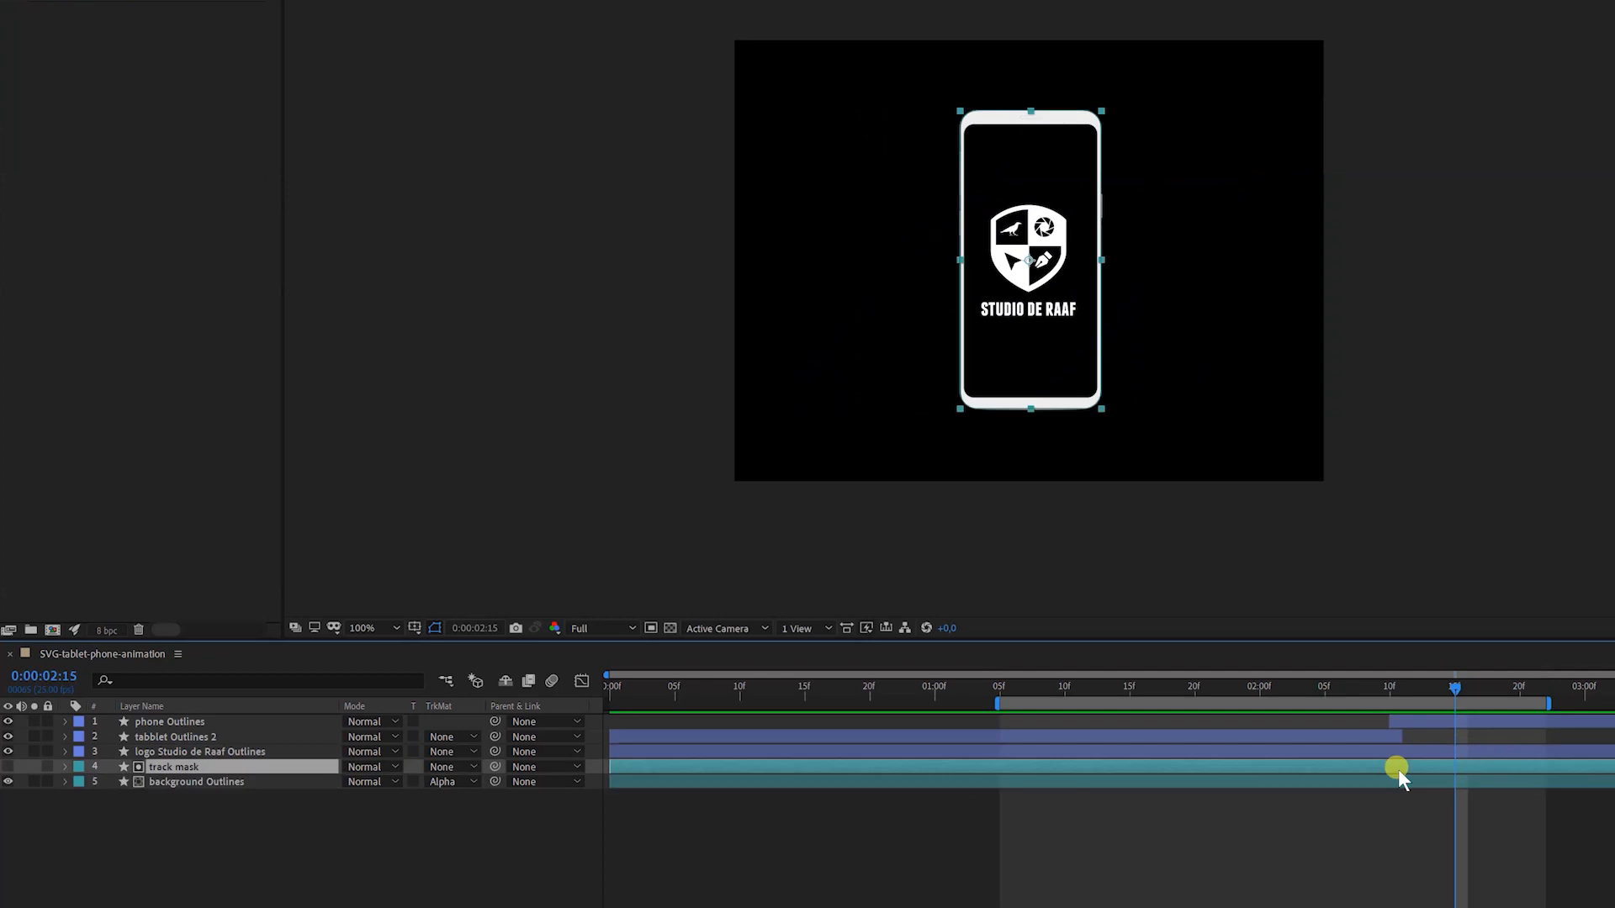
key("u")
left_click(1403, 796)
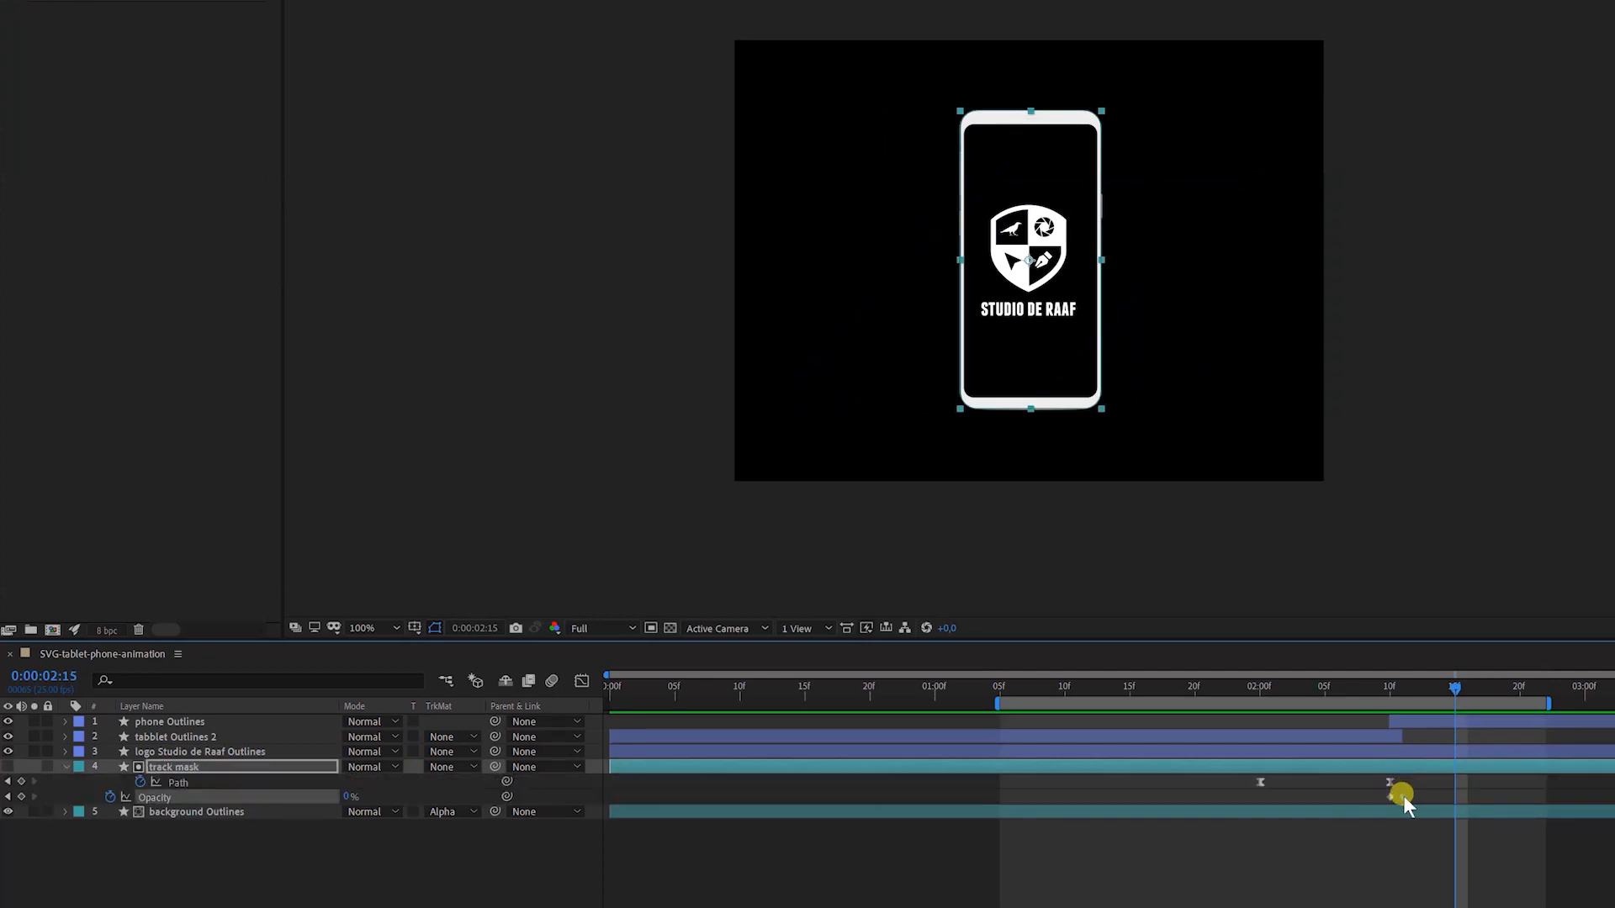
left_click_drag(1386, 789, 1389, 796)
left_click(1388, 765)
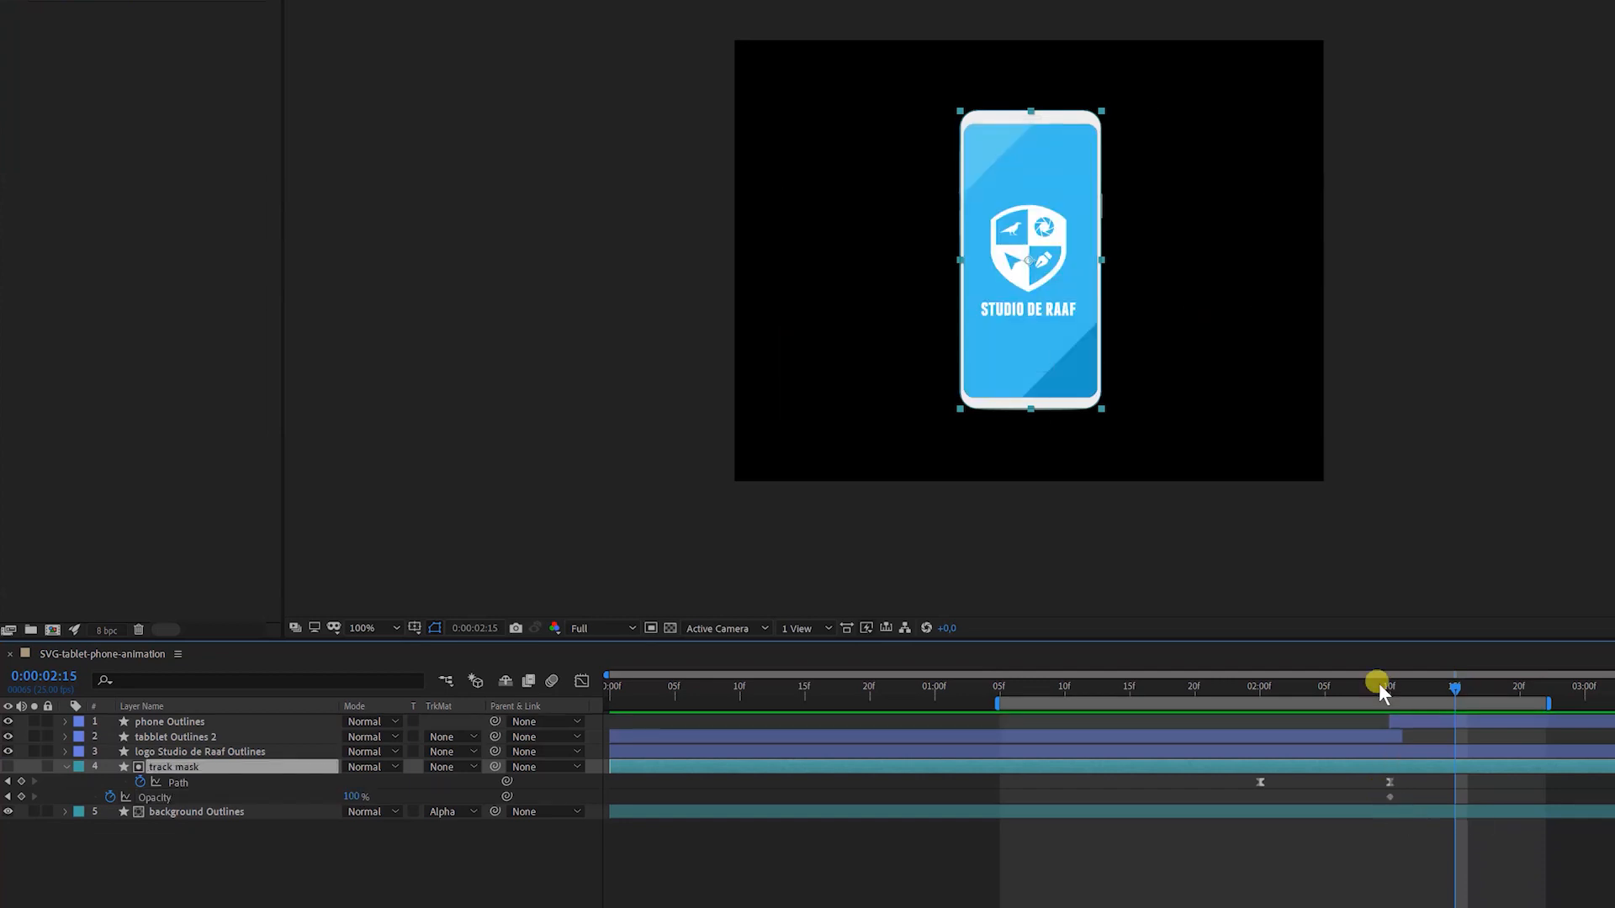
left_click(469, 900)
key("space")
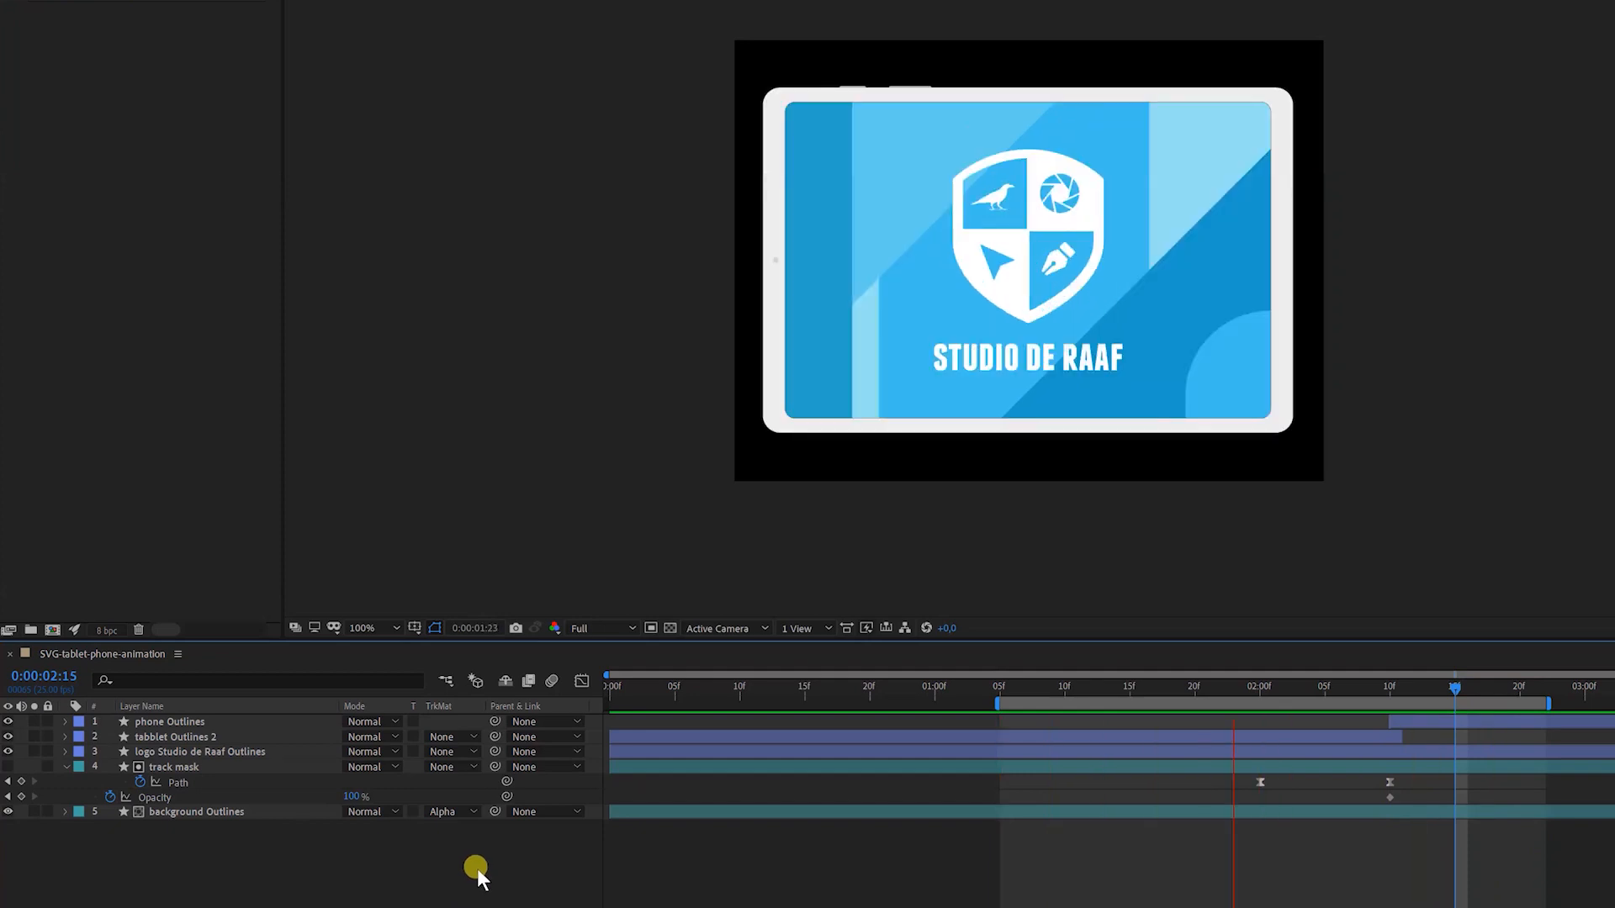
Stop the preview and extend the end of the work area past 0:00:03:00.
key("space")
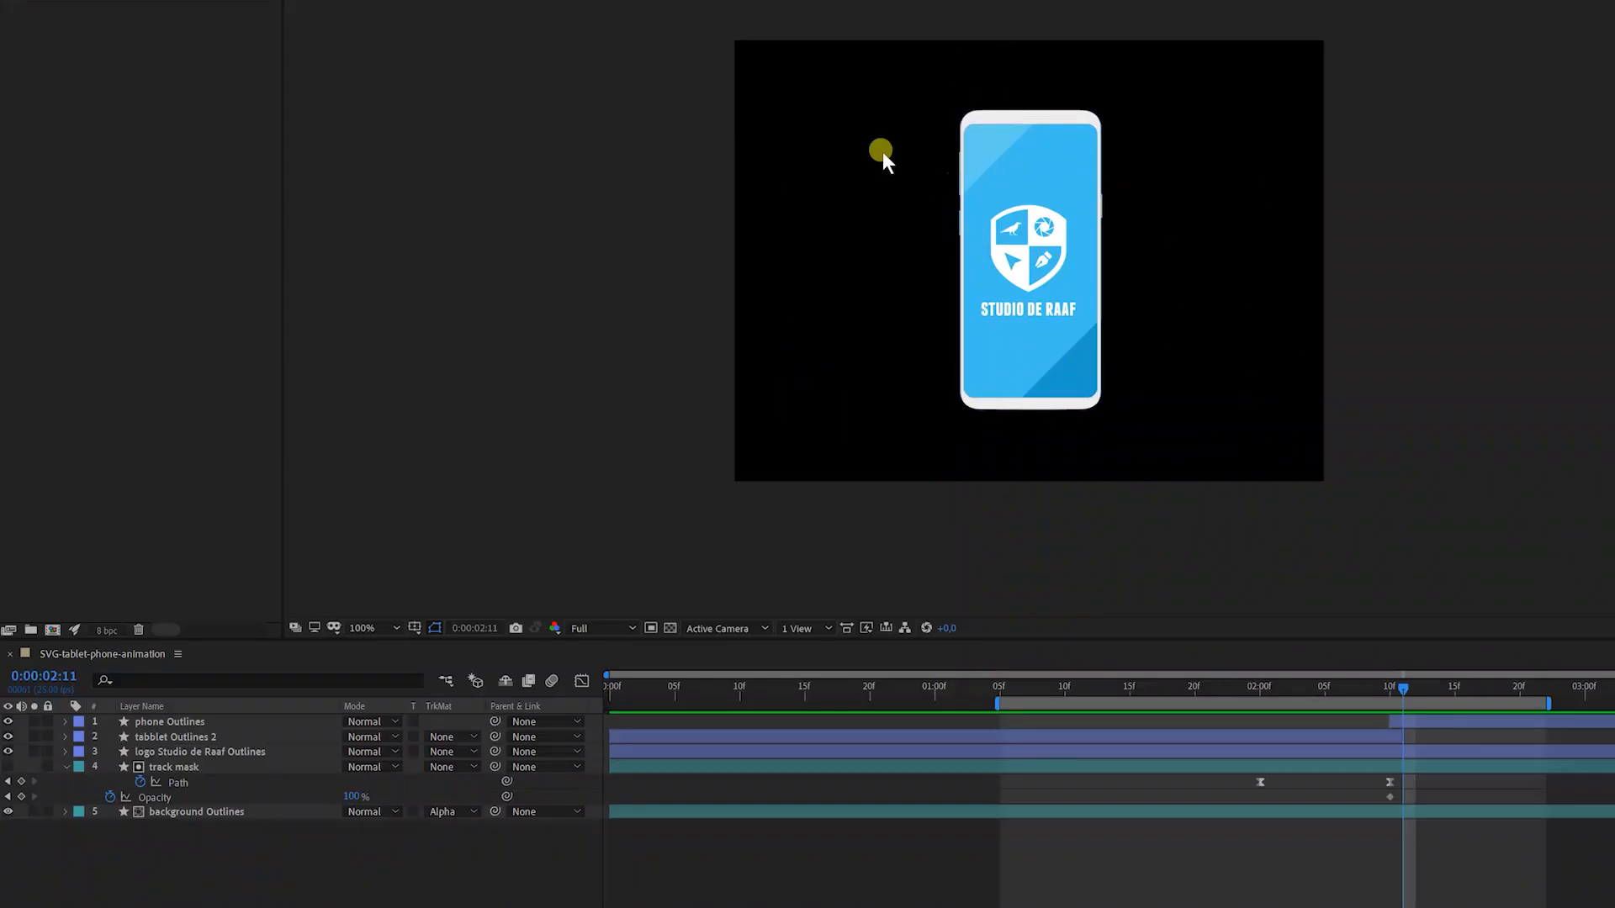
left_click(391, 905)
left_click(1442, 721)
left_click_drag(1548, 703, 1614, 703)
Enable Scale and Rotation keyframes on the phone Outlines layer and move both keyframes to 0:00:02:15.
left_click(1518, 717)
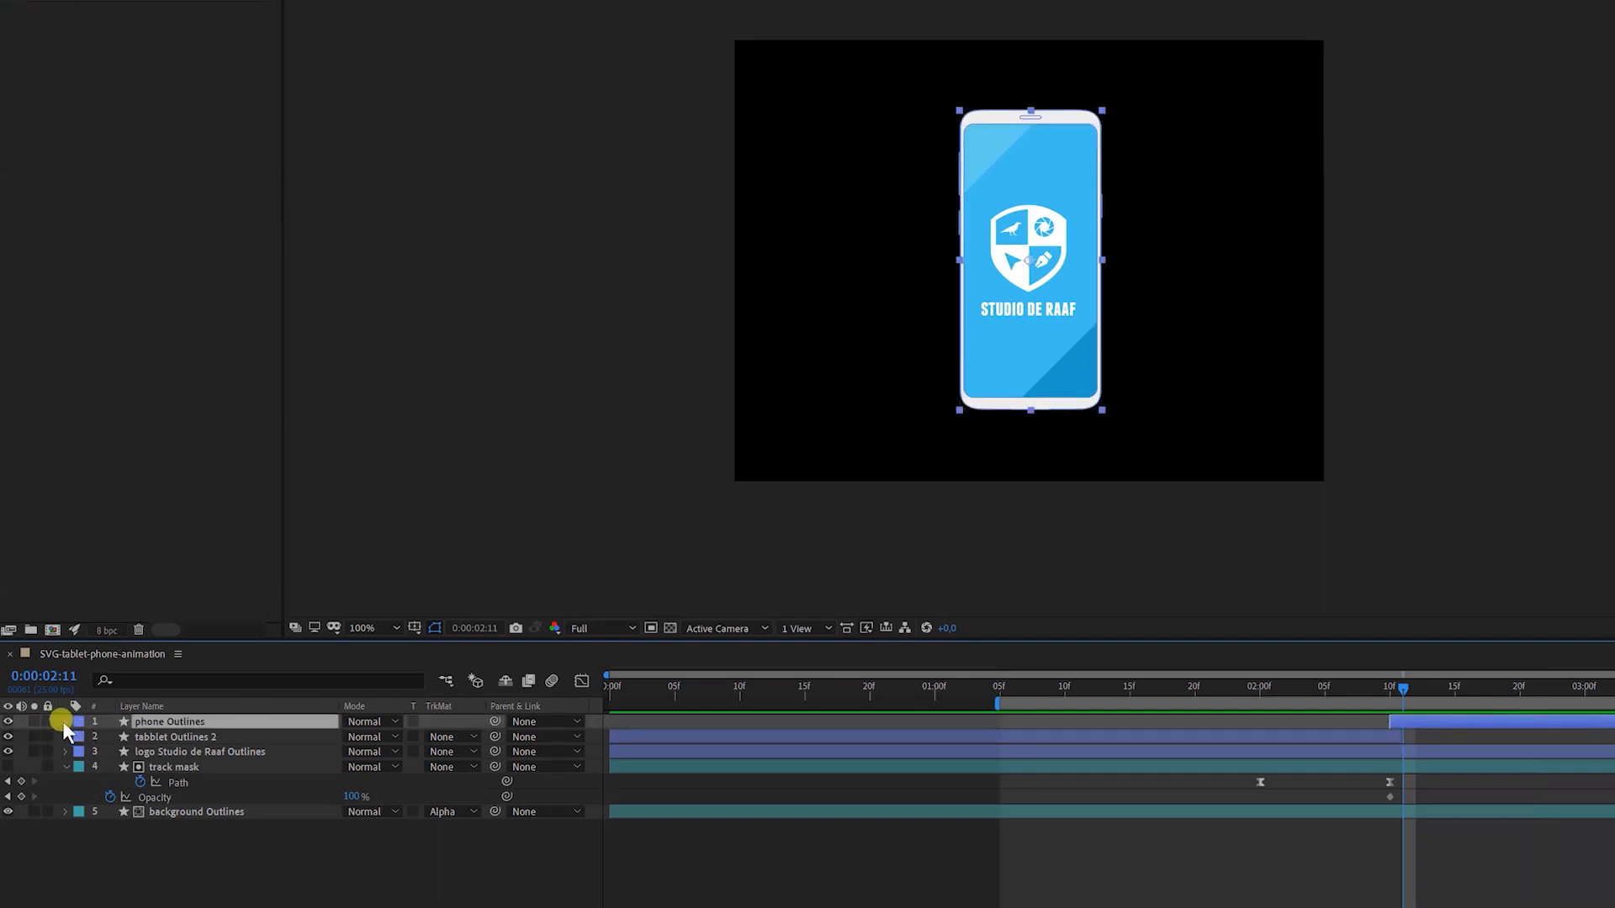
left_click(65, 721)
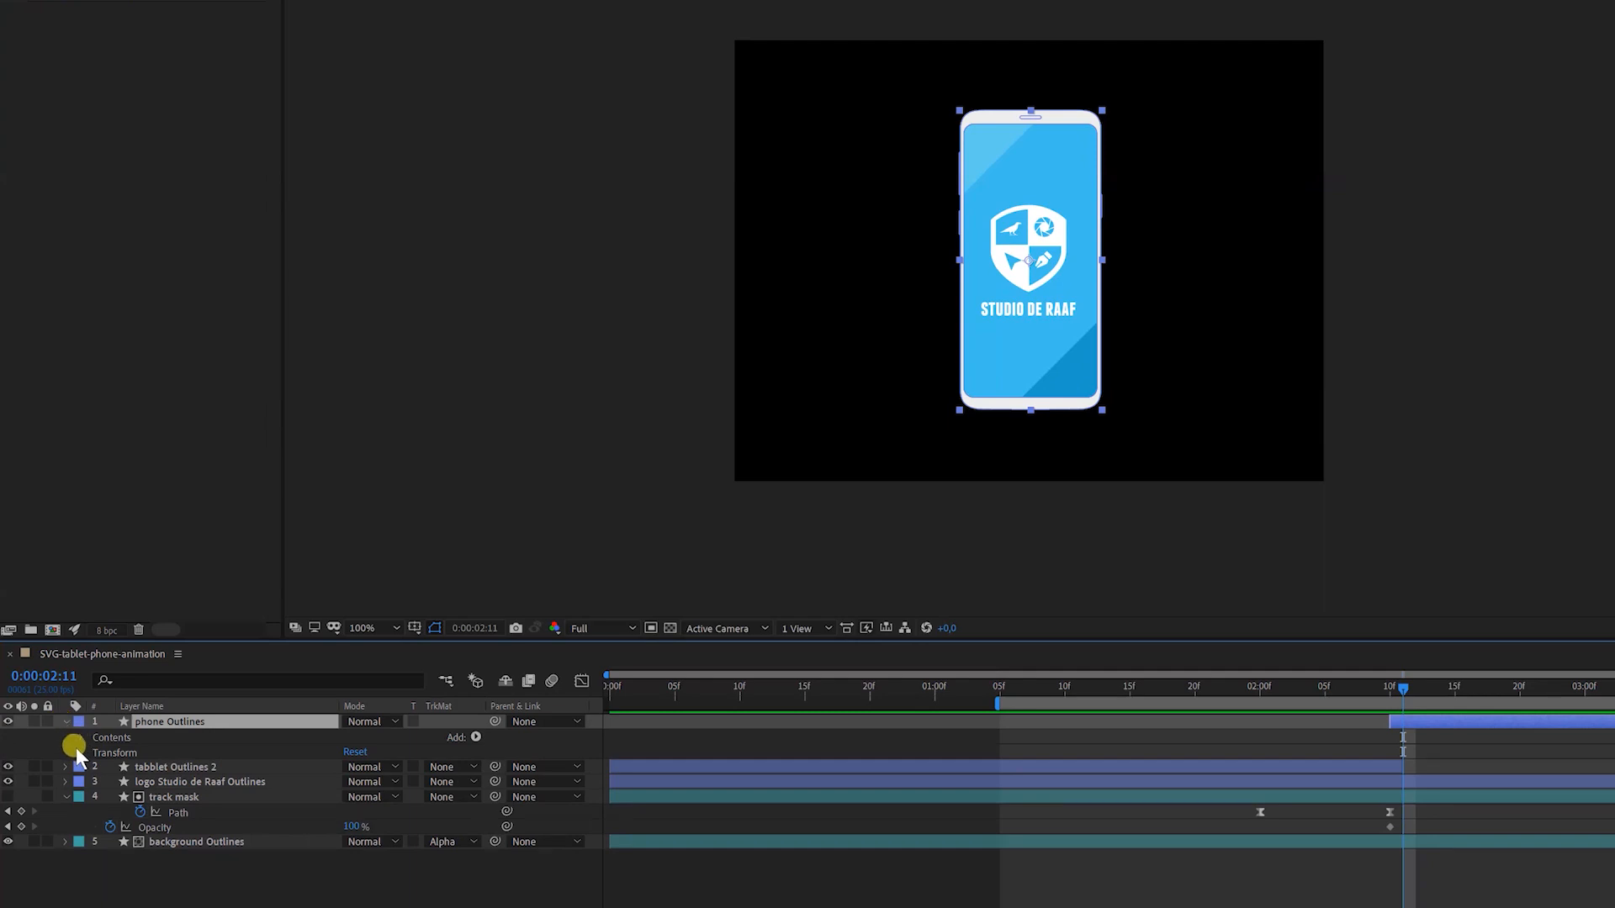
left_click(81, 751)
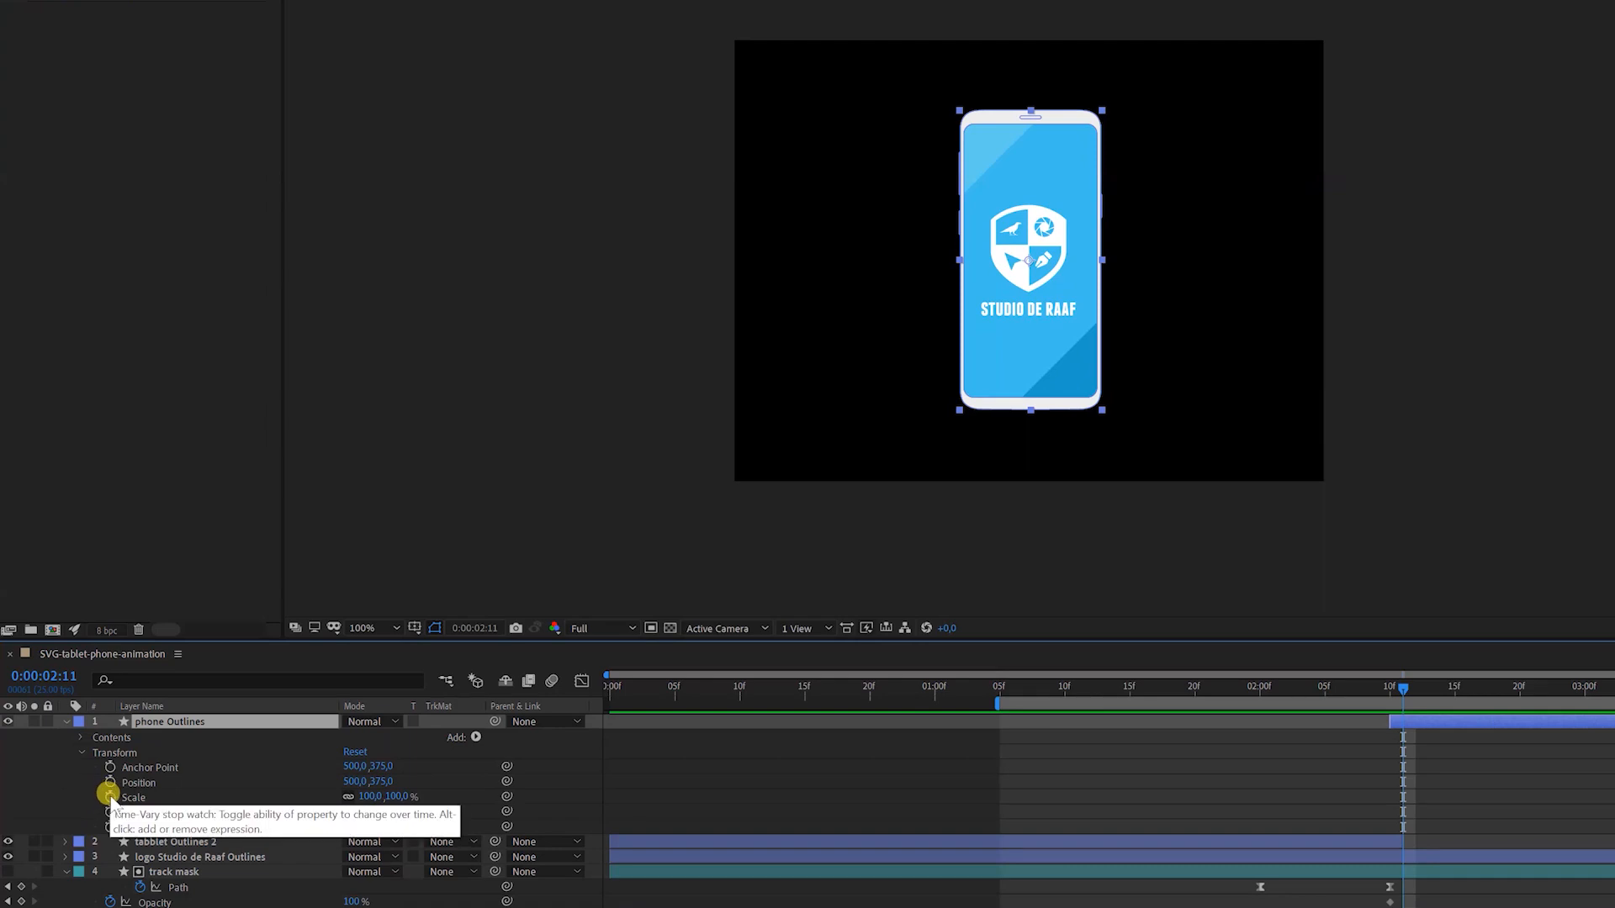
left_click(110, 796)
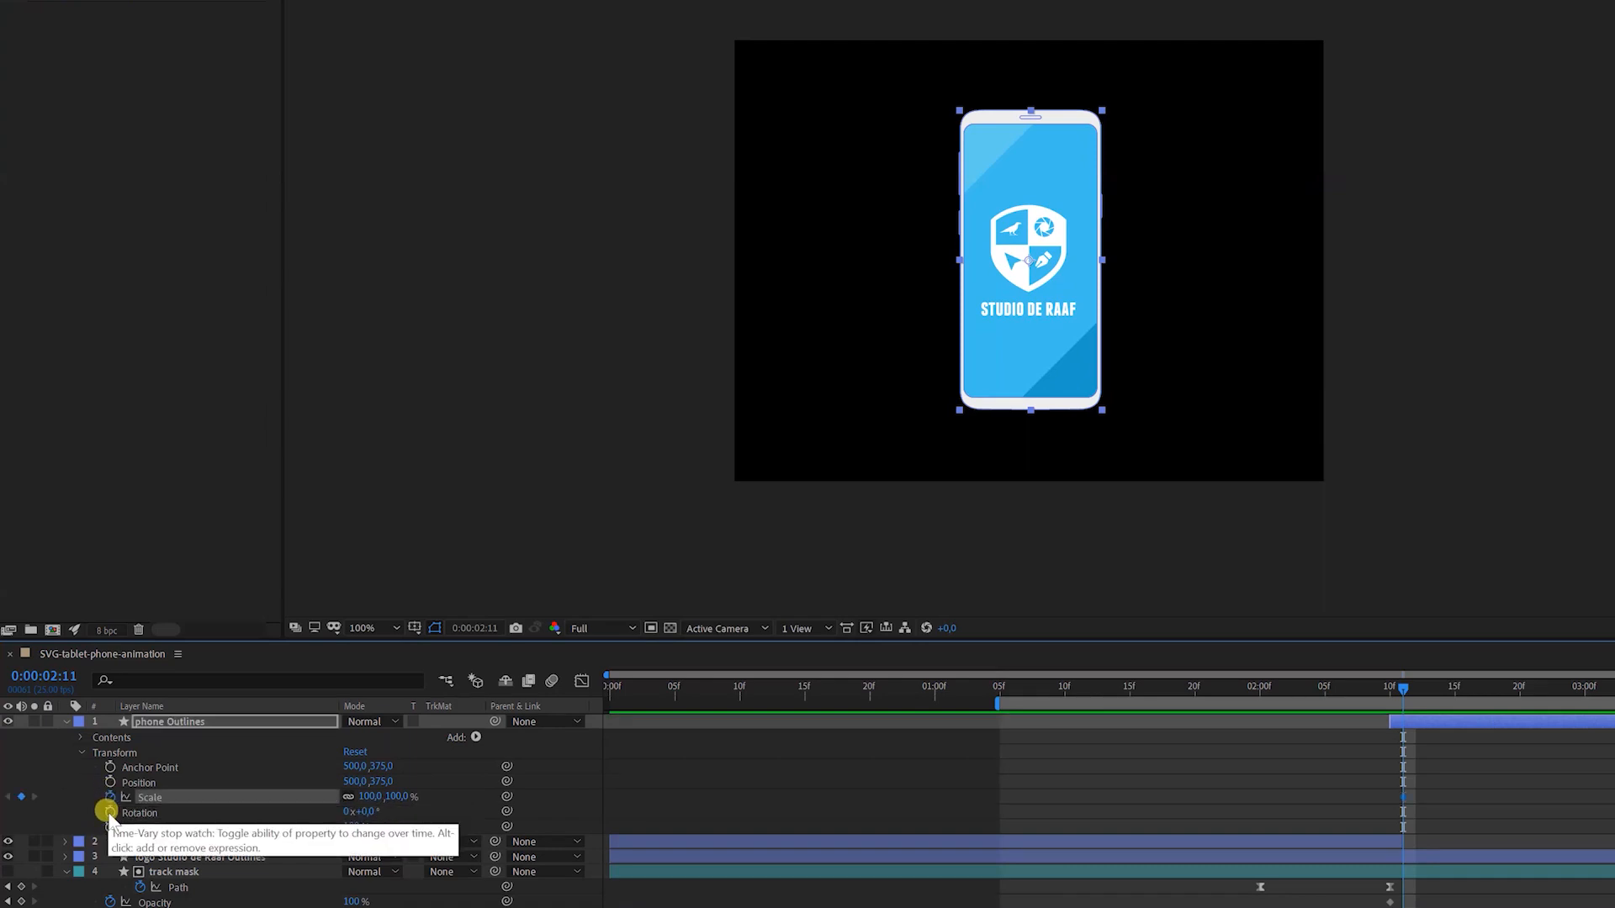
left_click(109, 811)
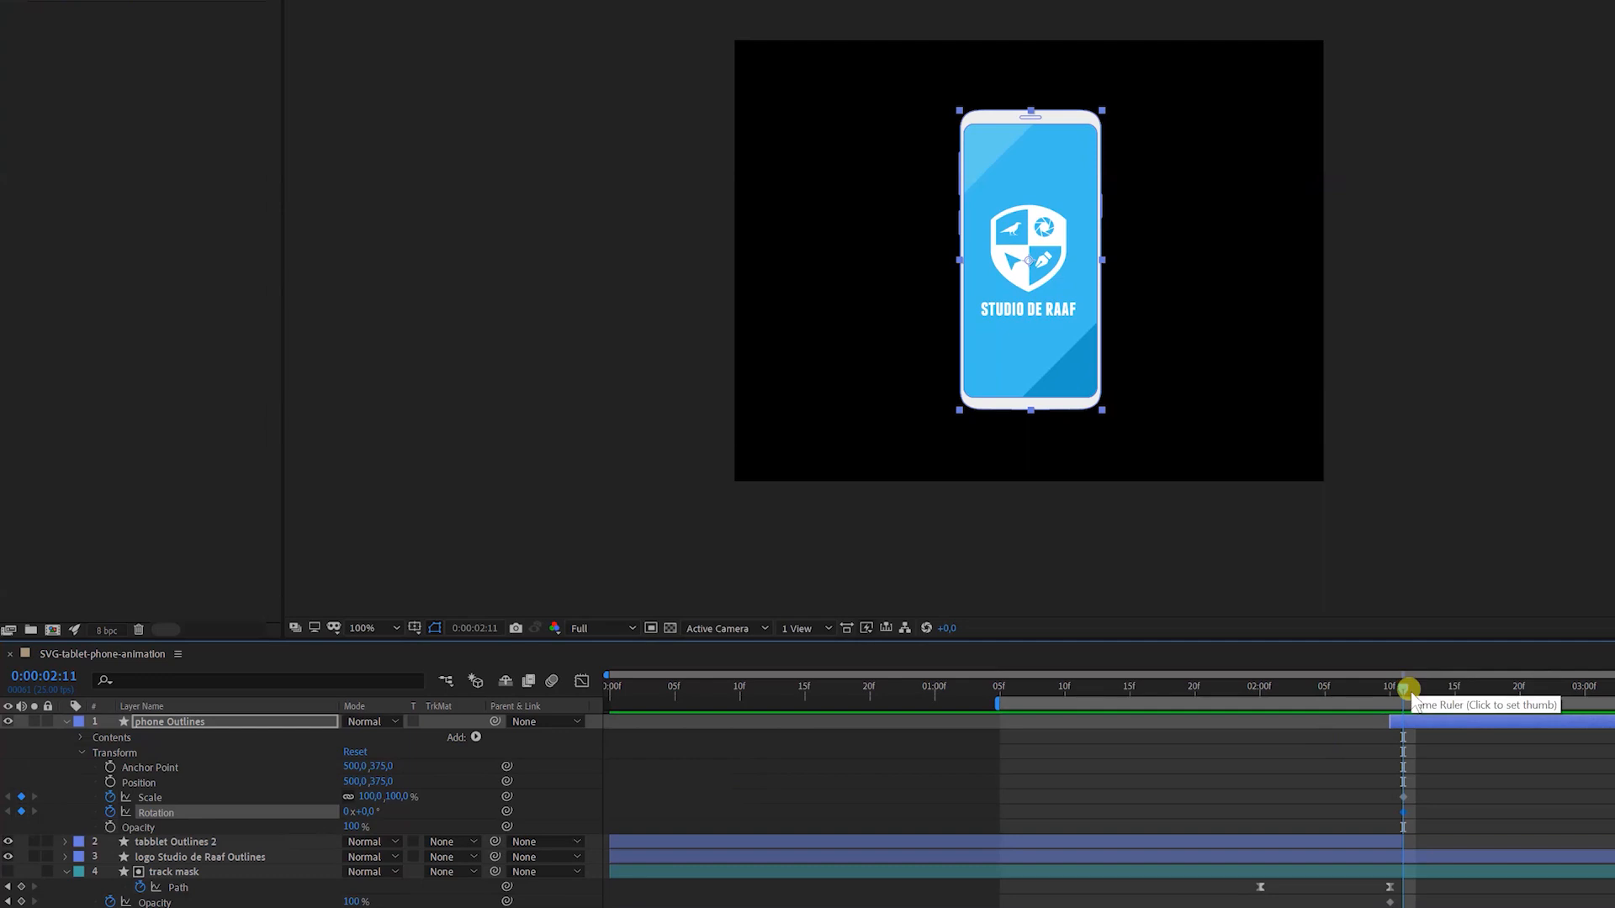
left_click_drag(1404, 688, 1467, 686)
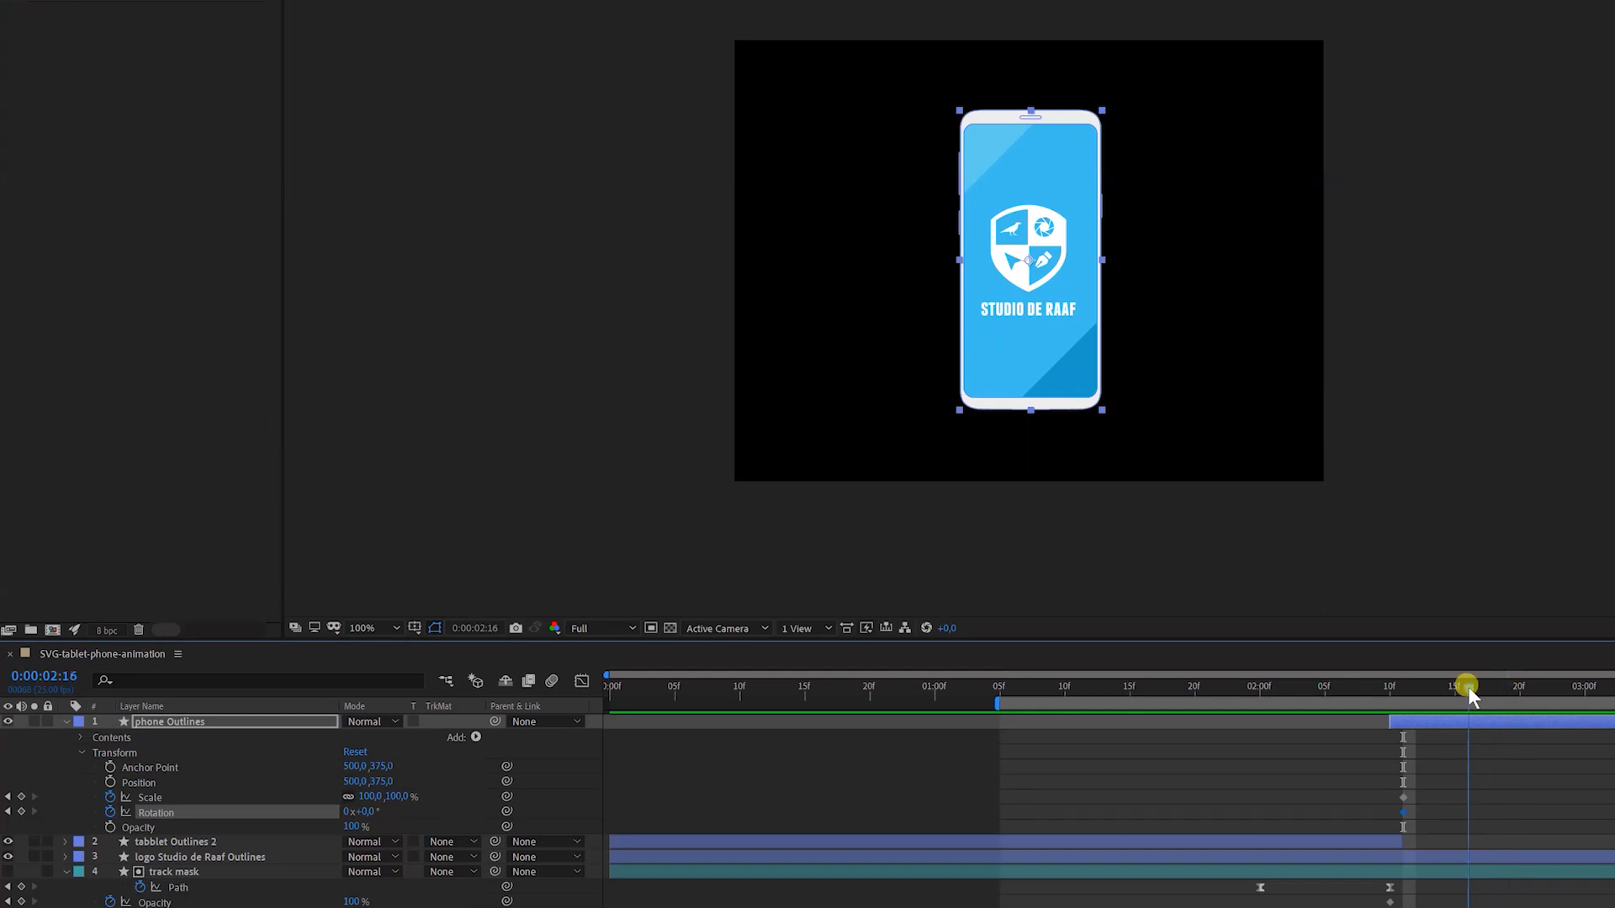
left_click_drag(1415, 813, 1462, 813)
Set the phone Outlines layer's Scale to 110% at 0:00:03:00.
left_click_drag(1466, 683, 1586, 691)
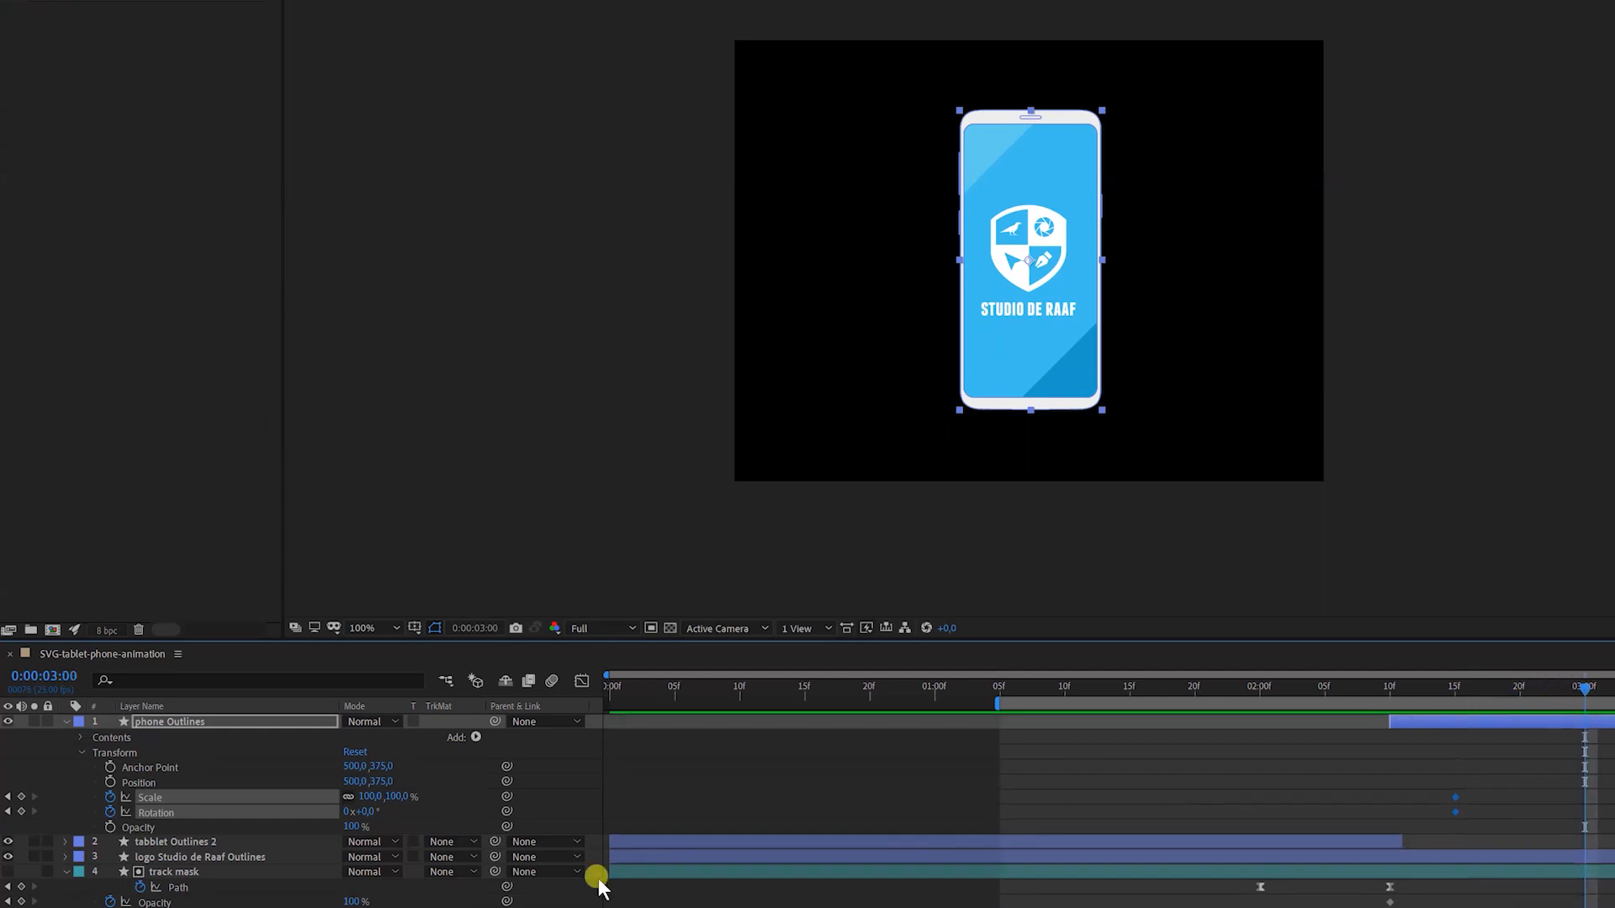
left_click(398, 797)
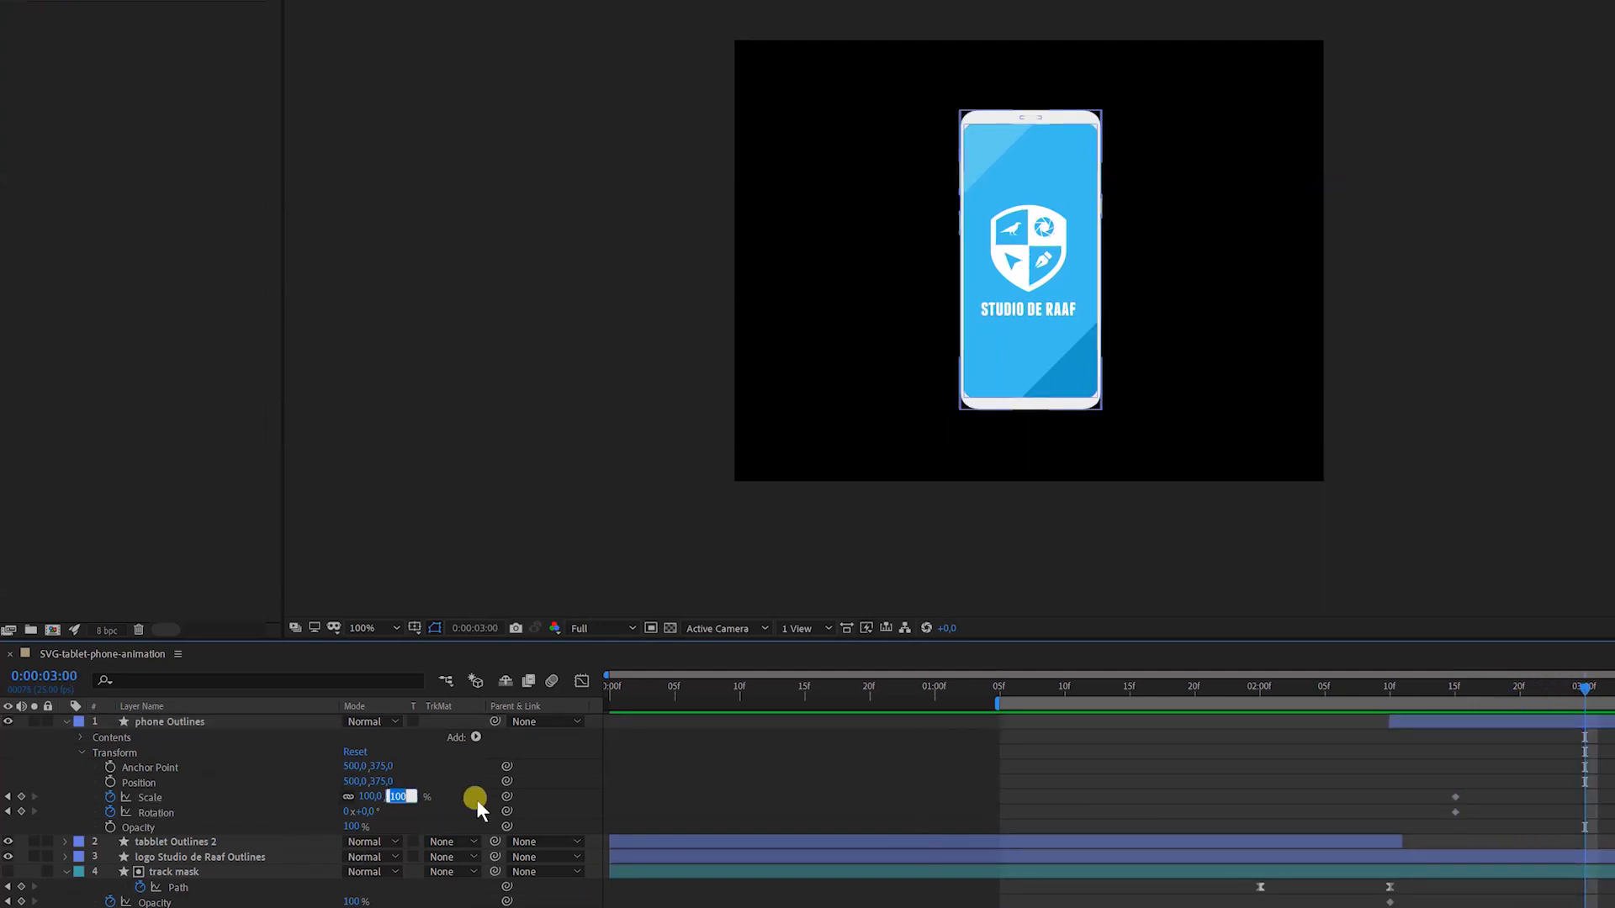
type("1")
key("Tab")
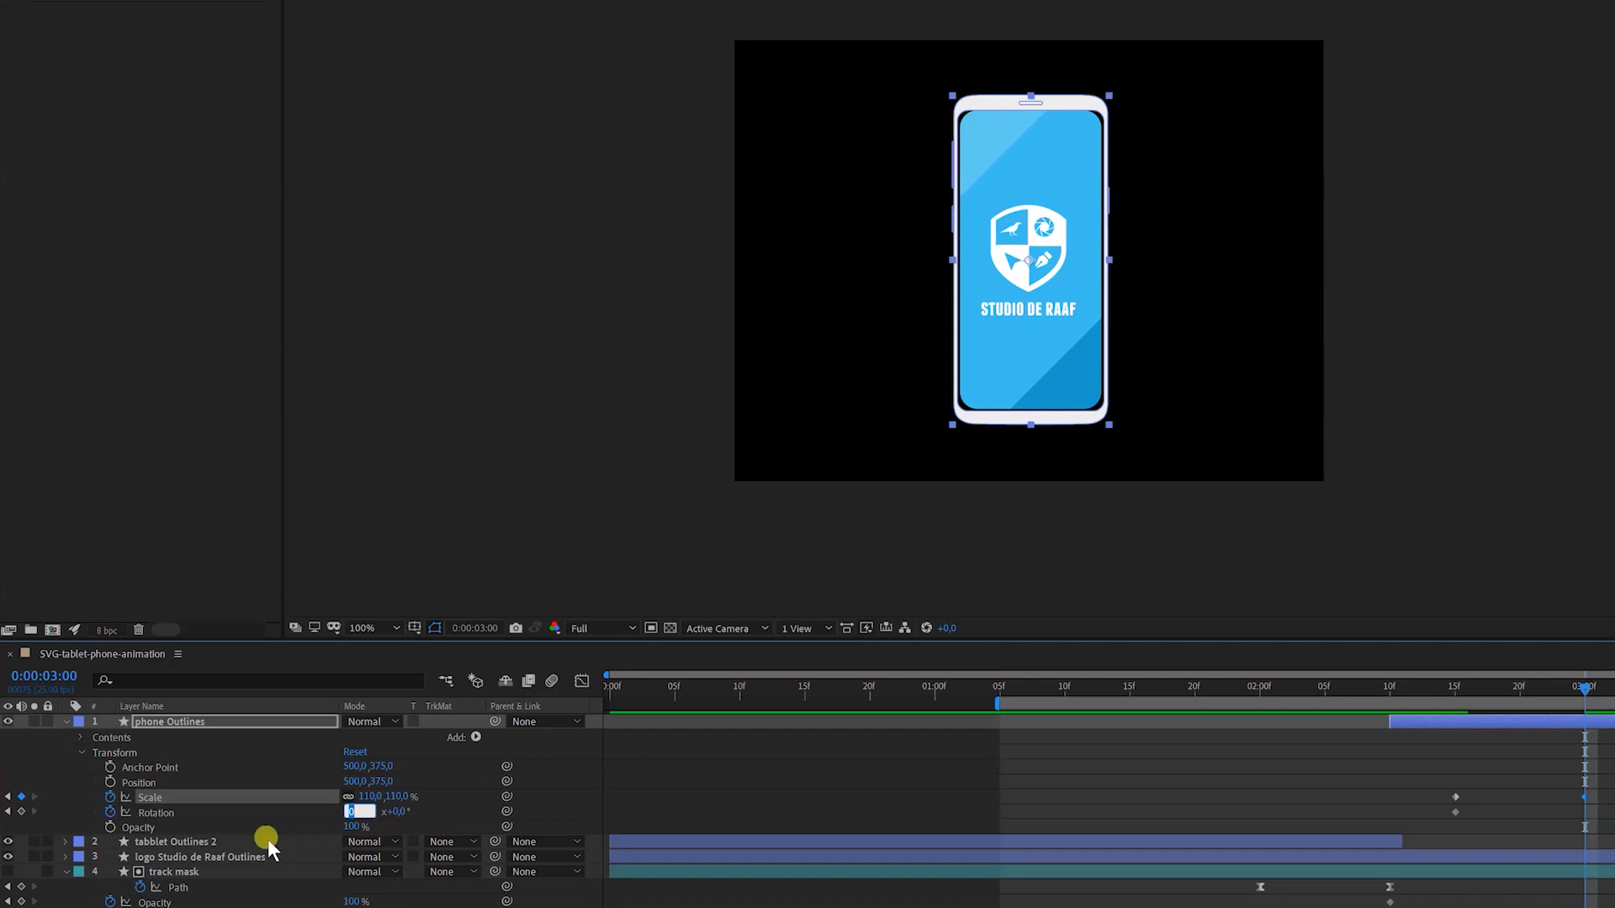
Set the phone Outlines layer's Rotation to 90° at 0:00:03:00.
type("0")
key("Tab")
left_click(349, 815)
left_click(350, 812)
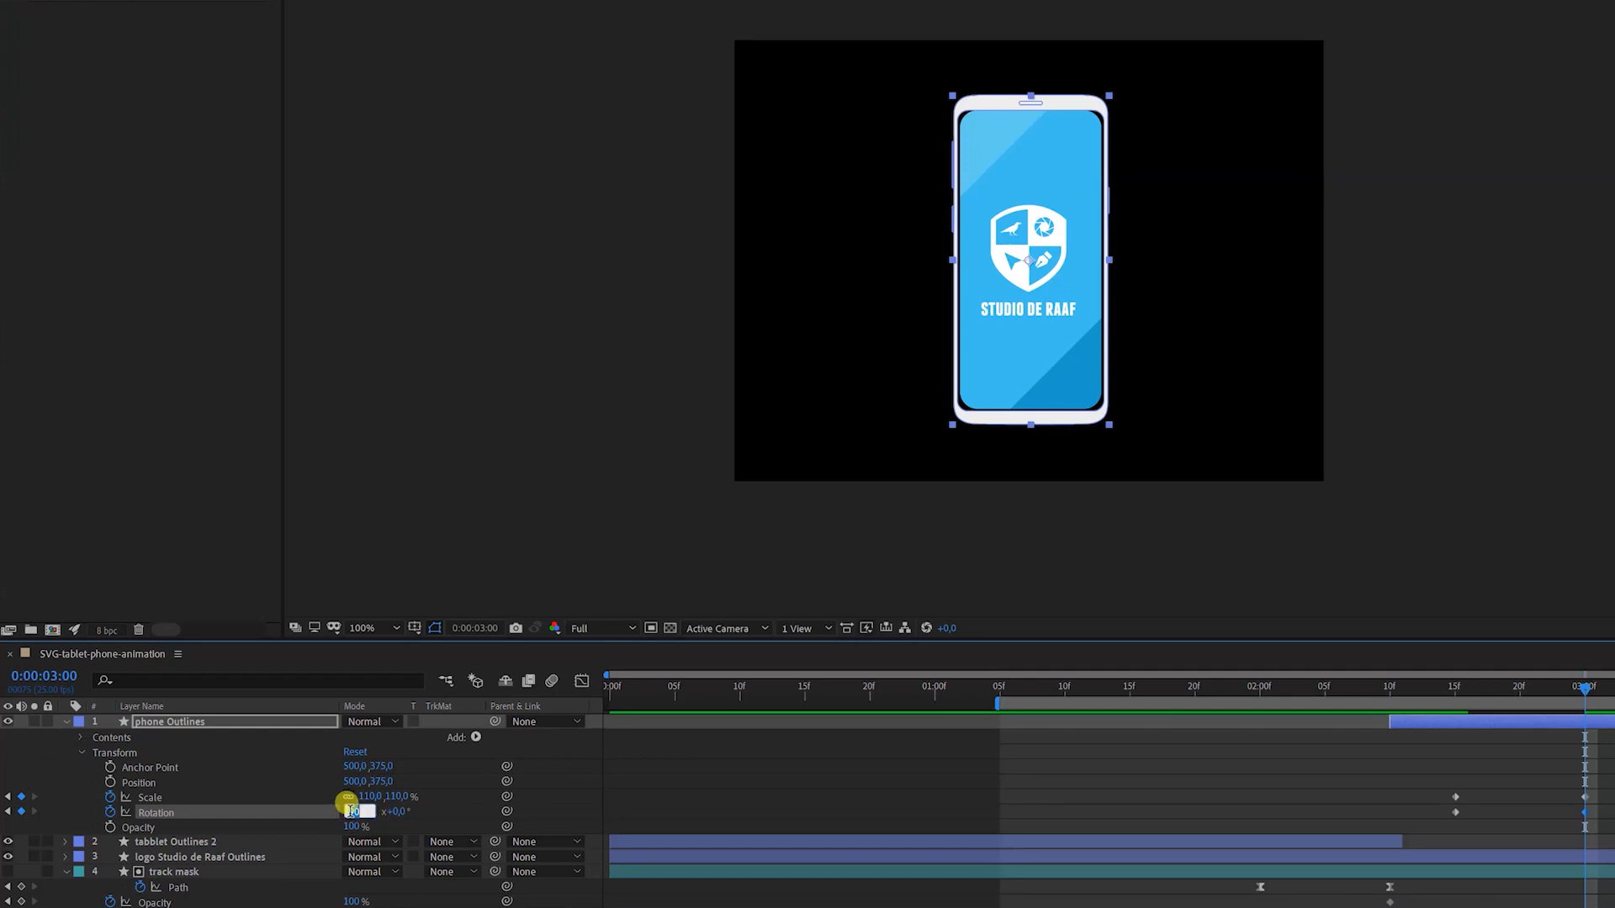
left_click(399, 809)
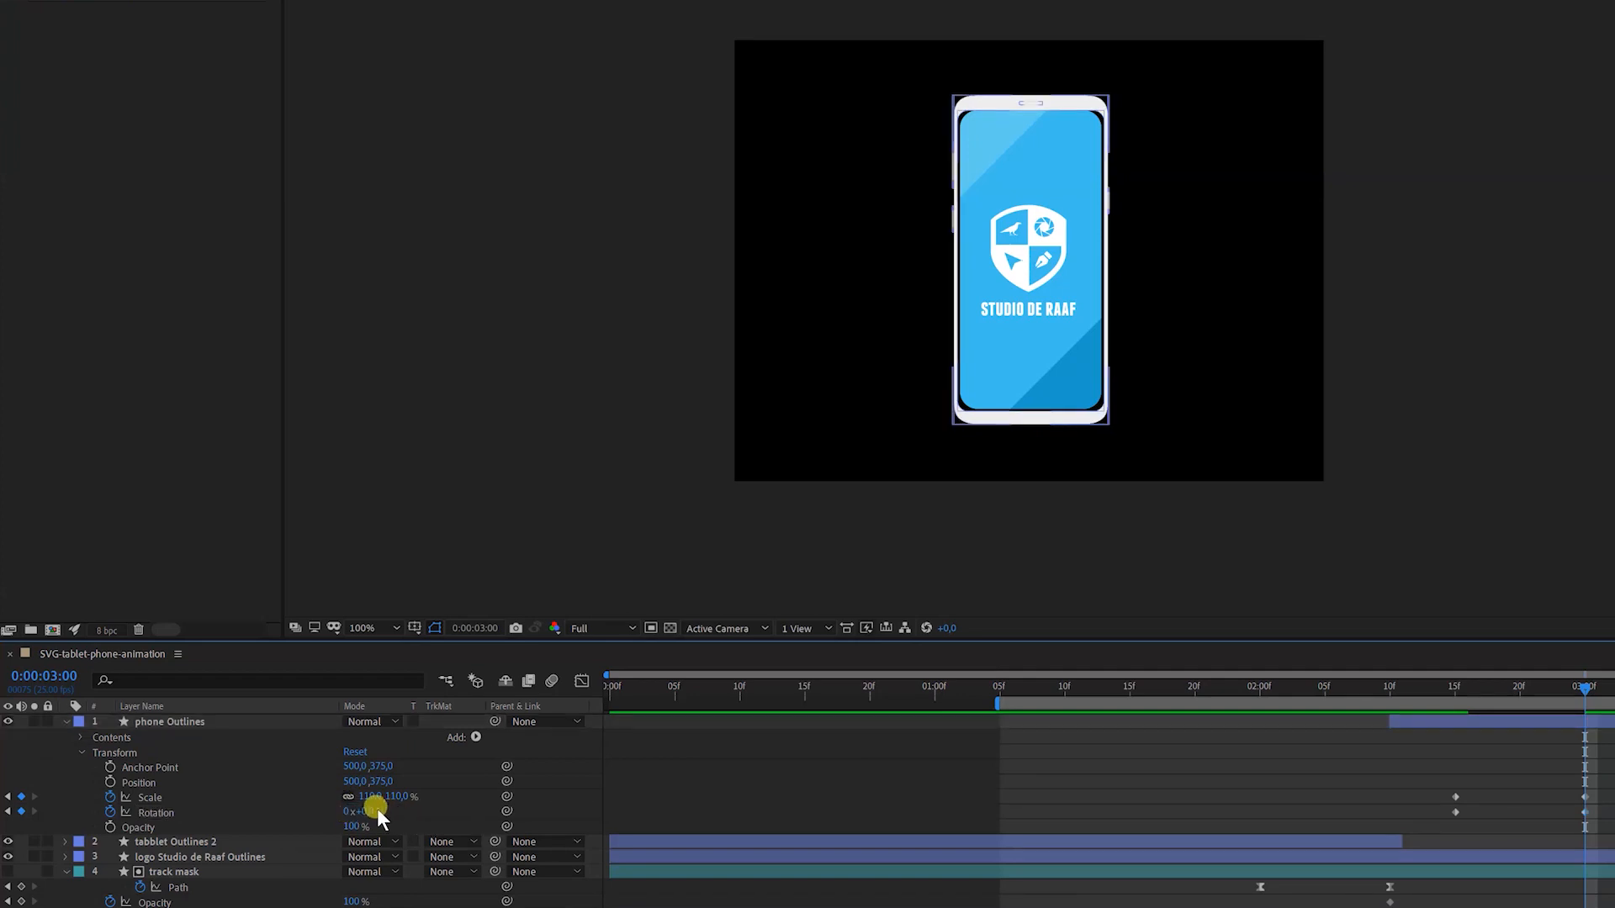
left_click(376, 810)
type("90")
key("Return")
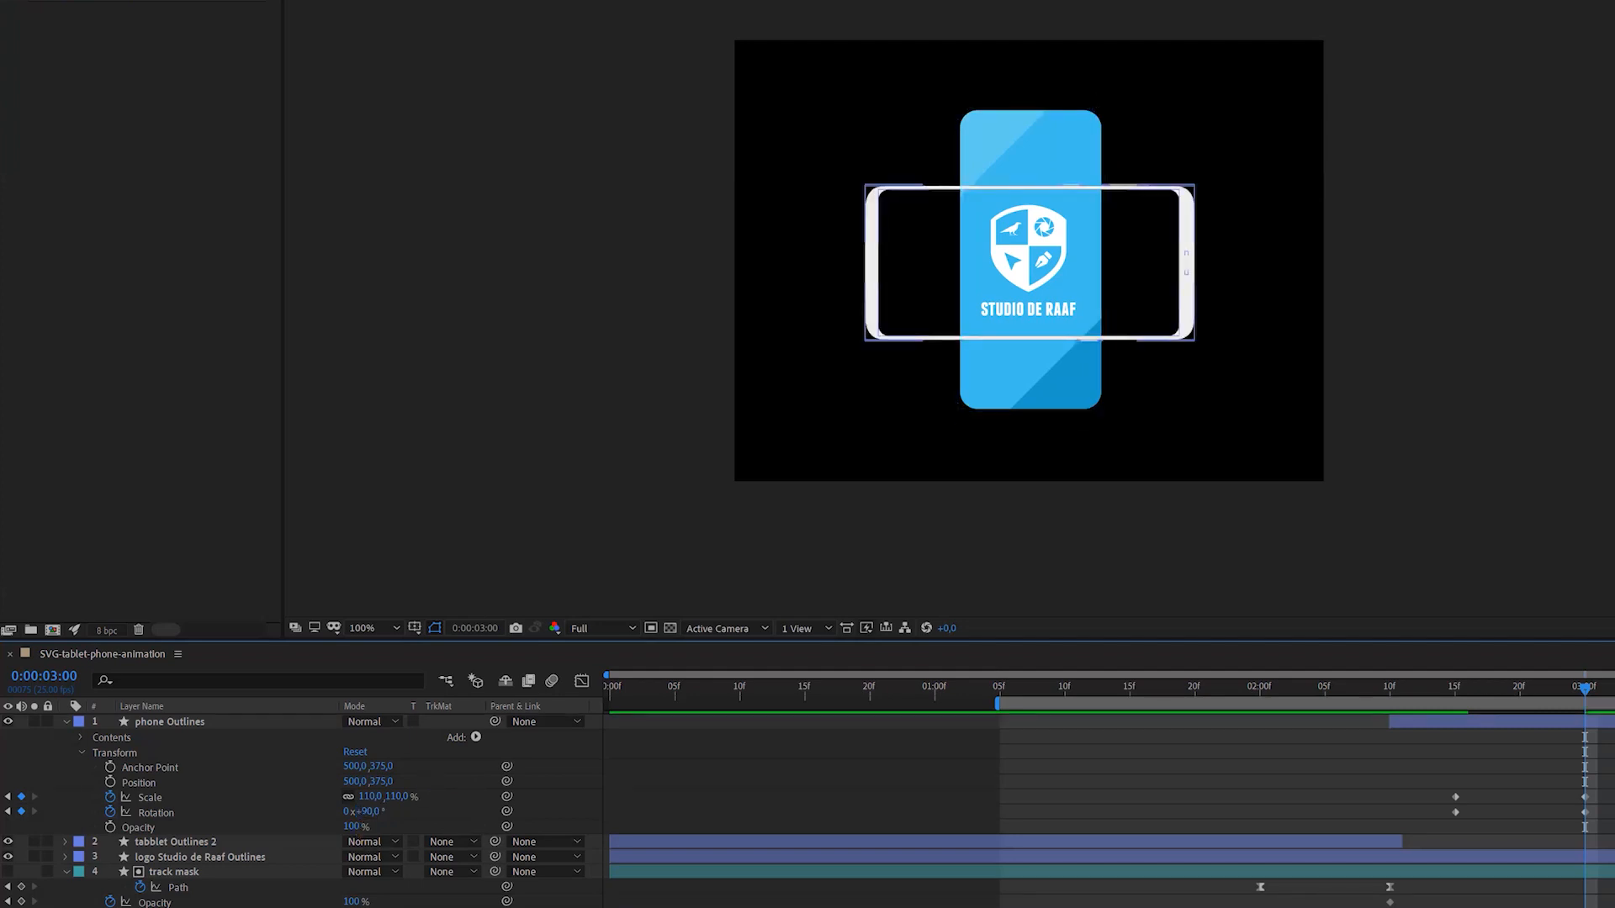
Solo the phone Outlines layer, move the work area start to 0:00:02:05, and preview the rotation.
left_click(32, 720)
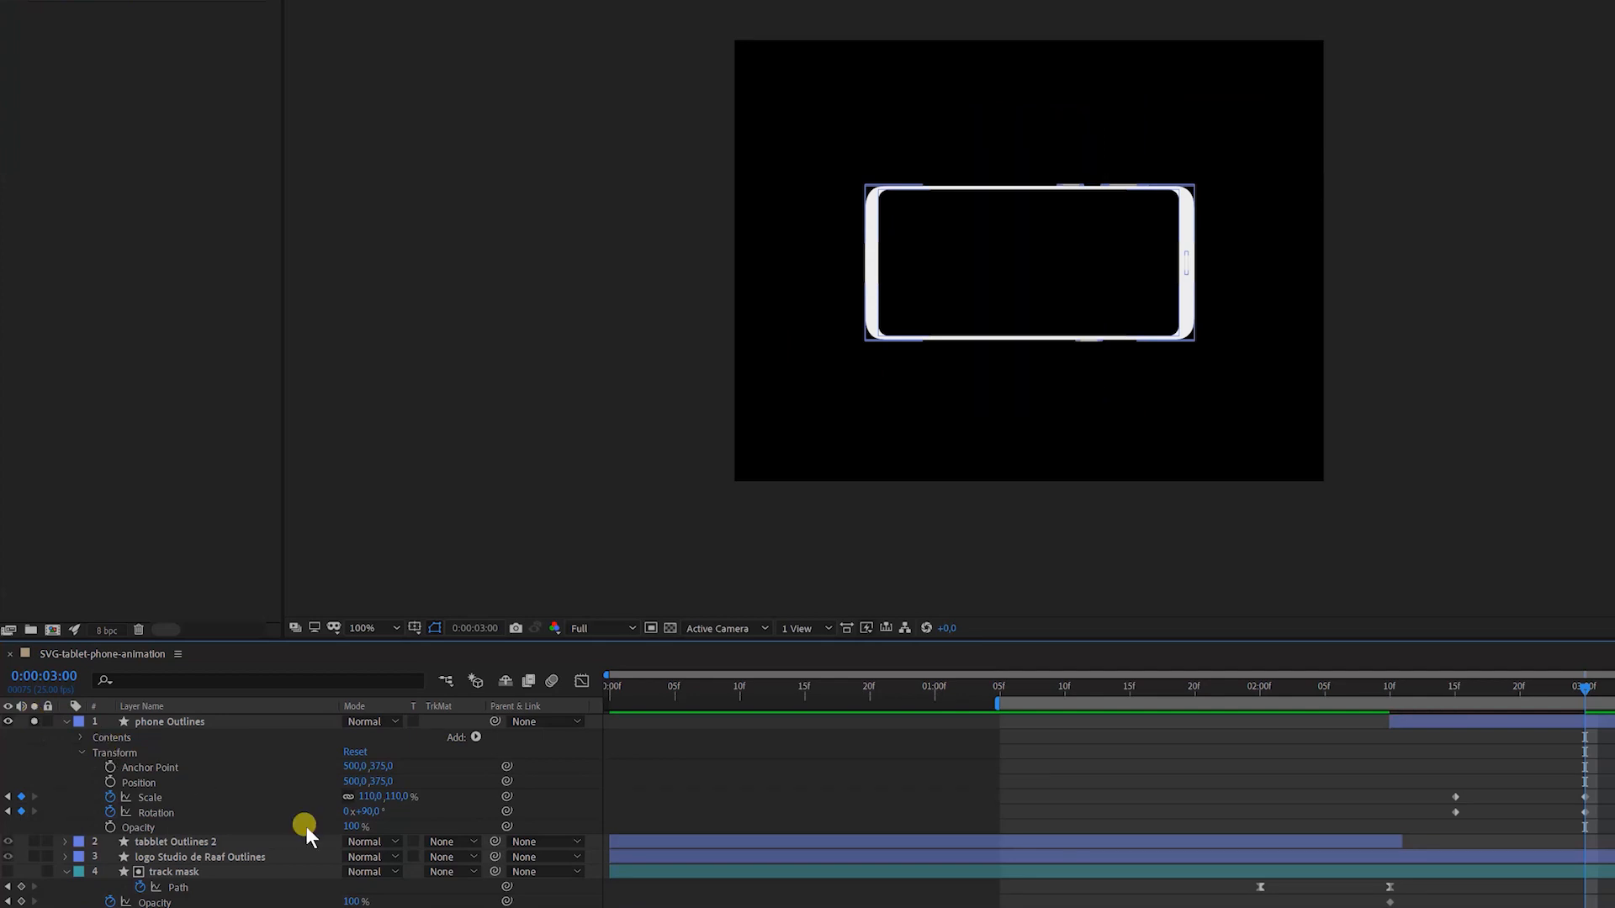
left_click_drag(986, 701, 1314, 712)
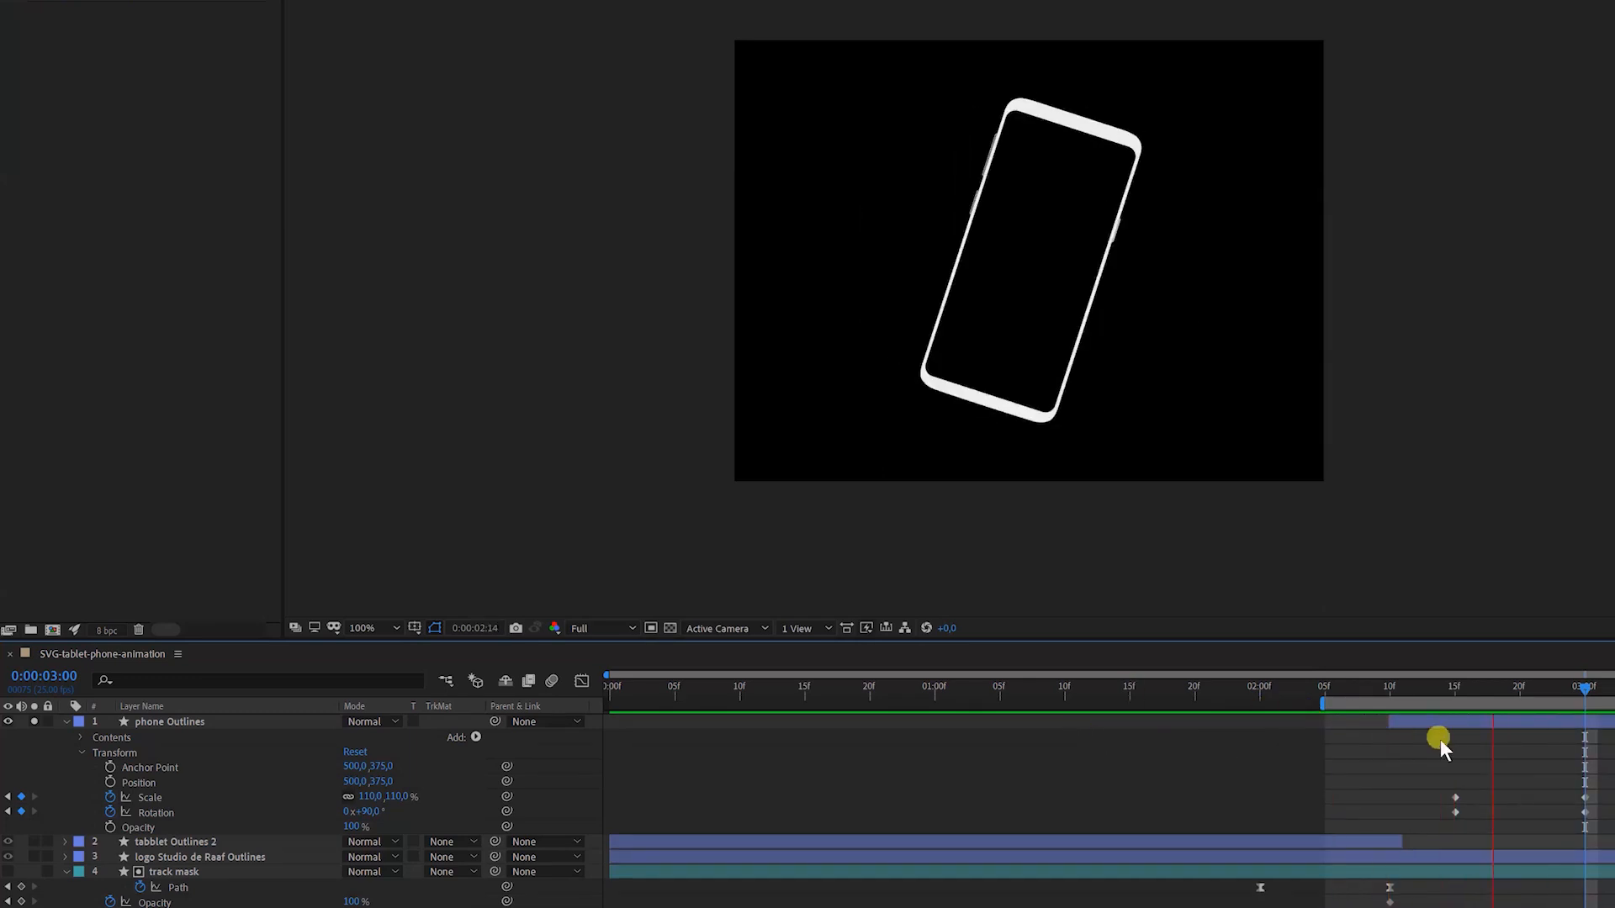
Apply Easy Ease to all Scale and Rotation keyframes of the phone Outlines layer.
mouse_move(1441, 774)
left_mouse_down()
mouse_move(1605, 816)
mouse_move(1421, 815)
mouse_move(1421, 790)
left_mouse_up()
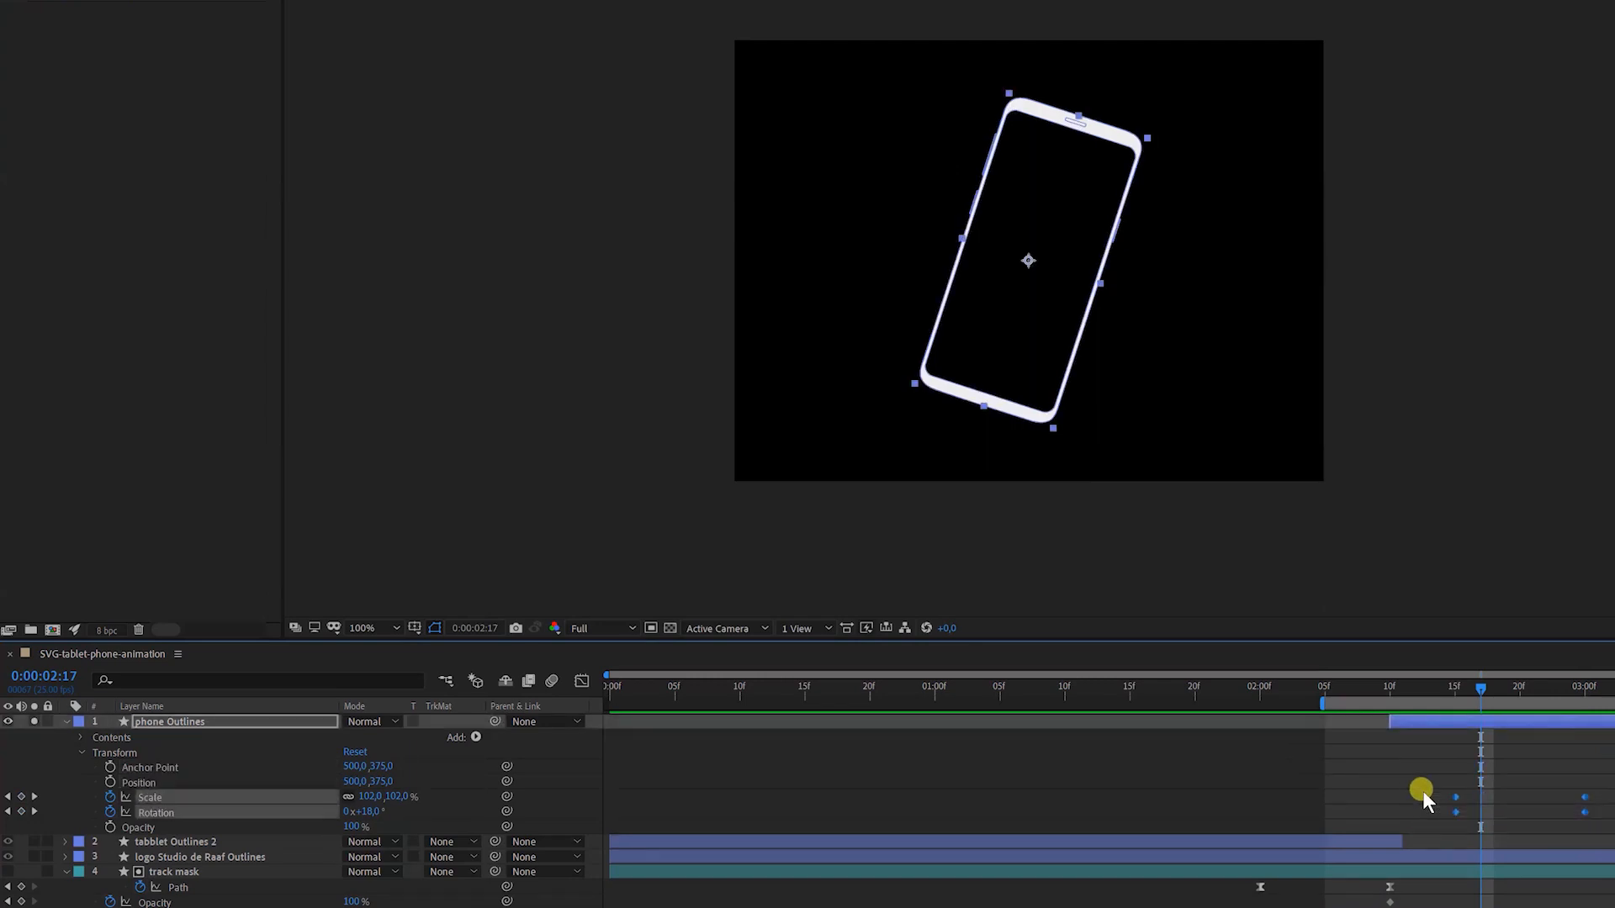
right_click(1585, 812)
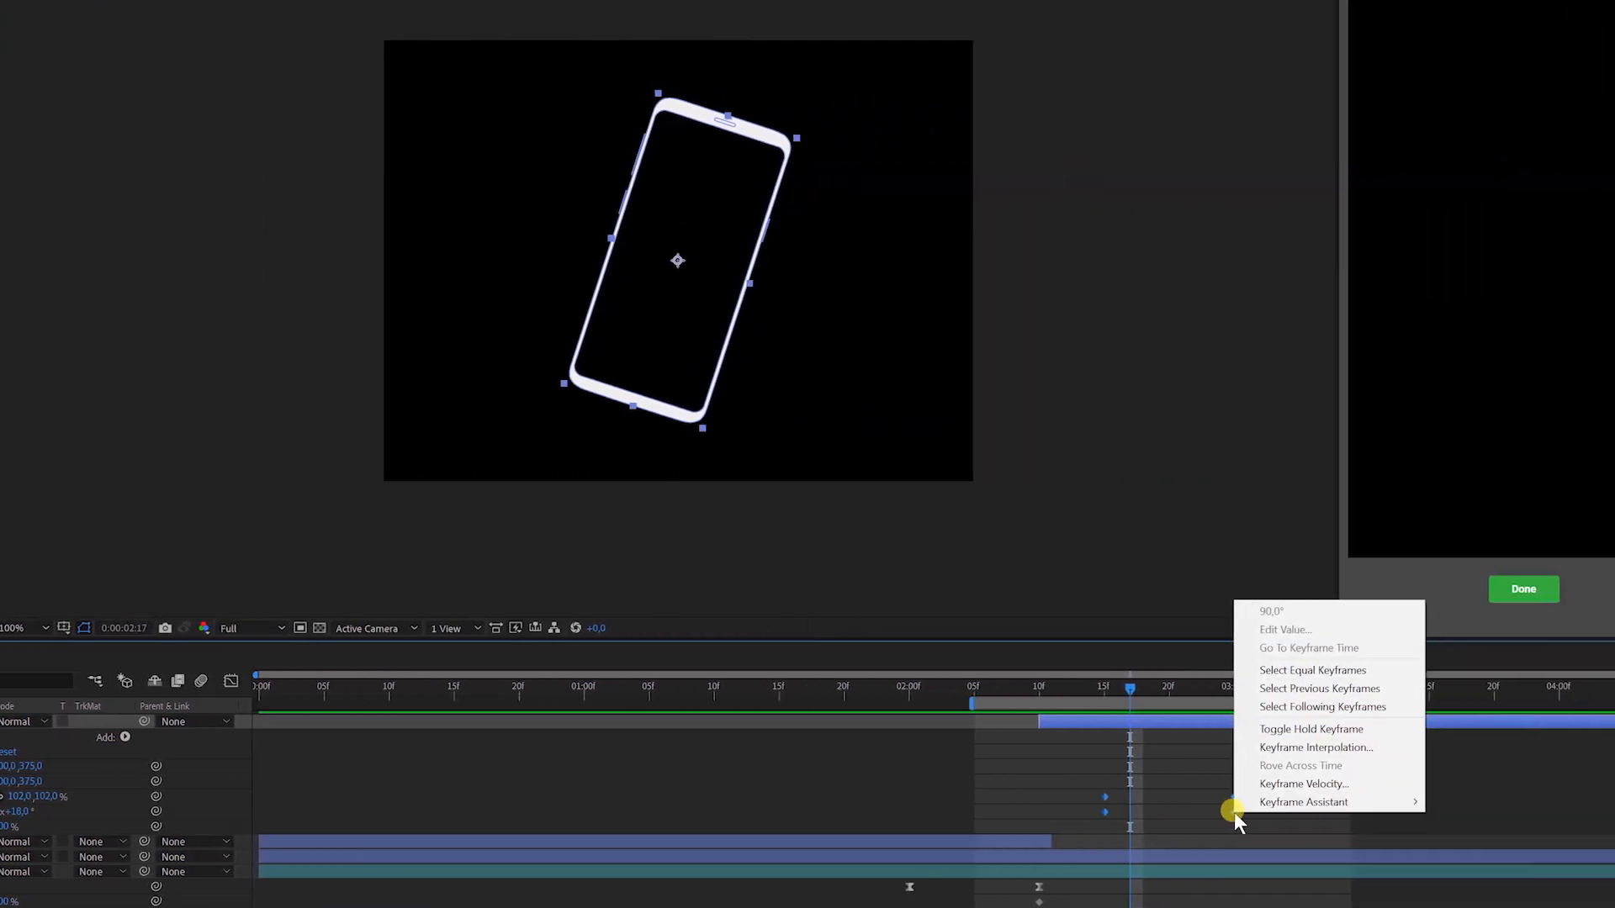
mouse_move(1259, 803)
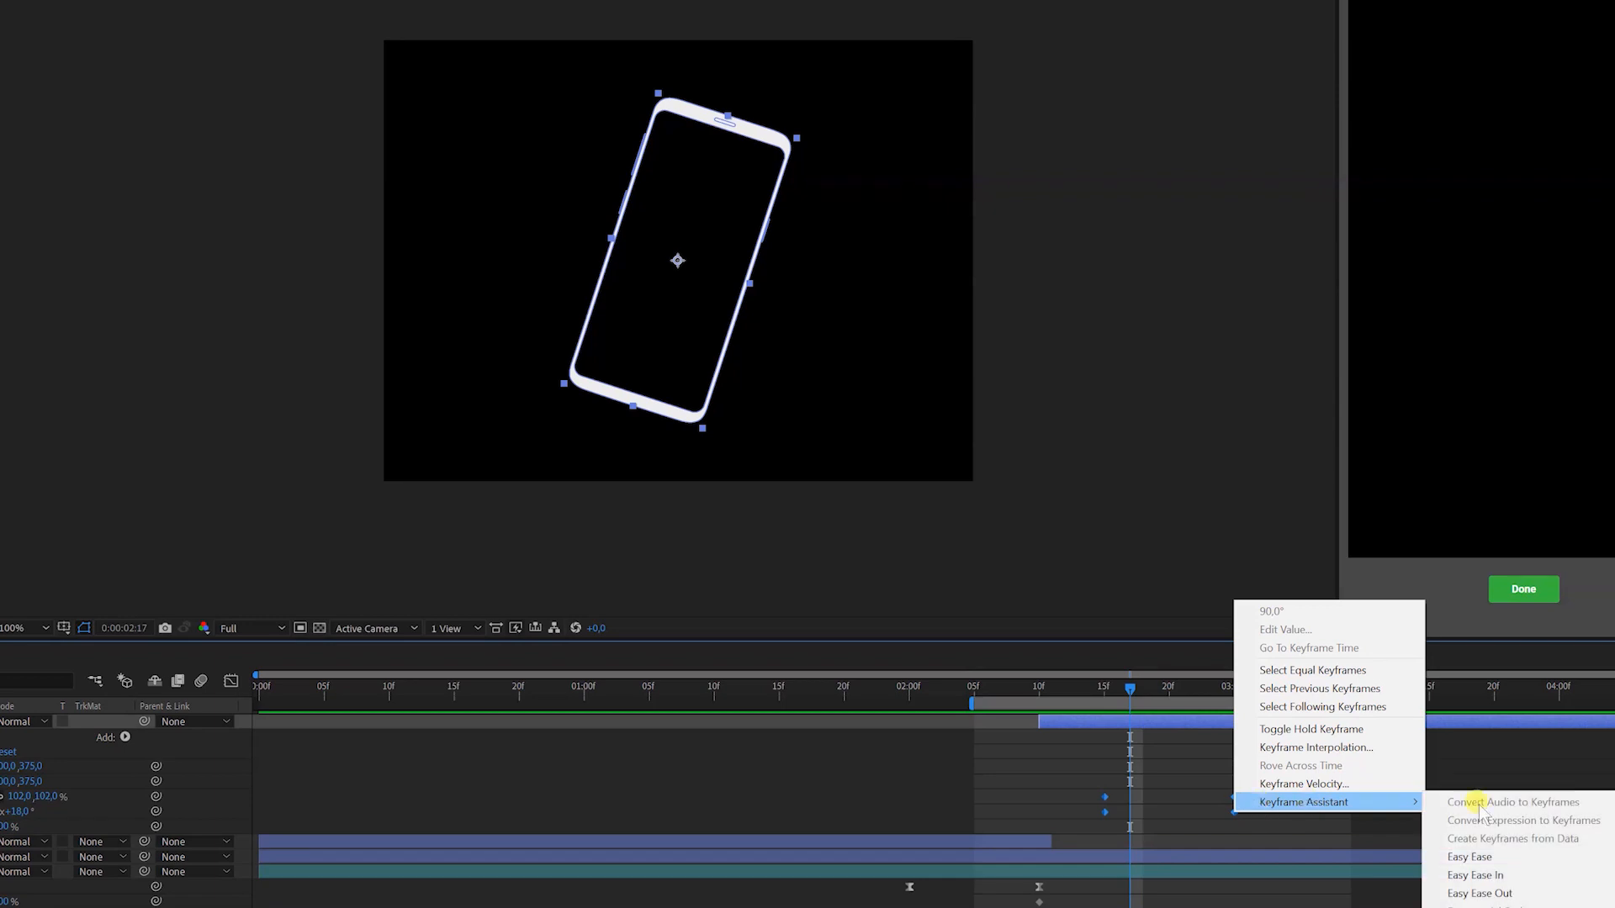
left_click(1490, 858)
Shift both Rotation keyframes of the phone Outlines layer one frame later and preview the animation.
left_click(1122, 813)
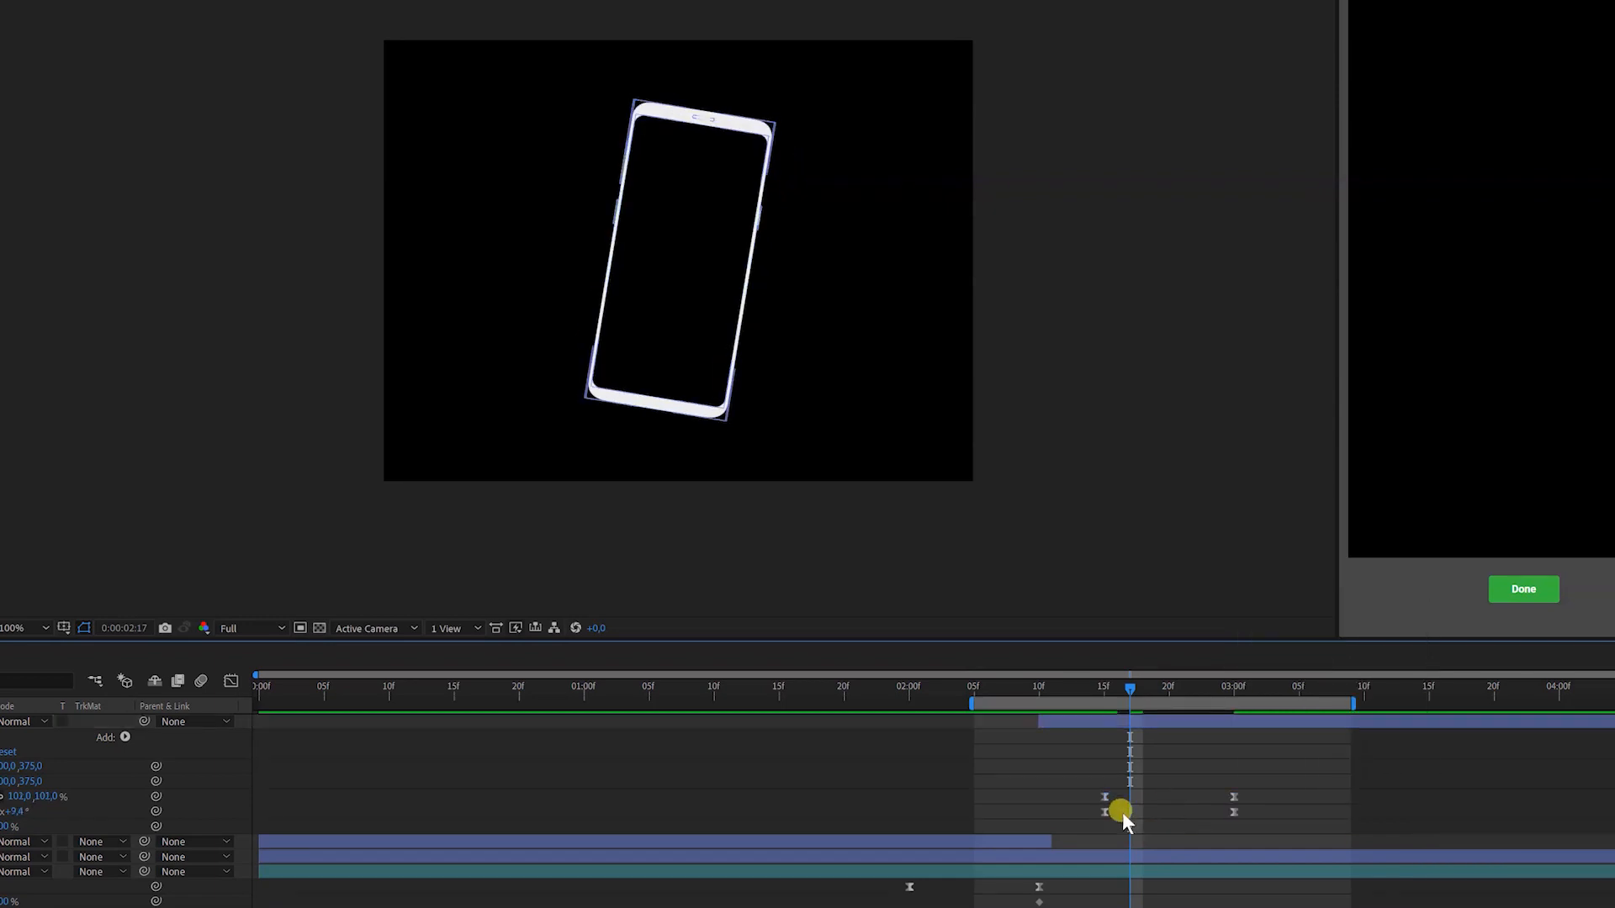
left_click_drag(1090, 806, 1240, 814)
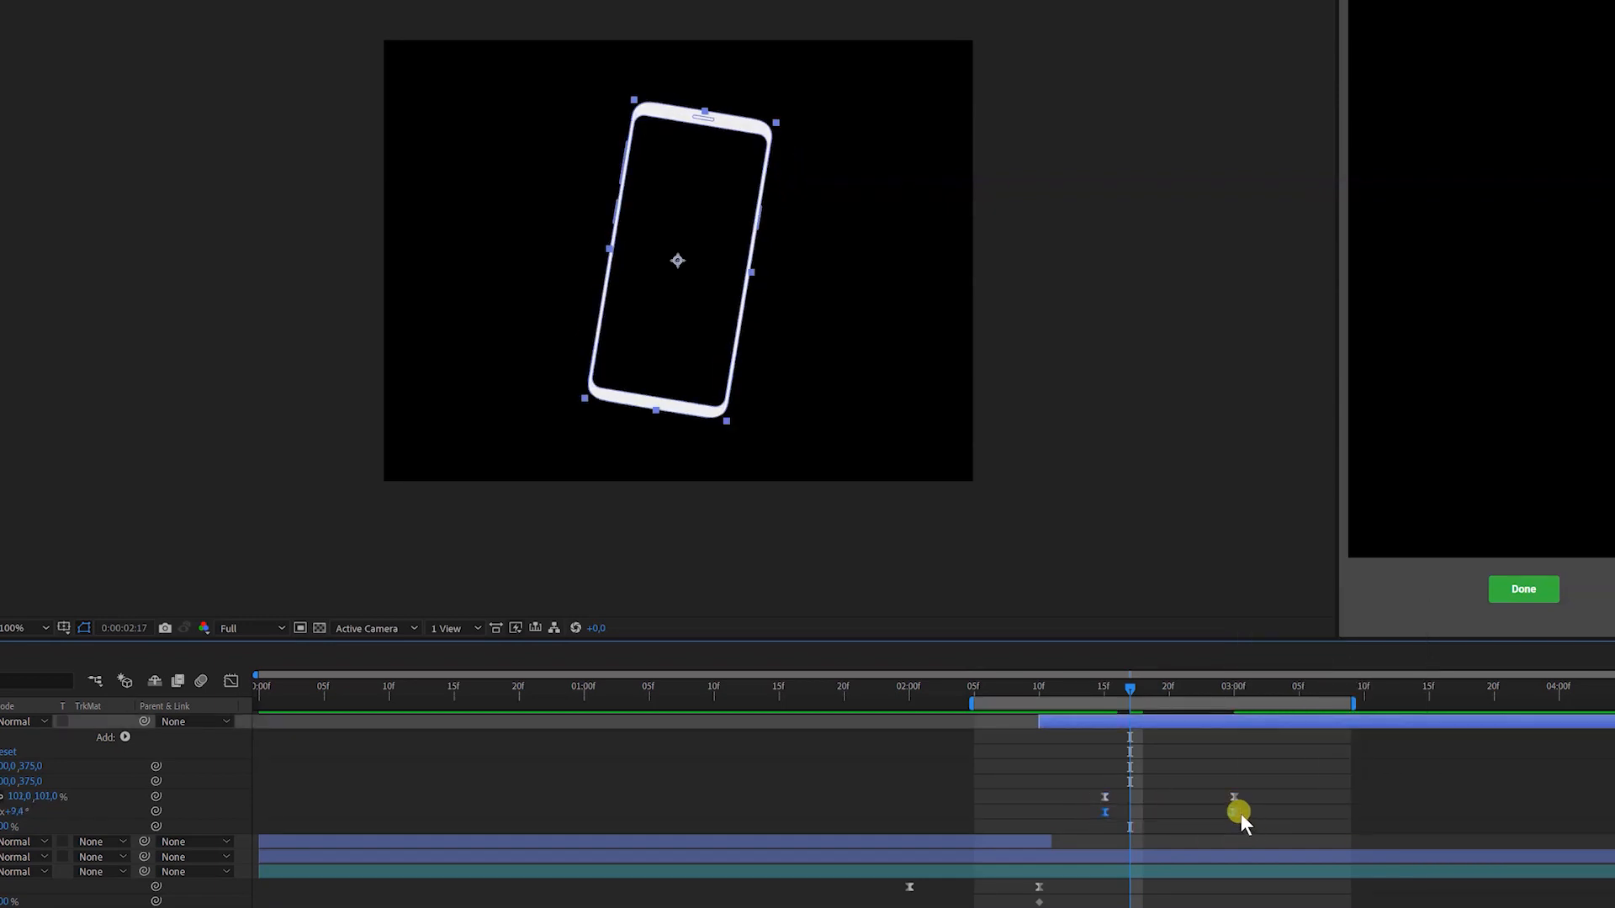
key("alt+Right")
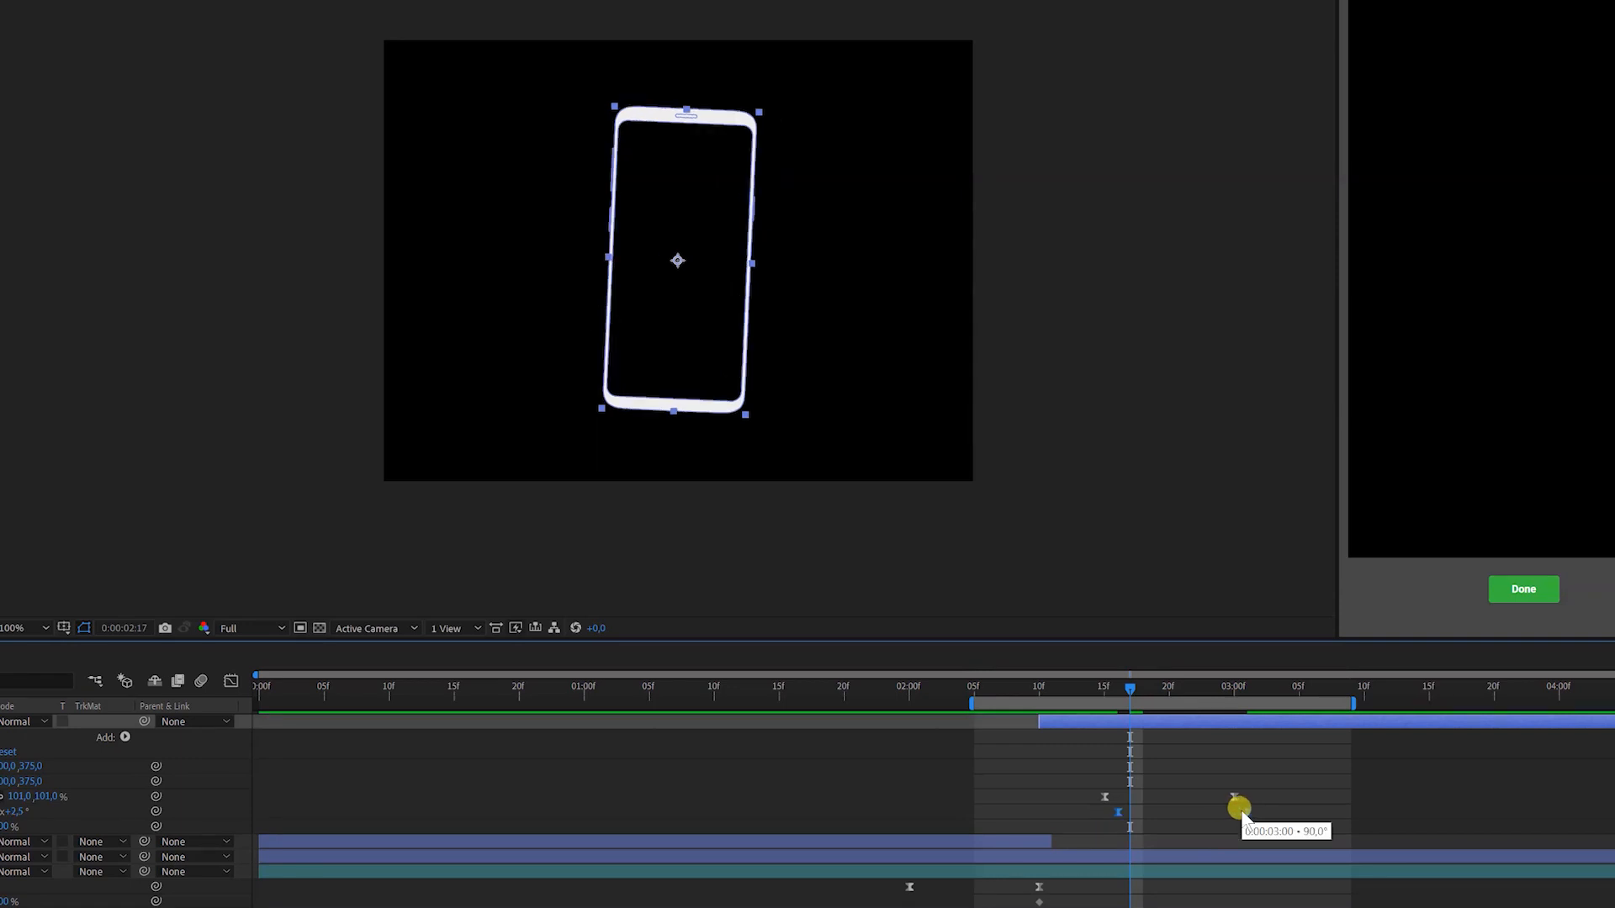
left_click(1136, 685)
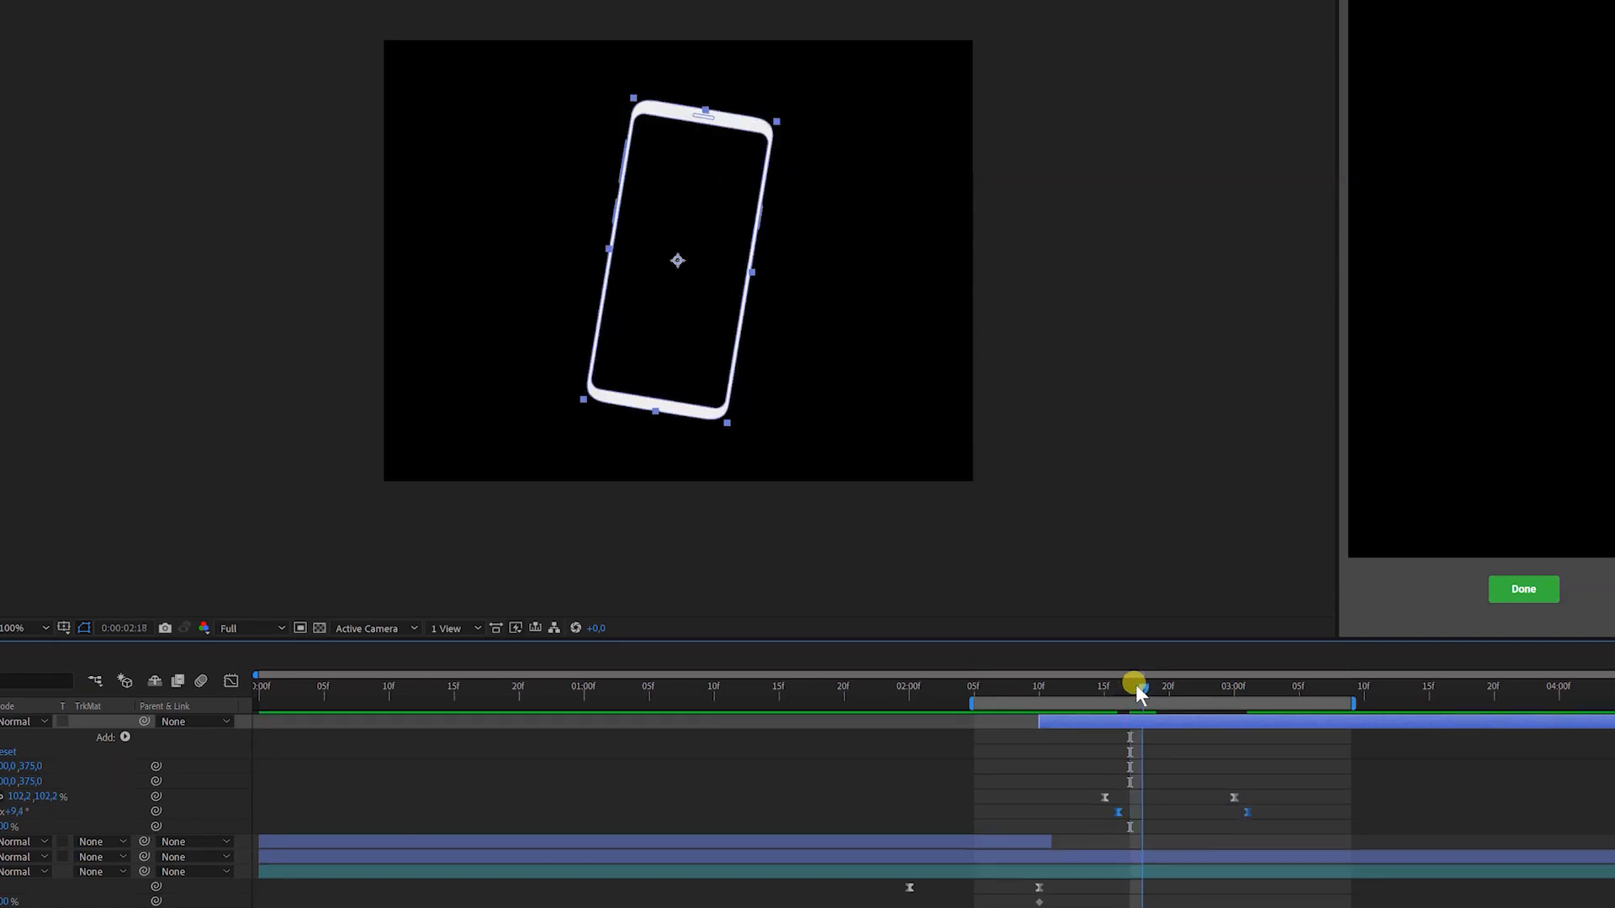
key("space")
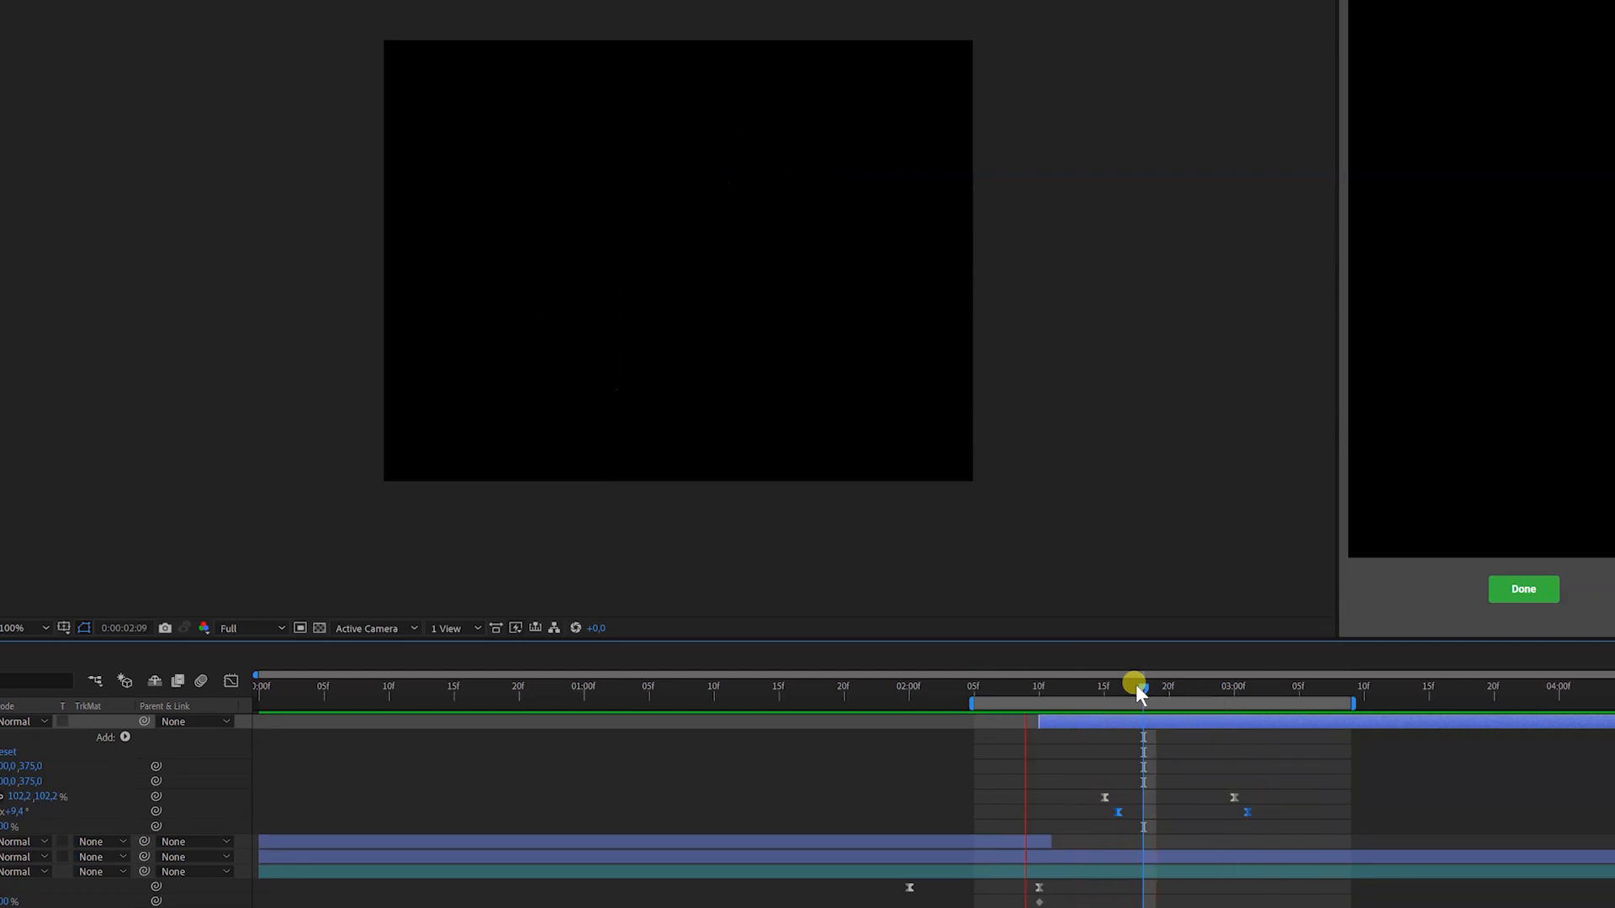
key("space")
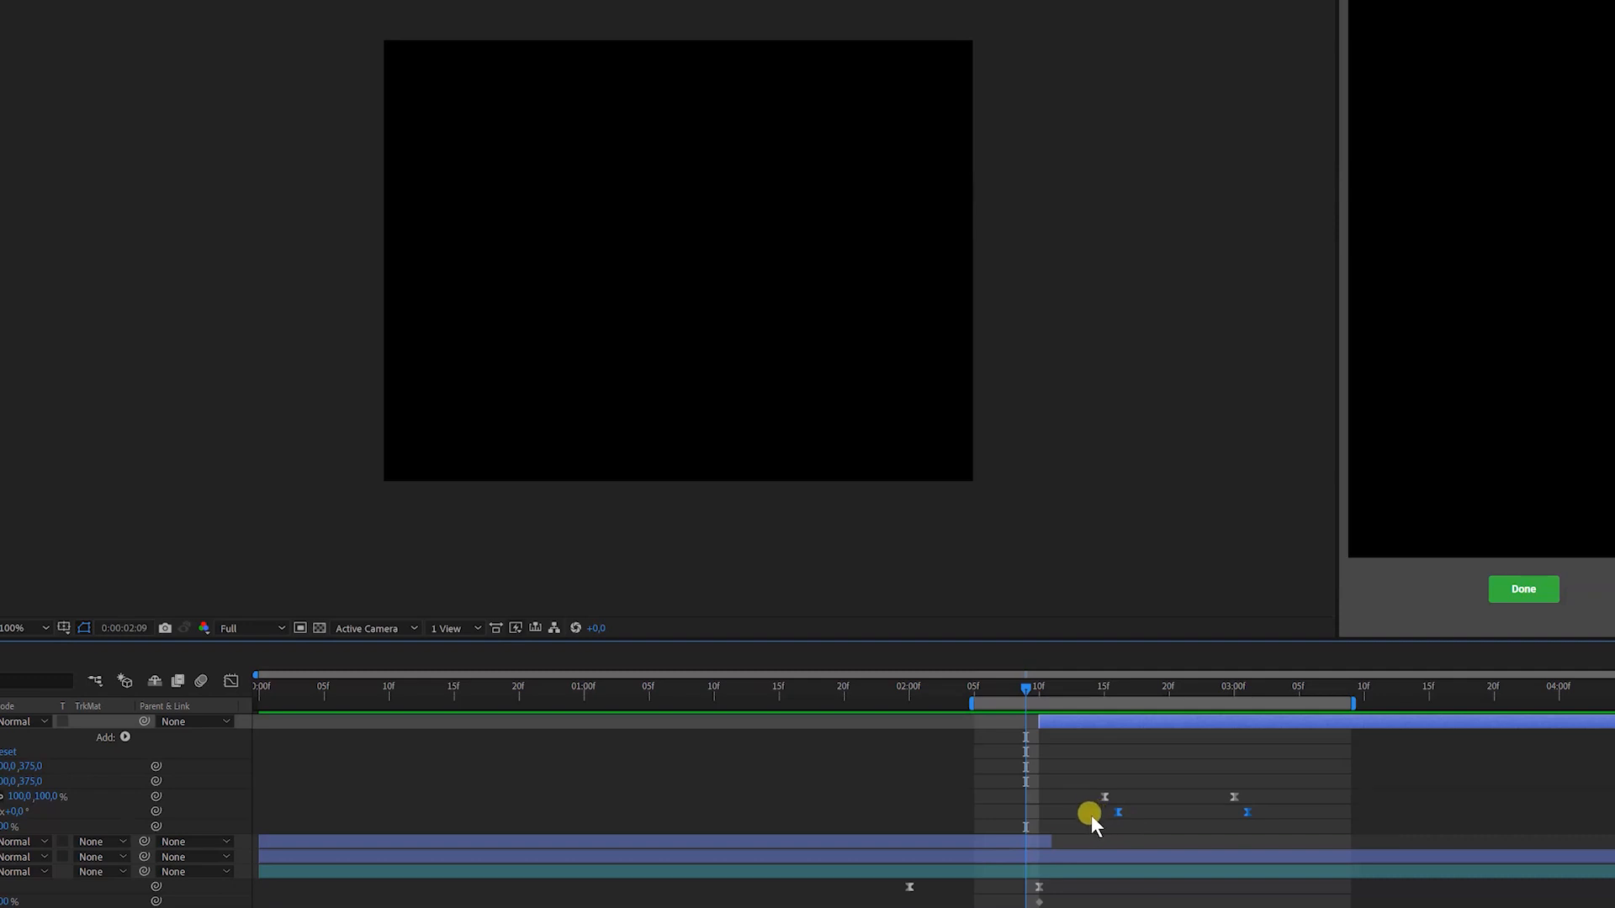
Show the Rotation curve in the graph editor and pull the last keyframe's incoming handle back and upward for an overshoot.
left_click_drag(1098, 813, 1264, 827)
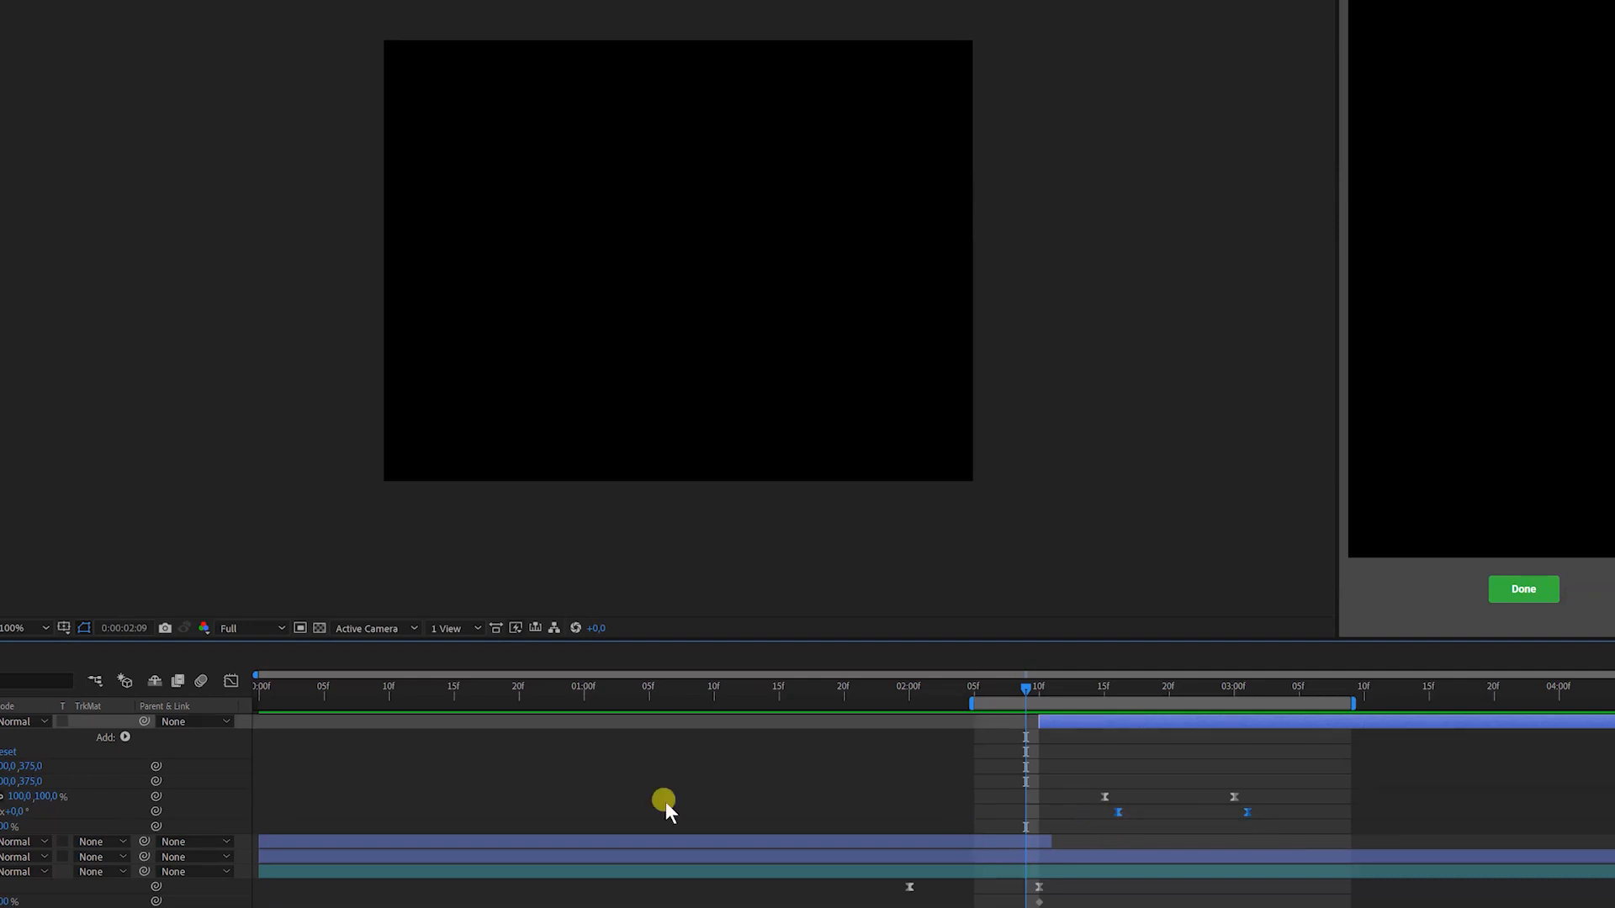
left_click(230, 679)
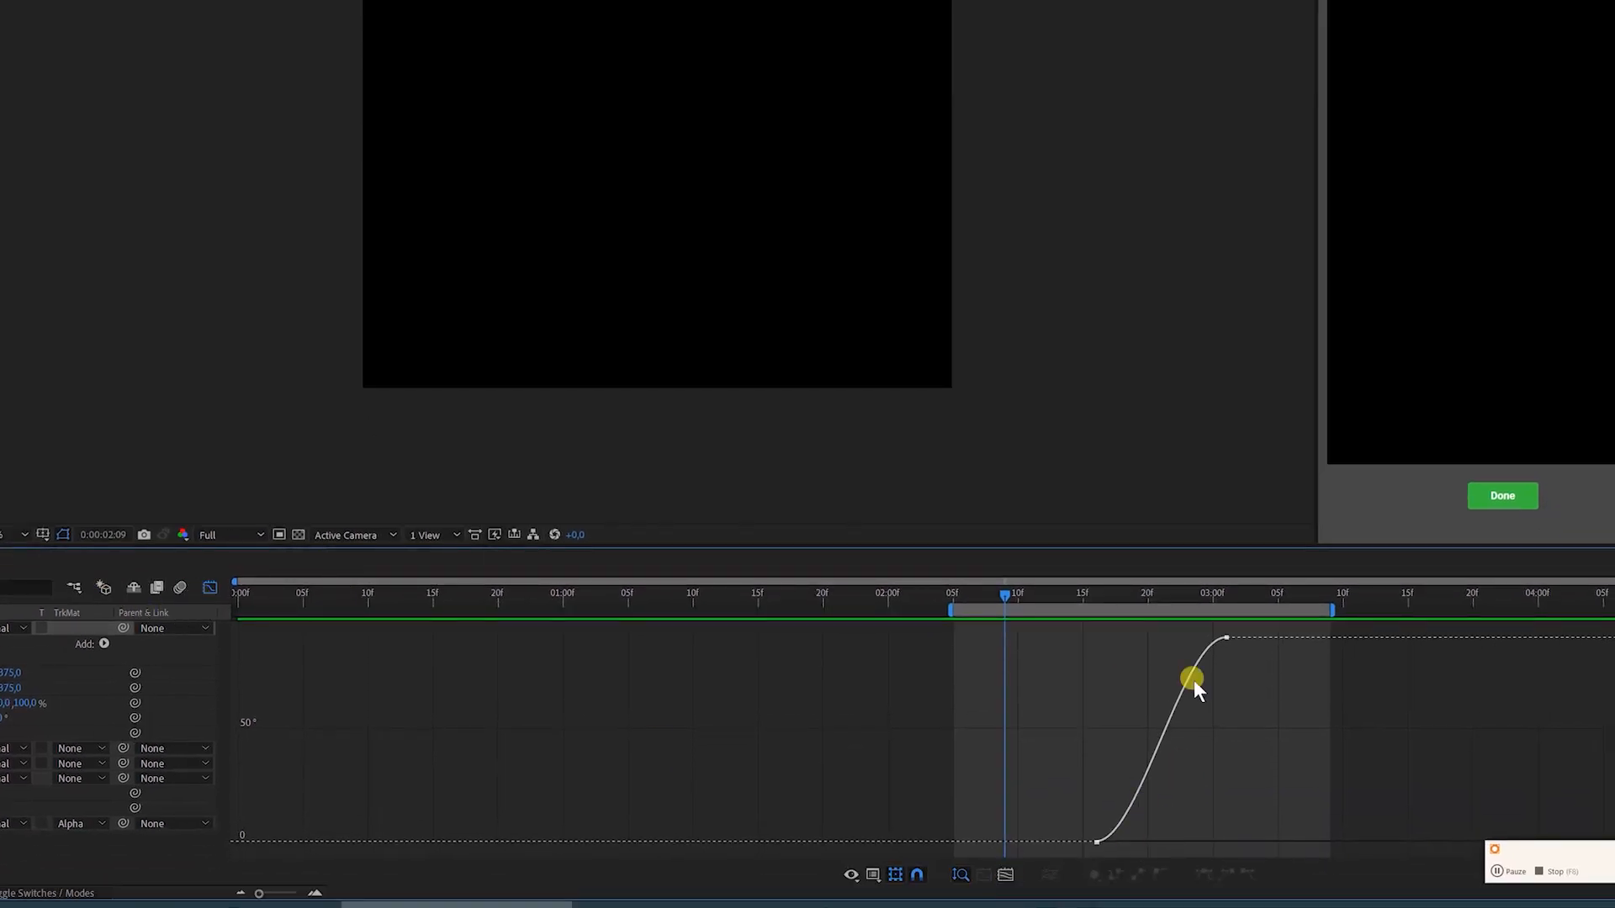
left_click(1228, 637)
left_click_drag(1181, 635, 1127, 618)
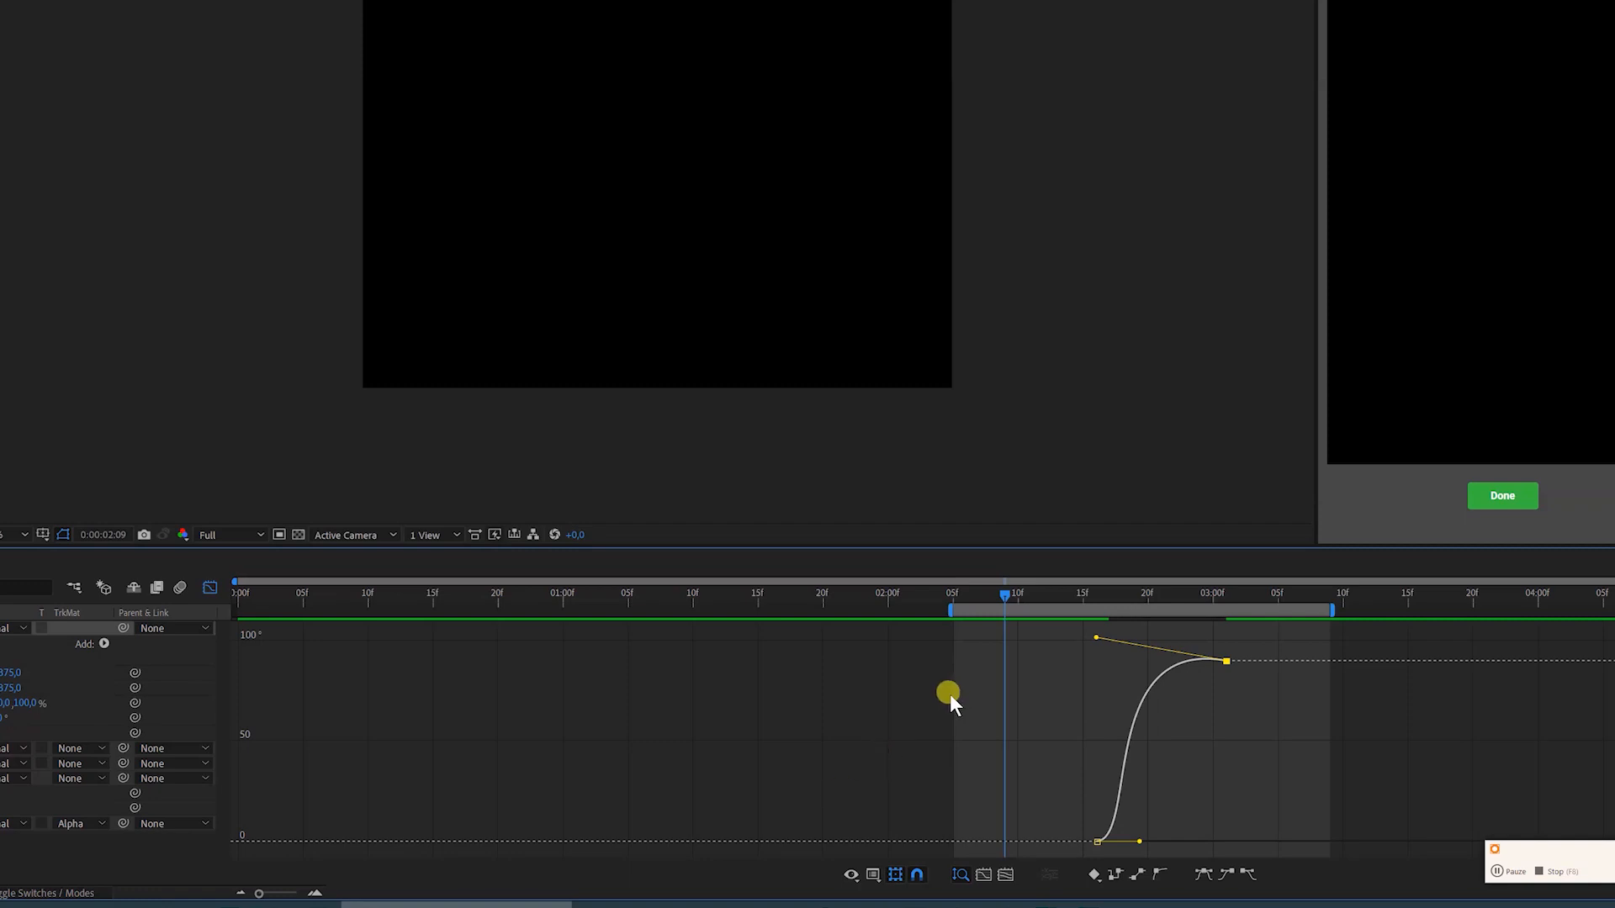
Shorten the incoming handle of the last Rotation keyframe to soften the curve, and preview the motion.
key("equal")
left_click_drag(1019, 577, 1085, 604)
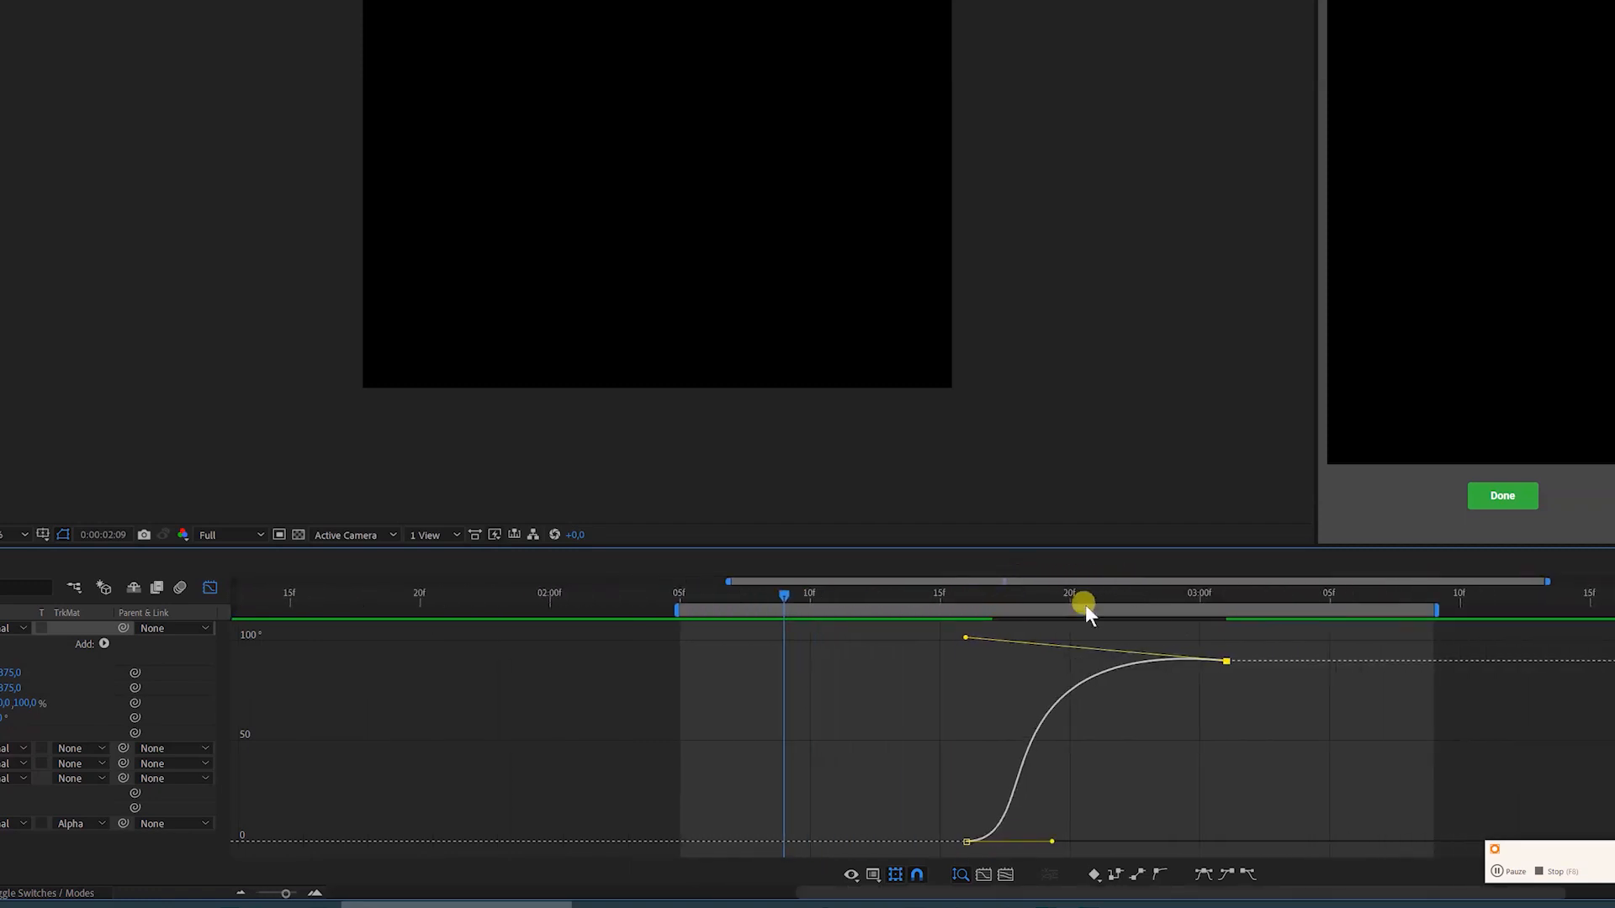
left_click_drag(968, 641, 1101, 639)
key("space")
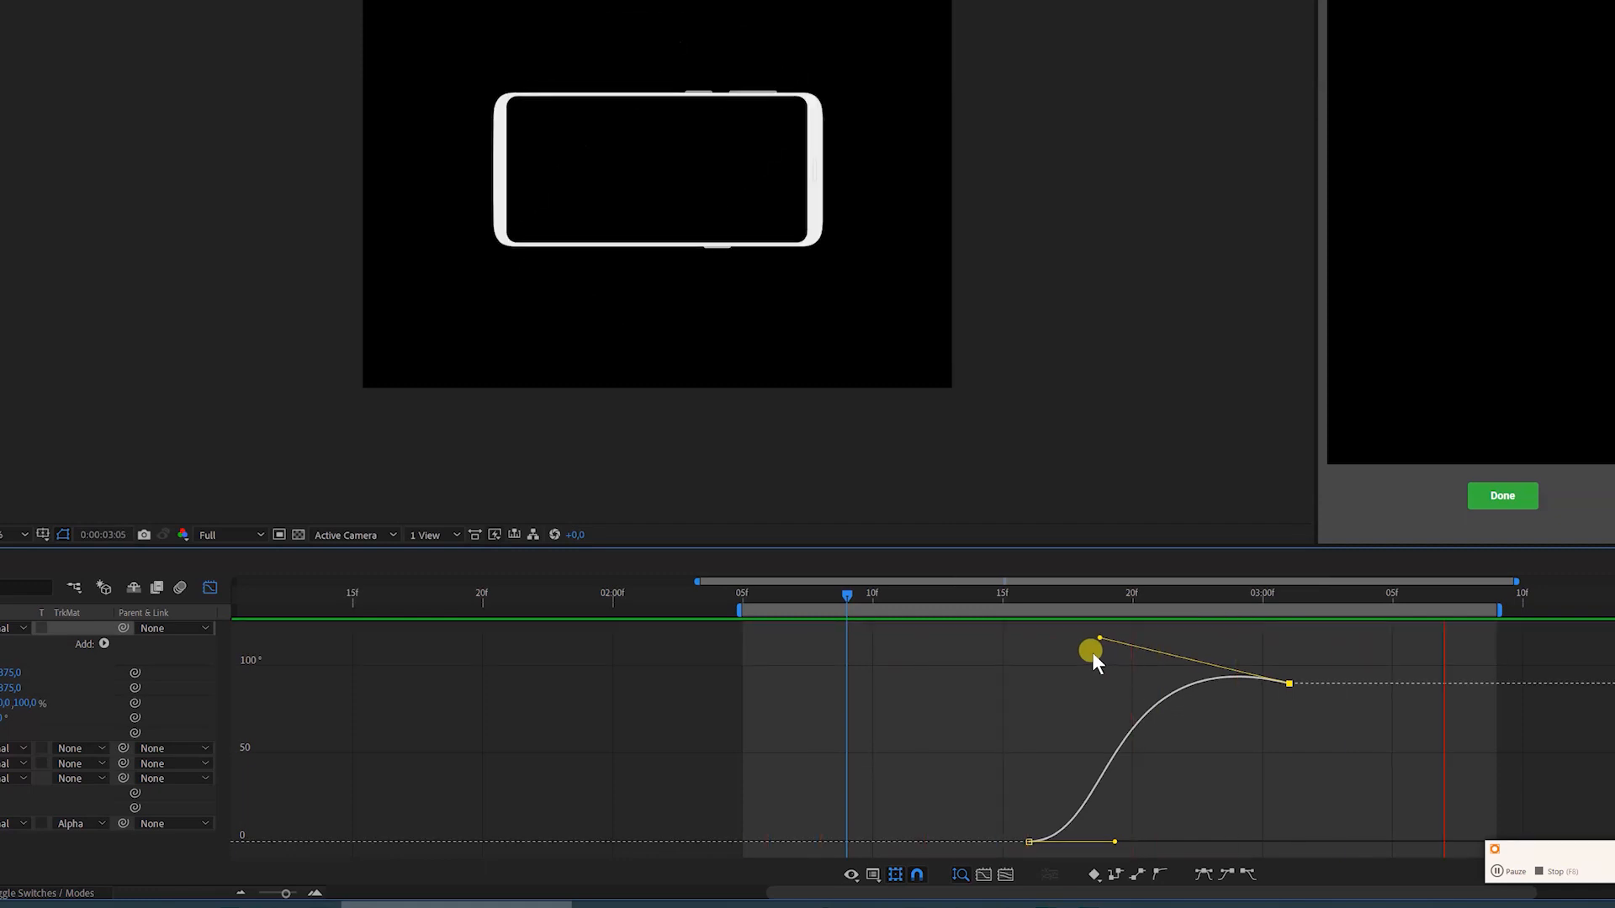
key("space")
Lengthen the last Rotation keyframe's incoming handle slightly to increase the overshoot, and preview again.
mouse_move(1096, 632)
left_mouse_down()
mouse_move(1088, 614)
mouse_move(1090, 631)
left_mouse_up()
key("space")
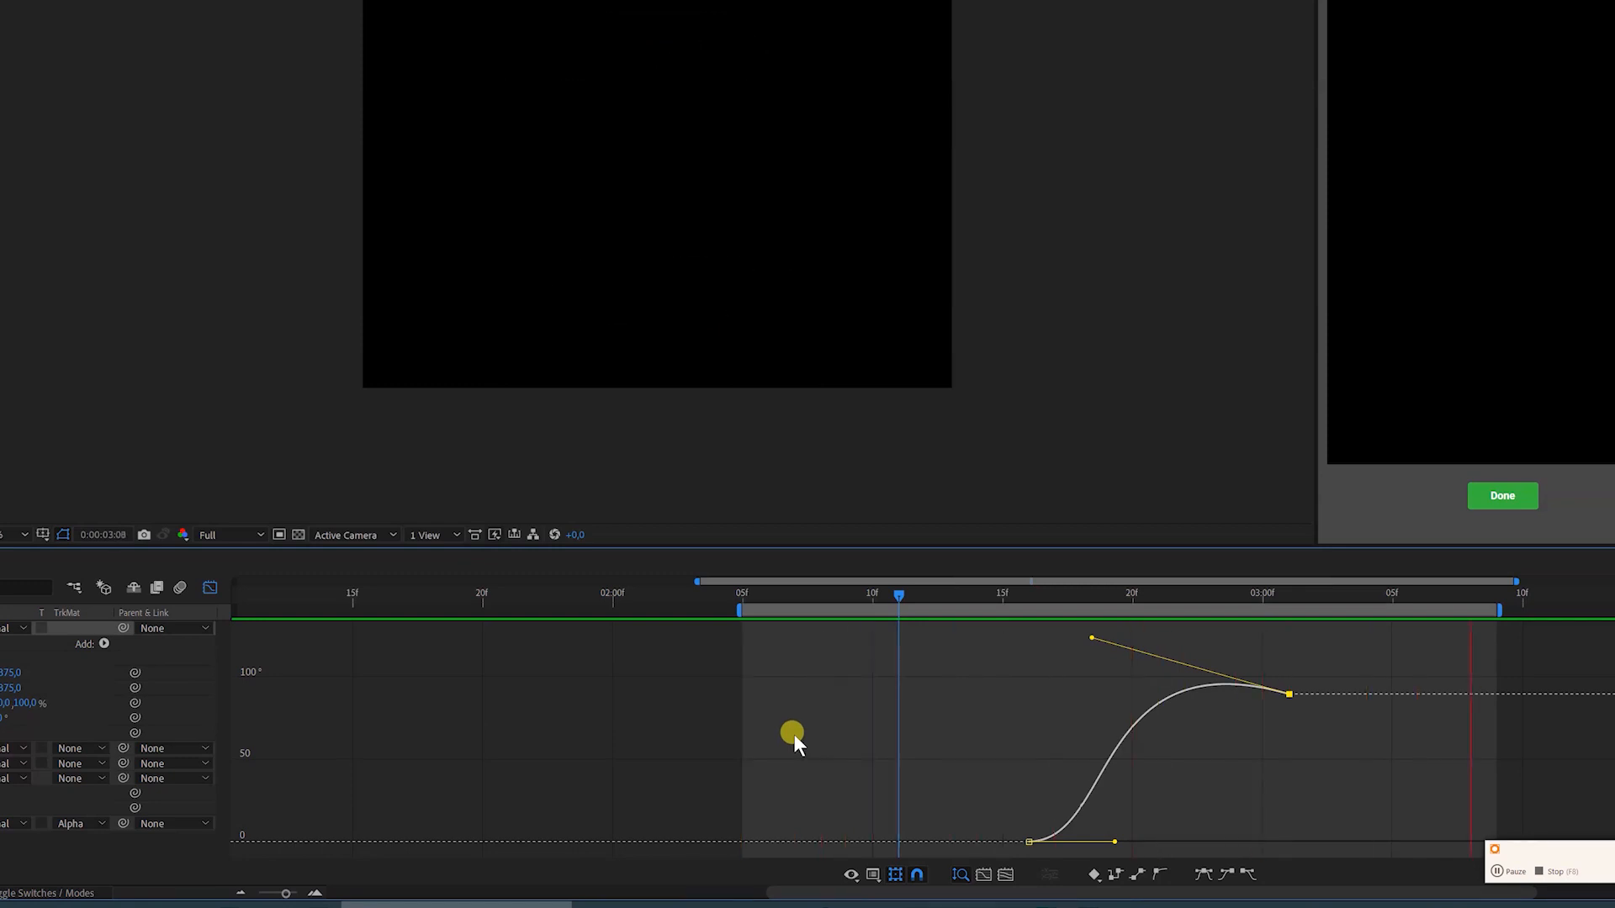
key("space")
Pull the first Rotation keyframe's outgoing handle up along the curve for a faster start, and preview the result.
left_click(1129, 728)
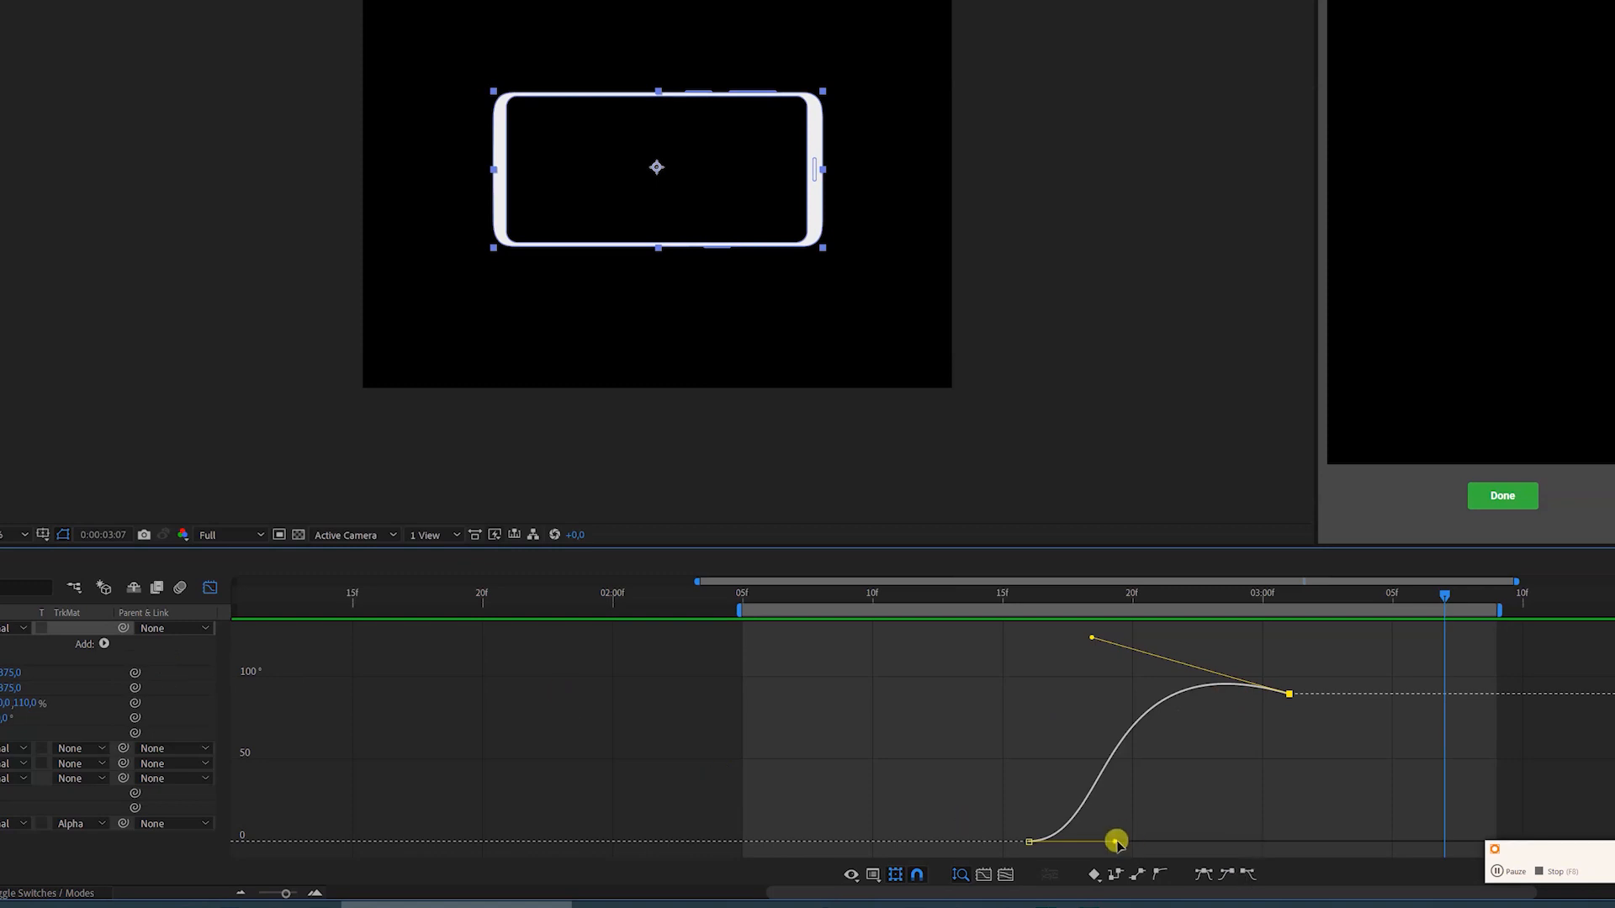
left_click_drag(1086, 789, 1067, 772)
key("space")
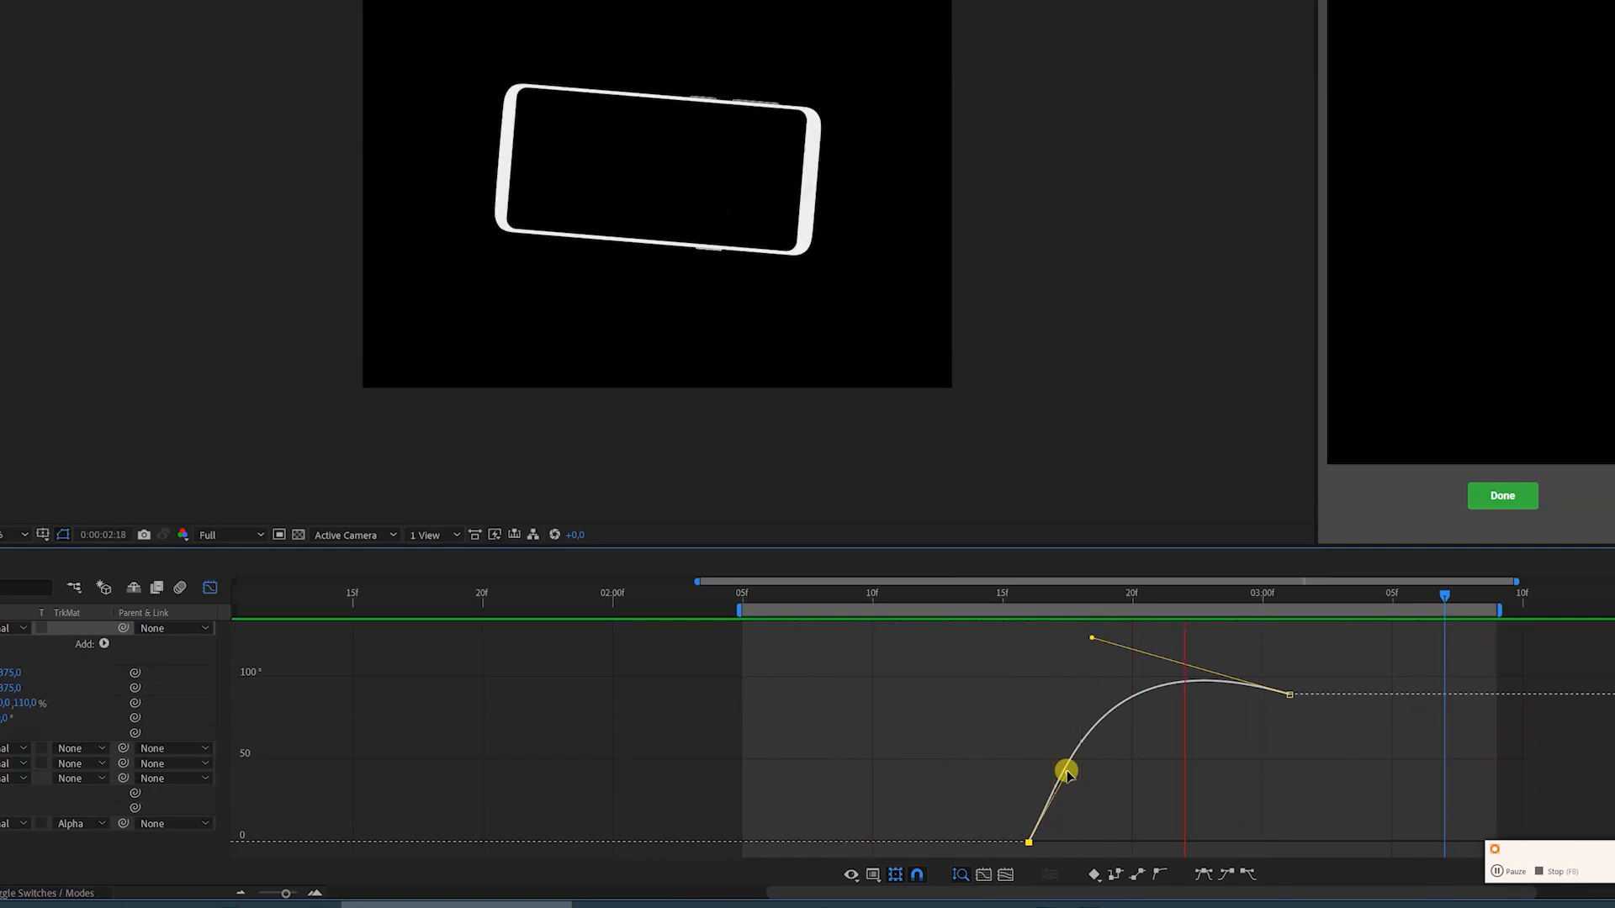
key("space")
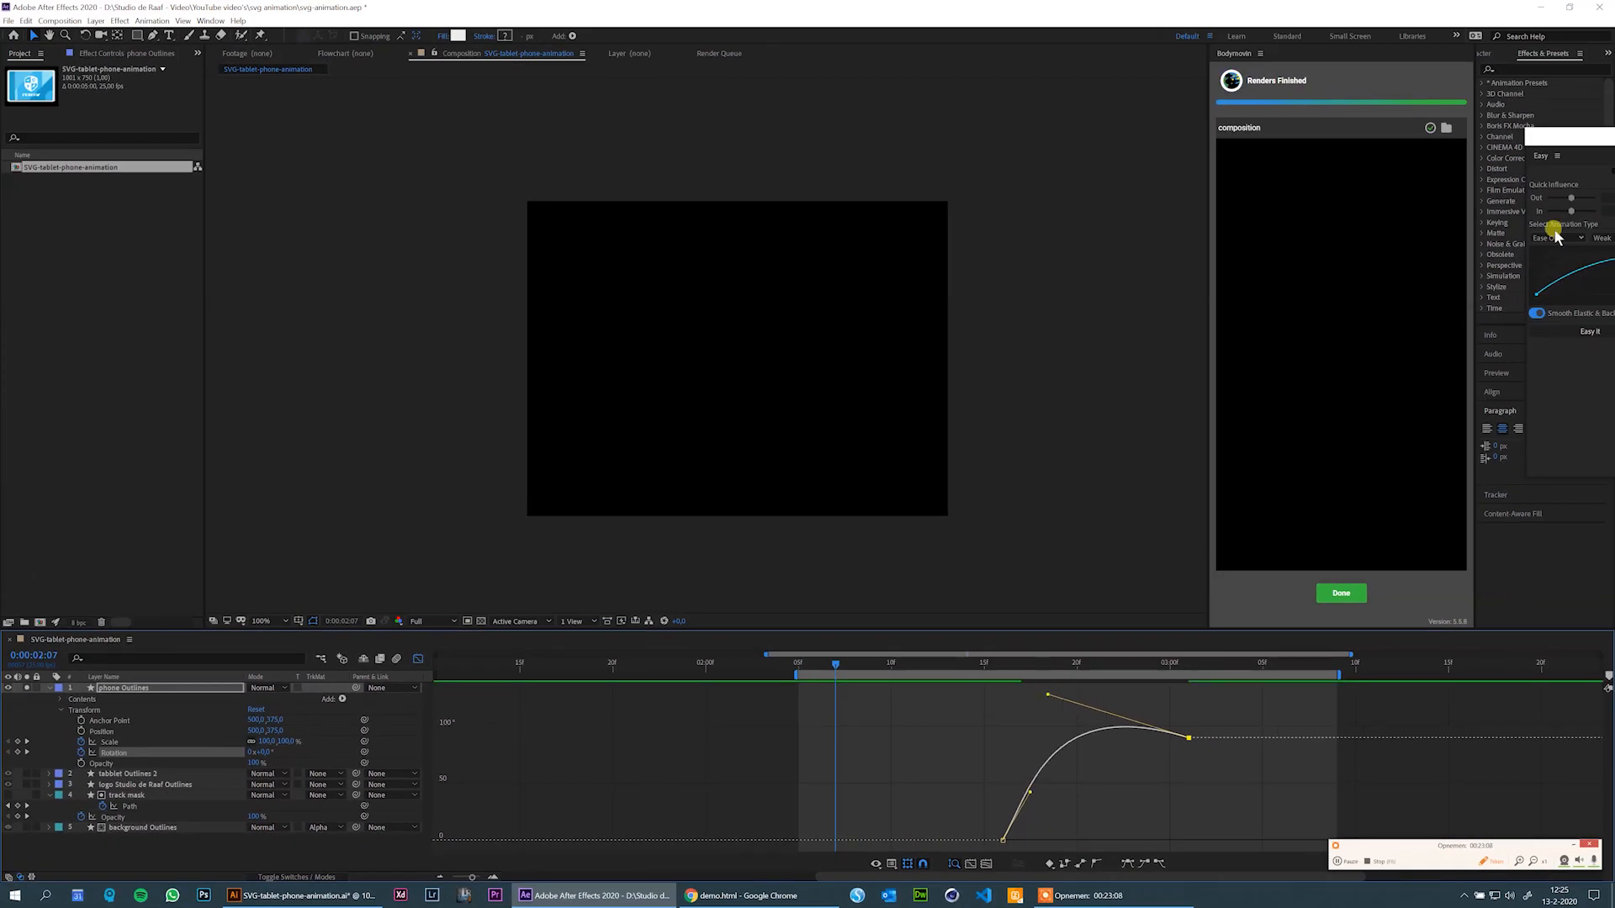
Bring the floating Easy plugin panel into full view to examine its easing options, and move it back aside.
left_click_drag(1589, 136, 1227, 177)
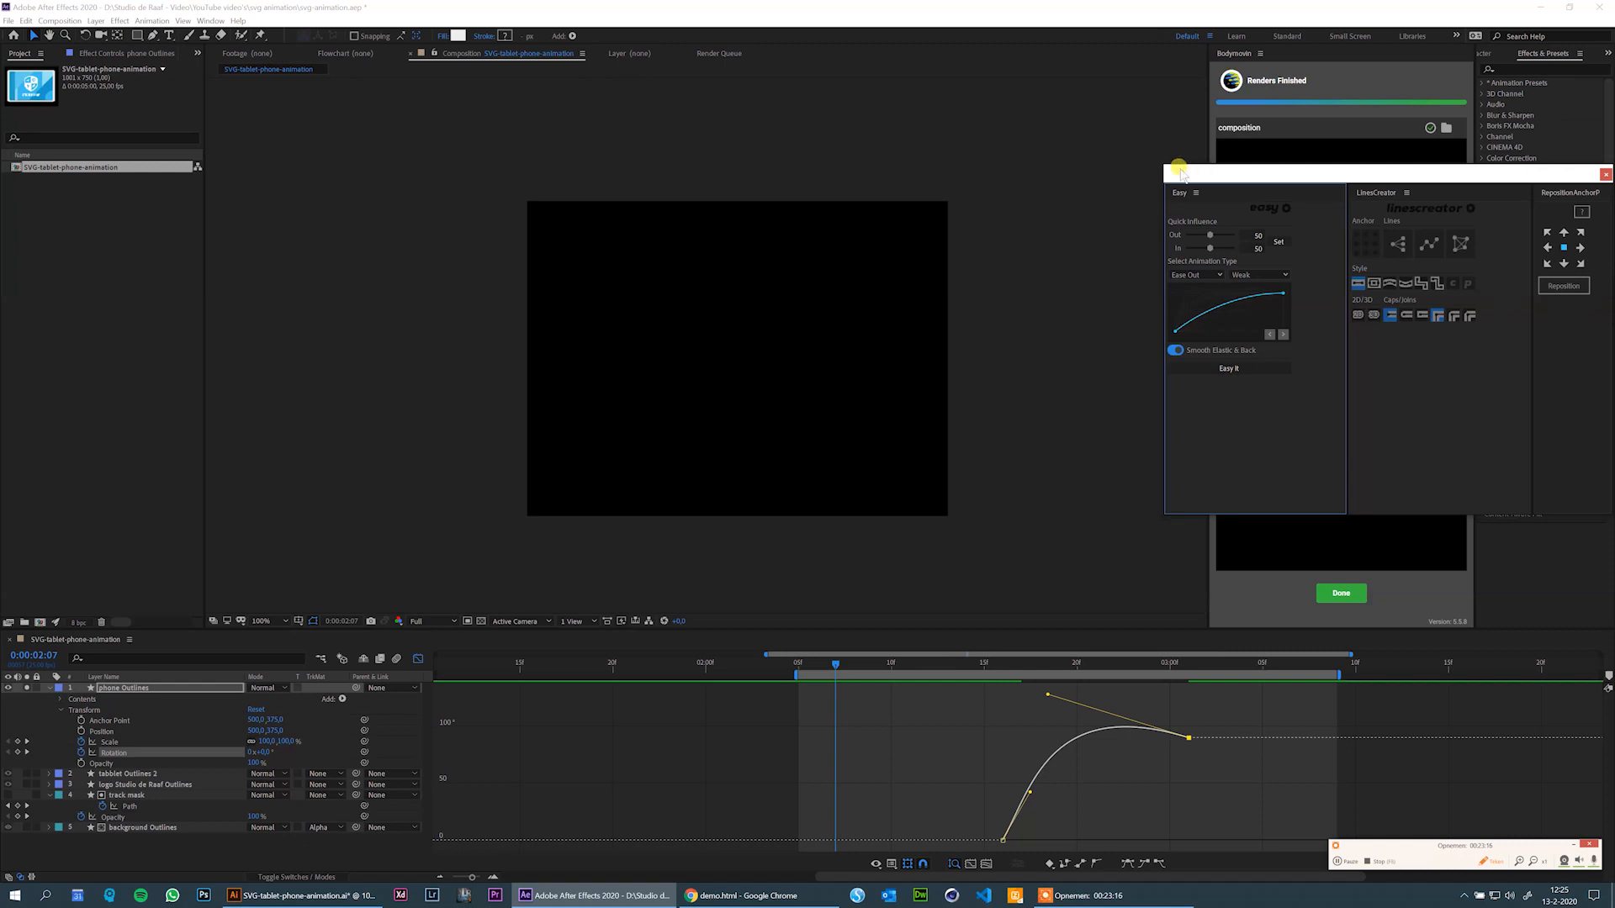
left_click_drag(1172, 173, 1487, 219)
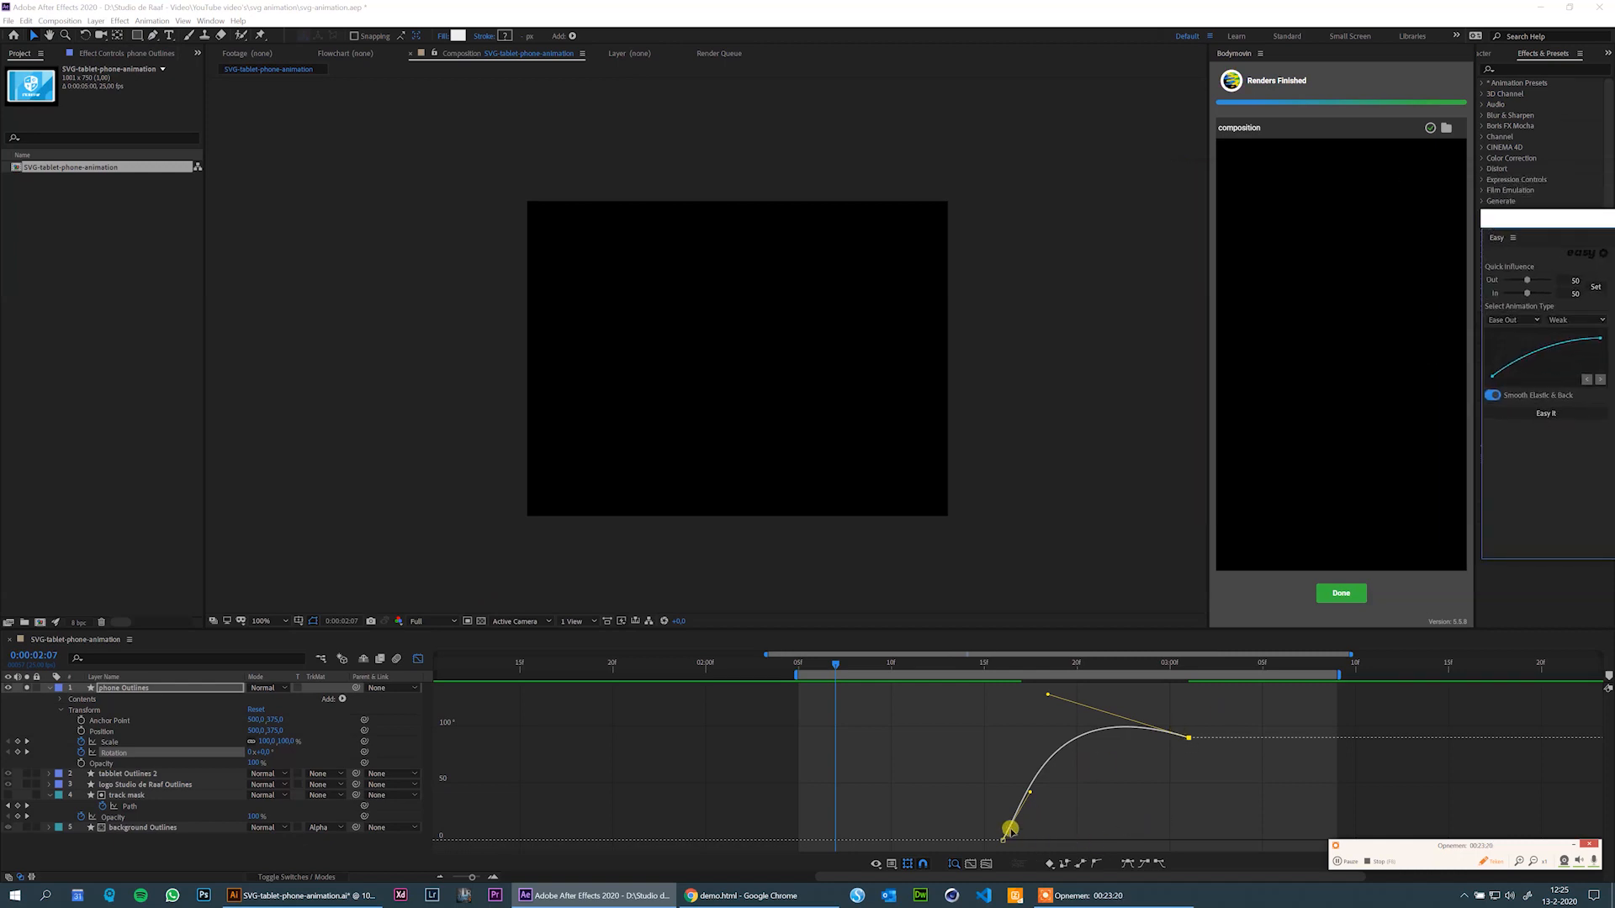
Leave the graph view, turn off solo on the phone Outlines layer, and preview the animation with all layers.
left_click(418, 658)
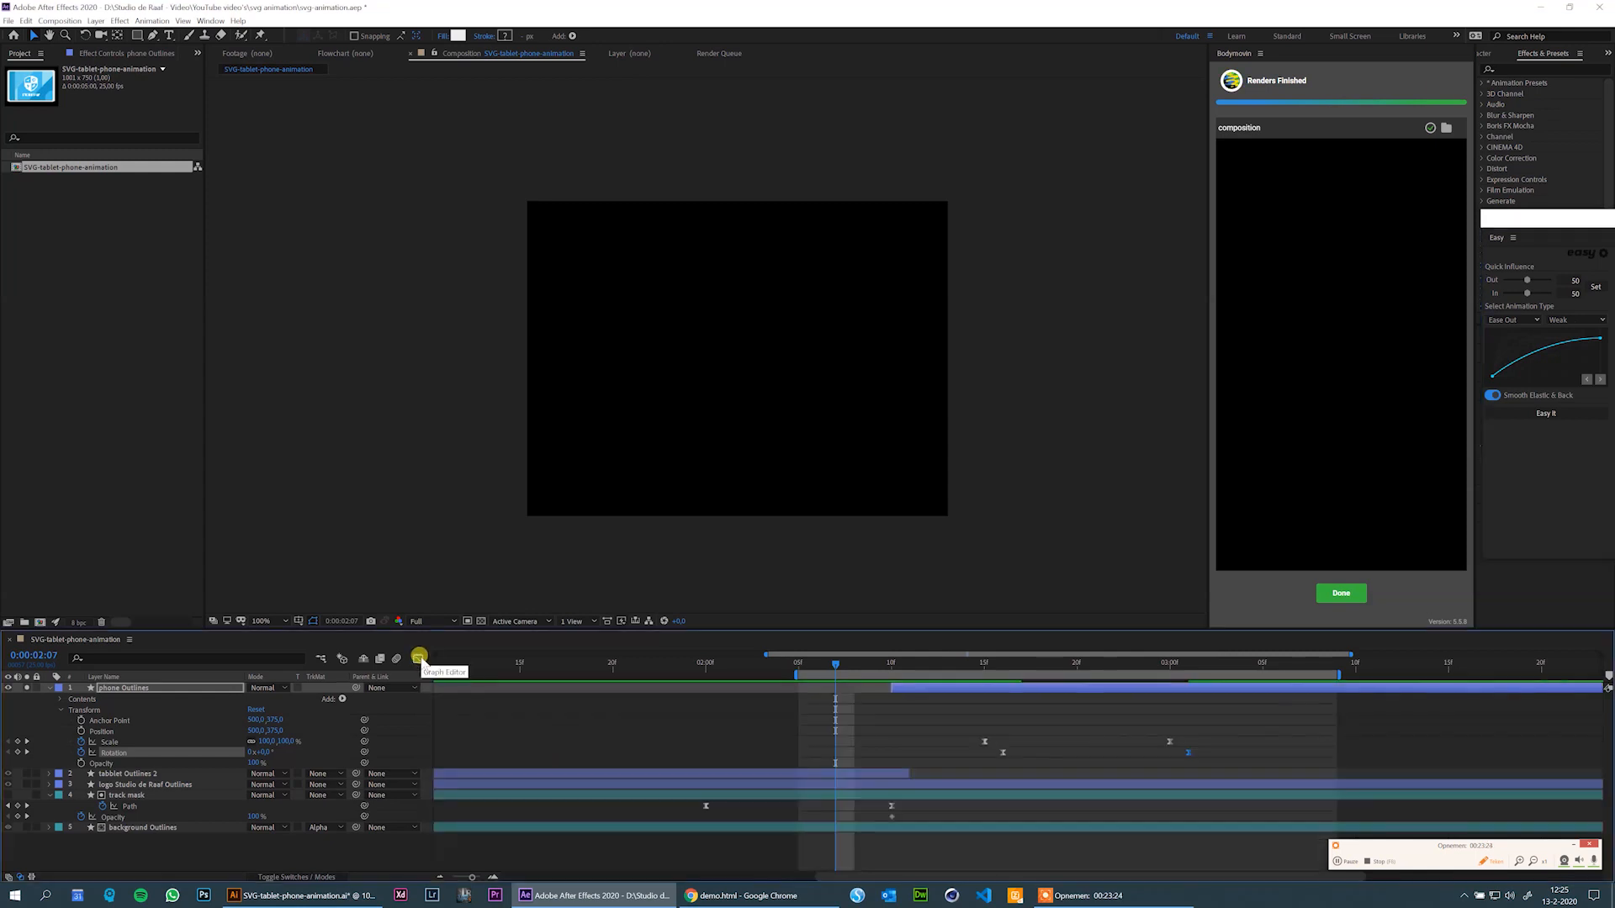
left_click(26, 688)
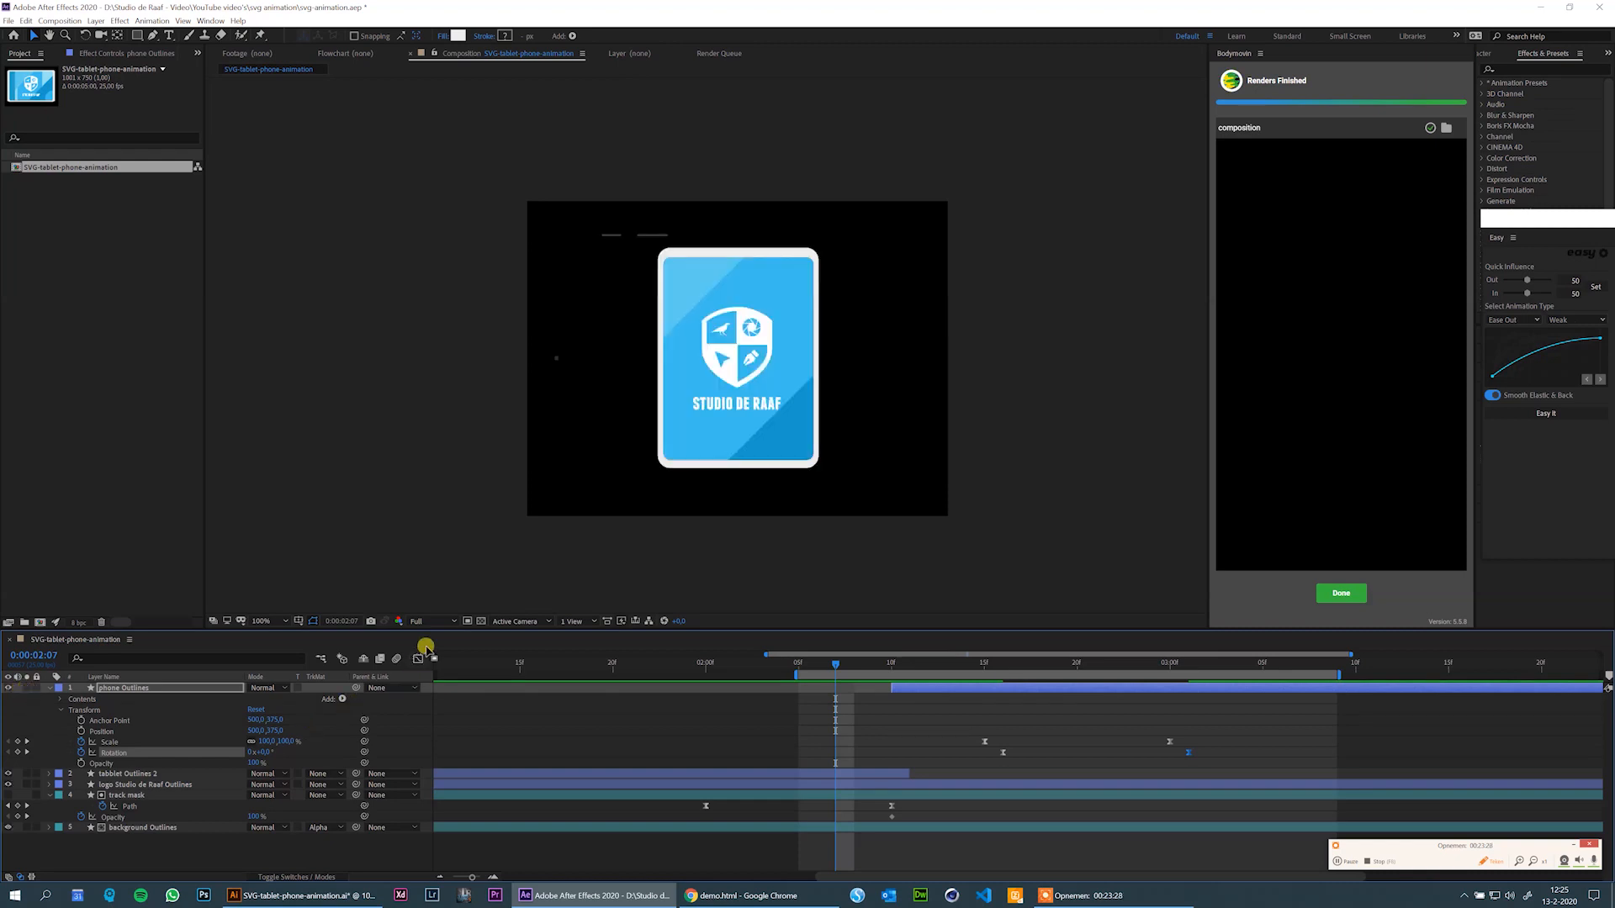
left_click(417, 658)
left_click(417, 658)
left_click_drag(868, 664, 928, 662)
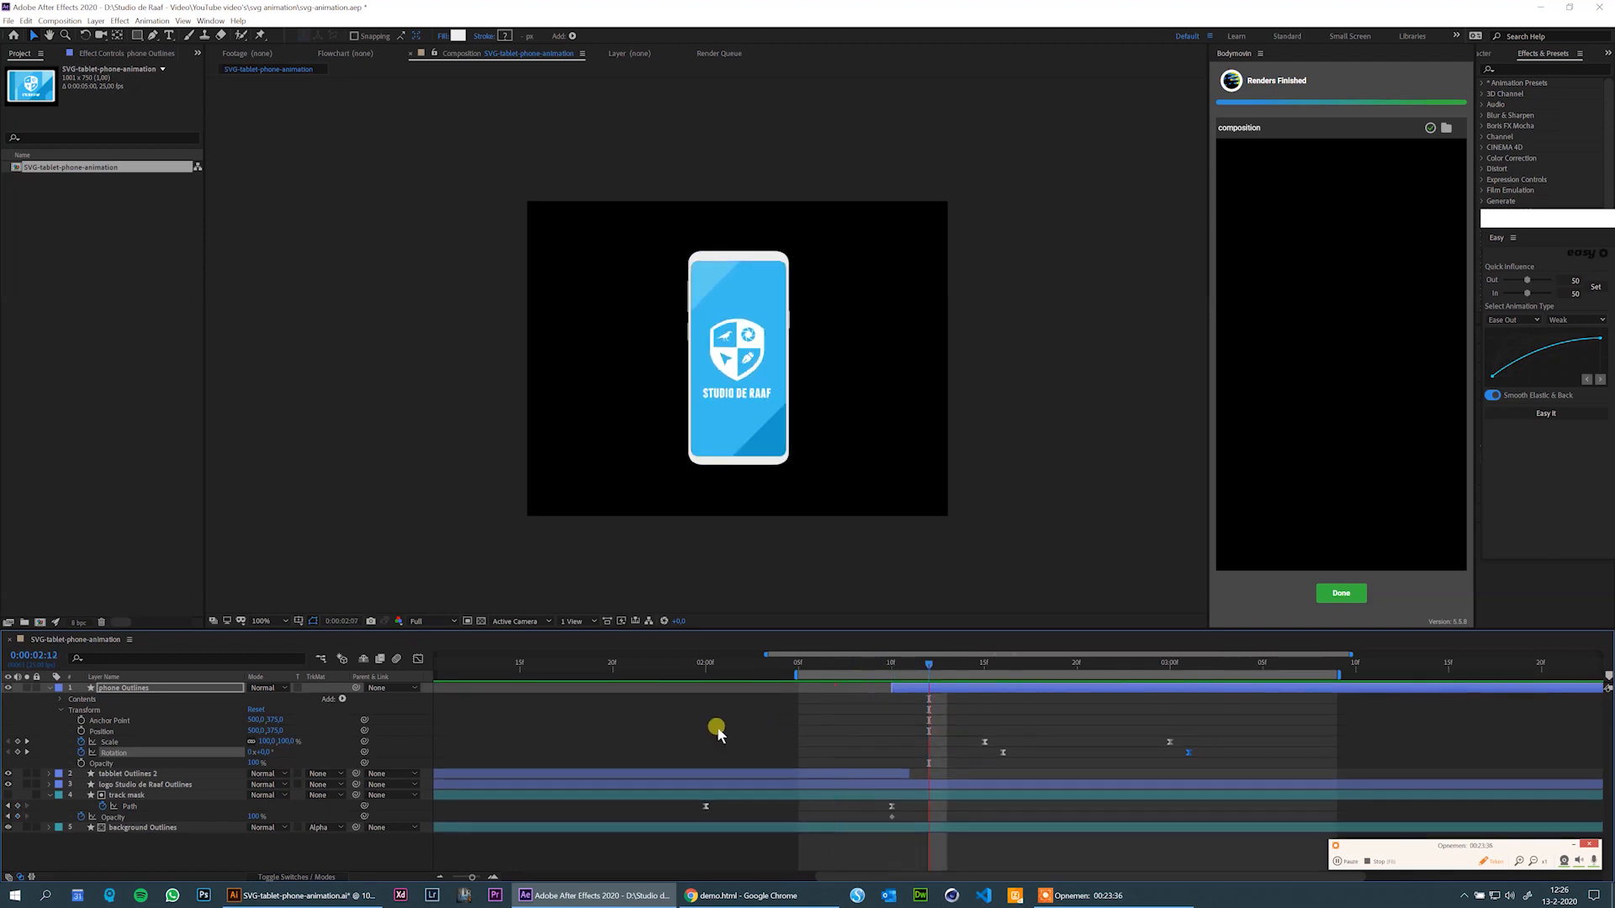
key("space")
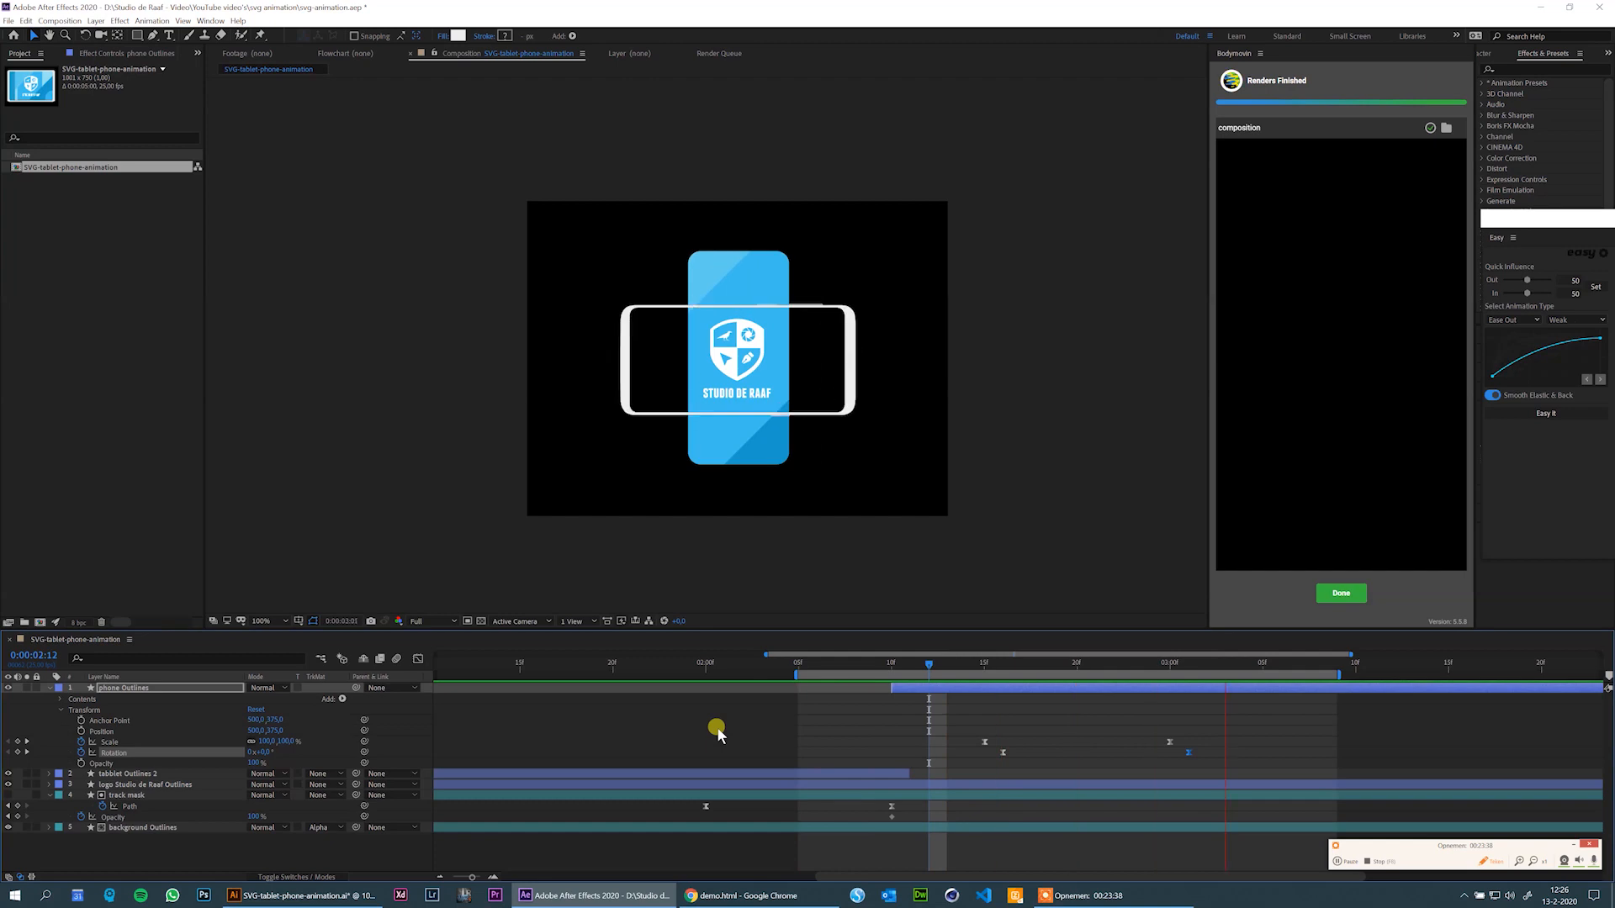
key("space")
At 0:00:02:11, parent the track mask and background Outlines layers to phone Outlines, and preview the animation.
left_click(905, 664)
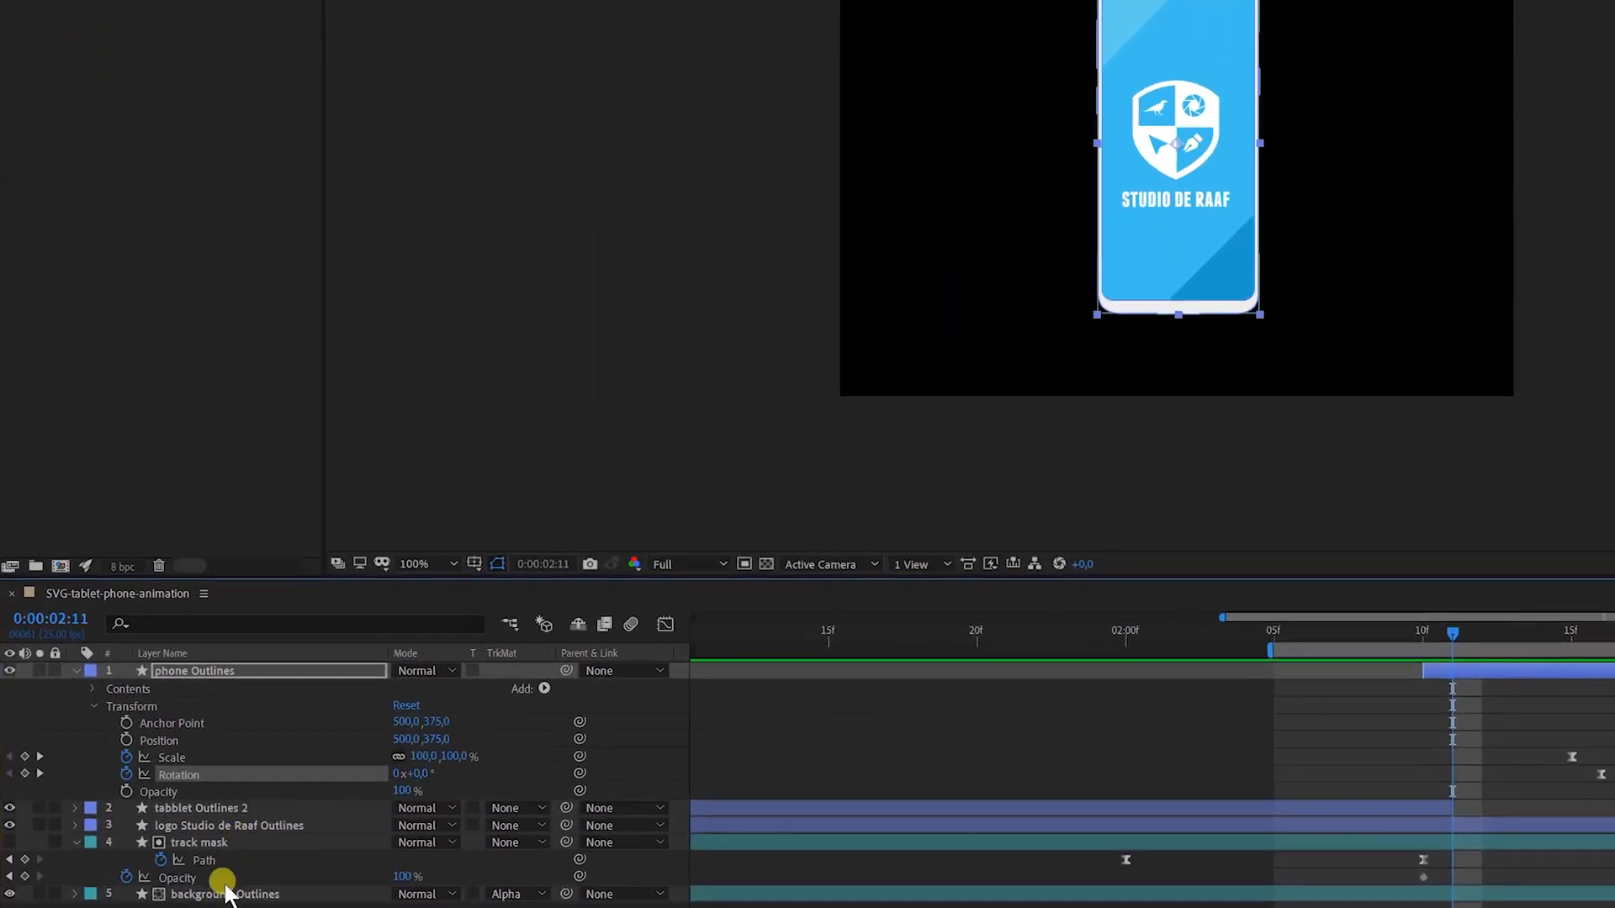
left_click(210, 895)
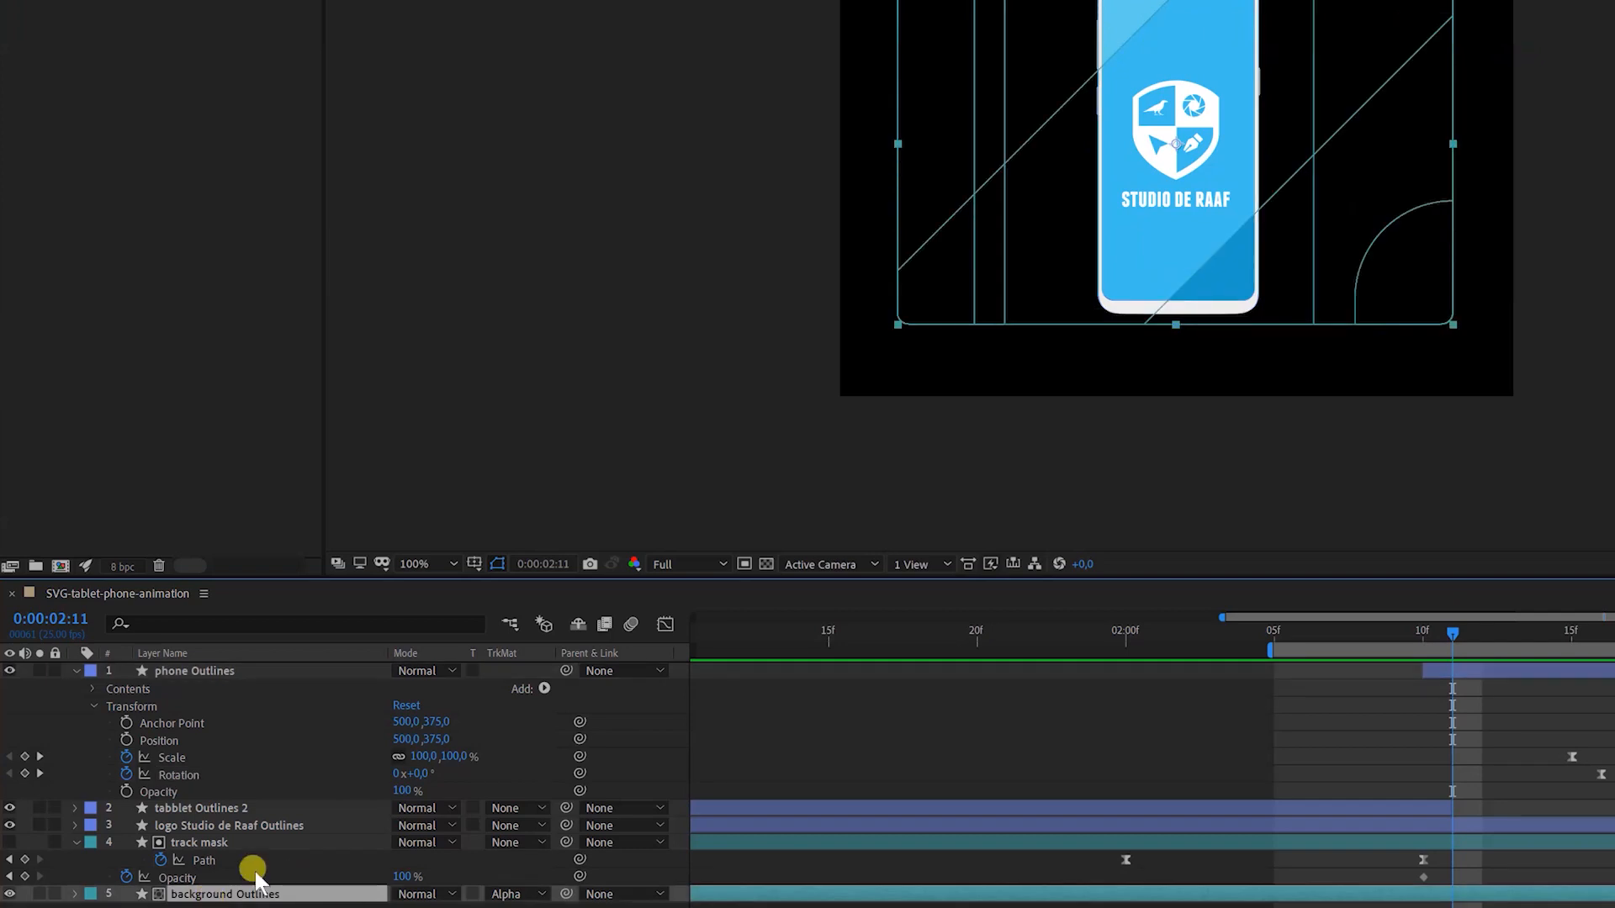
left_click(199, 843)
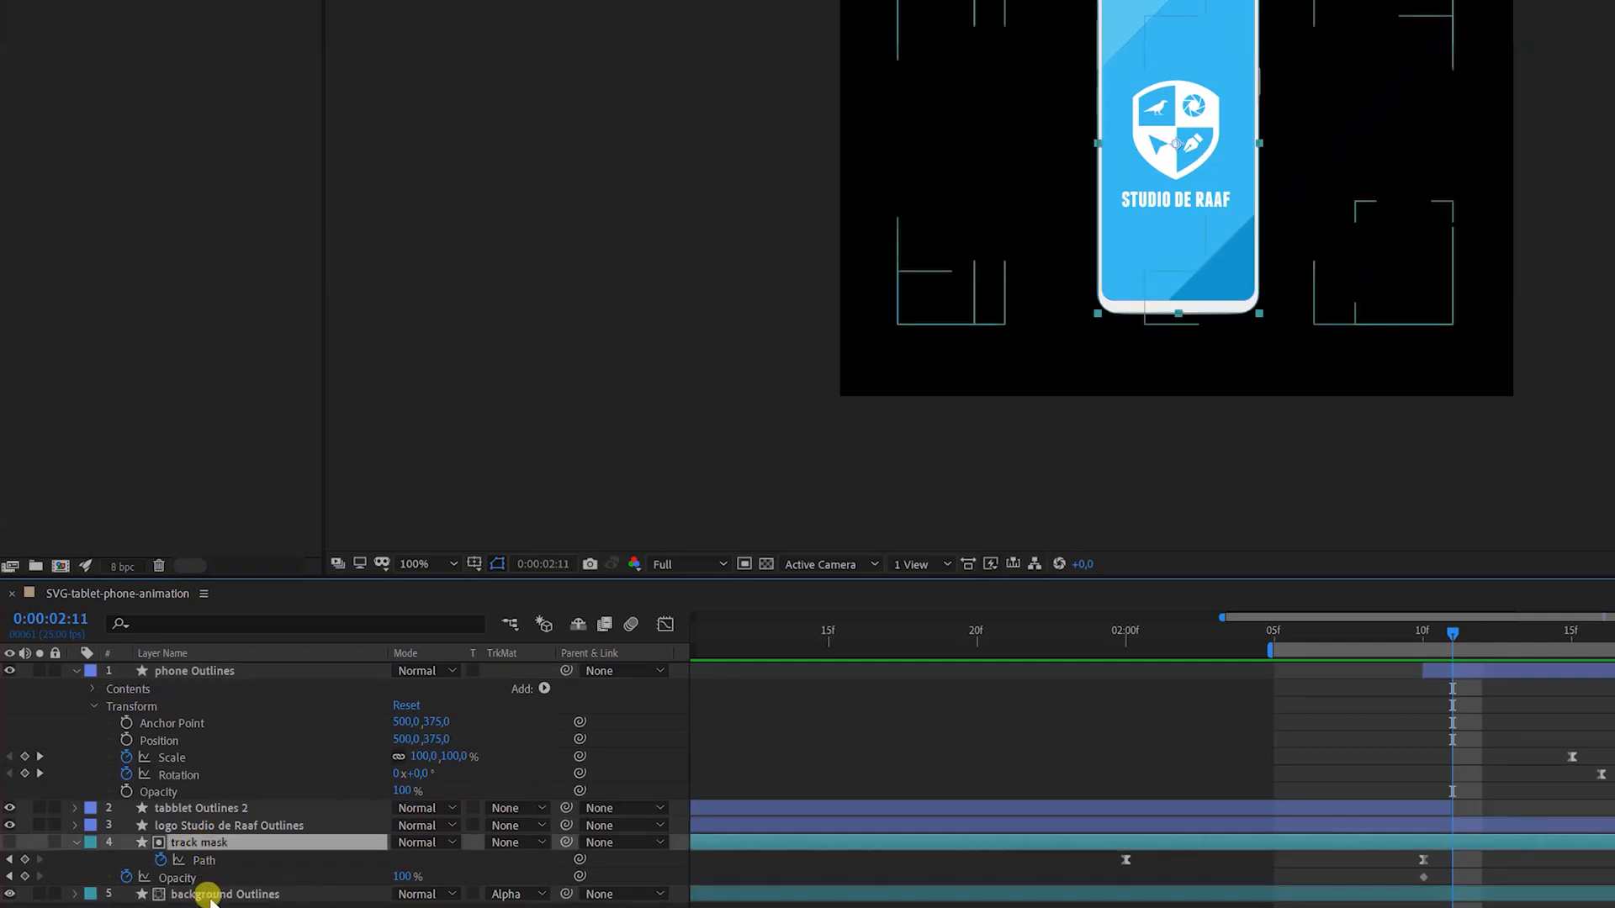
left_click(210, 896, "shift")
left_click_drag(565, 844, 234, 664)
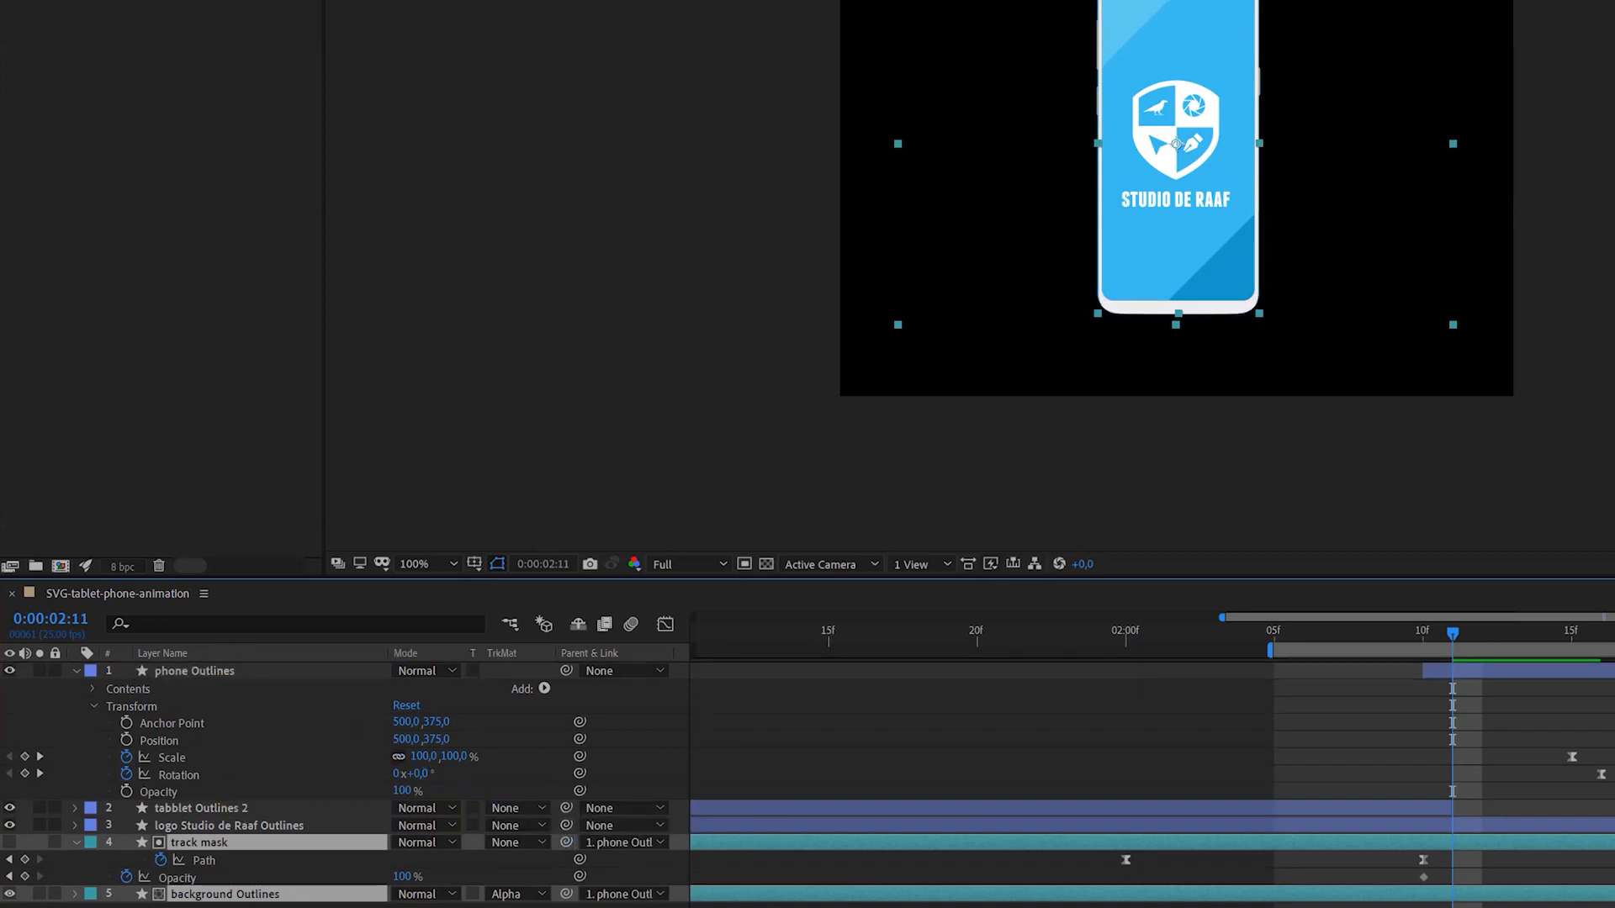
left_click(579, 904)
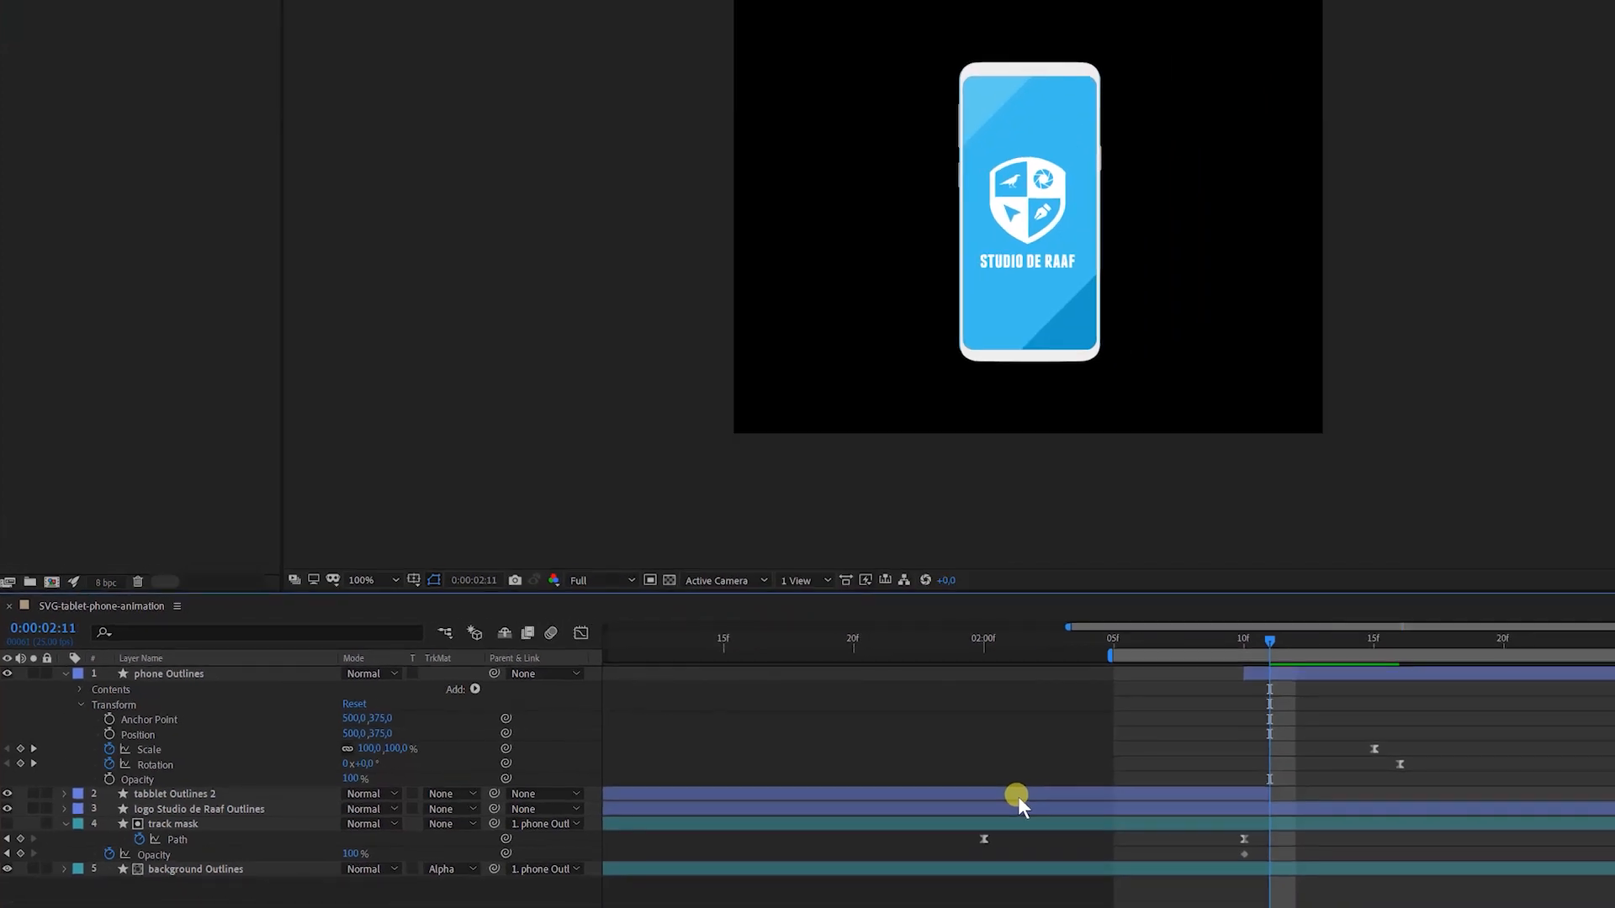
key("space")
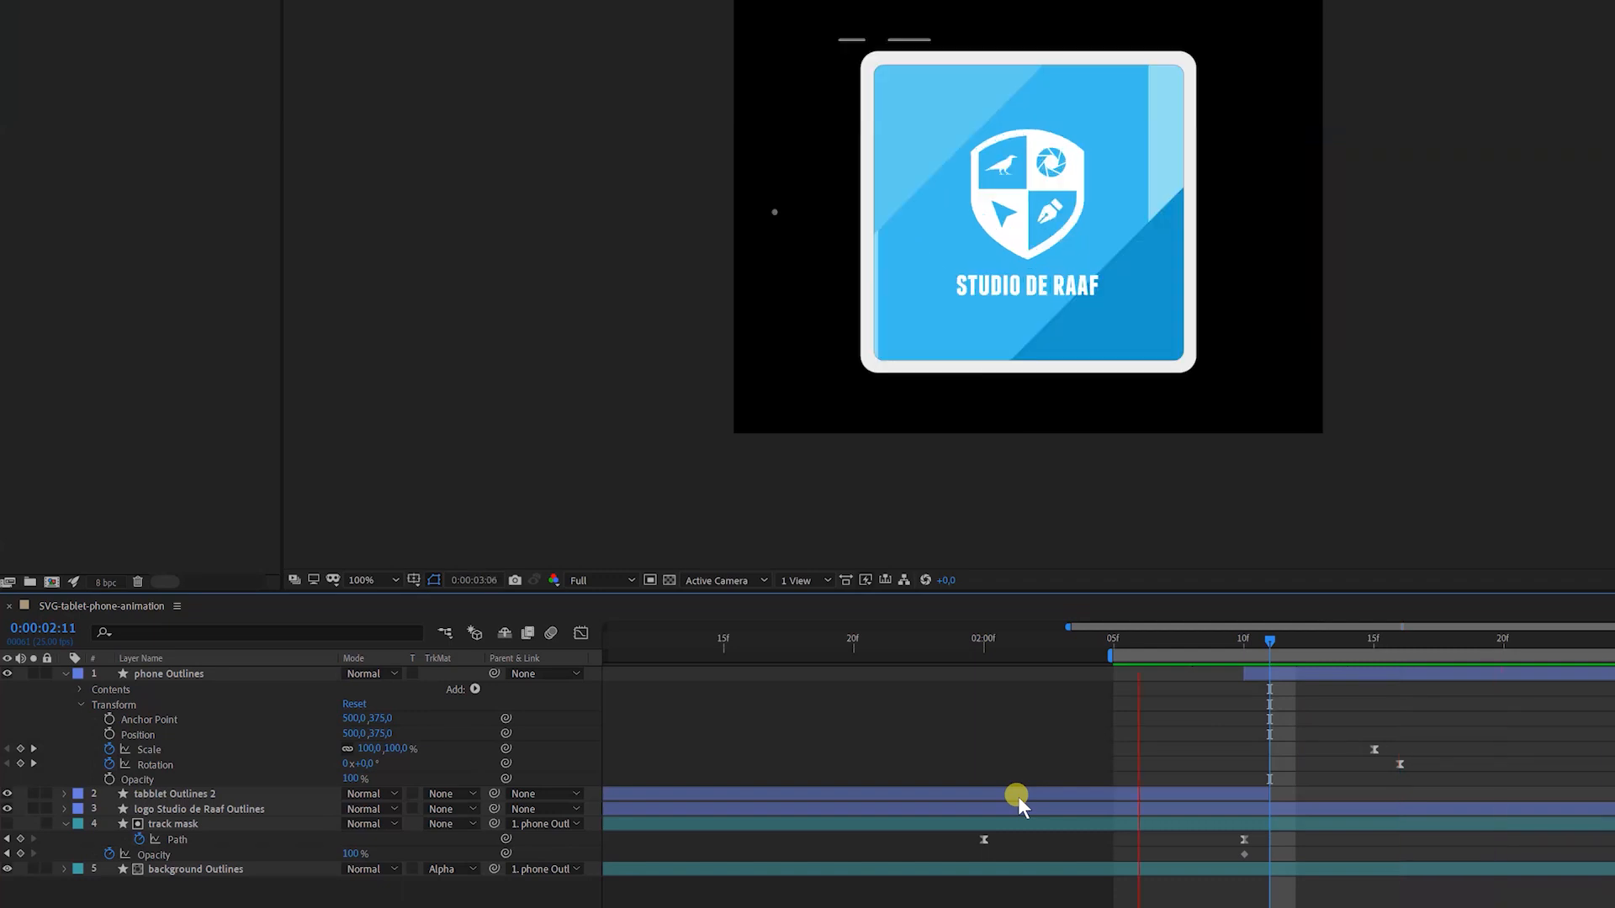
Set the track mask layer's parent to None and scrub to 0:00:02:22 to check the phone screen during the rotation.
left_click(1204, 798)
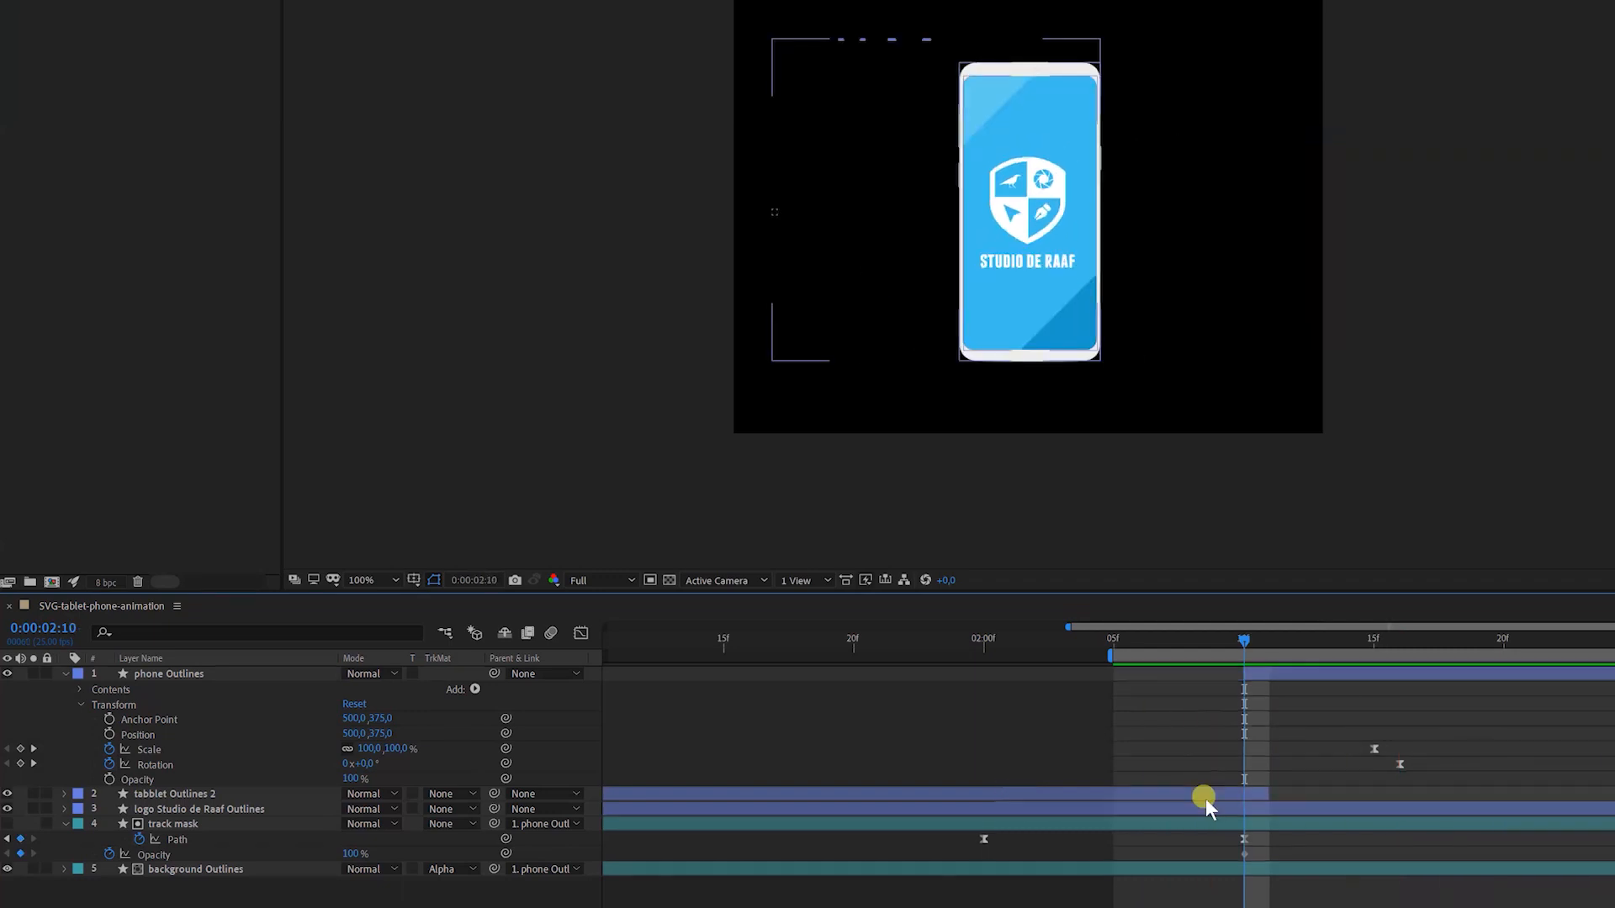
left_click(182, 836)
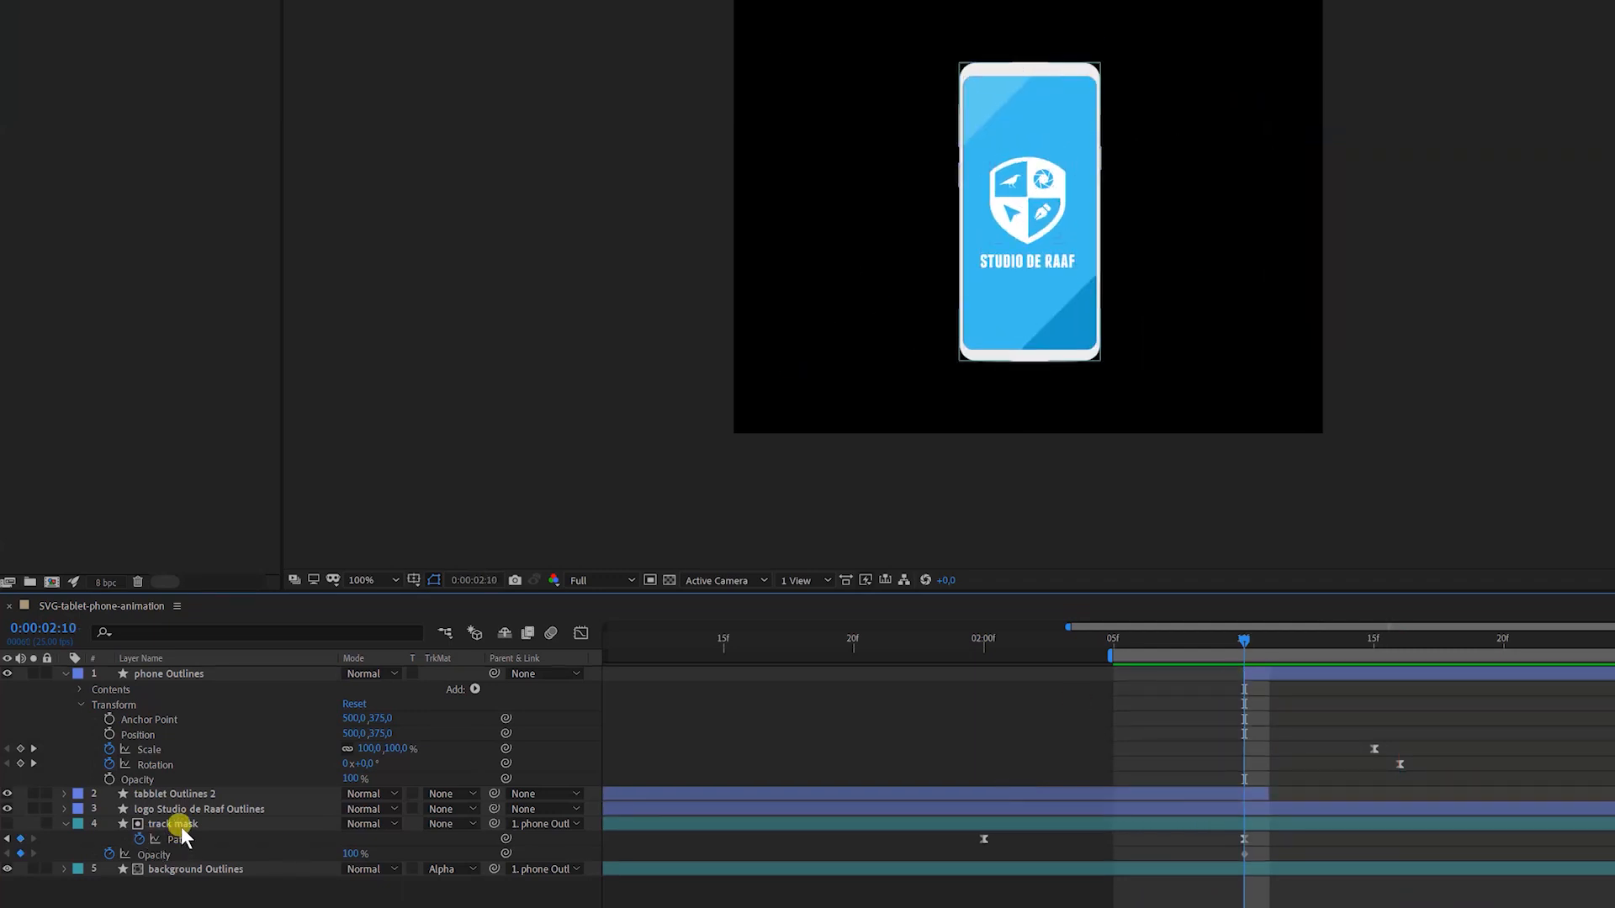
left_click(547, 825)
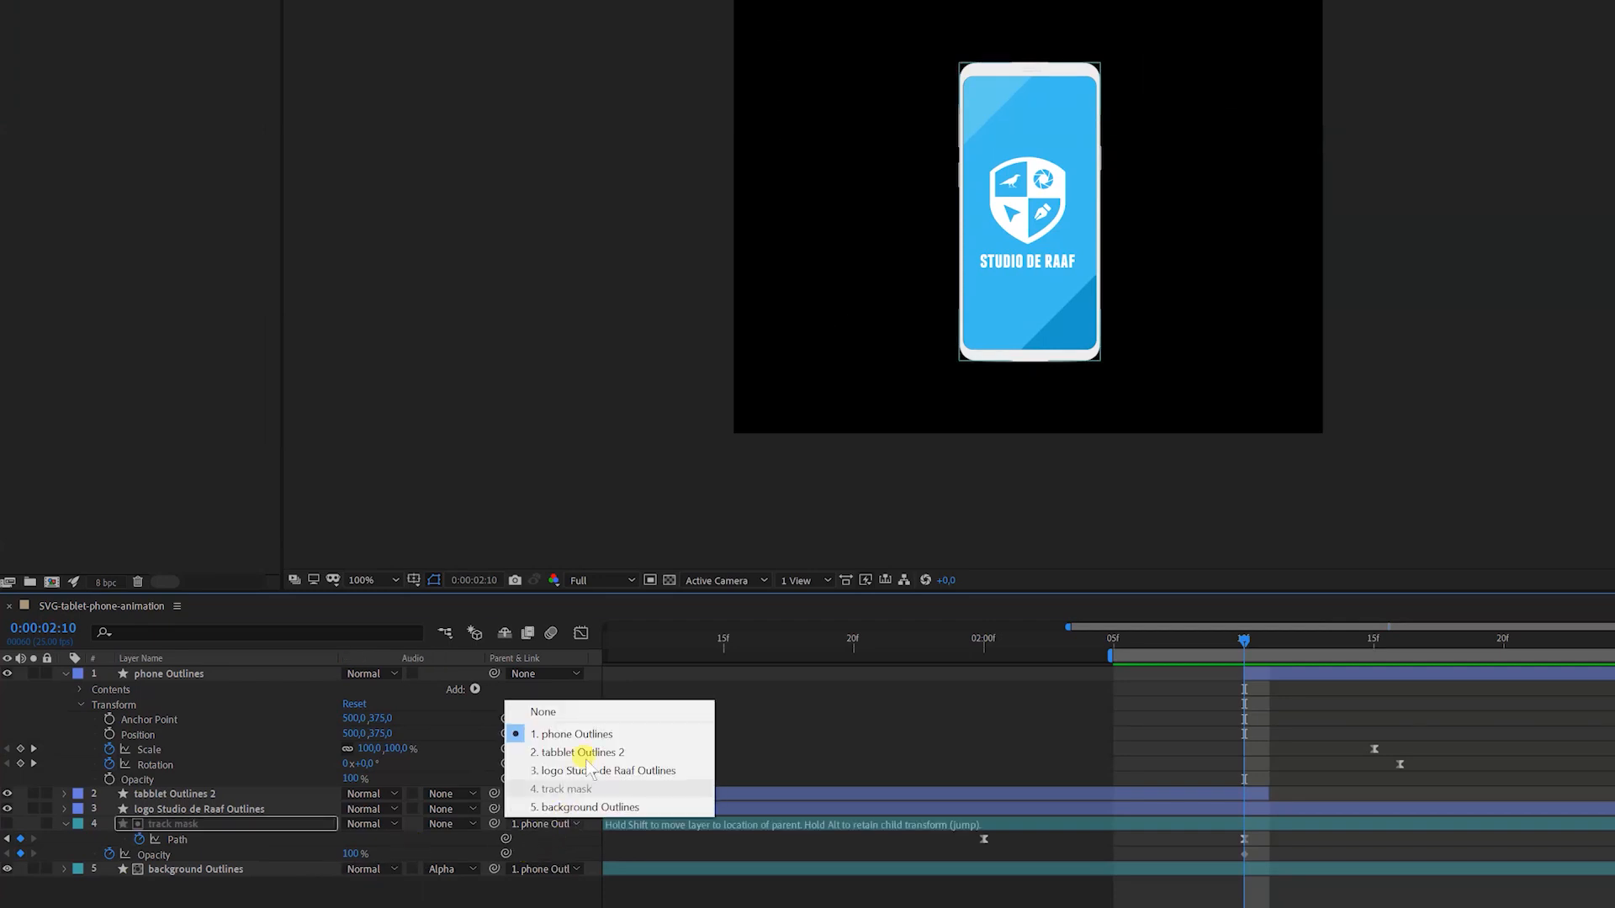
left_click(577, 711)
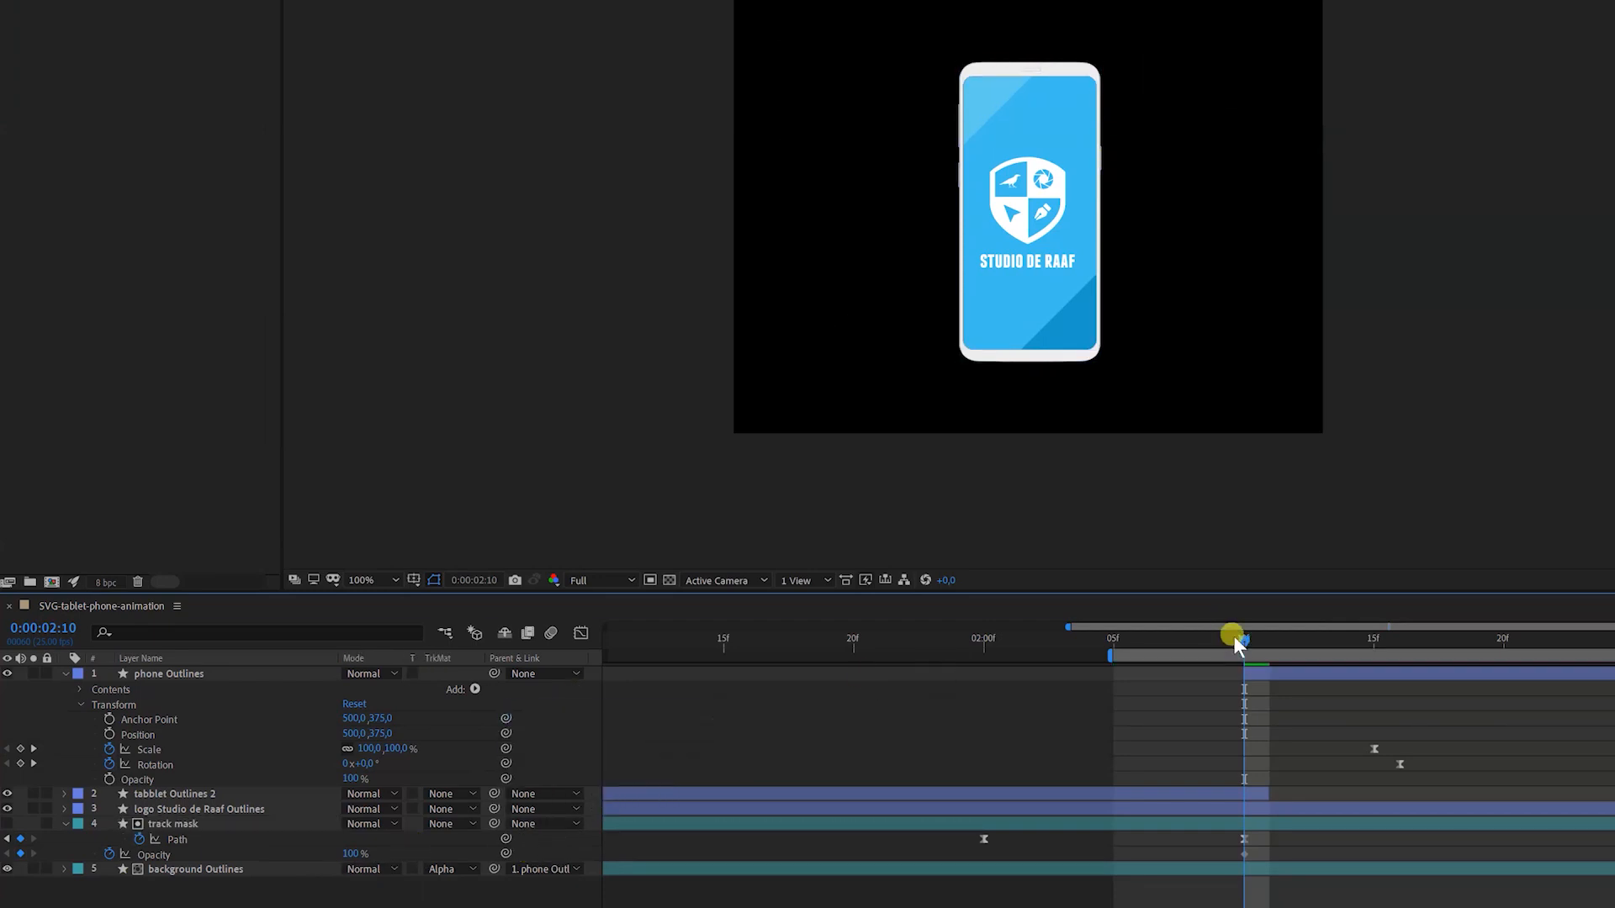
left_click_drag(1271, 638, 1558, 644)
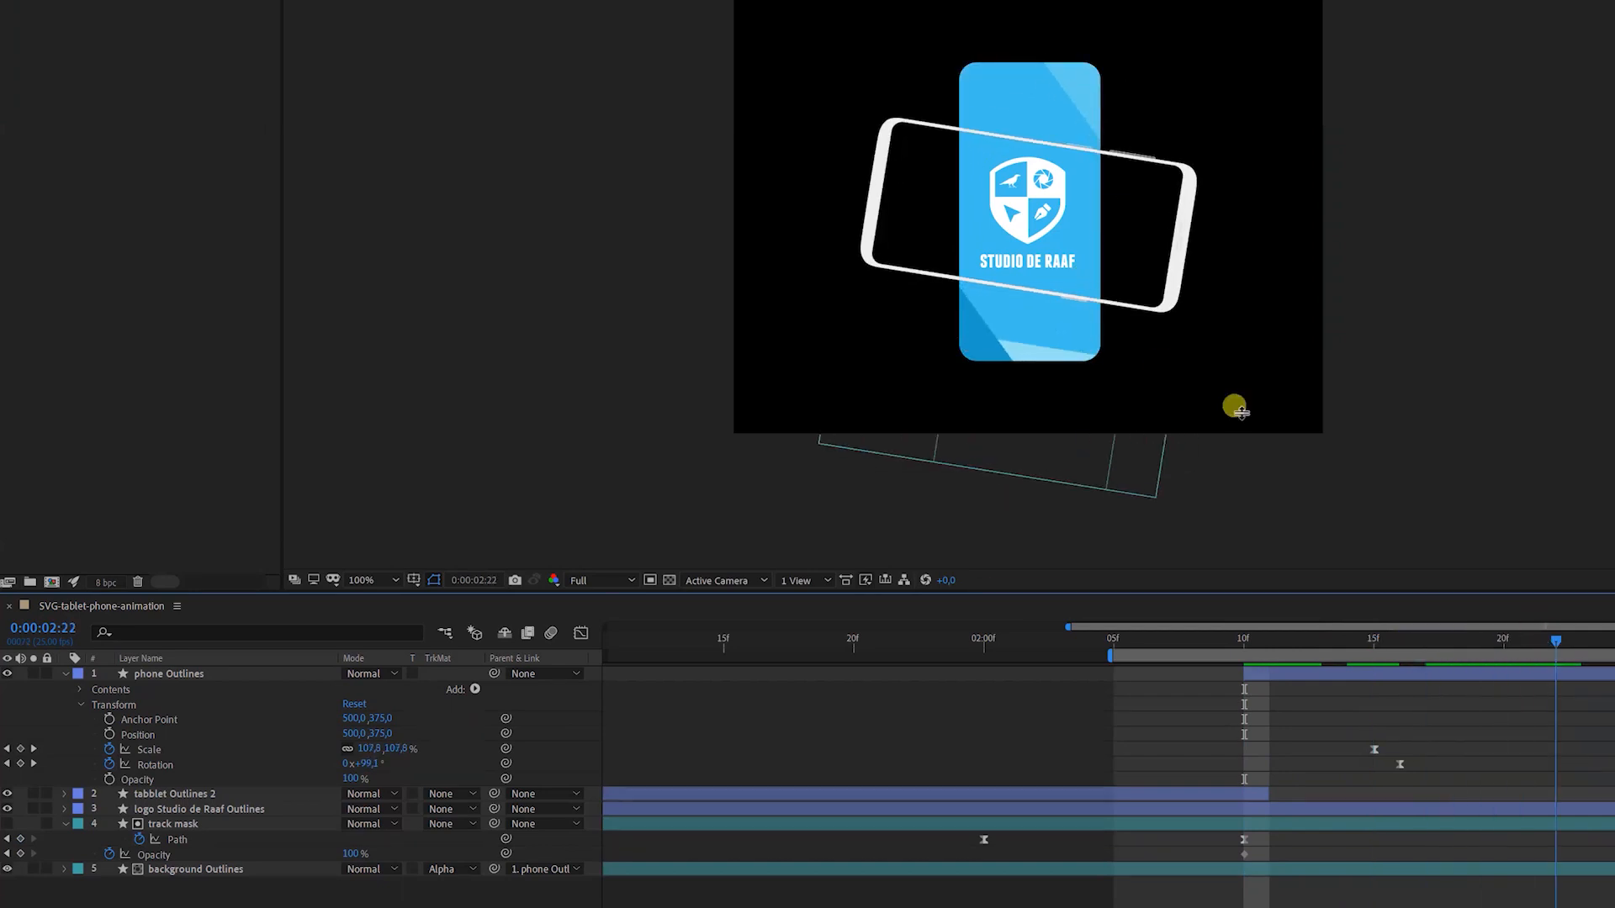
left_click(894, 145)
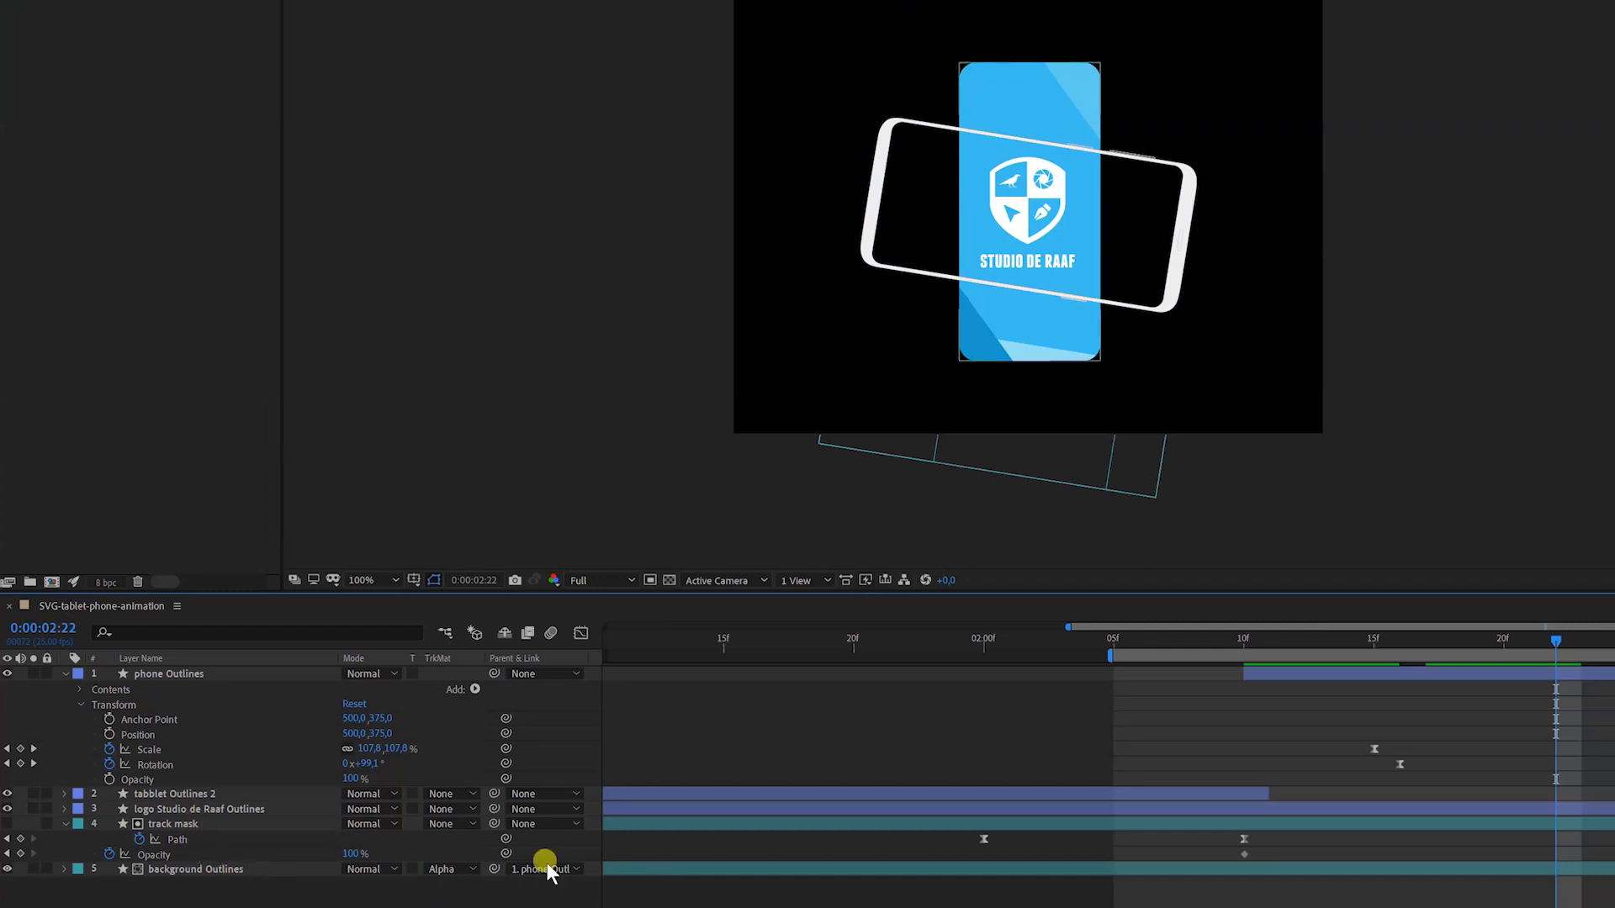
Return to 0:00:02:12, before the rotation starts, parent the track mask layer to phone Outlines again, and preview the animation.
left_click_drag(1546, 630, 1288, 650)
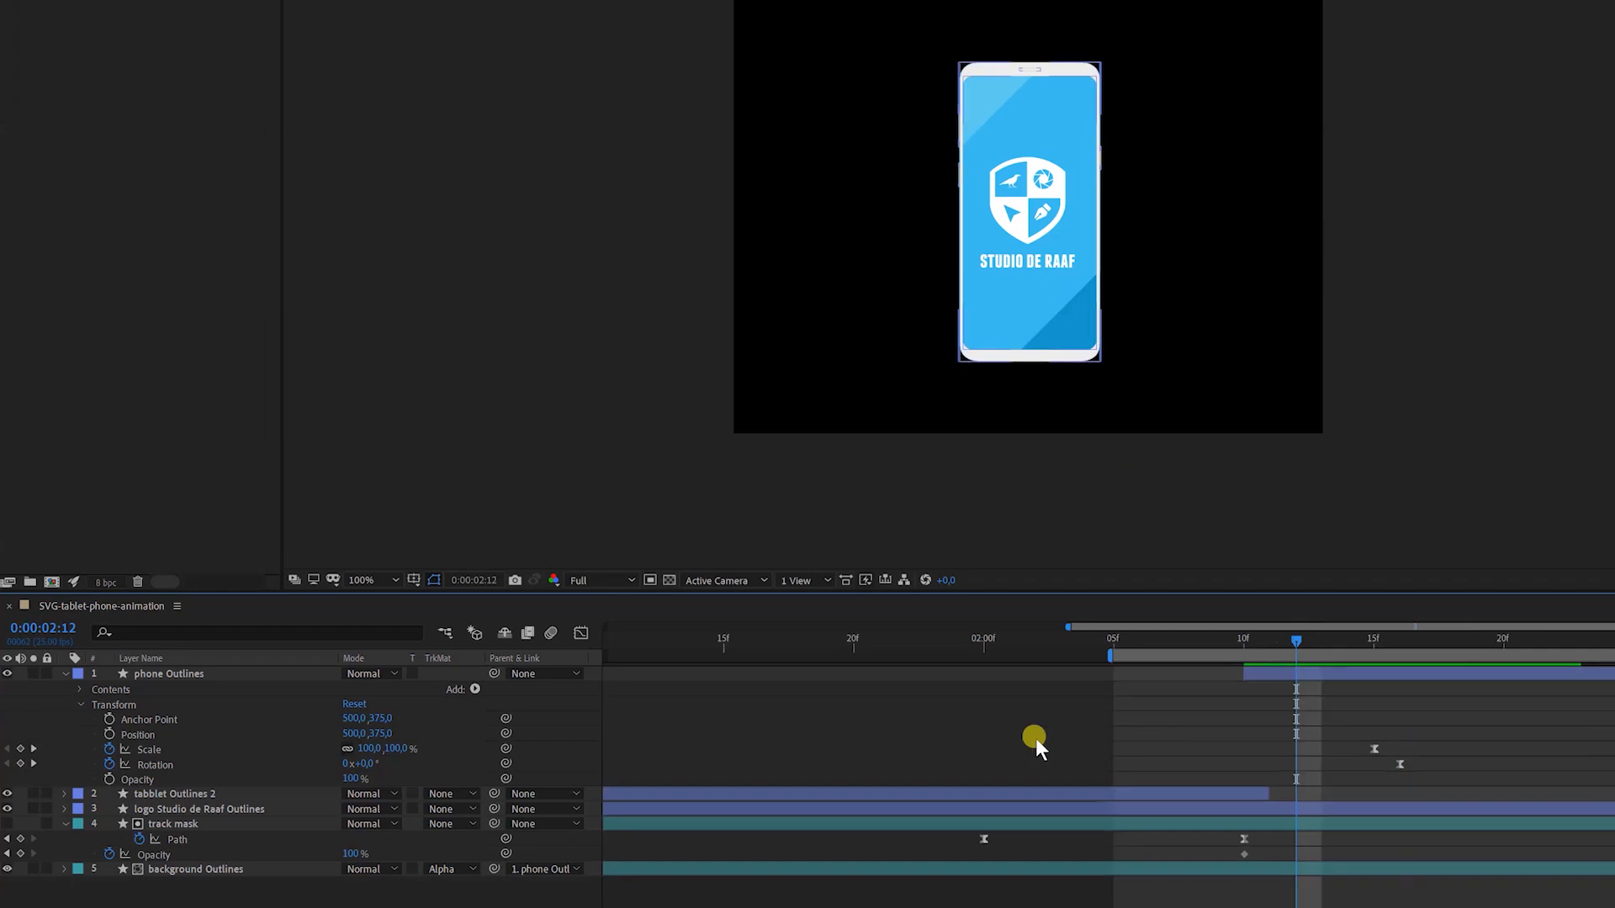
left_click_drag(492, 821, 179, 673)
right_click(180, 673)
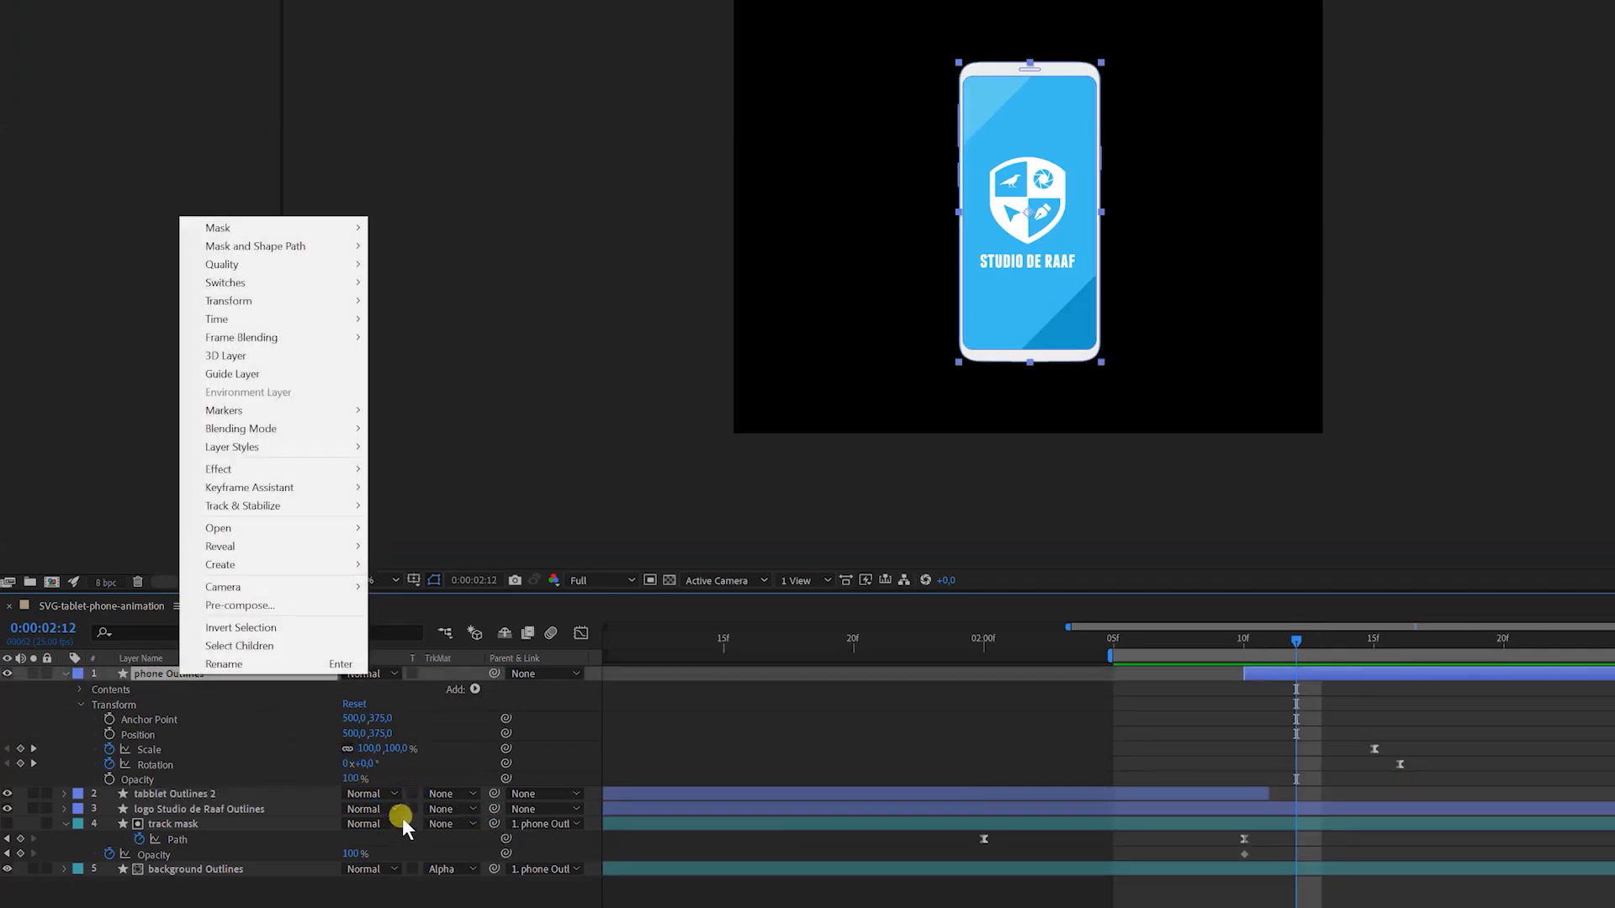
left_click(314, 887)
left_click_drag(496, 823, 200, 671)
key("space")
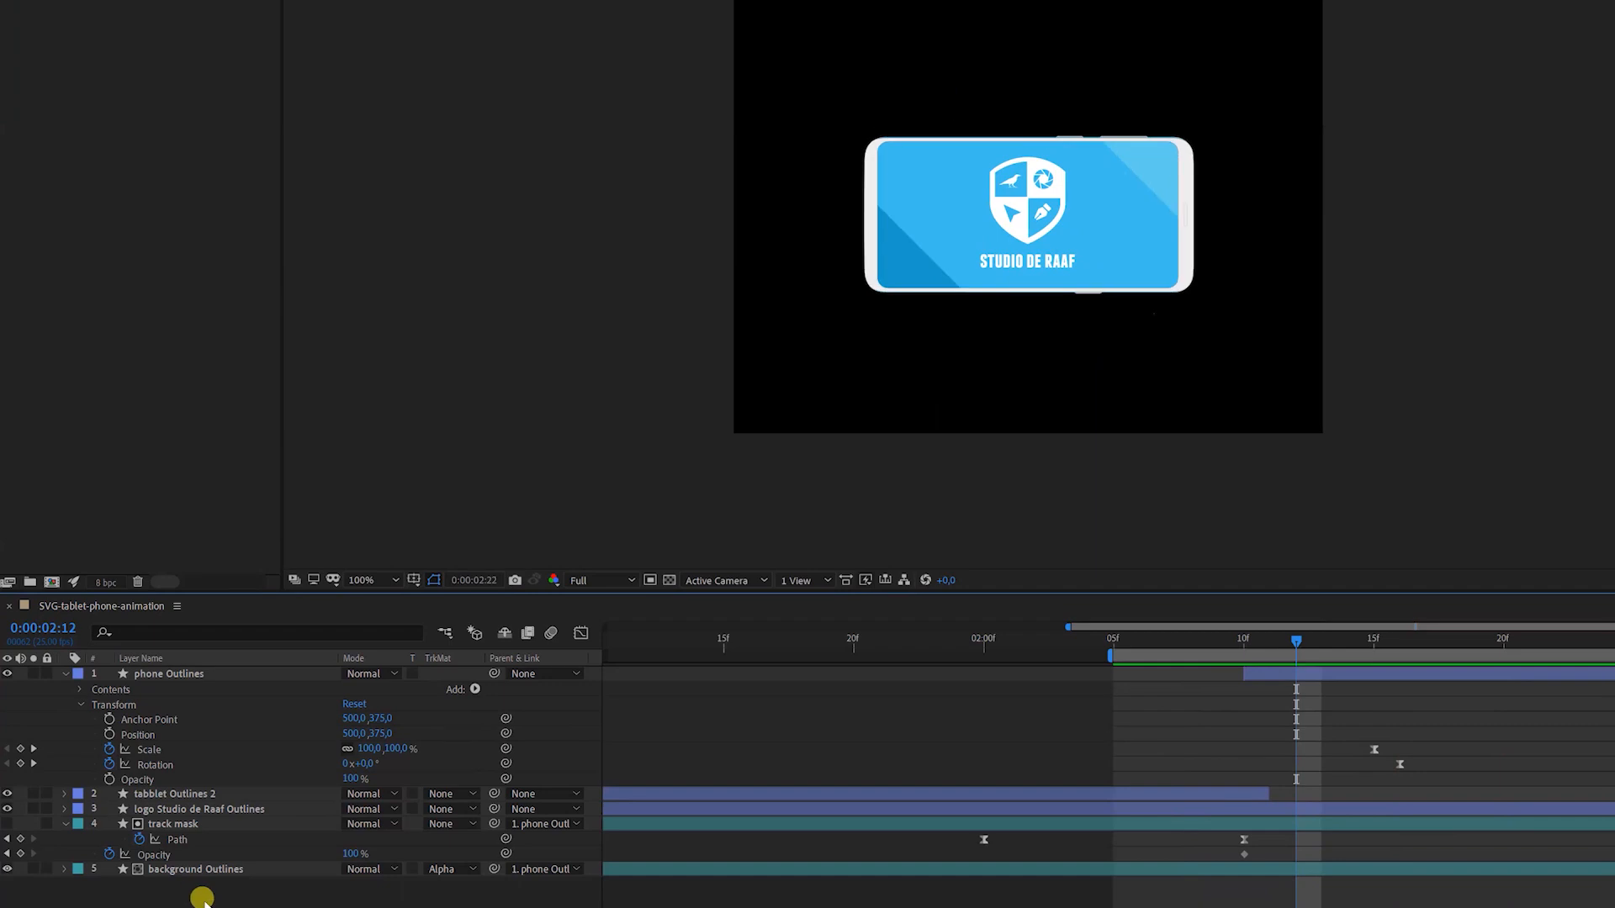
key("space")
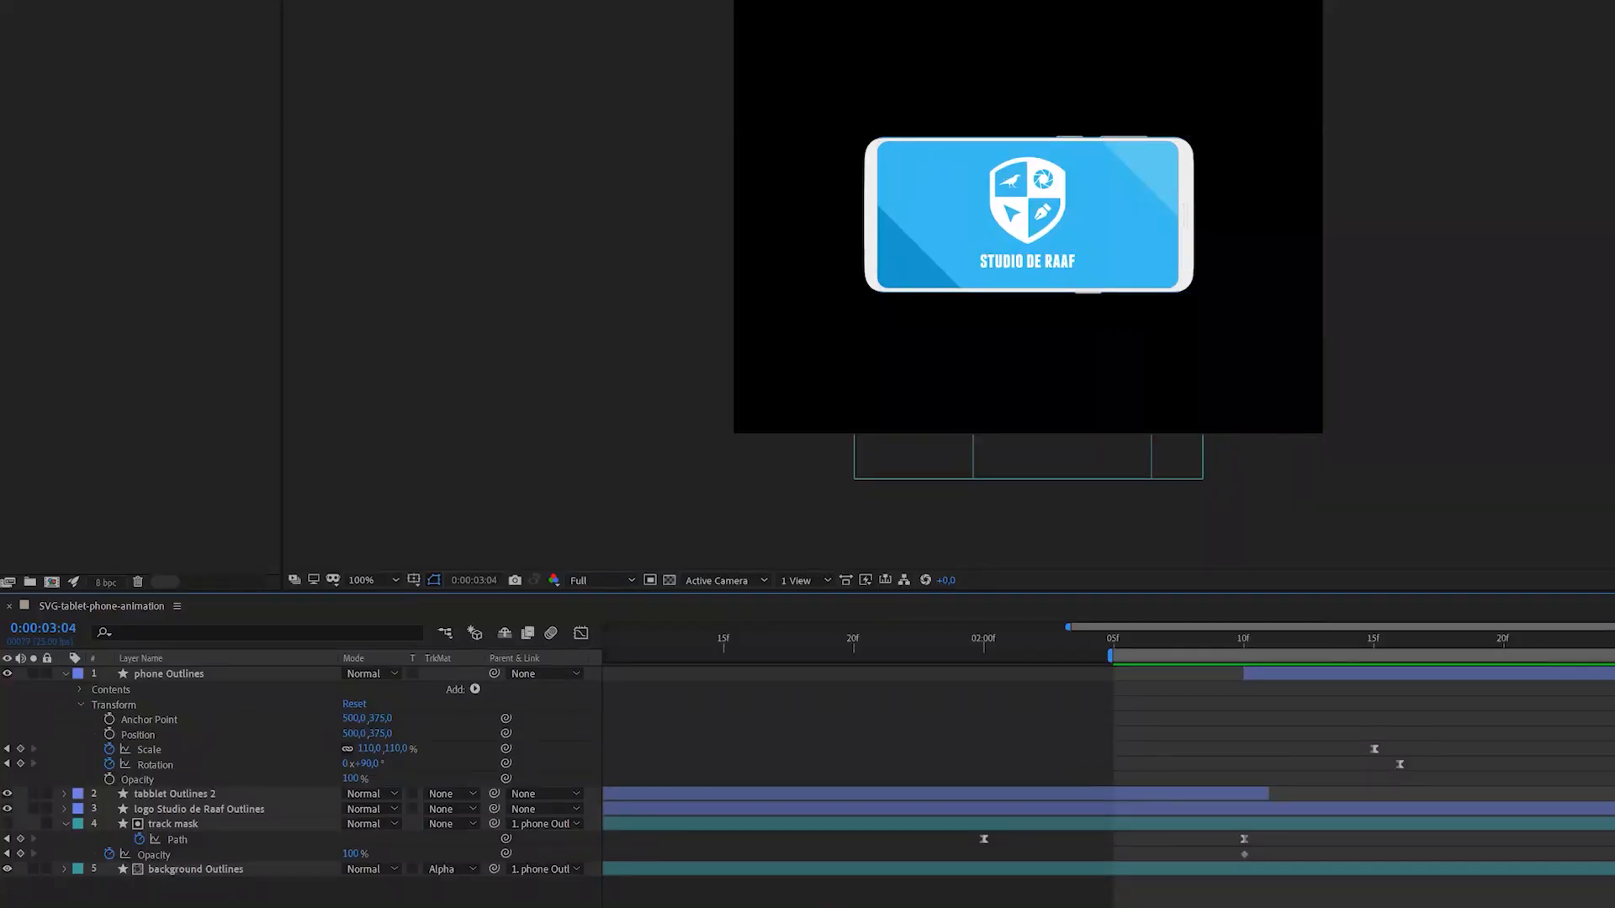
Extend the work area over the whole composition, from the first frame to 5 seconds, and preview the full animation.
left_click_drag(1608, 652, 1614, 653)
left_click_drag(1374, 628, 1505, 627)
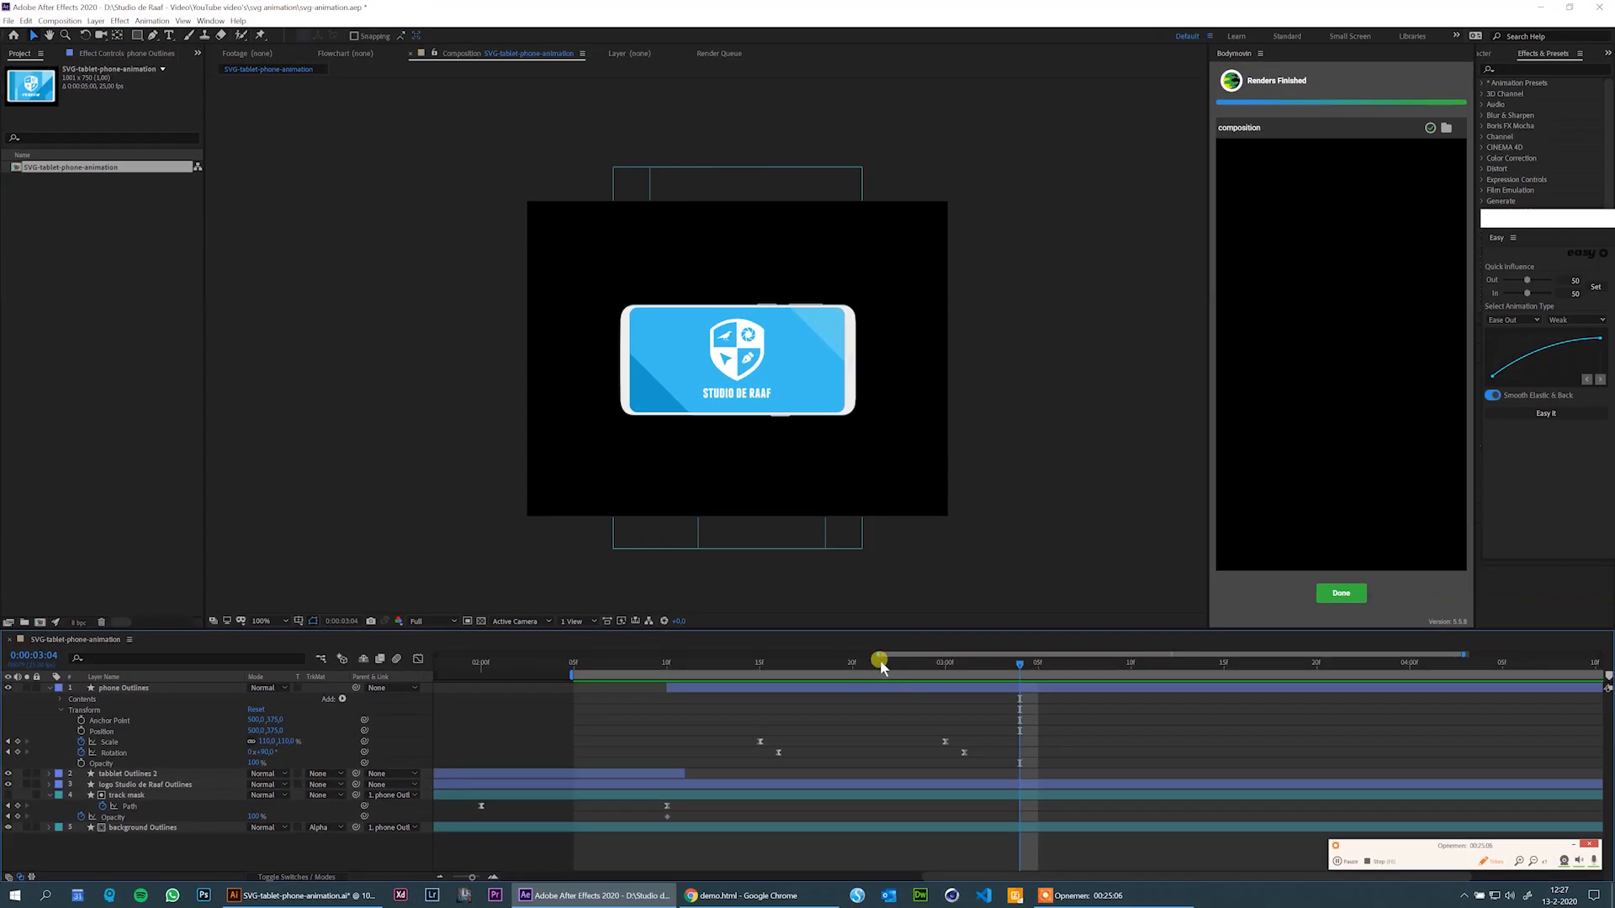
left_click_drag(875, 653, 574, 653)
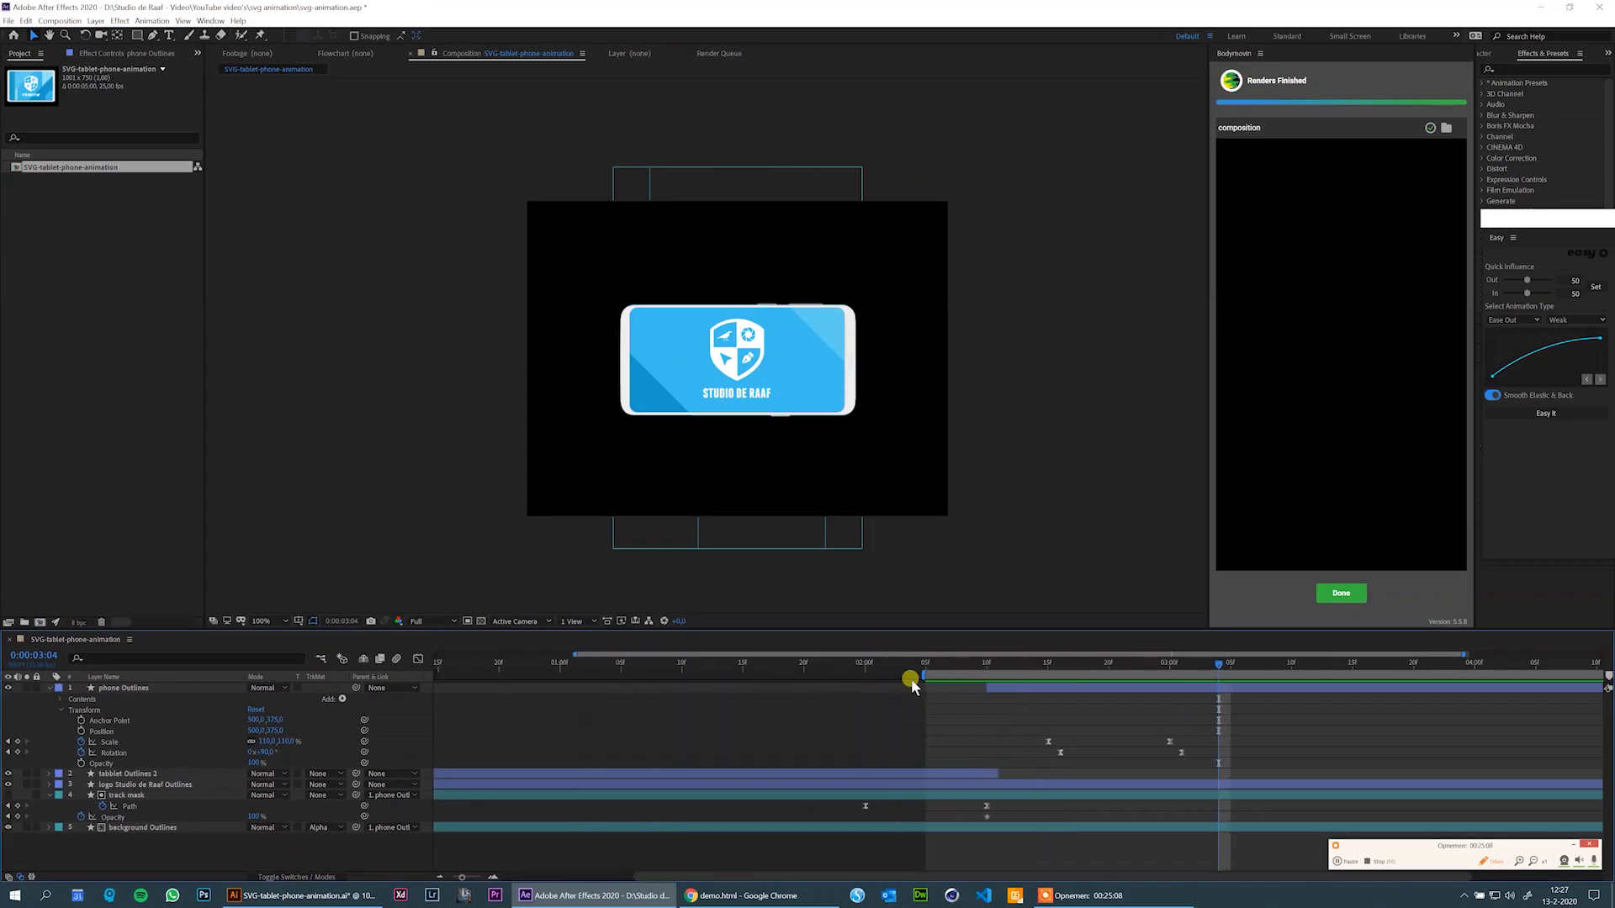
left_click_drag(917, 673, 288, 674)
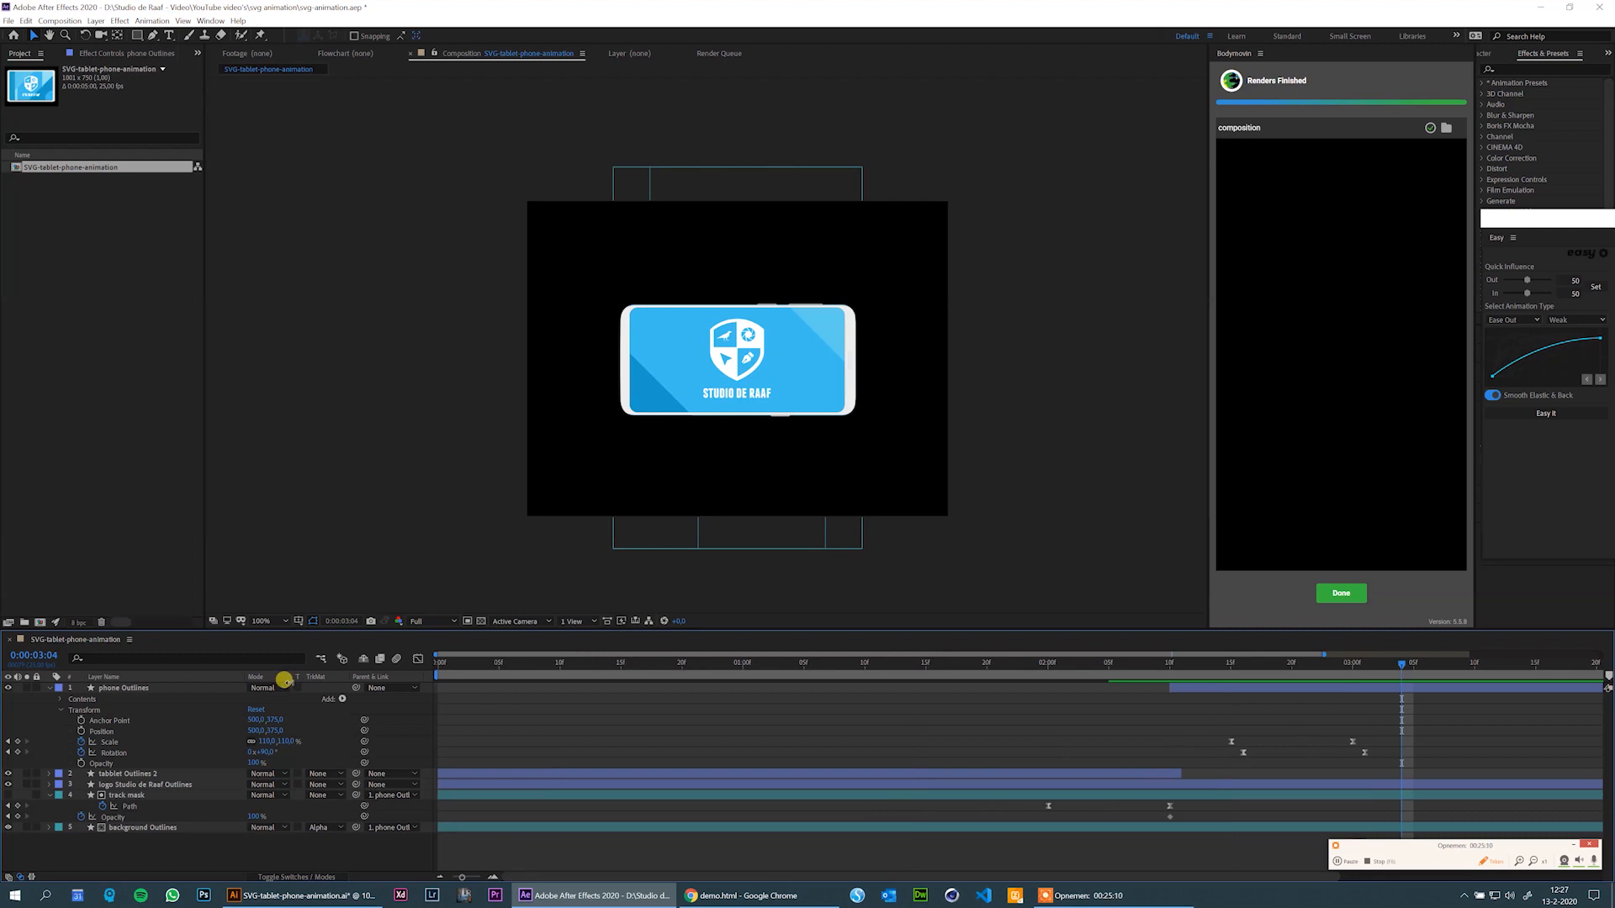
key("semicolon")
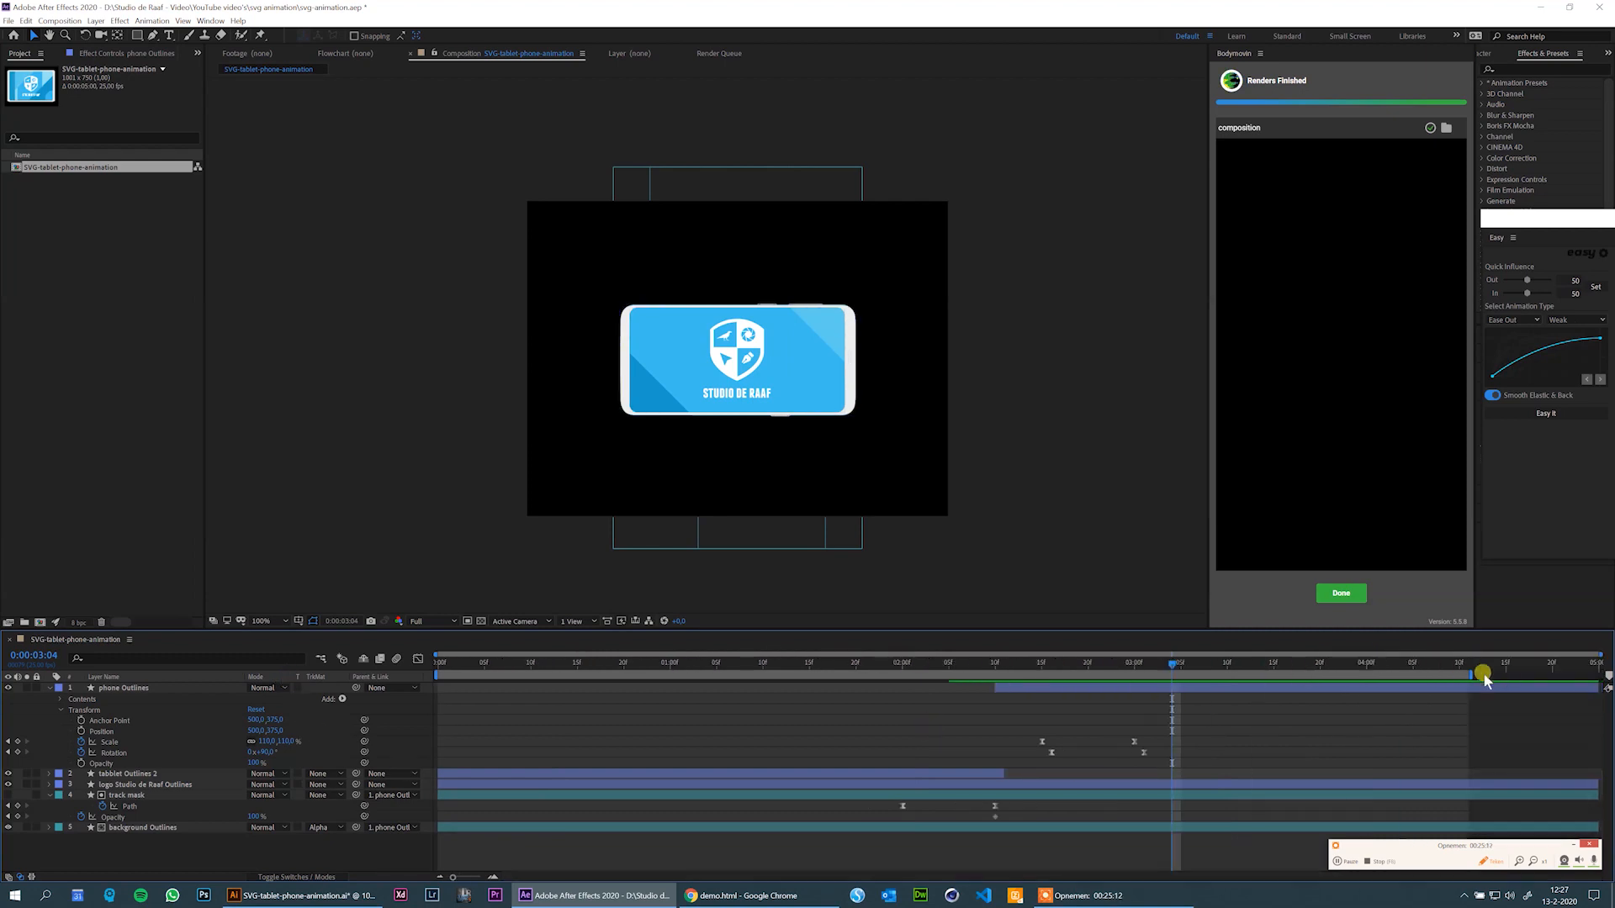
left_click_drag(1469, 672, 1600, 671)
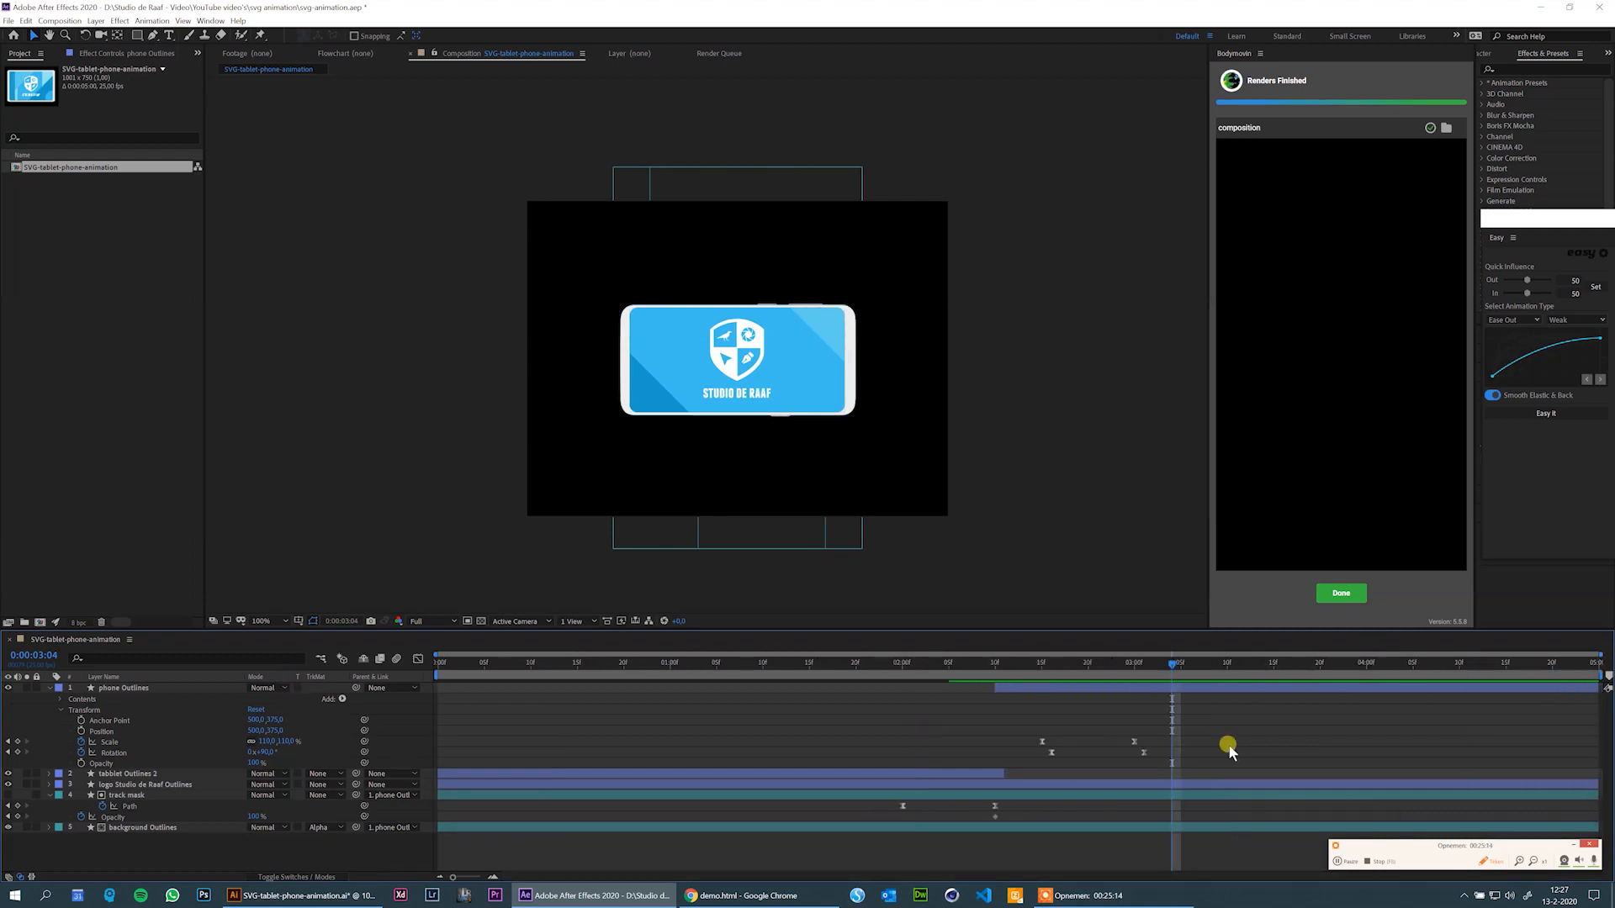
key("space")
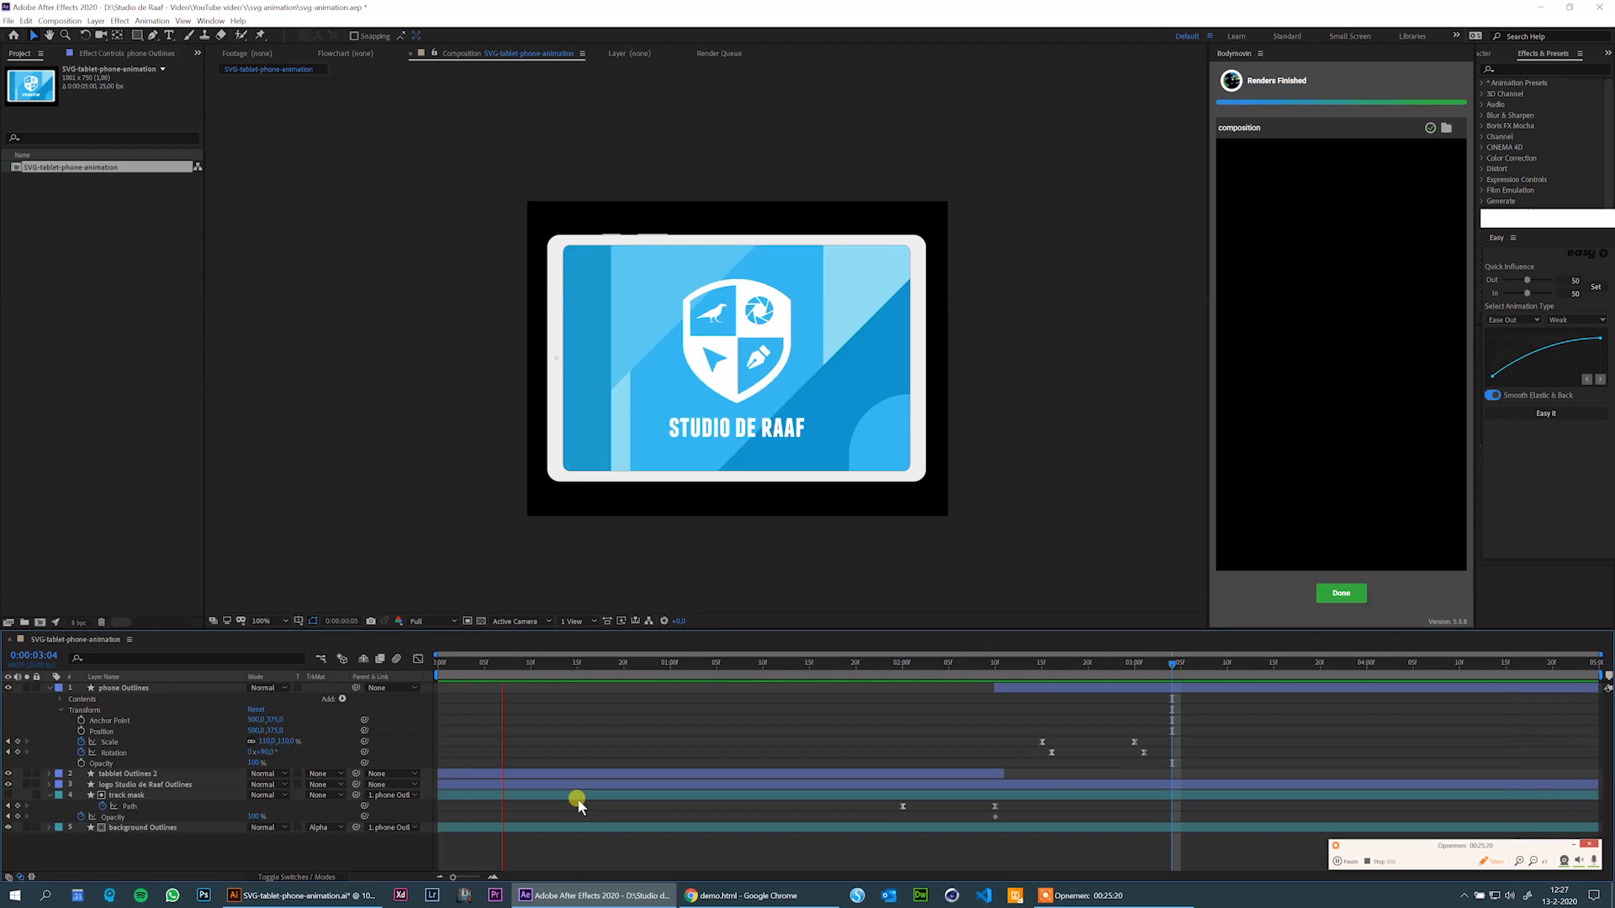
Move the phone Outlines layer's last Scale and Rotation keyframes about six frames later, and preview the slower motion.
key("space")
left_click_drag(1128, 731, 1193, 757)
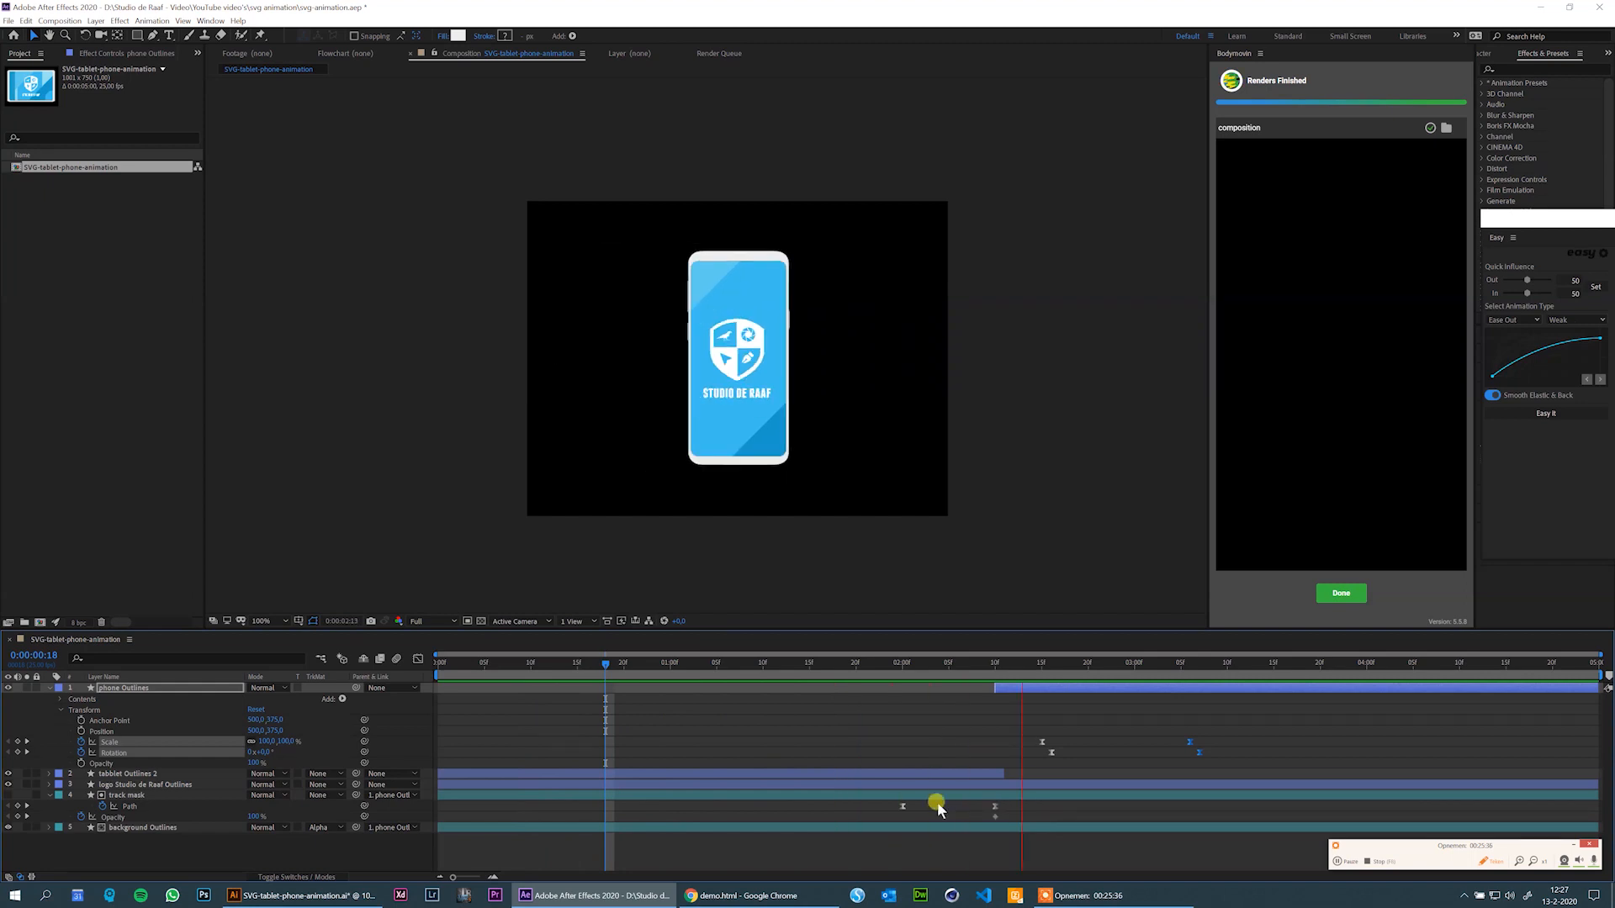
key("space")
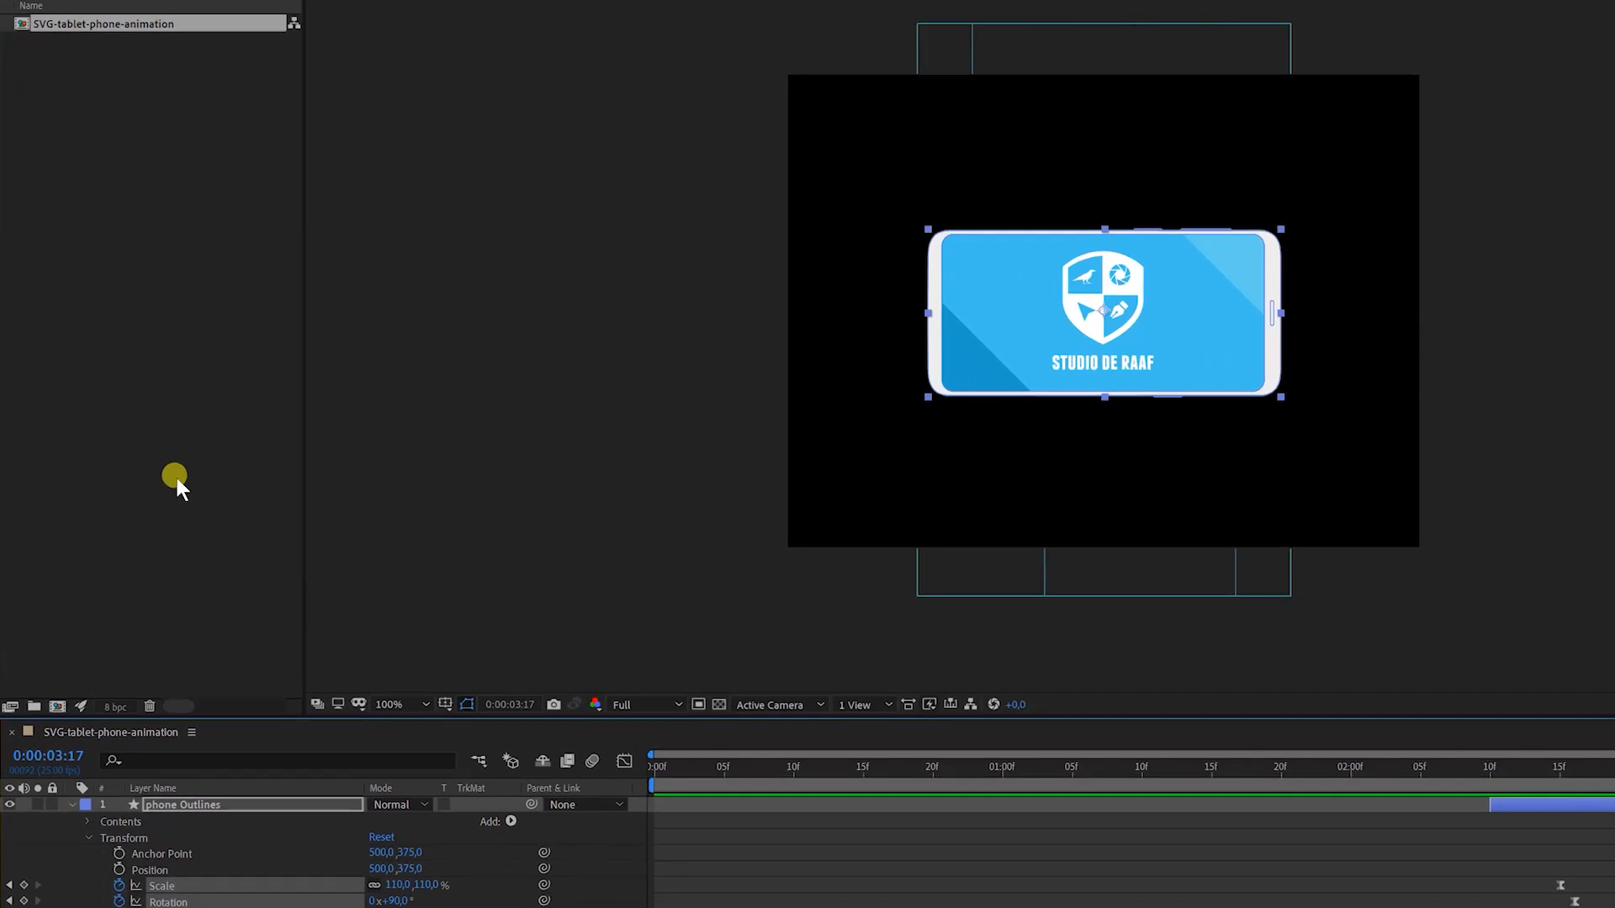
Create a new composition from SVG-tablet-phone-animation and set its duration to 10 seconds.
left_click(112, 27)
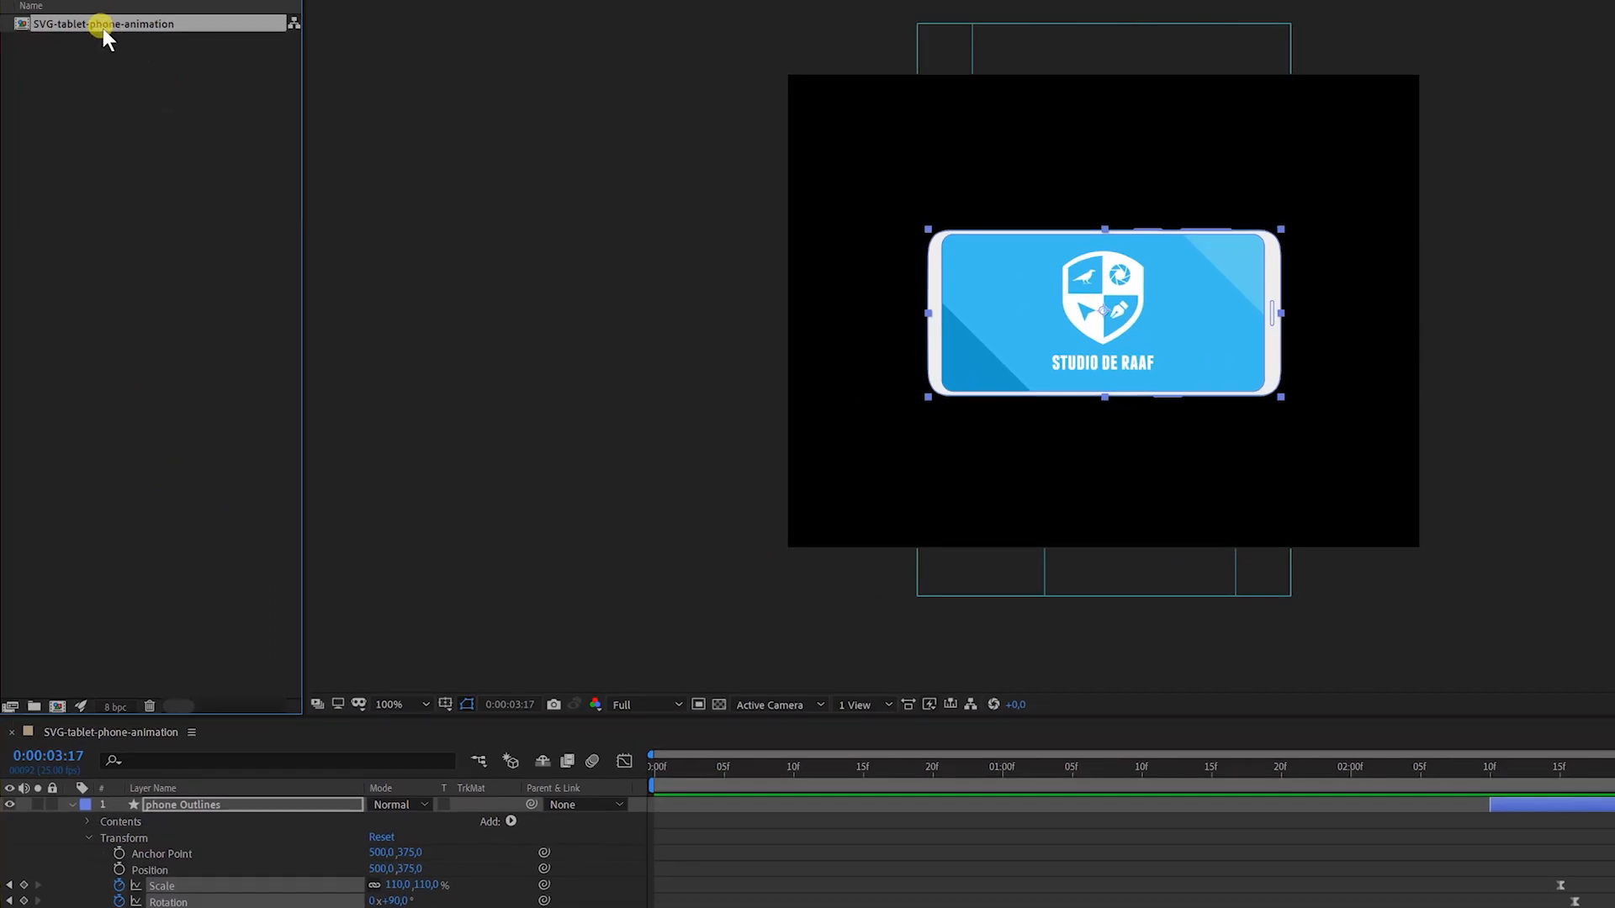
left_click_drag(113, 46, 57, 705)
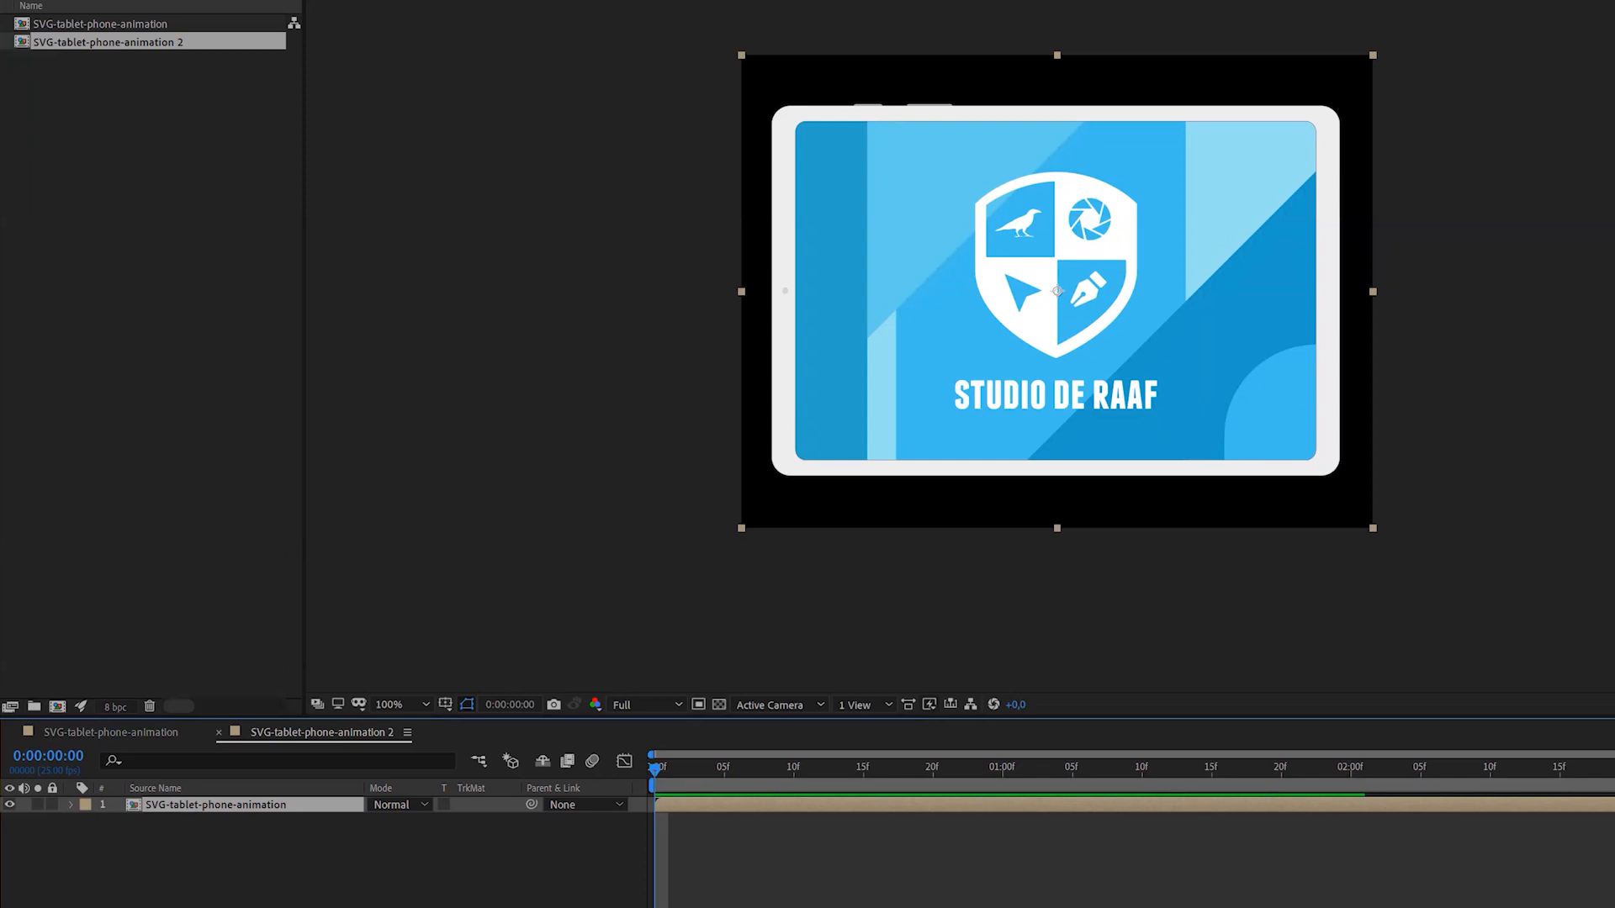
key("ctrl+k")
left_click_drag(344, 0, 833, 1)
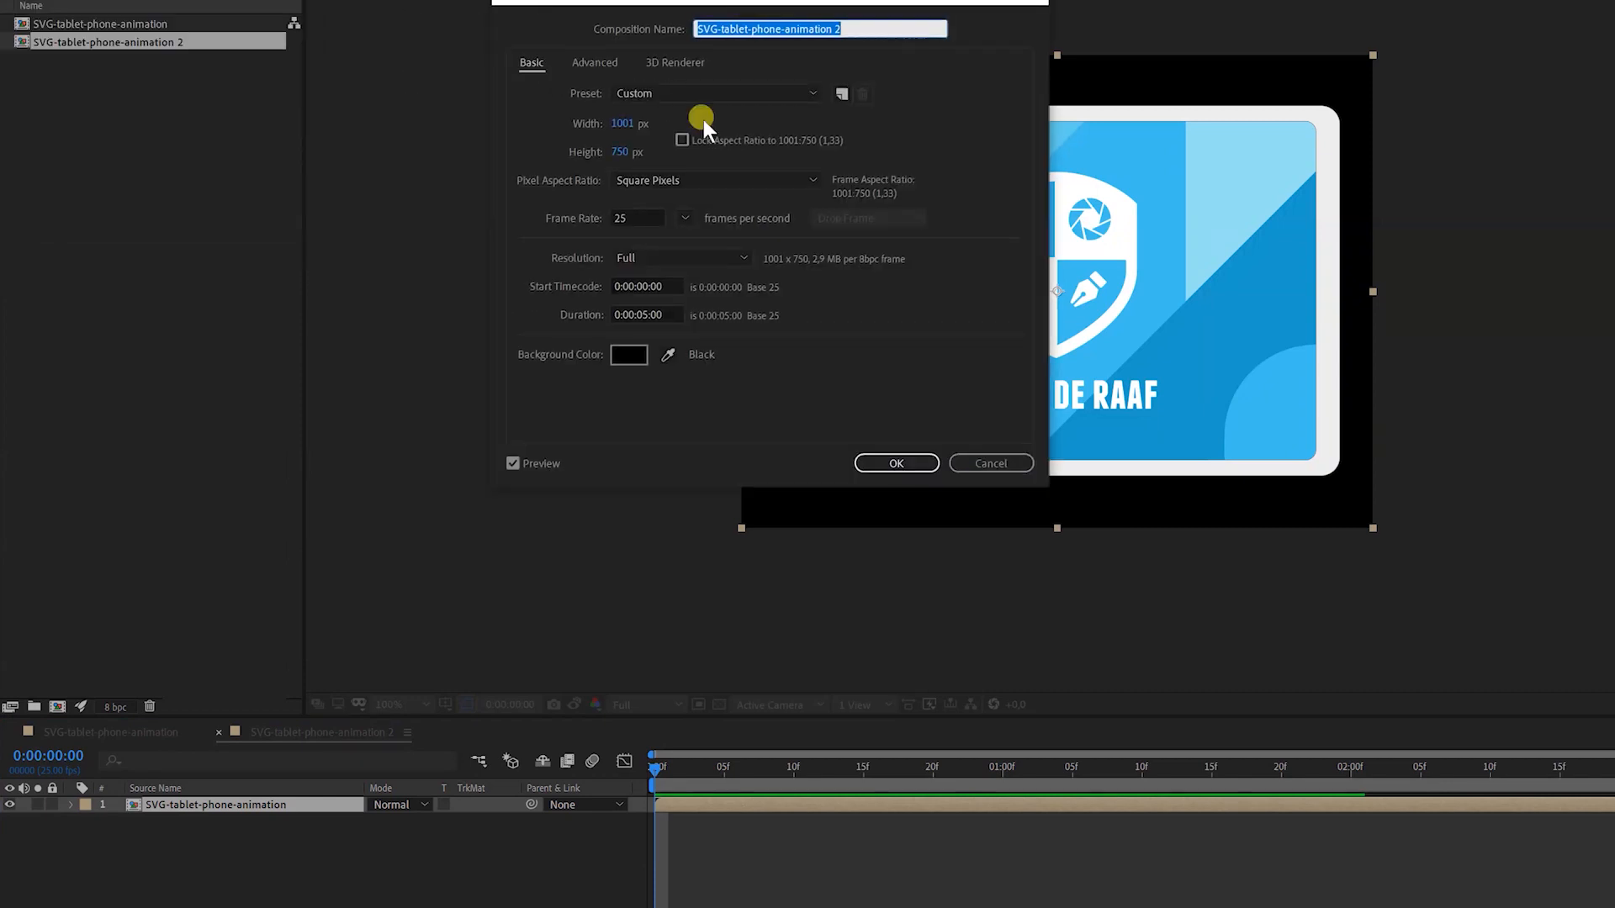
left_click(644, 314)
double_click(644, 314)
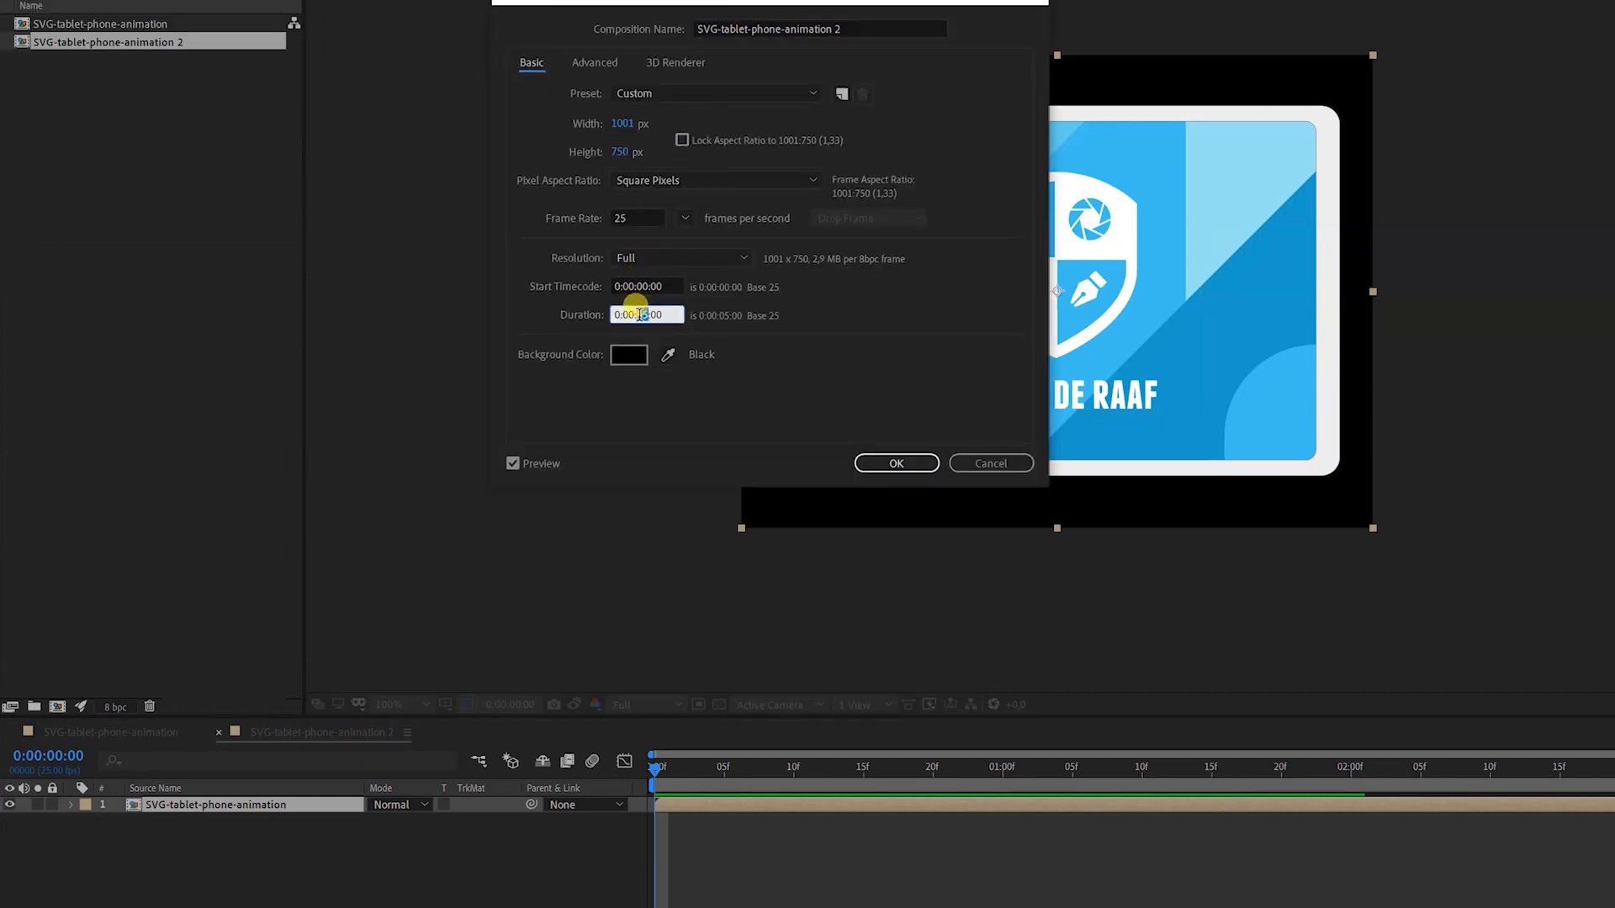
type("10")
left_click(908, 465)
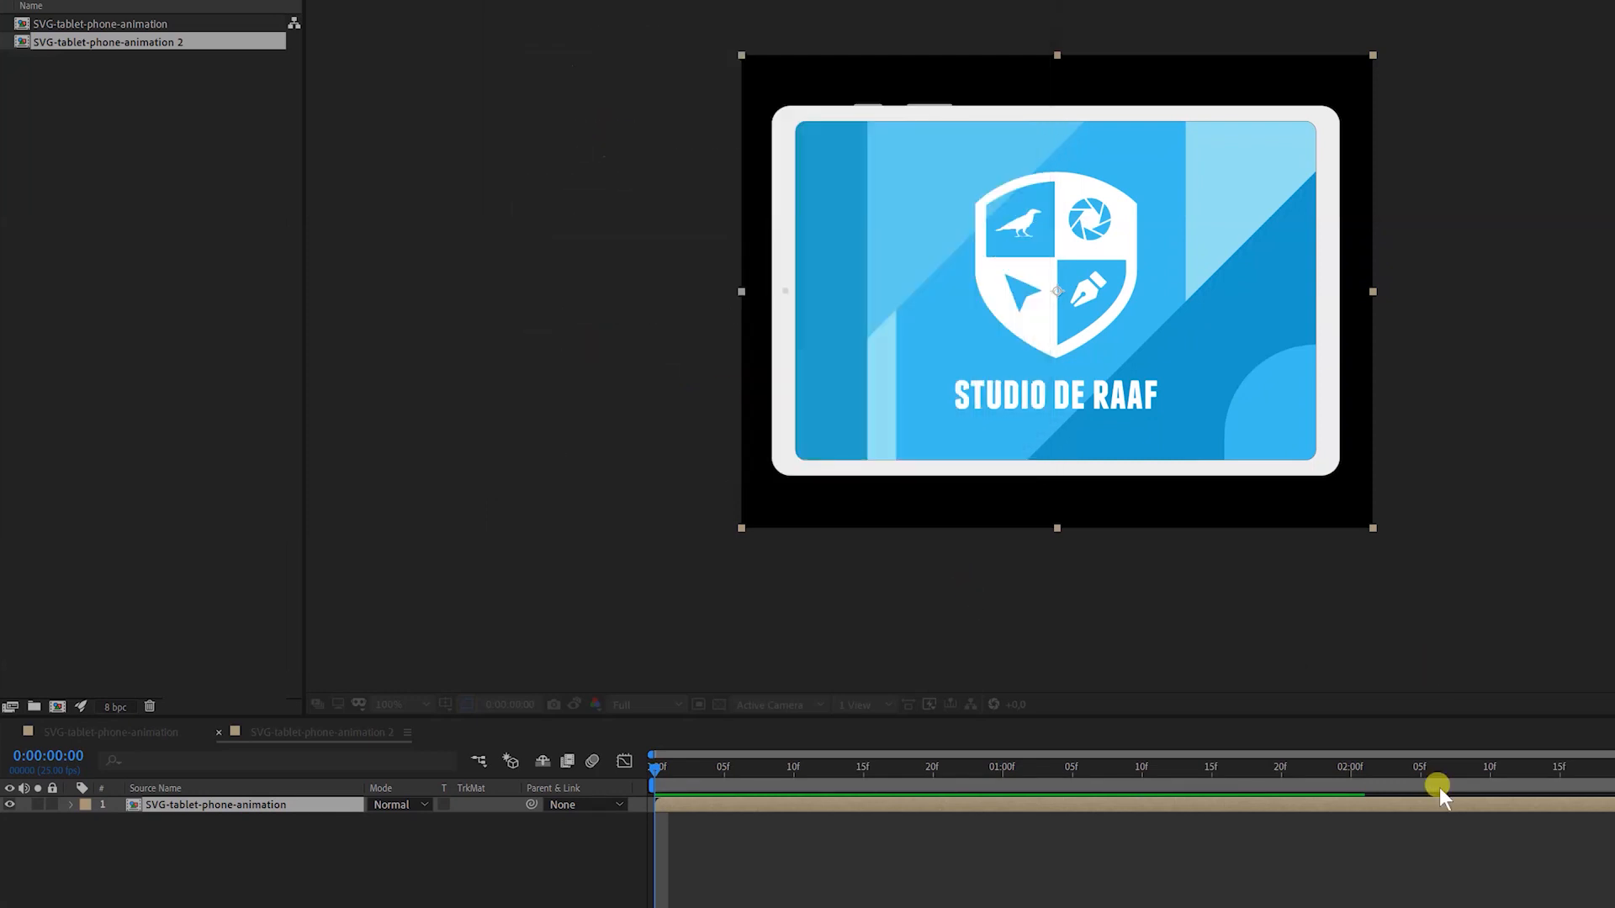
Duplicate the nested SVG-tablet-phone-animation layer in the new 10-second composition.
left_click_drag(1529, 754, 1614, 755)
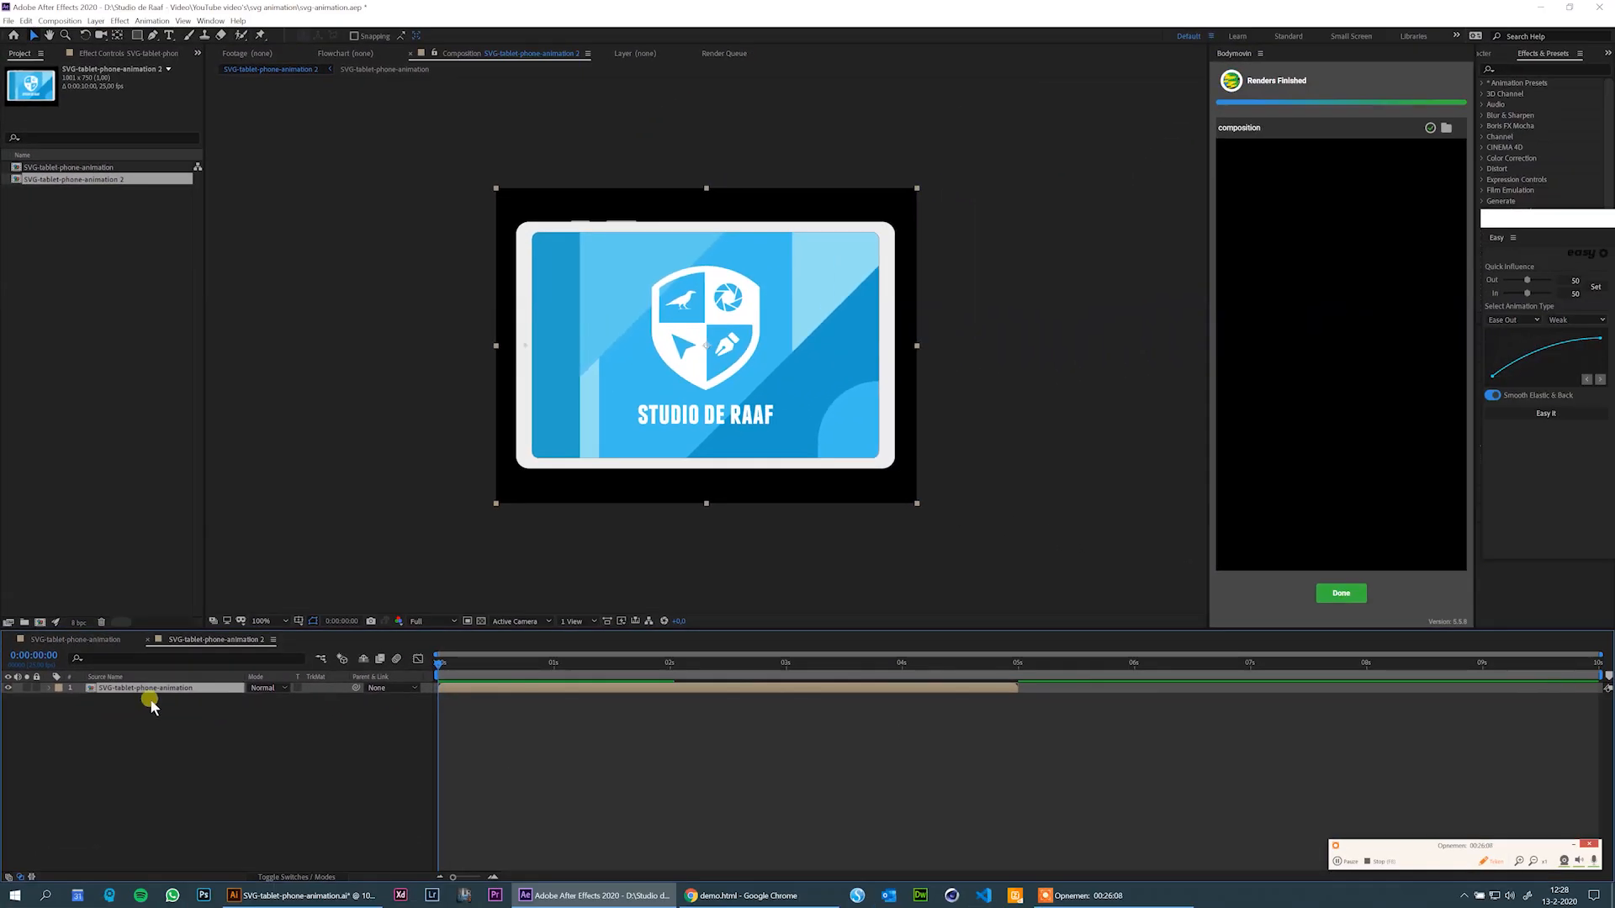
key("ctrl+d")
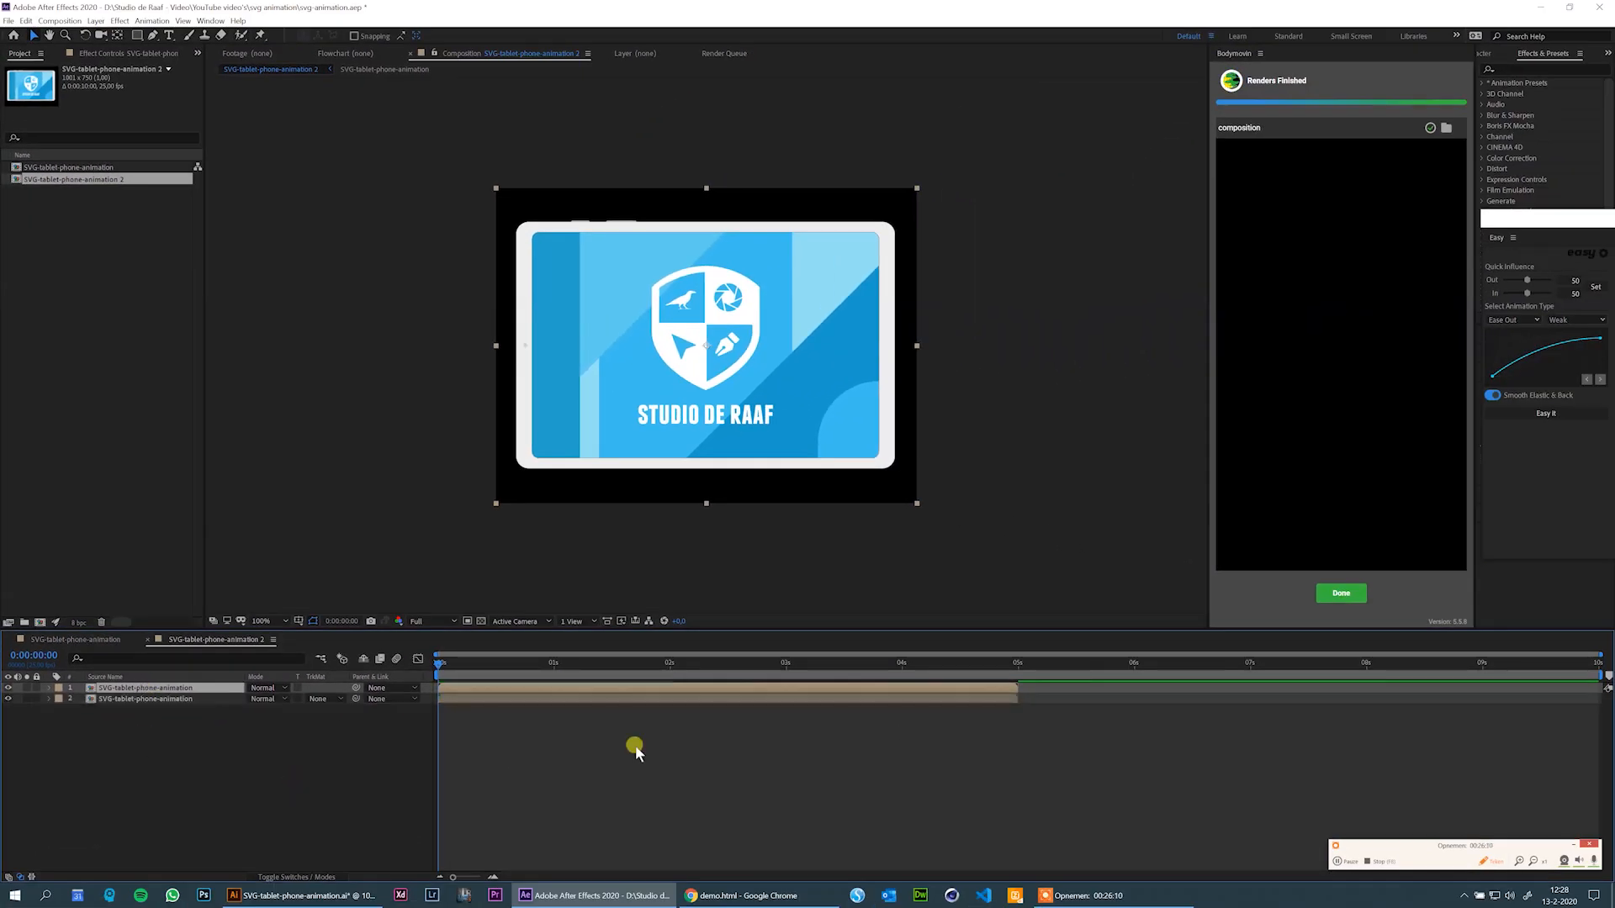
Move the lower SVG-tablet-phone-animation layer to start at 5 seconds, where the upper copy ends, and place the playhead there.
left_click(172, 699)
left_click_drag(481, 703, 1049, 703)
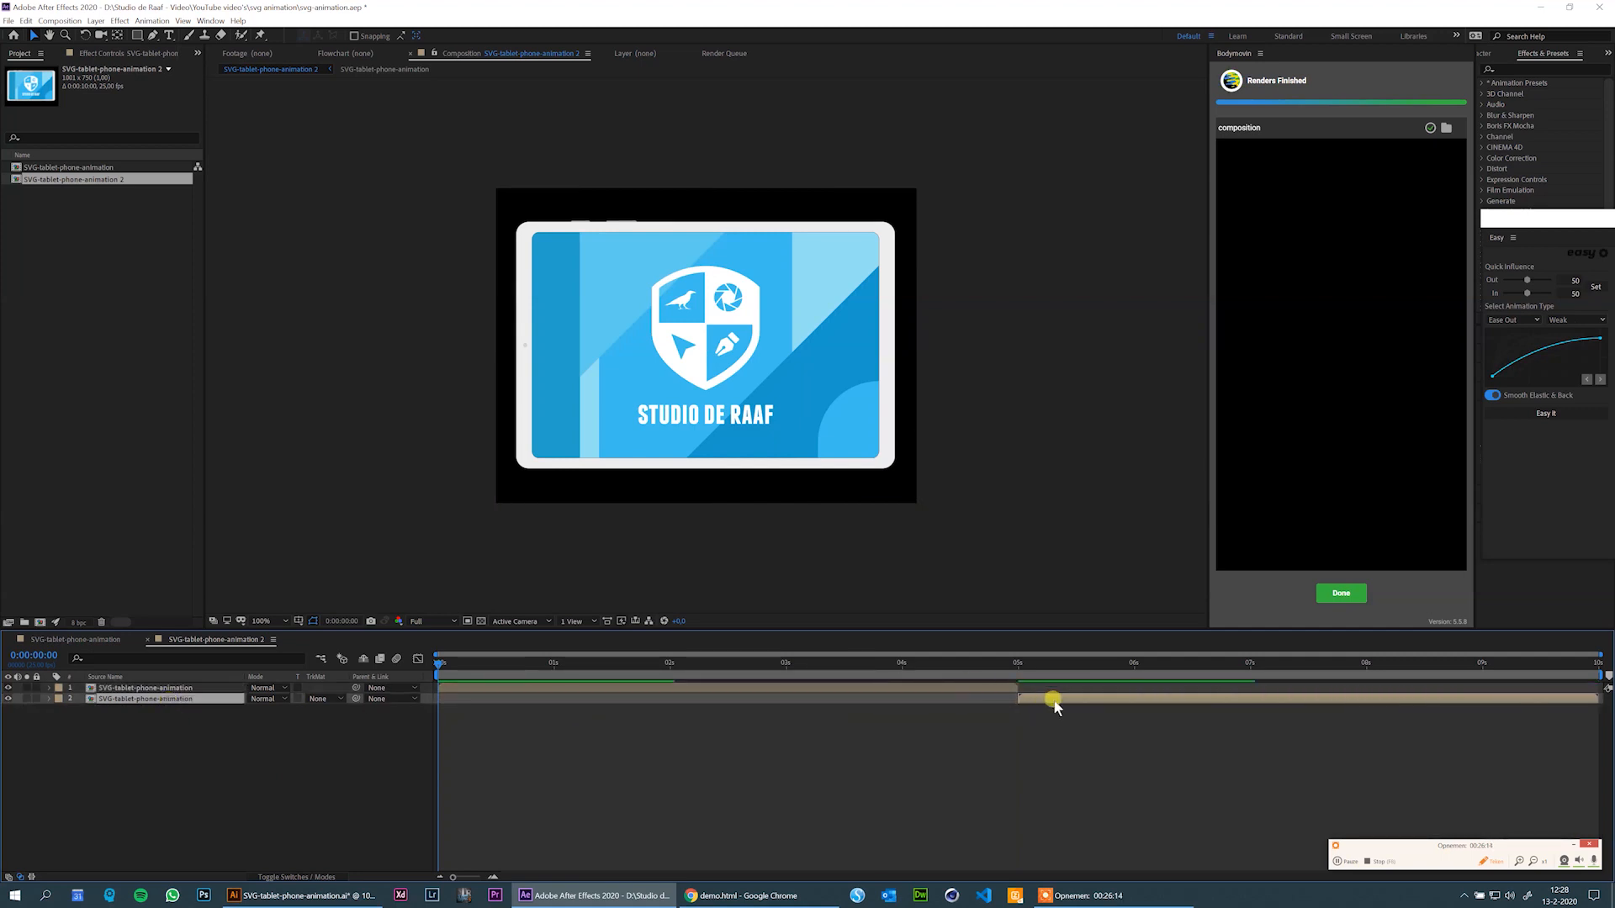
left_click(1017, 662)
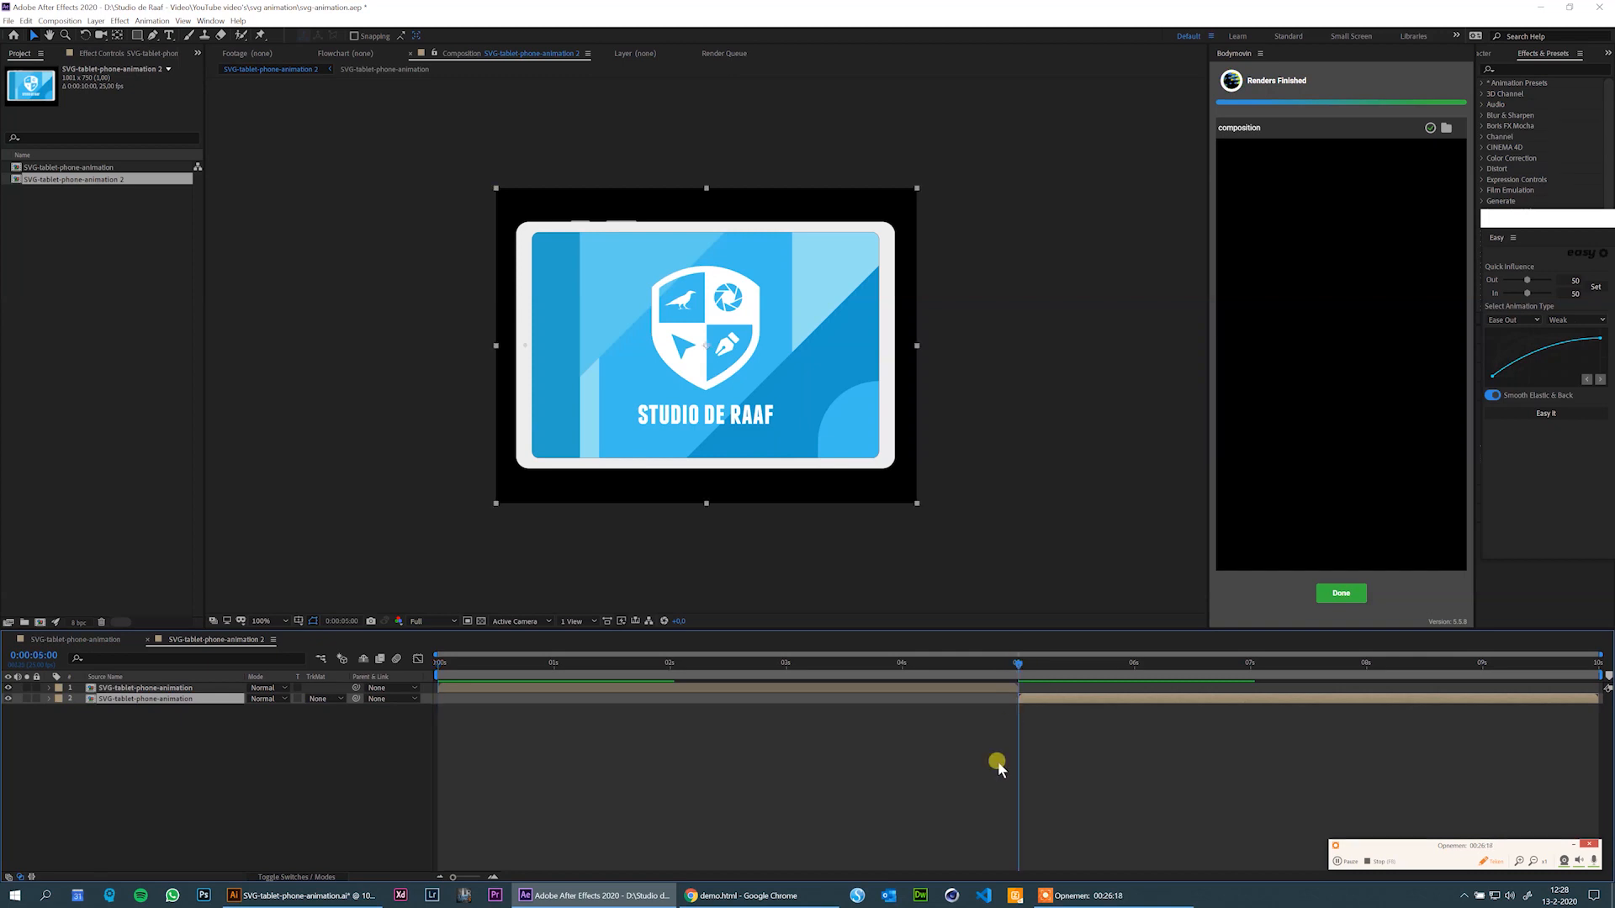
Time-reverse the second SVG-tablet-phone-animation layer and preview the combined 10-second animation.
right_click(163, 703)
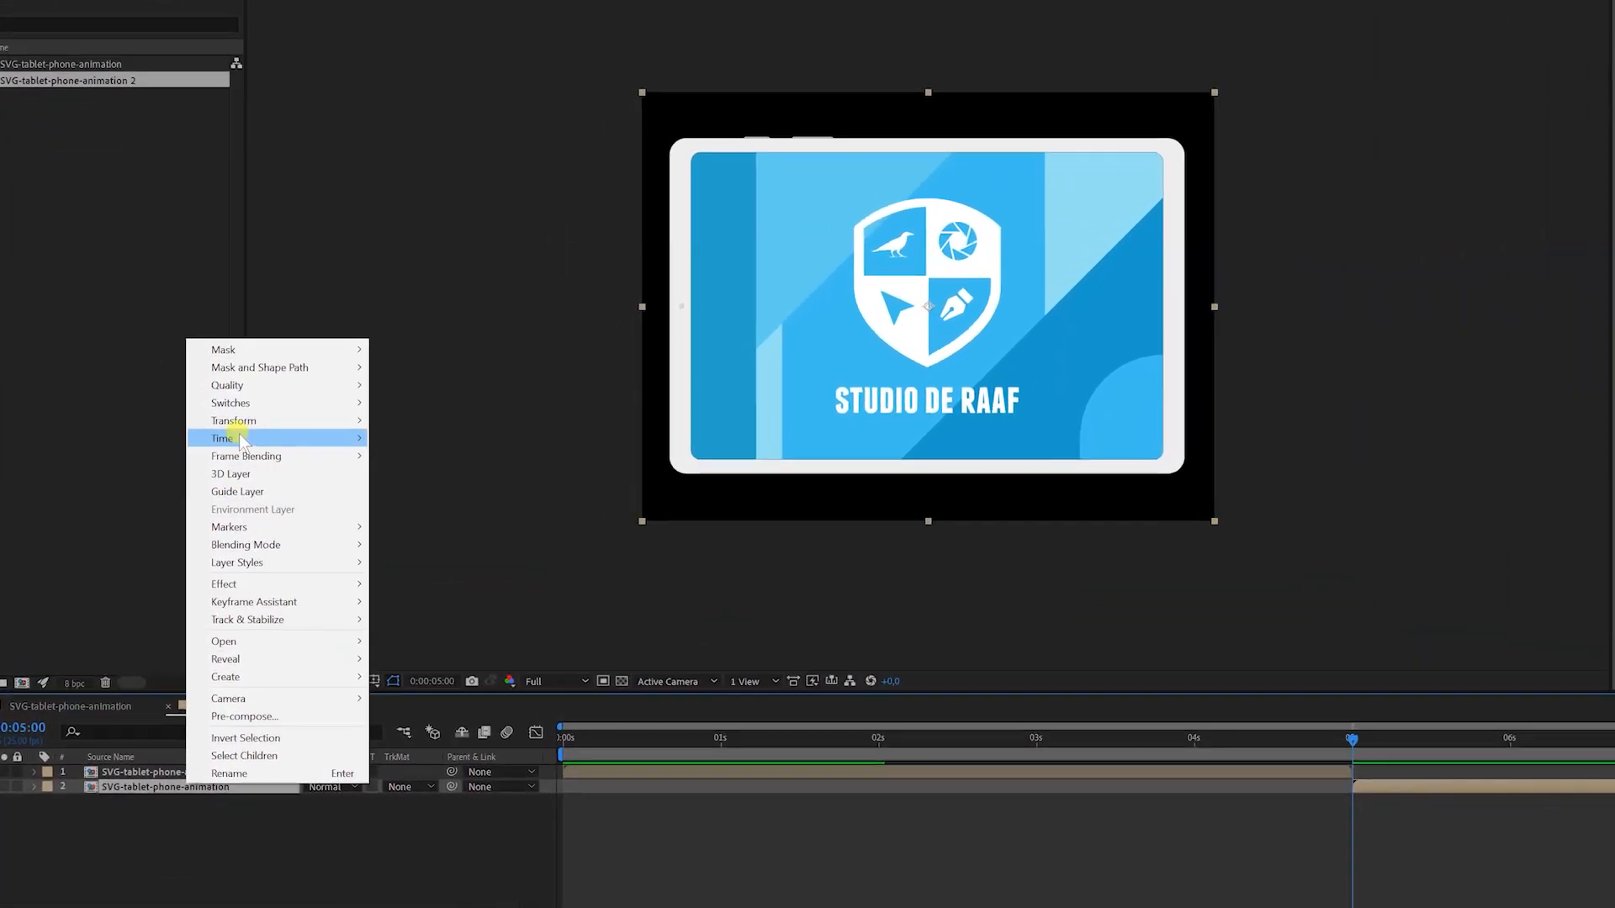
mouse_move(201, 443)
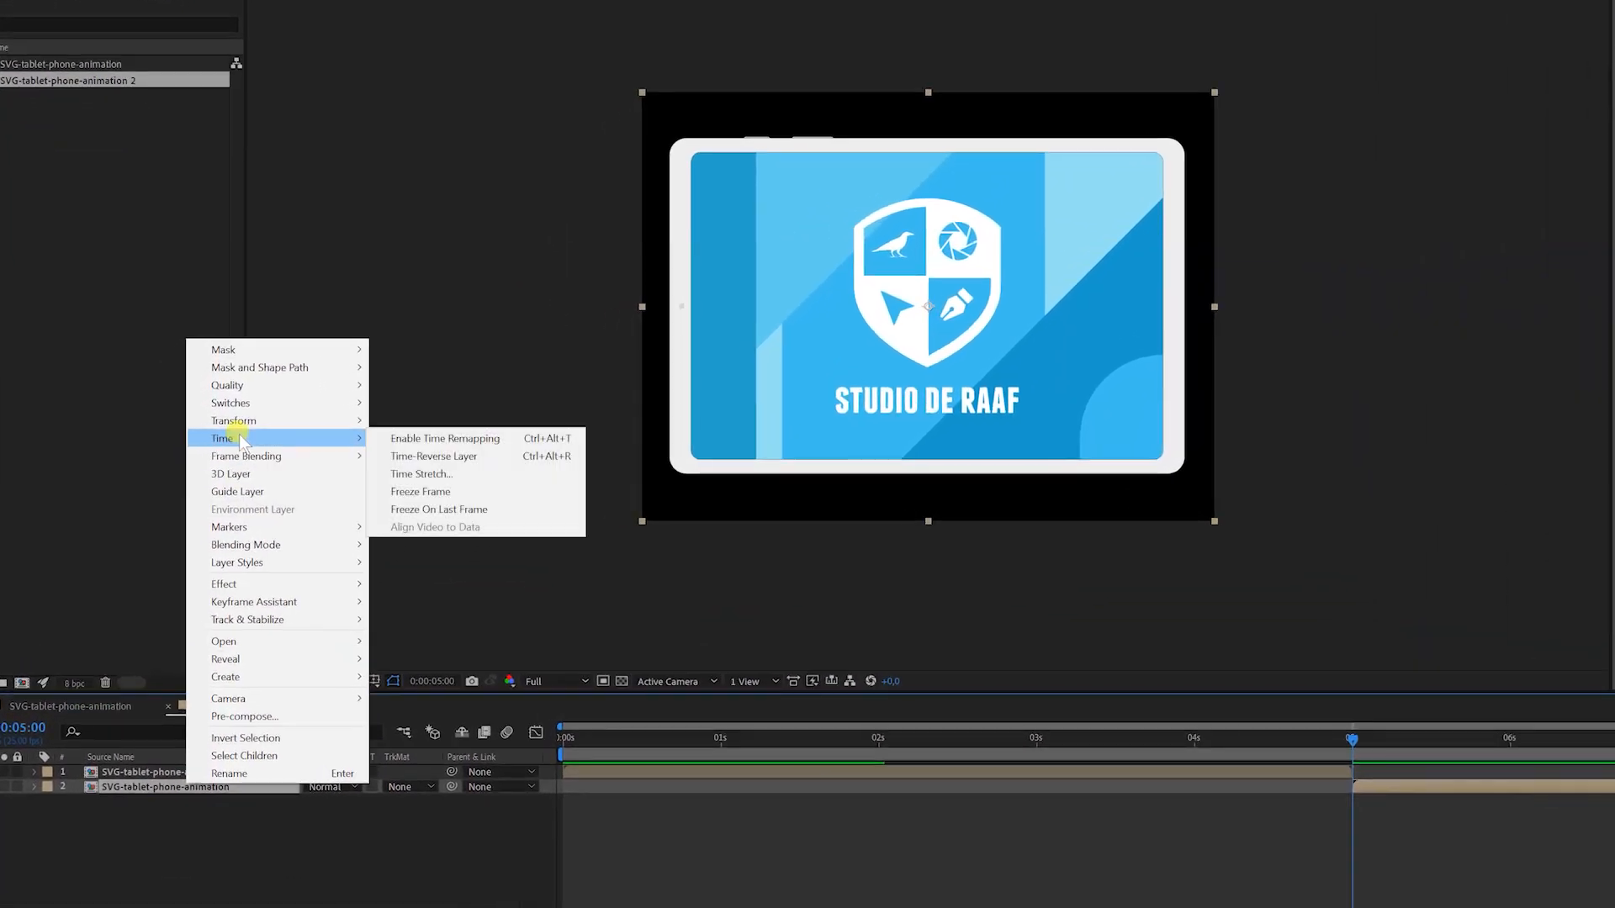
left_click(481, 456)
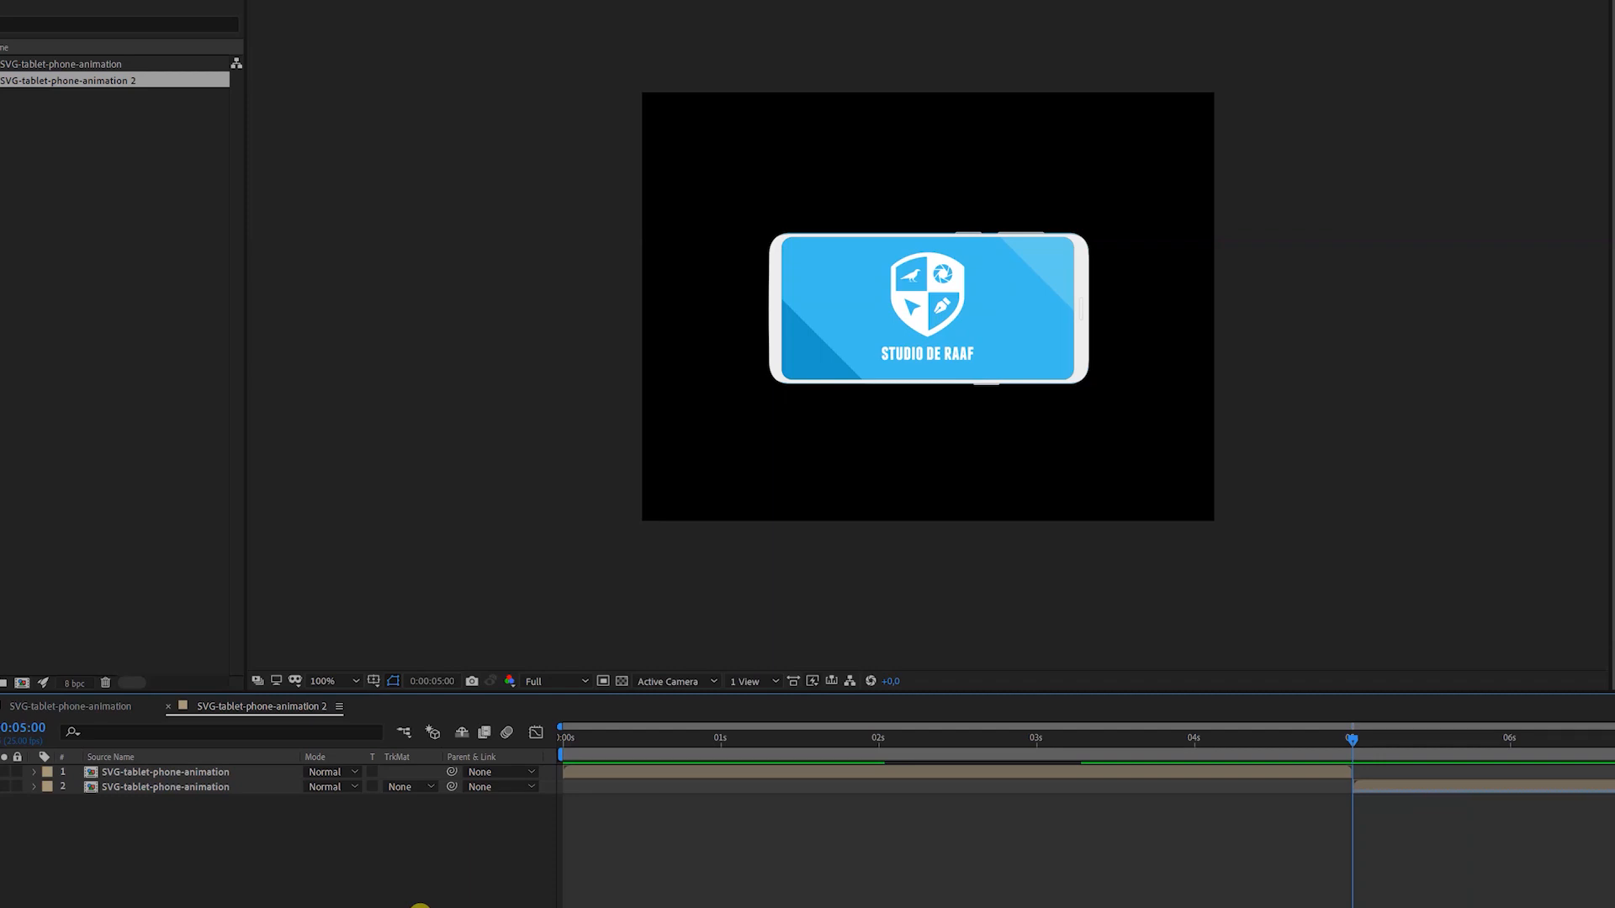
key("space")
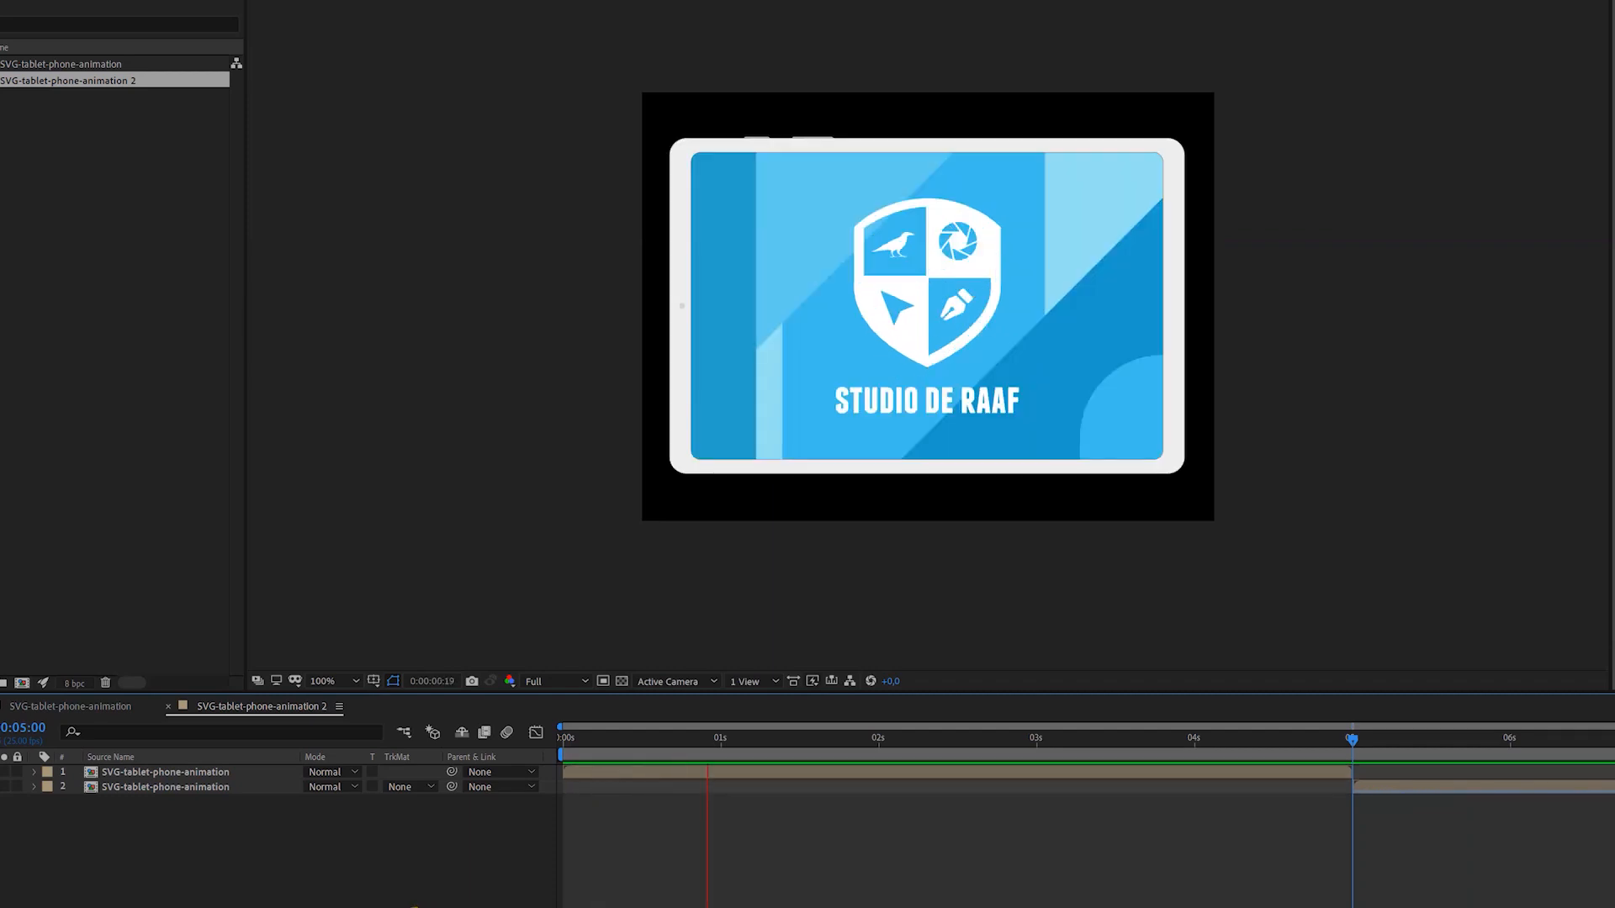